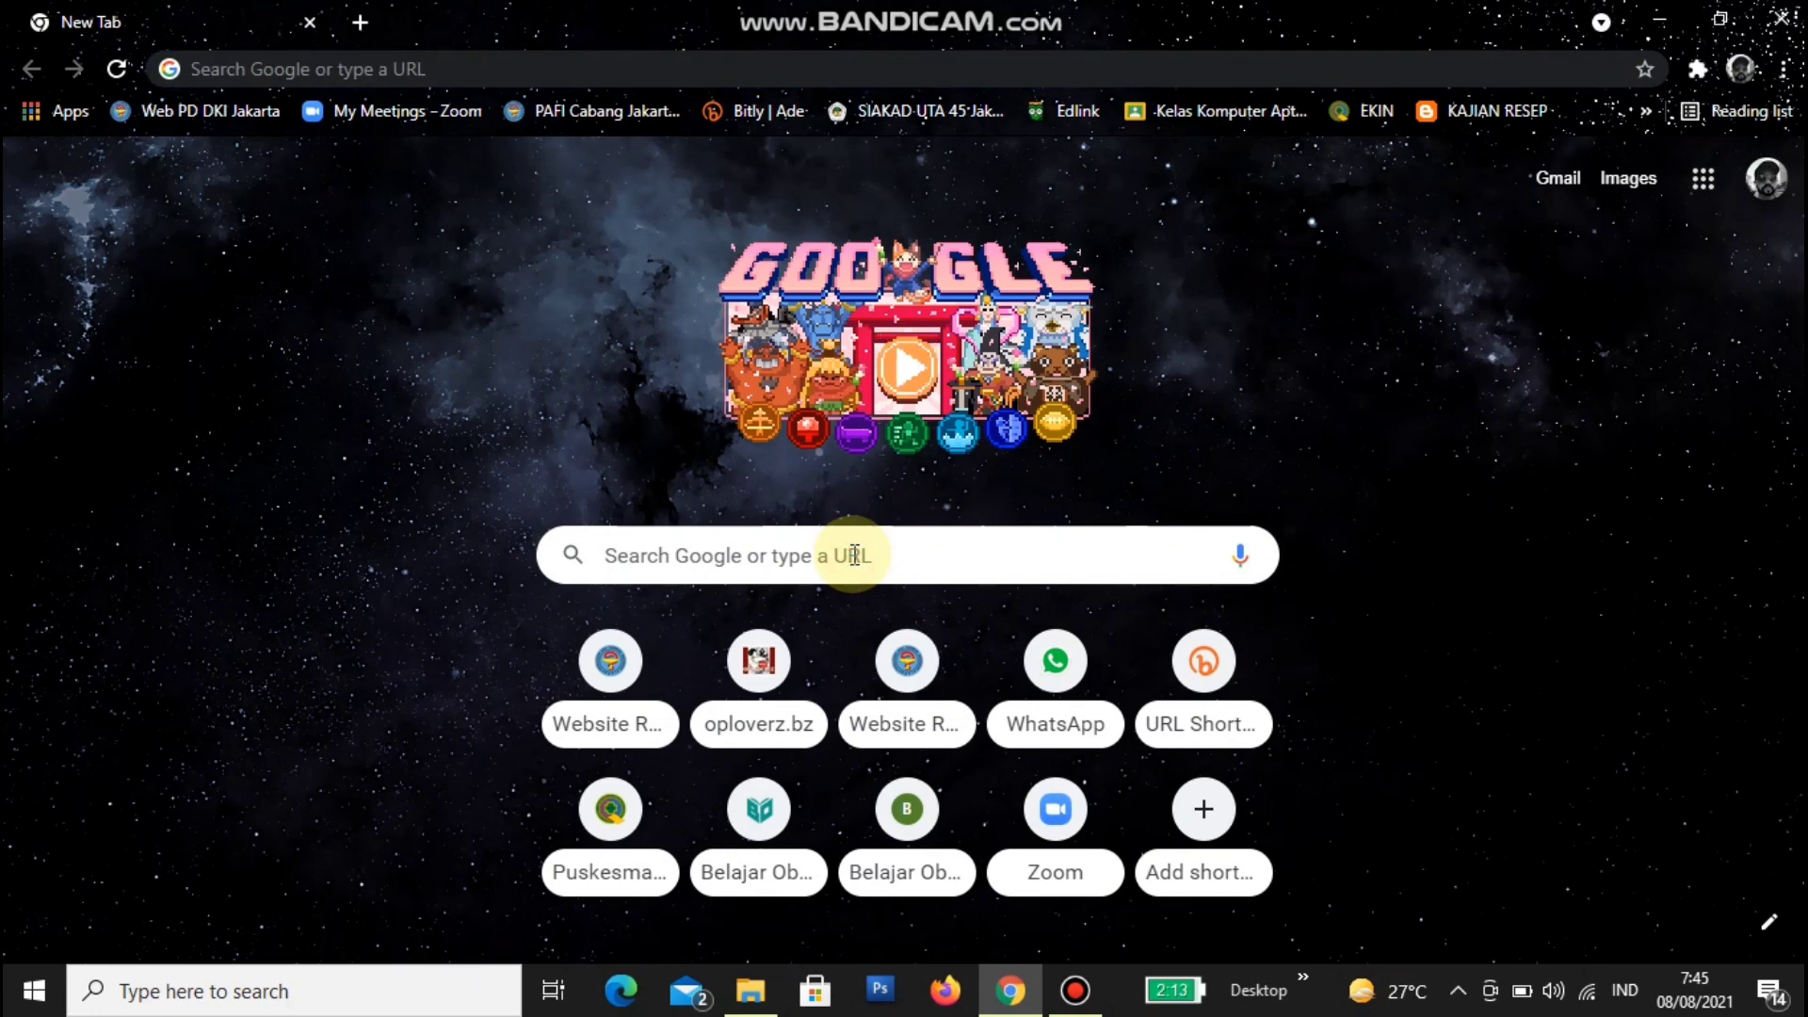
- Search Google for 'pafi cabang jakarta barat'
left_click(854, 555)
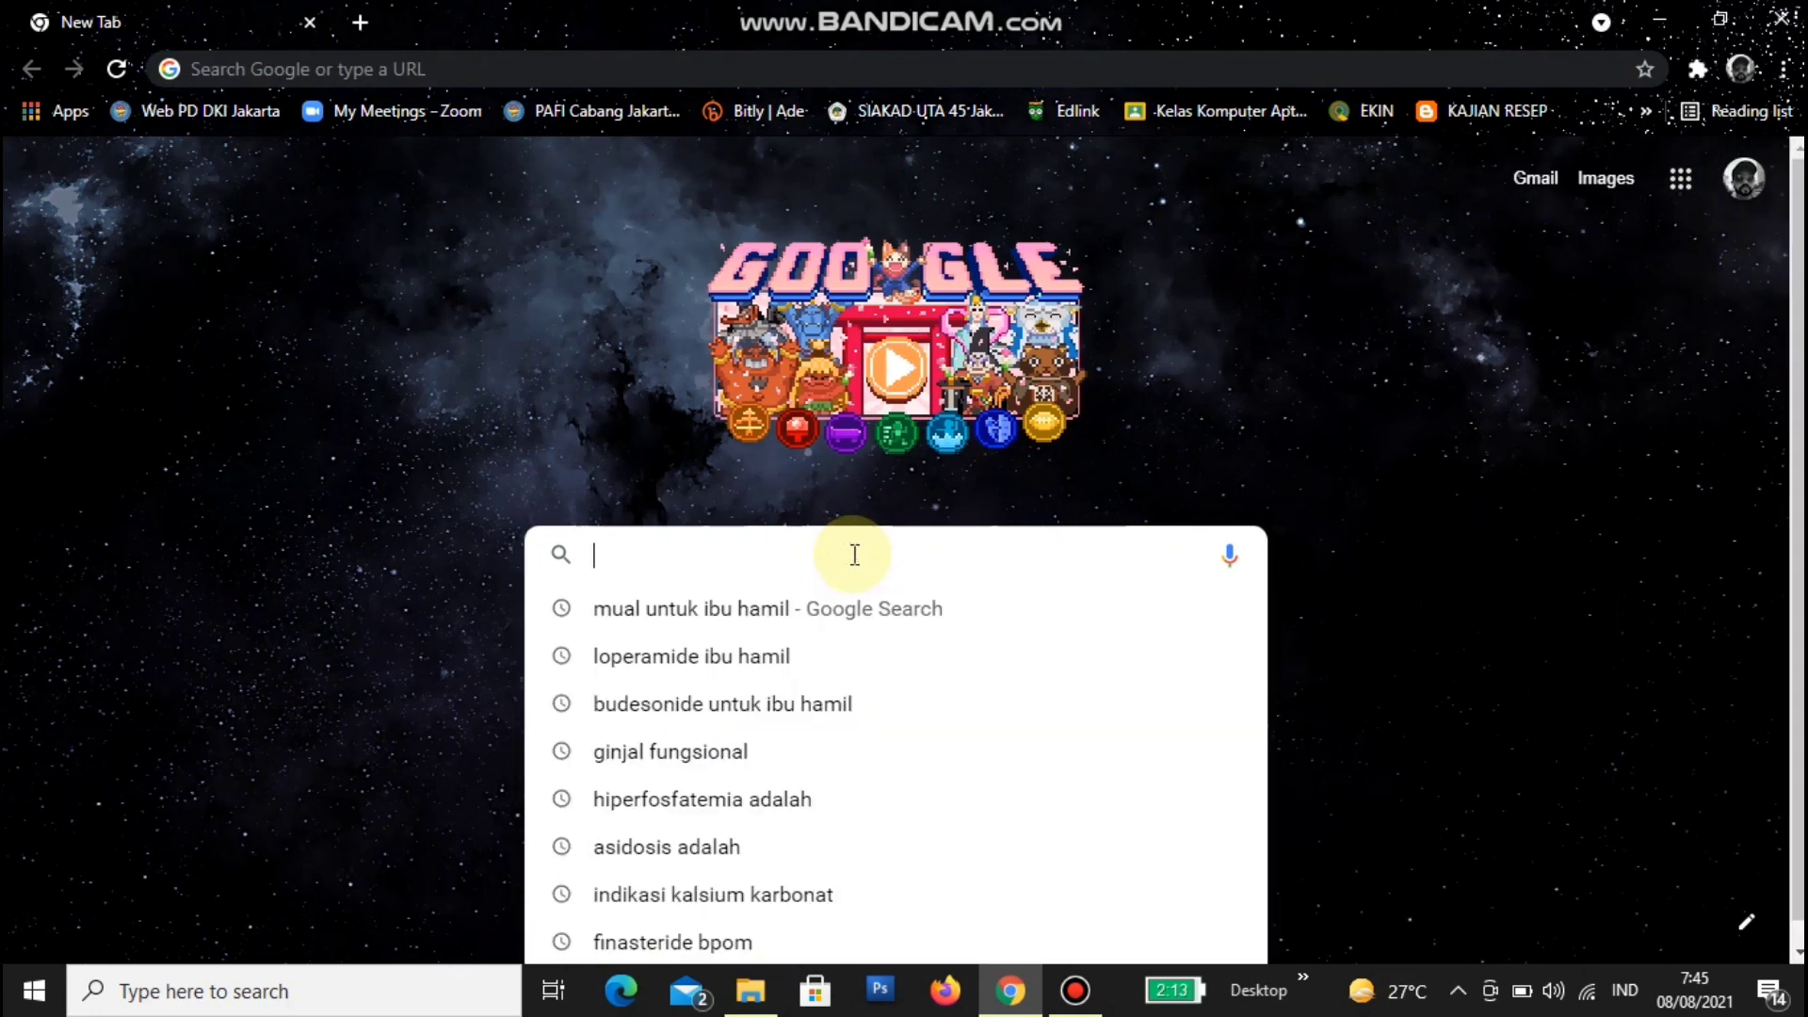
type("pafi")
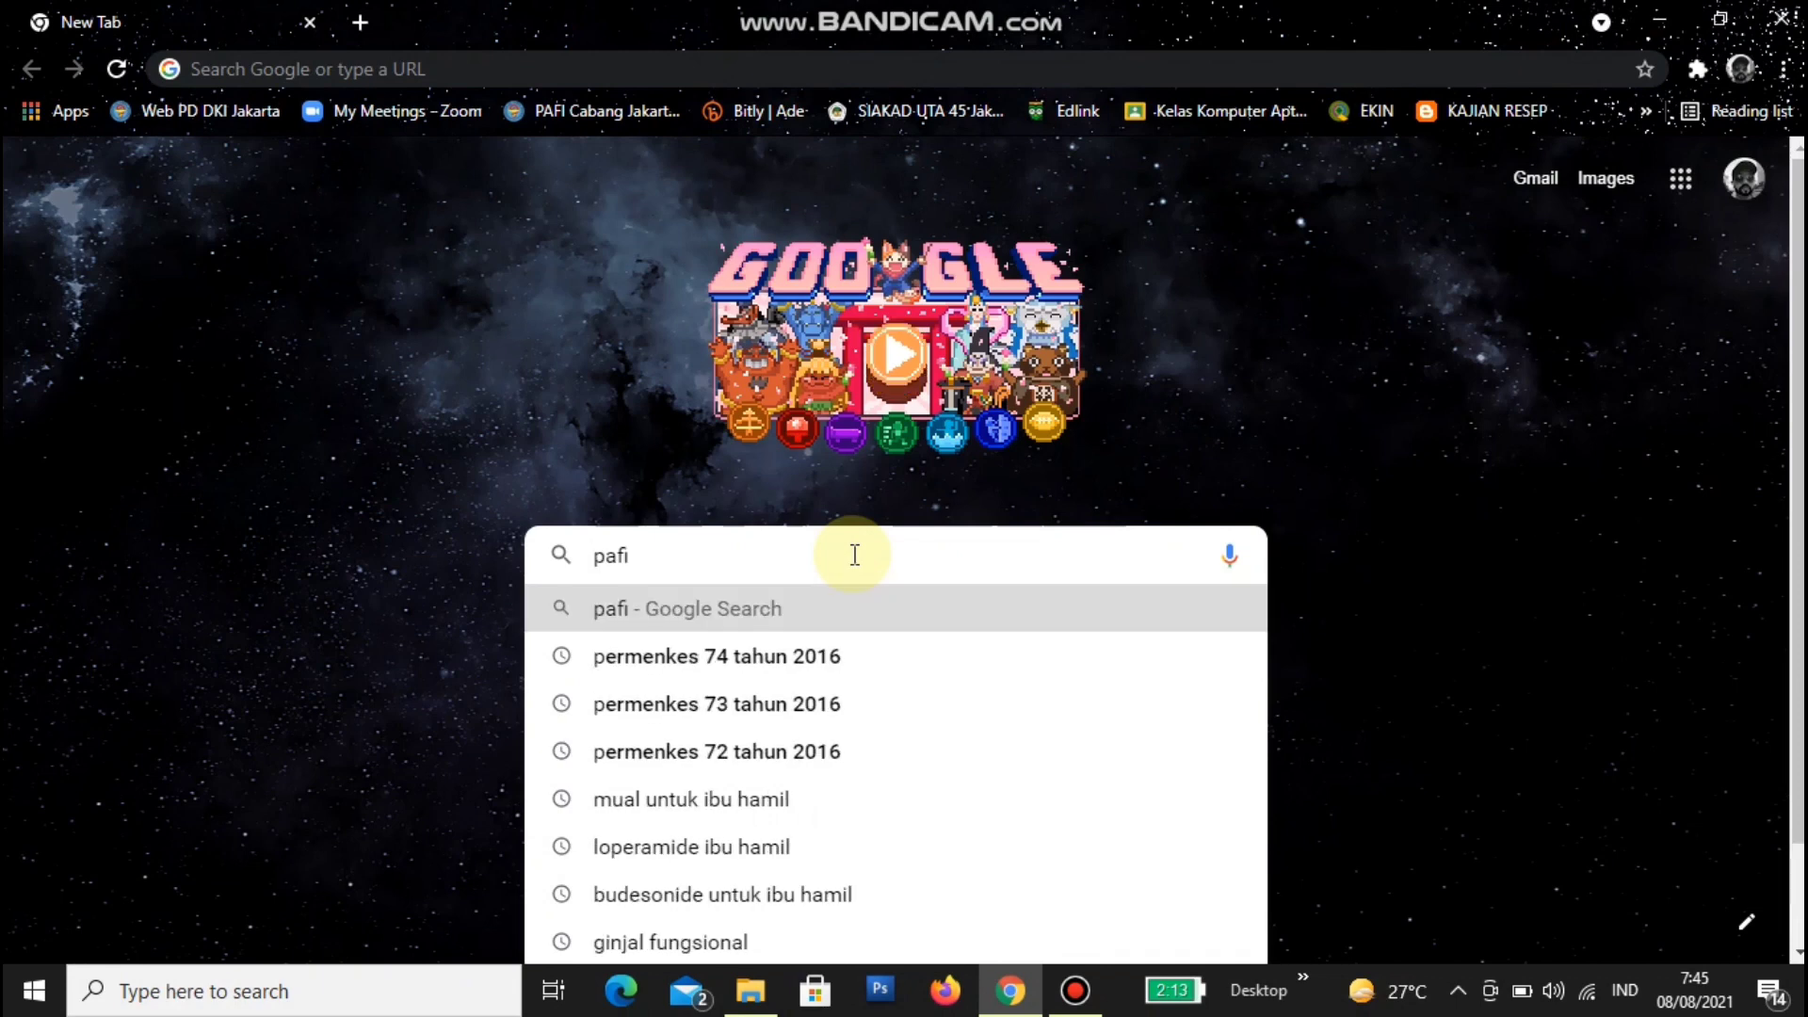
type(" cabang")
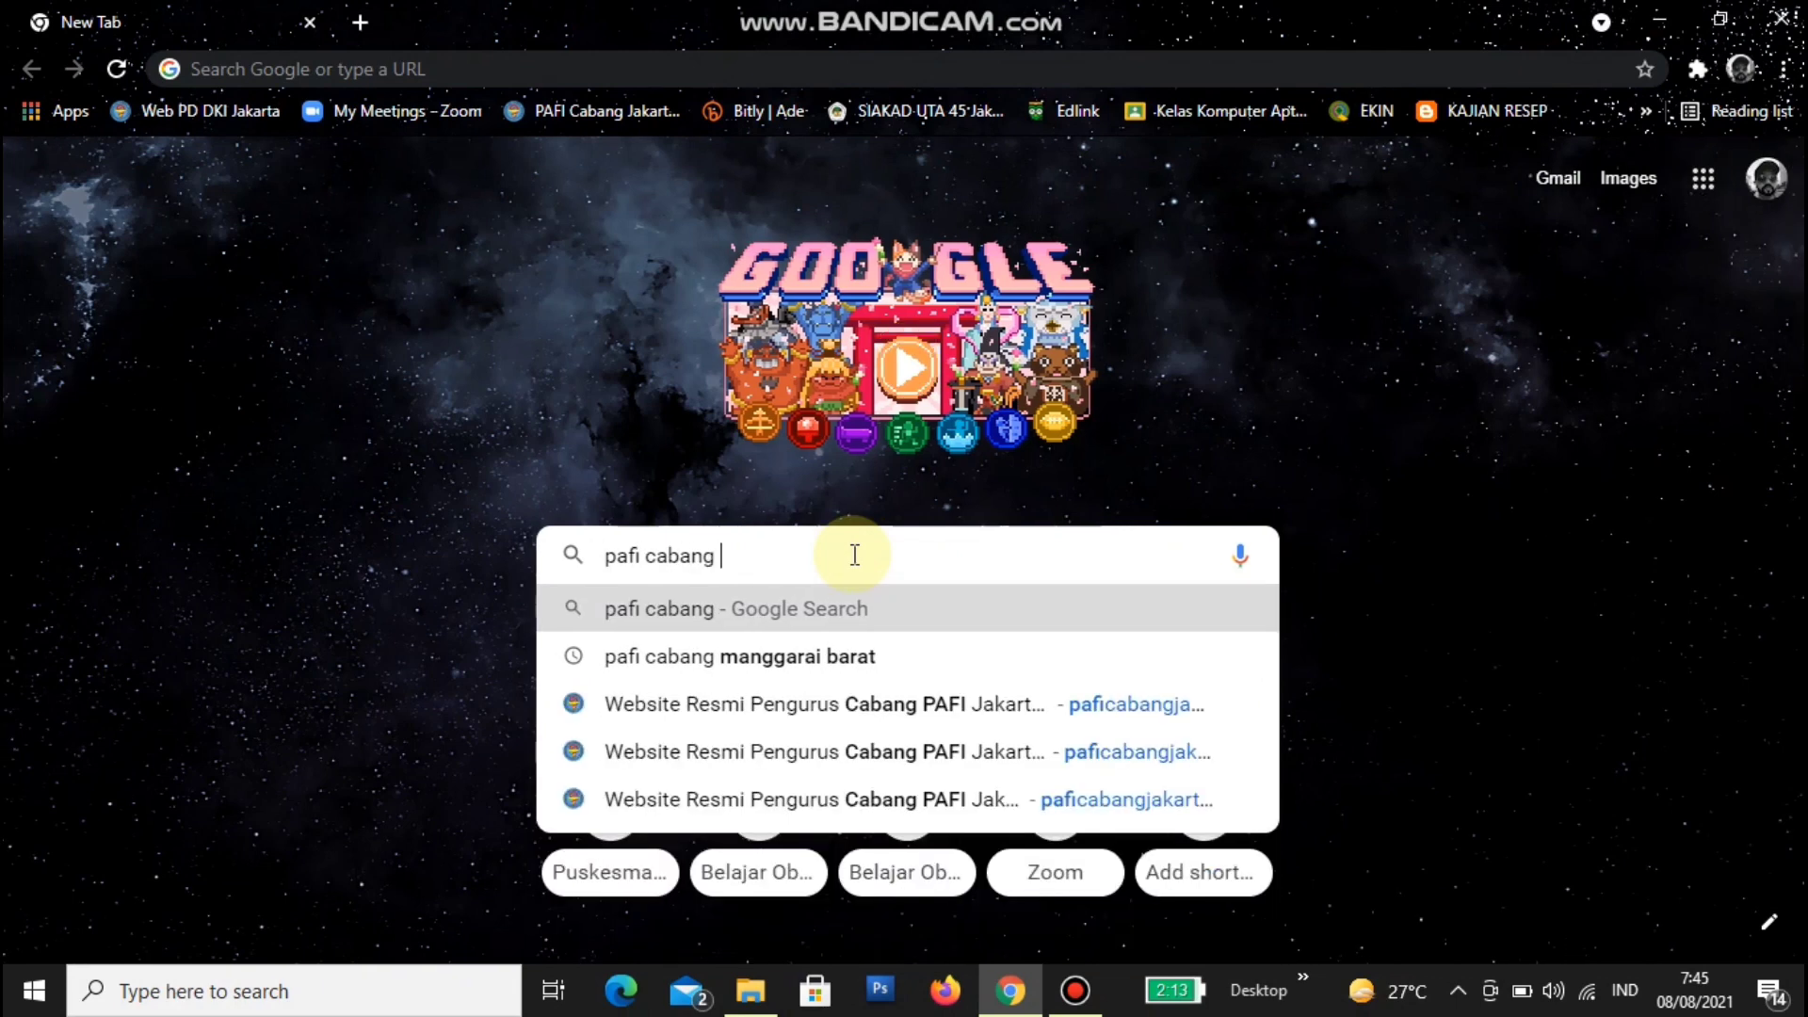
type("ha")
key("BackSpace")
key("BackSpace")
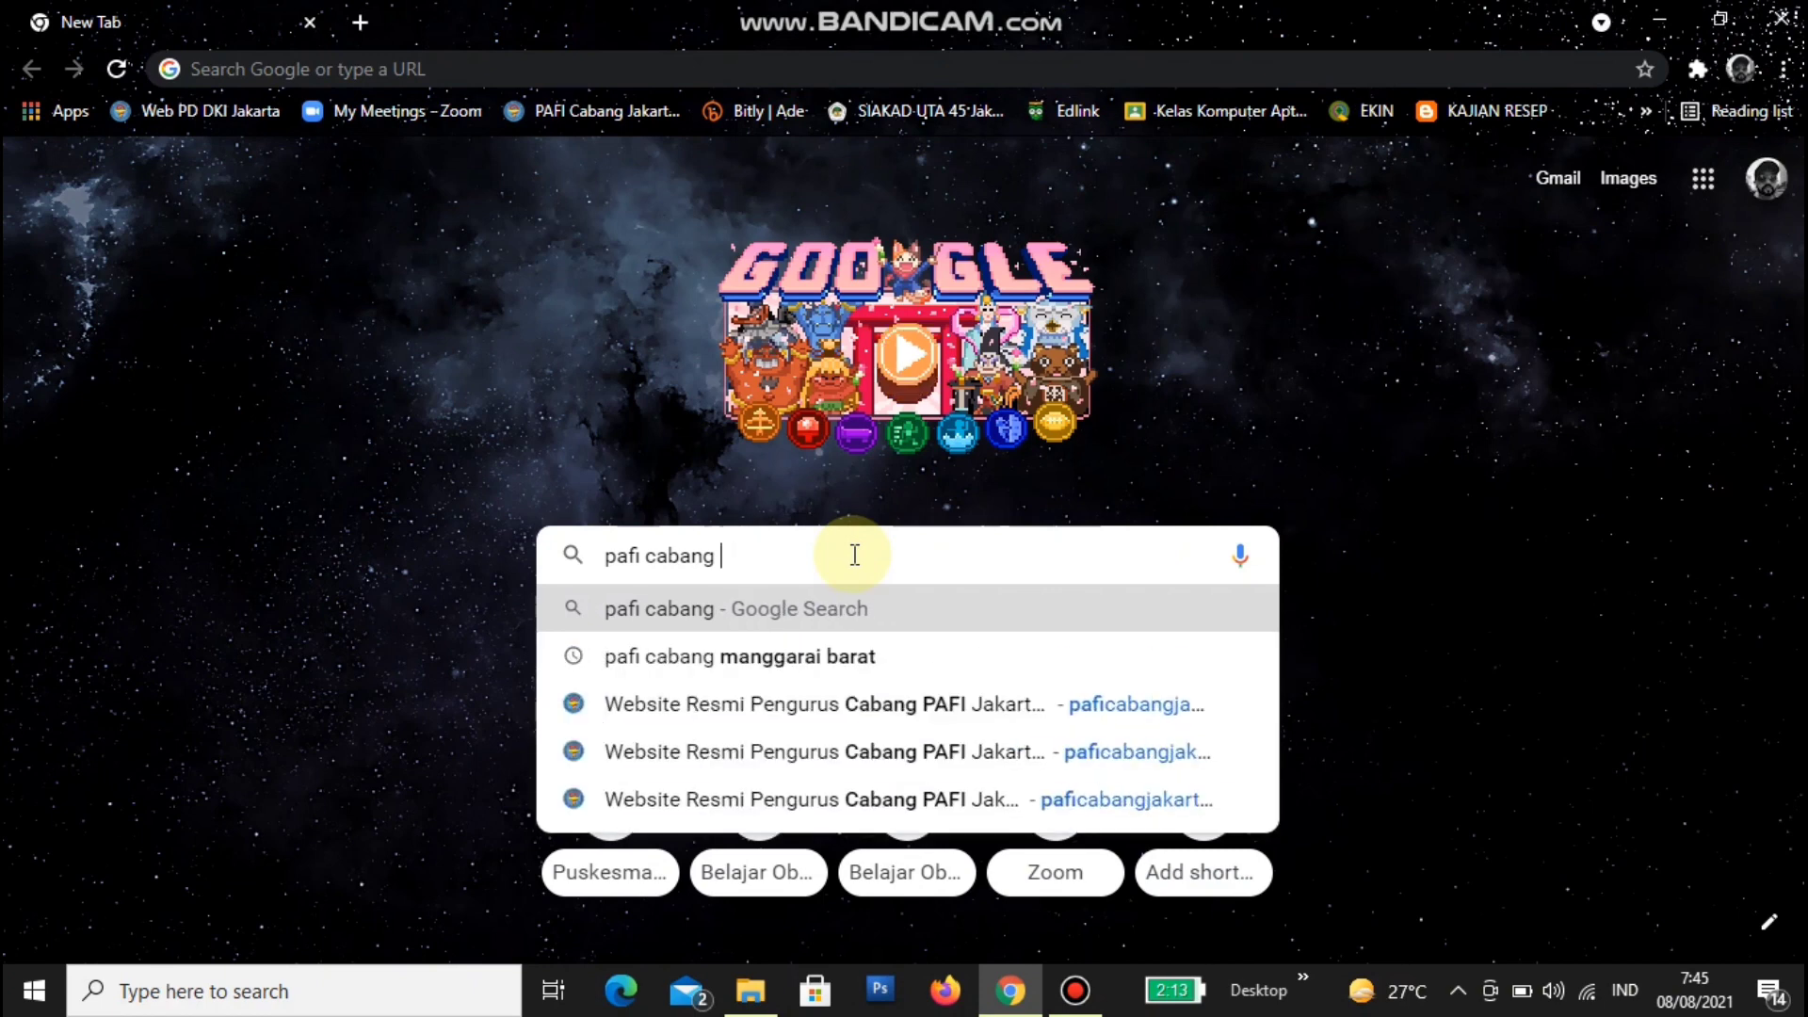
type("jakarta bar")
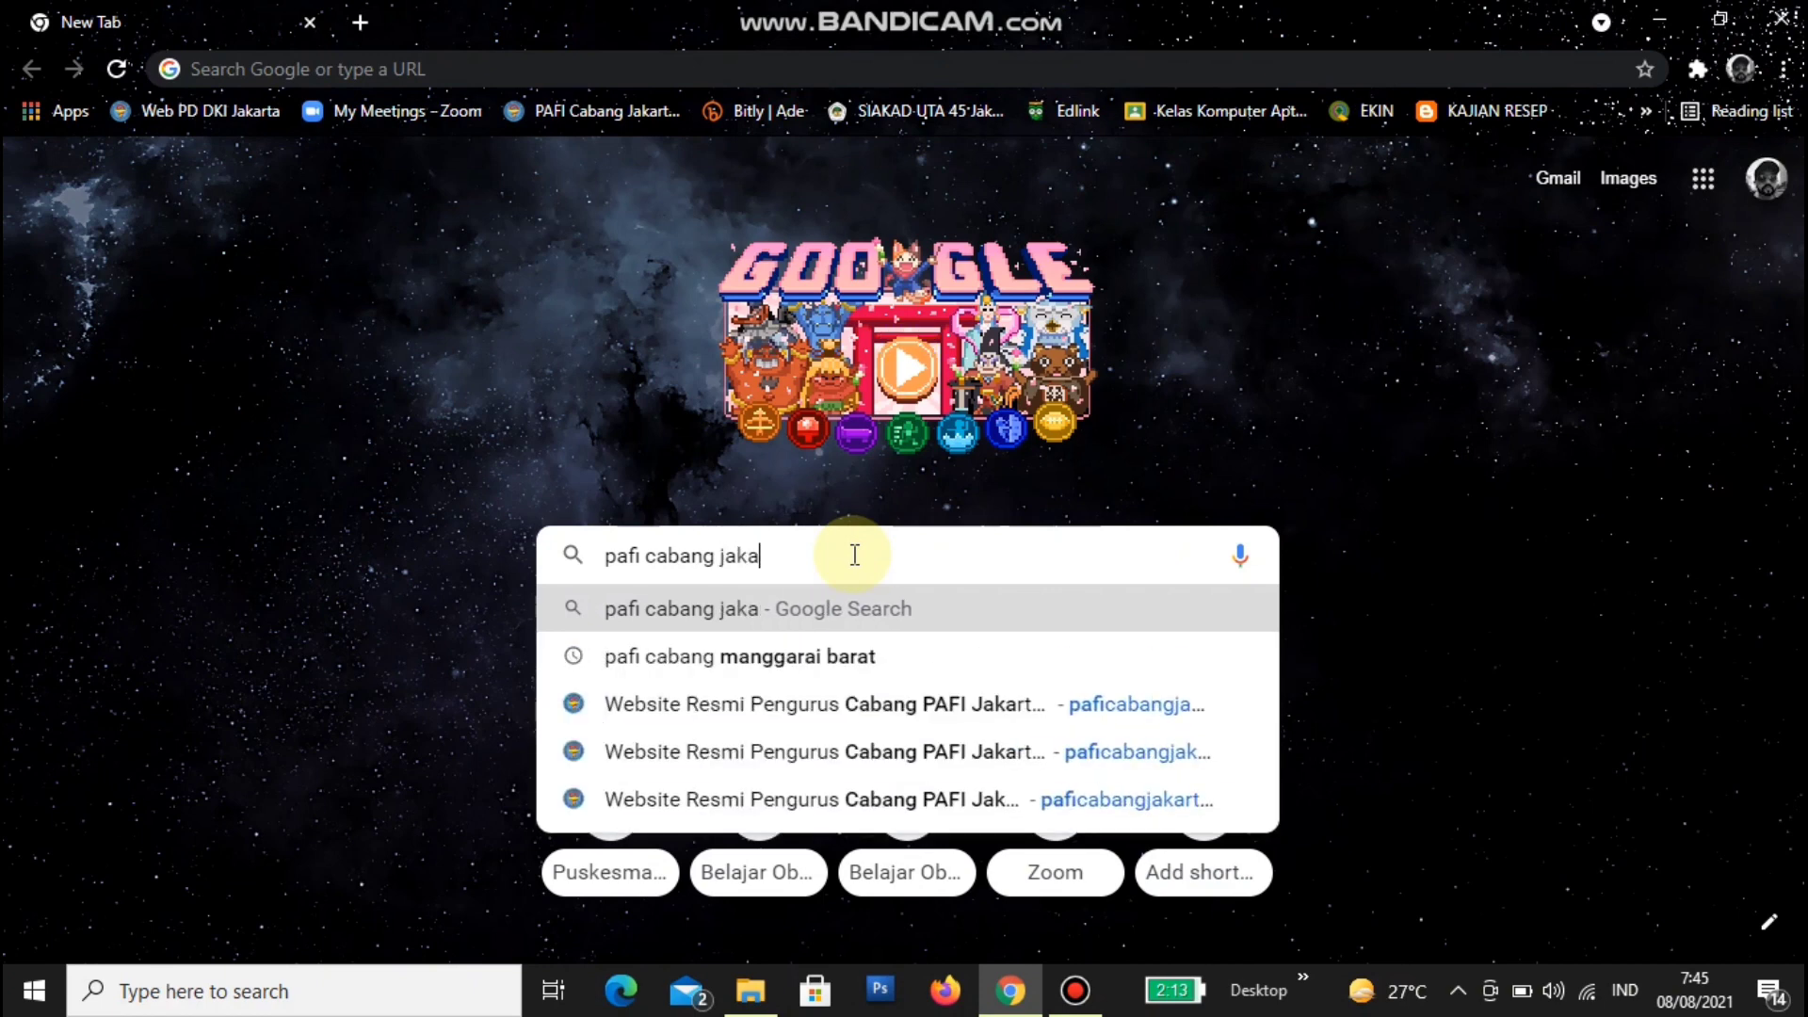
type("at")
key("Return")
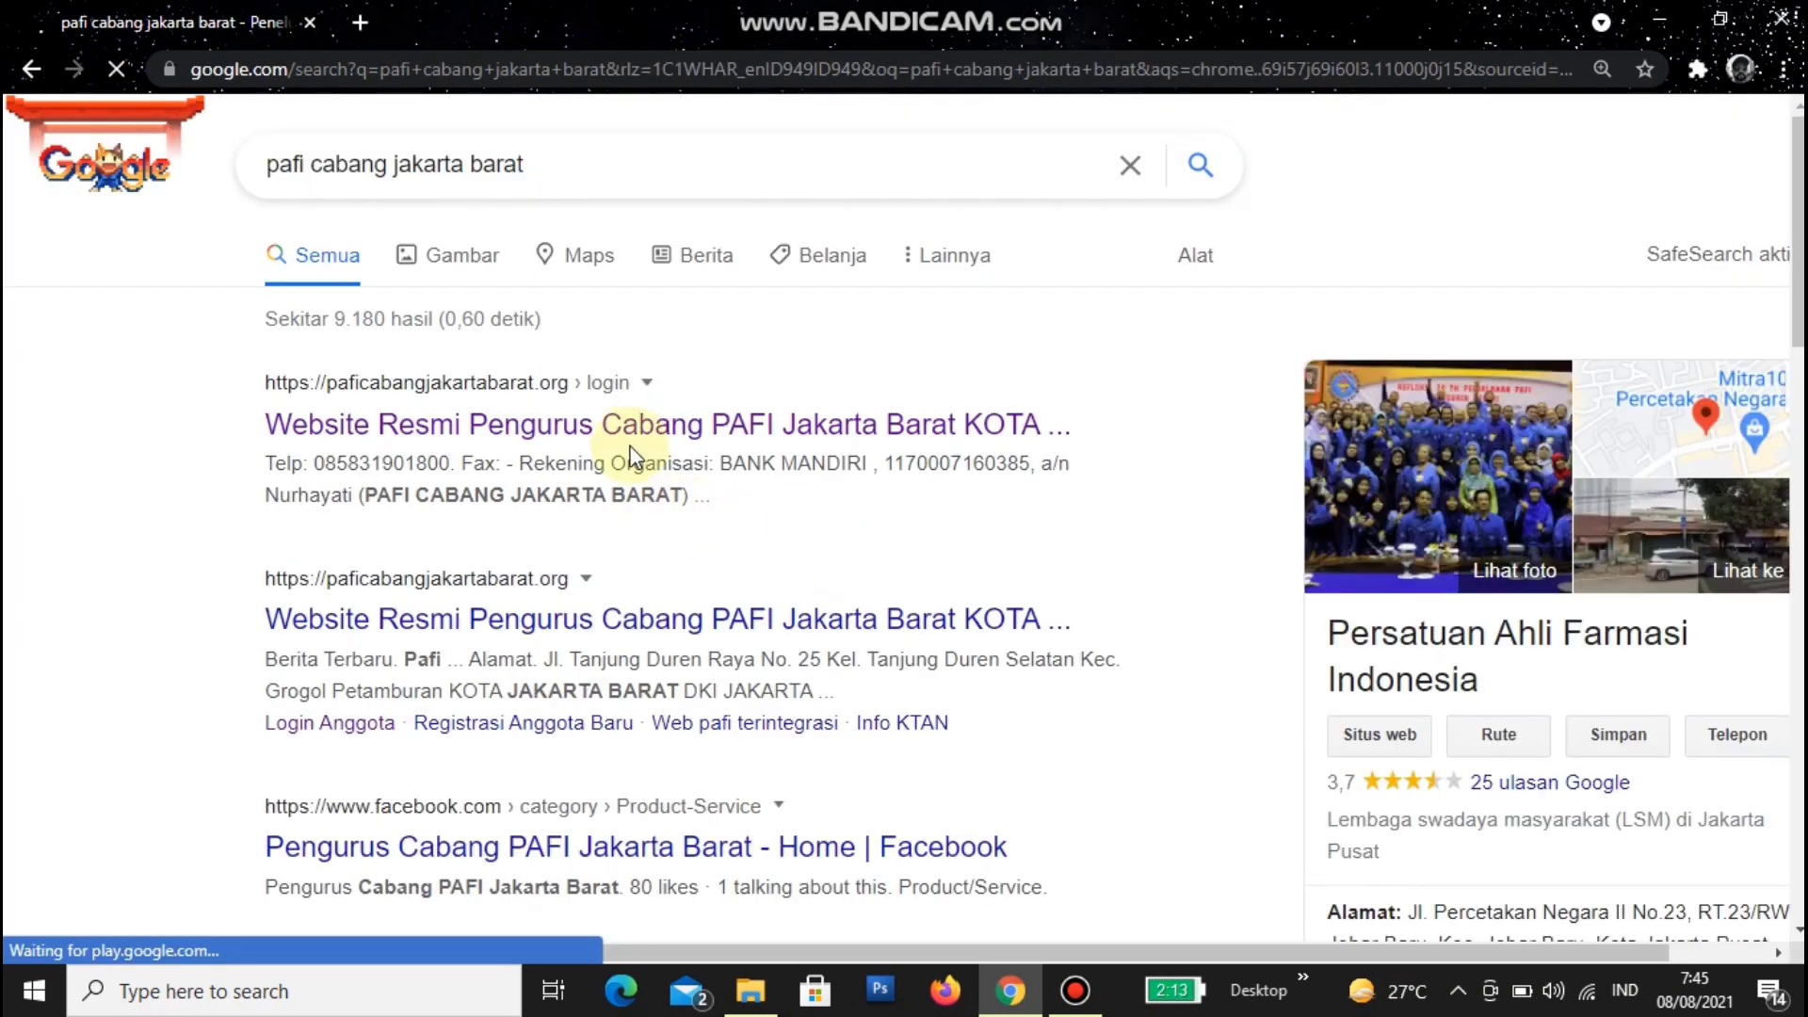
- Open the official PAFI Jakarta Barat site and replace the login e-mail with the member's saved account
left_click(646, 428)
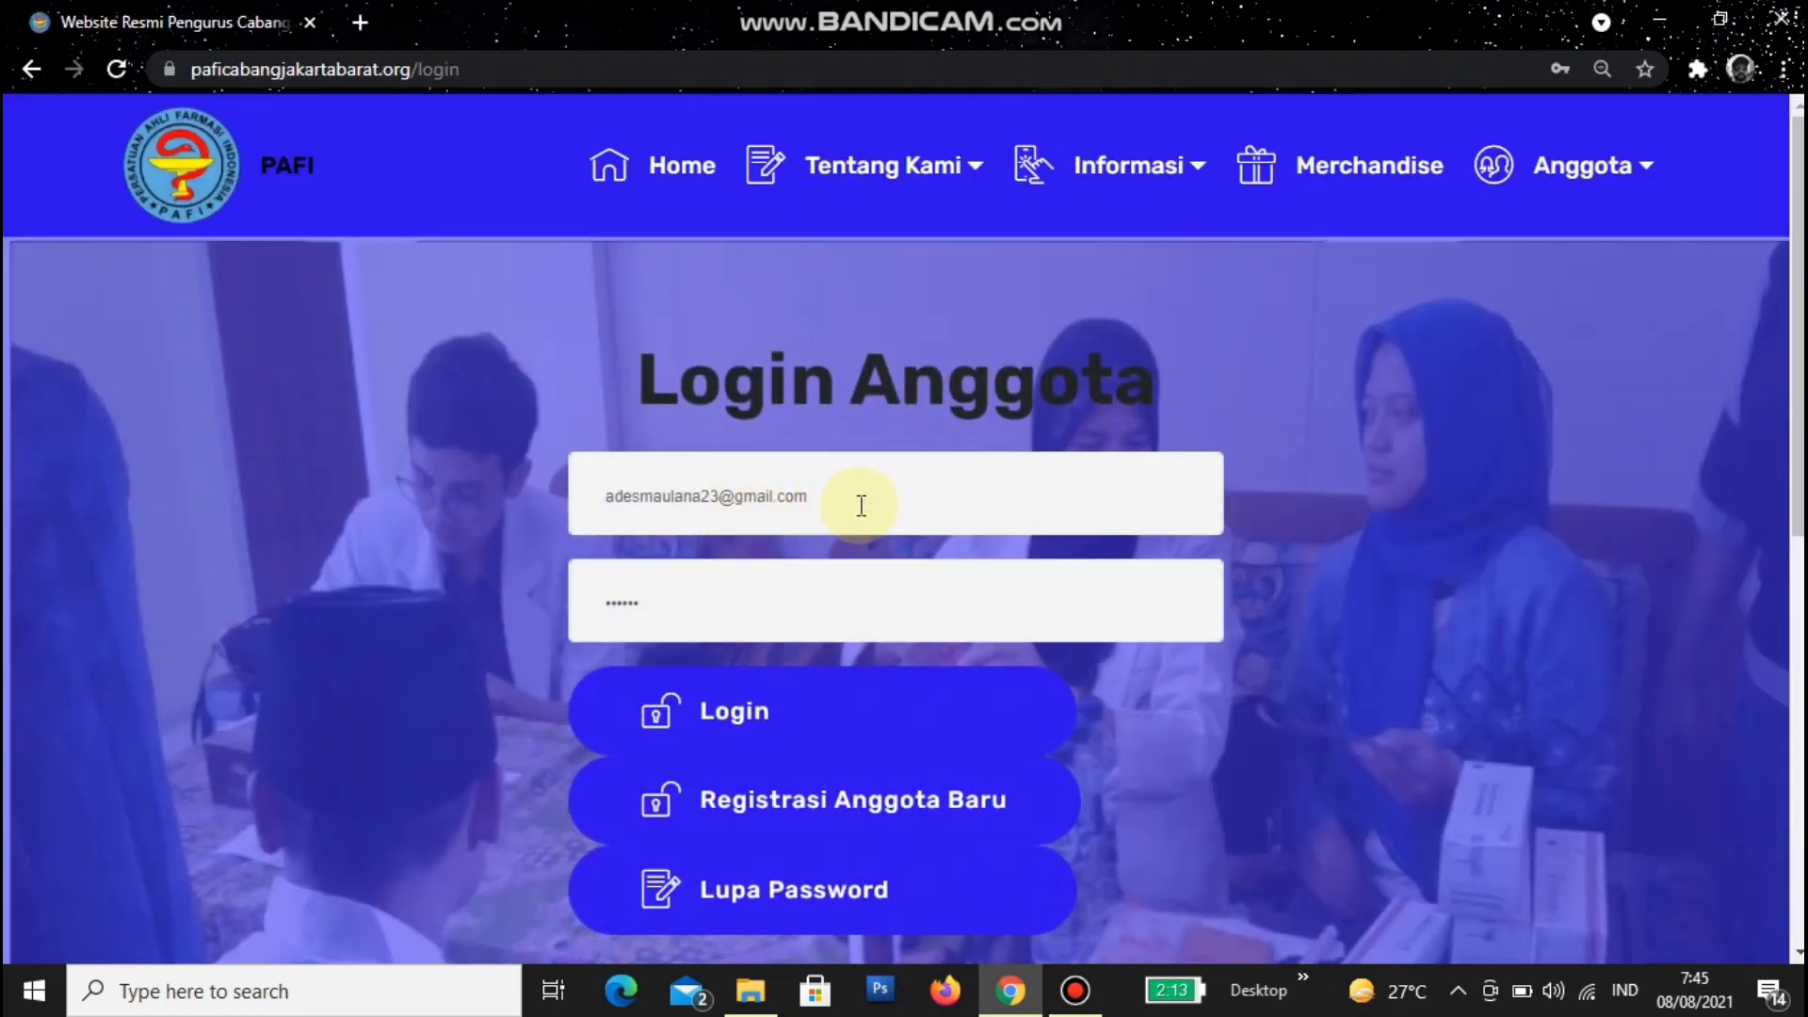
left_click_drag(853, 496, 576, 499)
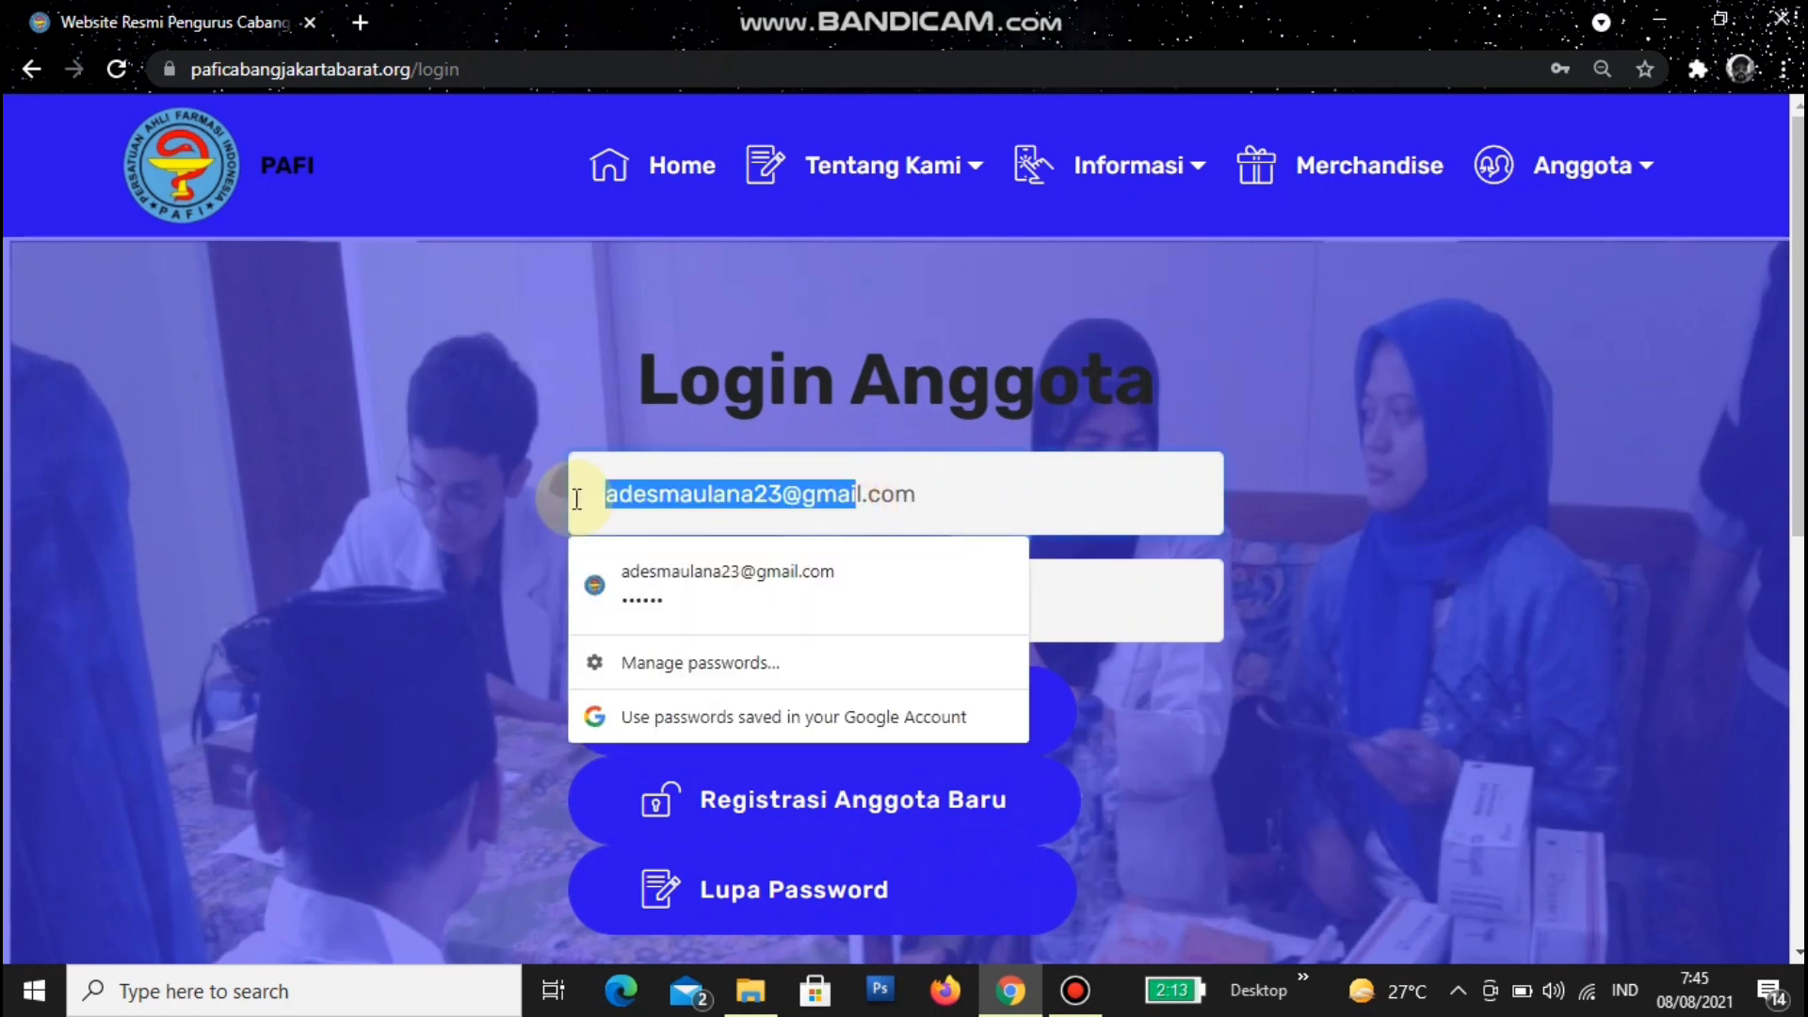
left_click_drag(1021, 480, 478, 450)
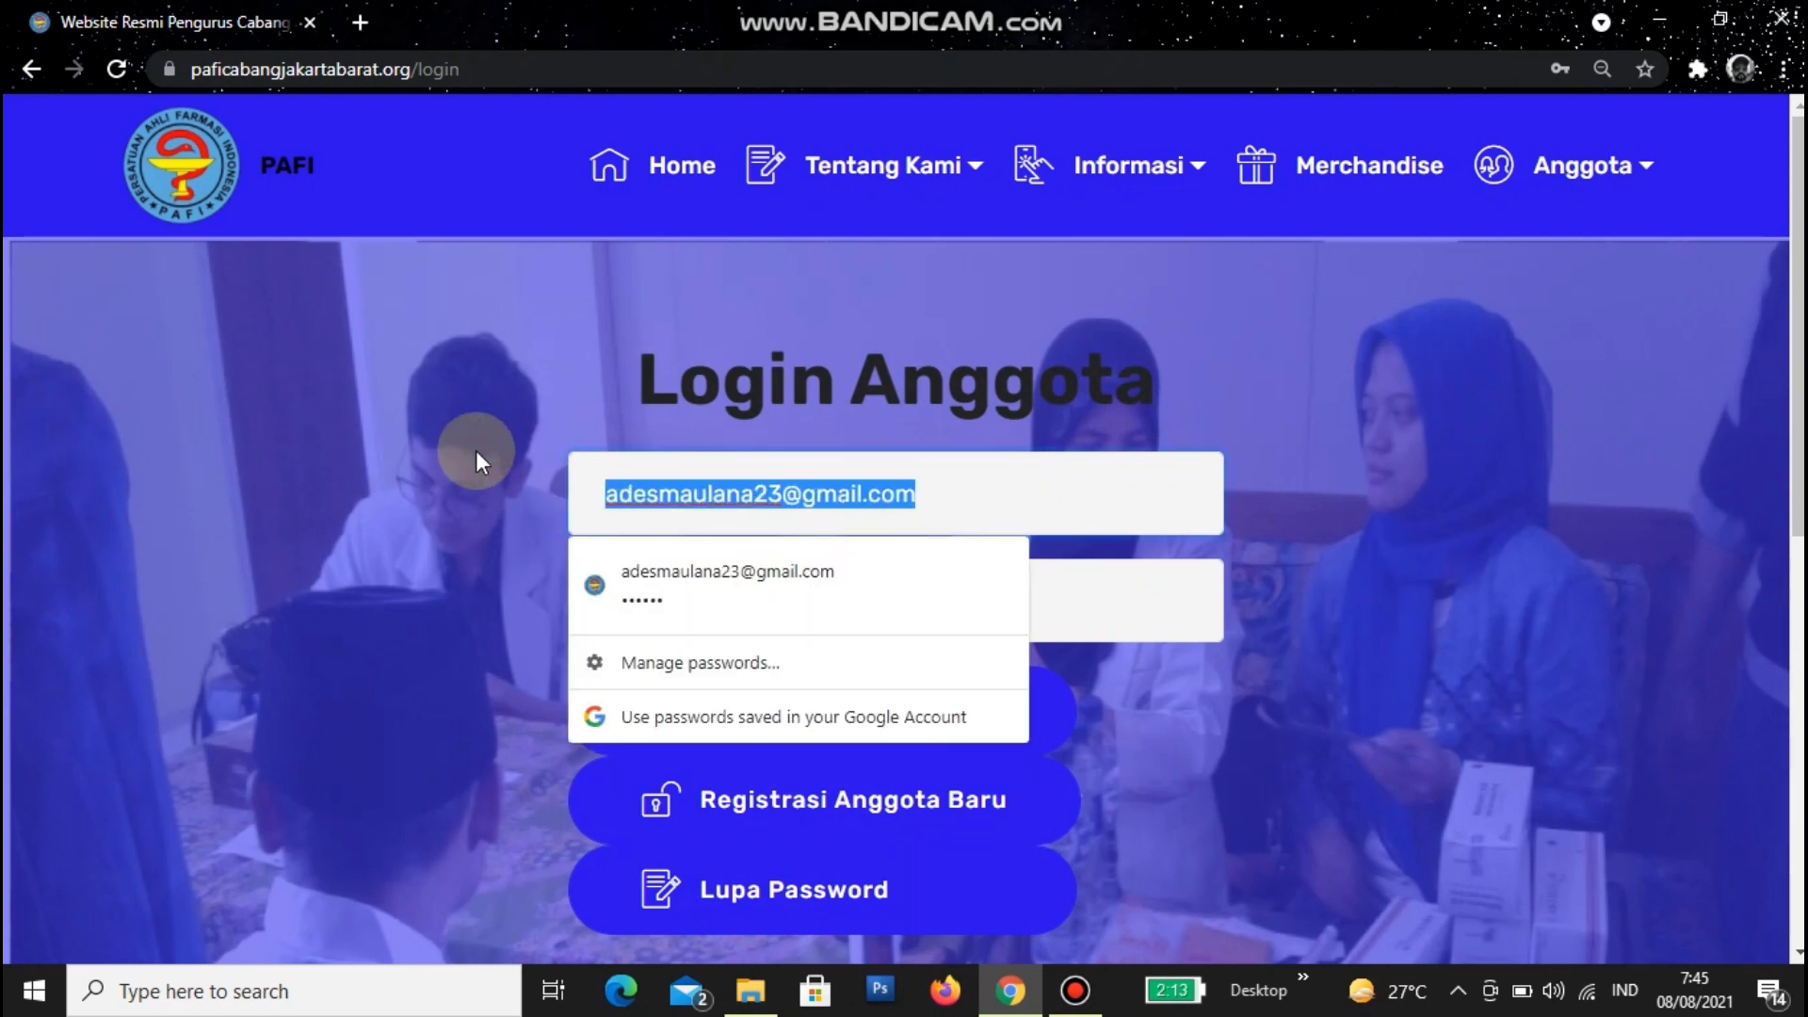
key("BackSpace")
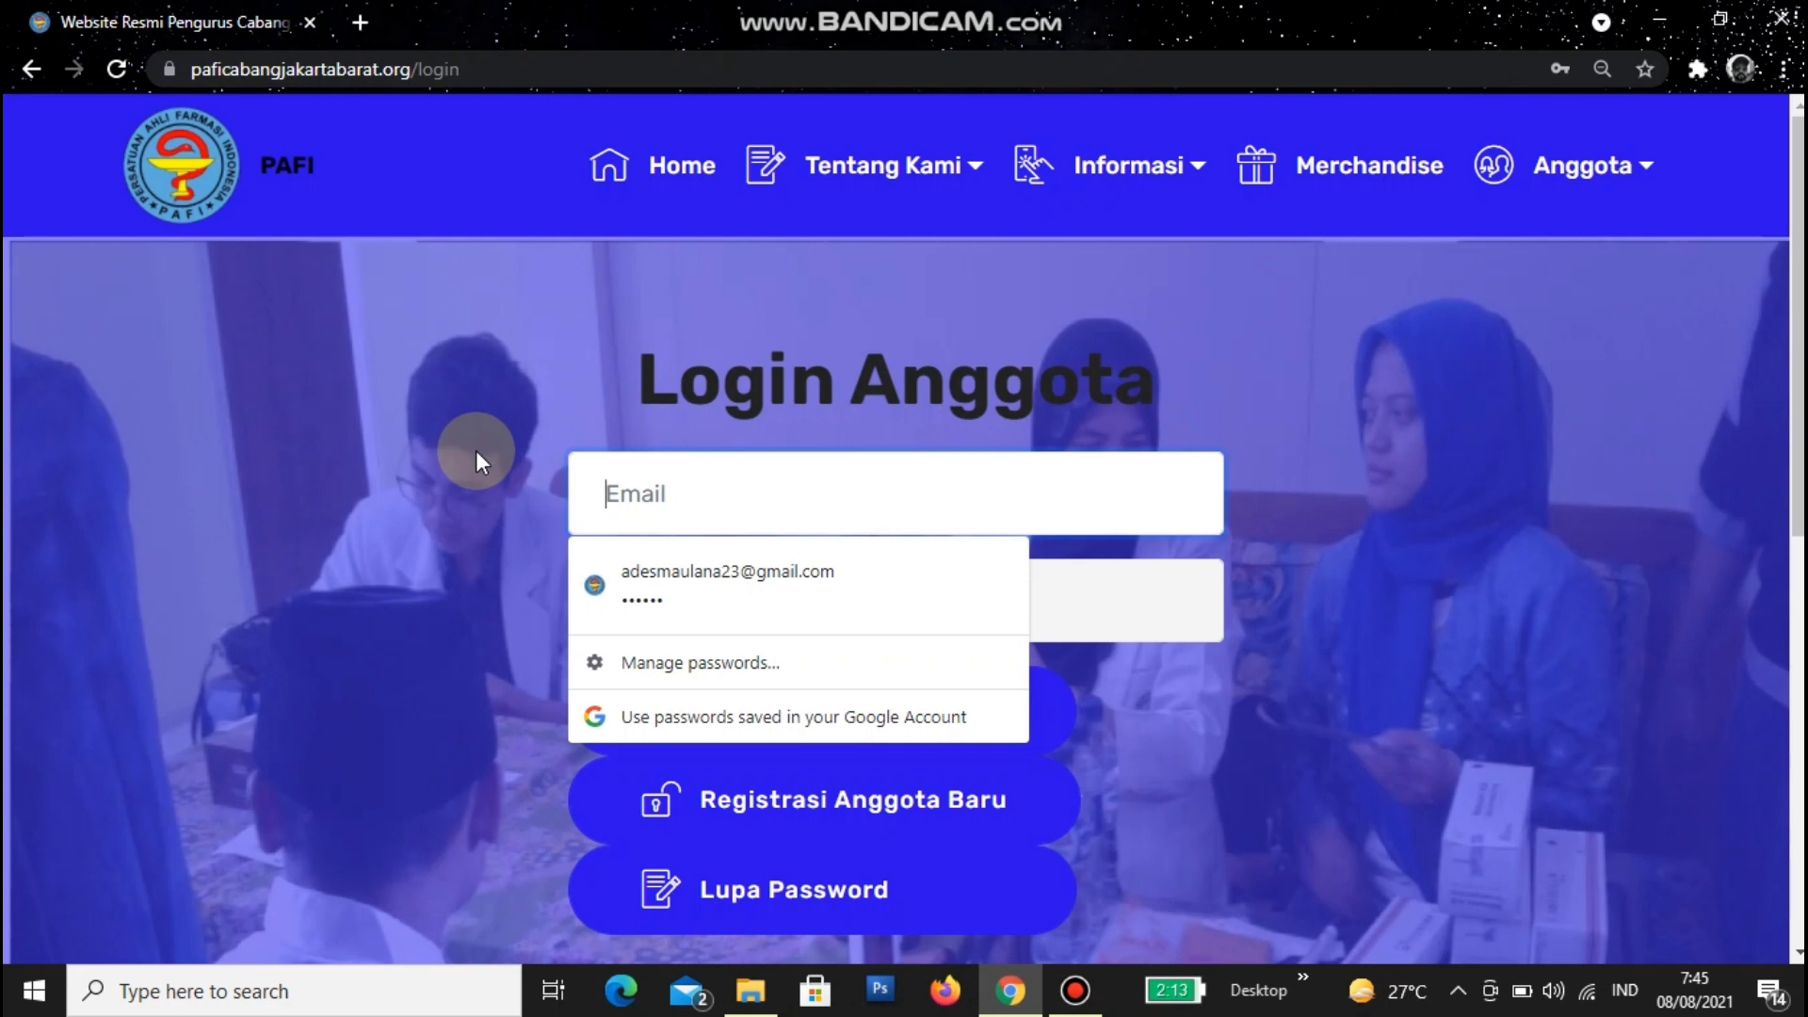
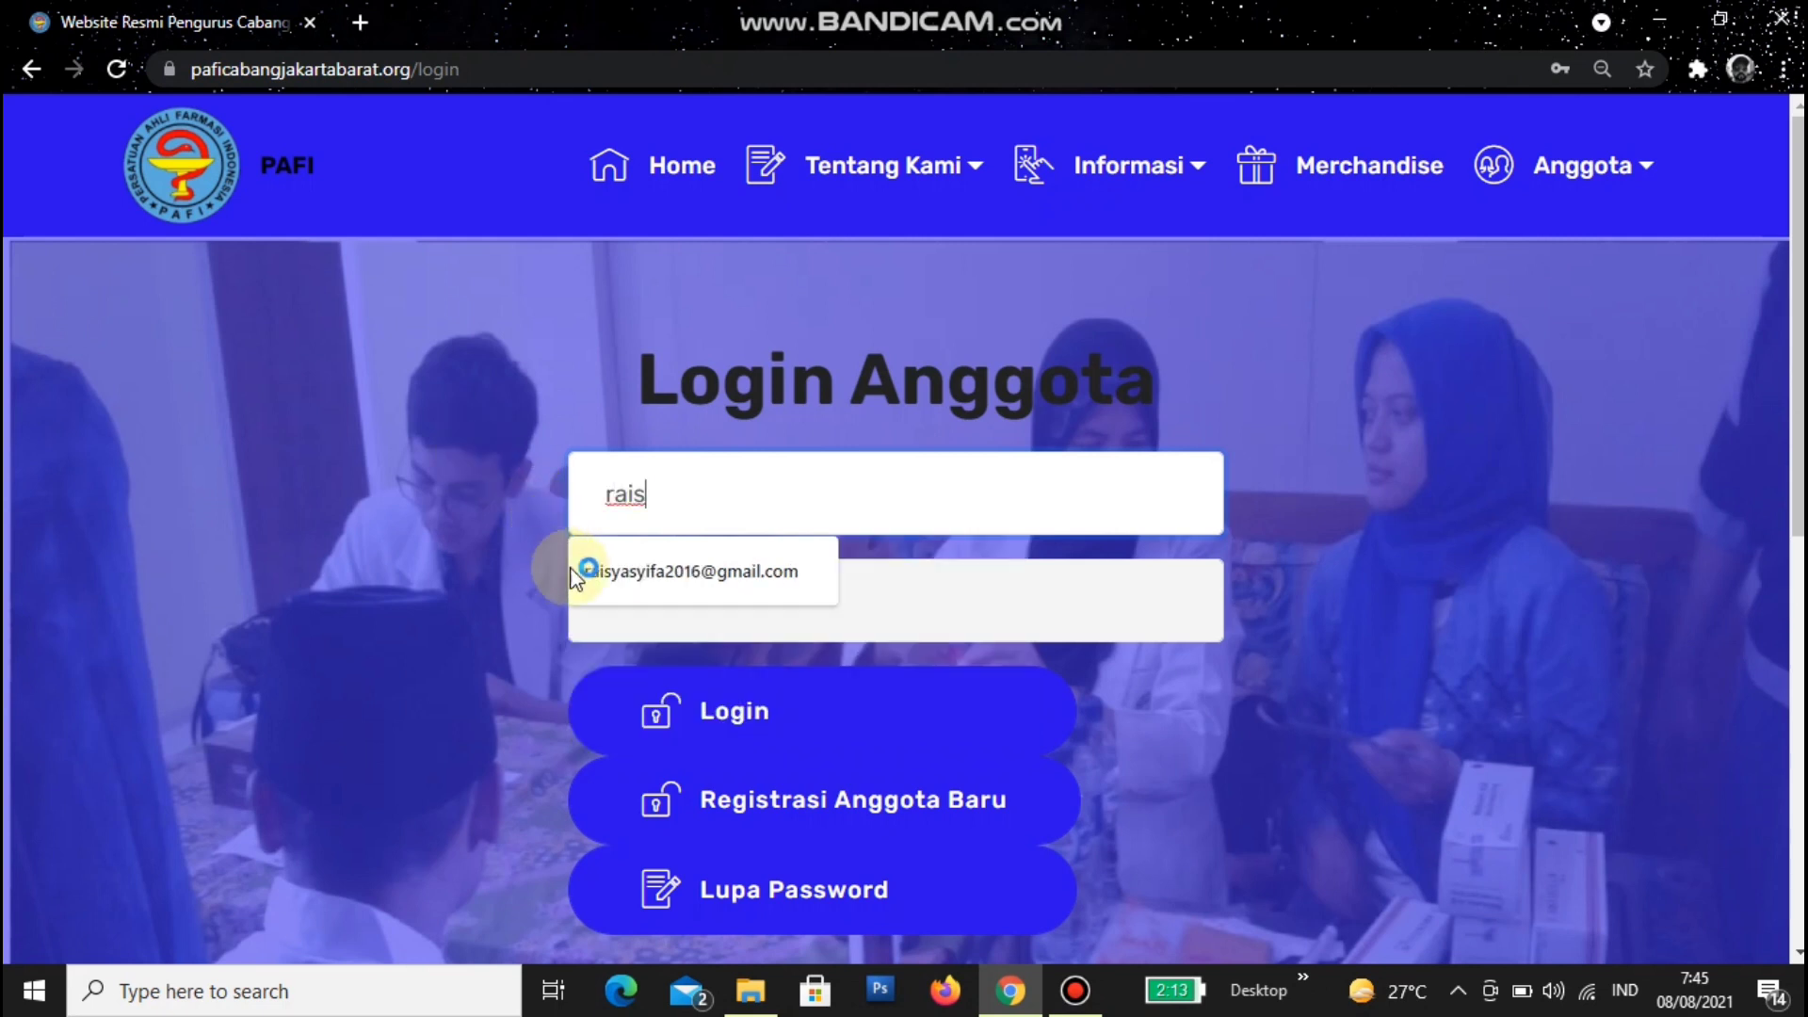
left_click(576, 571)
- Retype the account password and log in to the member portal
left_click_drag(738, 606, 527, 622)
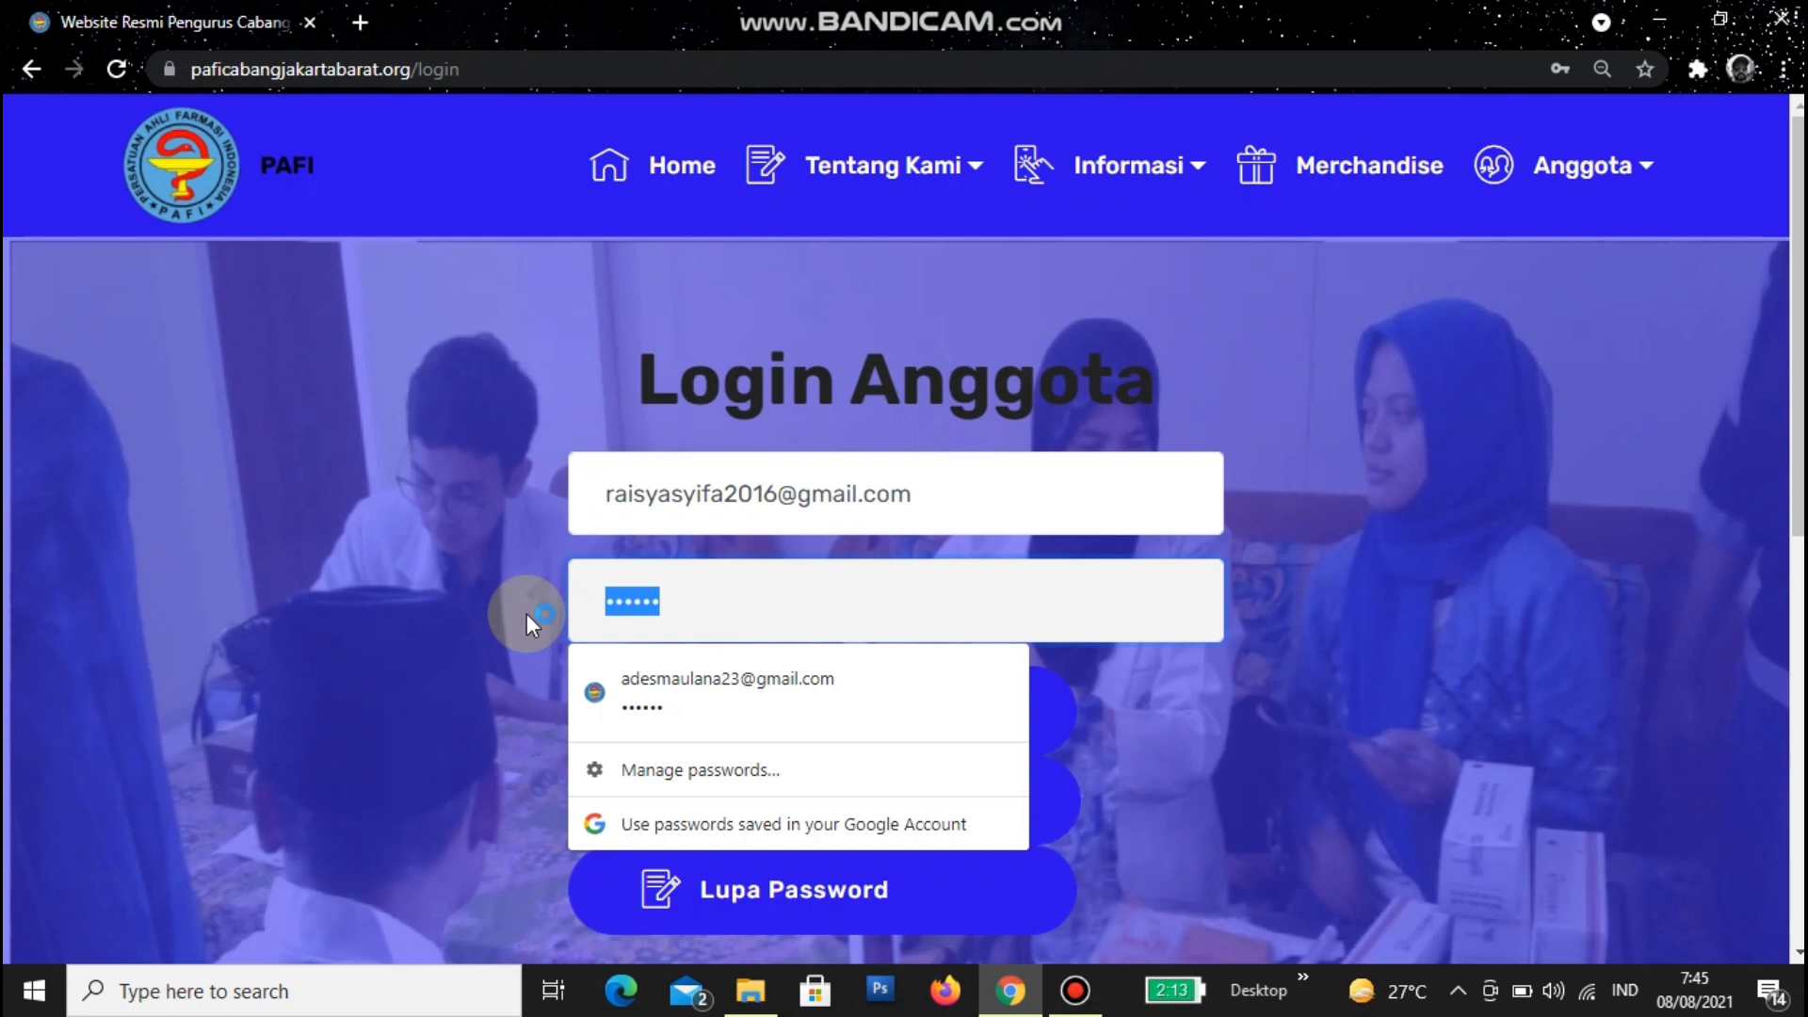
type("•••••")
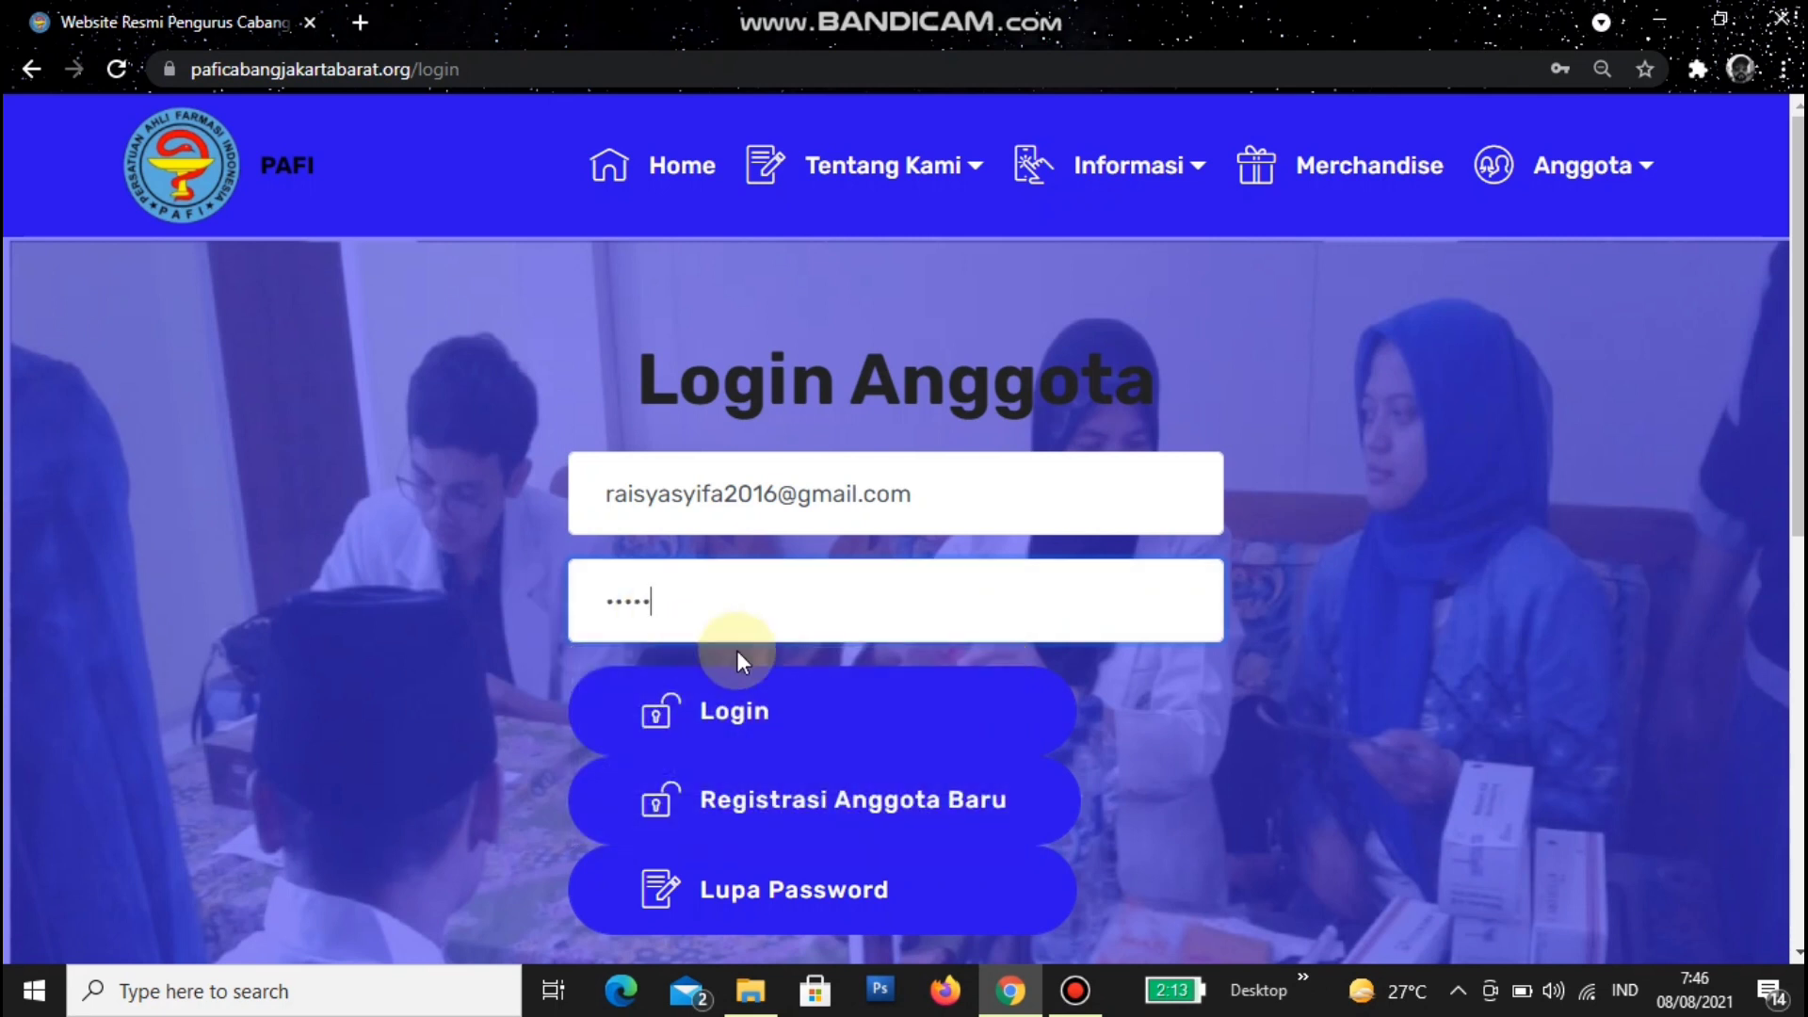
left_click(731, 708)
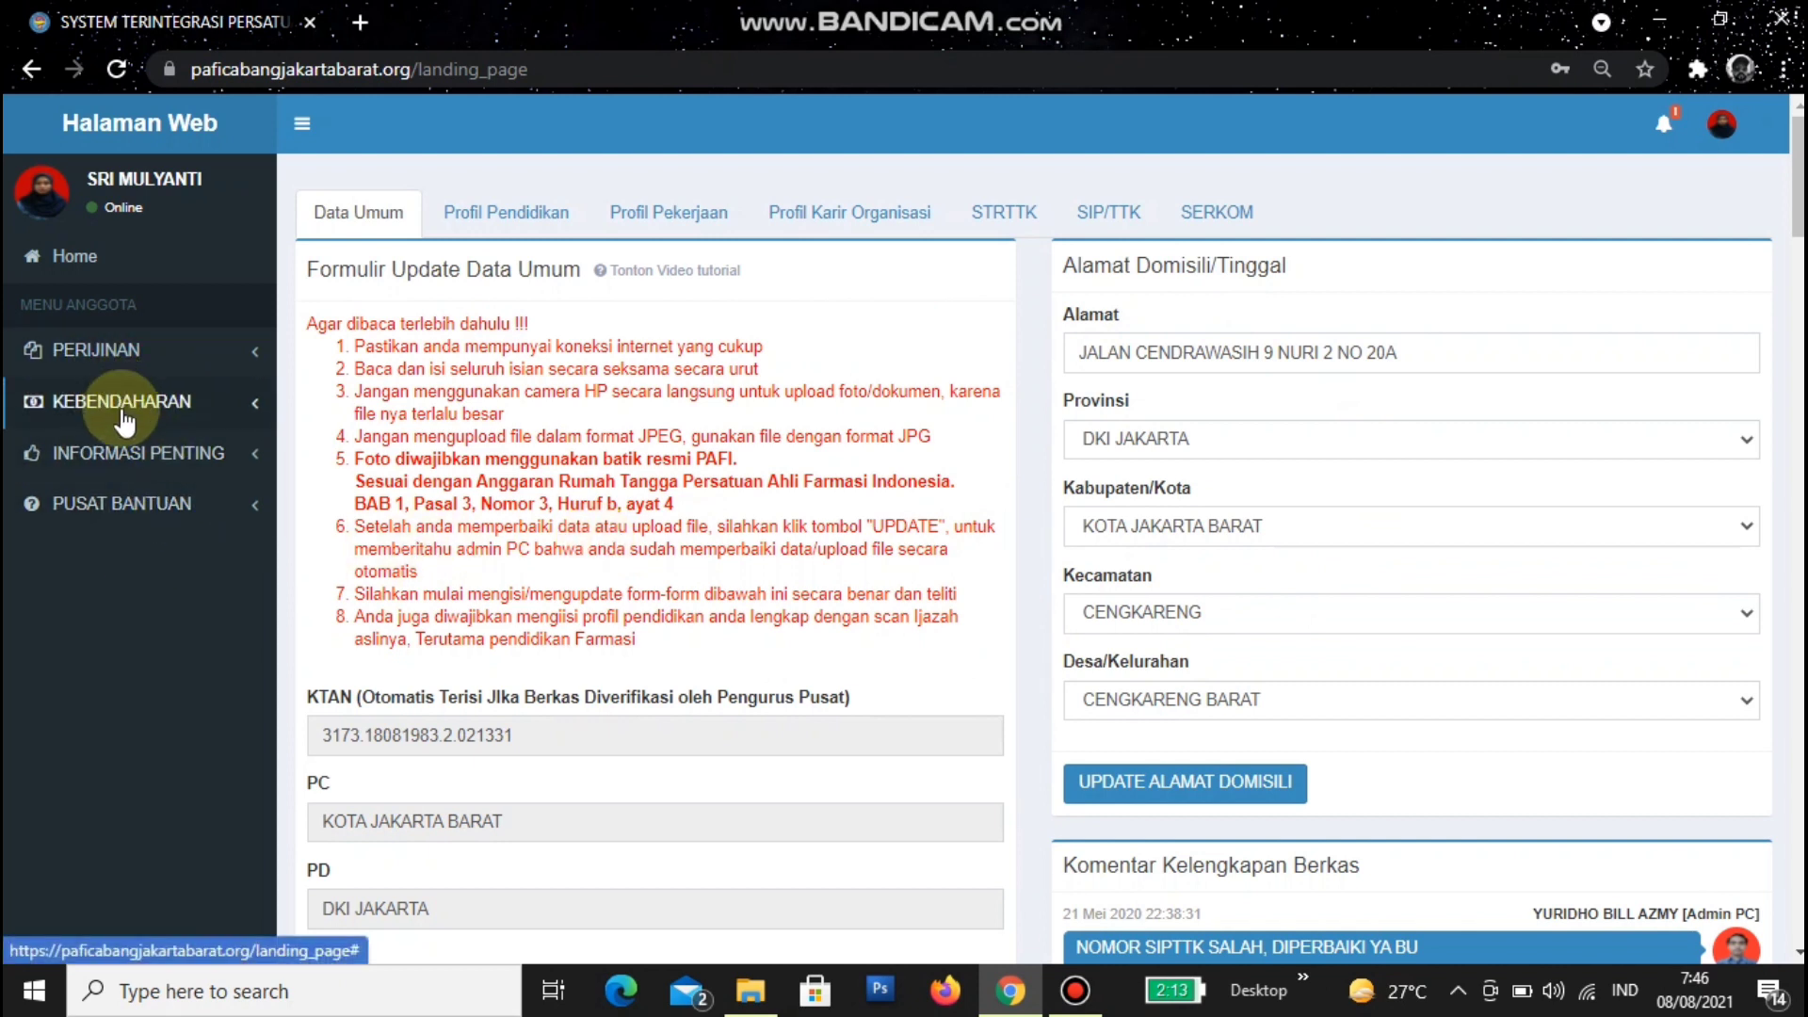
- Open SKP Saya from the PERIJINAN sidebar menu
left_click(109, 350)
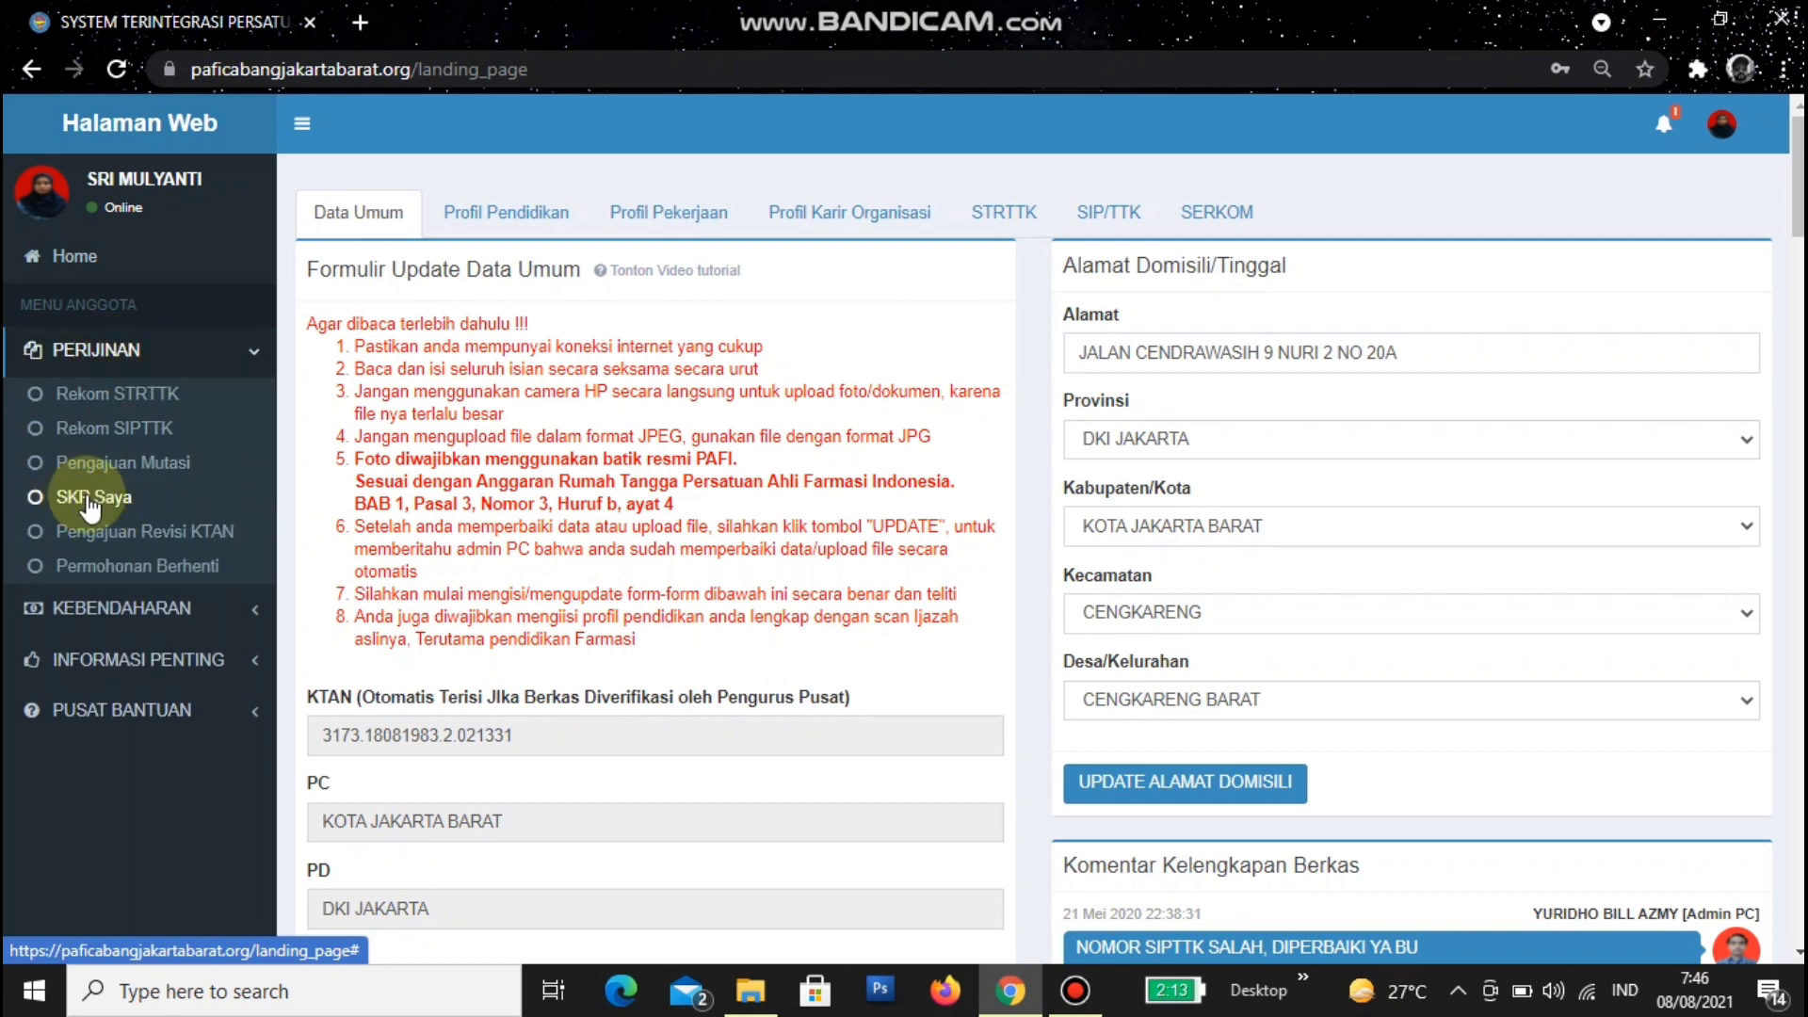
left_click(90, 499)
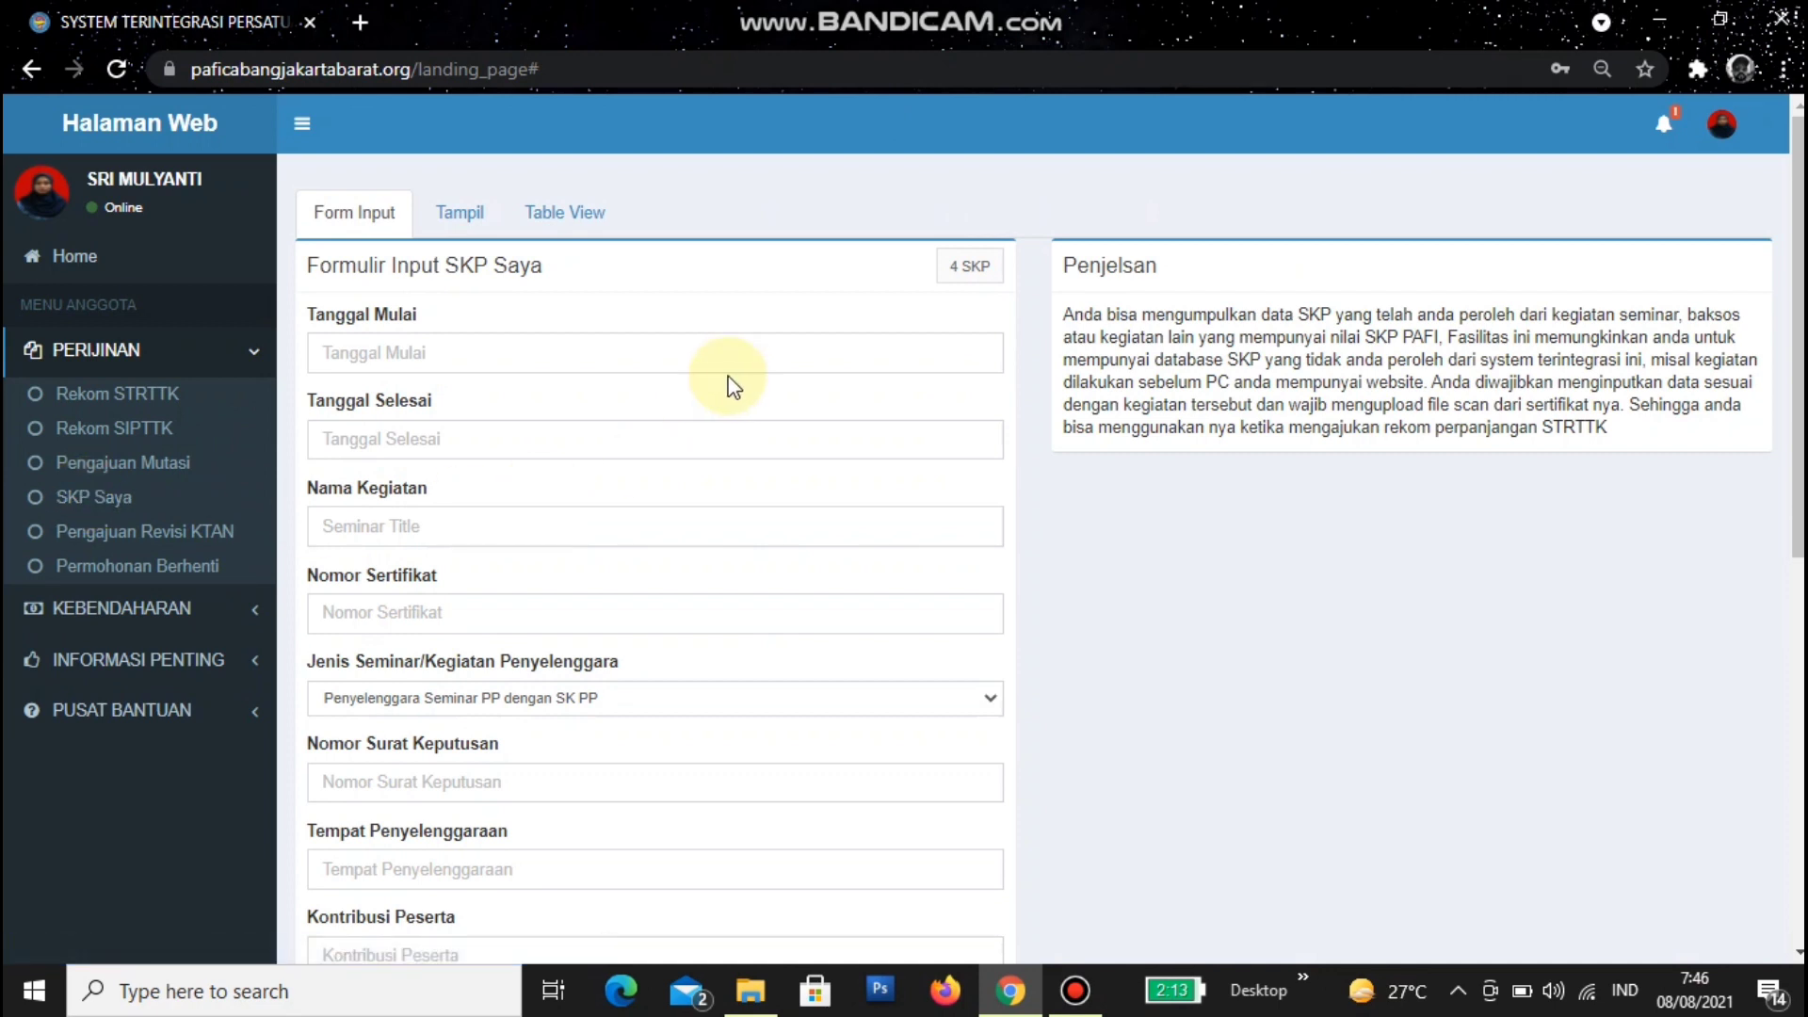
left_click(468, 214)
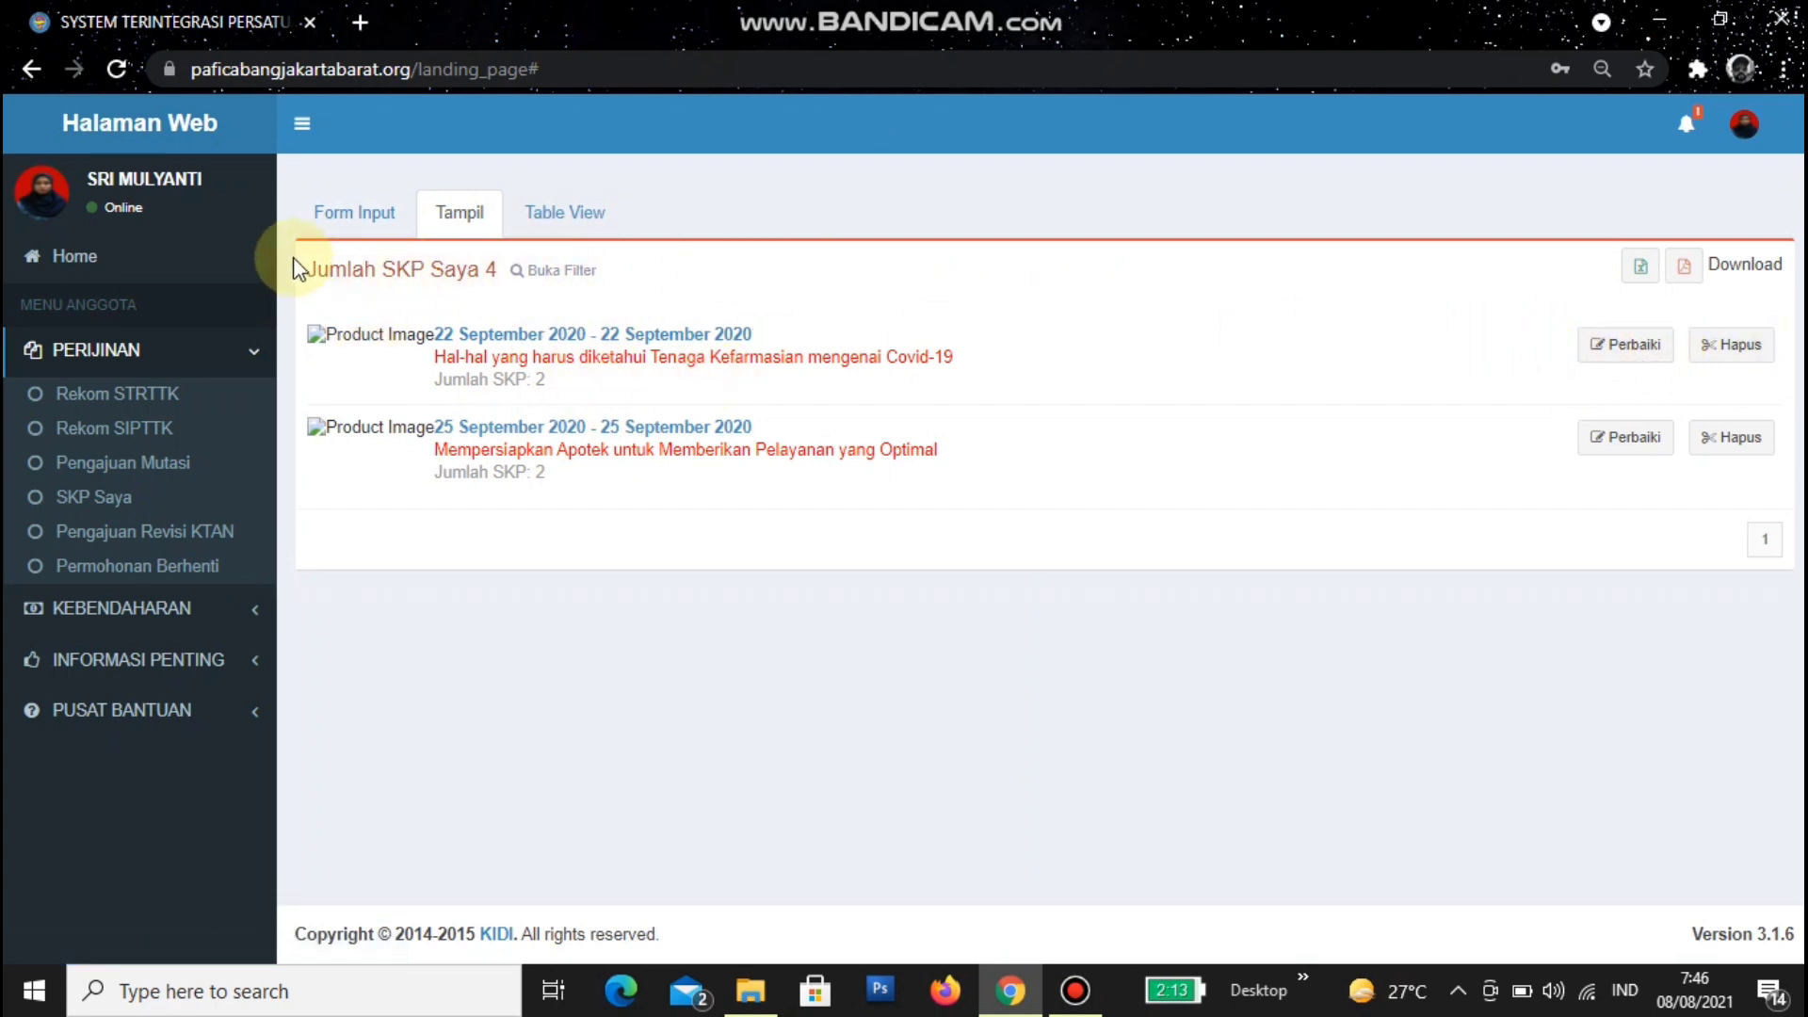
left_click_drag(312, 267, 507, 284)
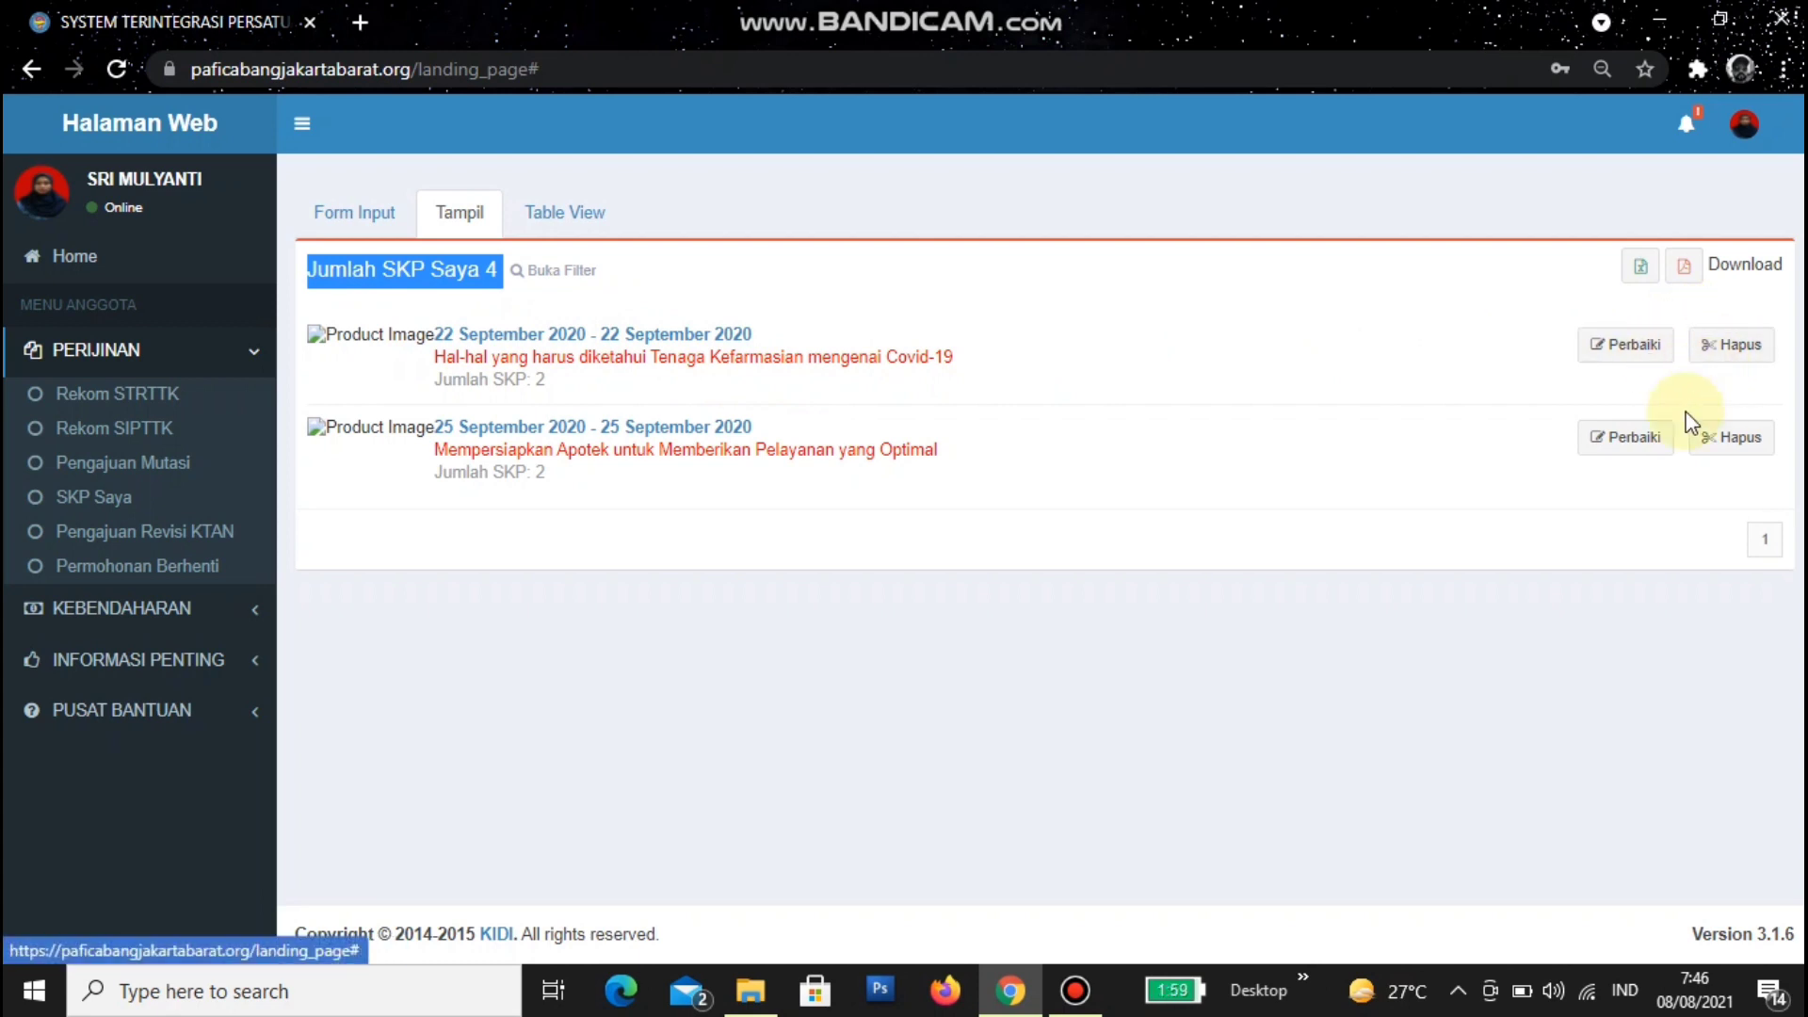
left_click(516, 214)
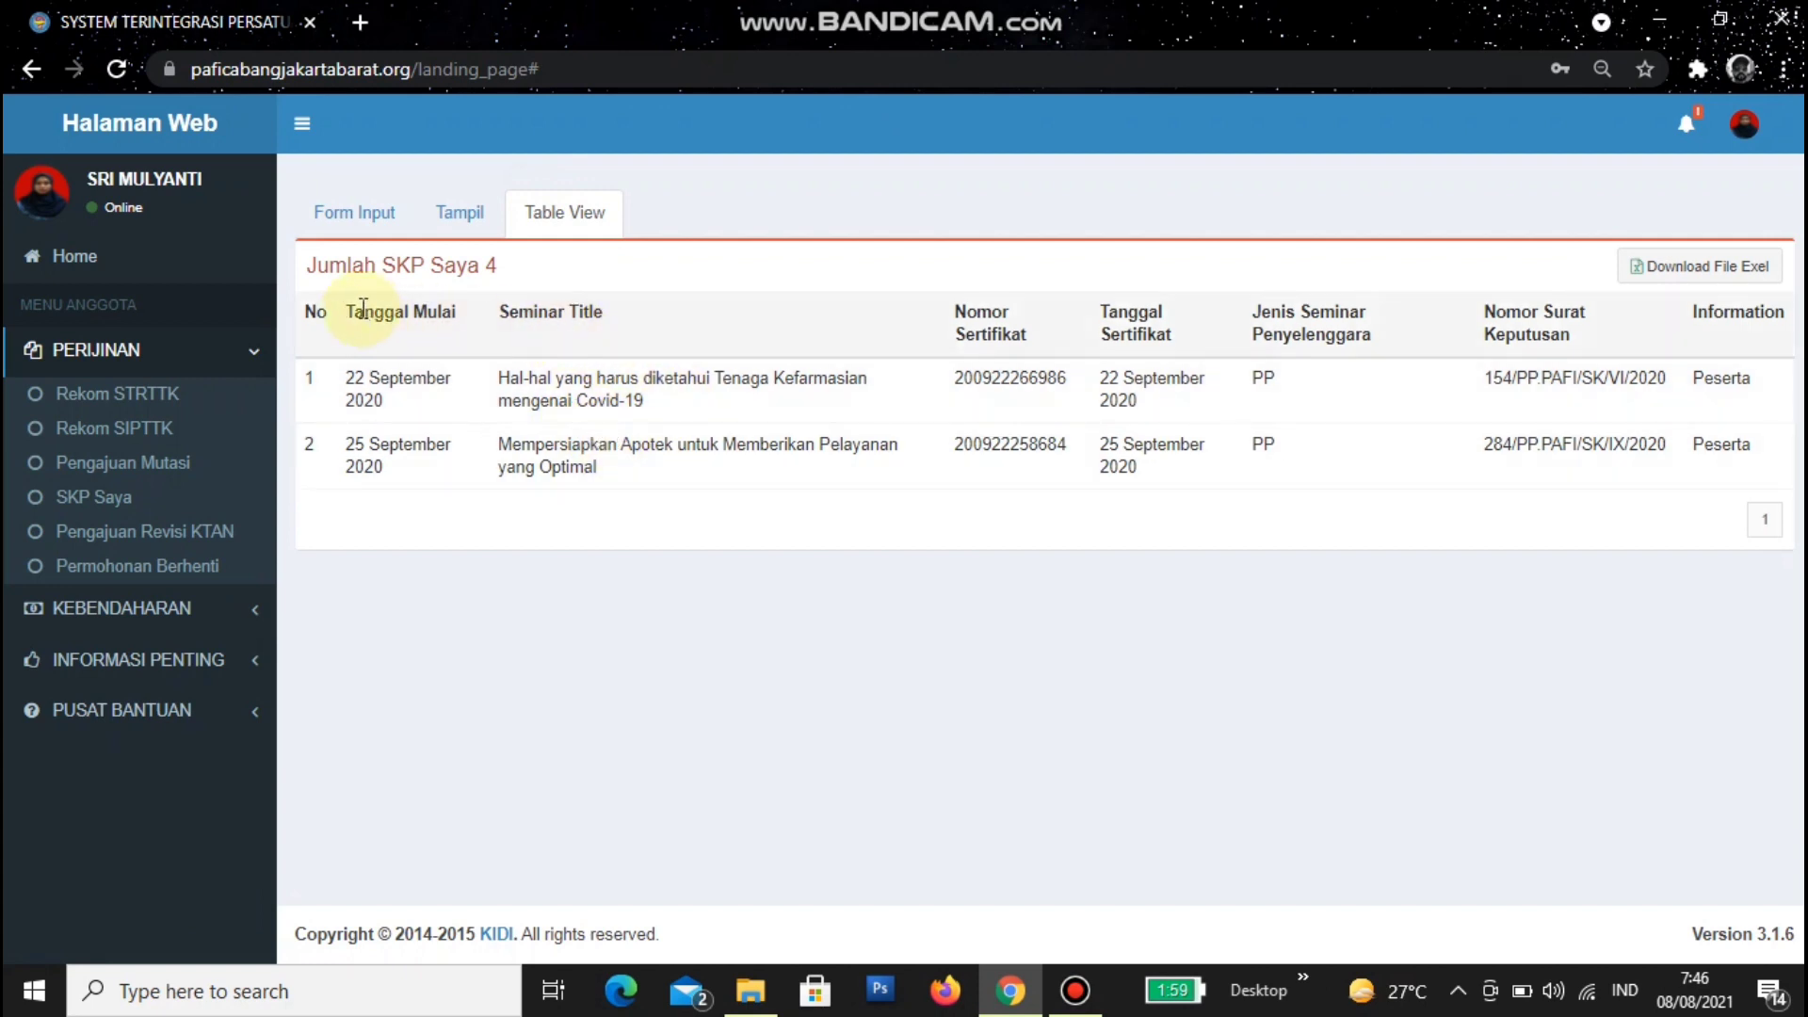
left_click_drag(341, 311, 499, 314)
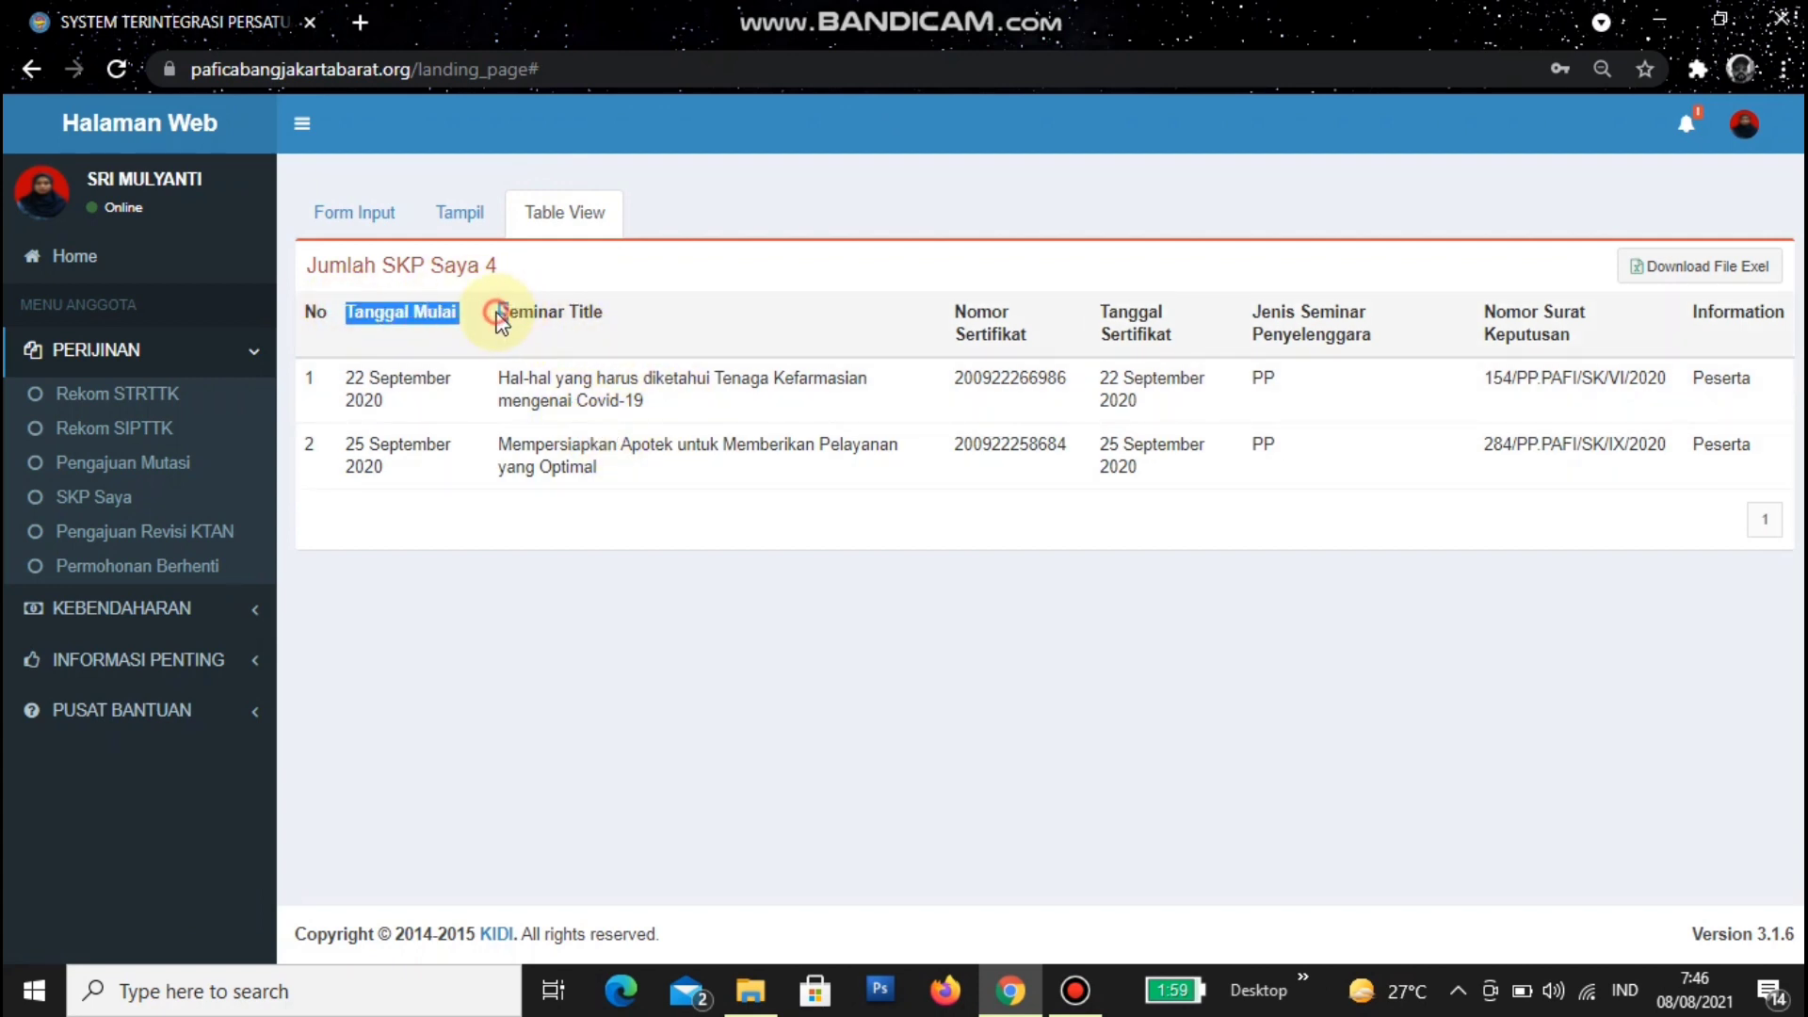
left_click(636, 304)
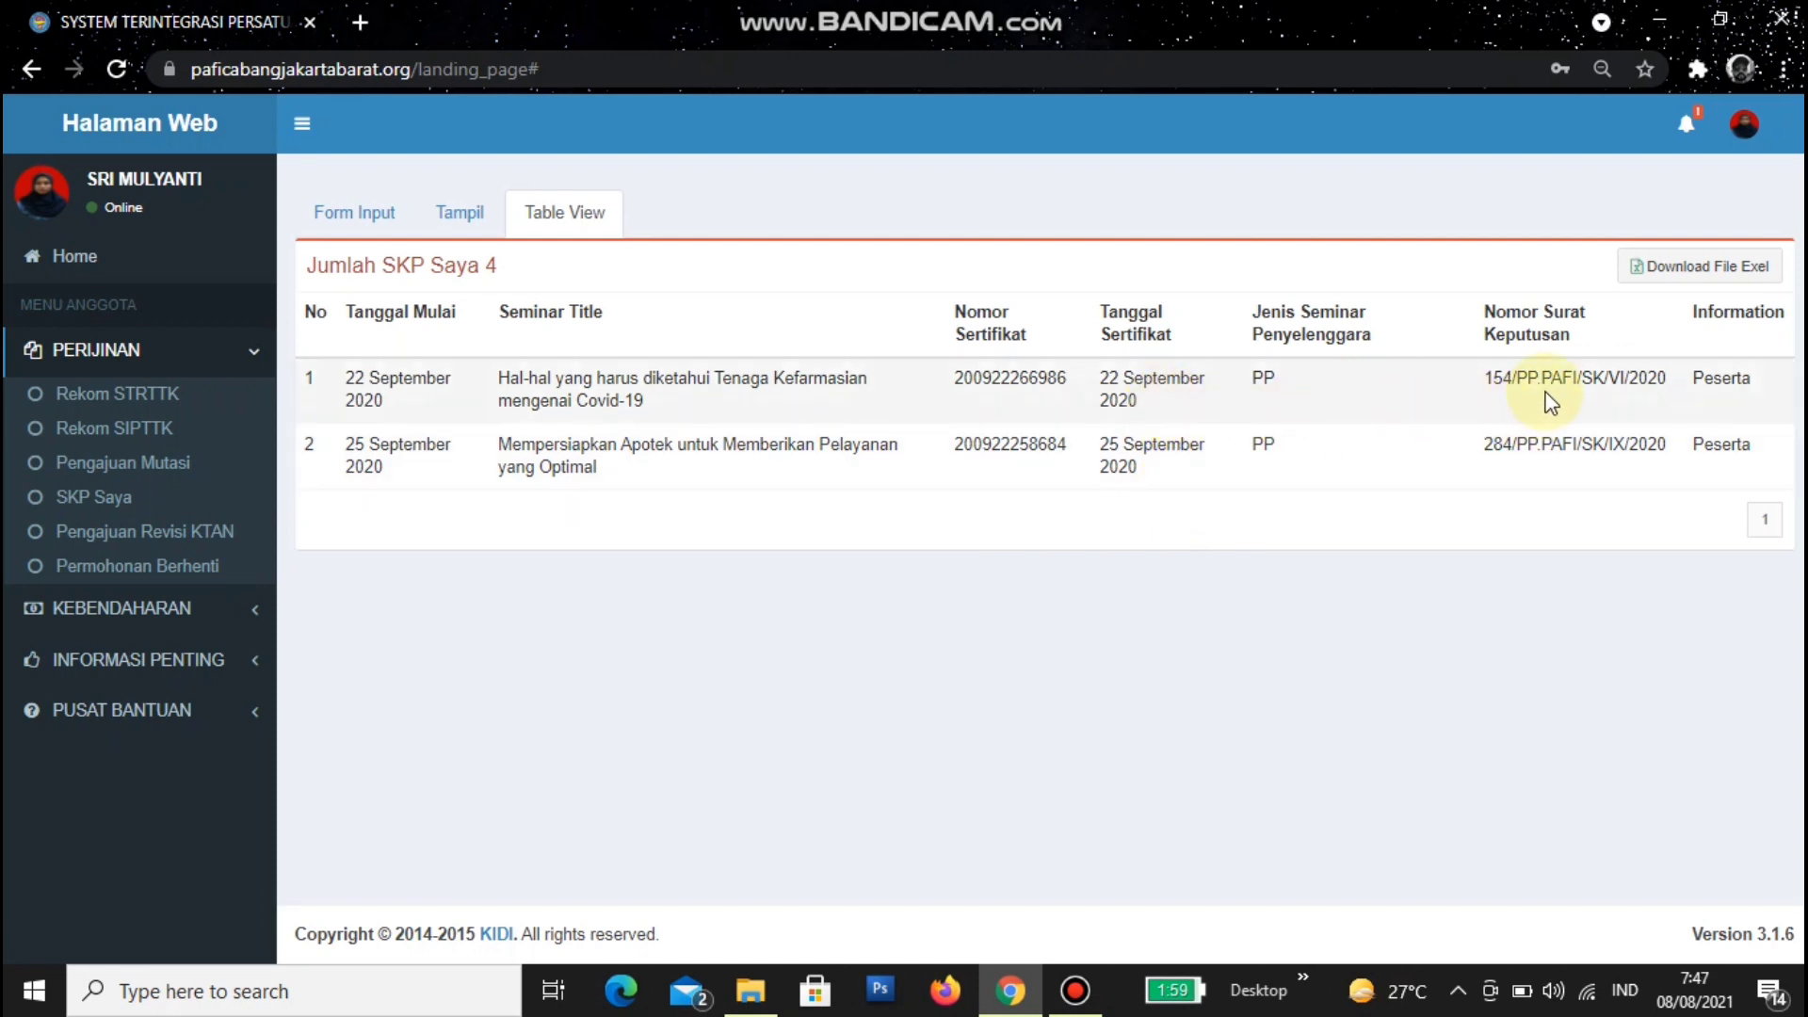
left_click(341, 209)
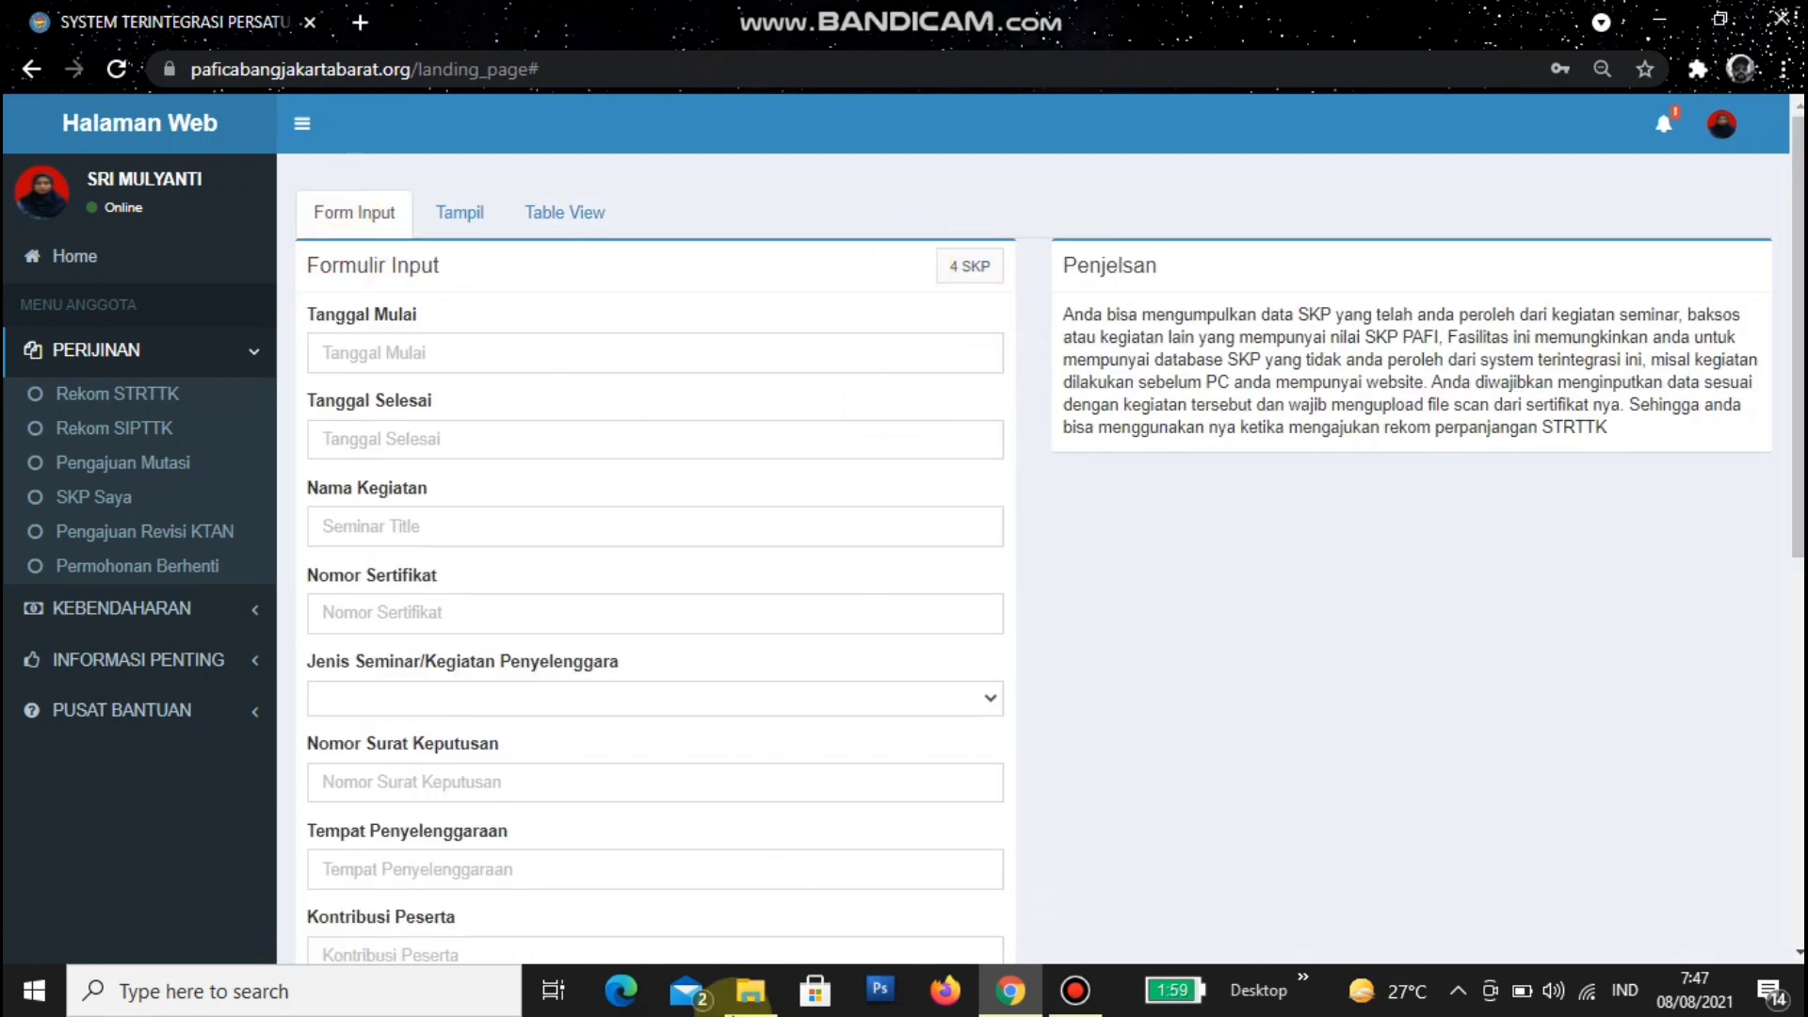
- Open the certificate image SKP 2.jpeg from the renewal documents folder
left_click(744, 989)
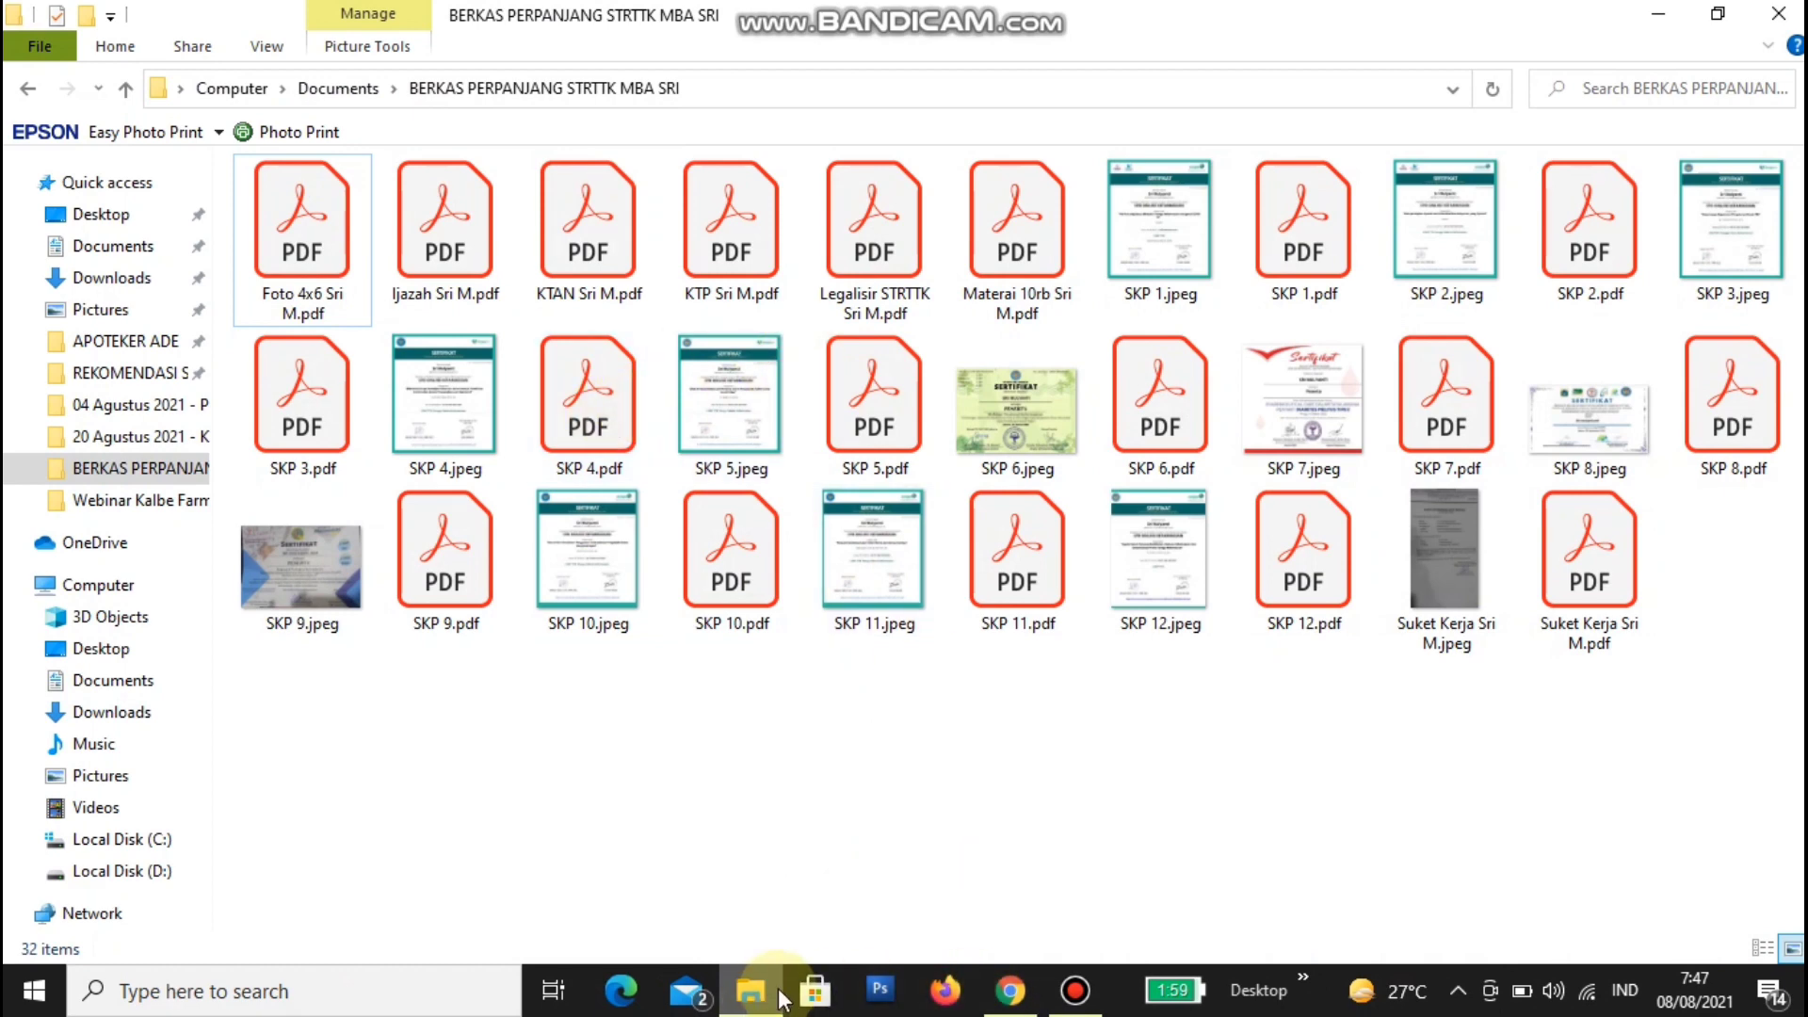
left_click(1010, 989)
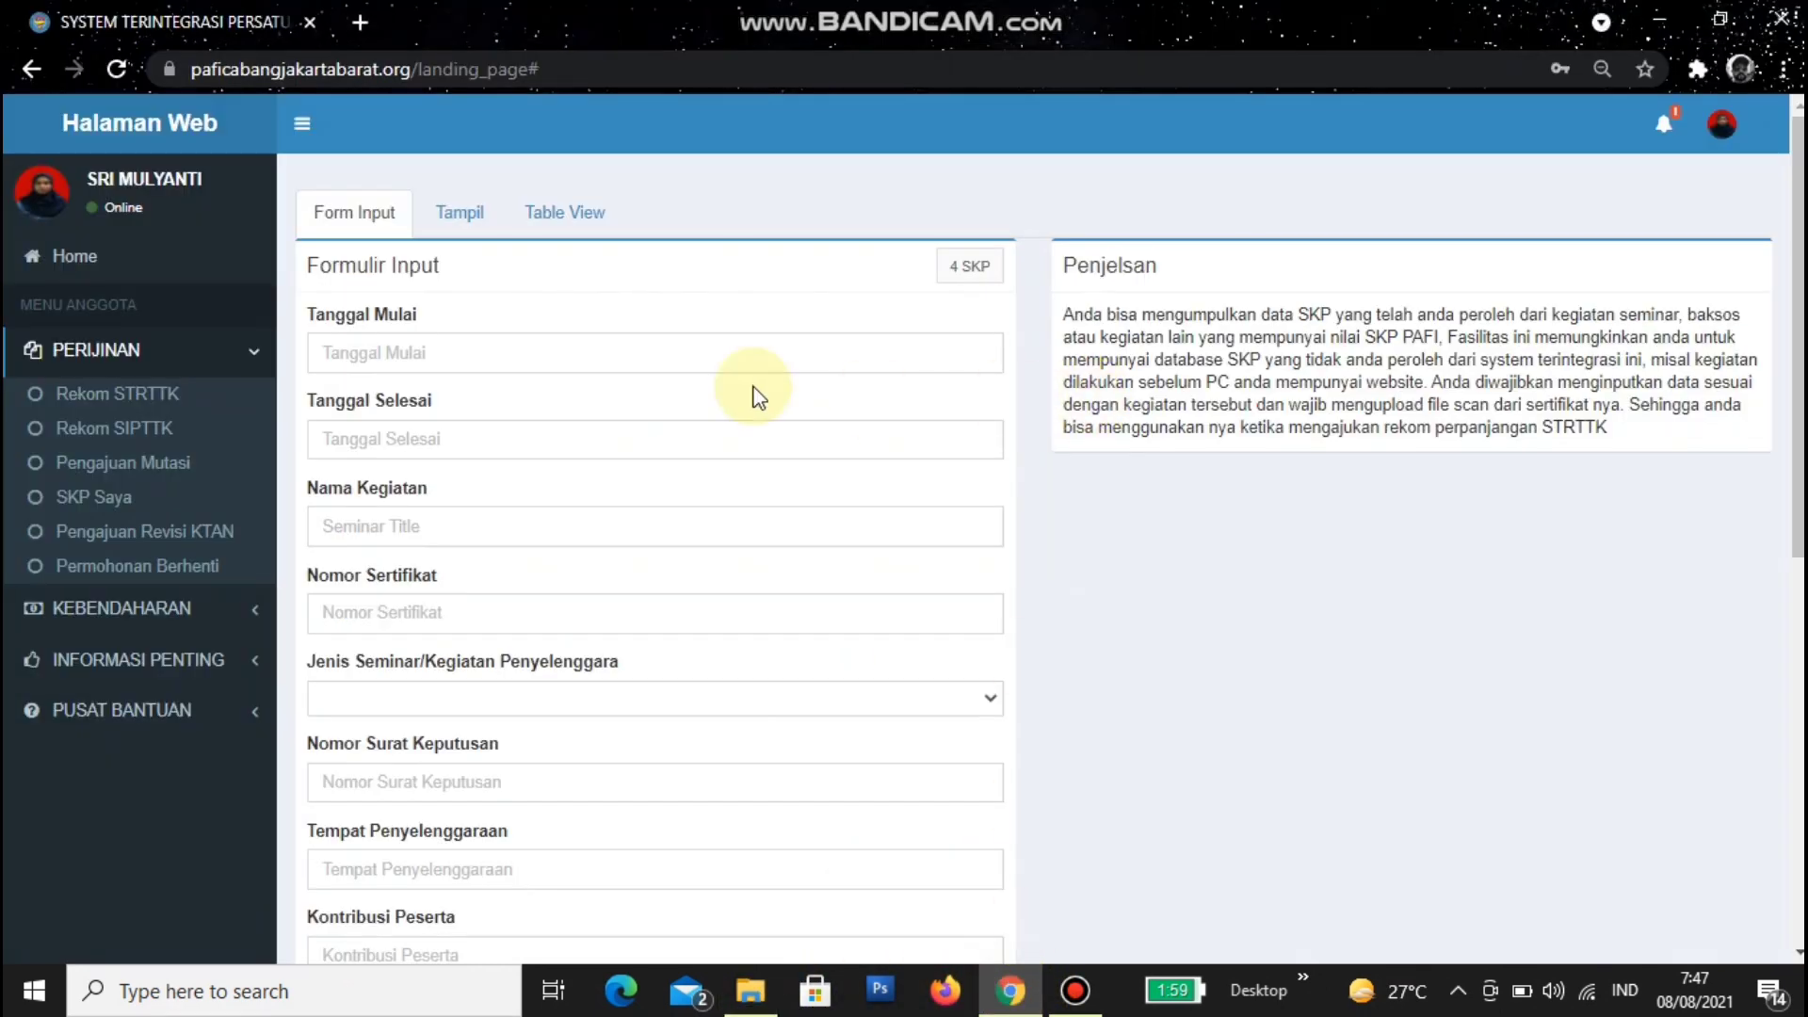
left_click(458, 215)
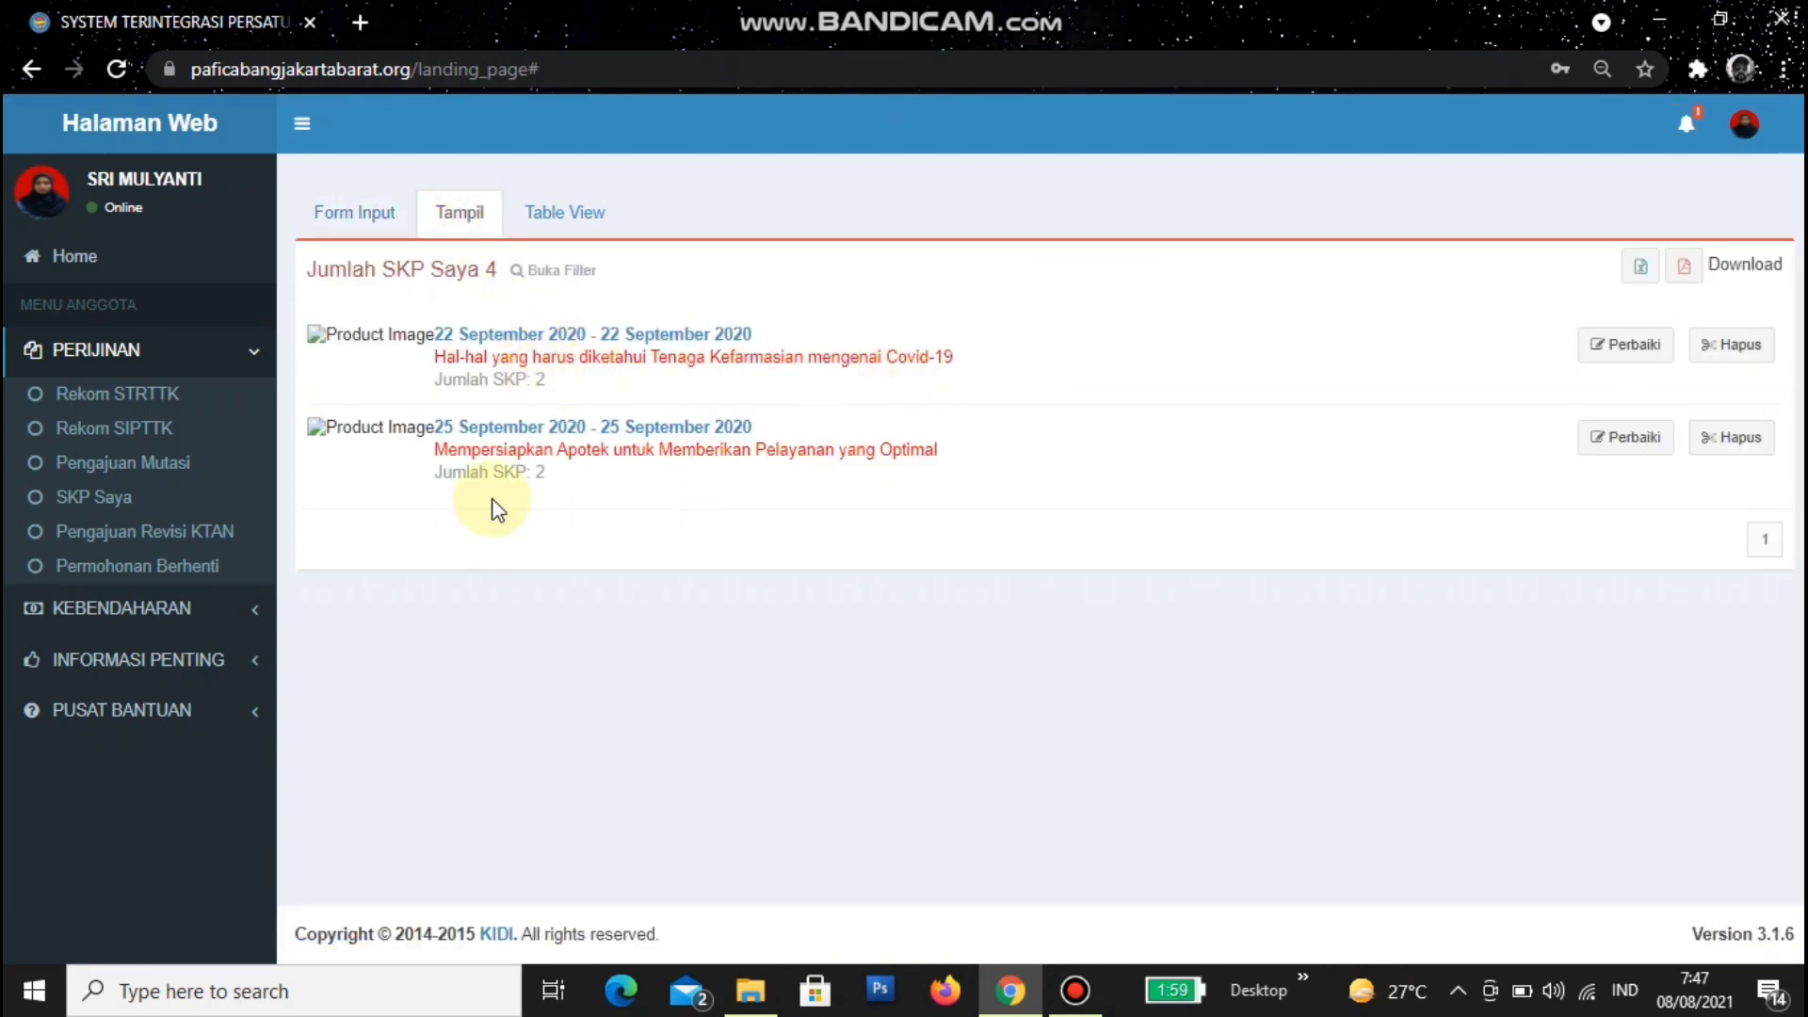
left_click(748, 985)
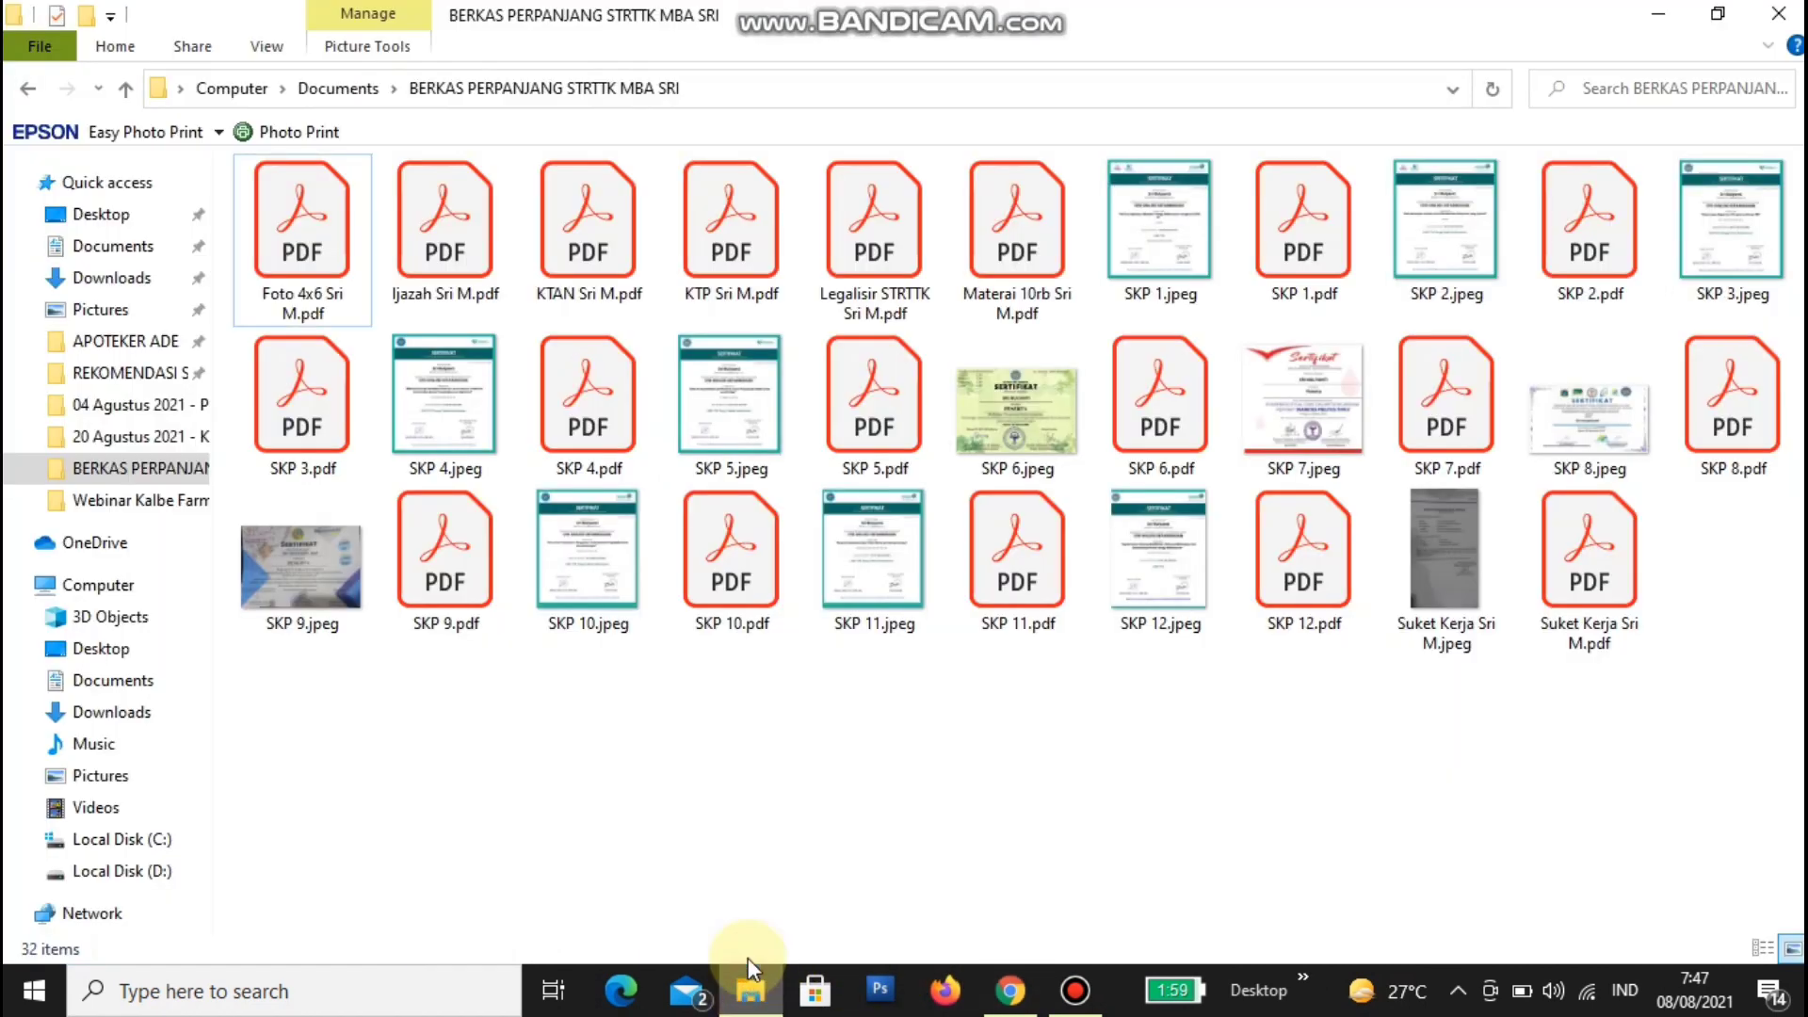
left_click(1445, 237)
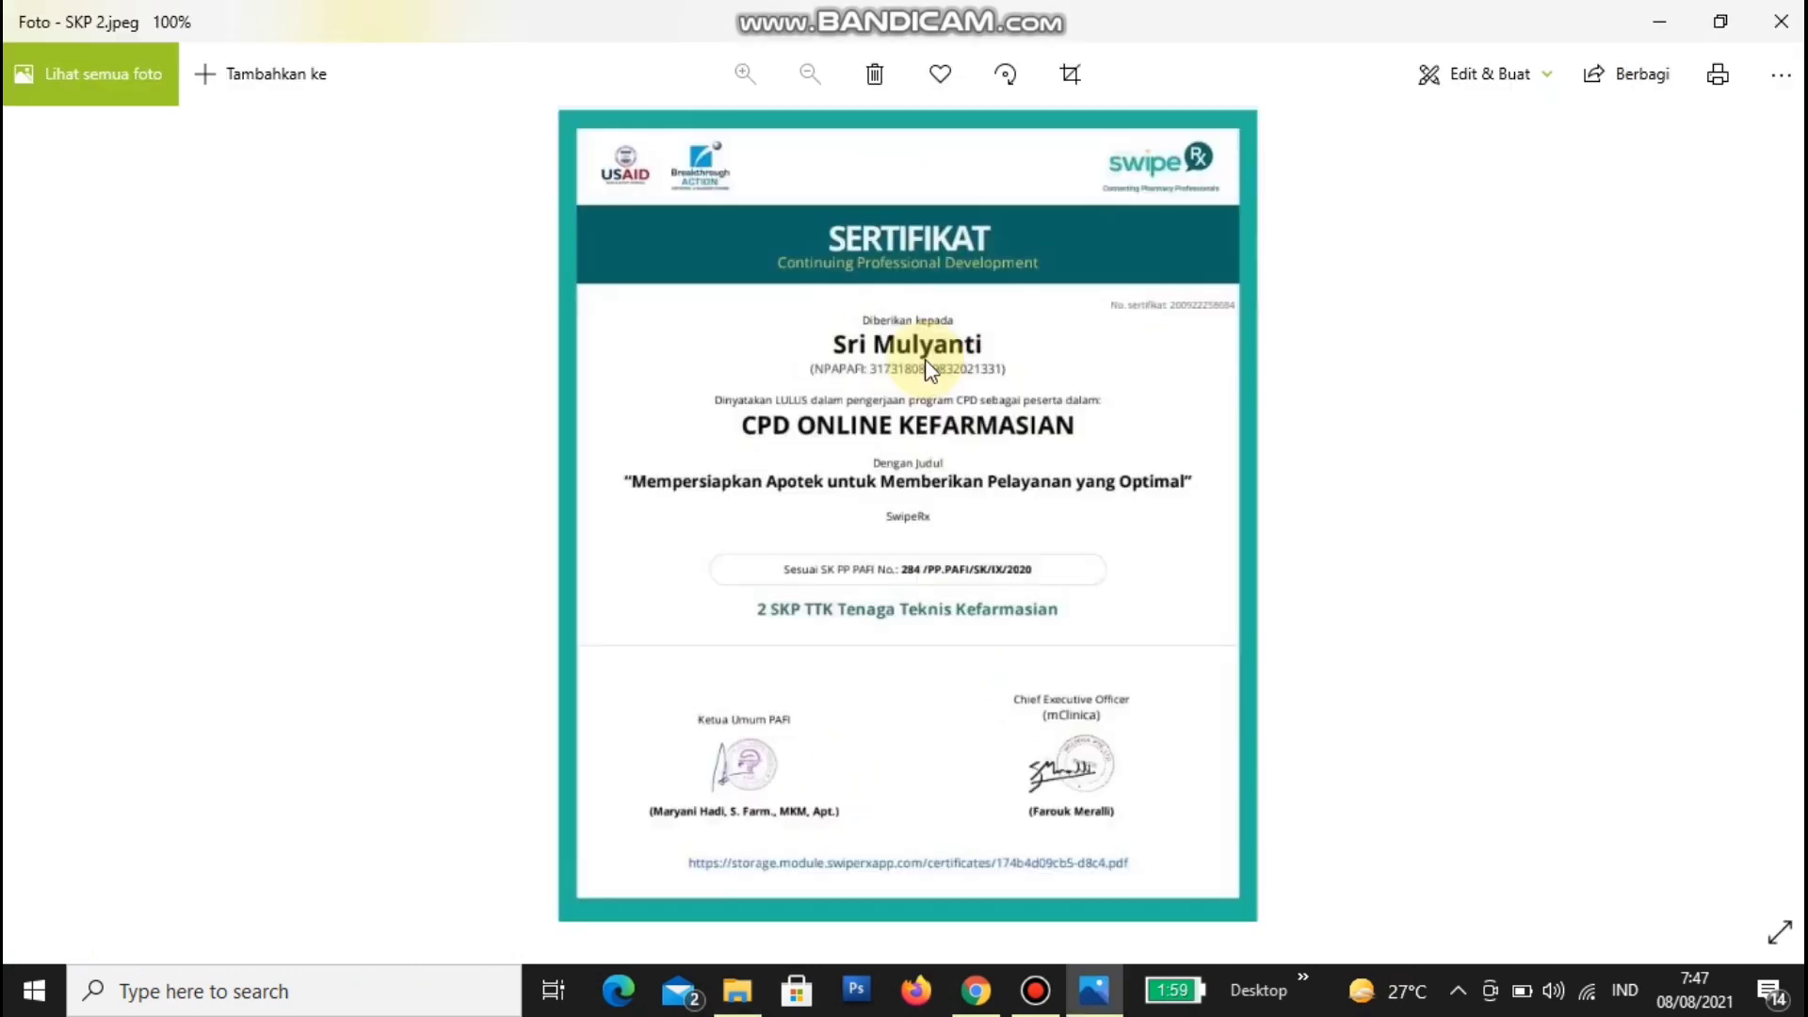
- Zoom and pan across the SKP 2 certificate to read its details
scroll(924, 359, "up", 2)
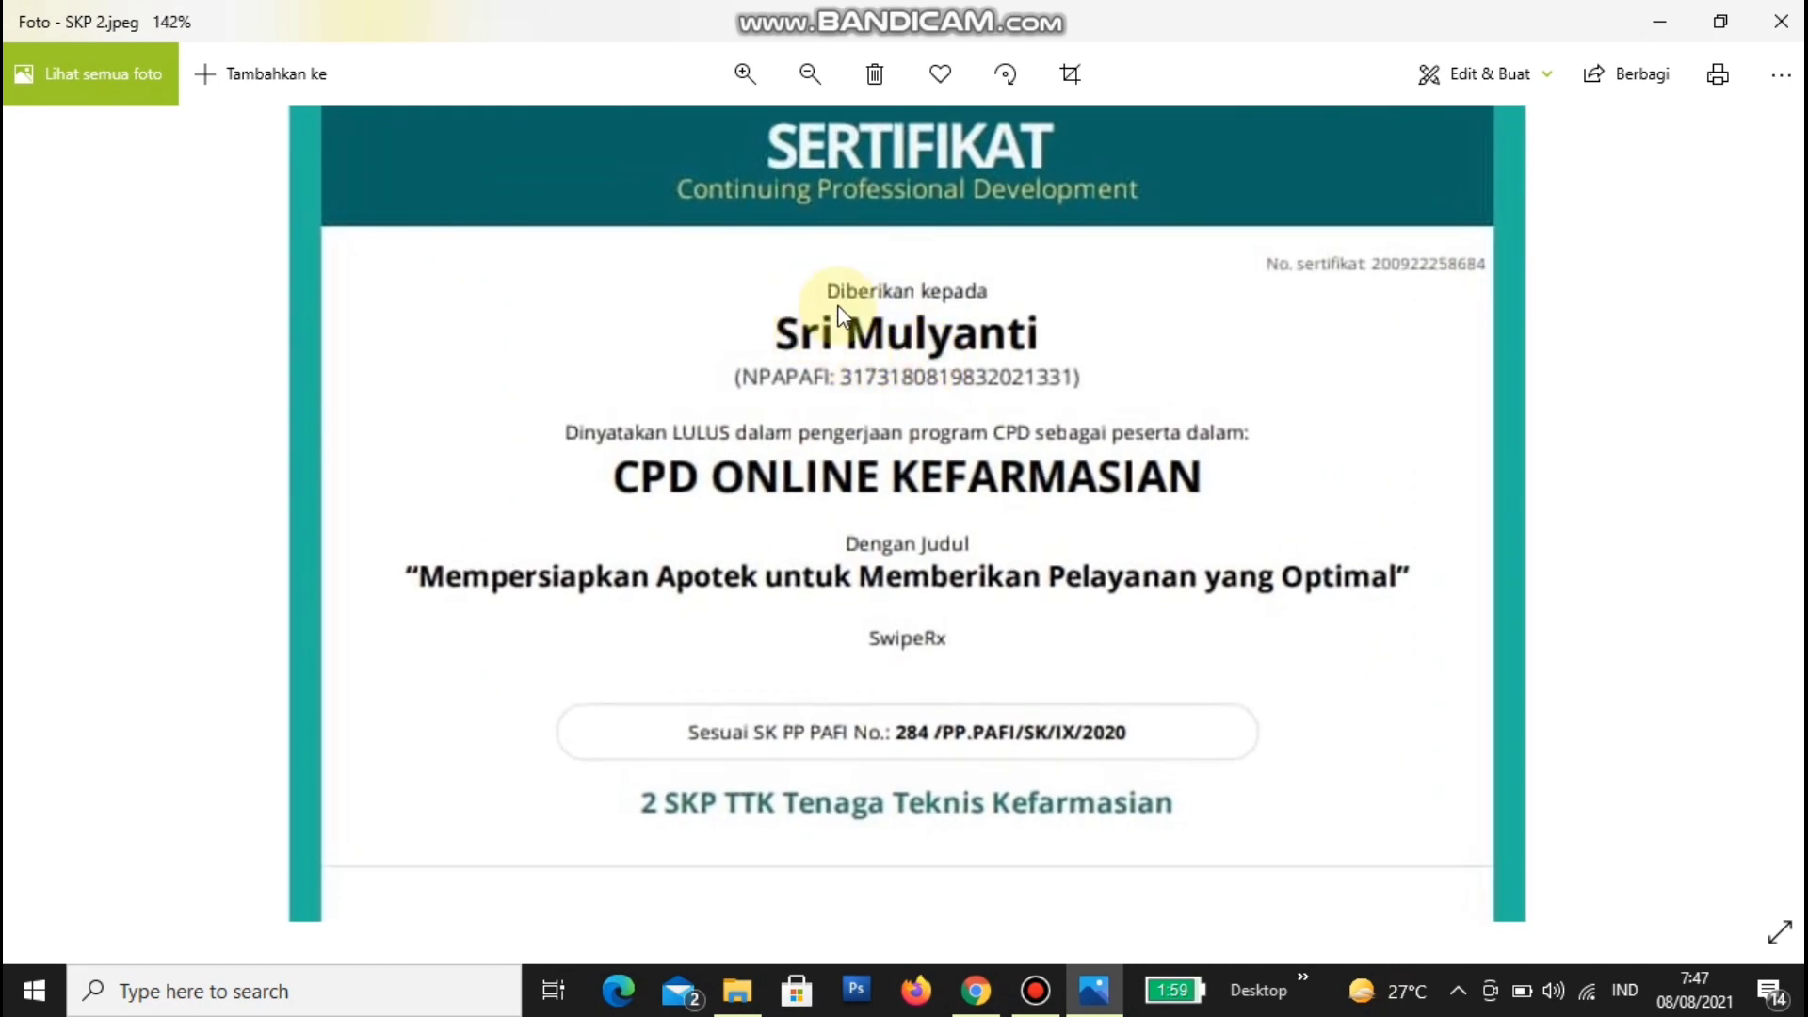
left_click_drag(1259, 256, 1429, 286)
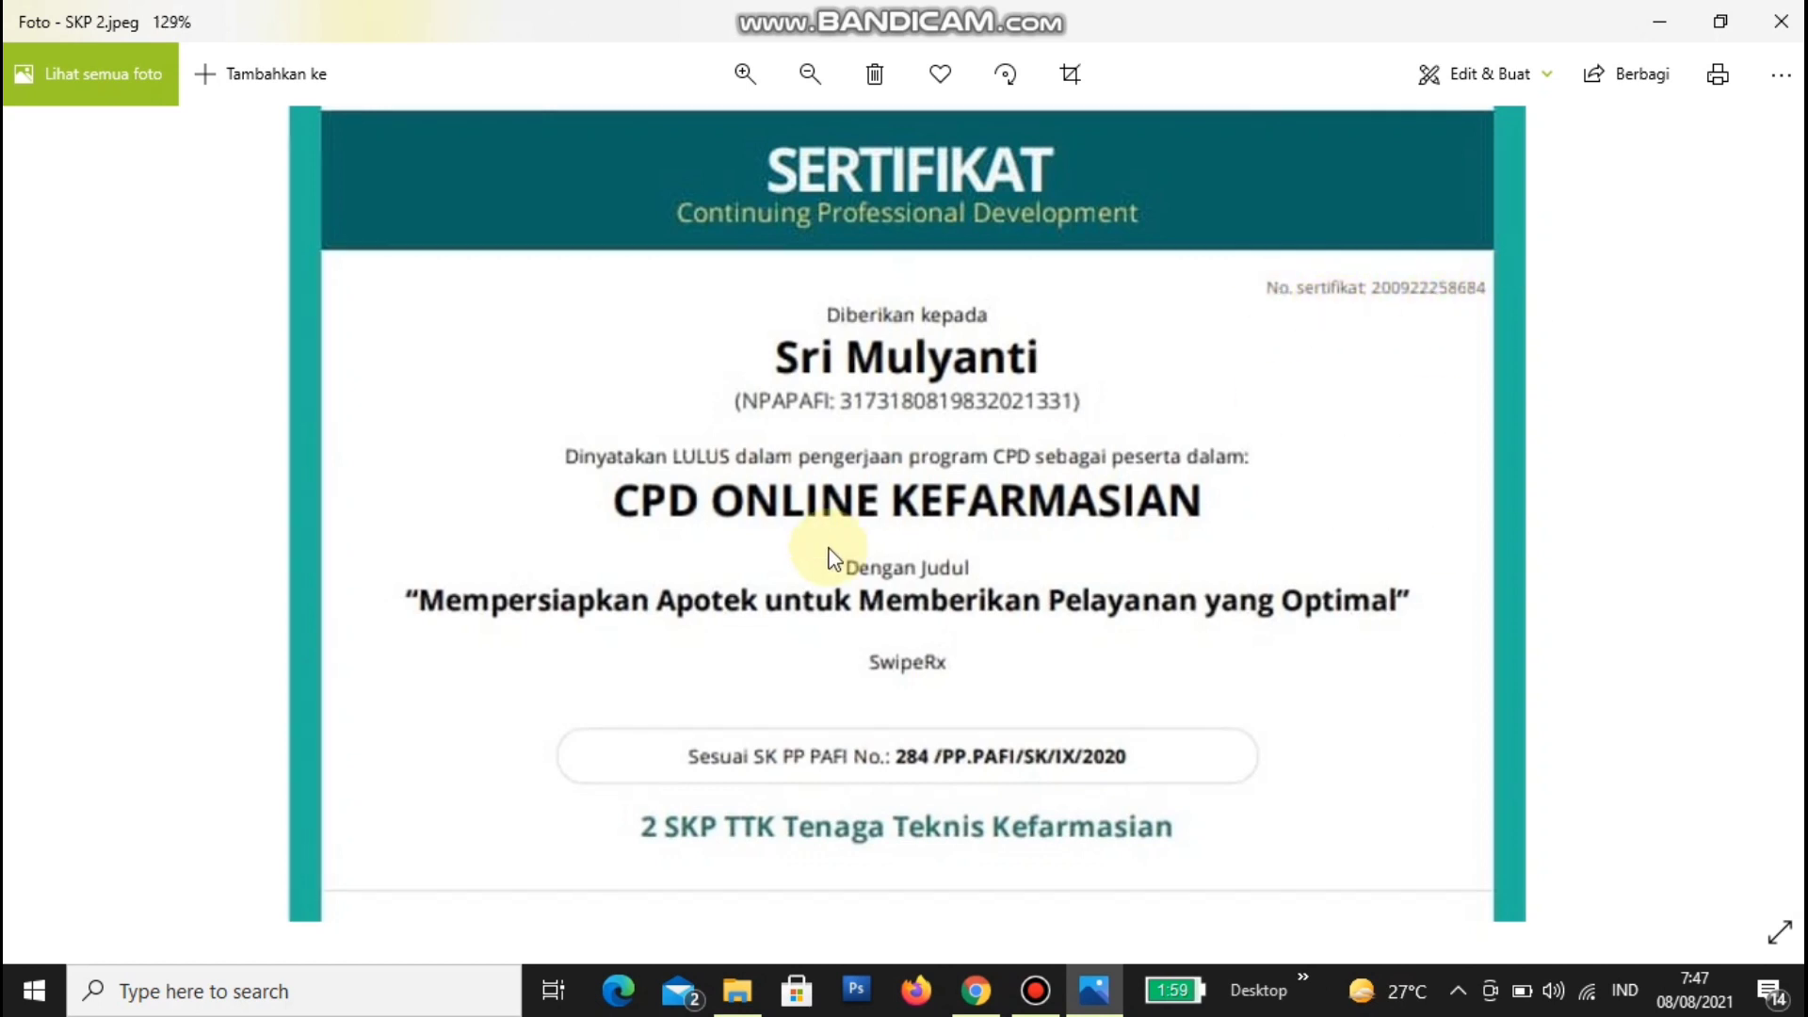
scroll(827, 550, "down", 1)
scroll(828, 545, "up", 2)
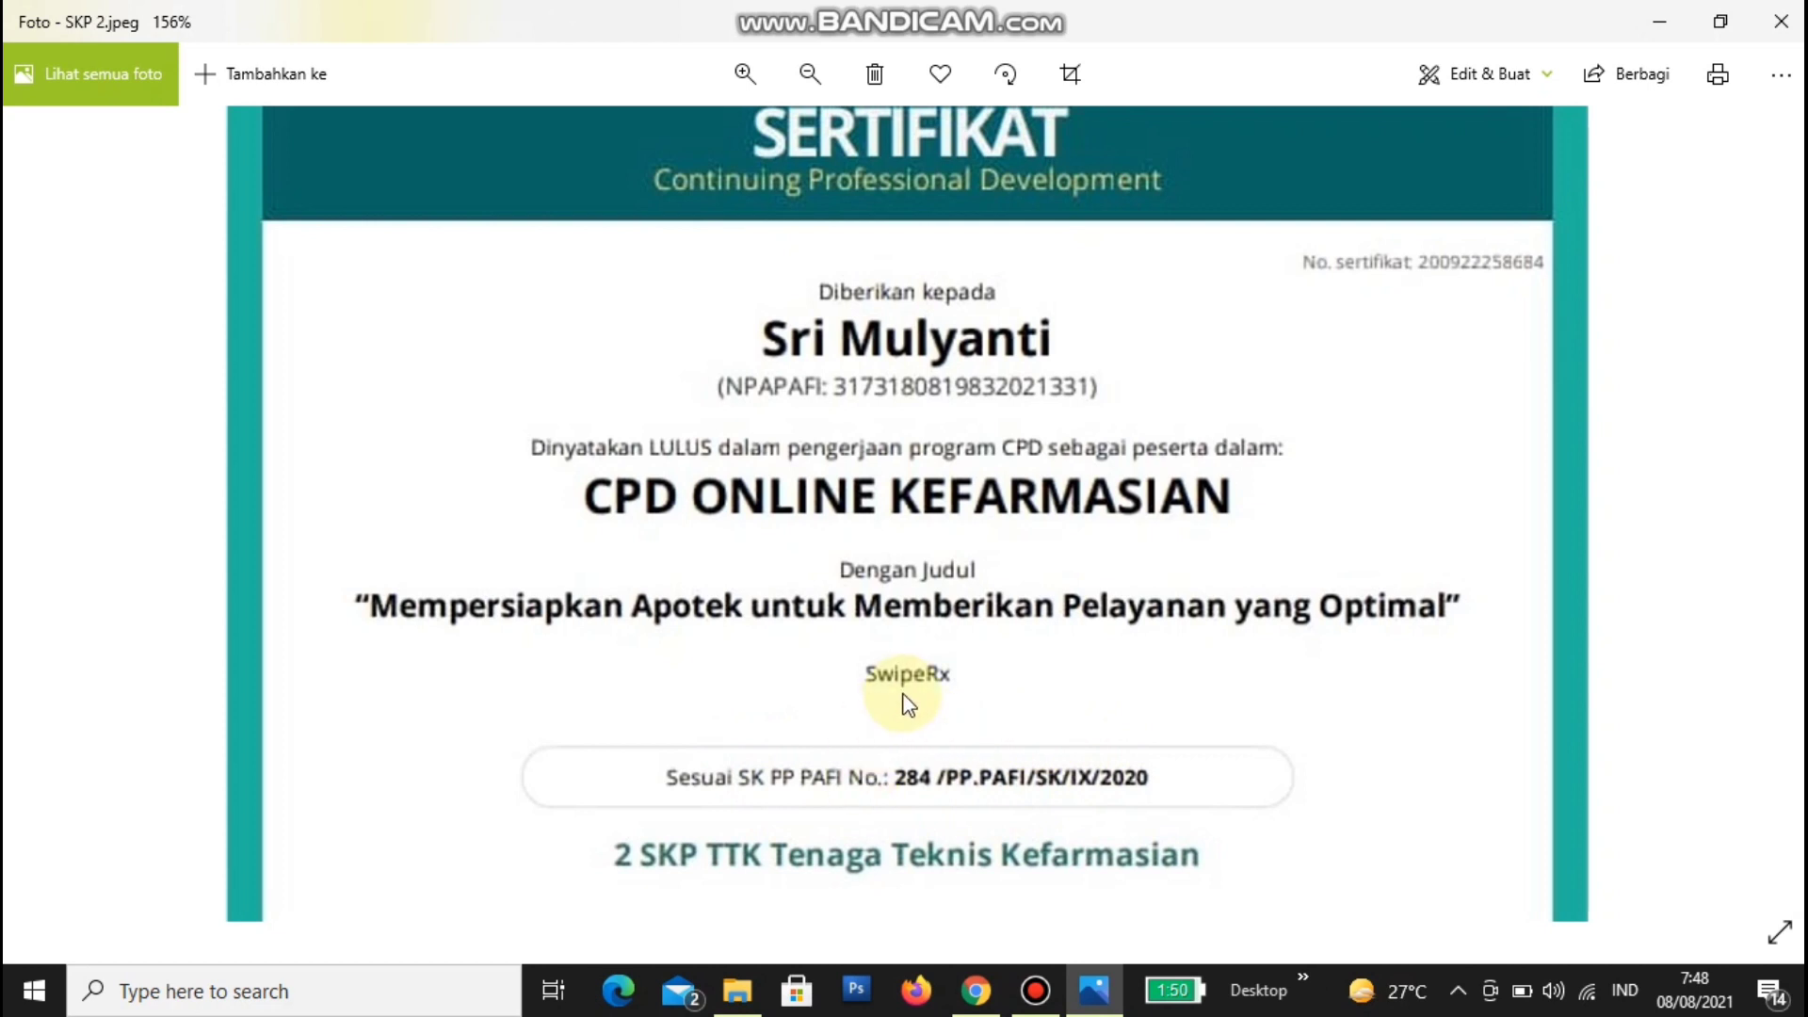
scroll(907, 701, "down", 1)
left_click_drag(906, 701, 923, 389)
scroll(933, 405, "down", 2)
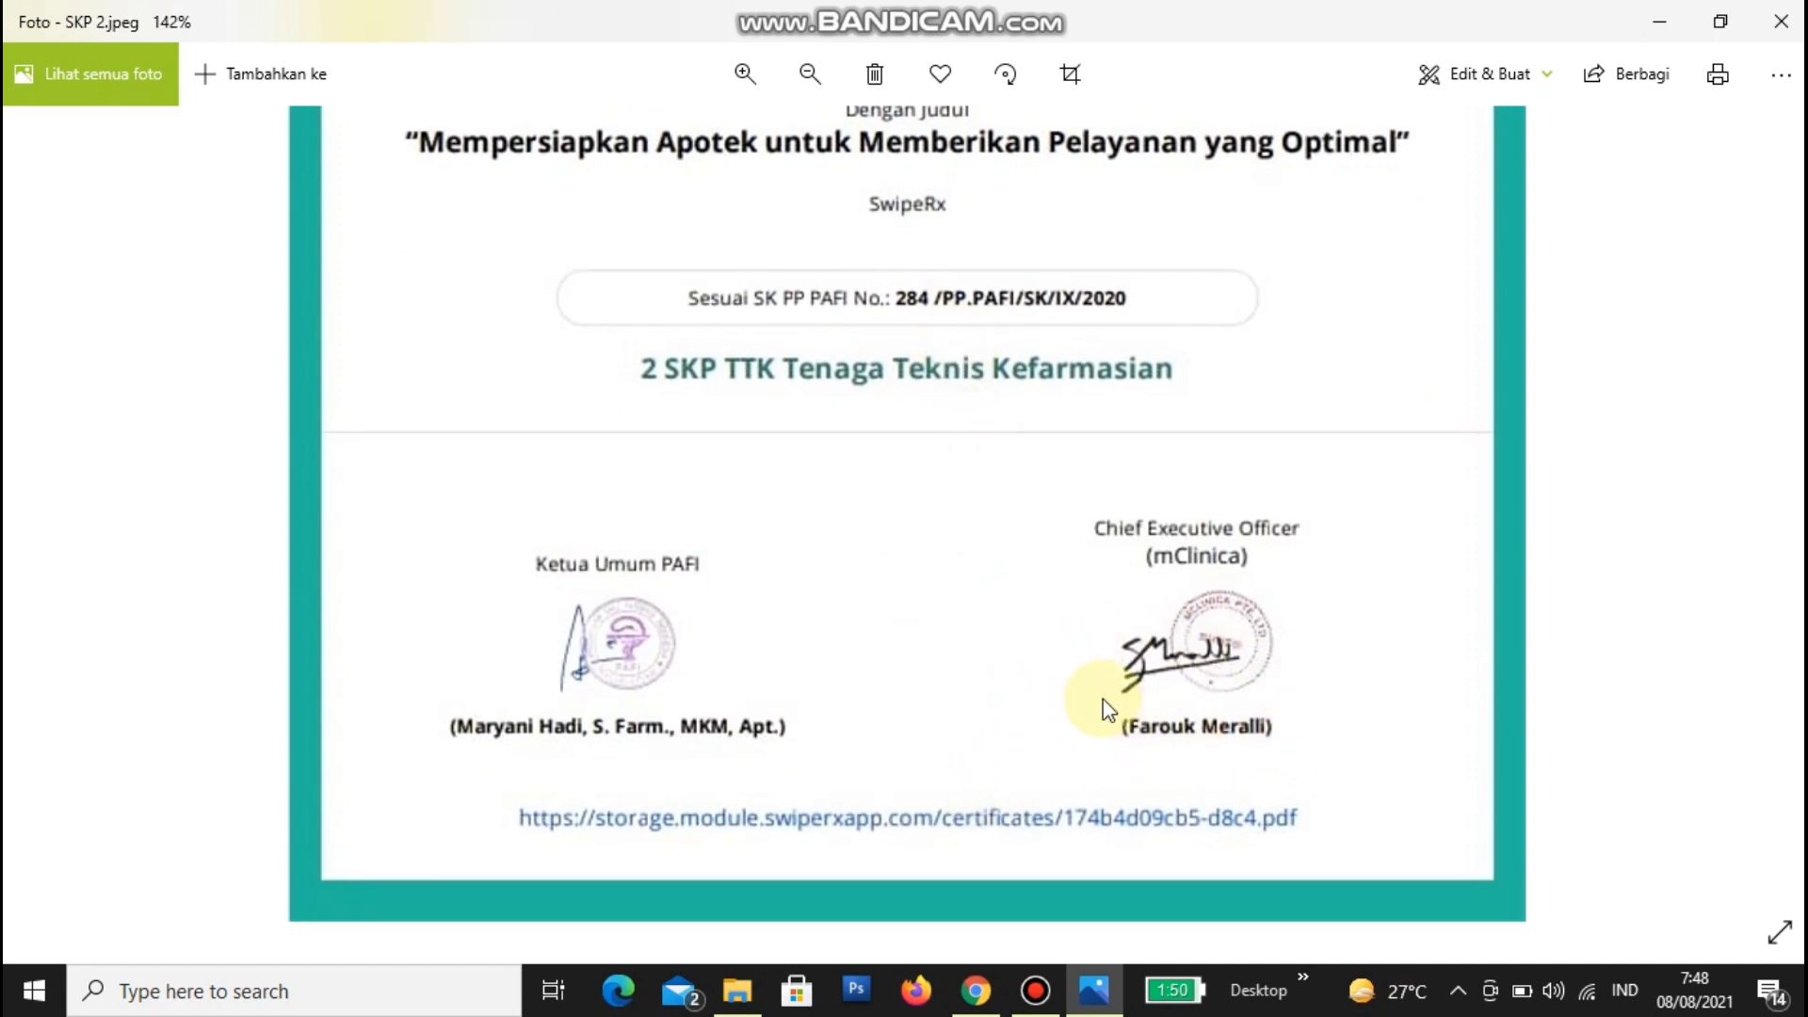
scroll(1120, 725, "up", 1)
scroll(1143, 718, "down", 1)
scroll(1145, 661, "up", 1)
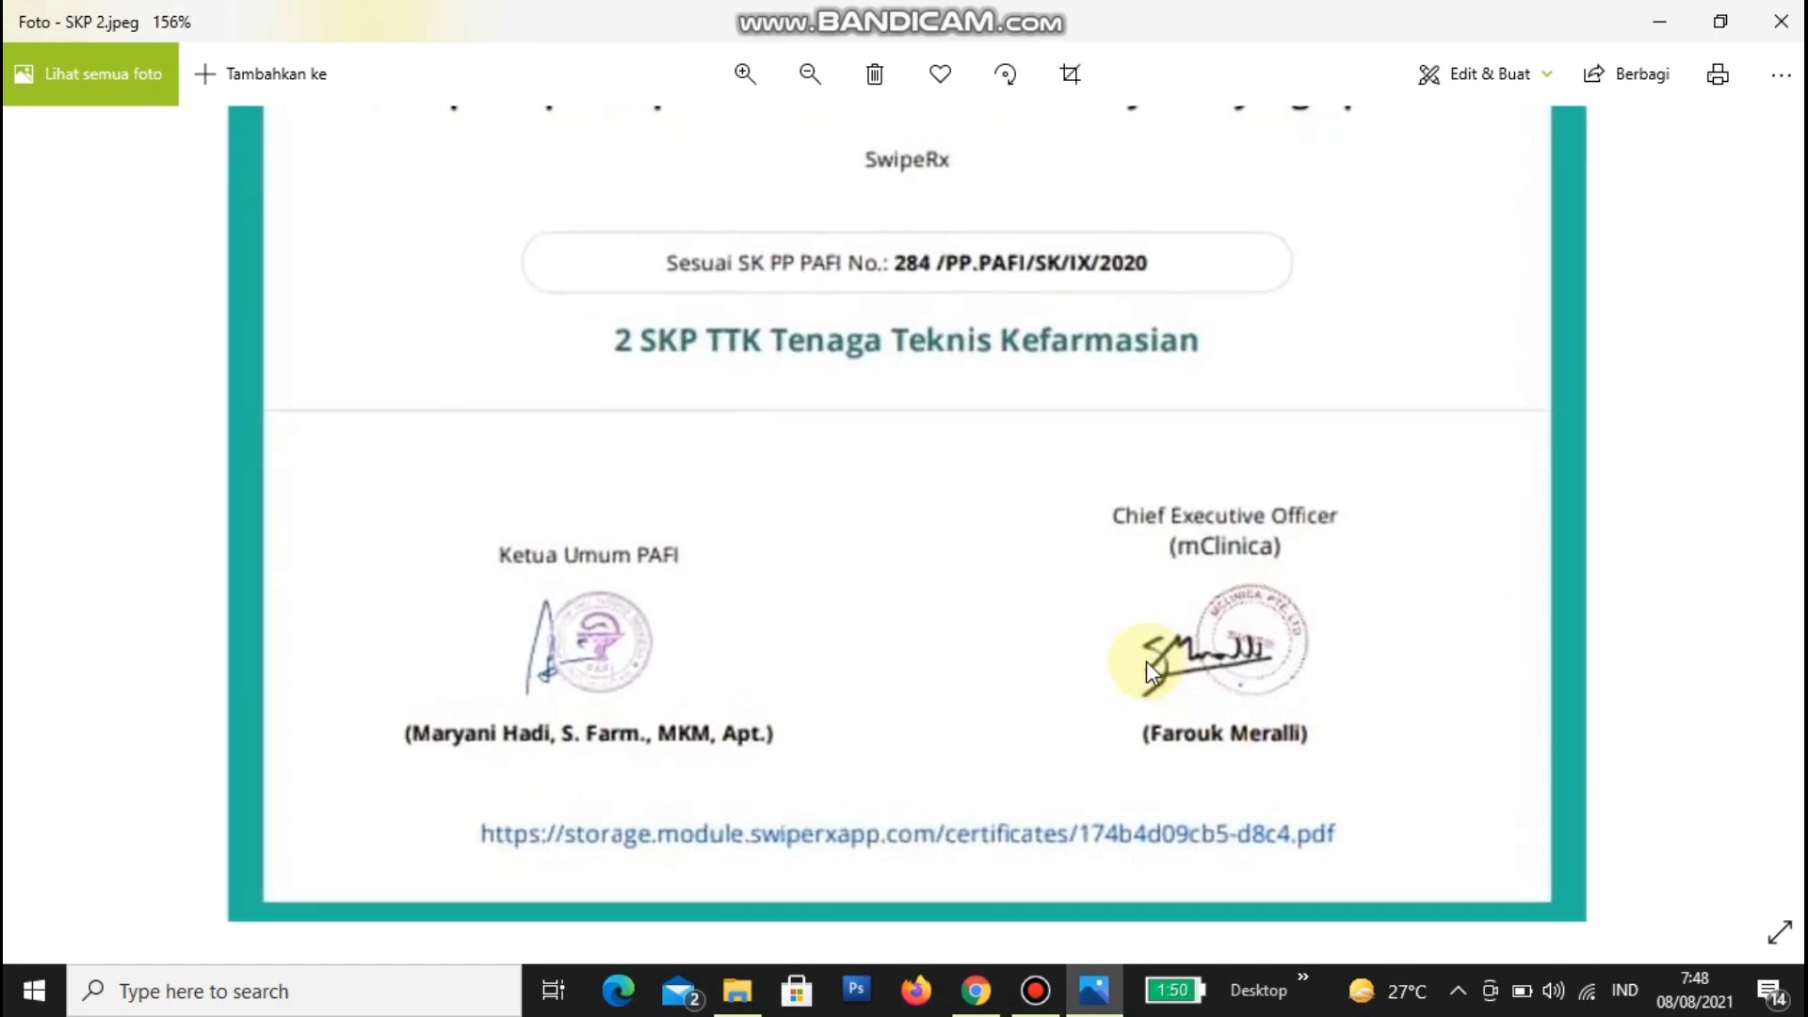
scroll(1137, 694, "up", 8)
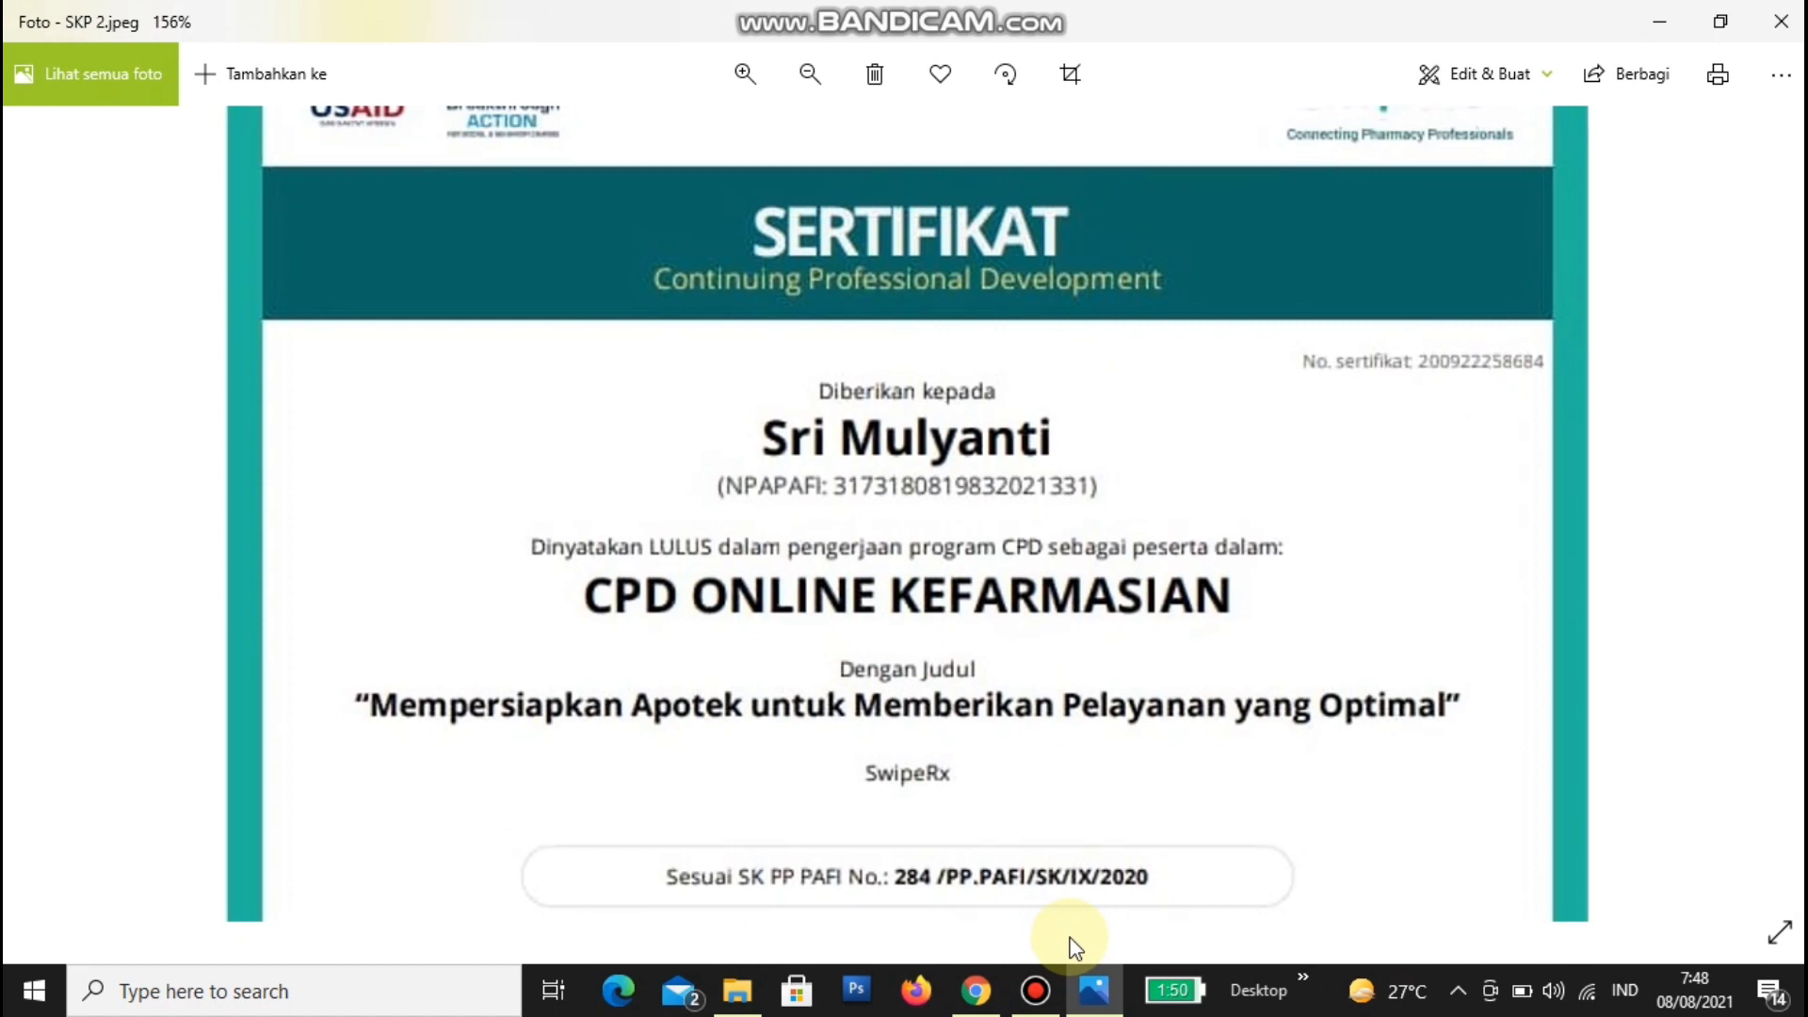
double_click(1410, 528)
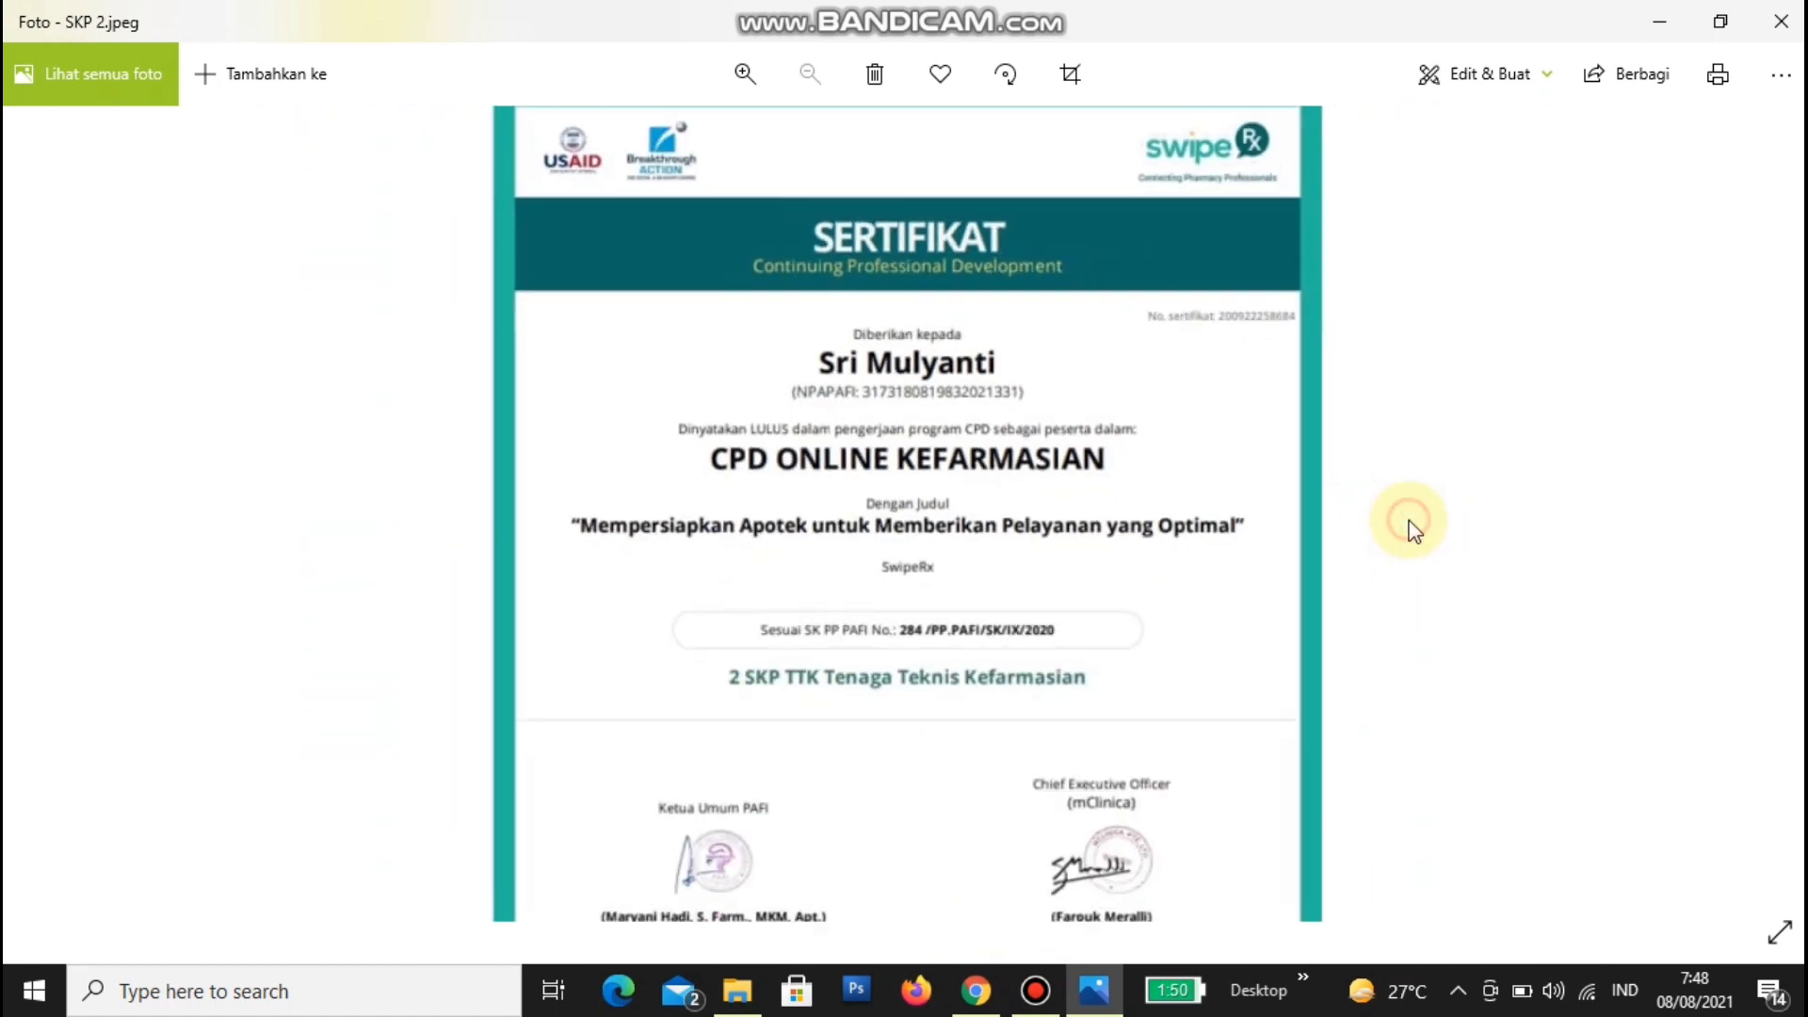
- Advance to SKP 4.jpeg, the Amlodipin-Valsartan certificate, and zoom in on its title
left_click(1783, 499)
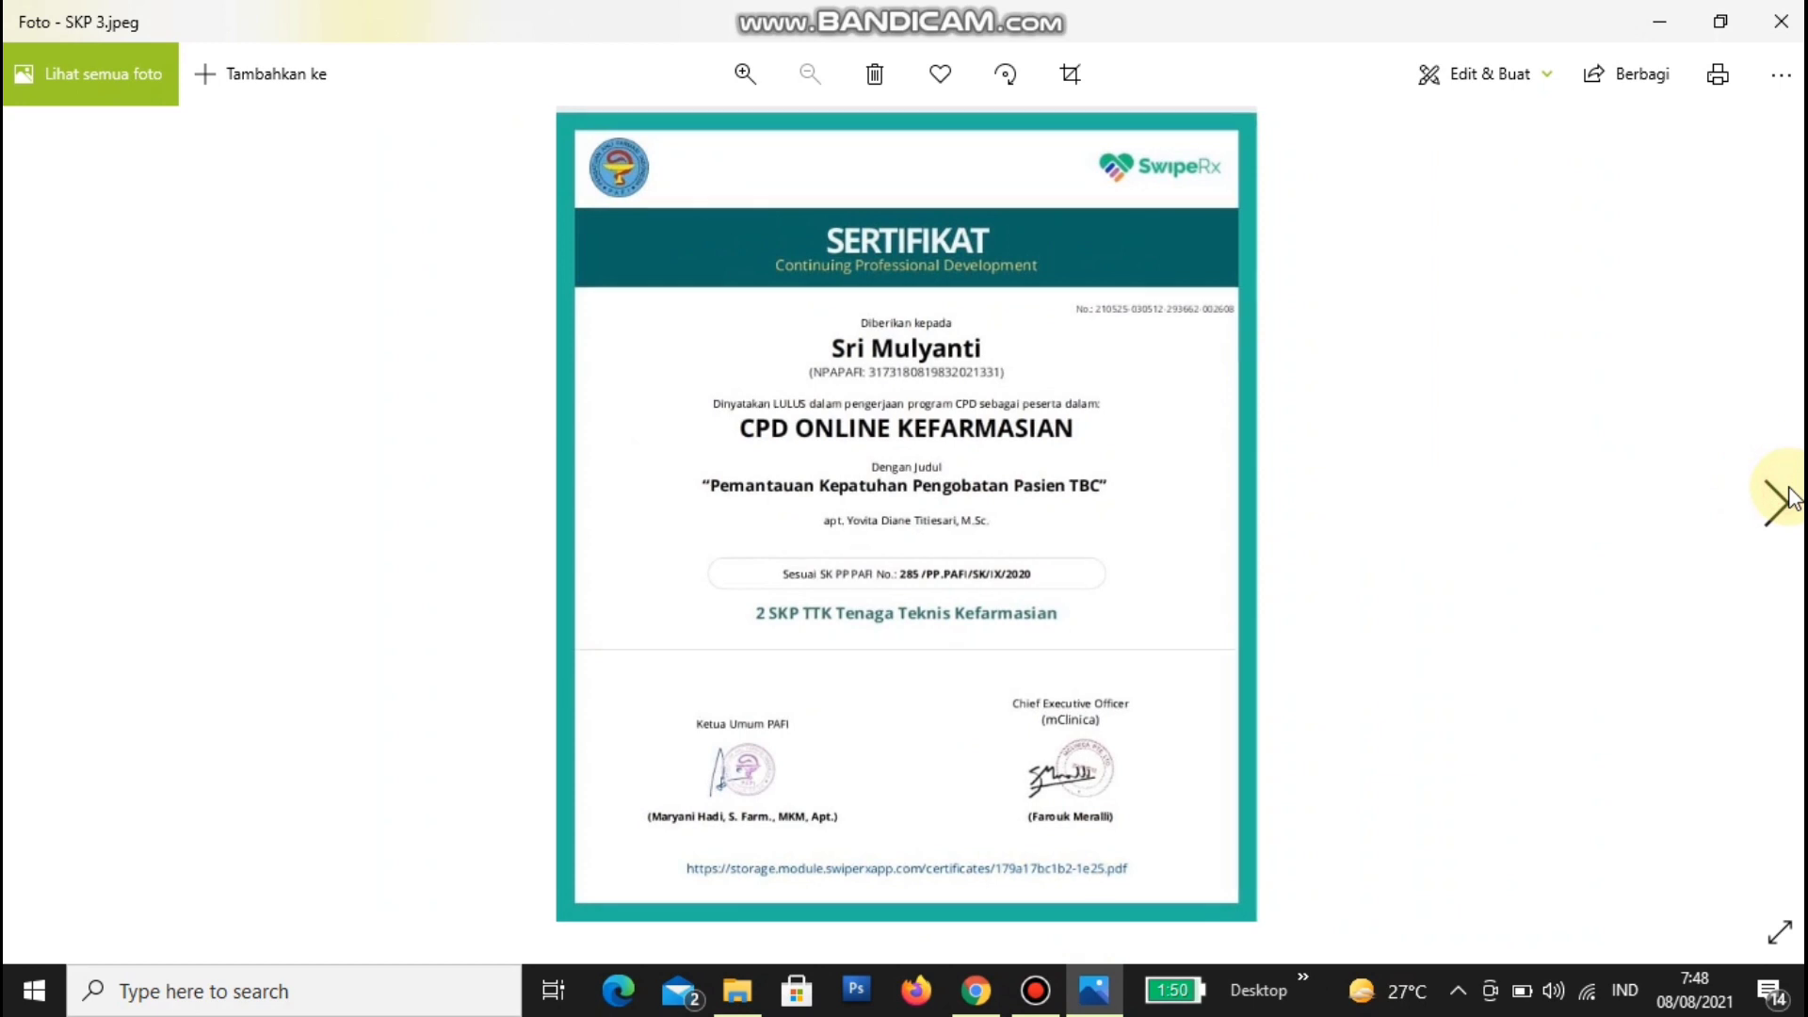
left_click(1776, 506)
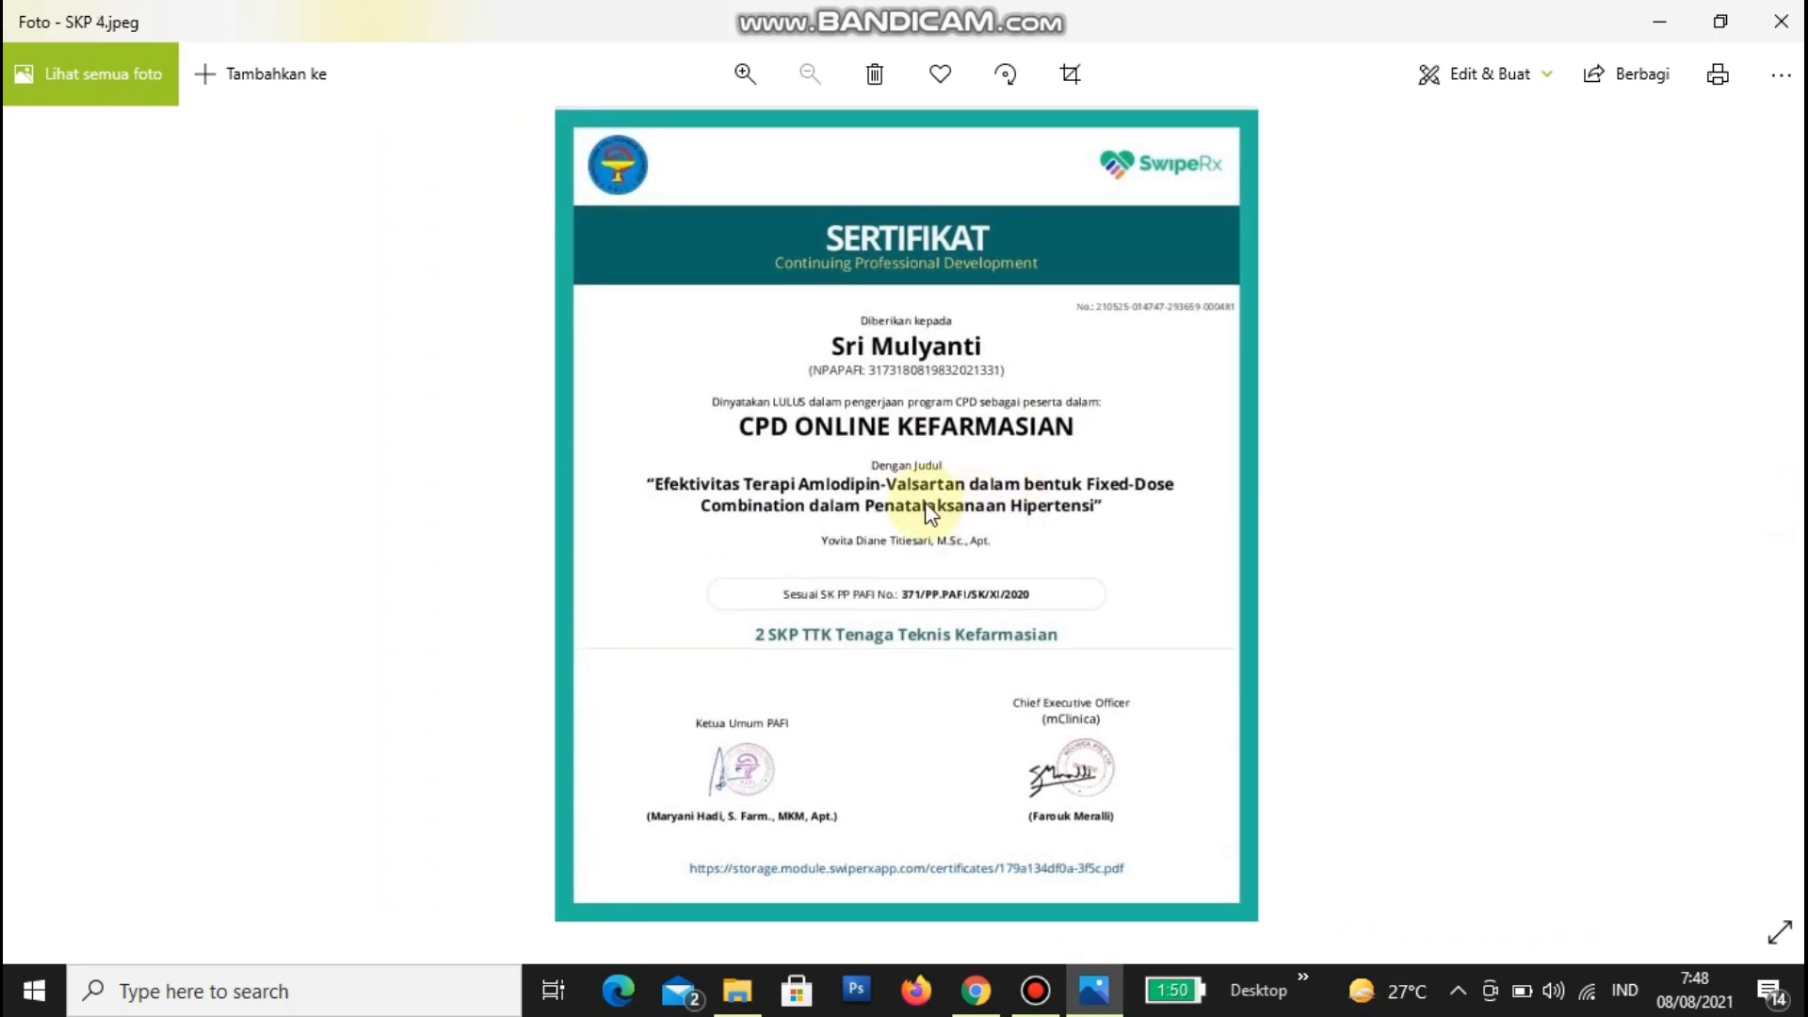
scroll(928, 512, "up", 4)
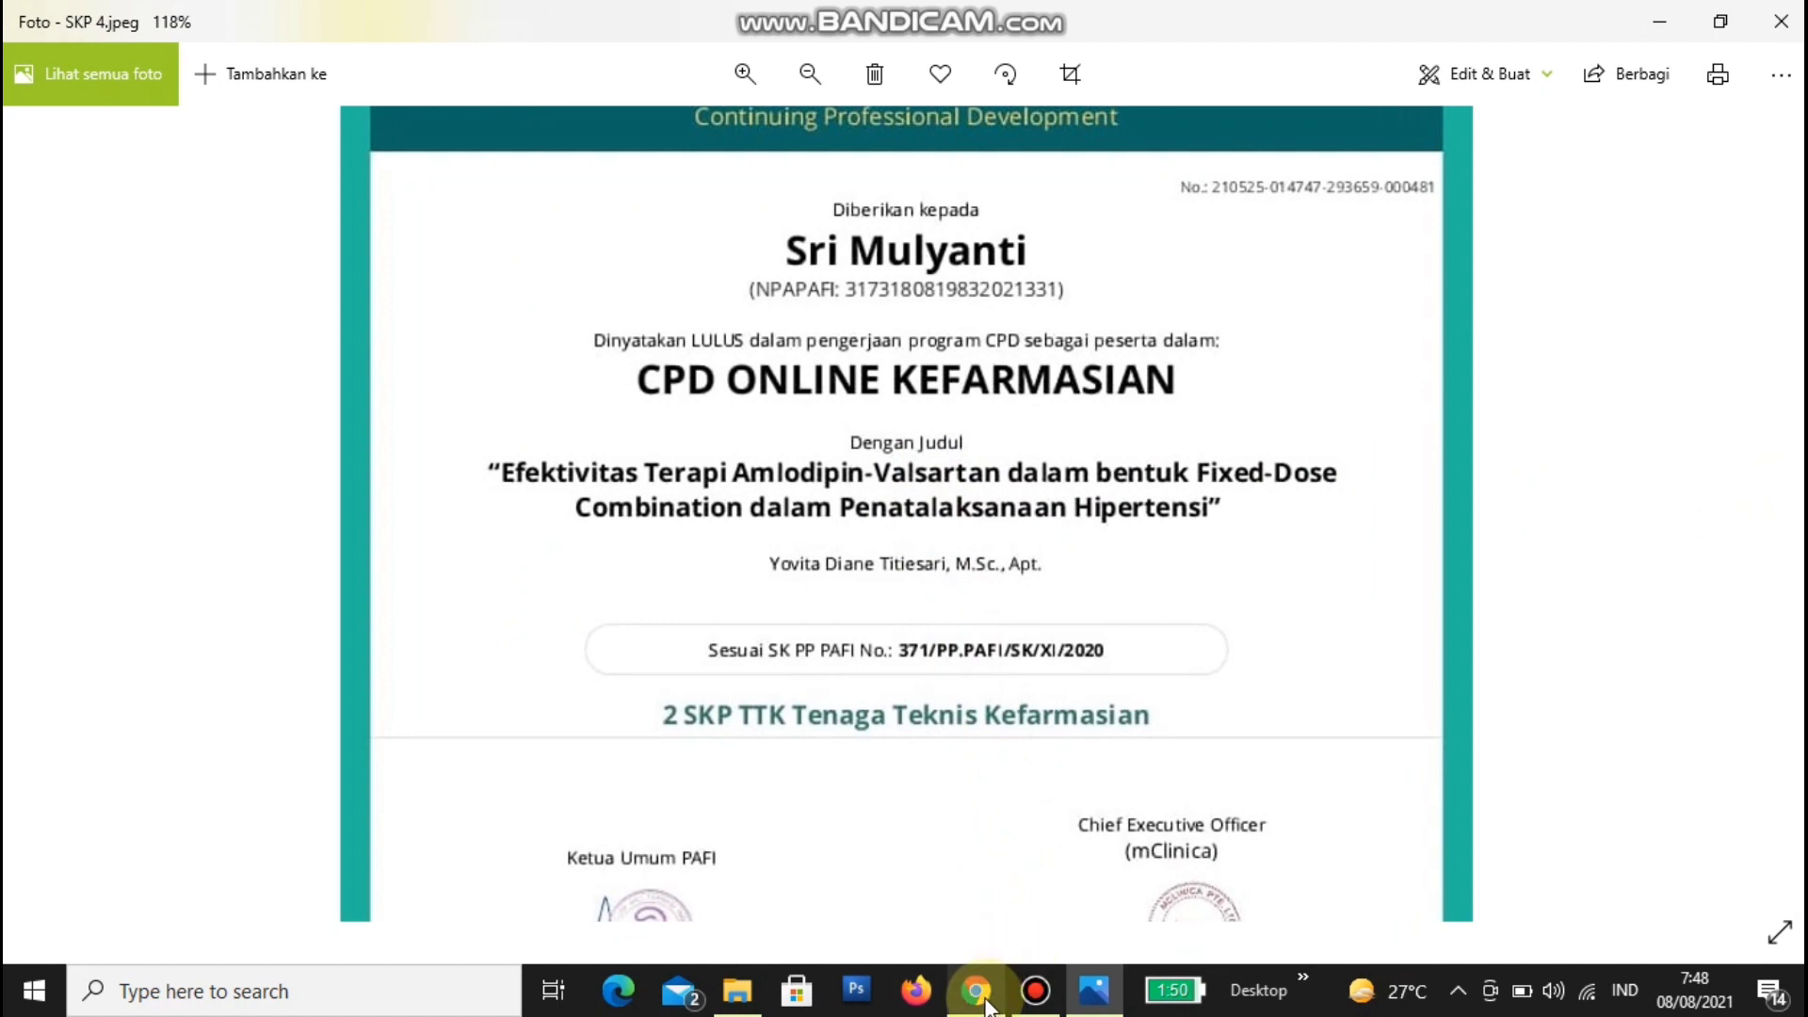
mouse_move(986, 1000)
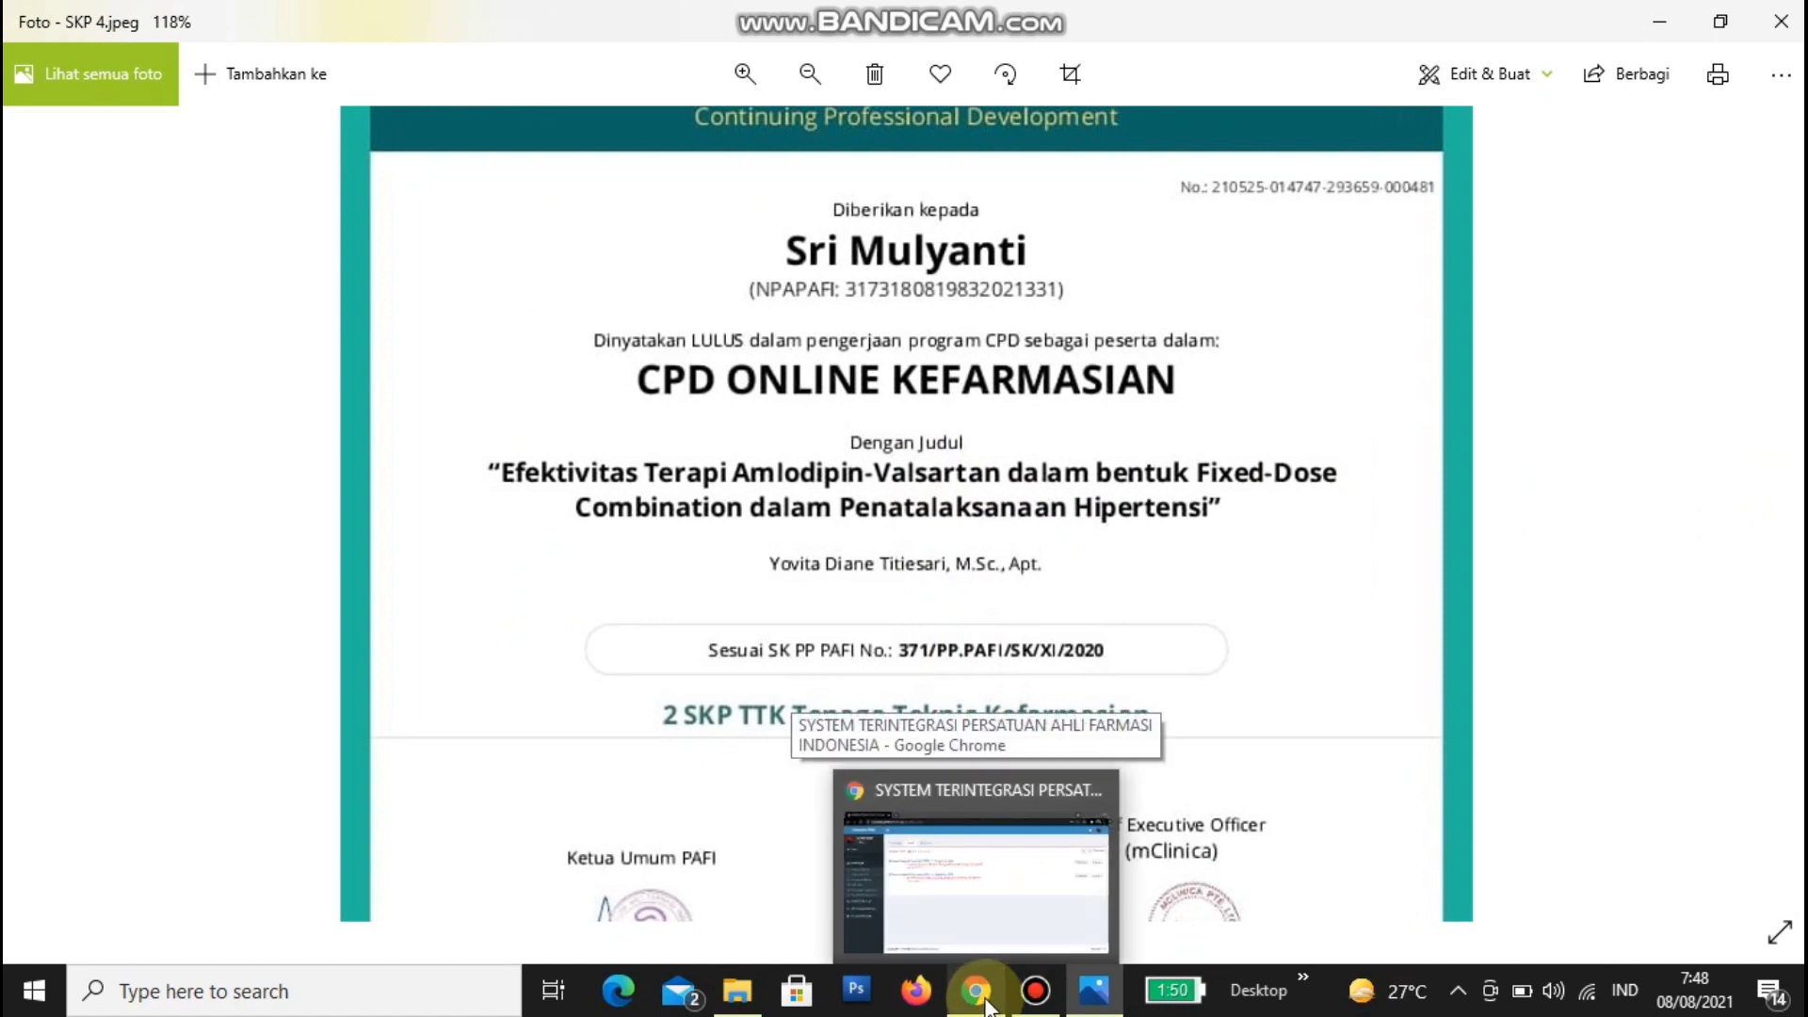
- Place the portal's SKP input form and the Photos certificate side by side
left_click(957, 857)
left_click(379, 217)
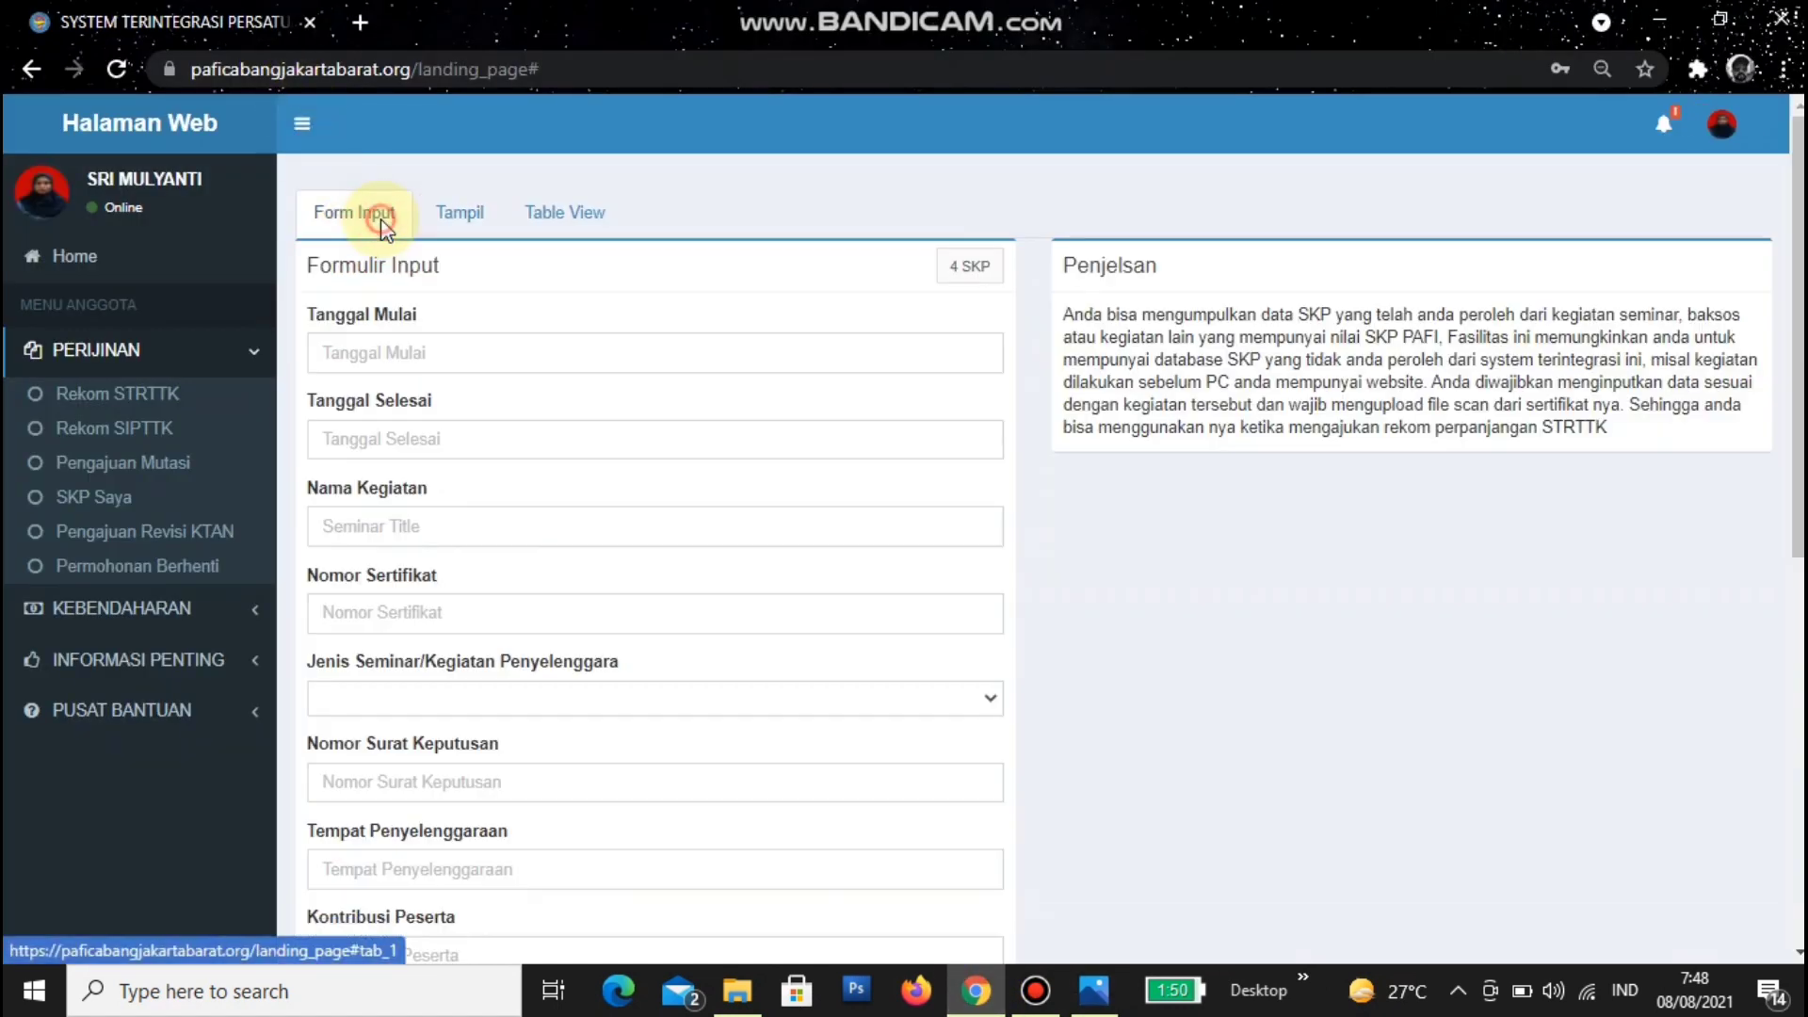
left_click(1720, 19)
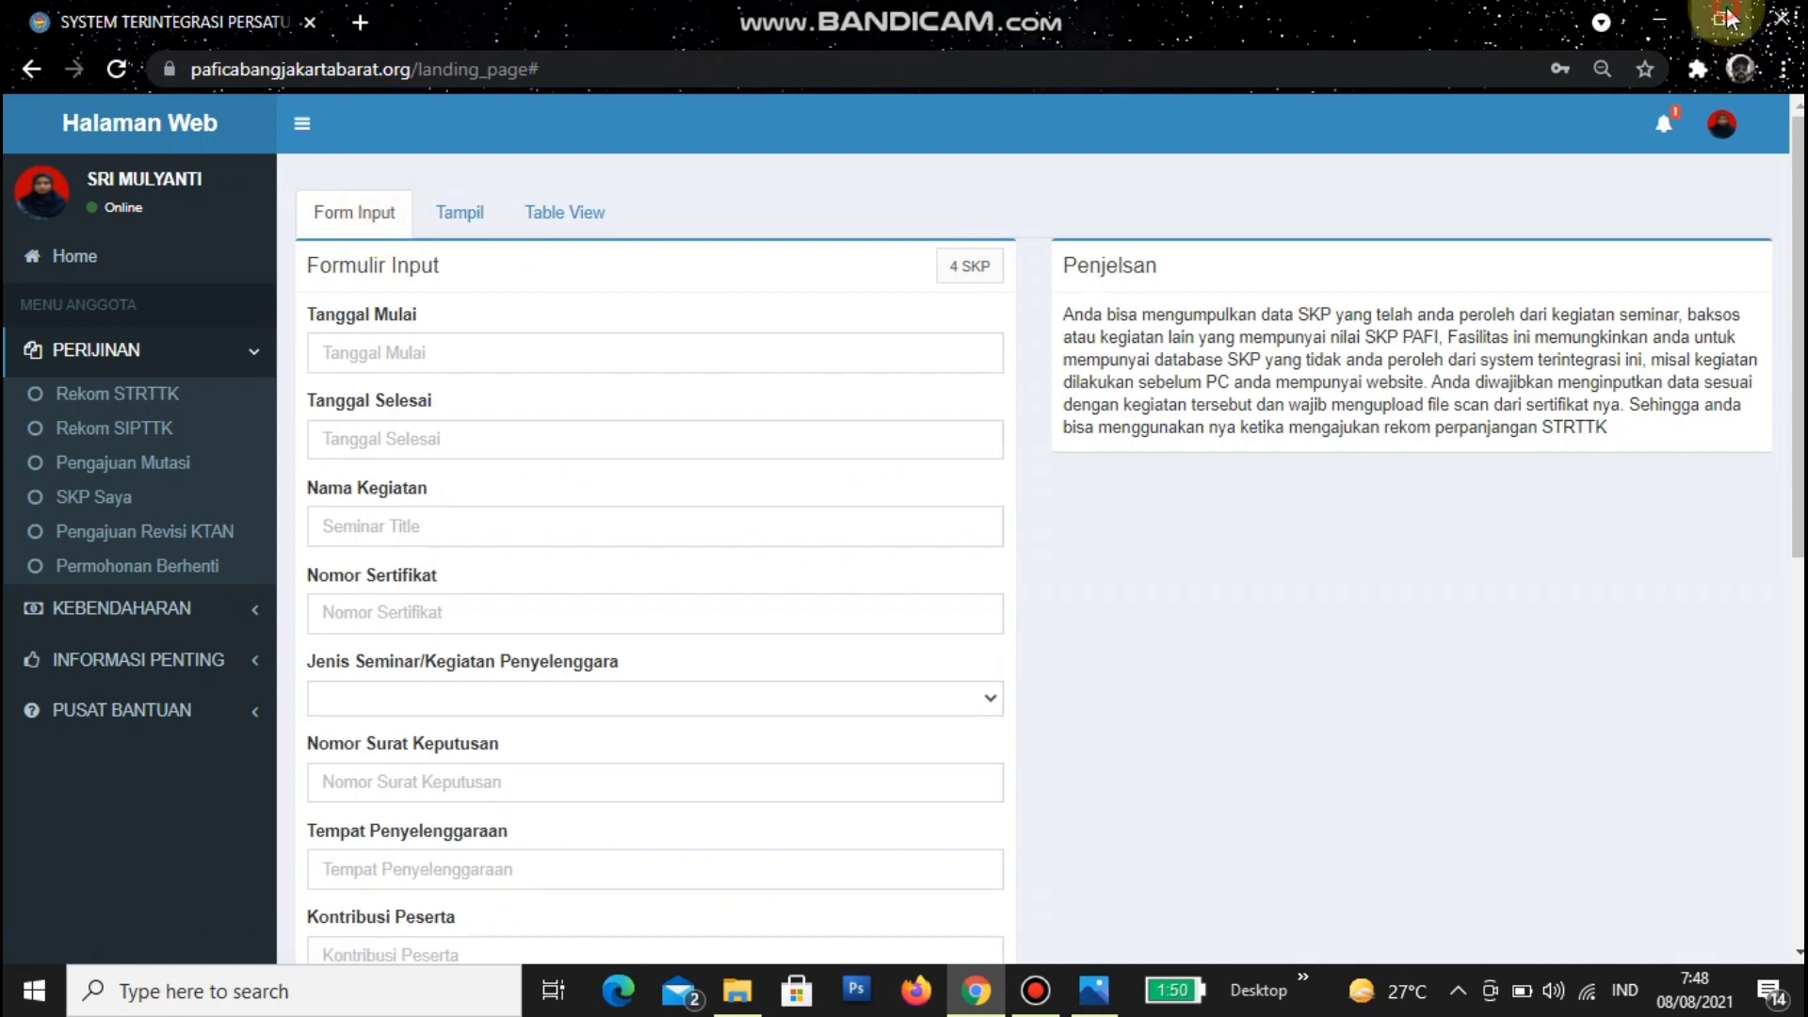
left_click(1604, 186)
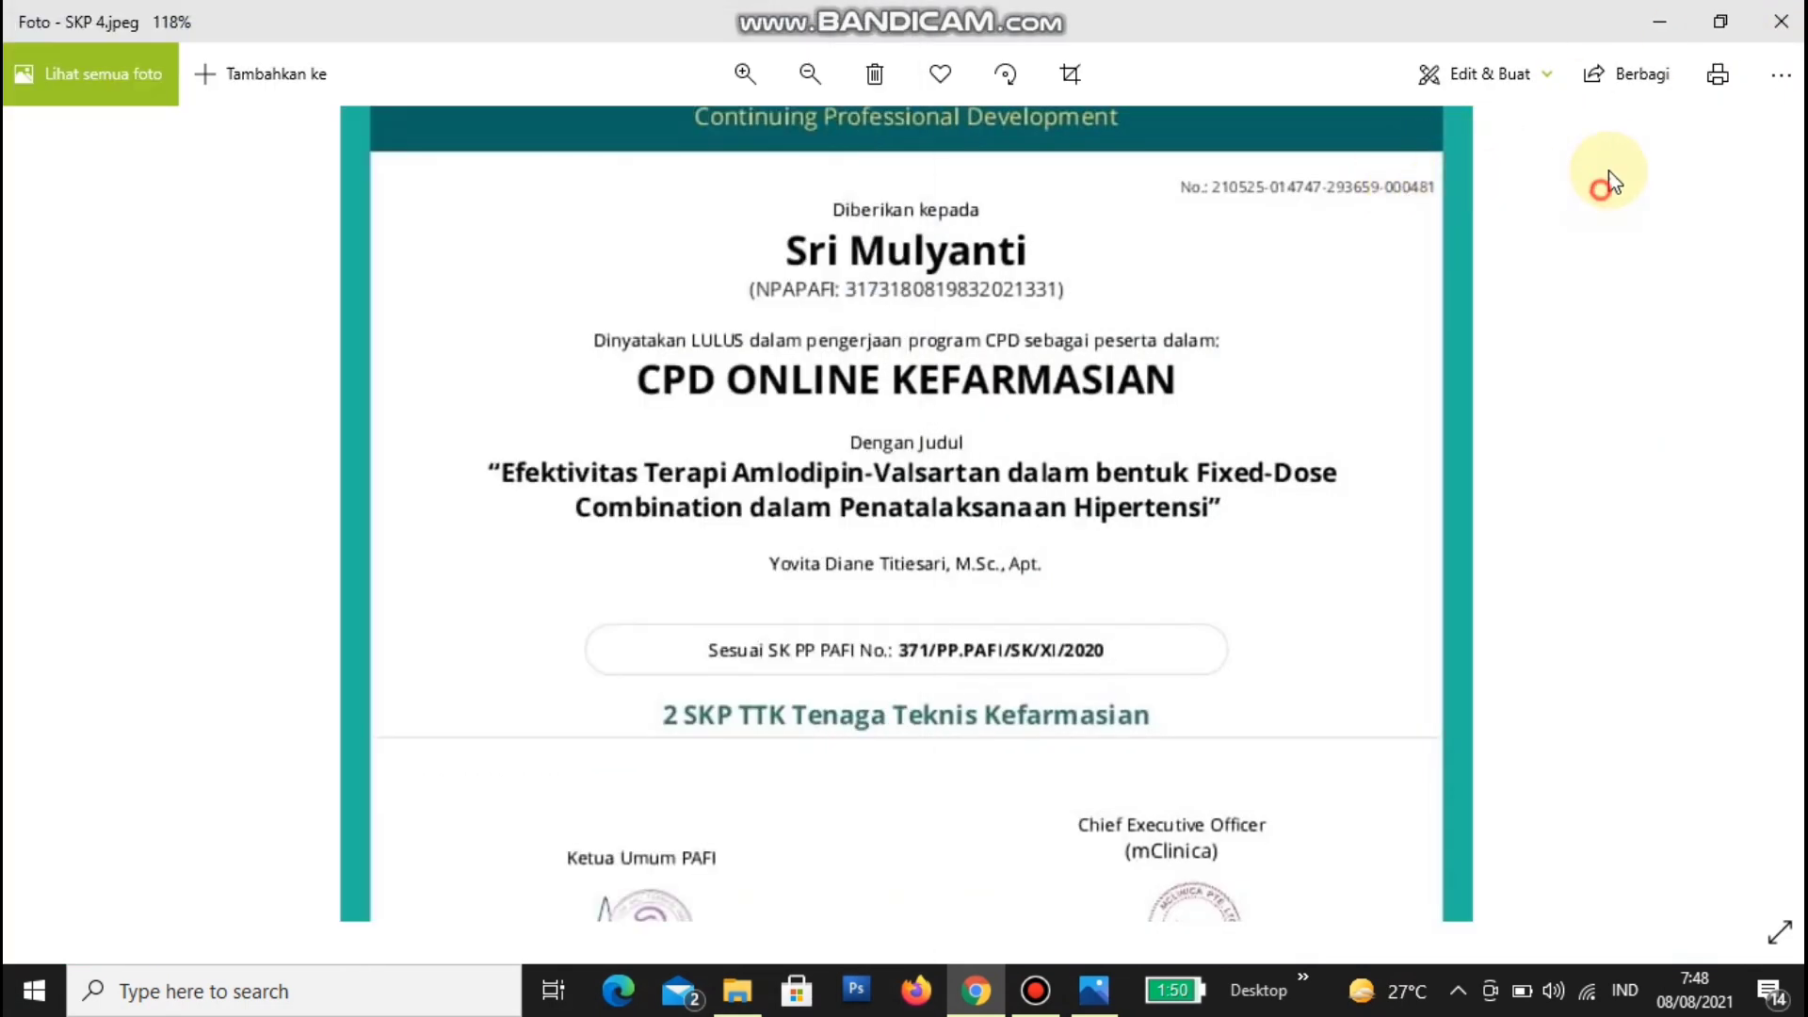
left_click(1736, 23)
scroll(1235, 517, "up", 2)
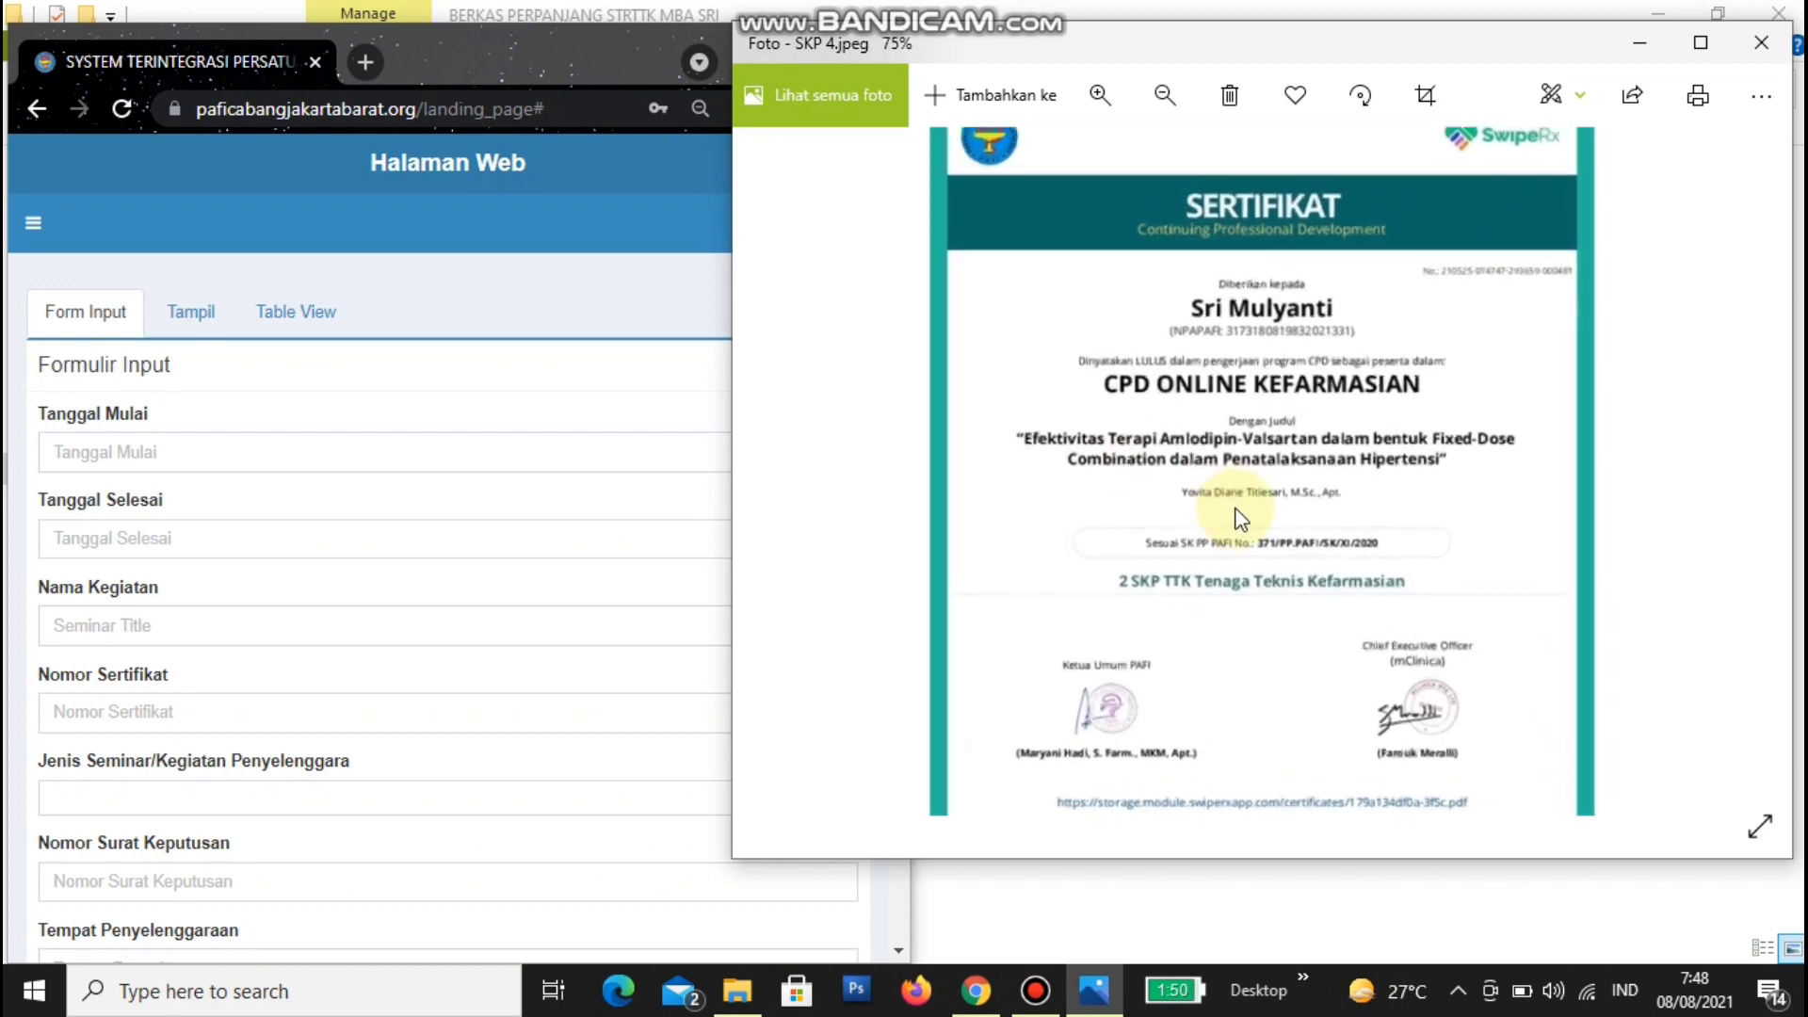
scroll(1235, 517, "up", 1)
left_click(291, 497)
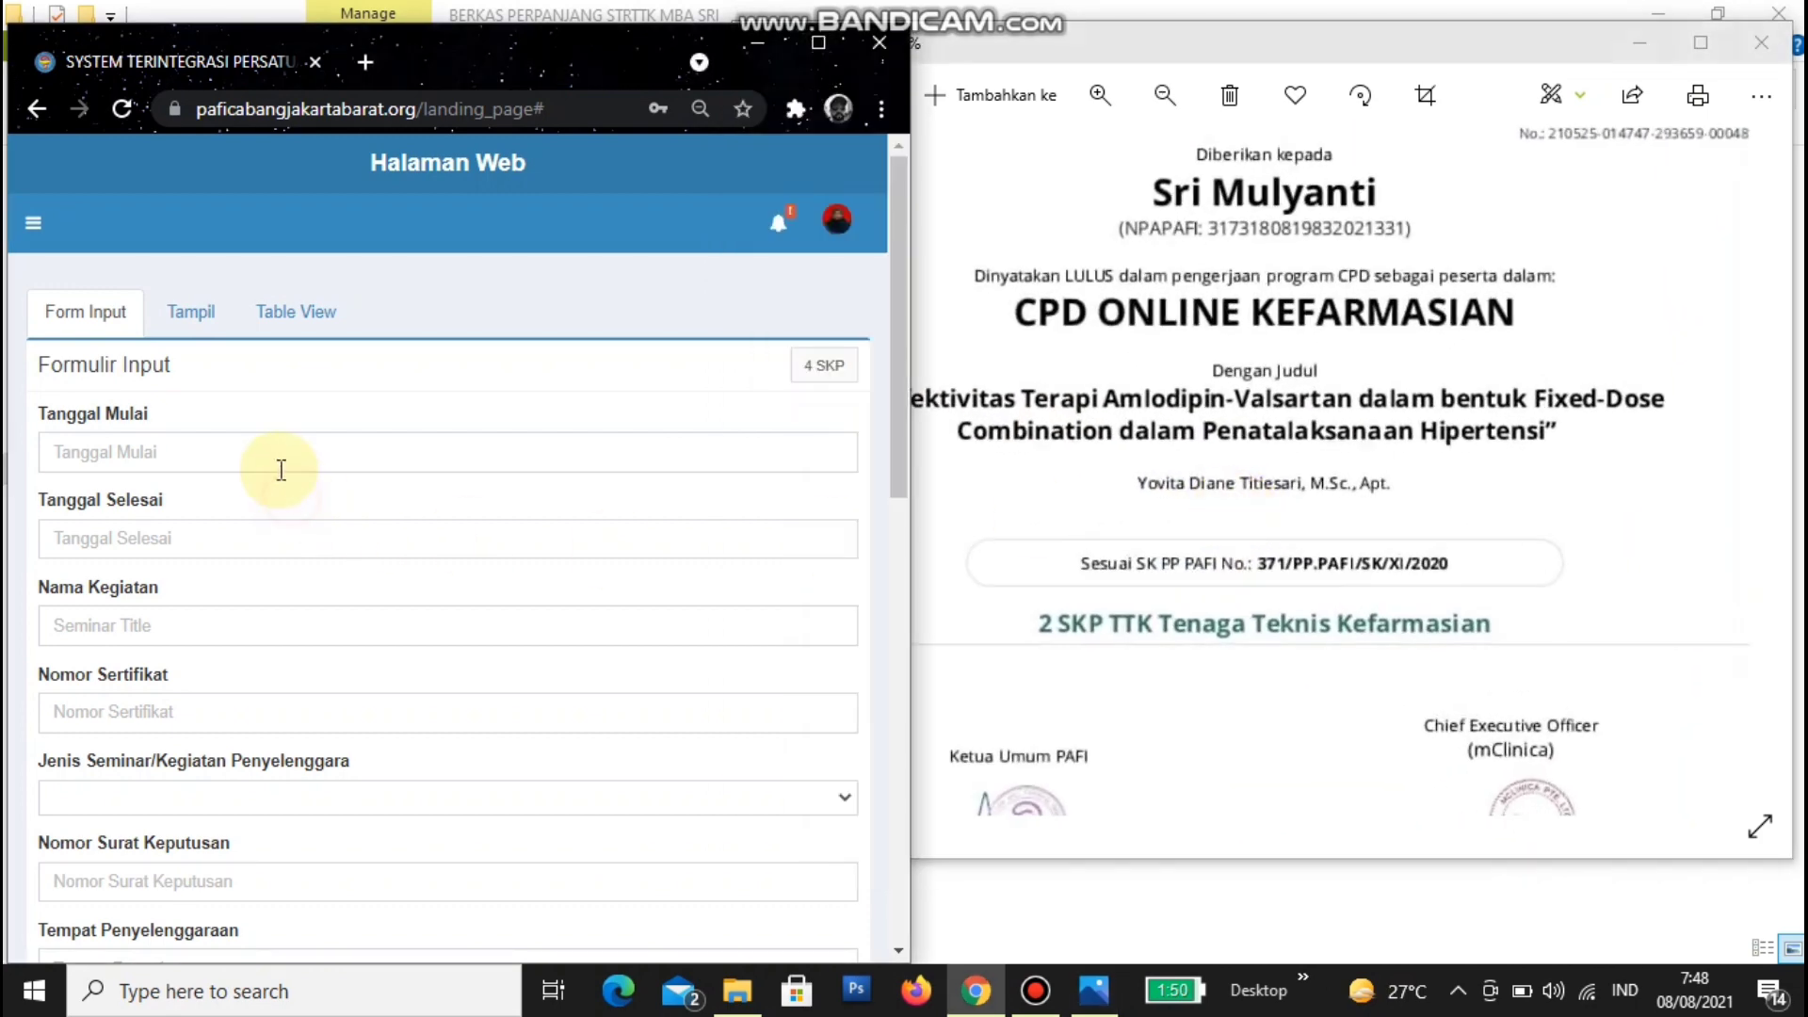
left_click_drag(911, 414, 760, 371)
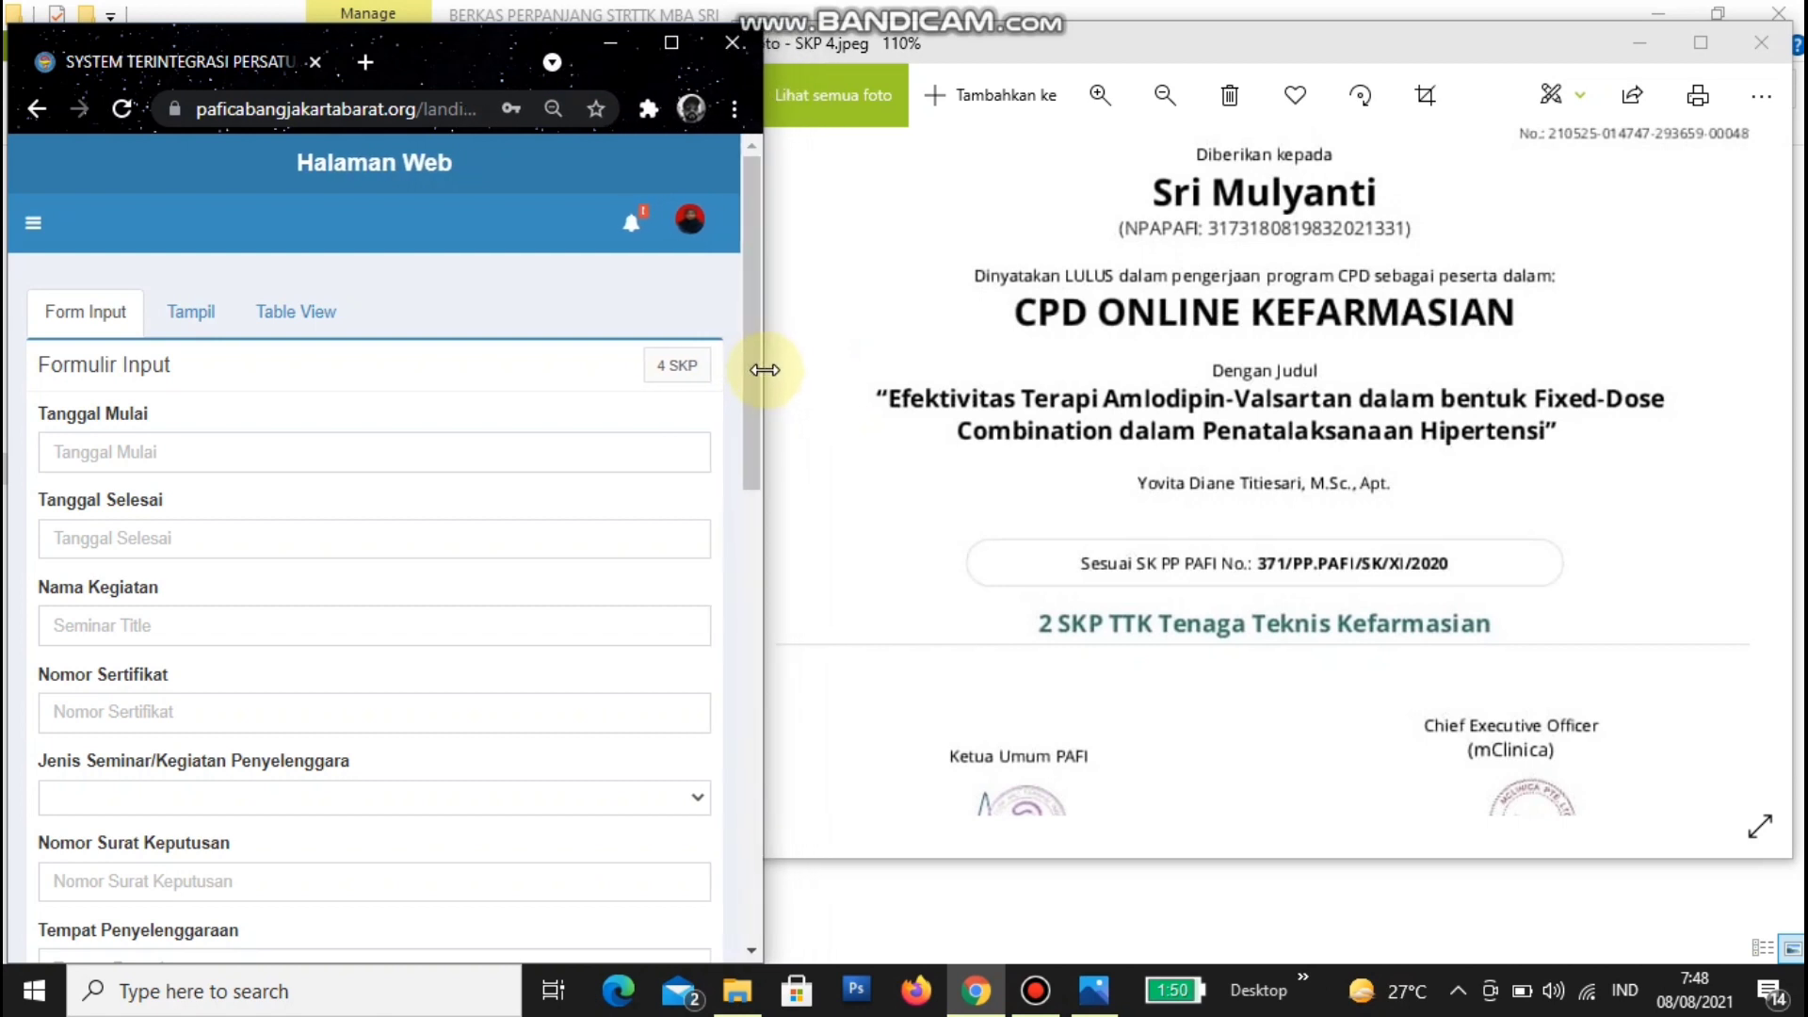
- Check the start-date calendar and the certificate header, then return to the form fields
left_click(173, 454)
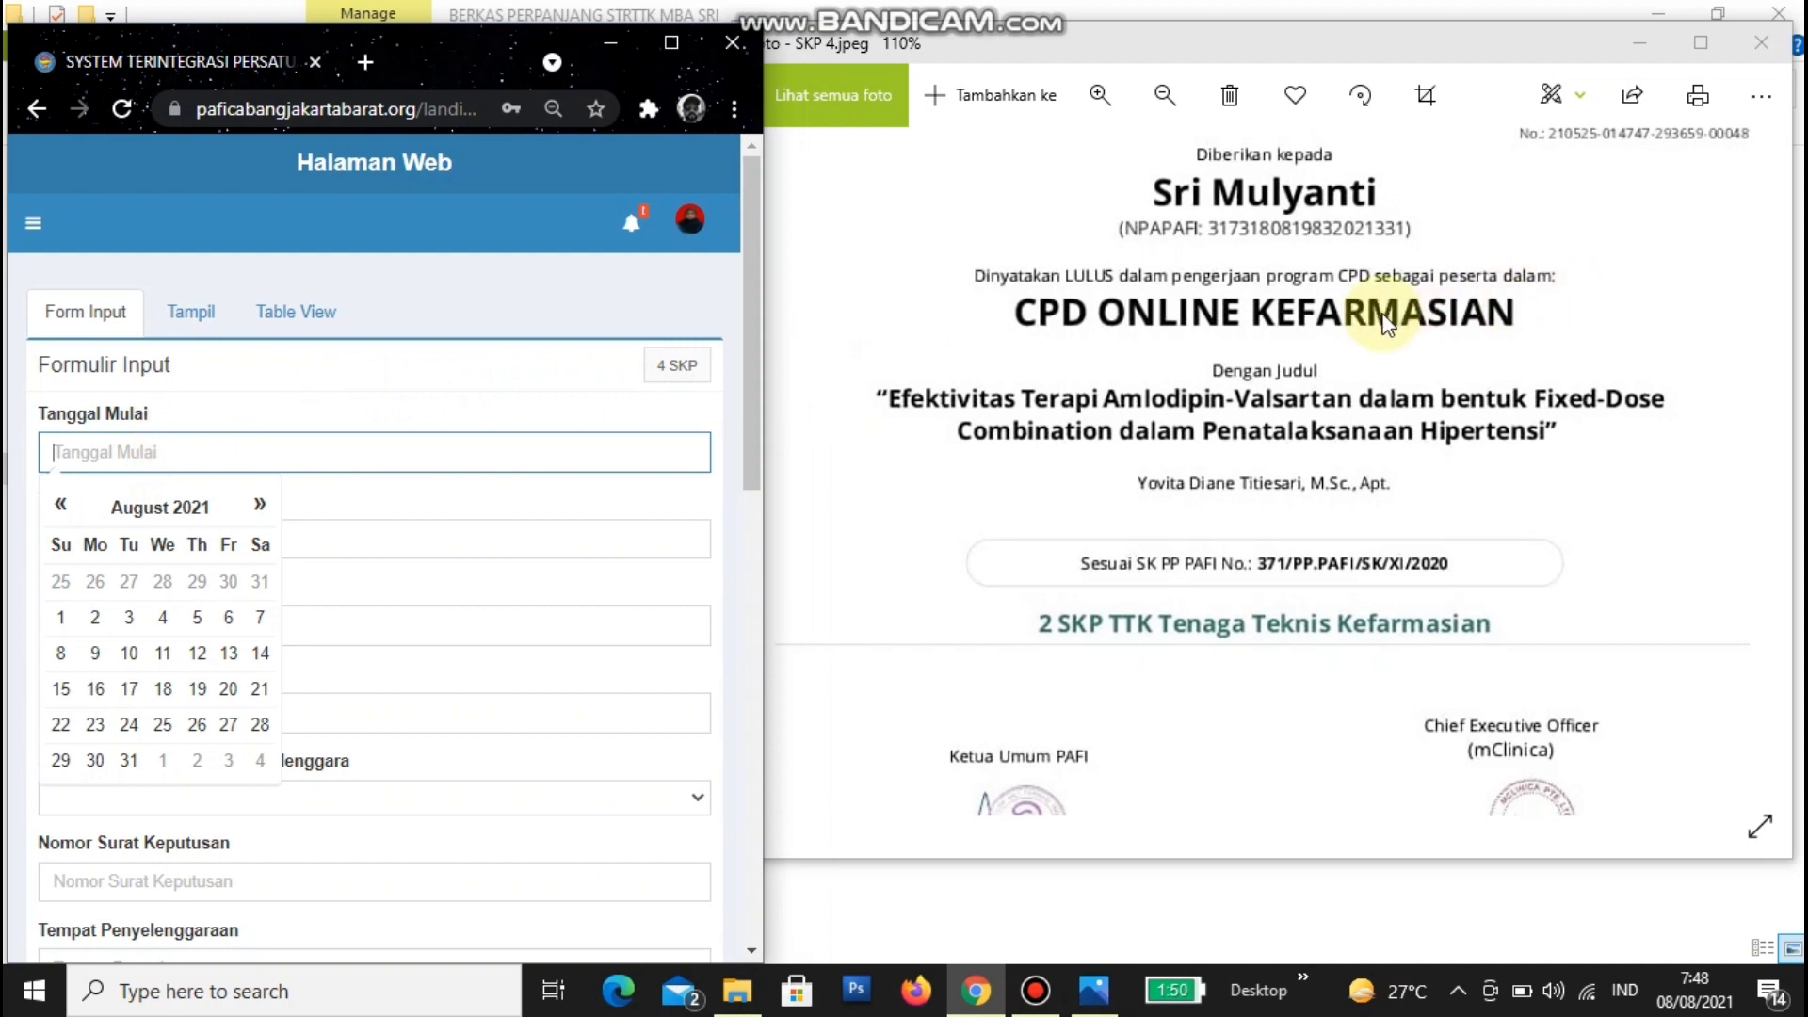
left_click_drag(1403, 316, 1490, 341)
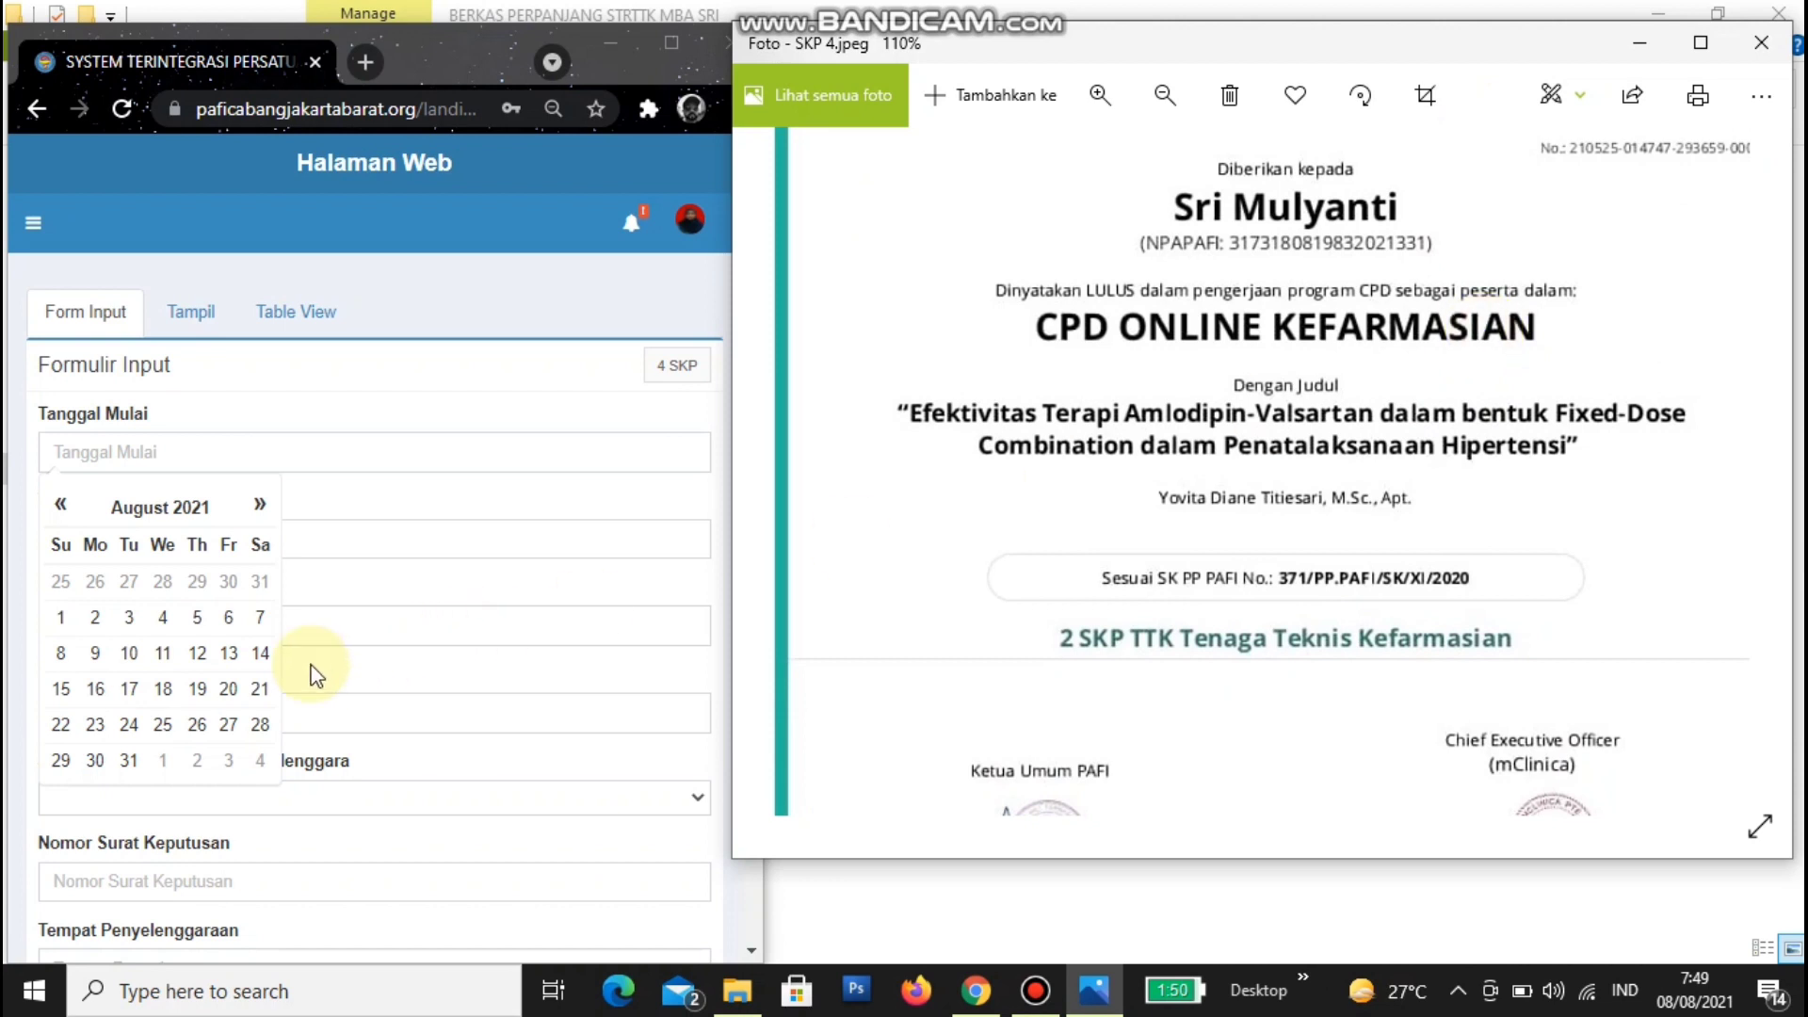
left_click(243, 430)
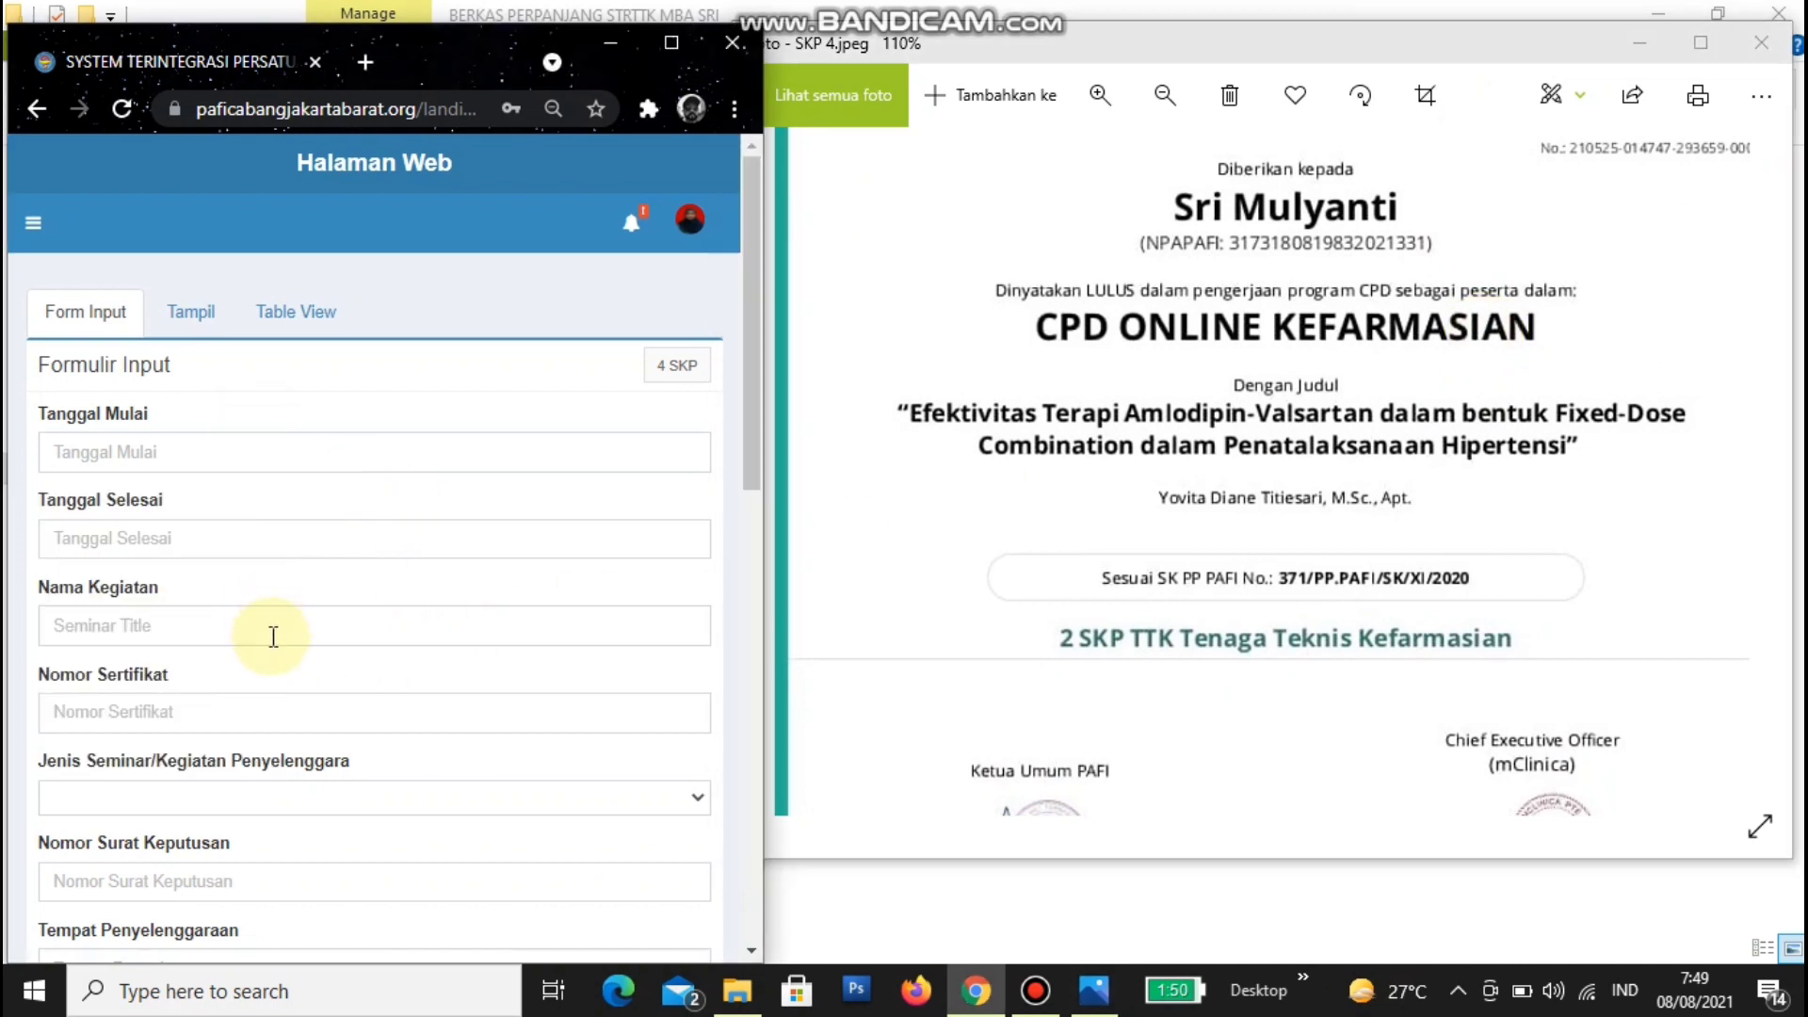
left_click(274, 634)
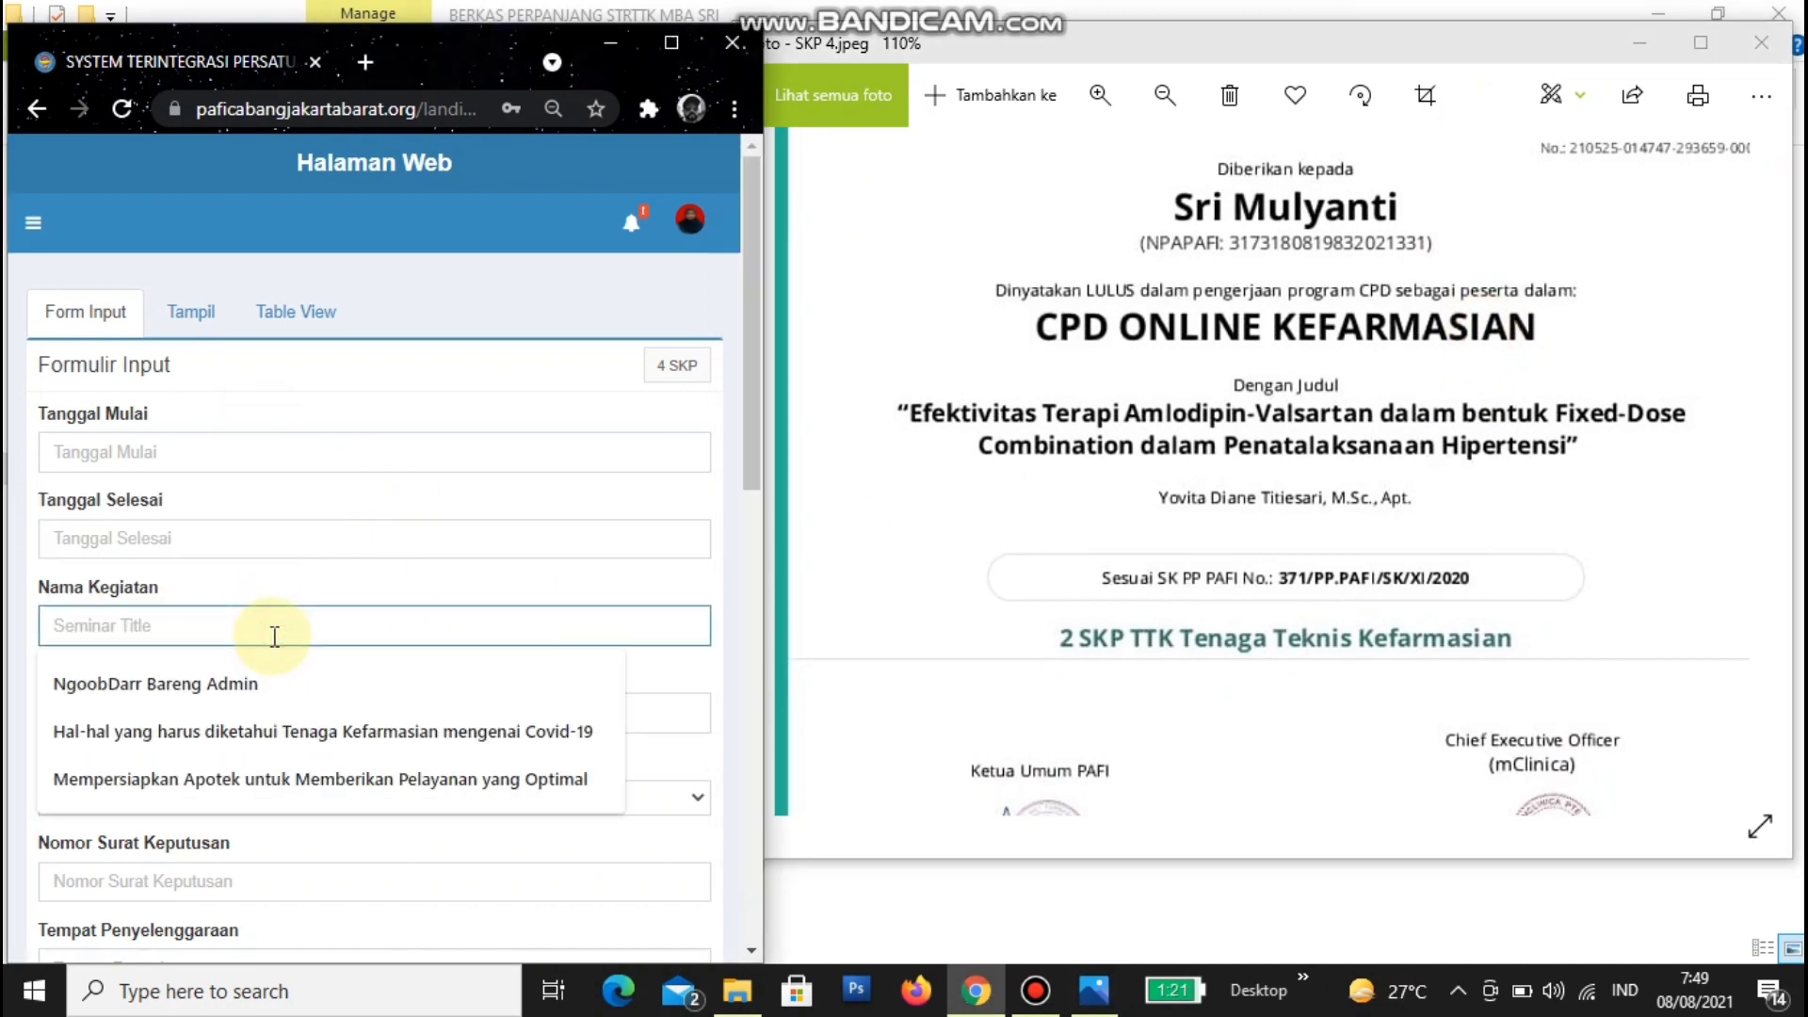
- Enter 'Efektivitas Terapi Amlodipin-Valsartan dalam bentuk Fixed-Dose Combination dalam Penatalaksanaan Hipertensi' as Nama Kegiatan
type("Efe")
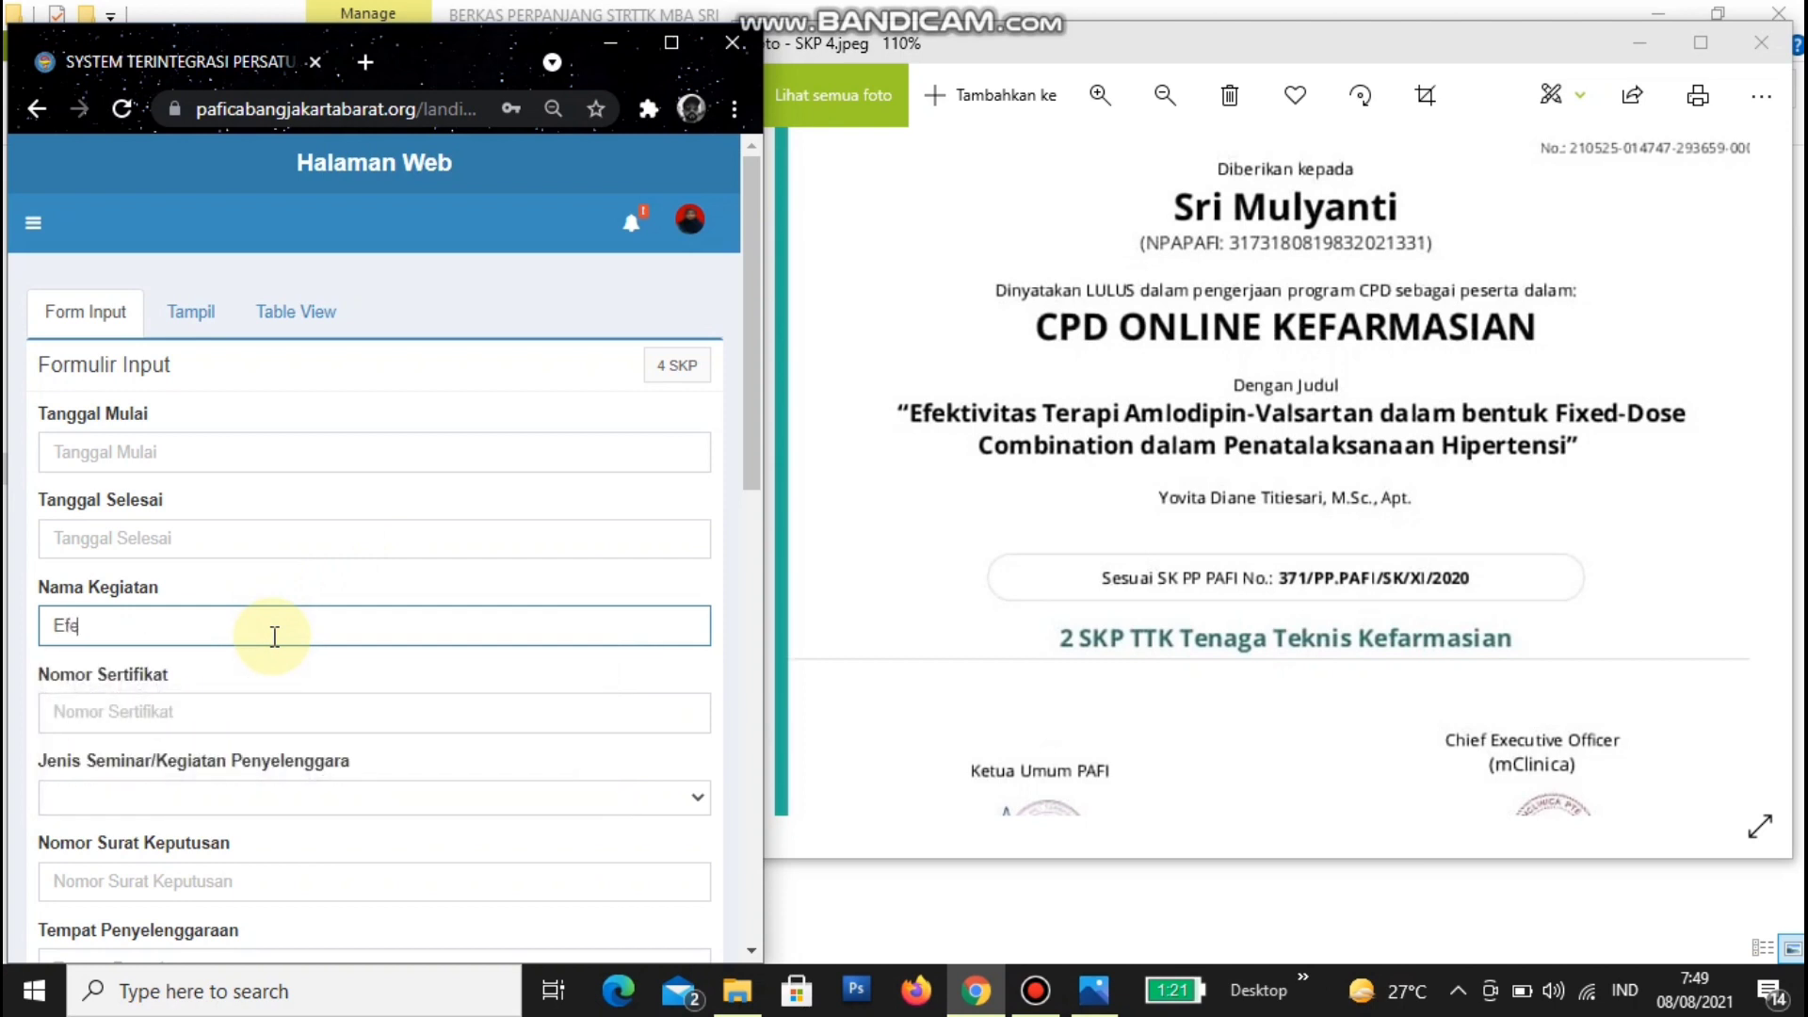
type("ktivitas Terapi Am")
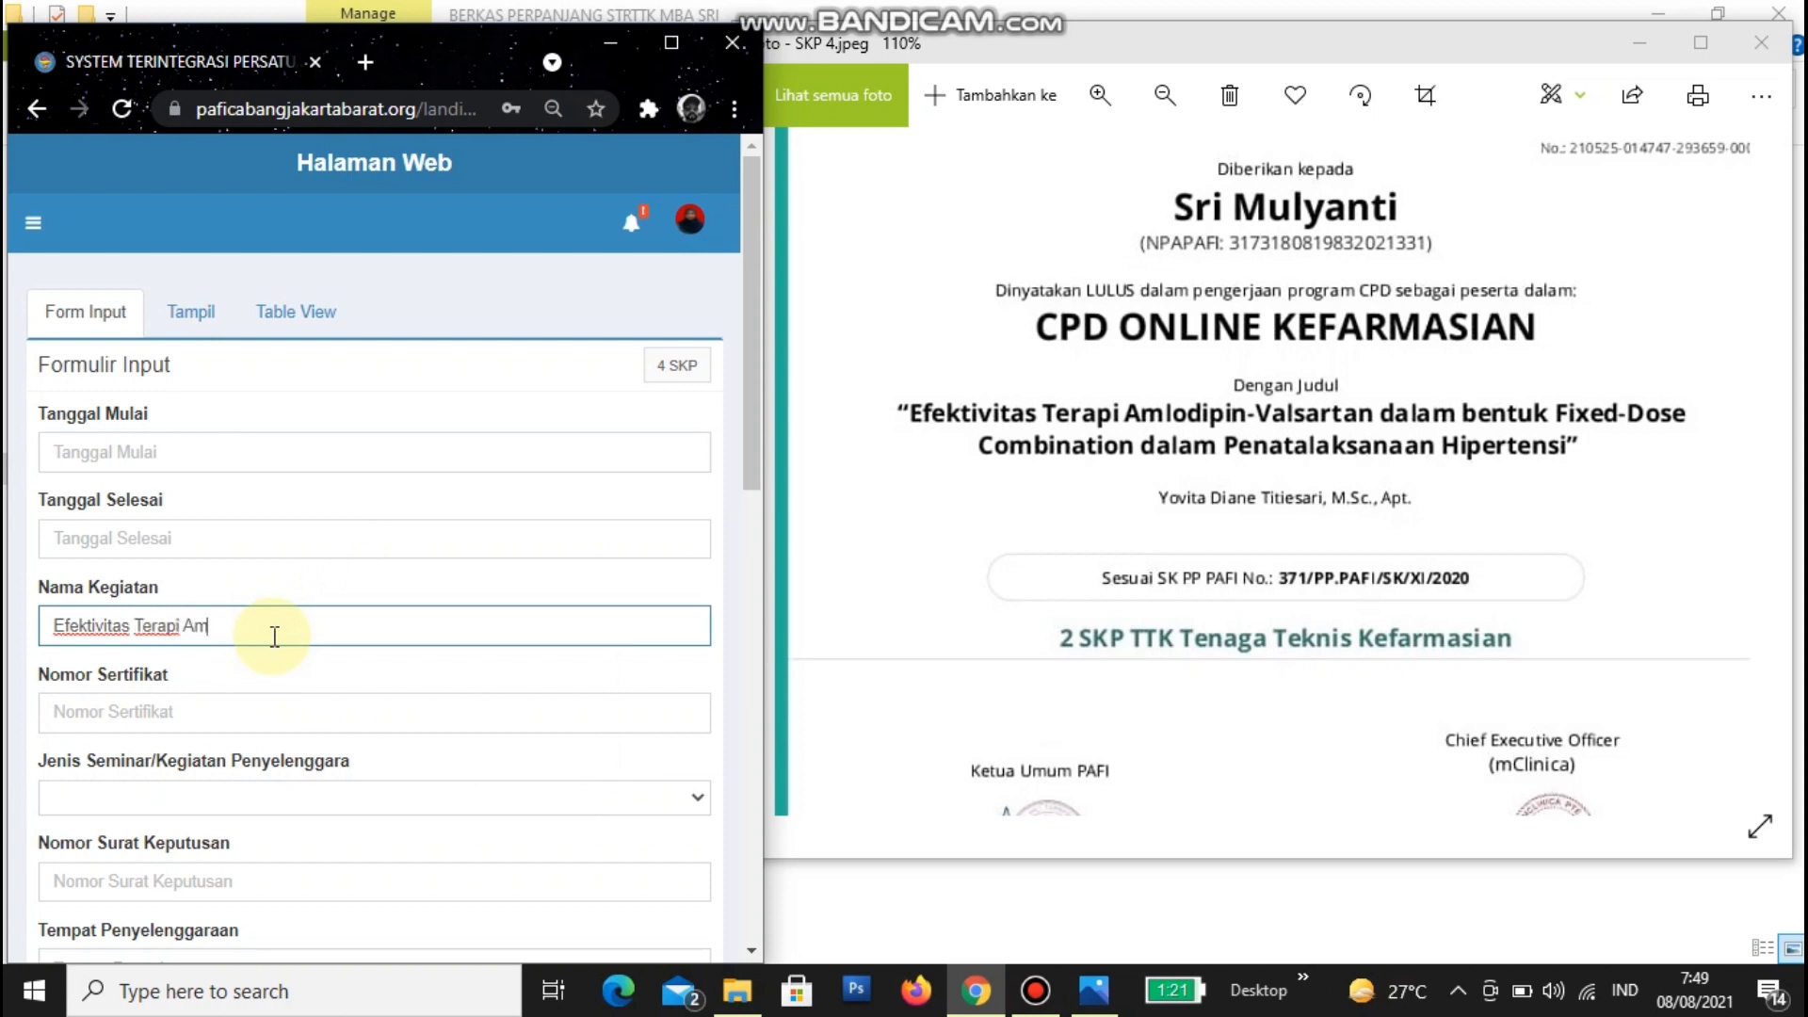
type("lodip")
type("in-C")
type("alsarta")
type("n ")
type("adlam")
key("BackSpace")
key("BackSpace")
key("BackSpace")
key("BackSpace")
key("BackSpace")
type("dalam")
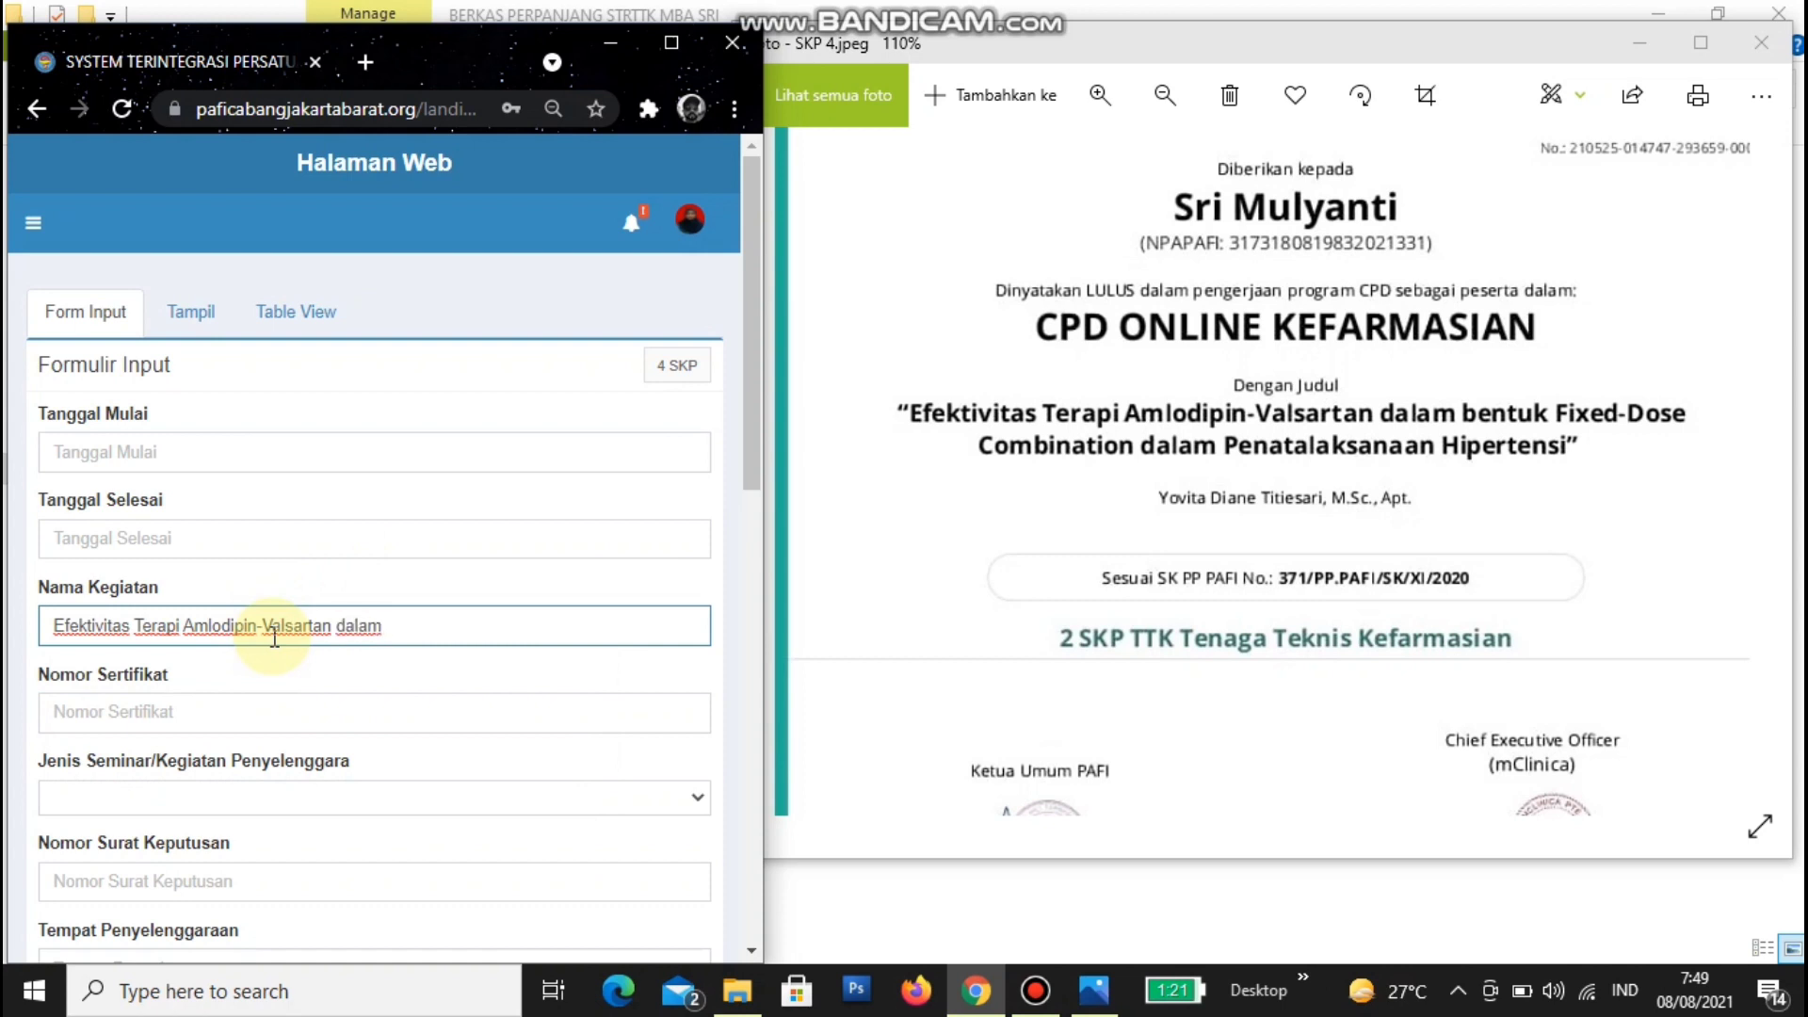
type(" bentuk Fixed-Doses")
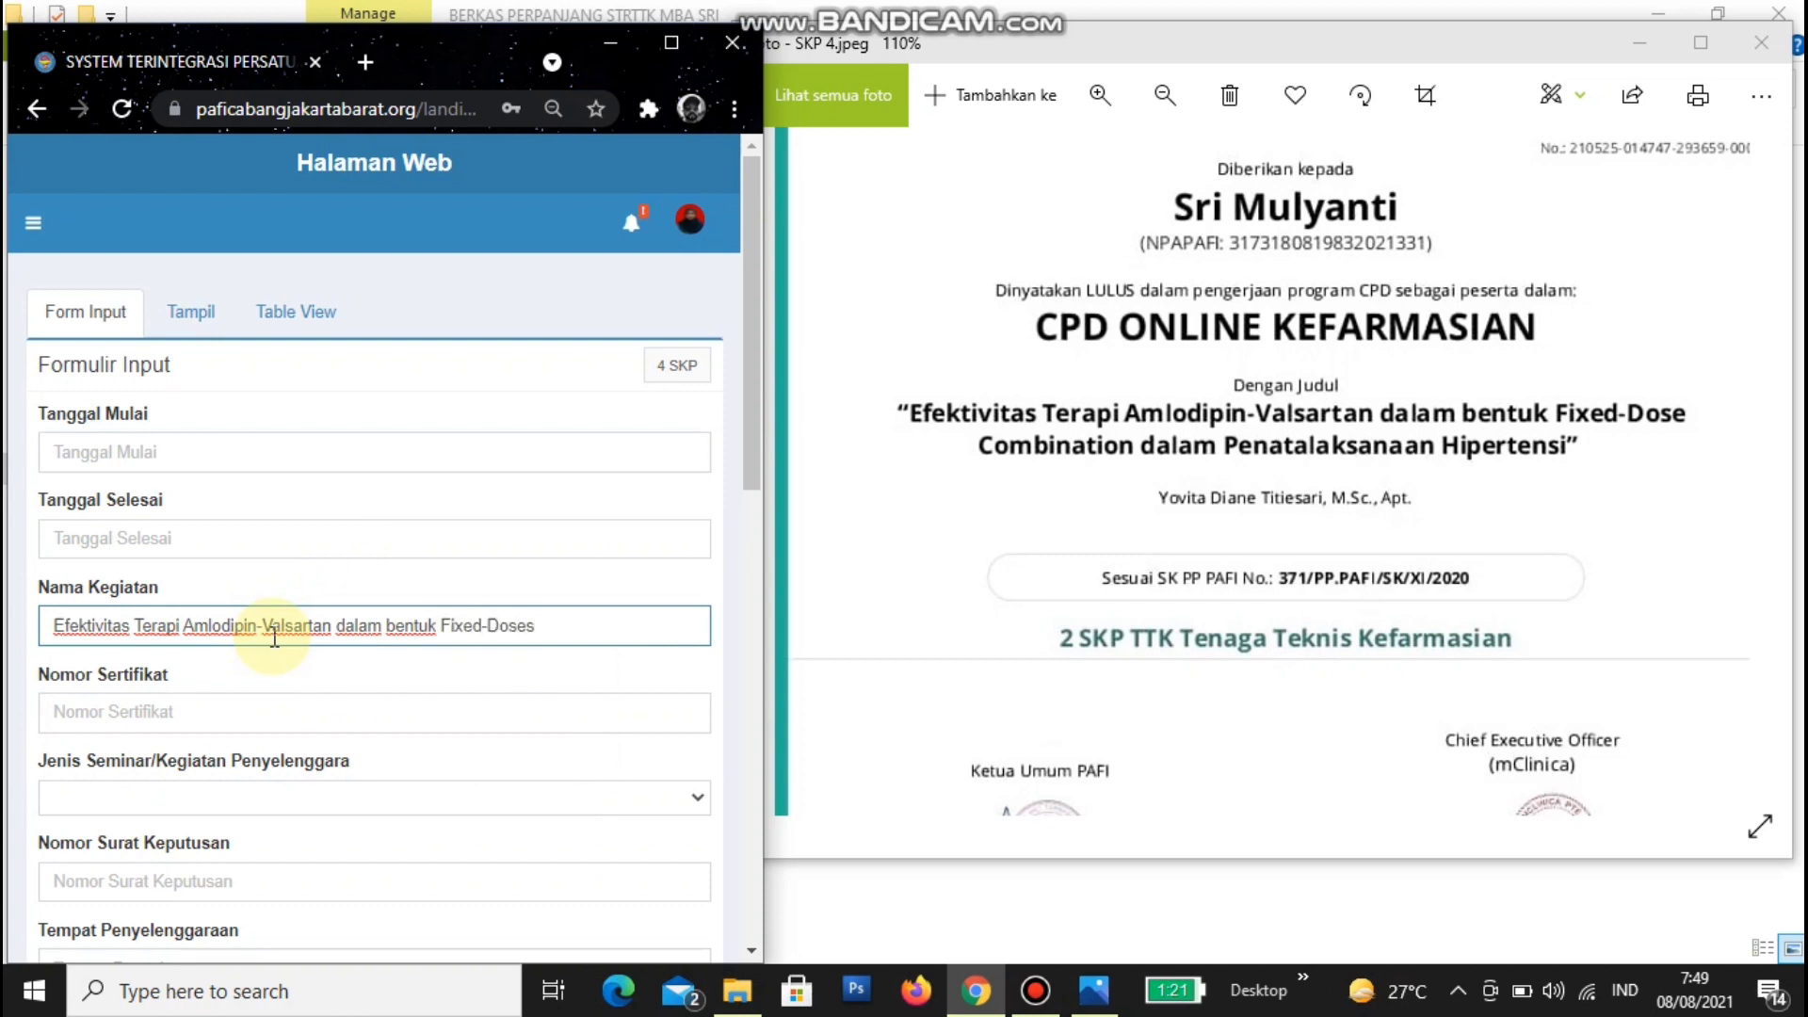
key("BackSpace")
type(" Com")
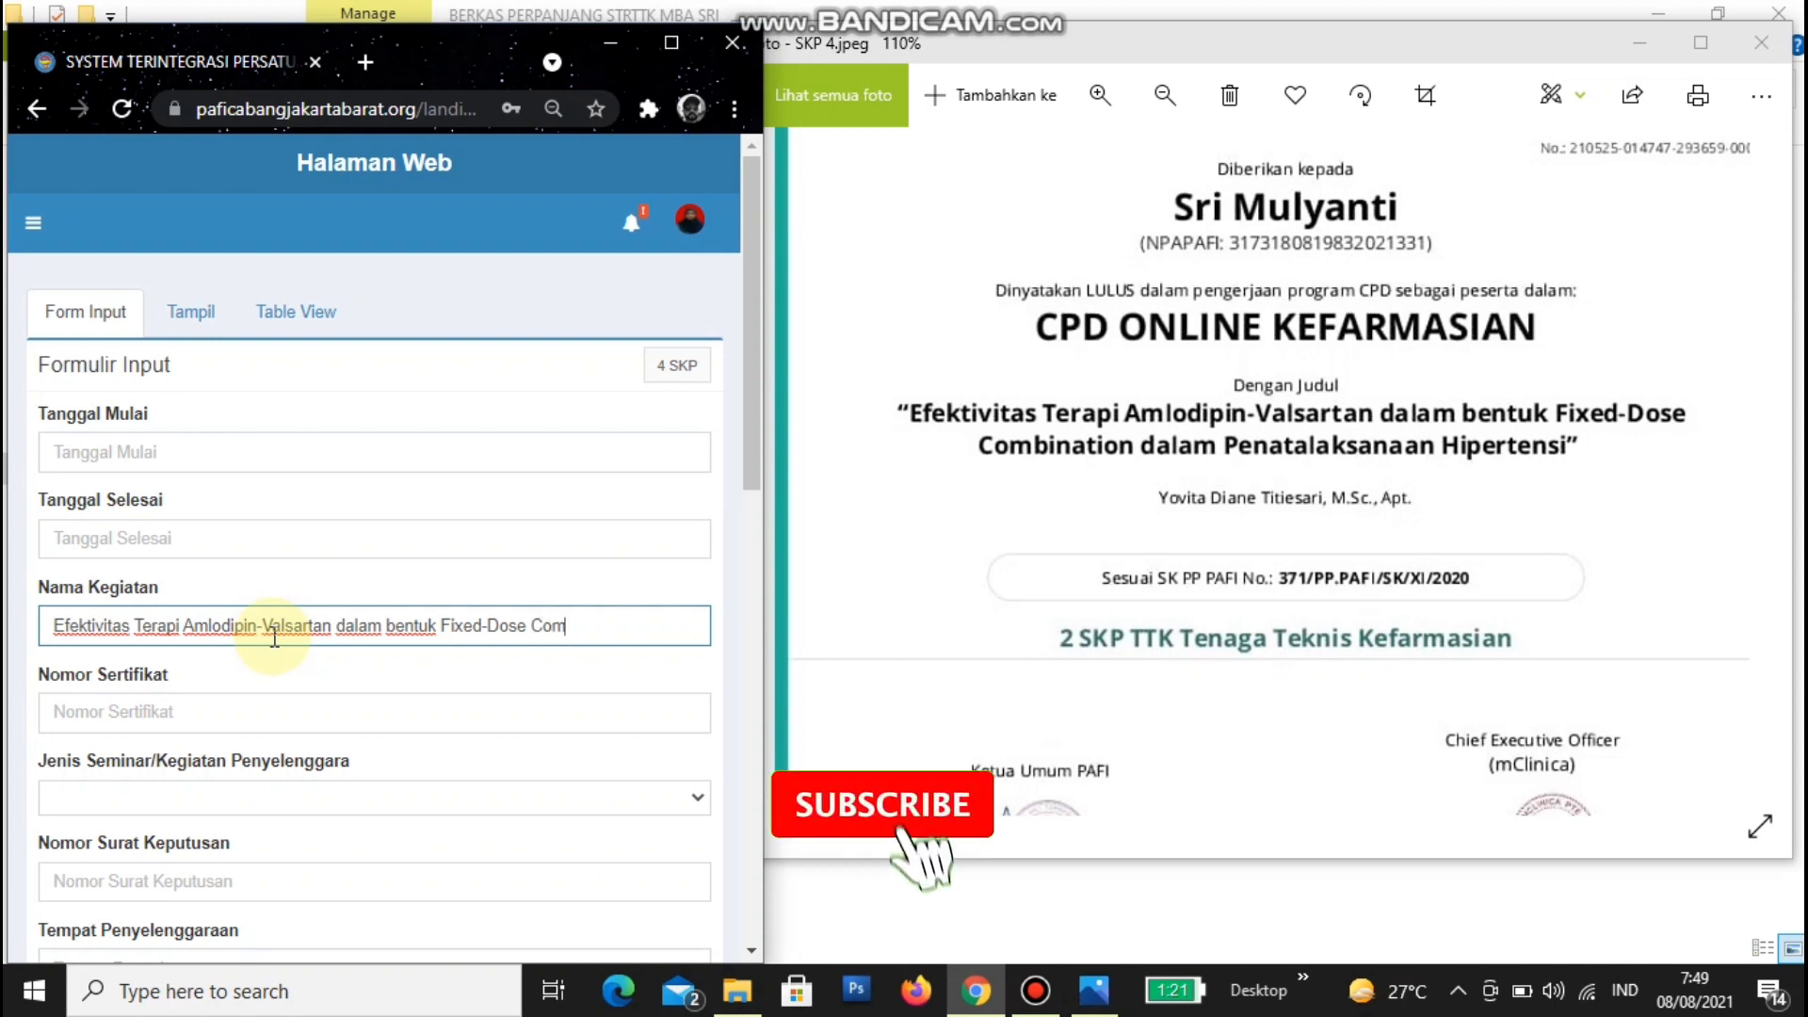
type("bination")
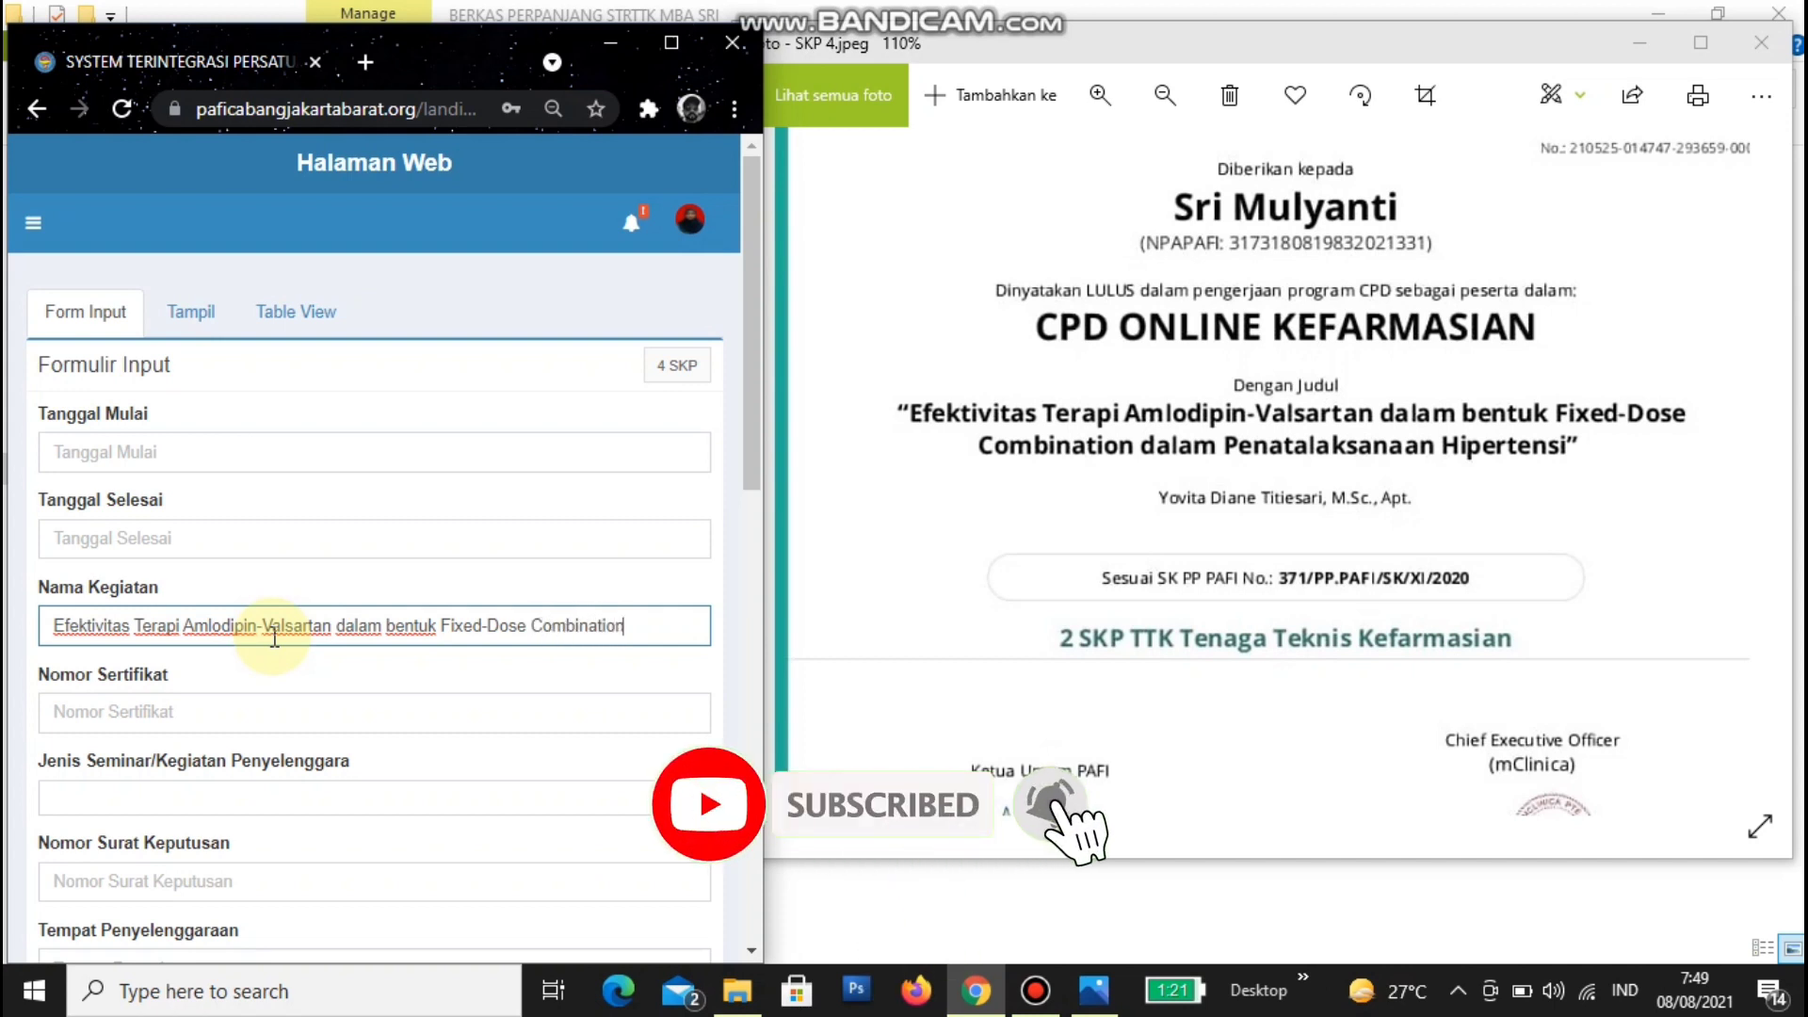
type(" dalam P")
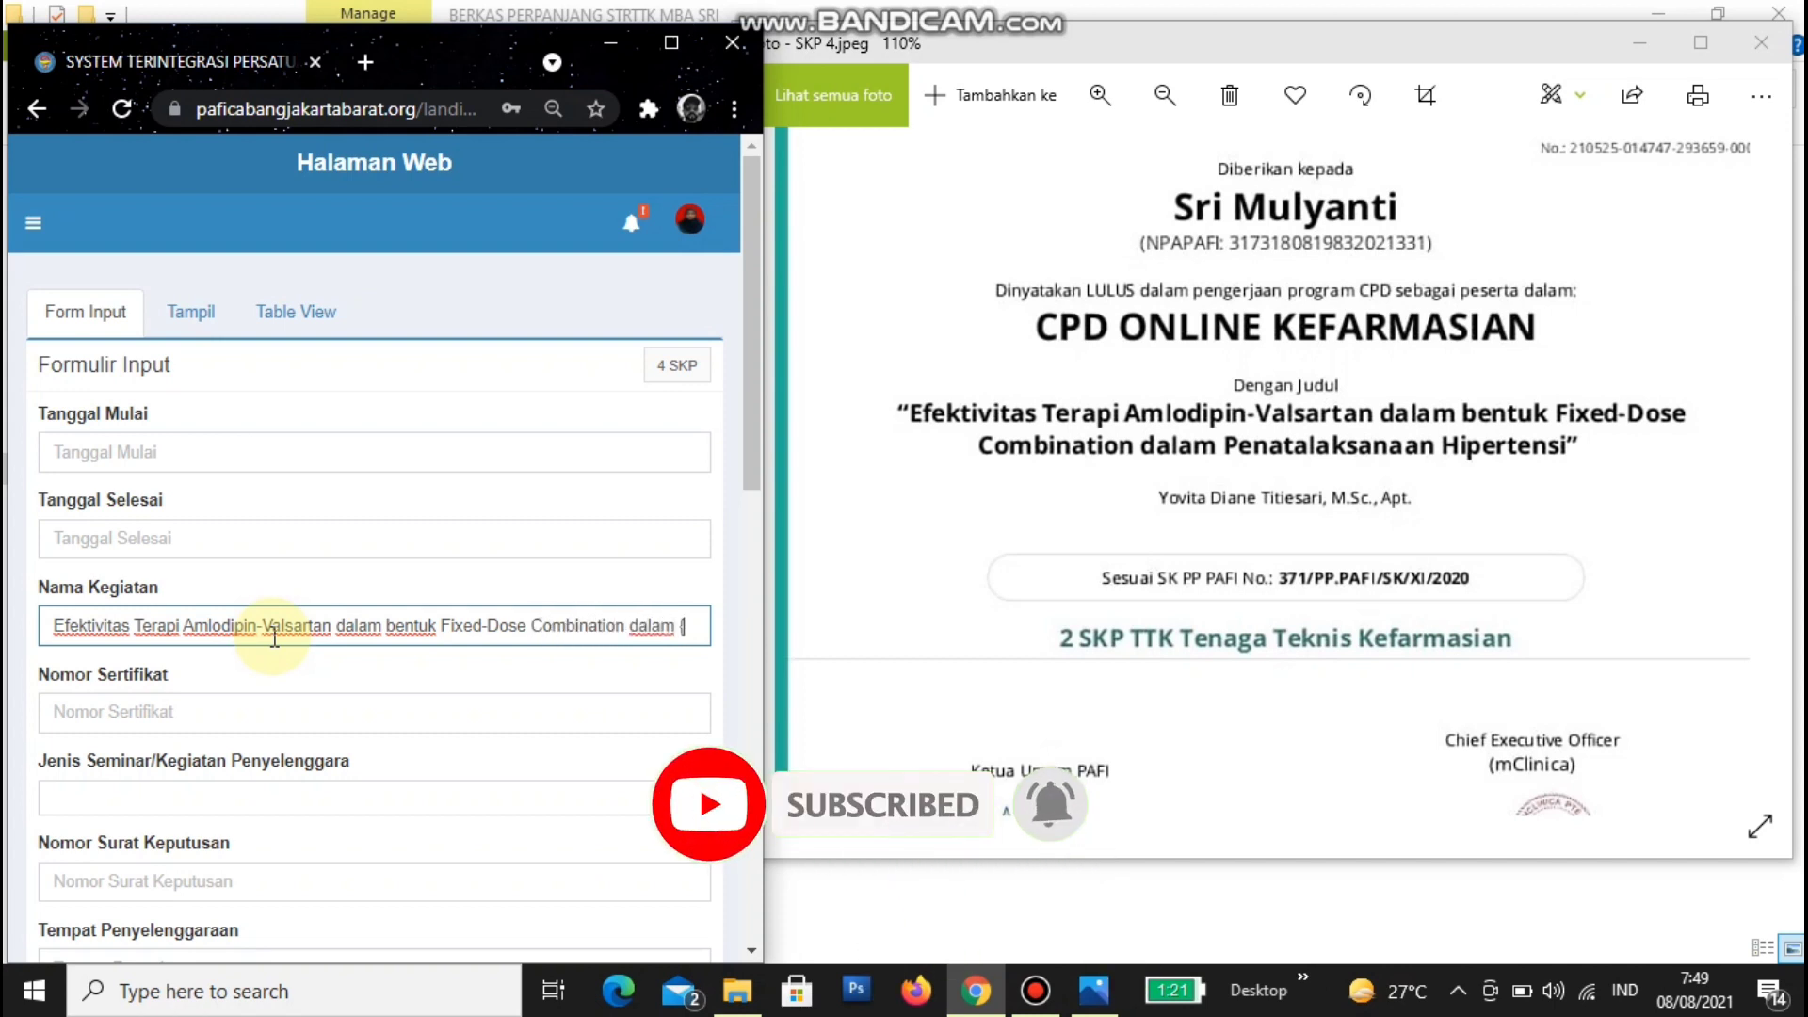
type("en")
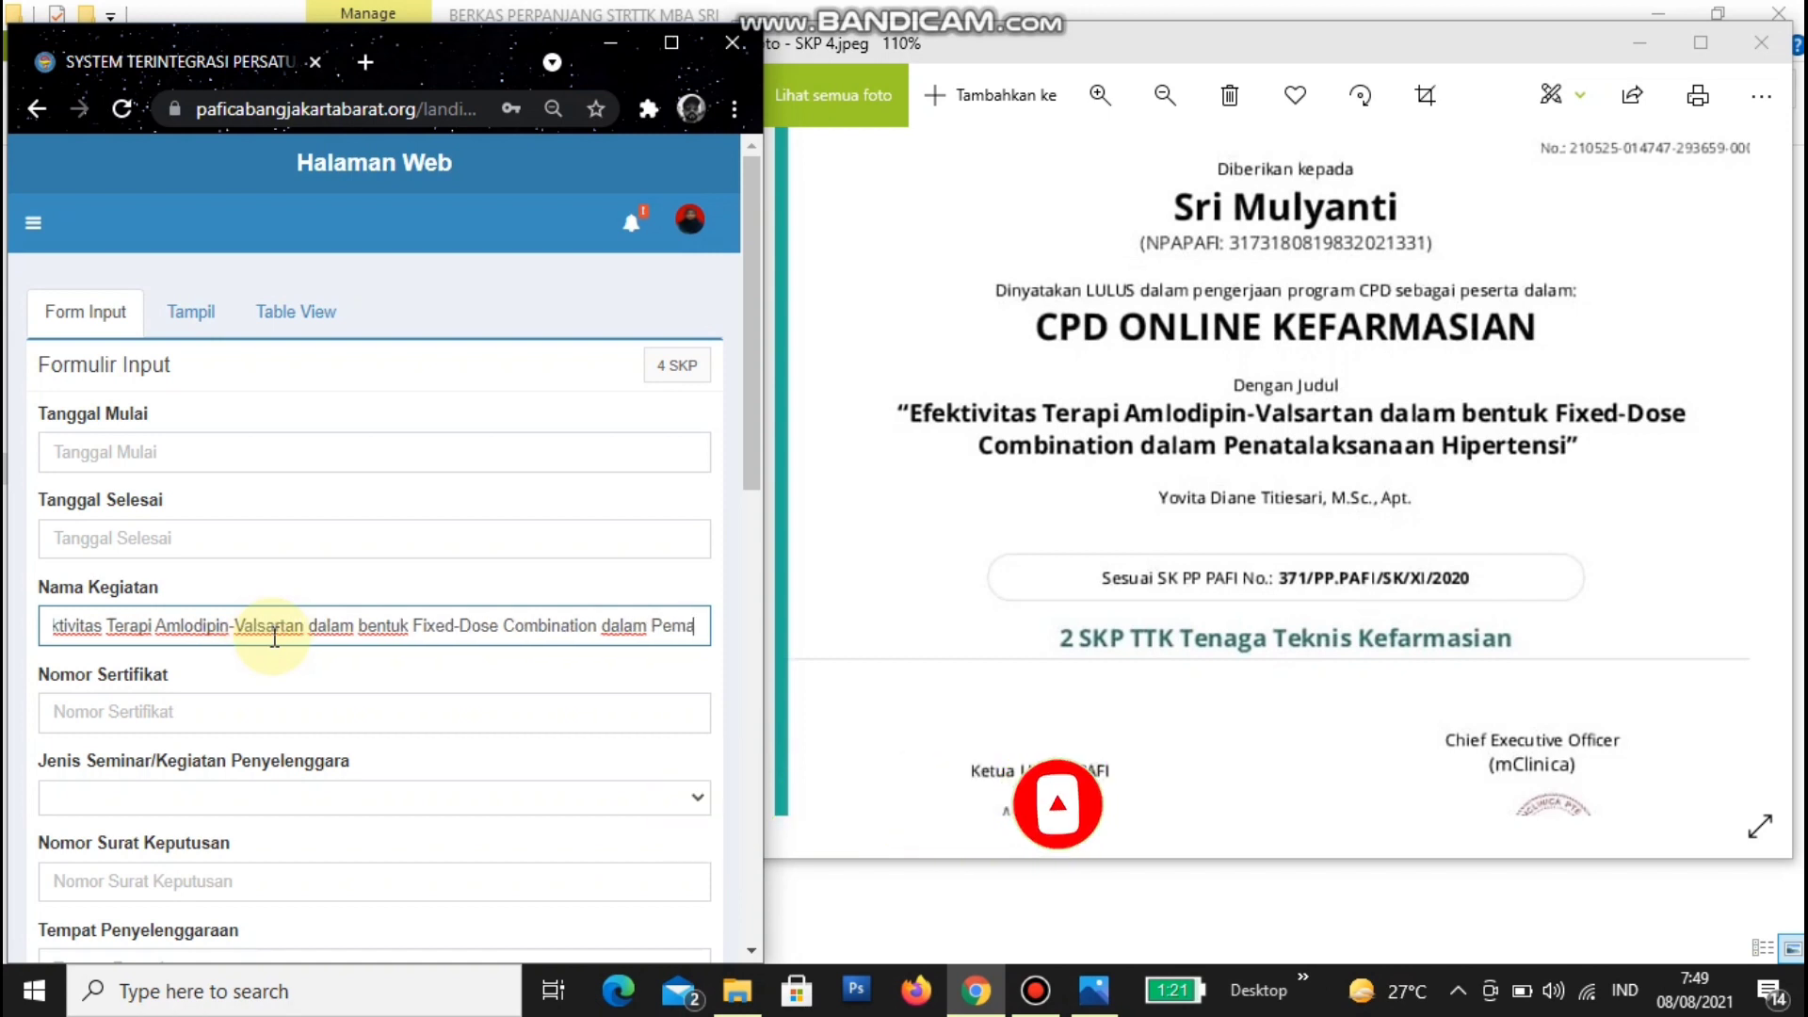
type("atala")
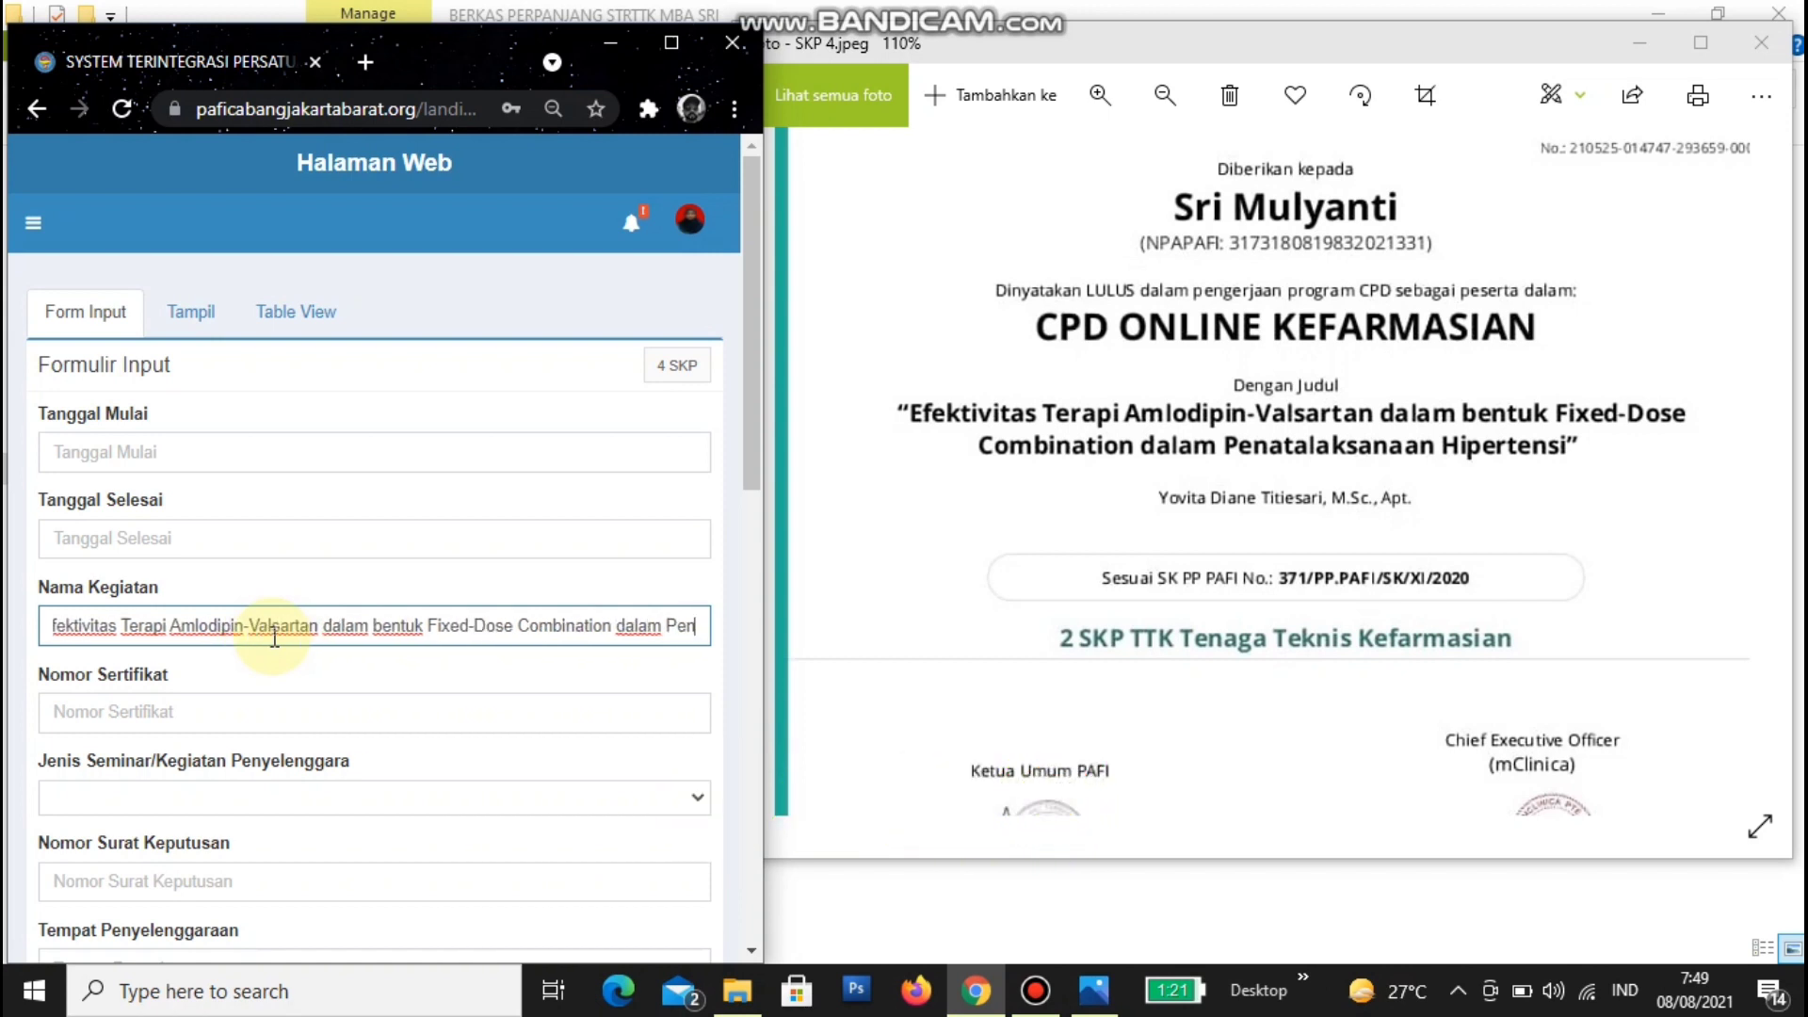
type("ksana")
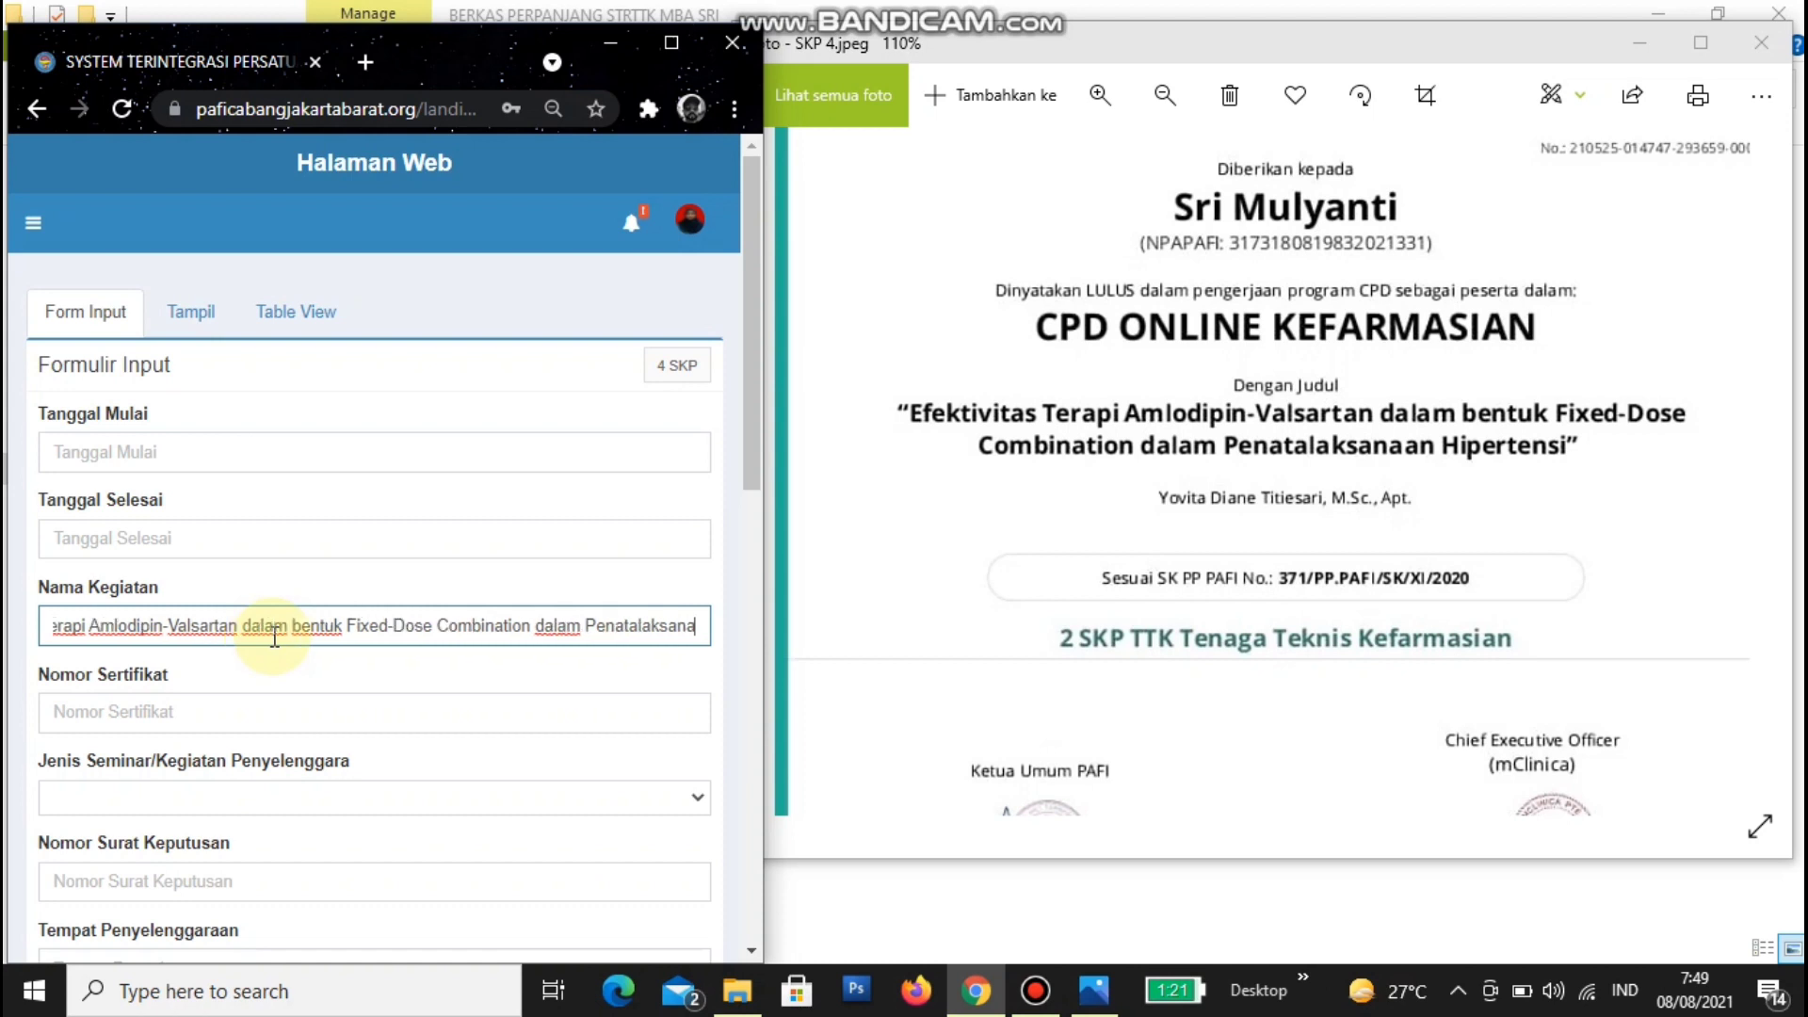
type("an Hi")
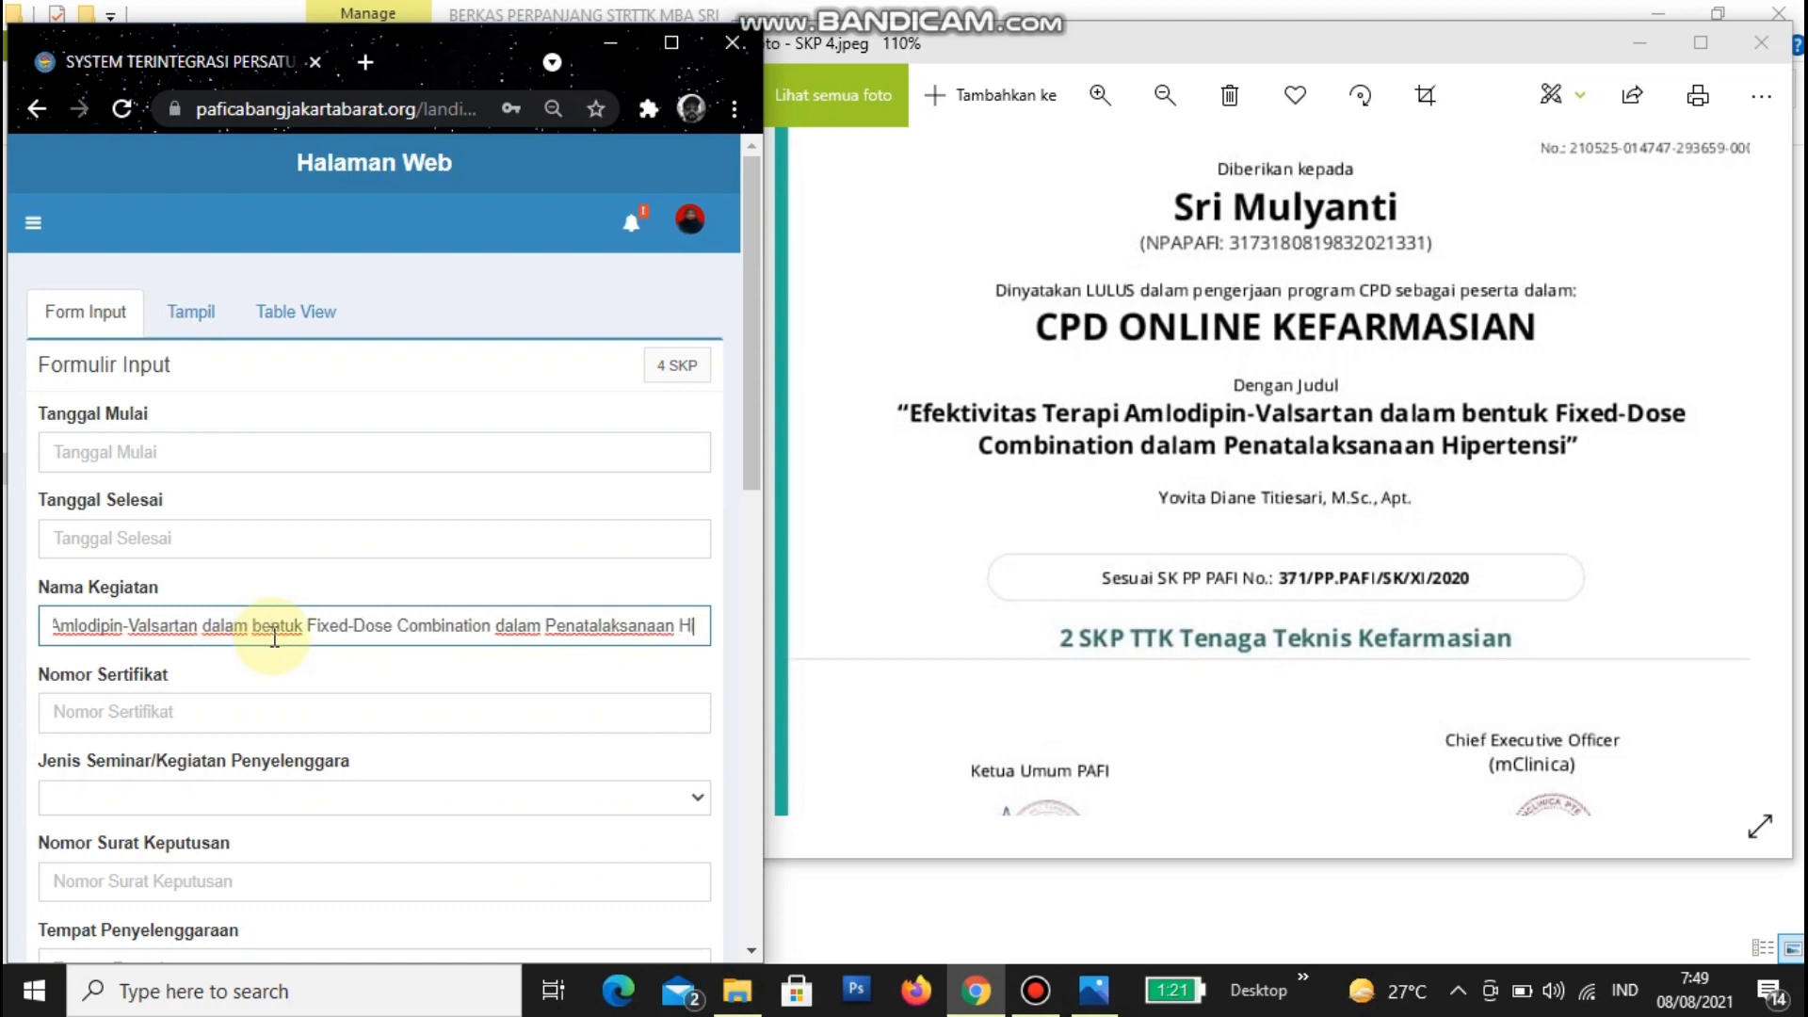
type("pertens")
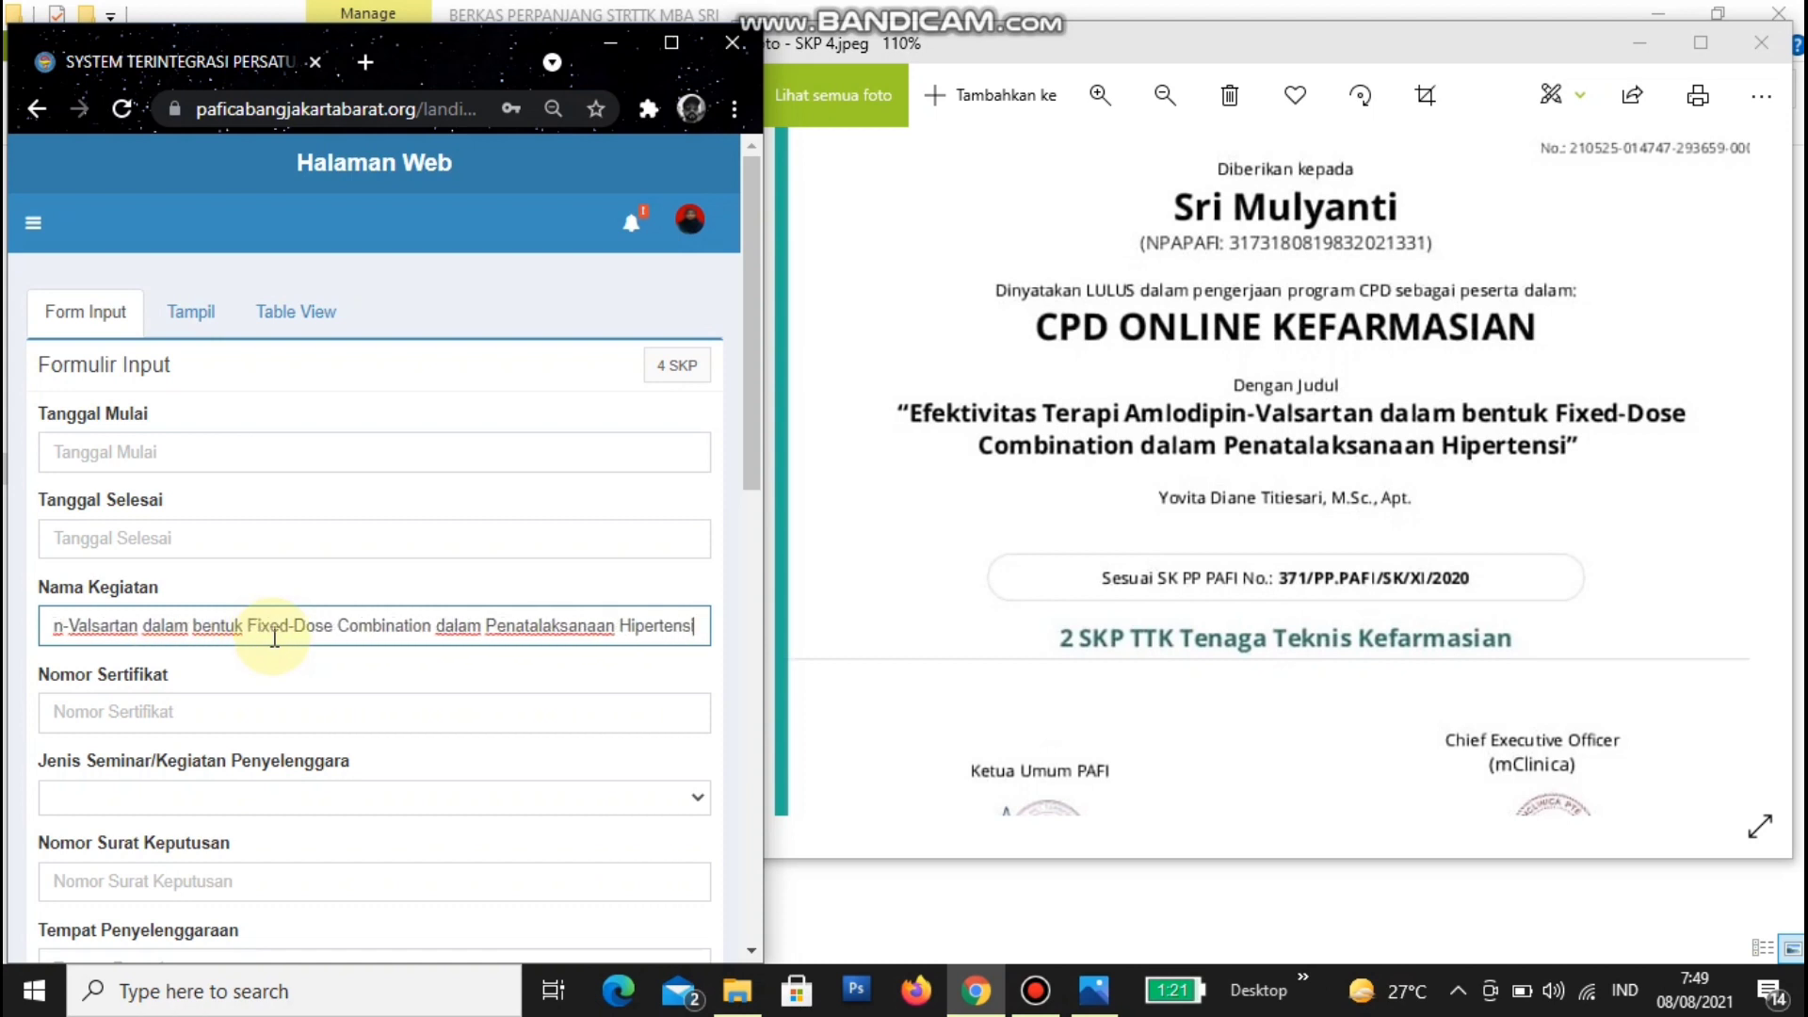
type("i")
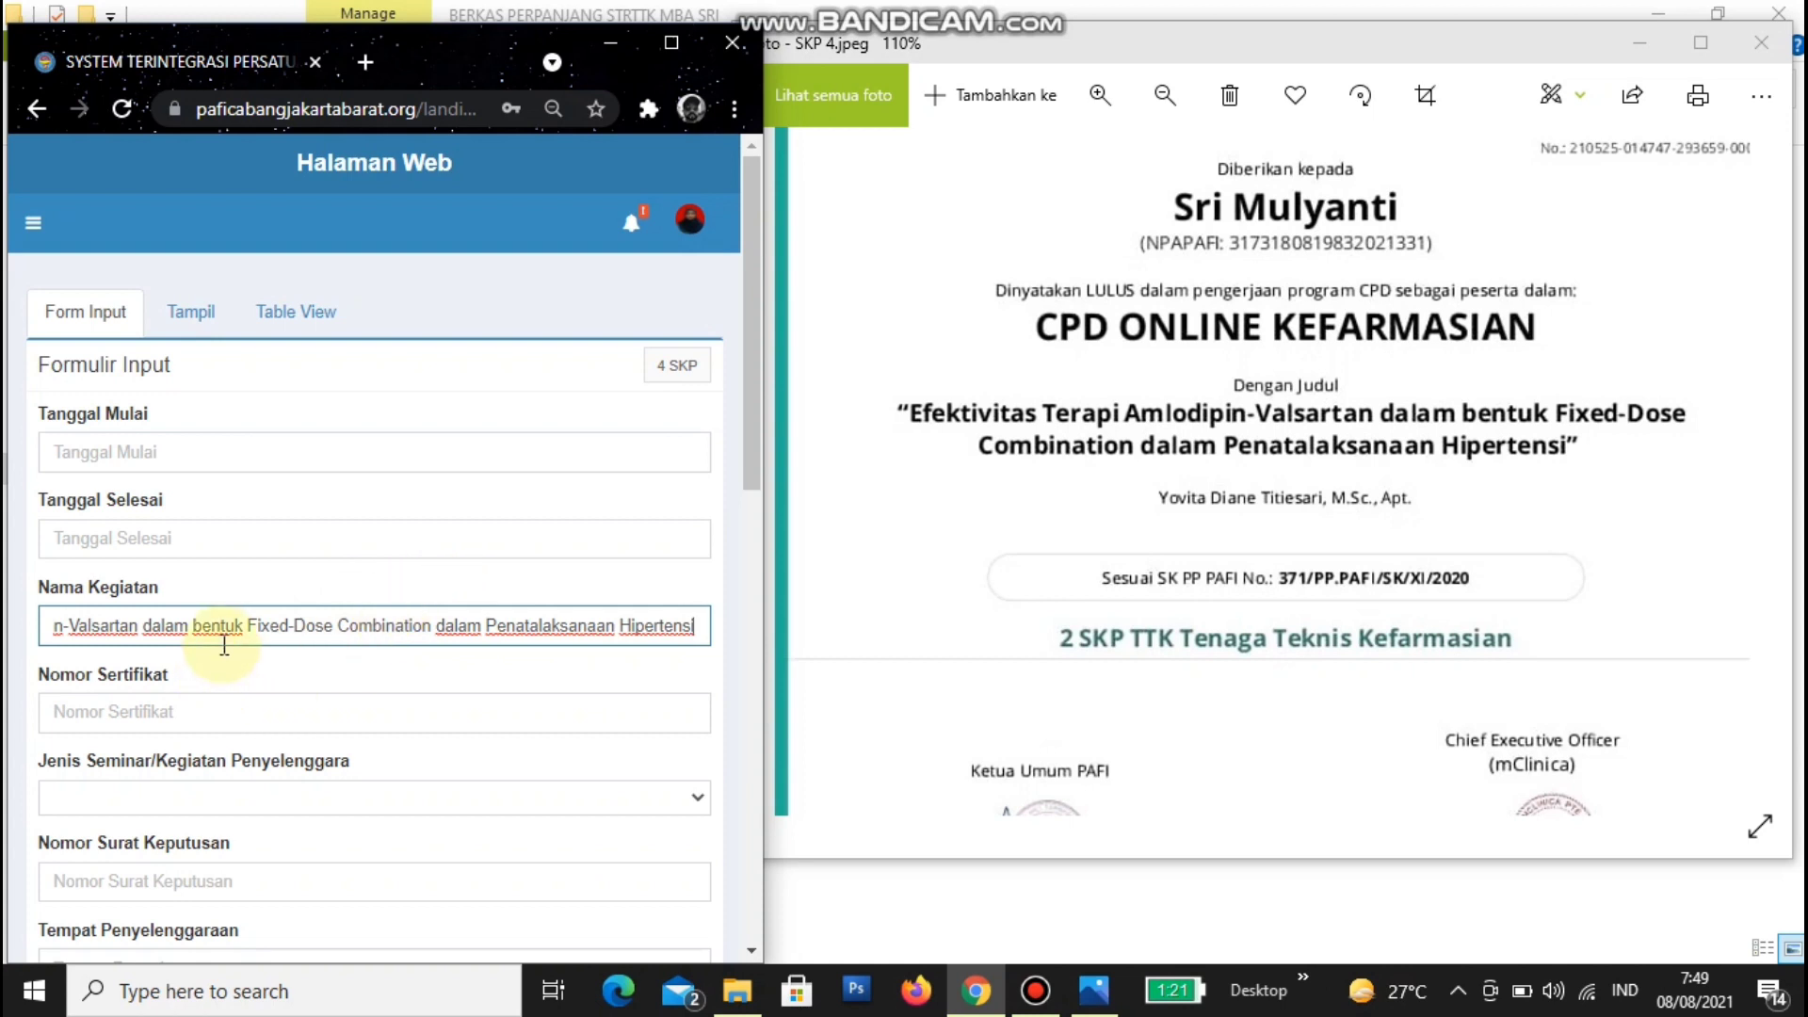
key("Home")
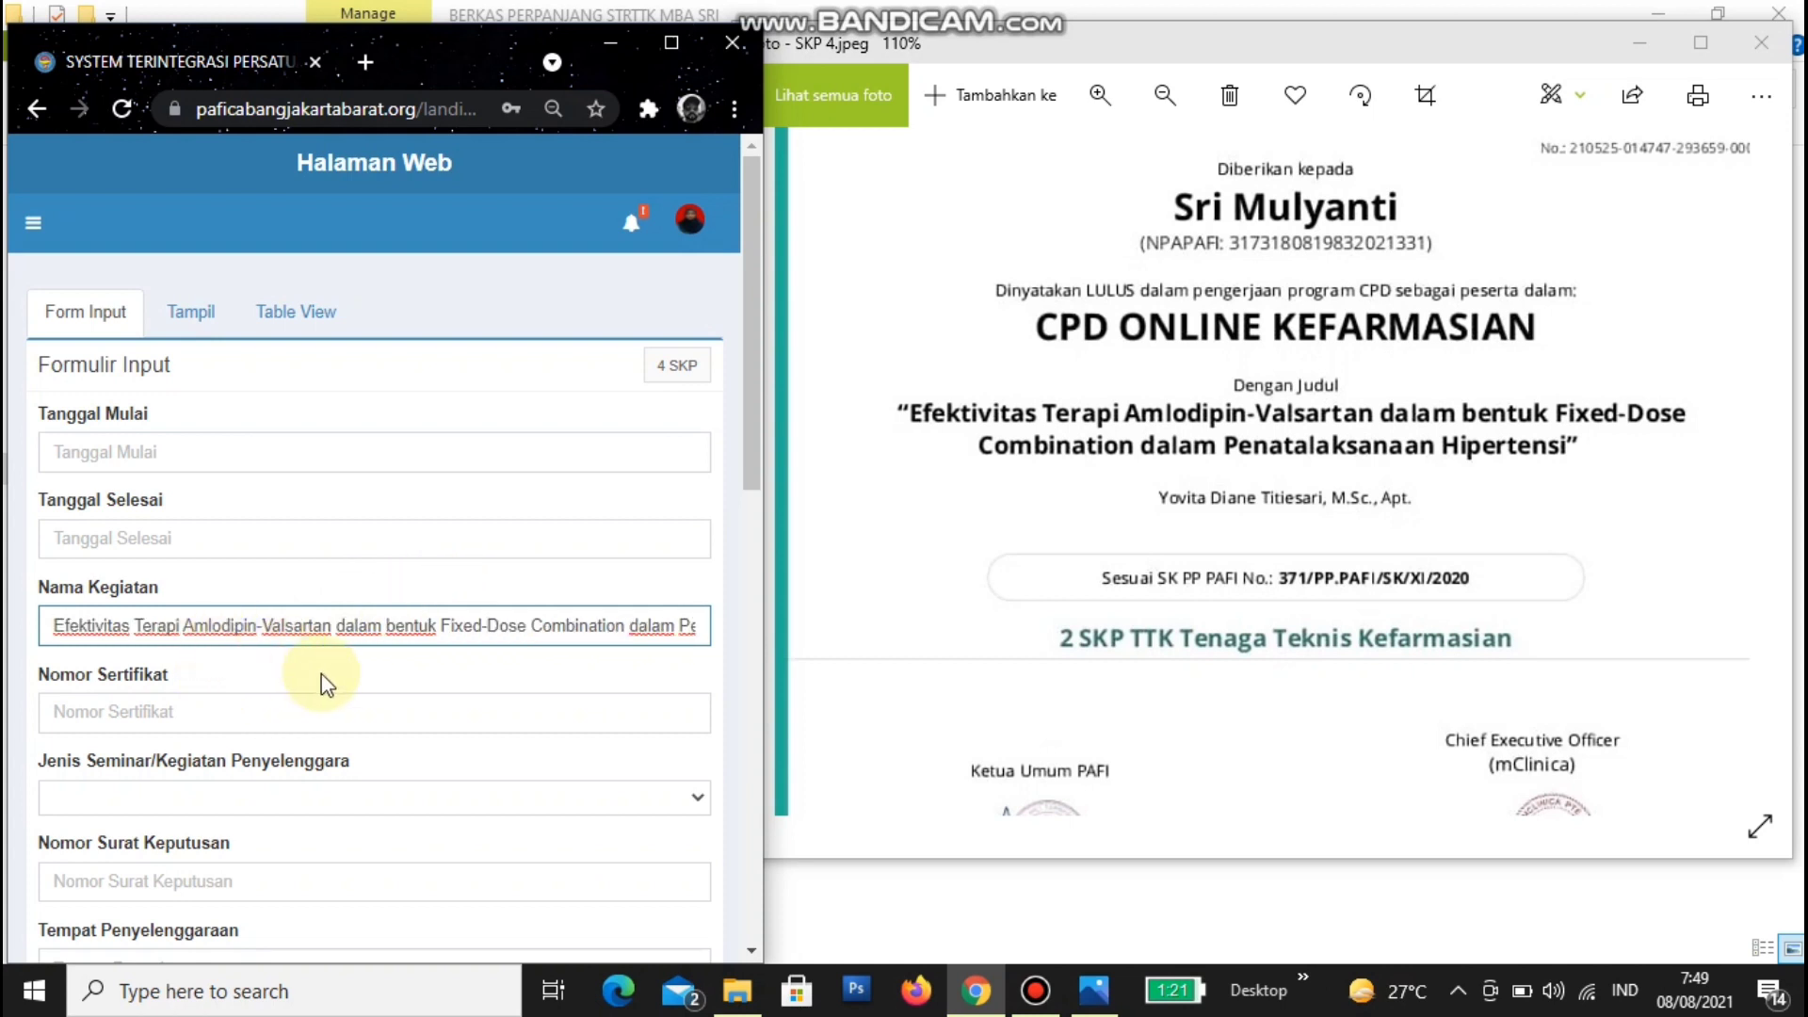
- Read the certificate number off the SKP 4 image and enter it in Nomor Sertifikat
left_click(1583, 168)
left_click_drag(1582, 168, 1563, 218)
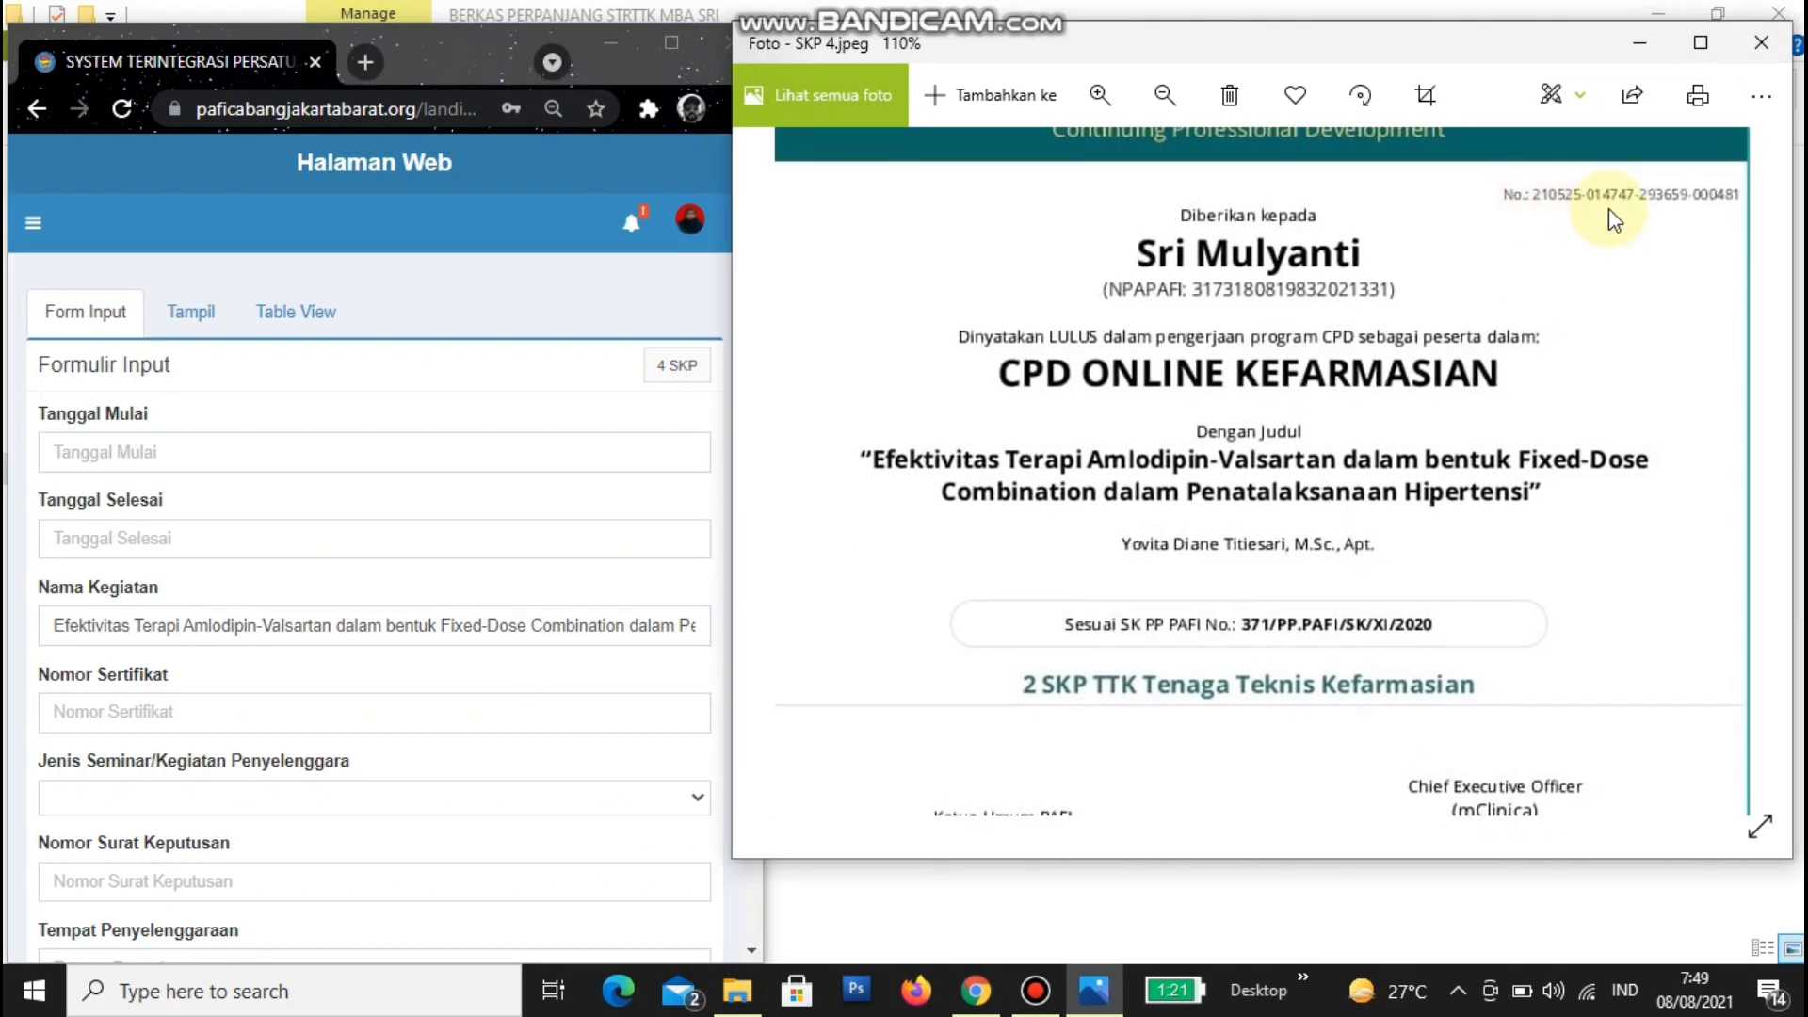
left_click(265, 706)
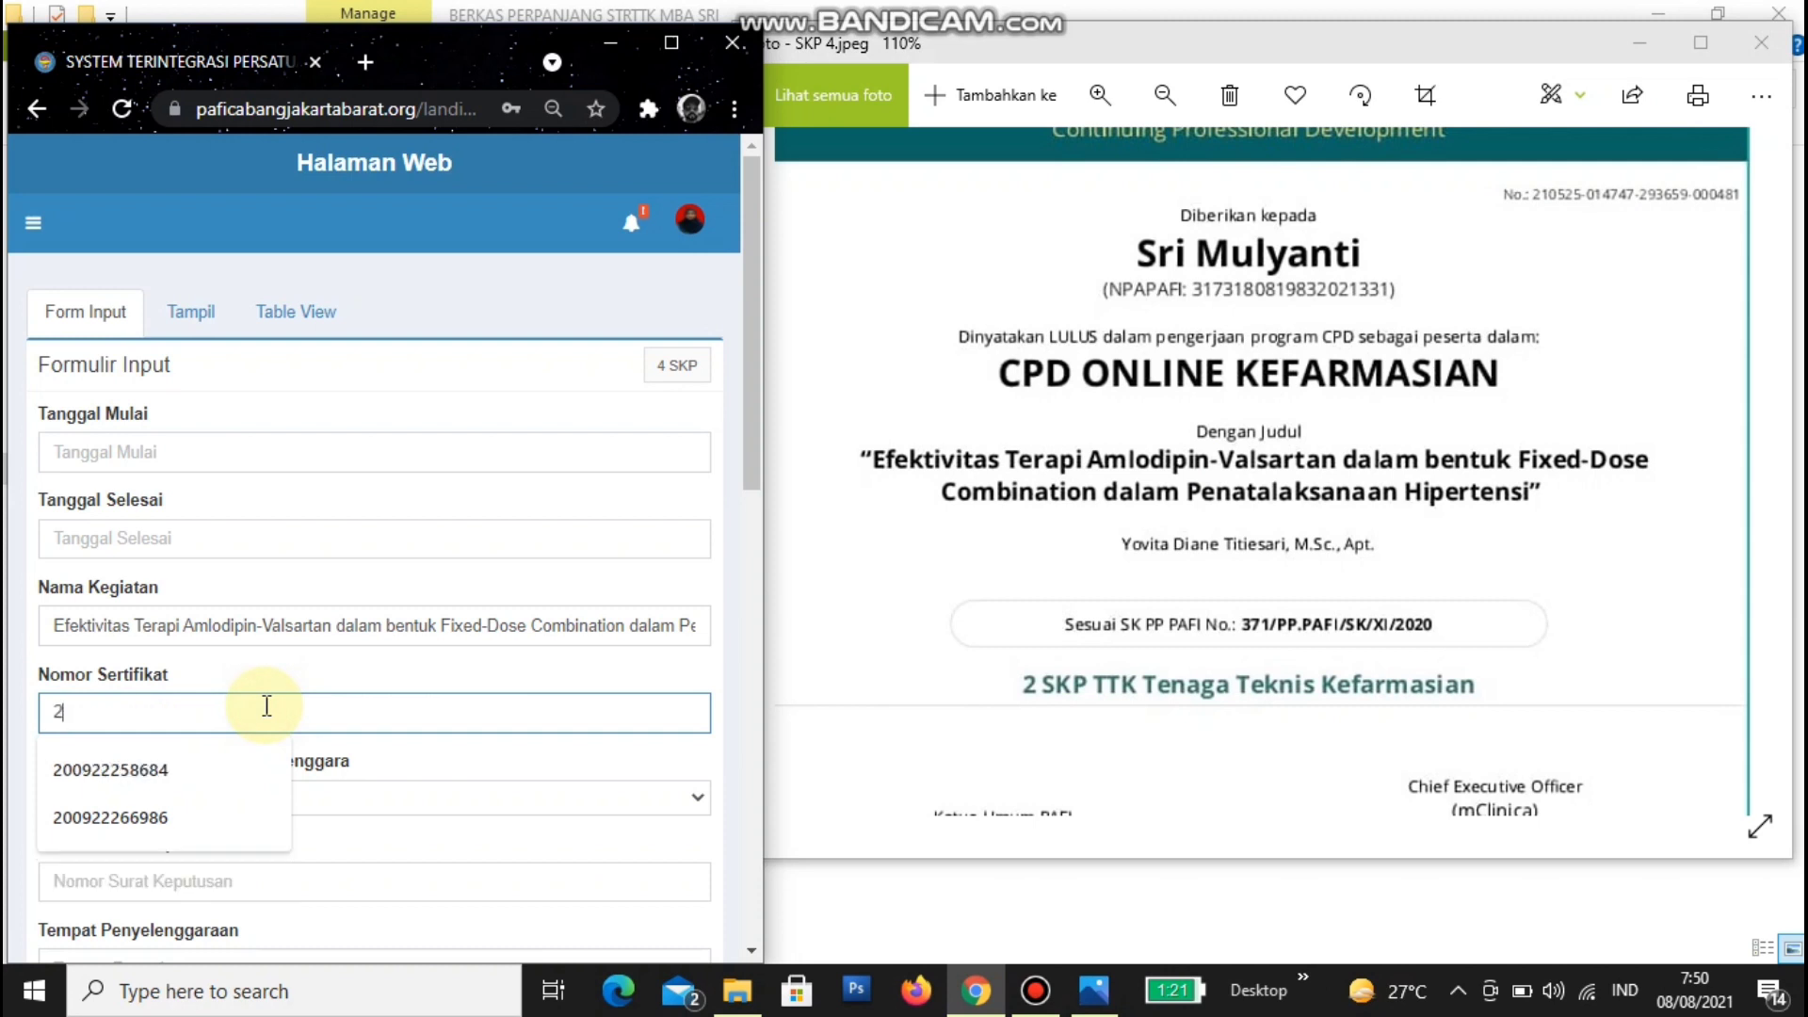
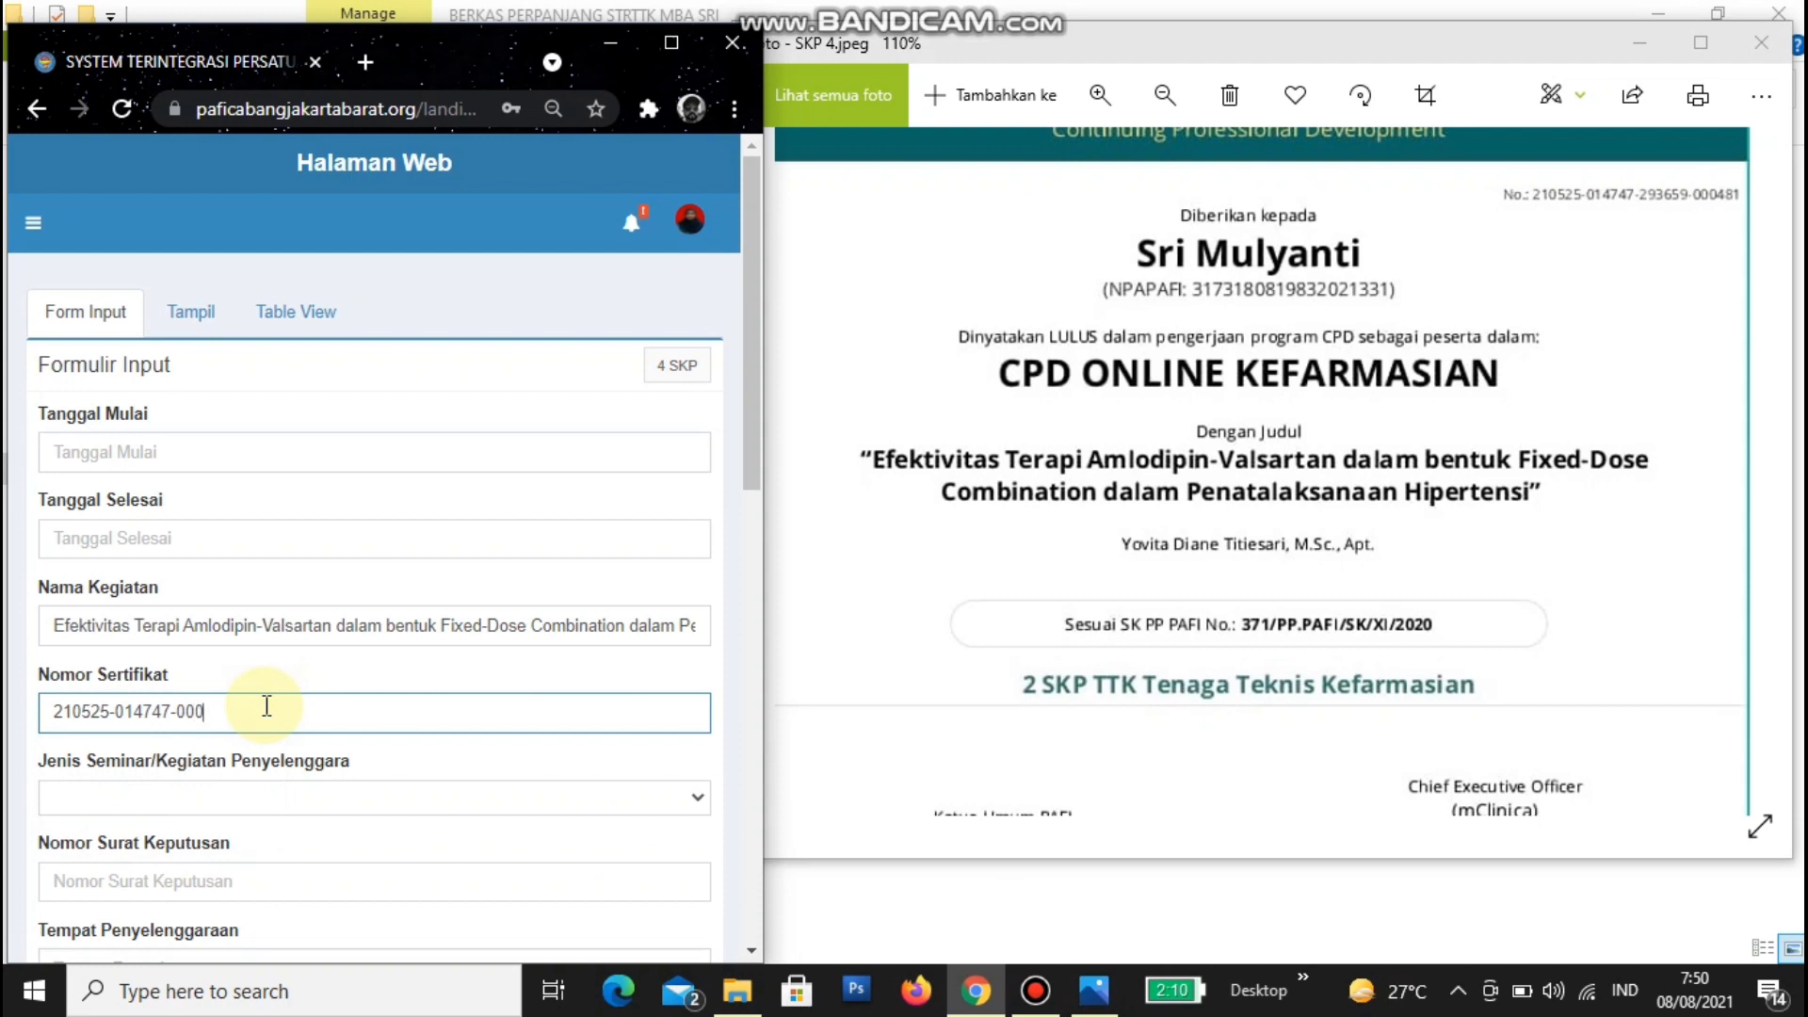
scroll(267, 706, "down", 3)
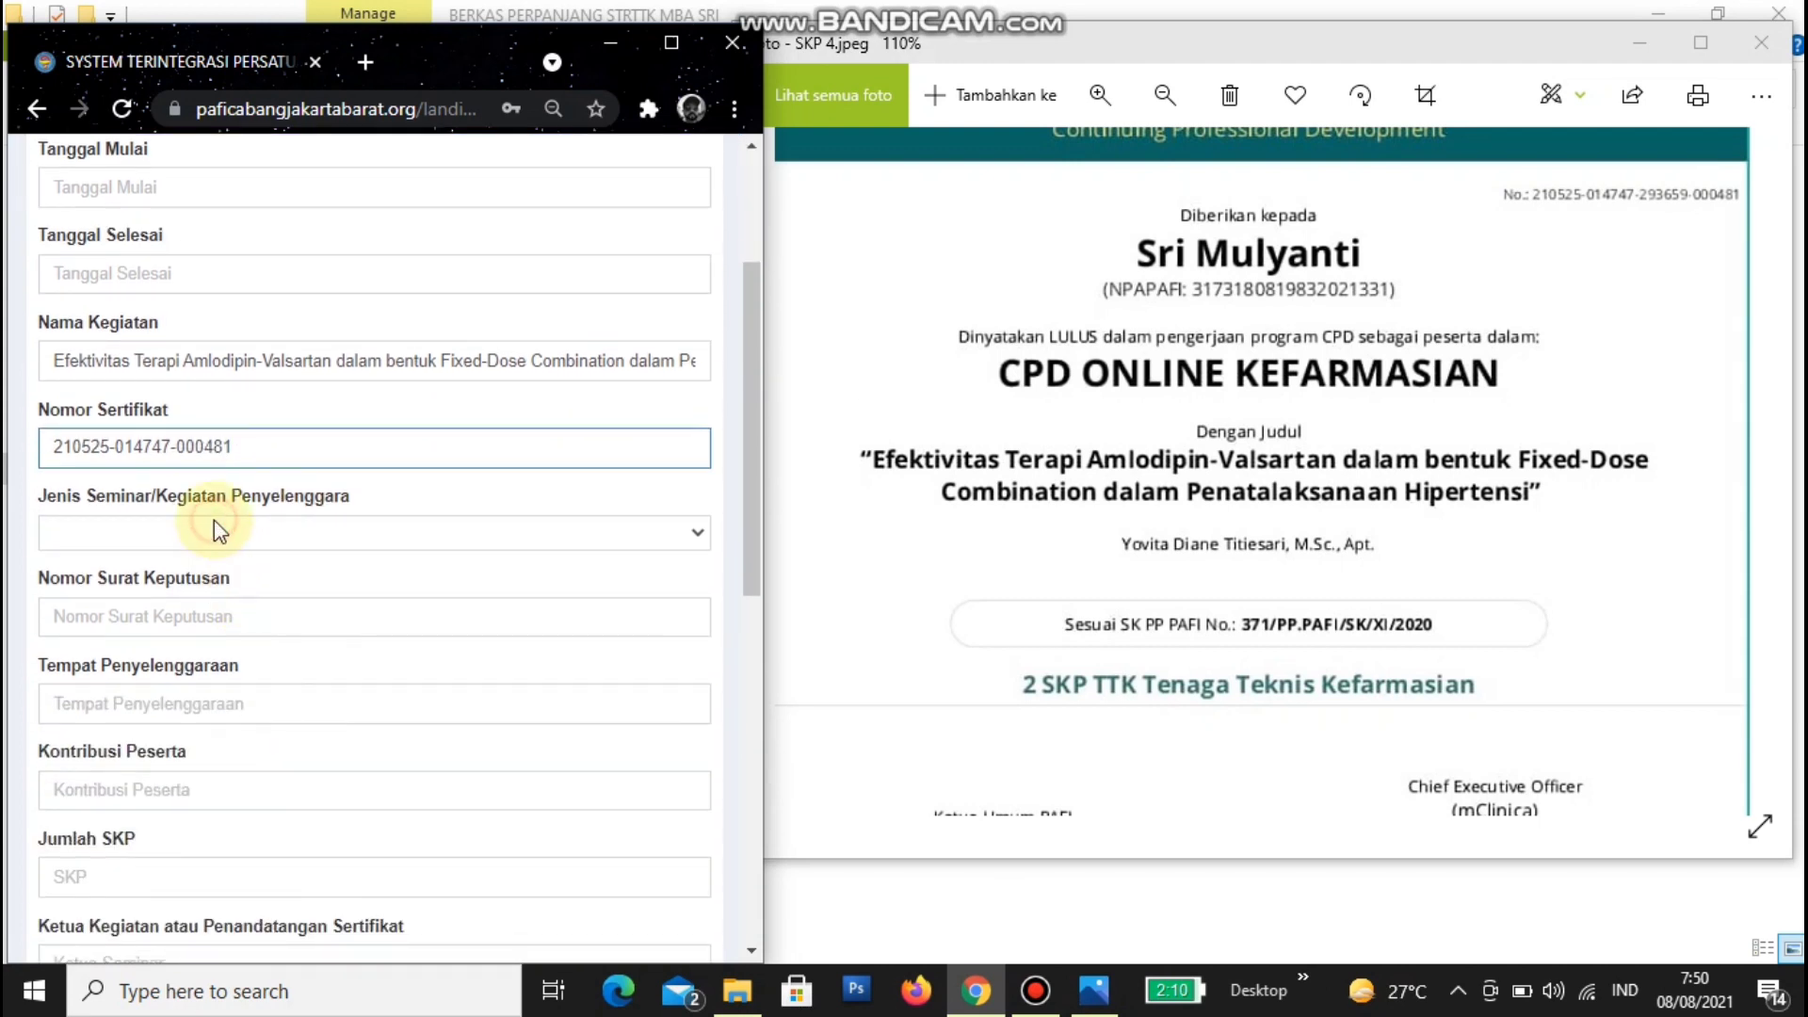
- Set Jenis Seminar to 'Penyelenggara Seminar PP dengan SK PP' and enter decree 371/PP.PAFI/SK/XI/2020
left_click(218, 529)
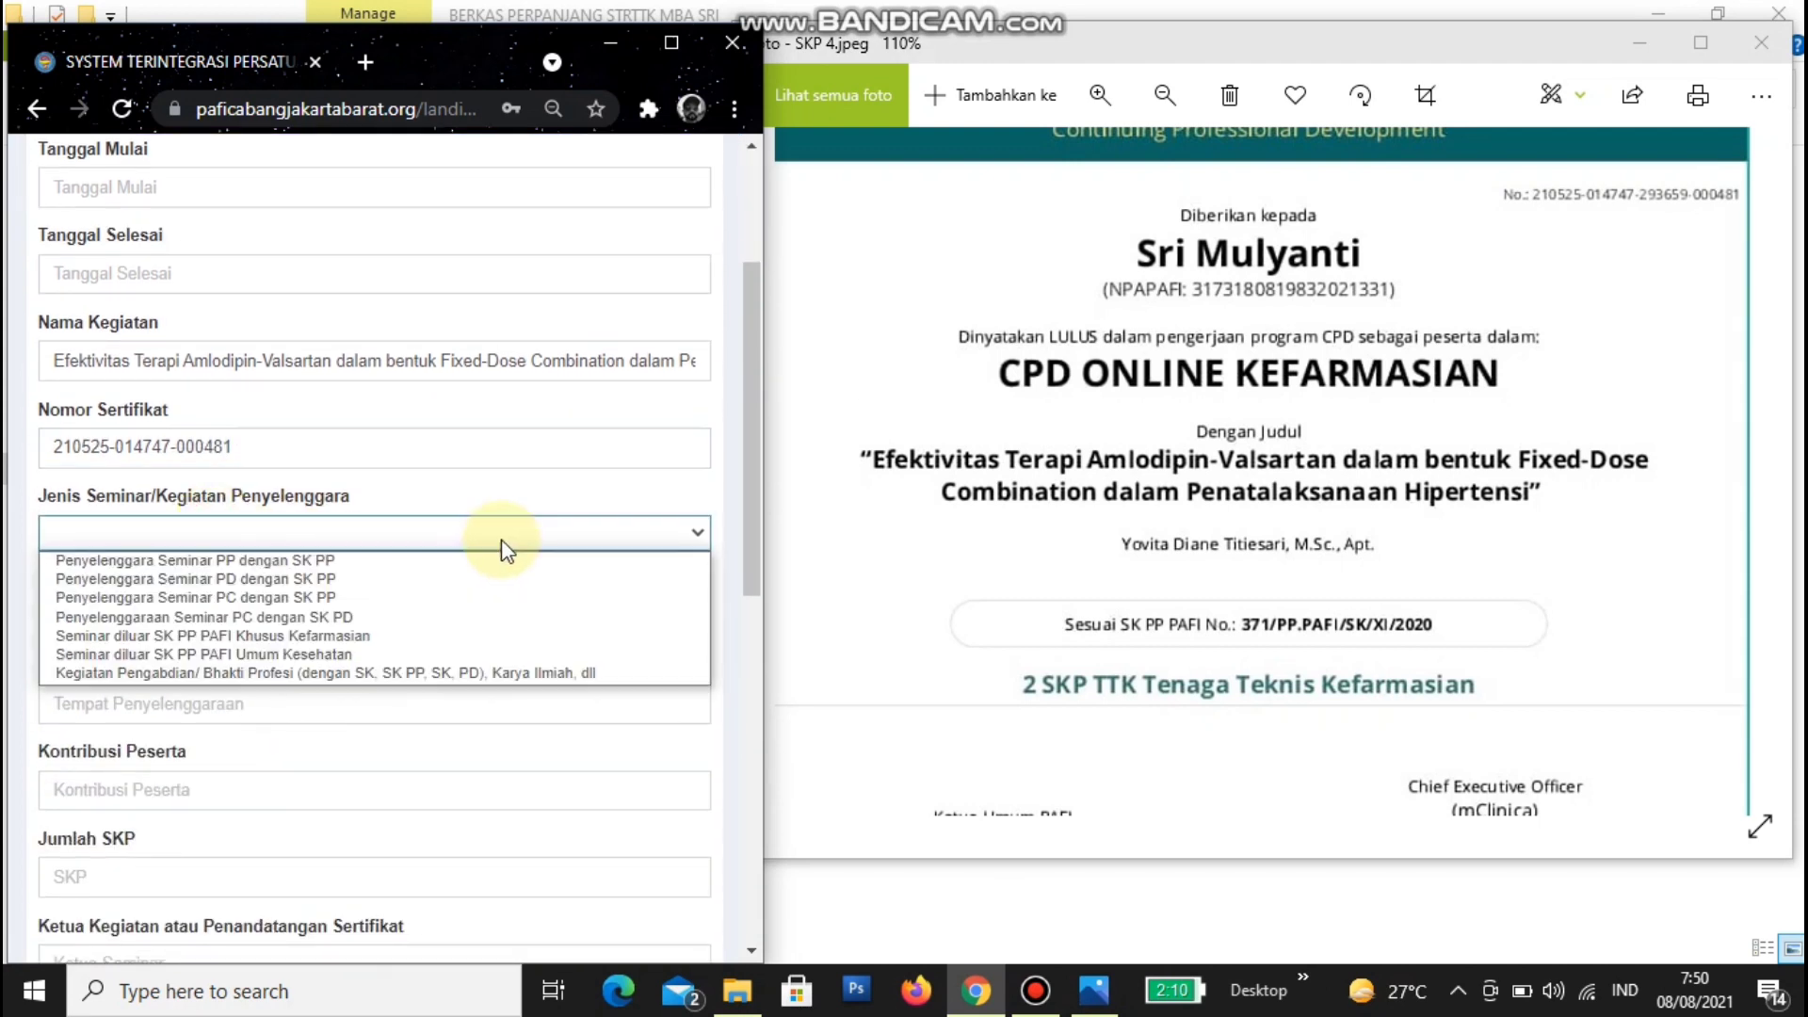
left_click(419, 565)
left_click(361, 620)
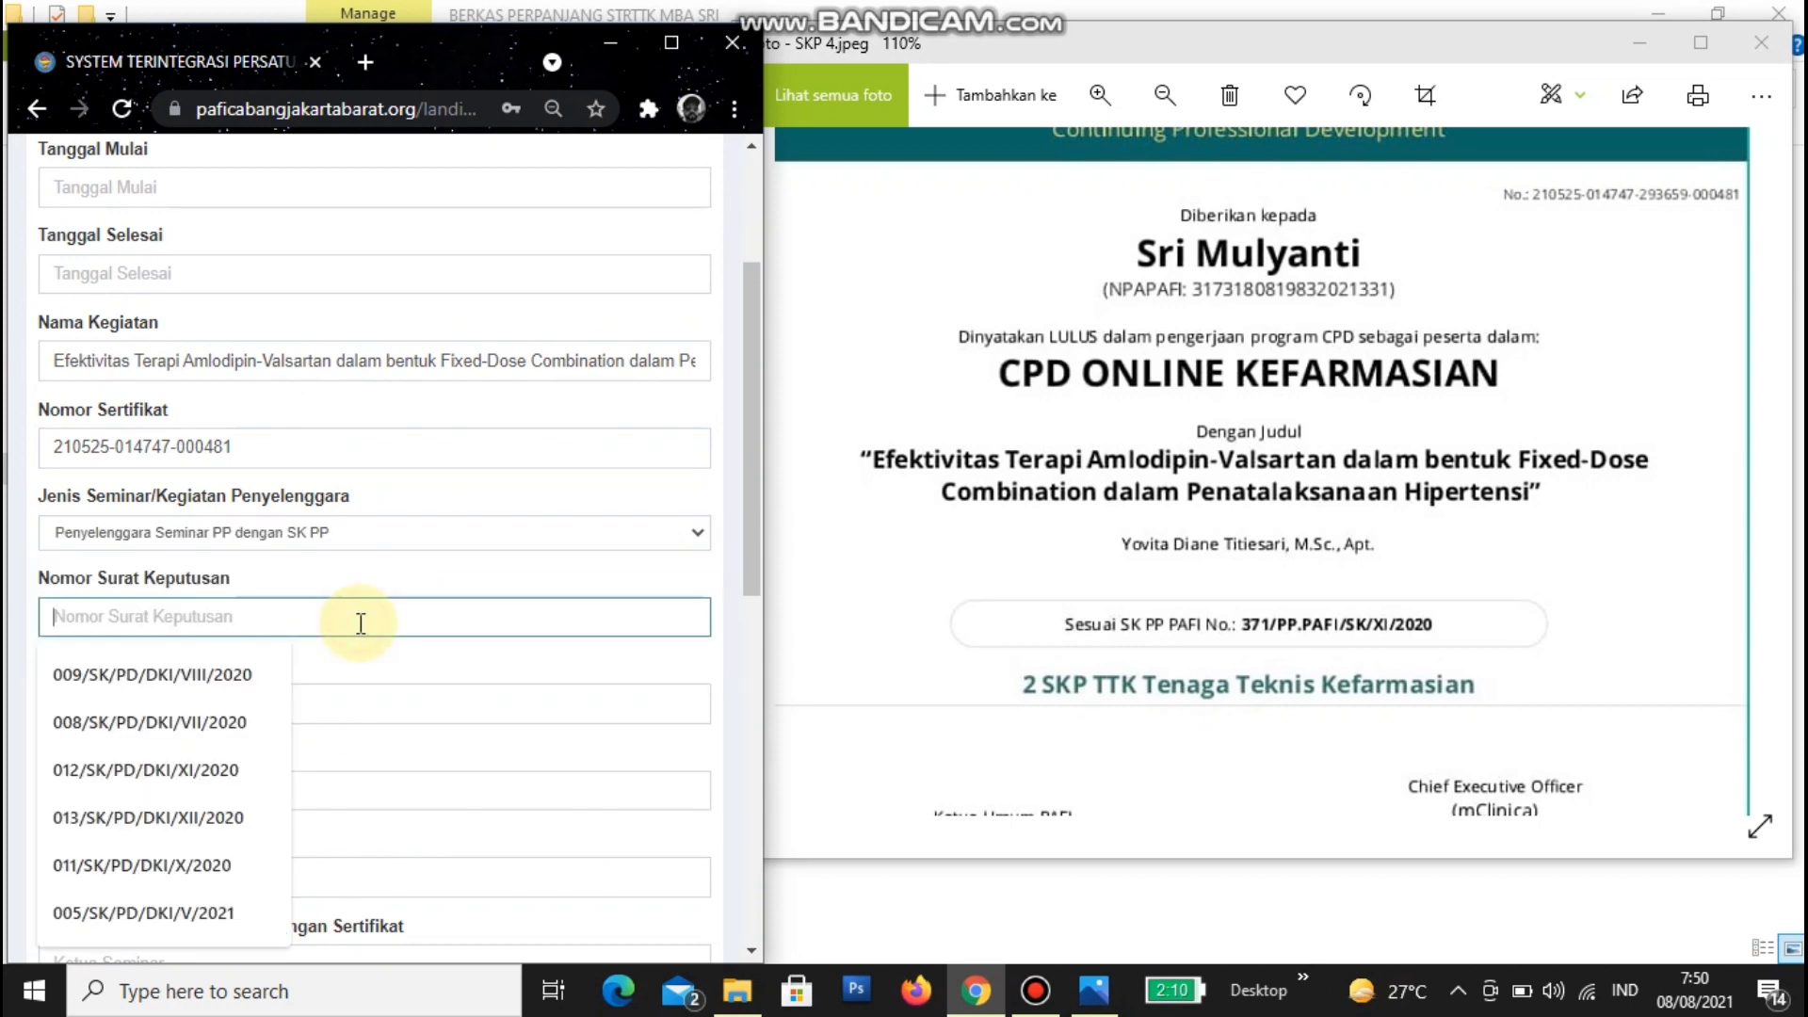
left_click(1268, 630)
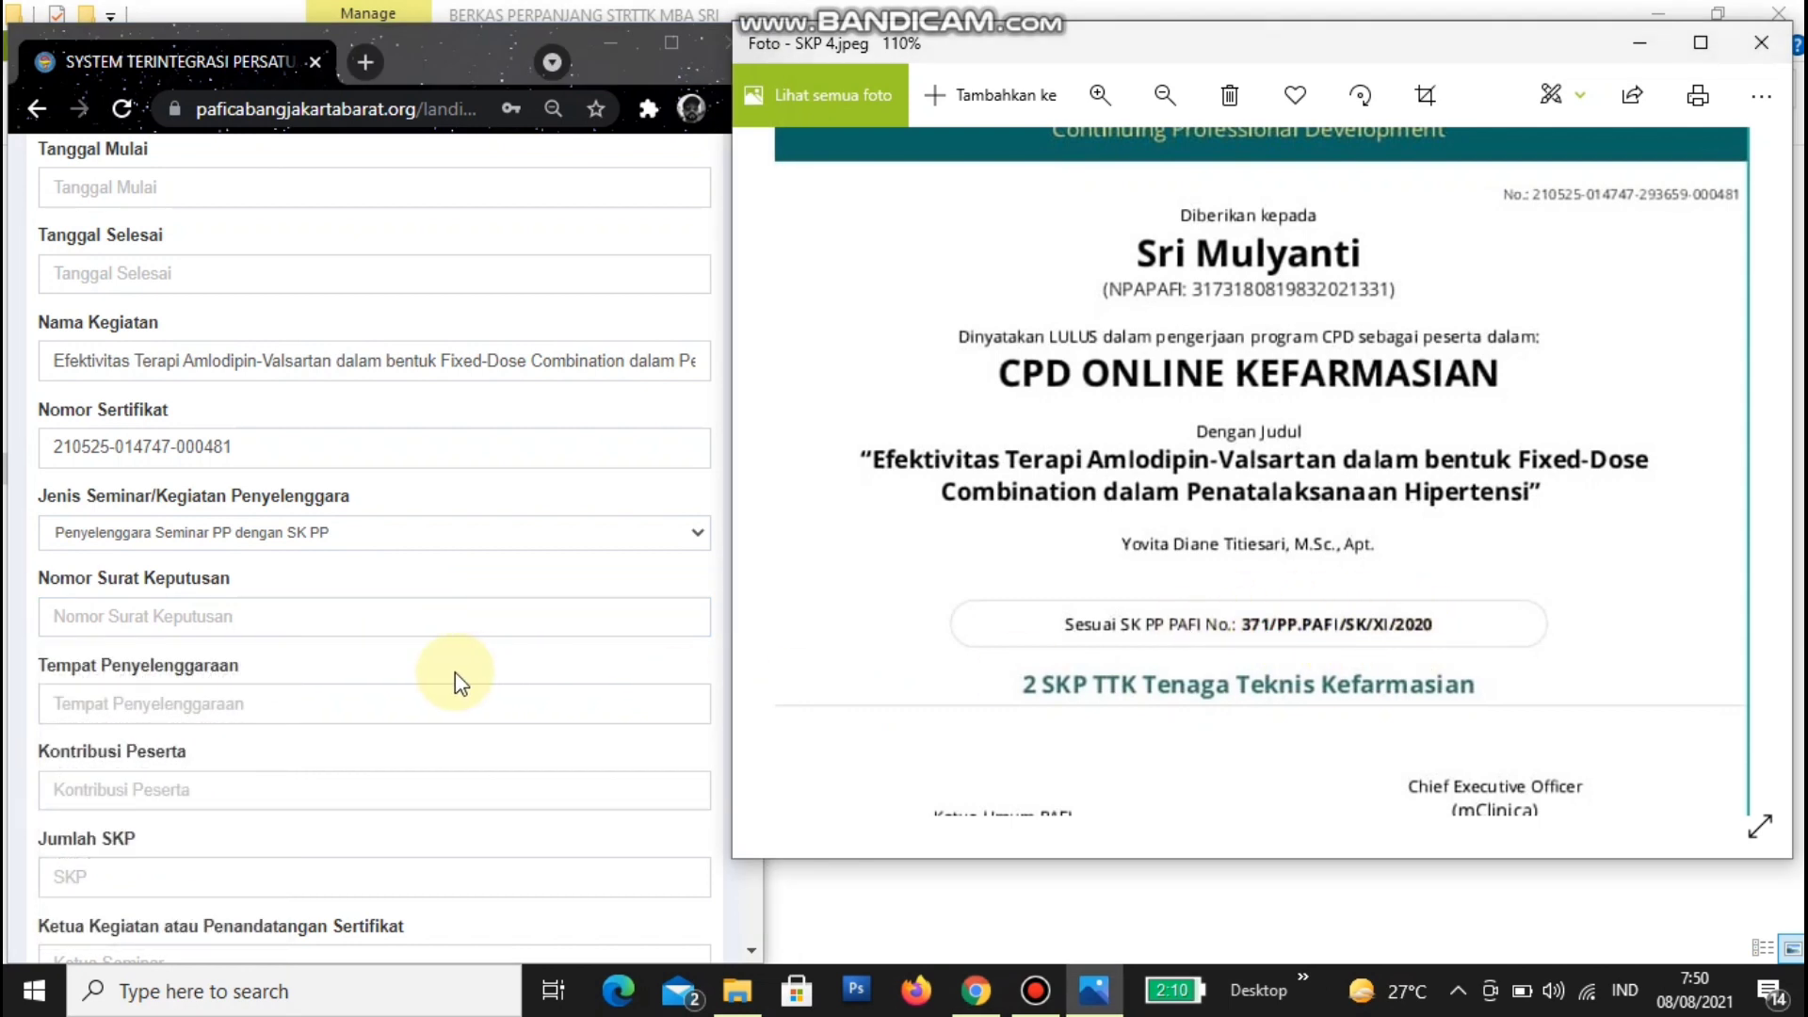
left_click(274, 704)
left_click(255, 631)
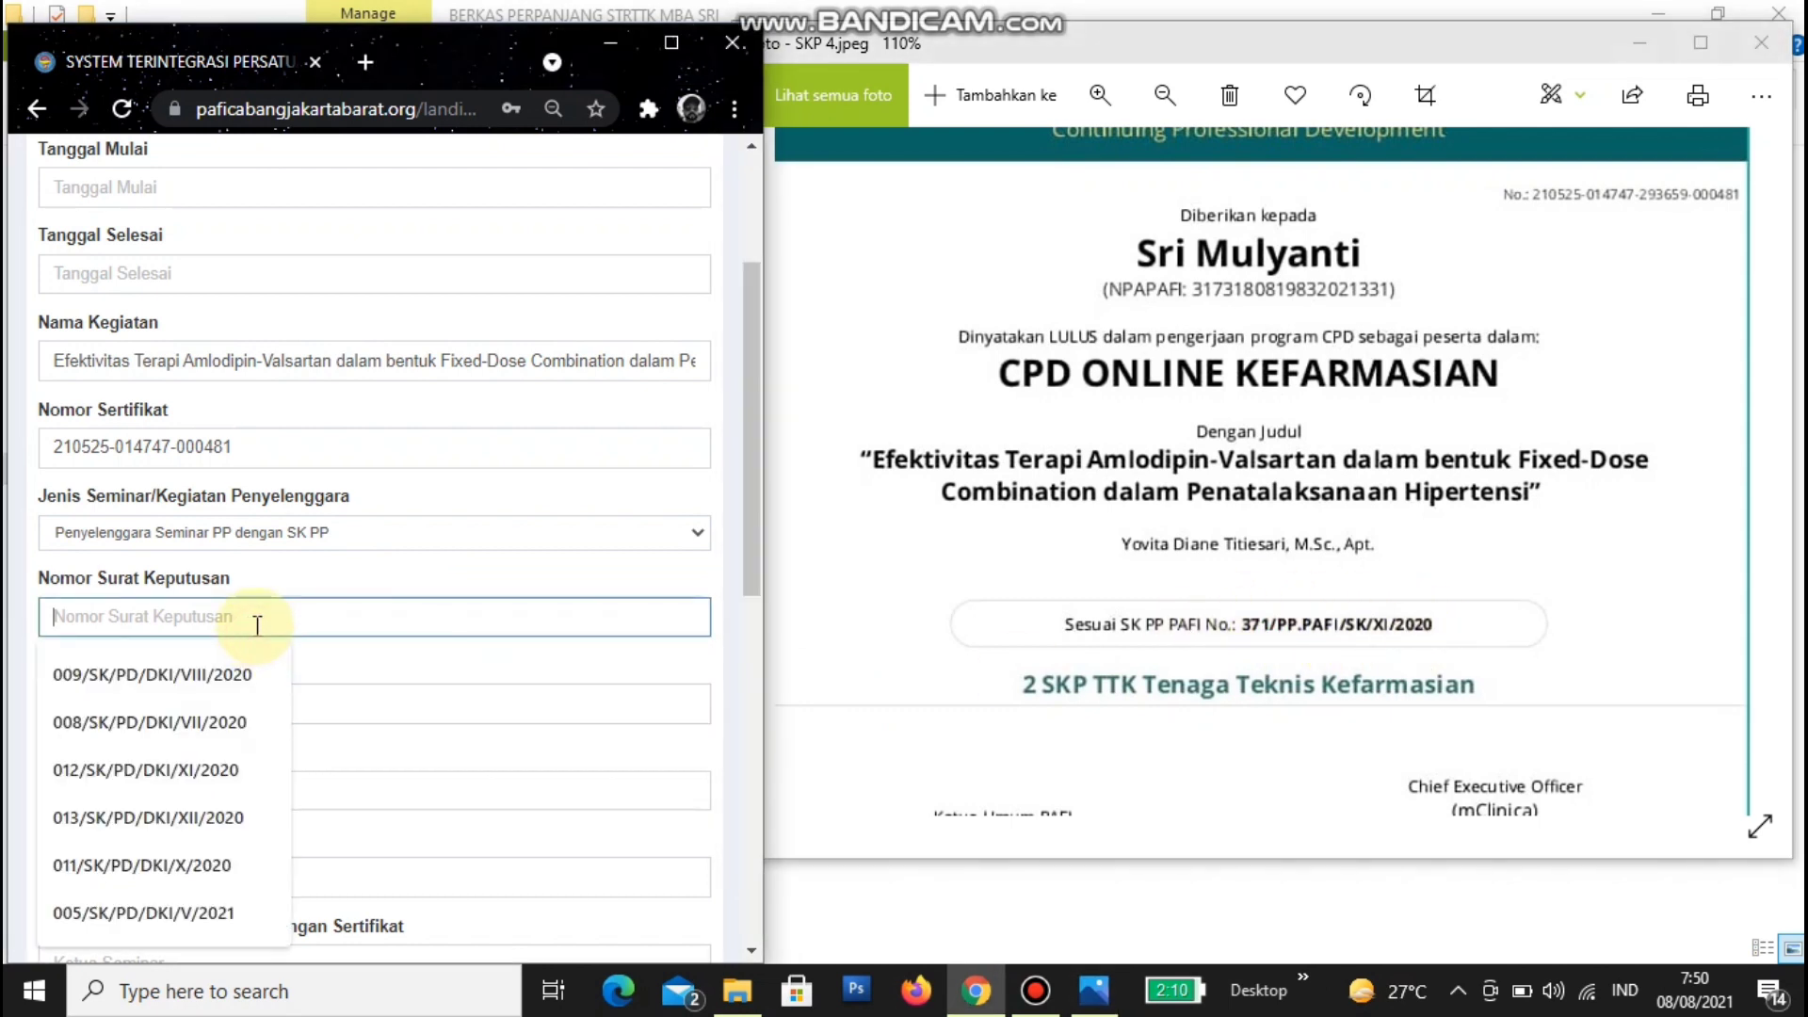
type("S")
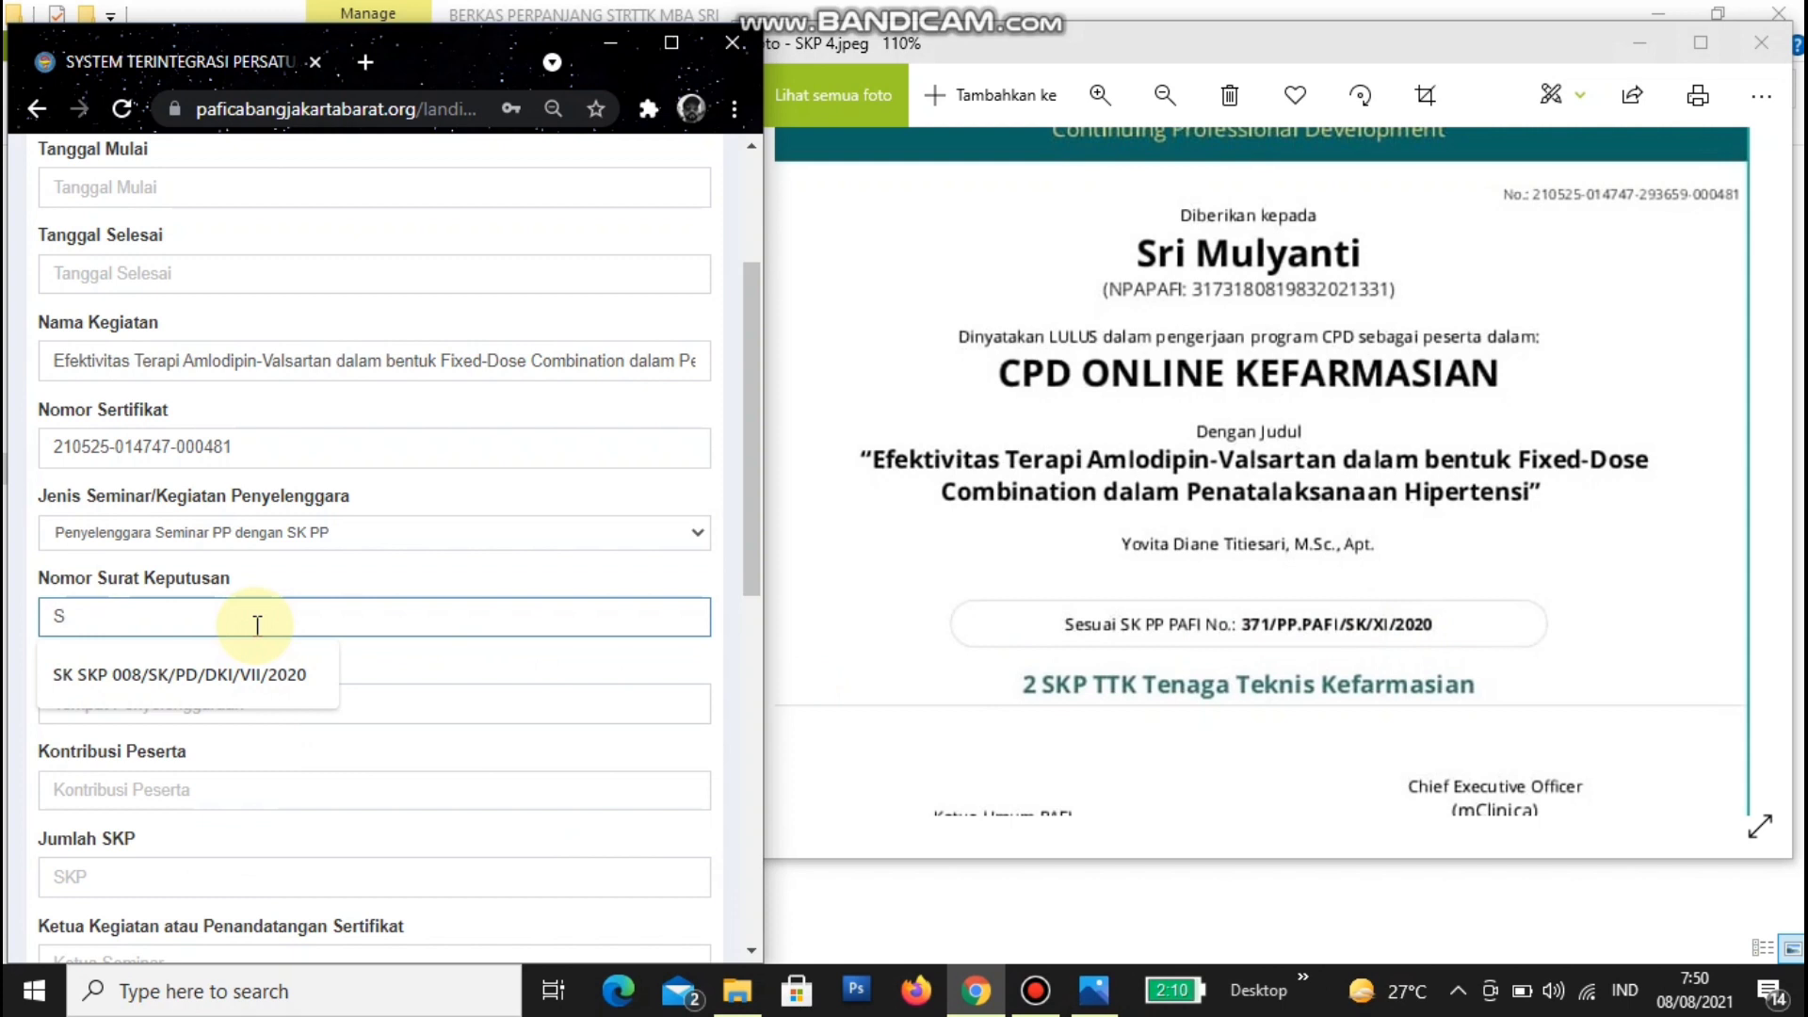
key("BackSpace")
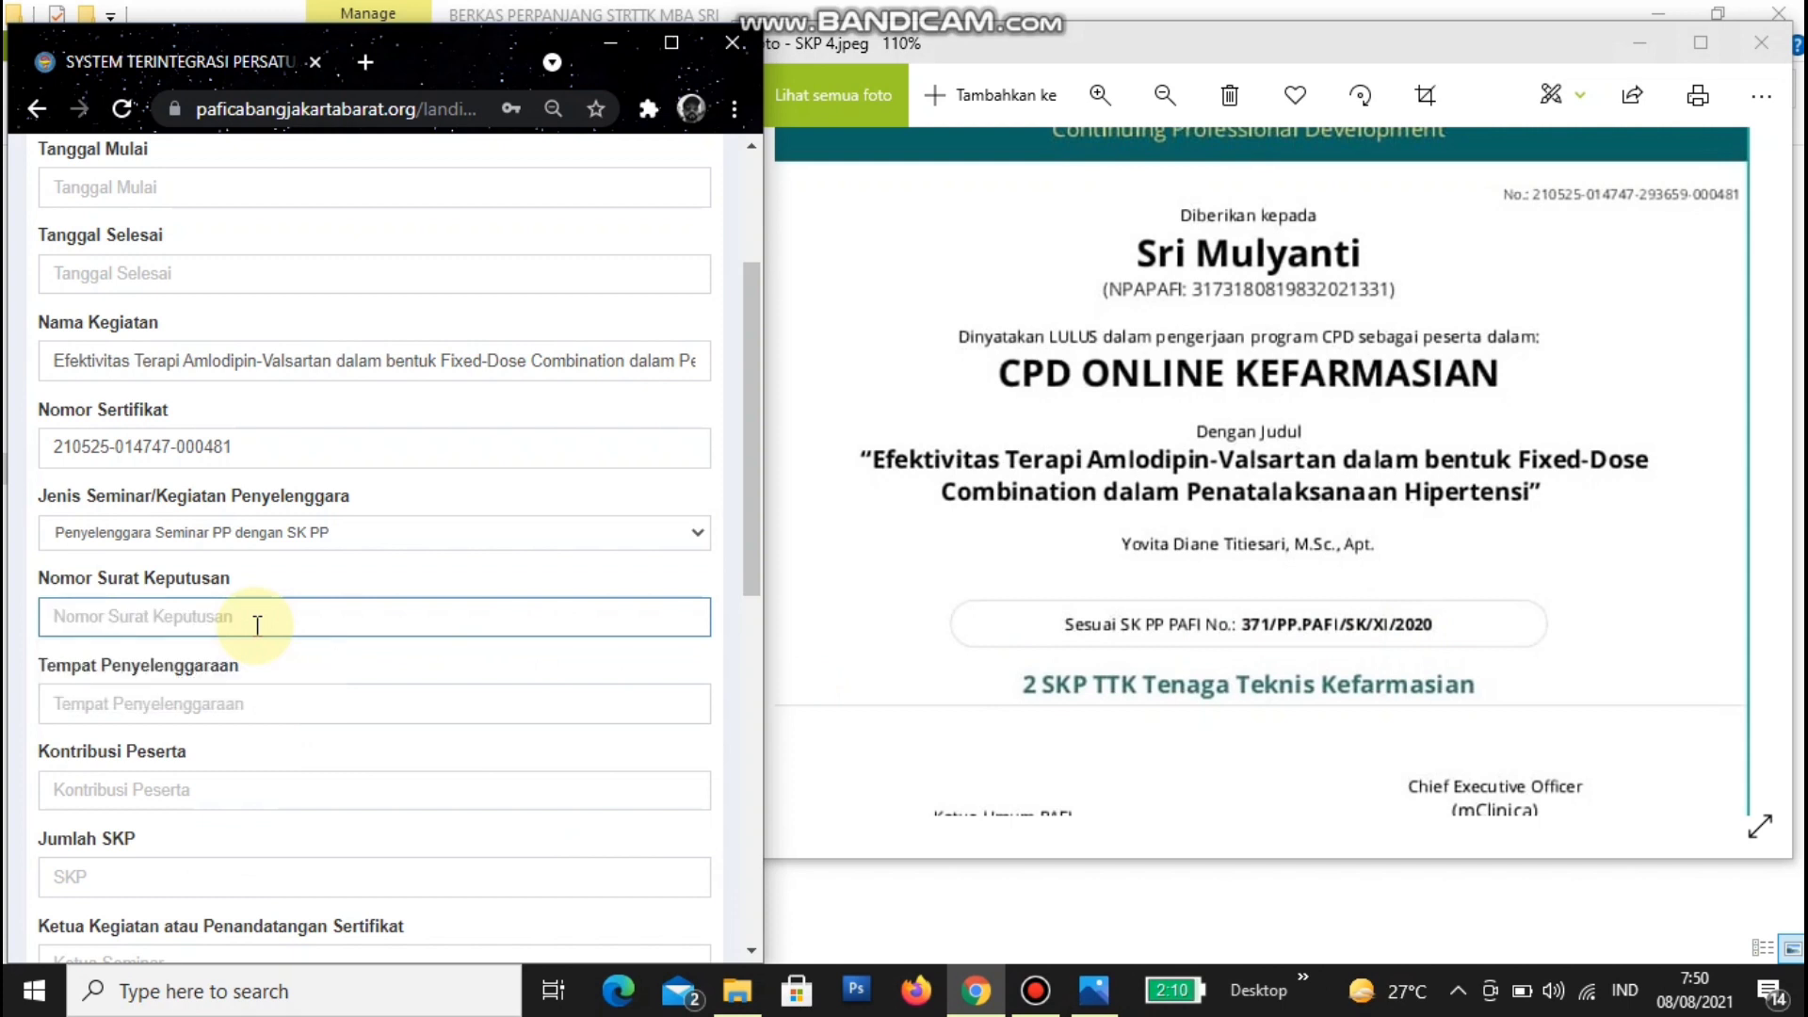
type("371")
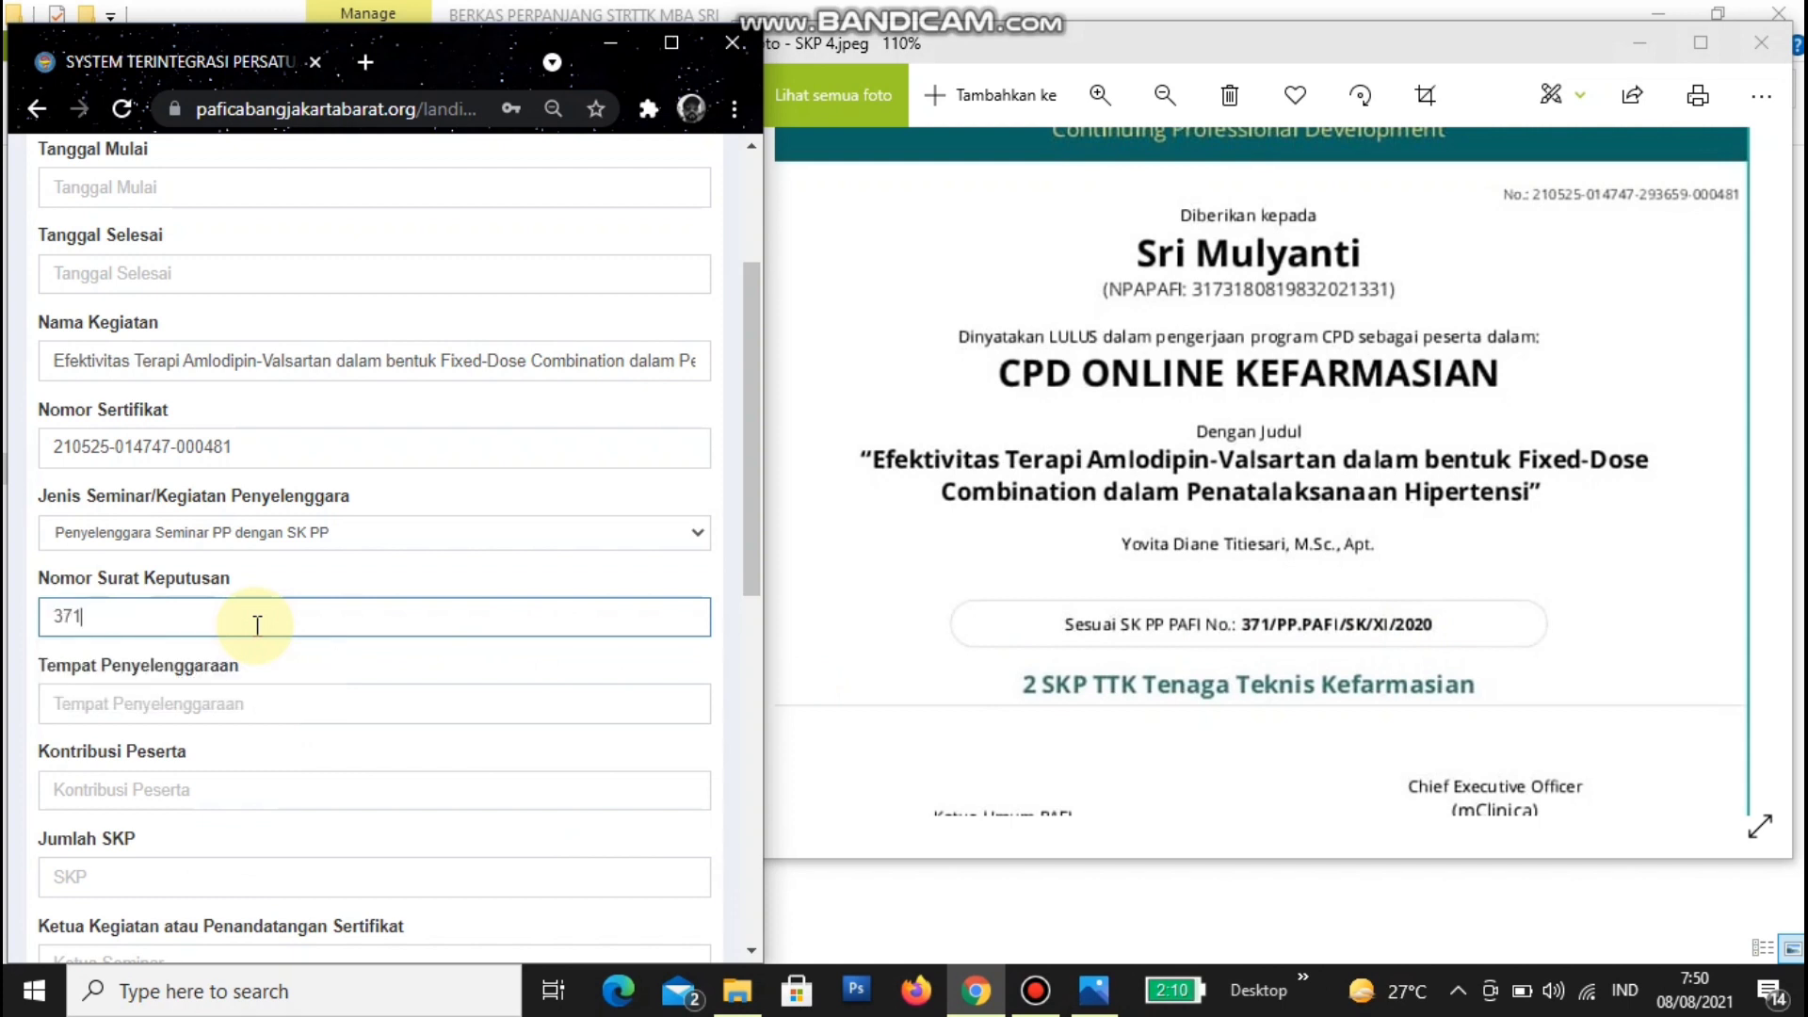
type("/PP.PAFI/SK/XI")
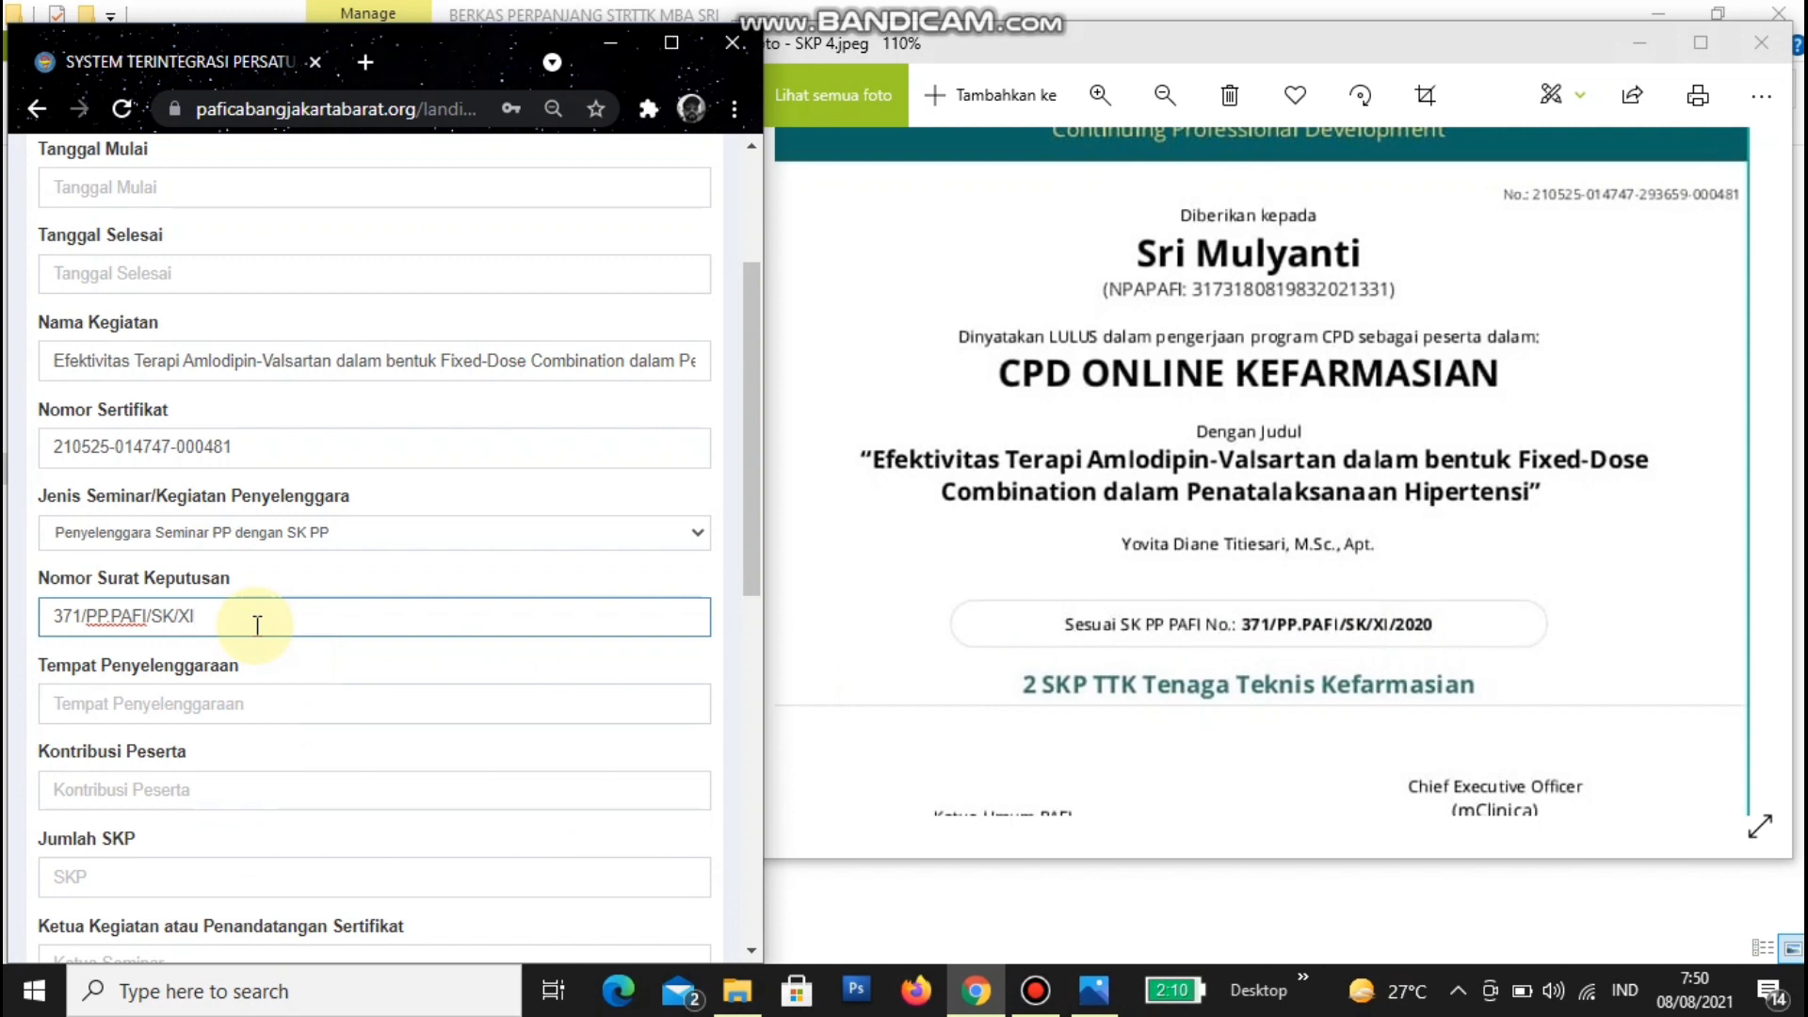
type("/2020")
- Set Tempat to 'Online - Swipe Rx', Kontribusi to 0 and Jumlah SKP to 2
left_click(202, 707)
left_click(189, 765)
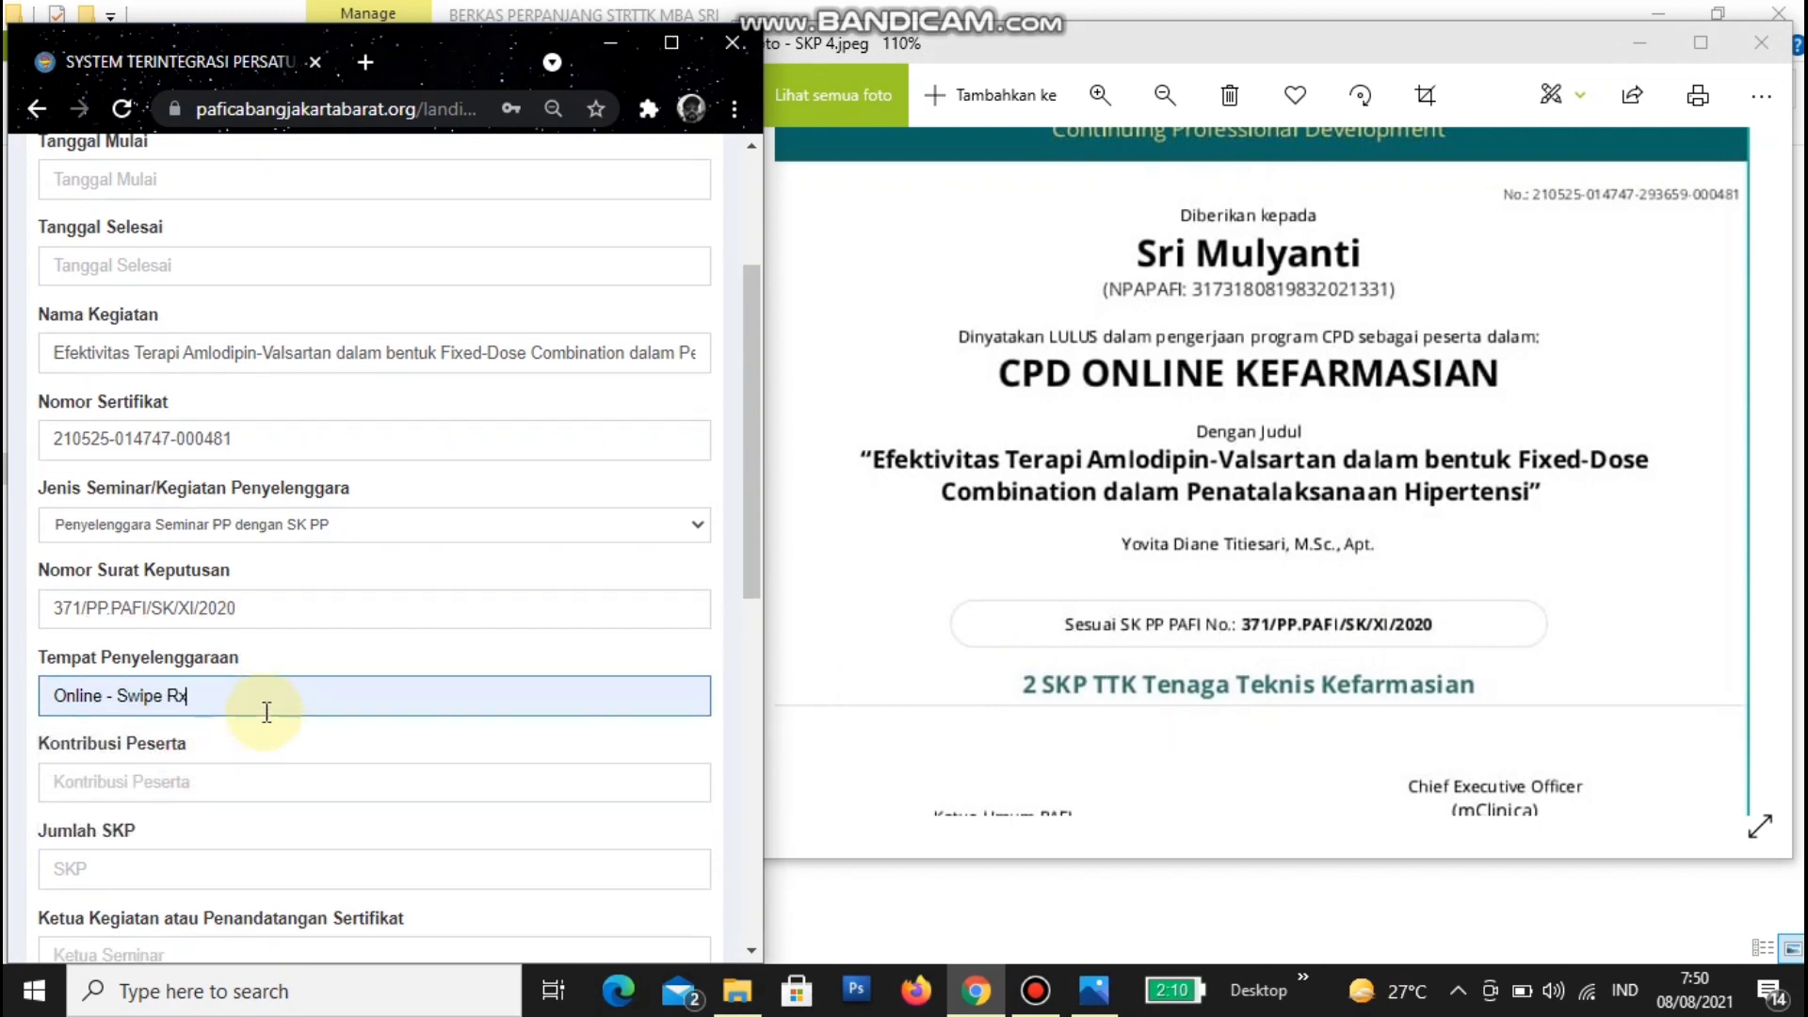
scroll(201, 387, "down", 4)
left_click(210, 389)
left_click(145, 456)
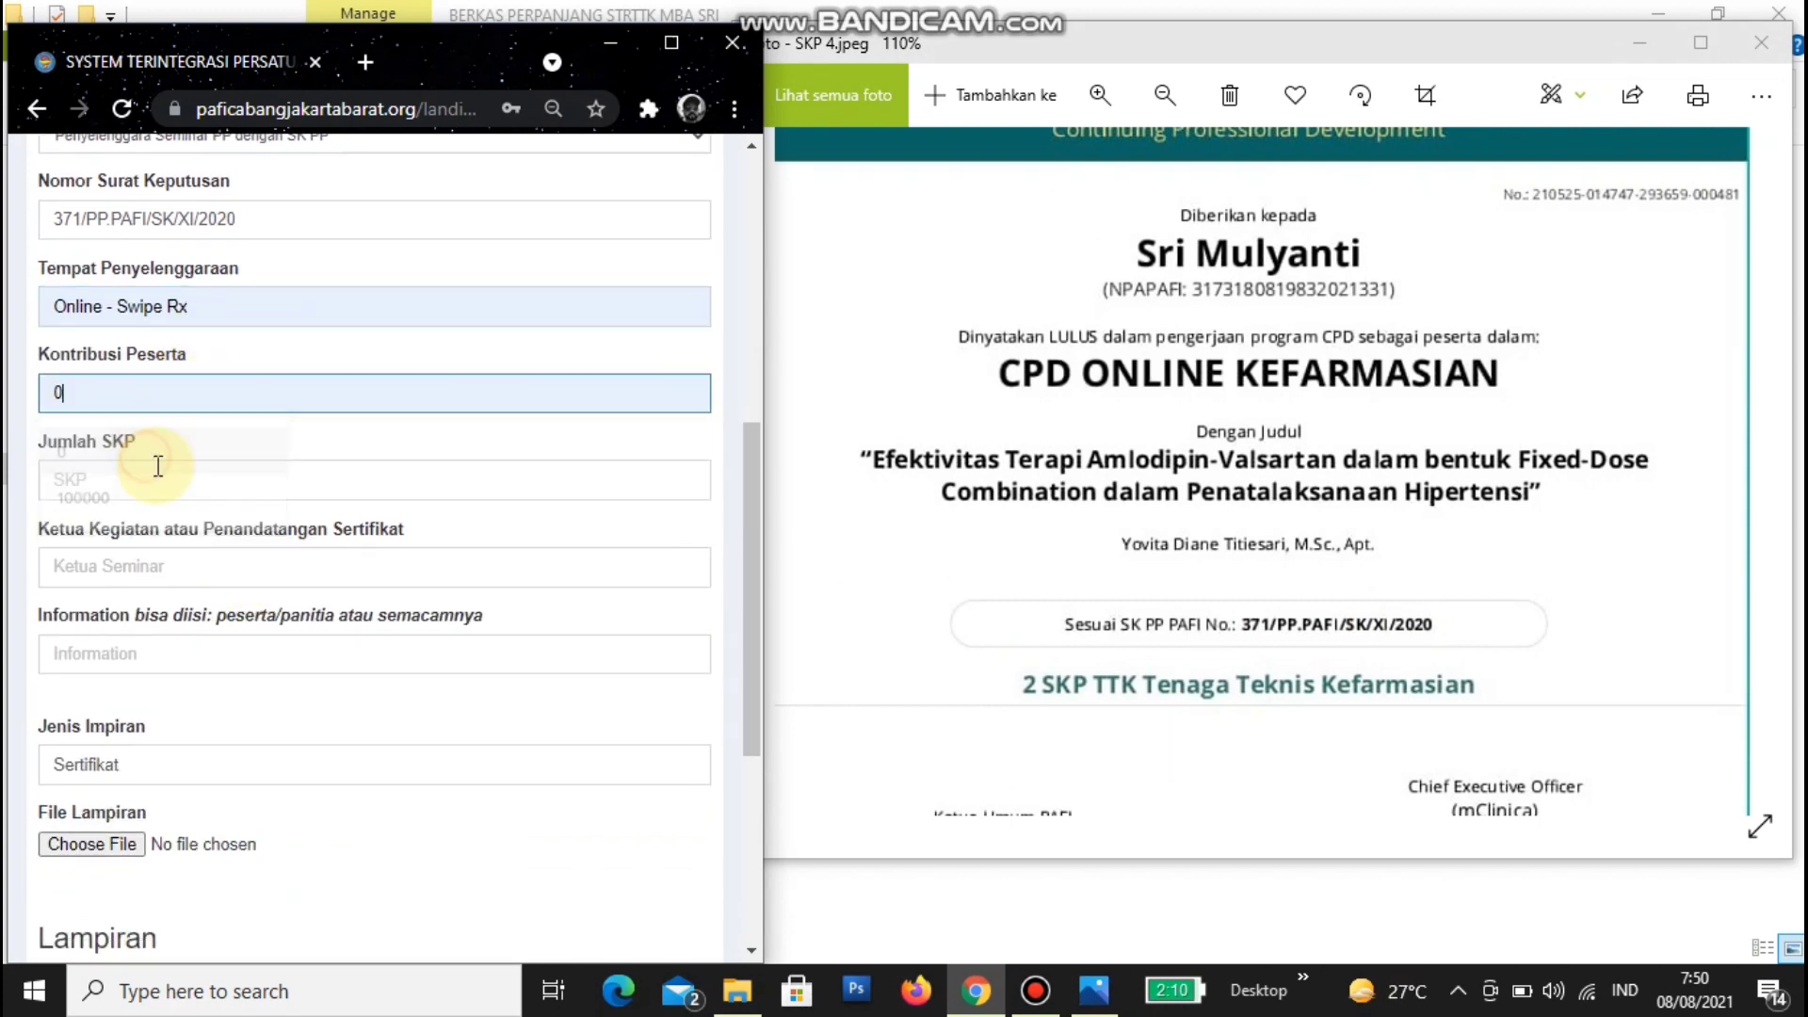
left_click(151, 471)
left_click(103, 539)
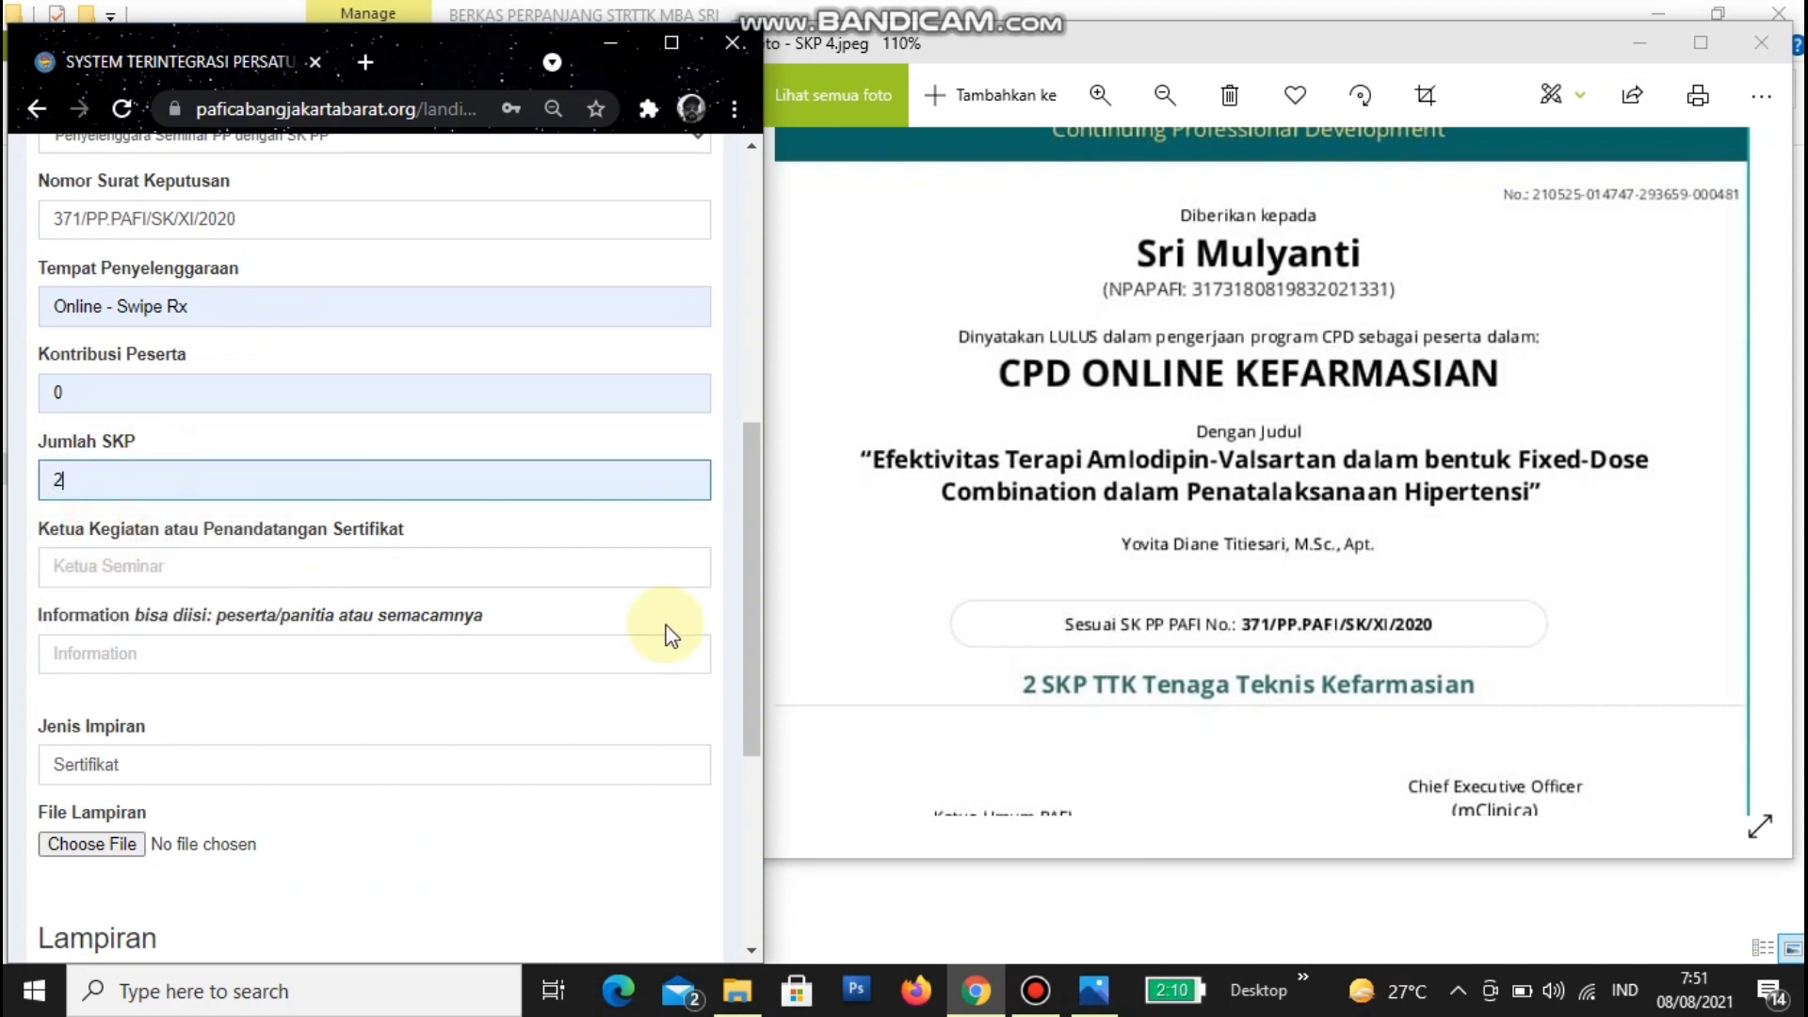
- Enter the certificate's CEO signer as Ketua and set Information to 'Peserta'
left_click(1047, 693)
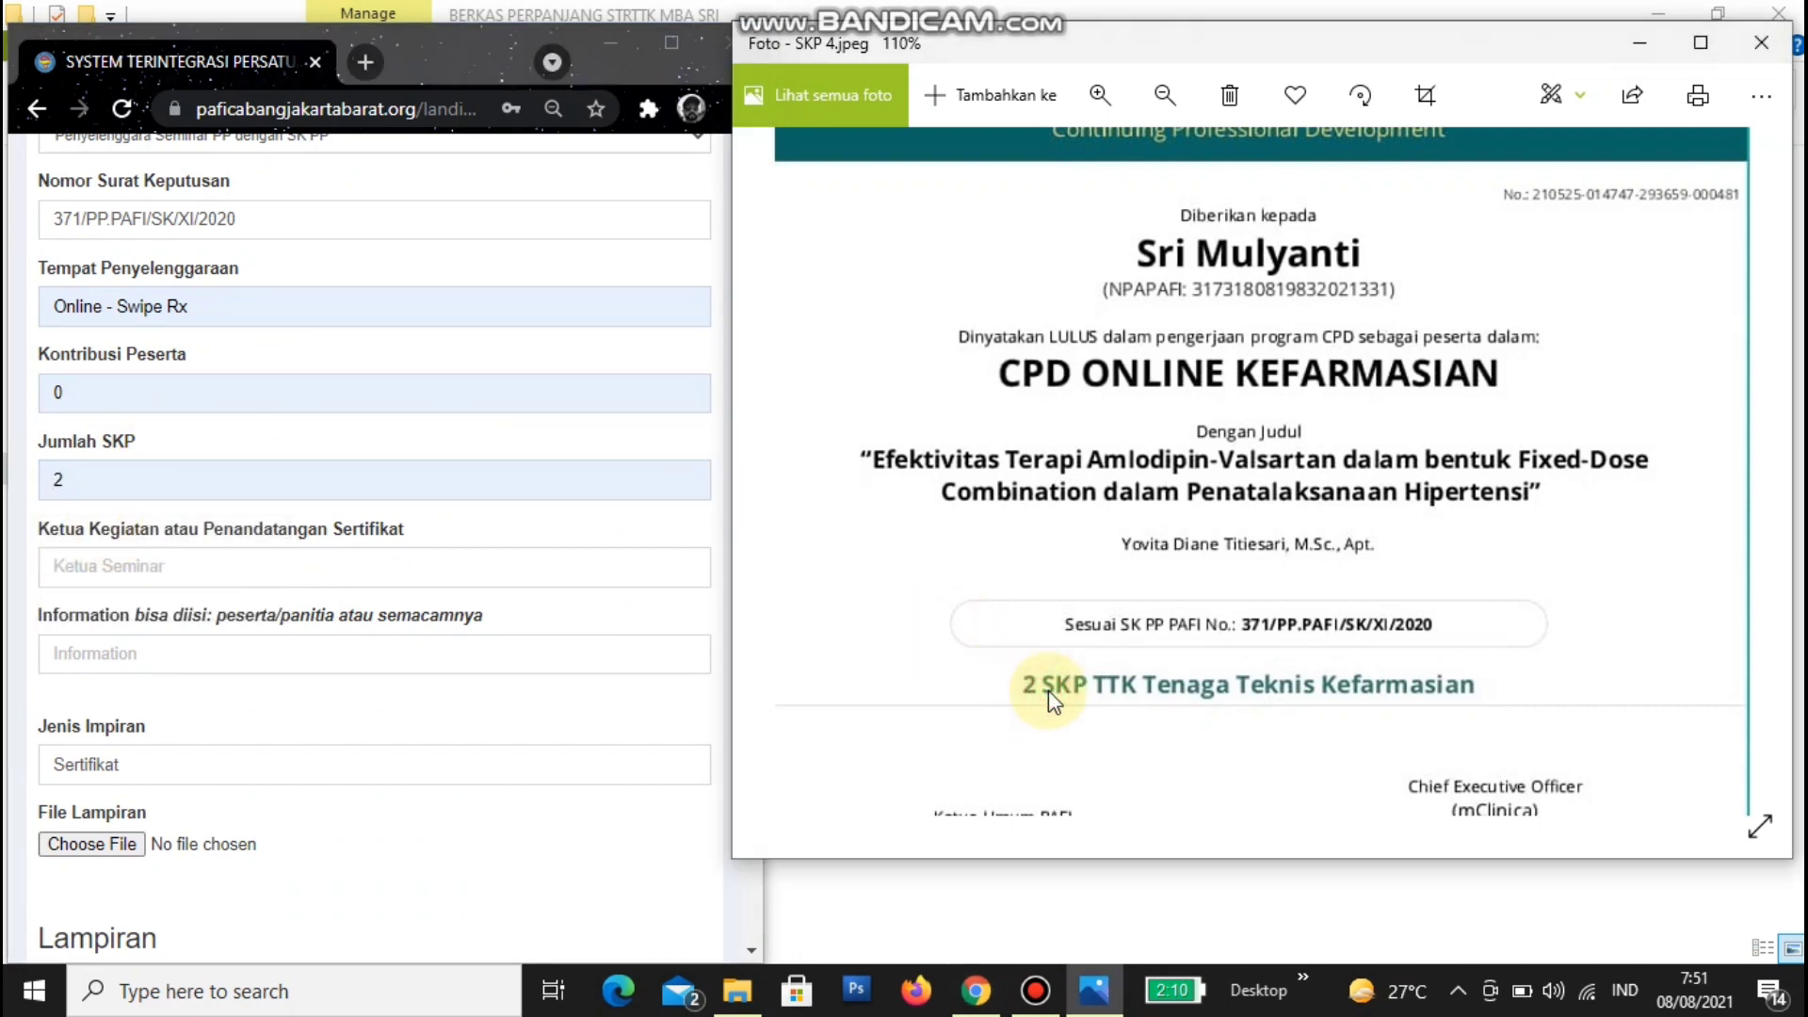
left_click(143, 565)
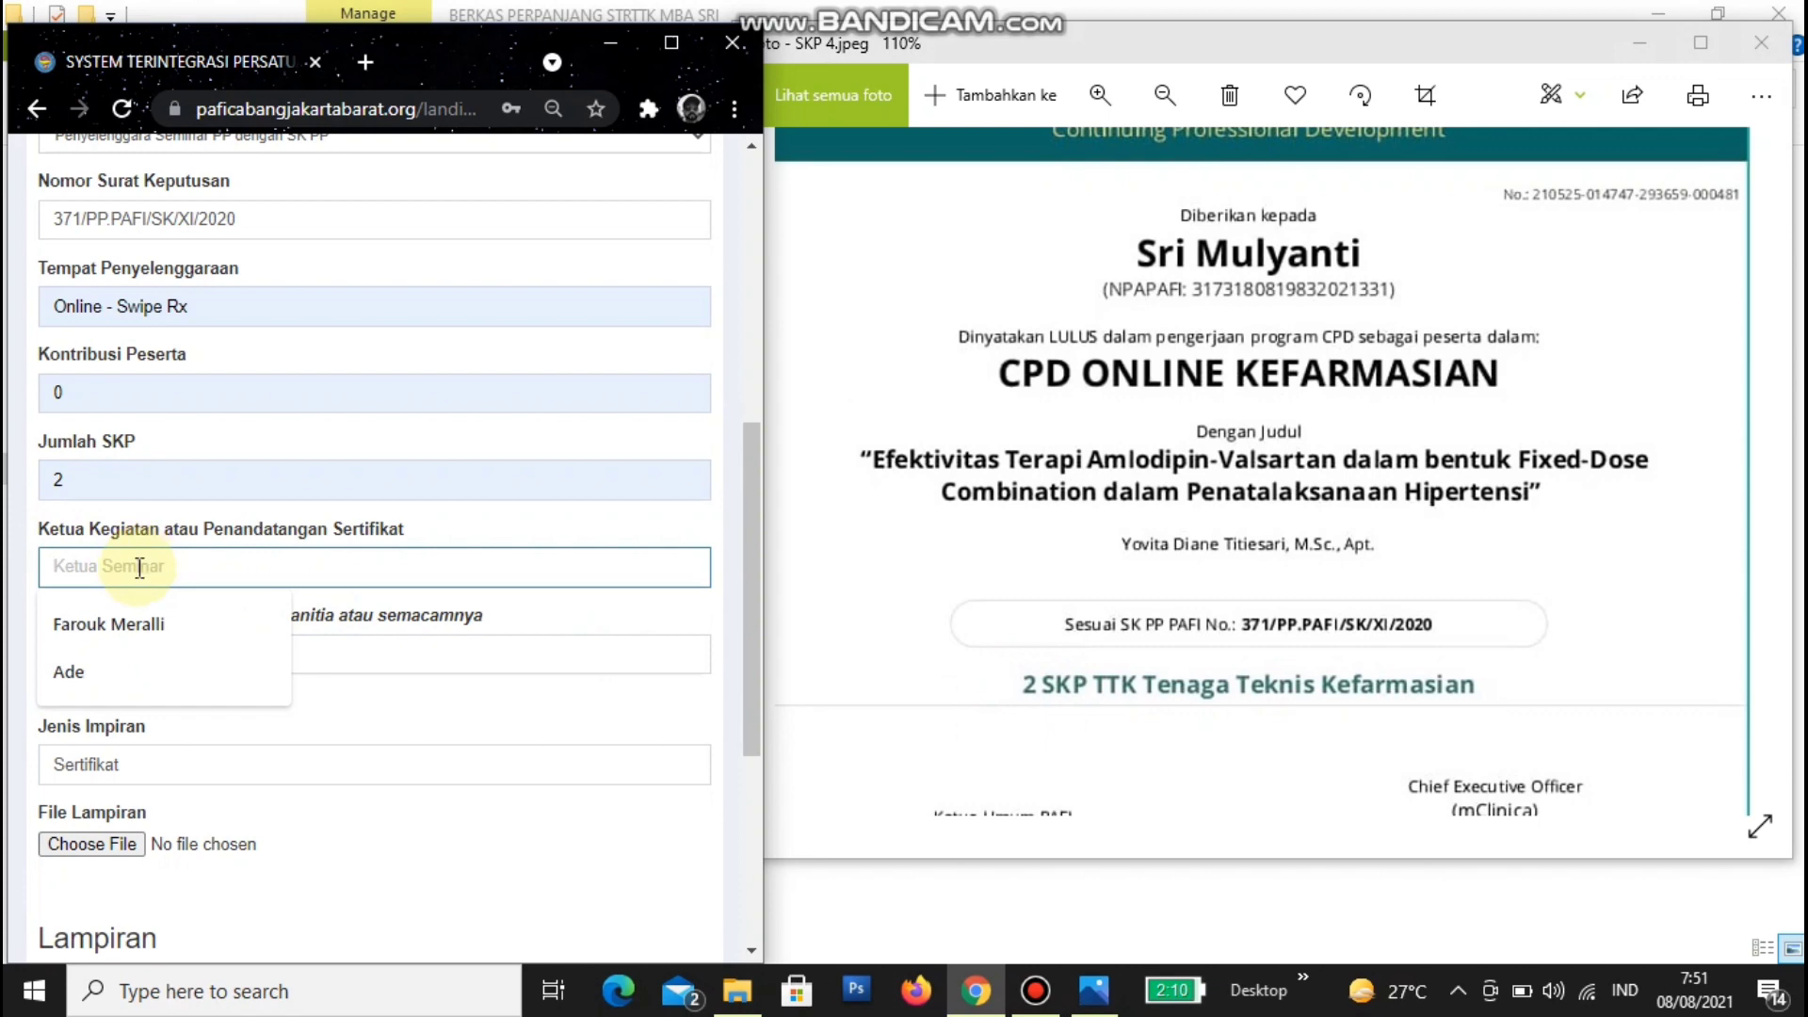
scroll(1445, 597, "down", 2)
left_click(1446, 590)
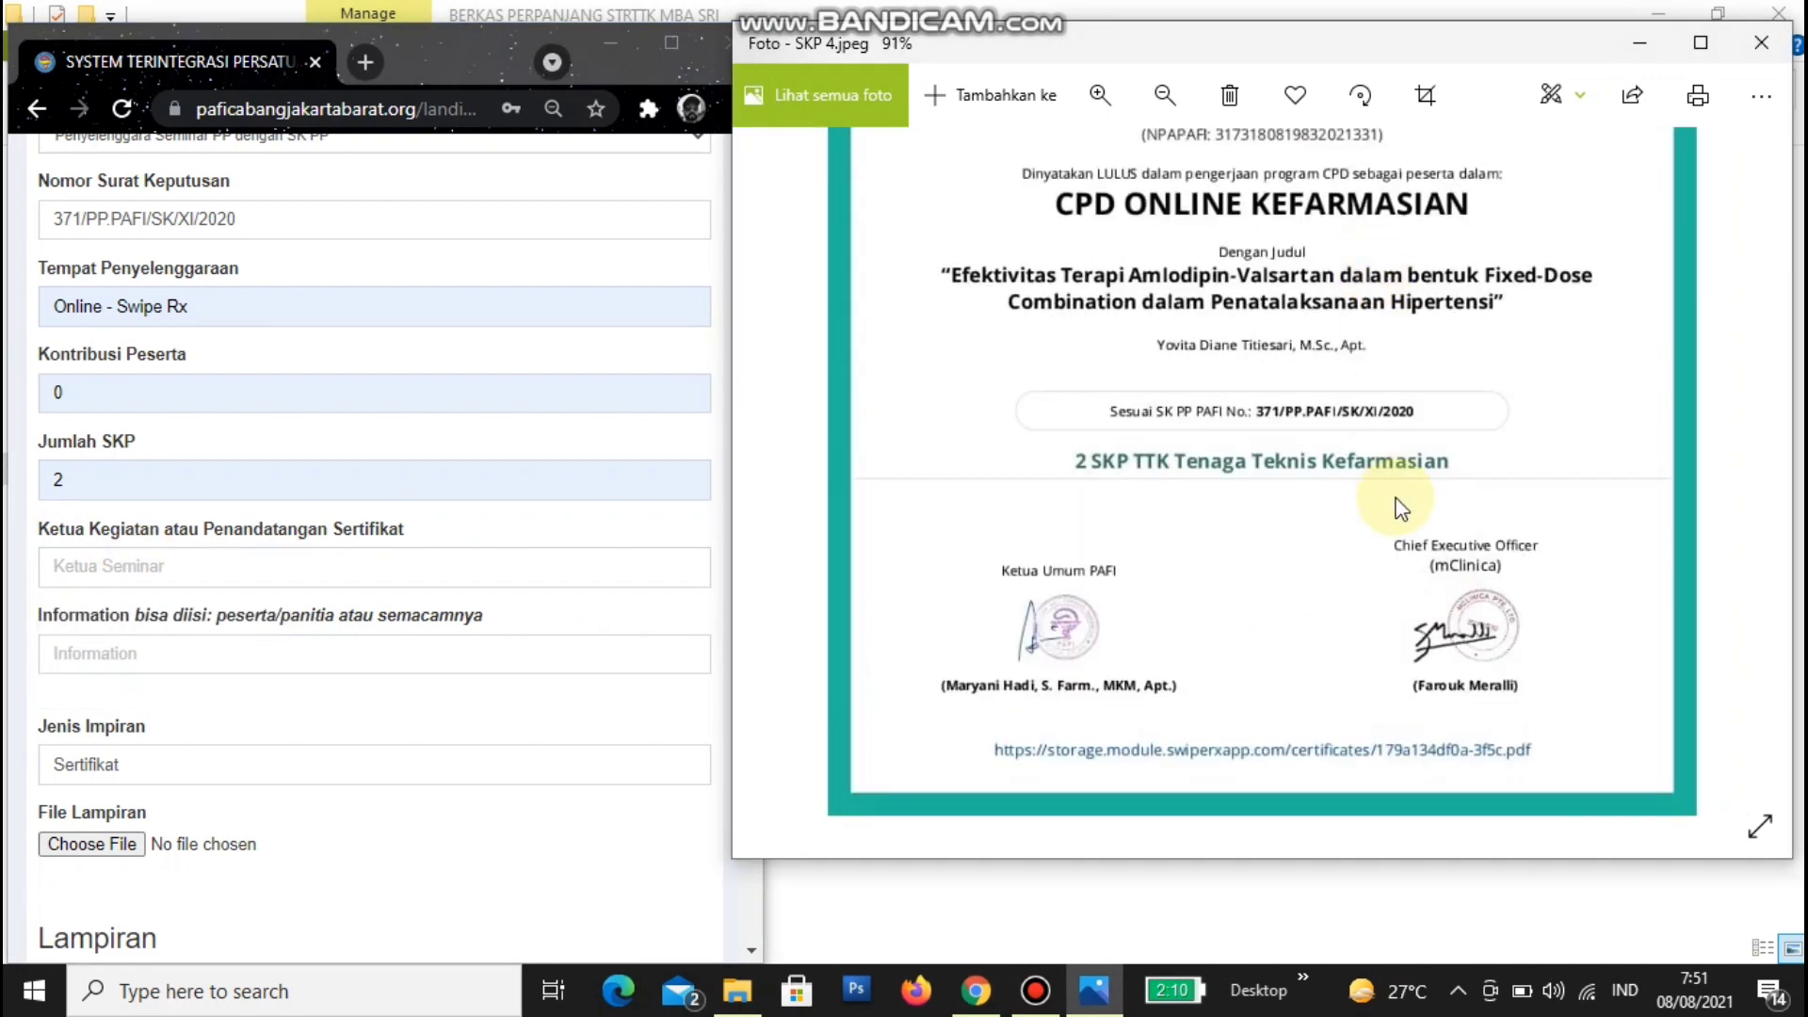
scroll(1393, 504, "up", 4)
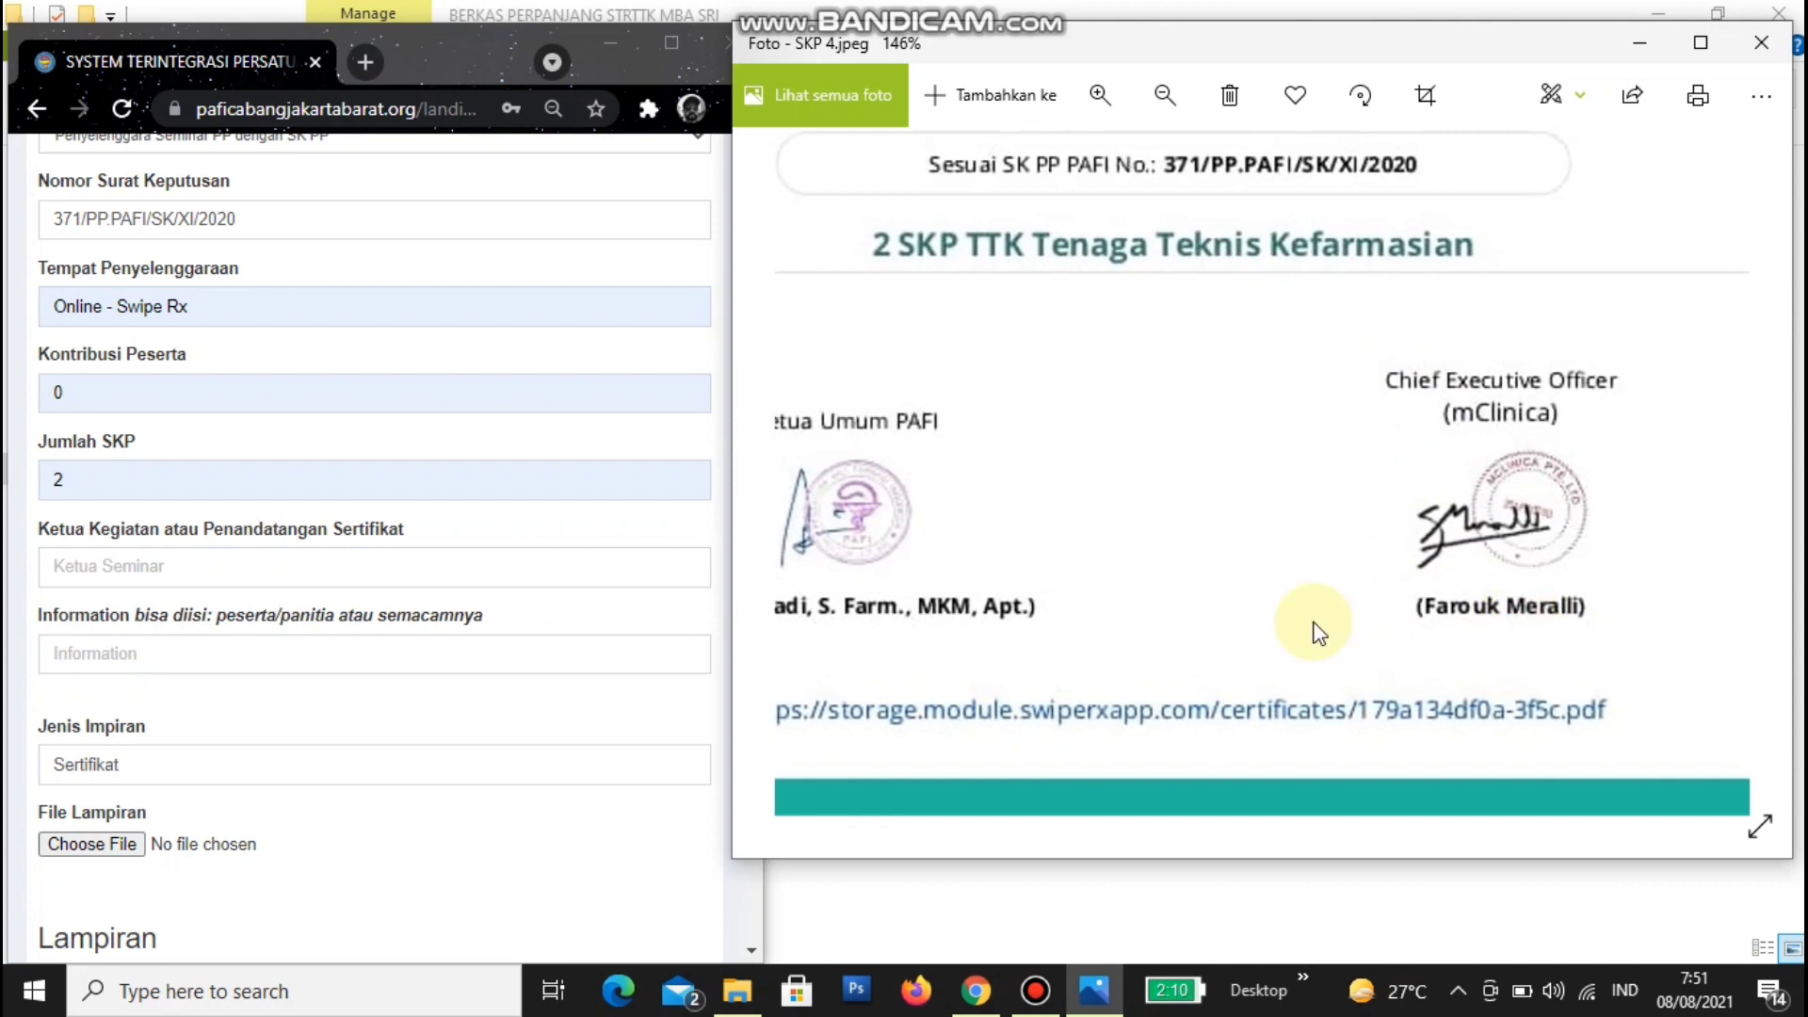
left_click(111, 566)
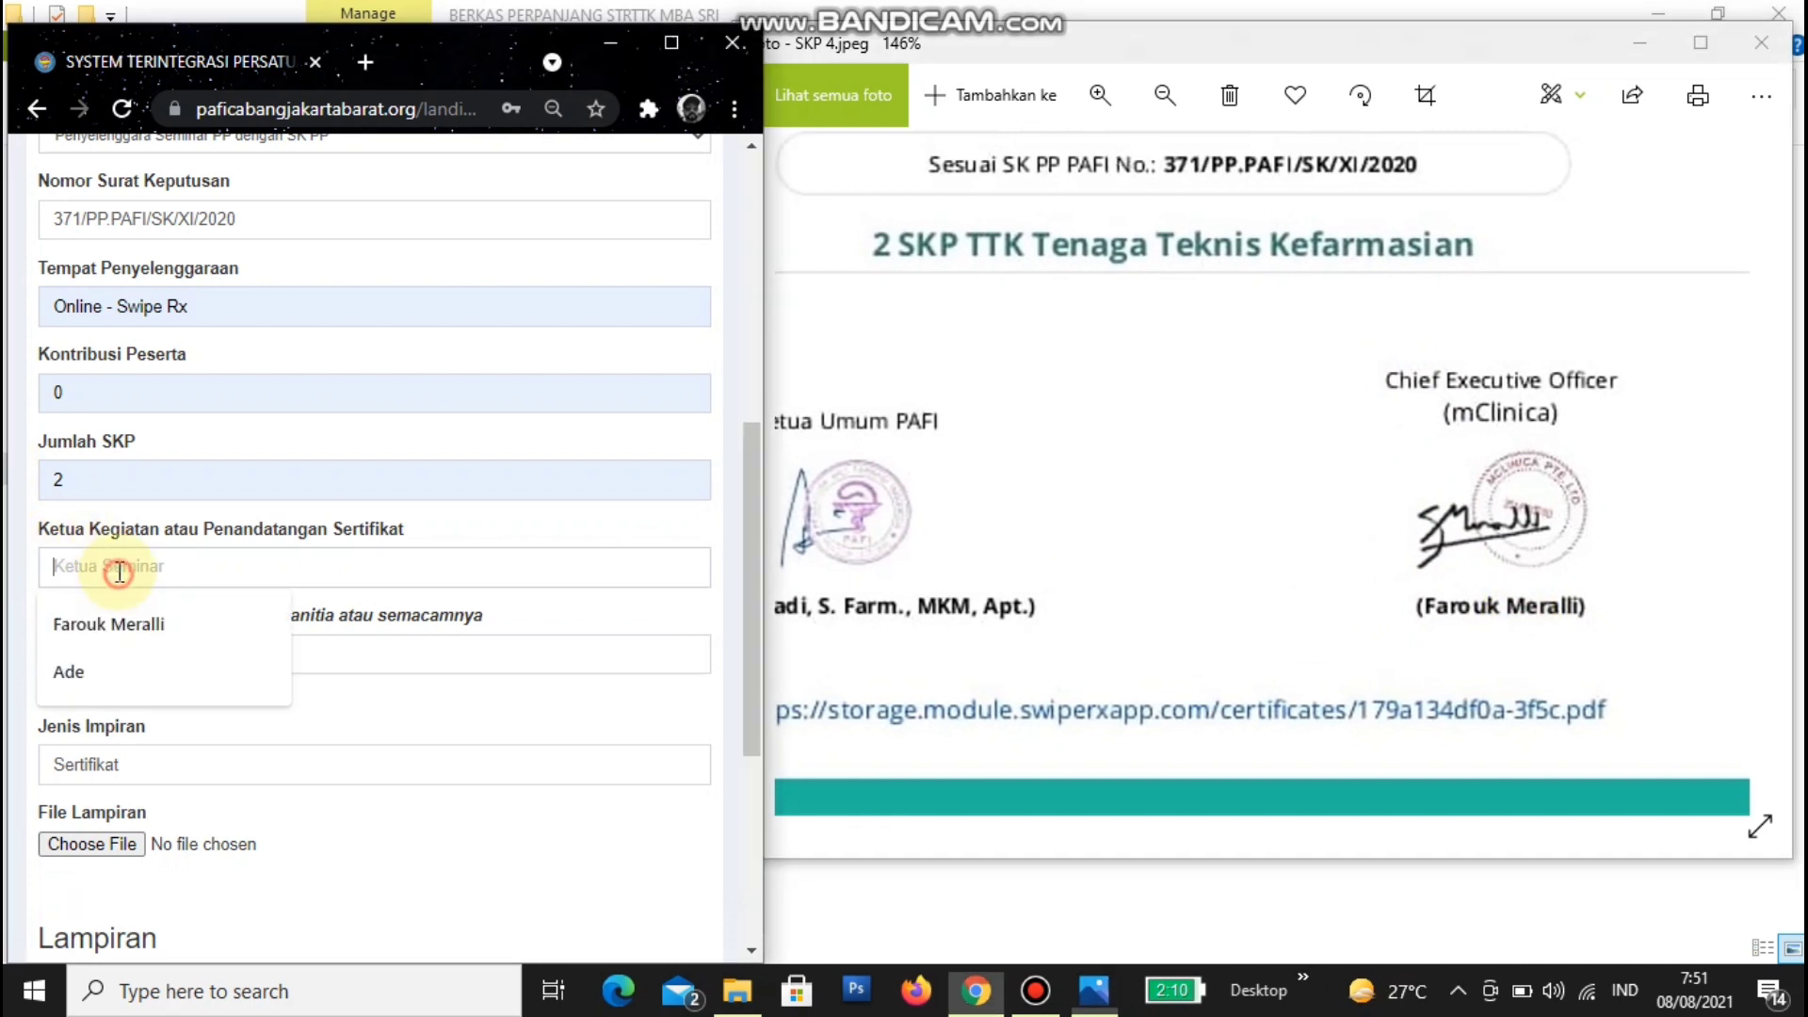
left_click(155, 612)
left_click(189, 653)
left_click(128, 712)
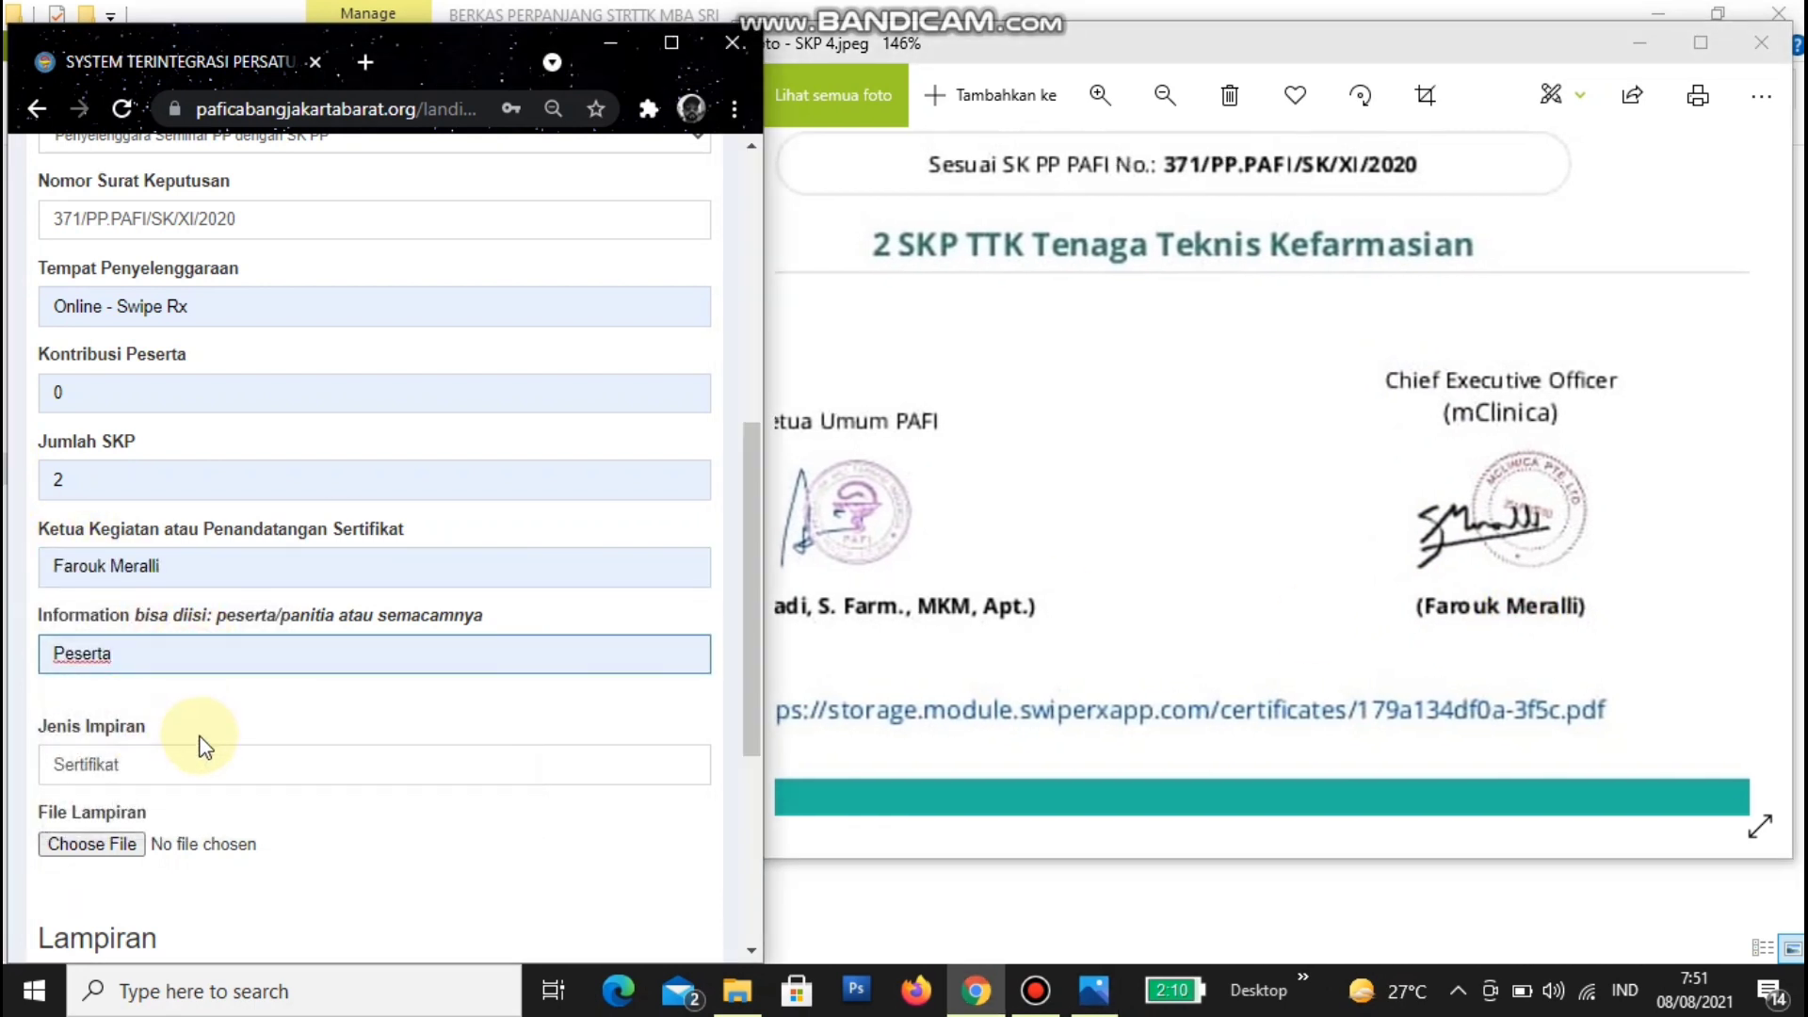
scroll(166, 749, "down", 3)
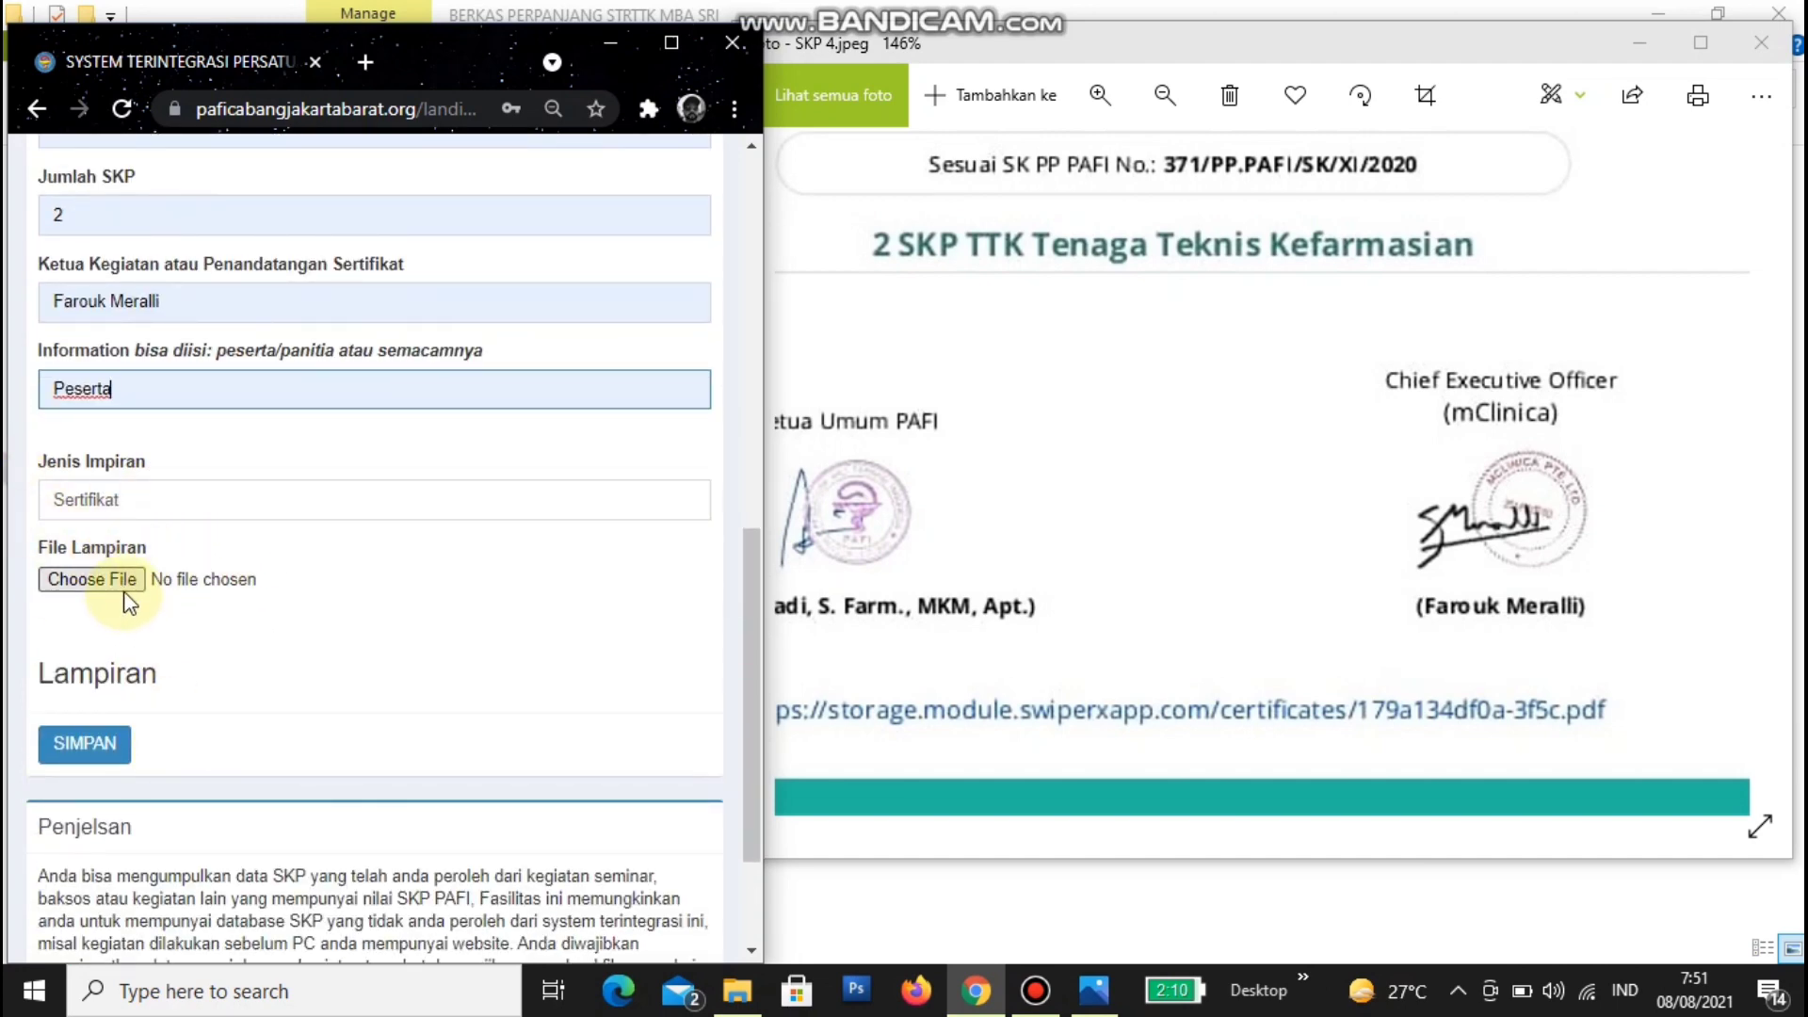
scroll(109, 577, "up", 10)
- Set Tanggal Mulai to 16 October 2020 in the date picker, checking the certificate image
left_click(1260, 450)
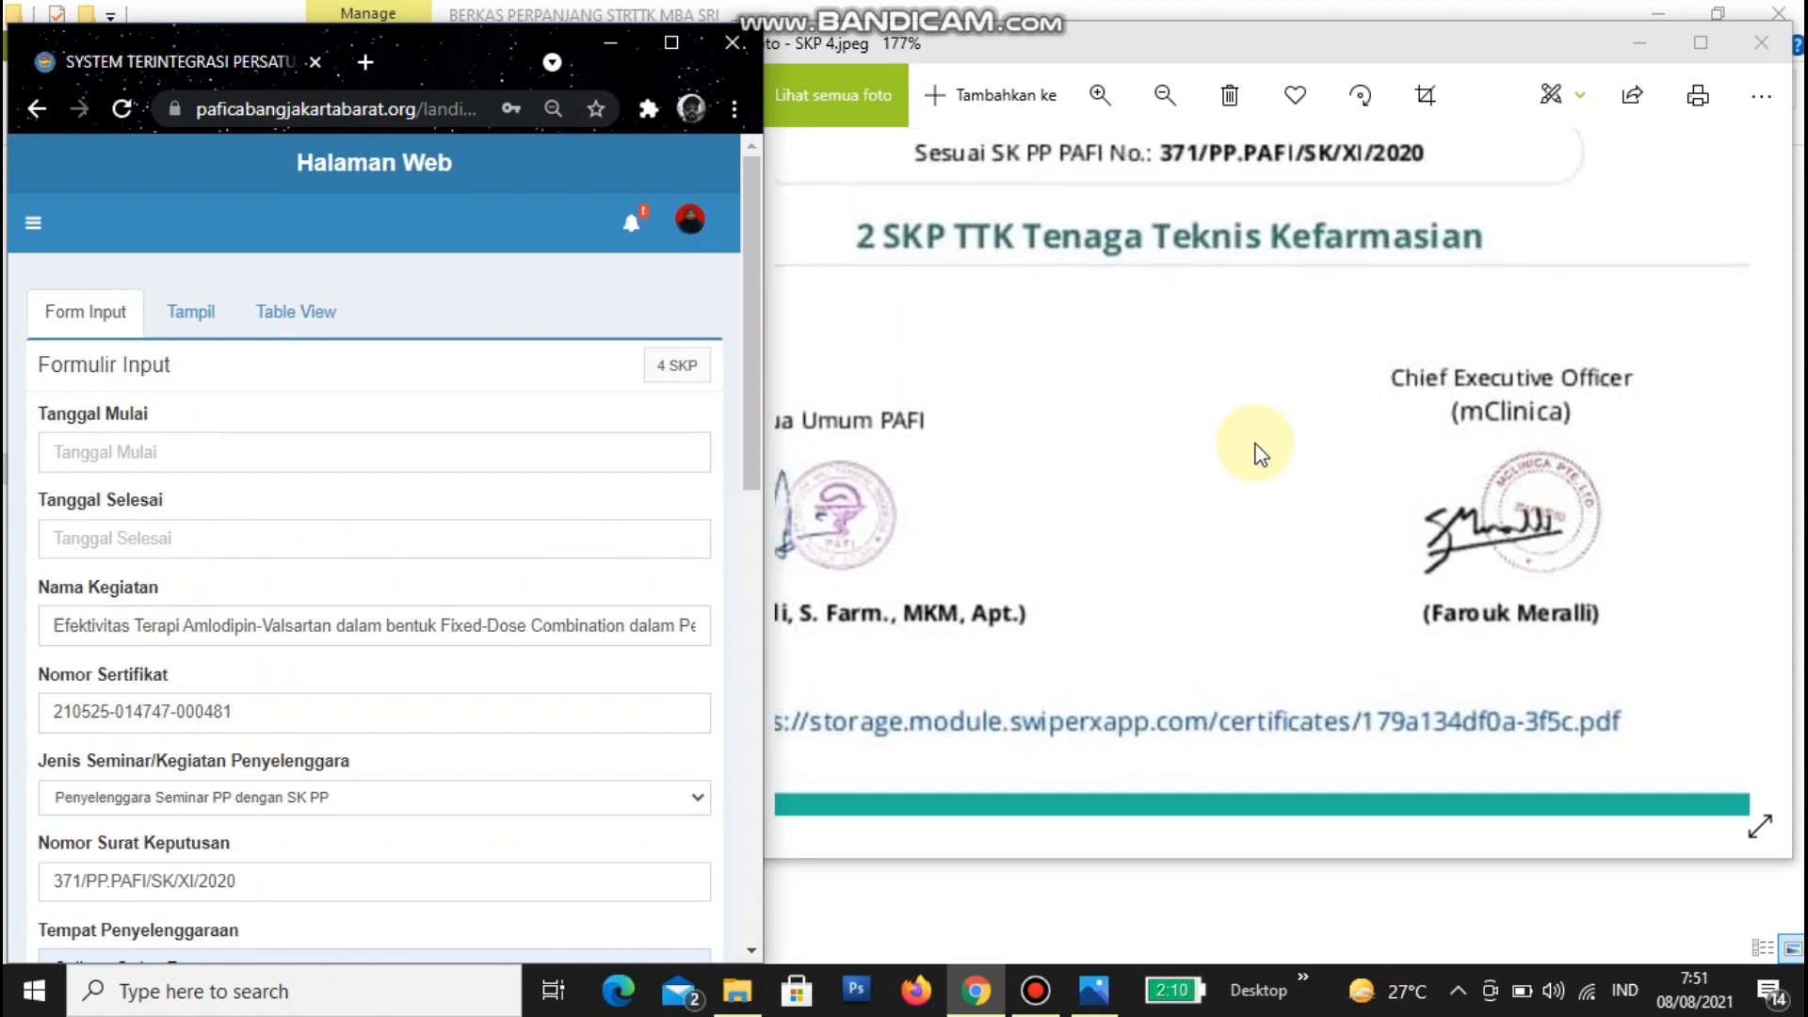
scroll(1265, 433, "up", 3)
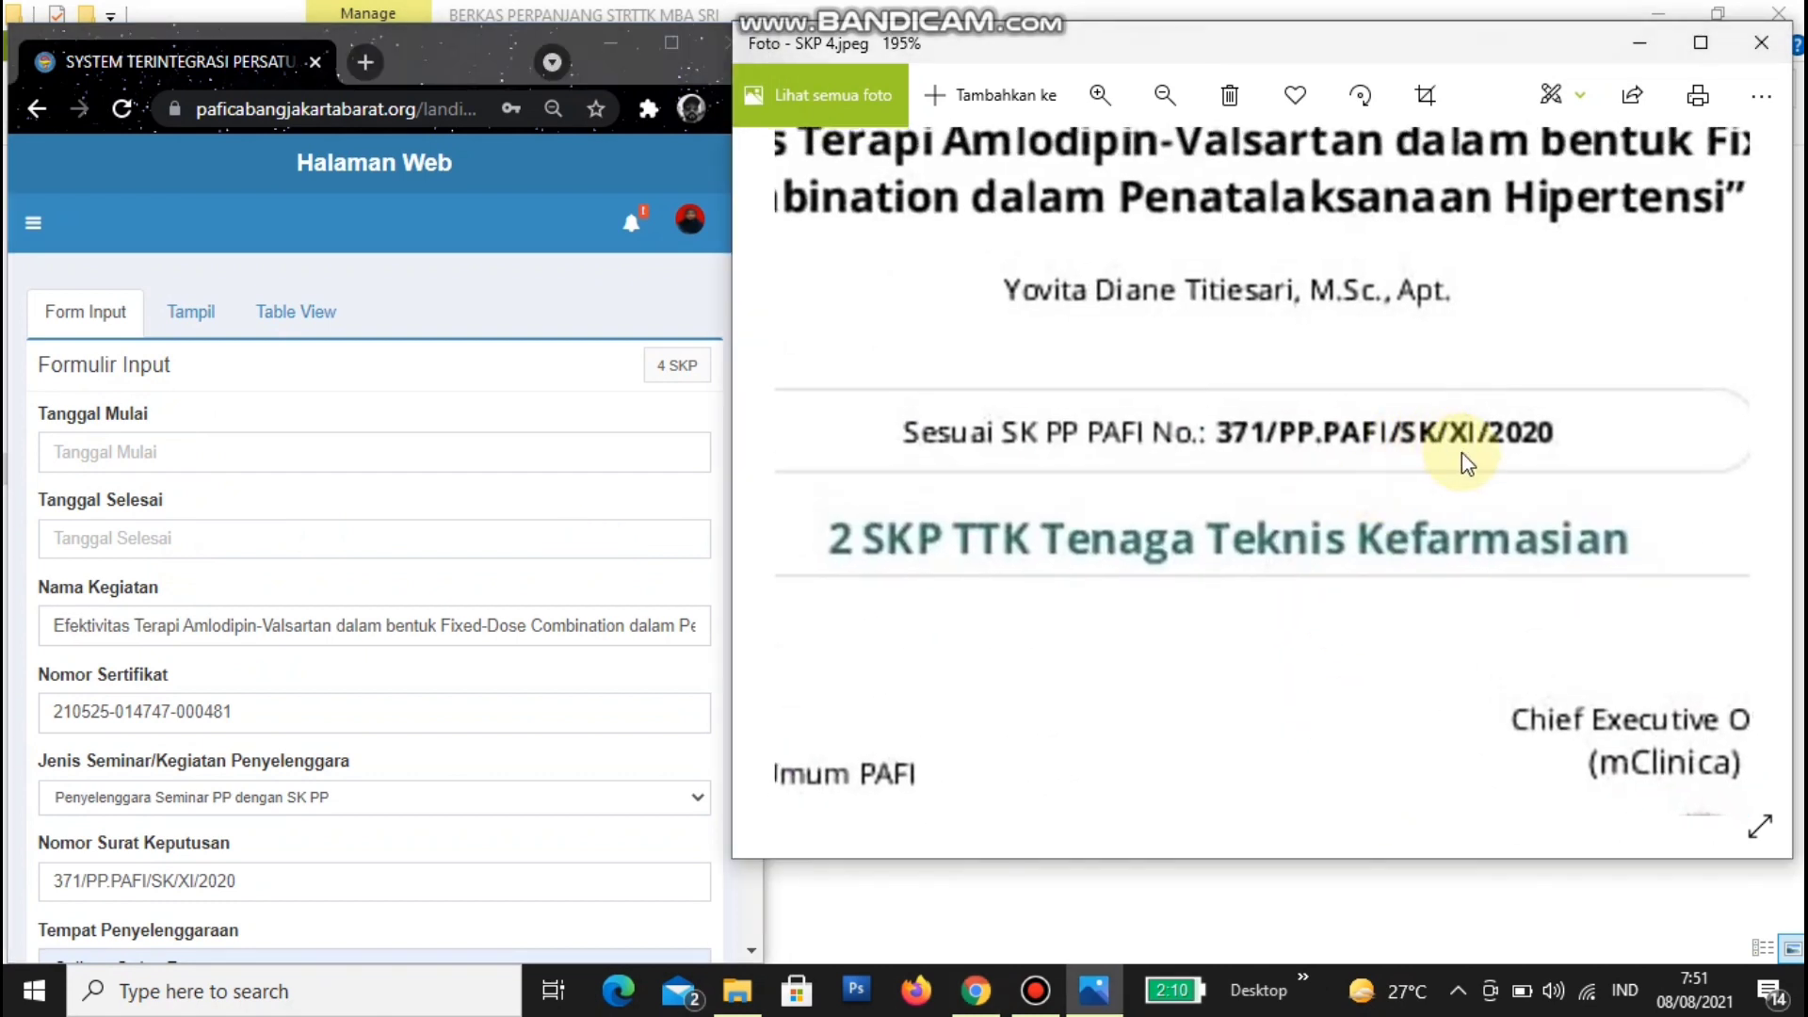
left_click_drag(1462, 452, 1472, 450)
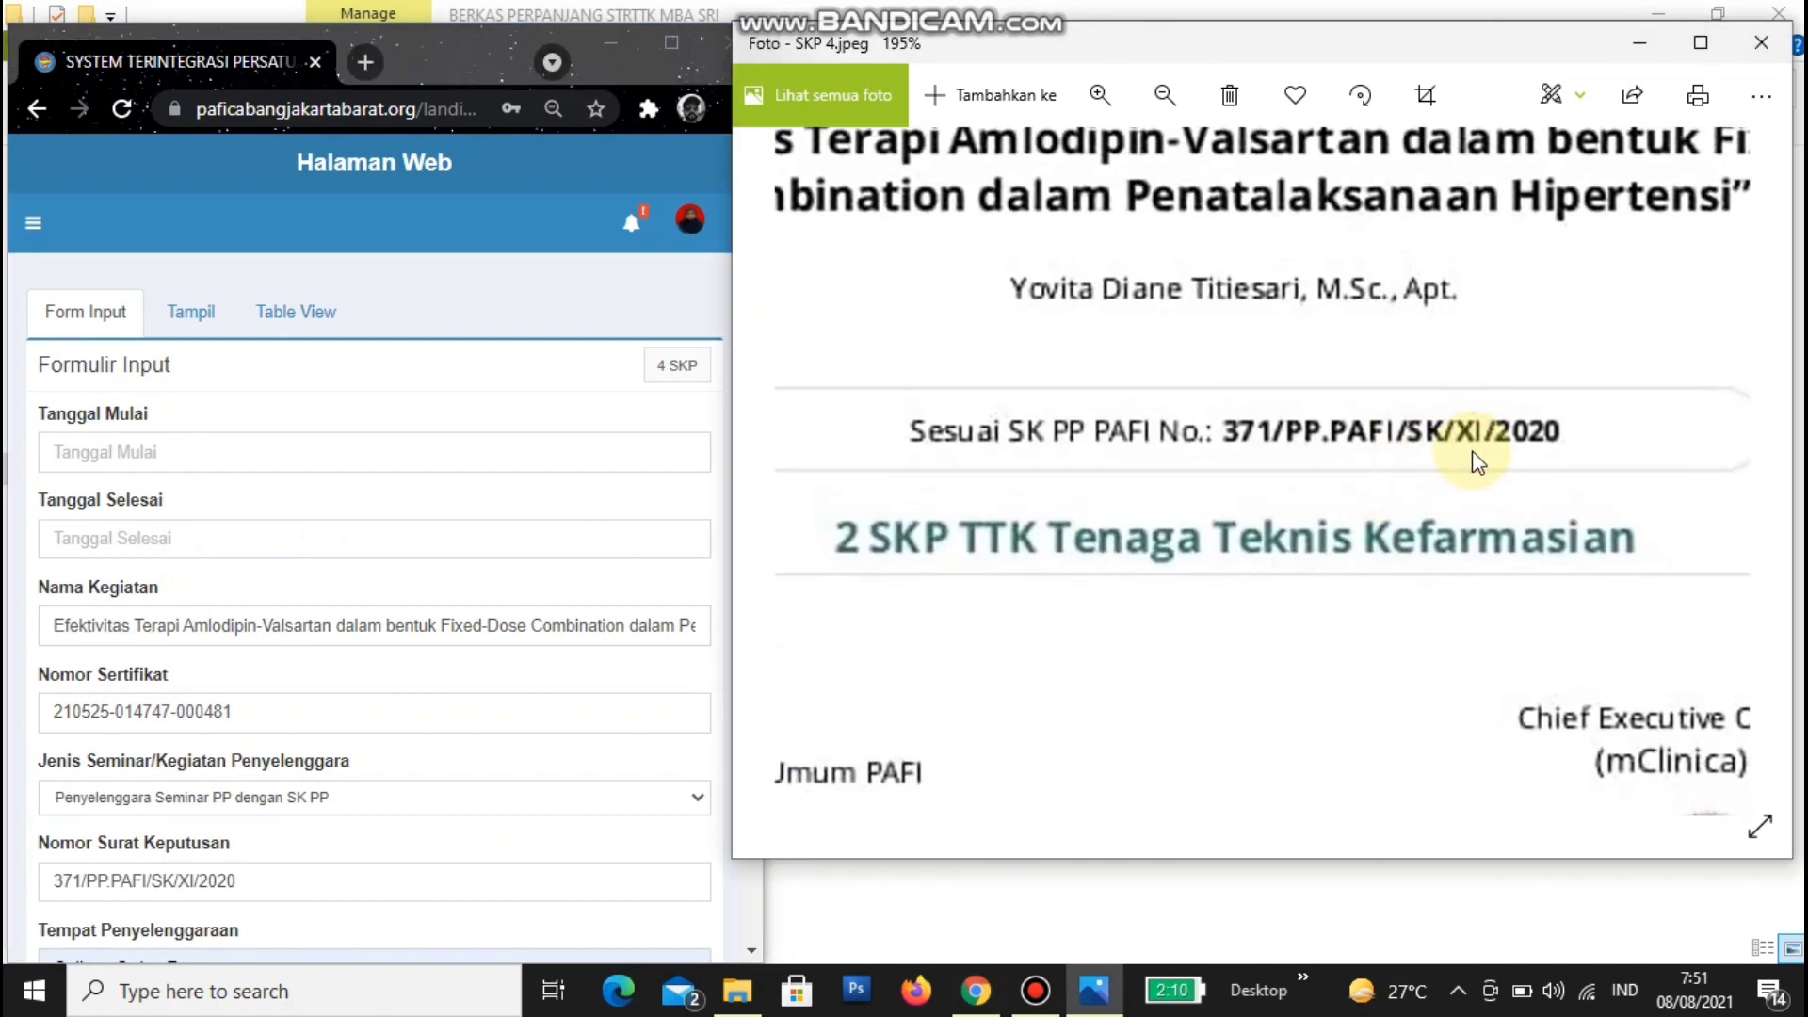
left_click(274, 450)
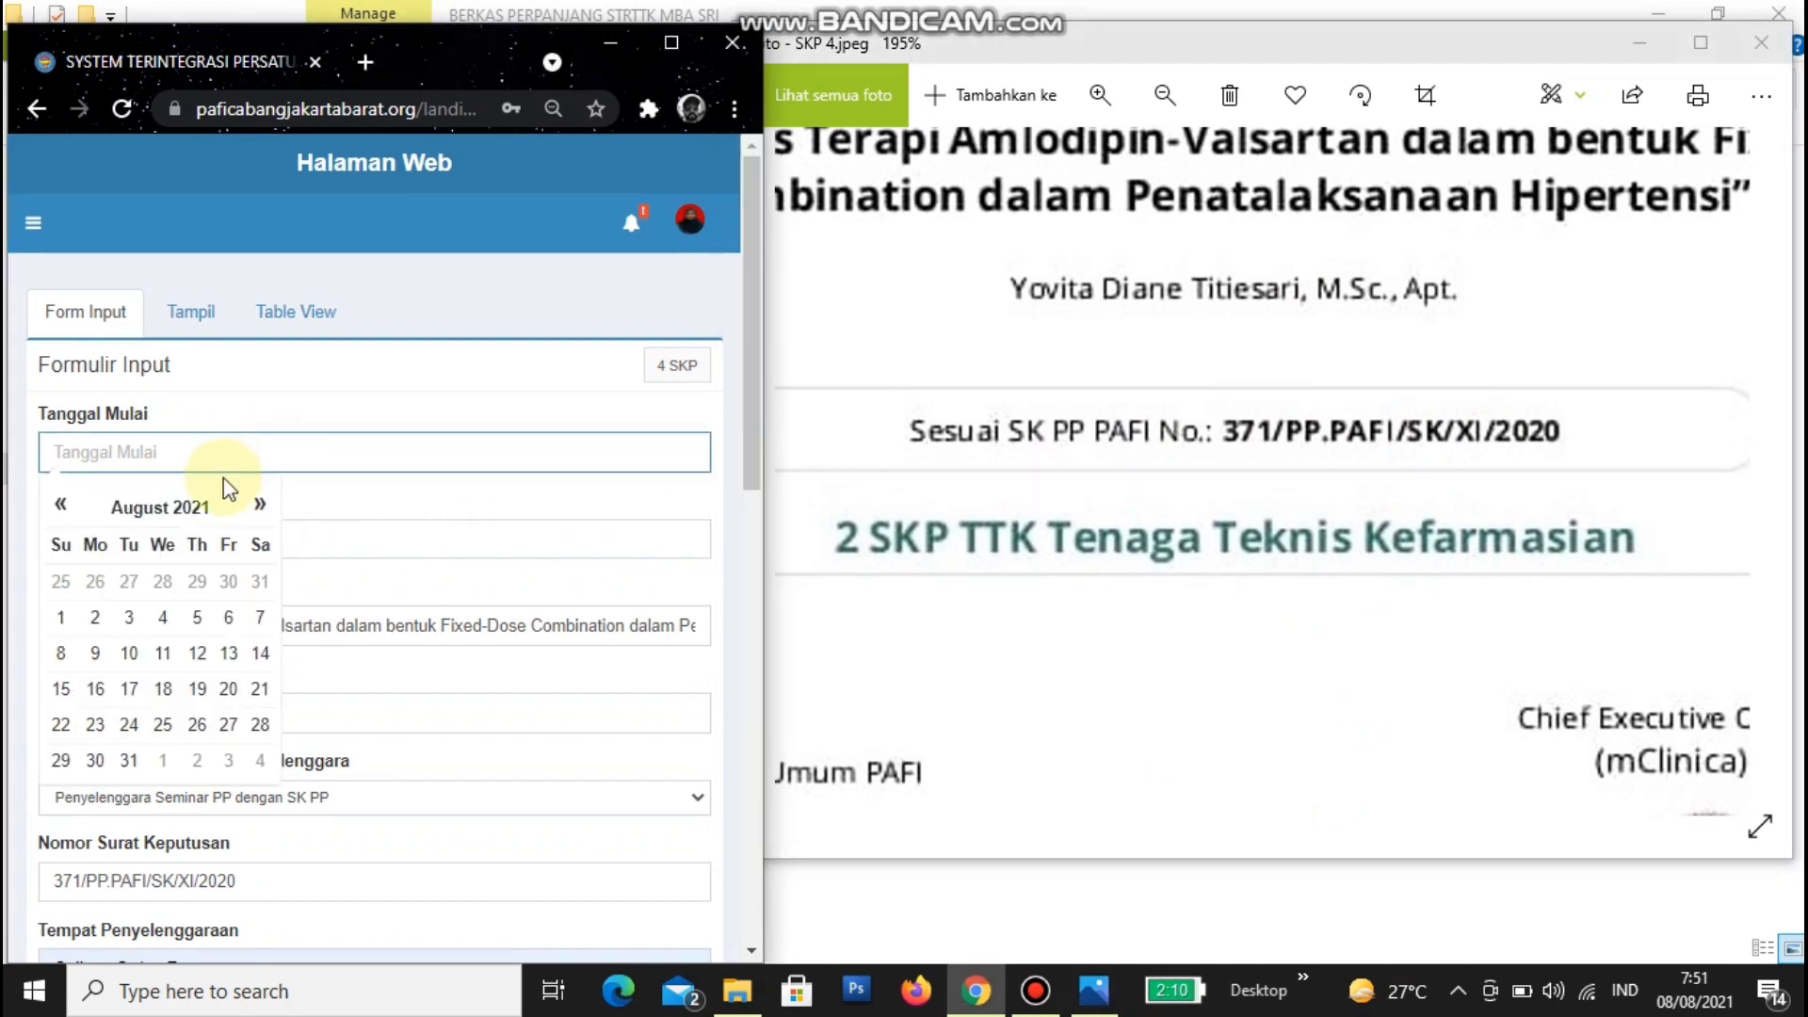
left_click(180, 516)
left_click(141, 513)
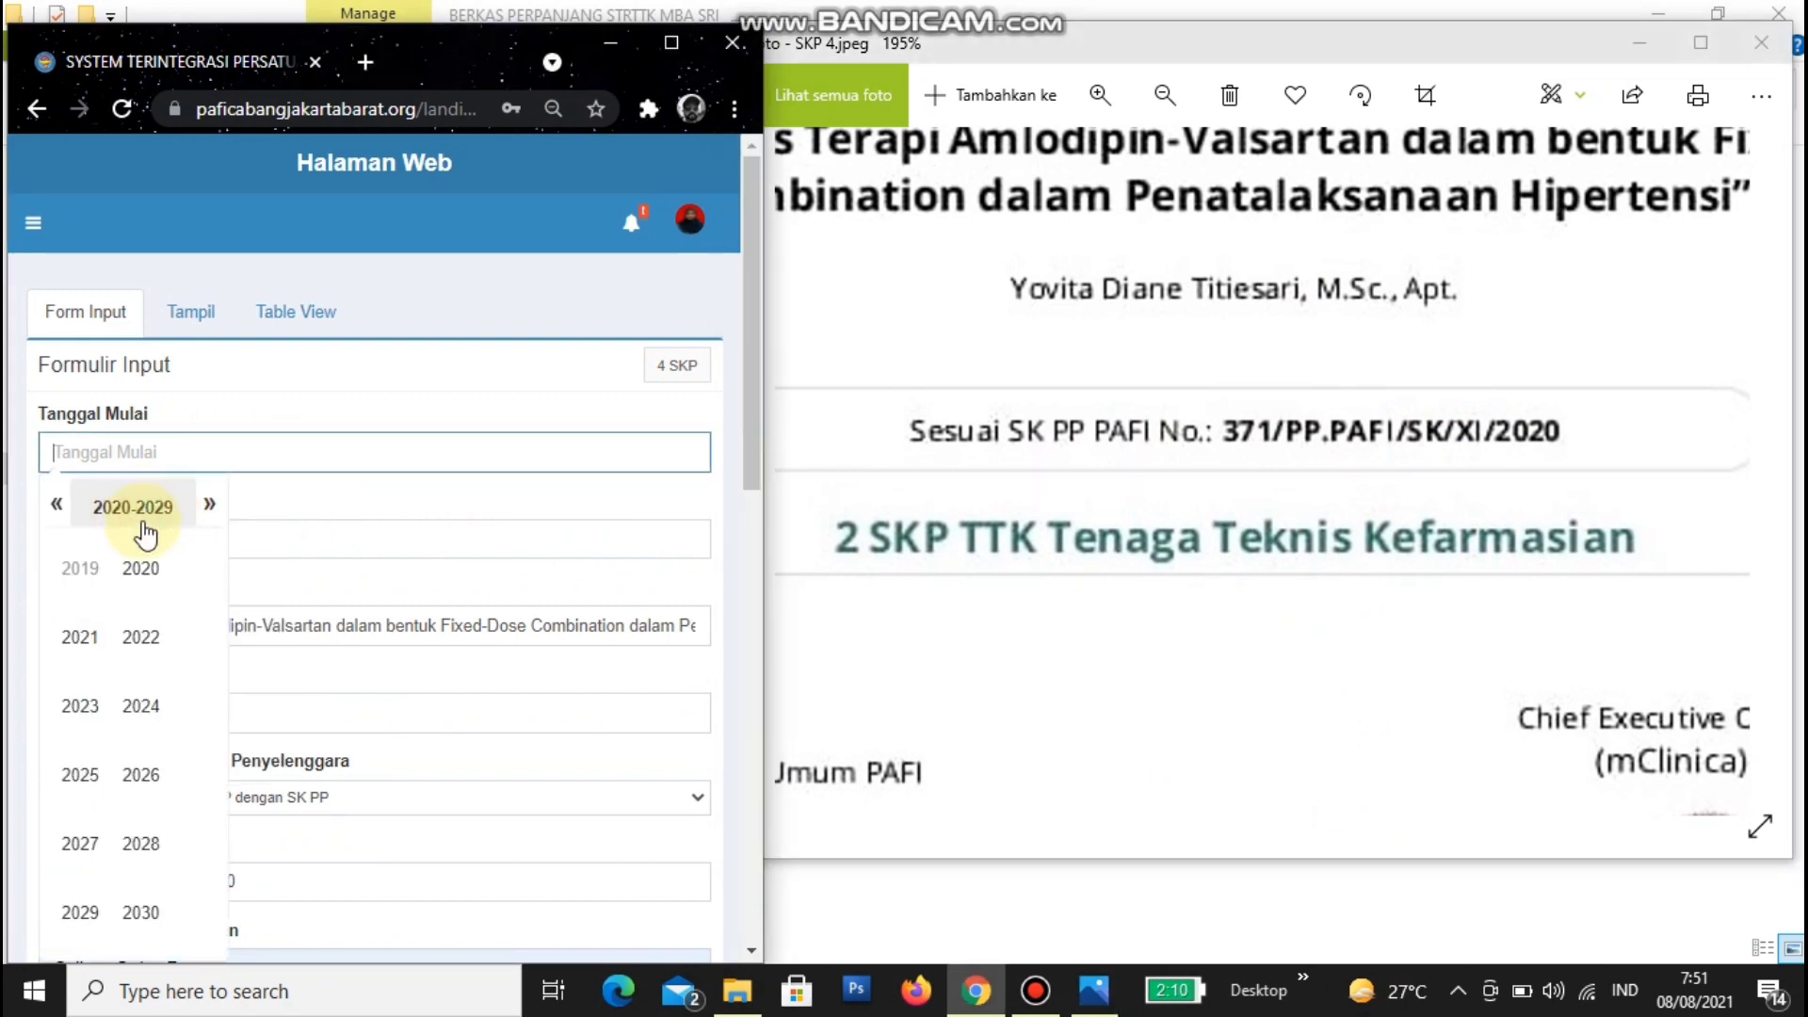
left_click(143, 576)
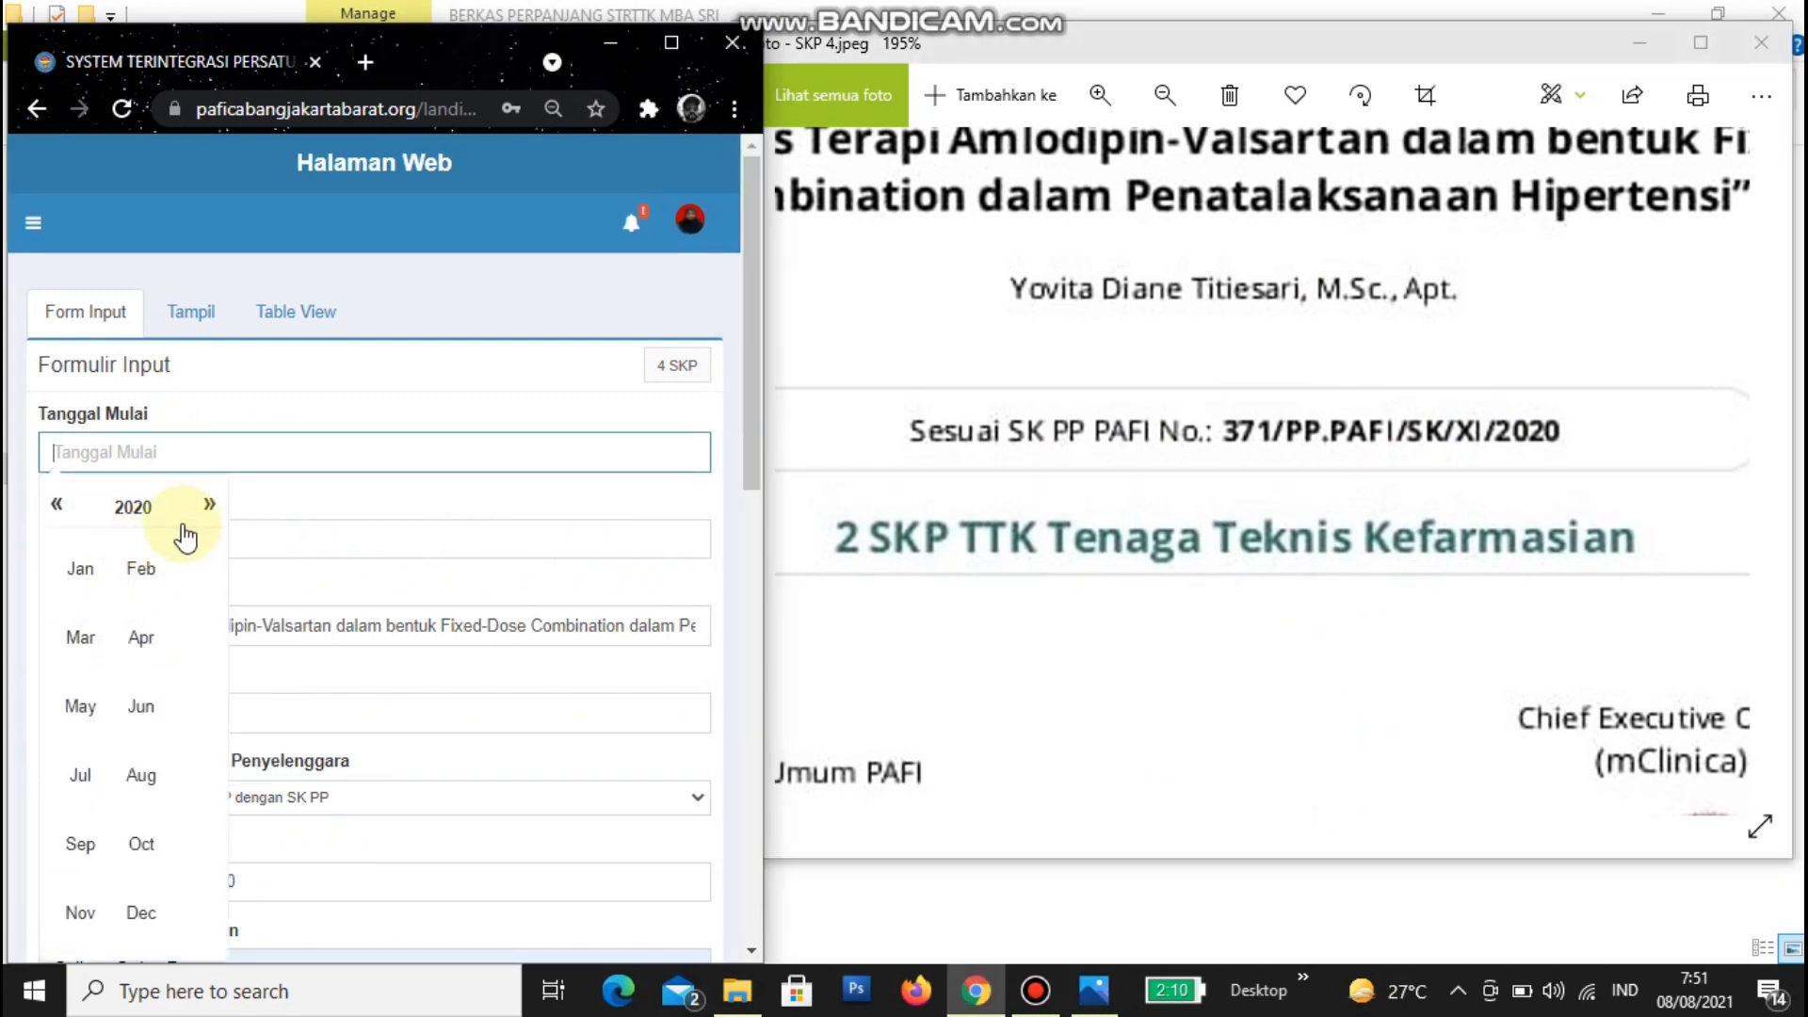
left_click(83, 914)
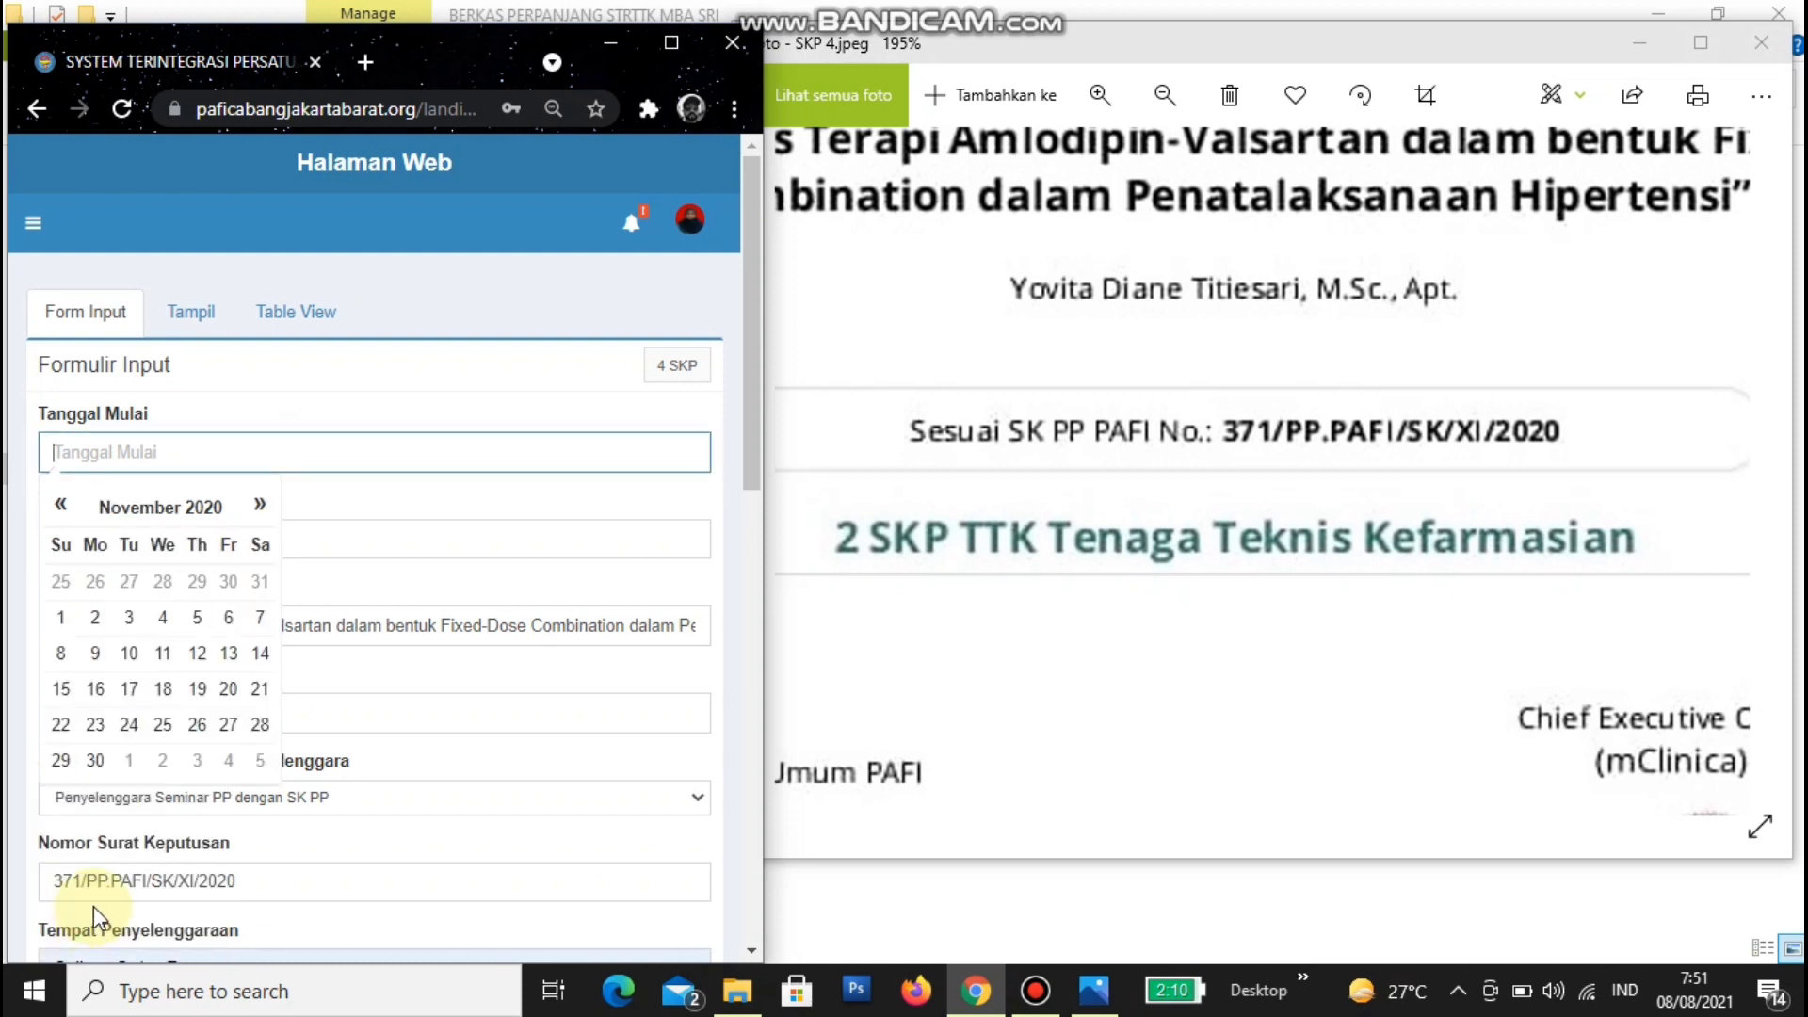
left_click(115, 505)
left_click(141, 853)
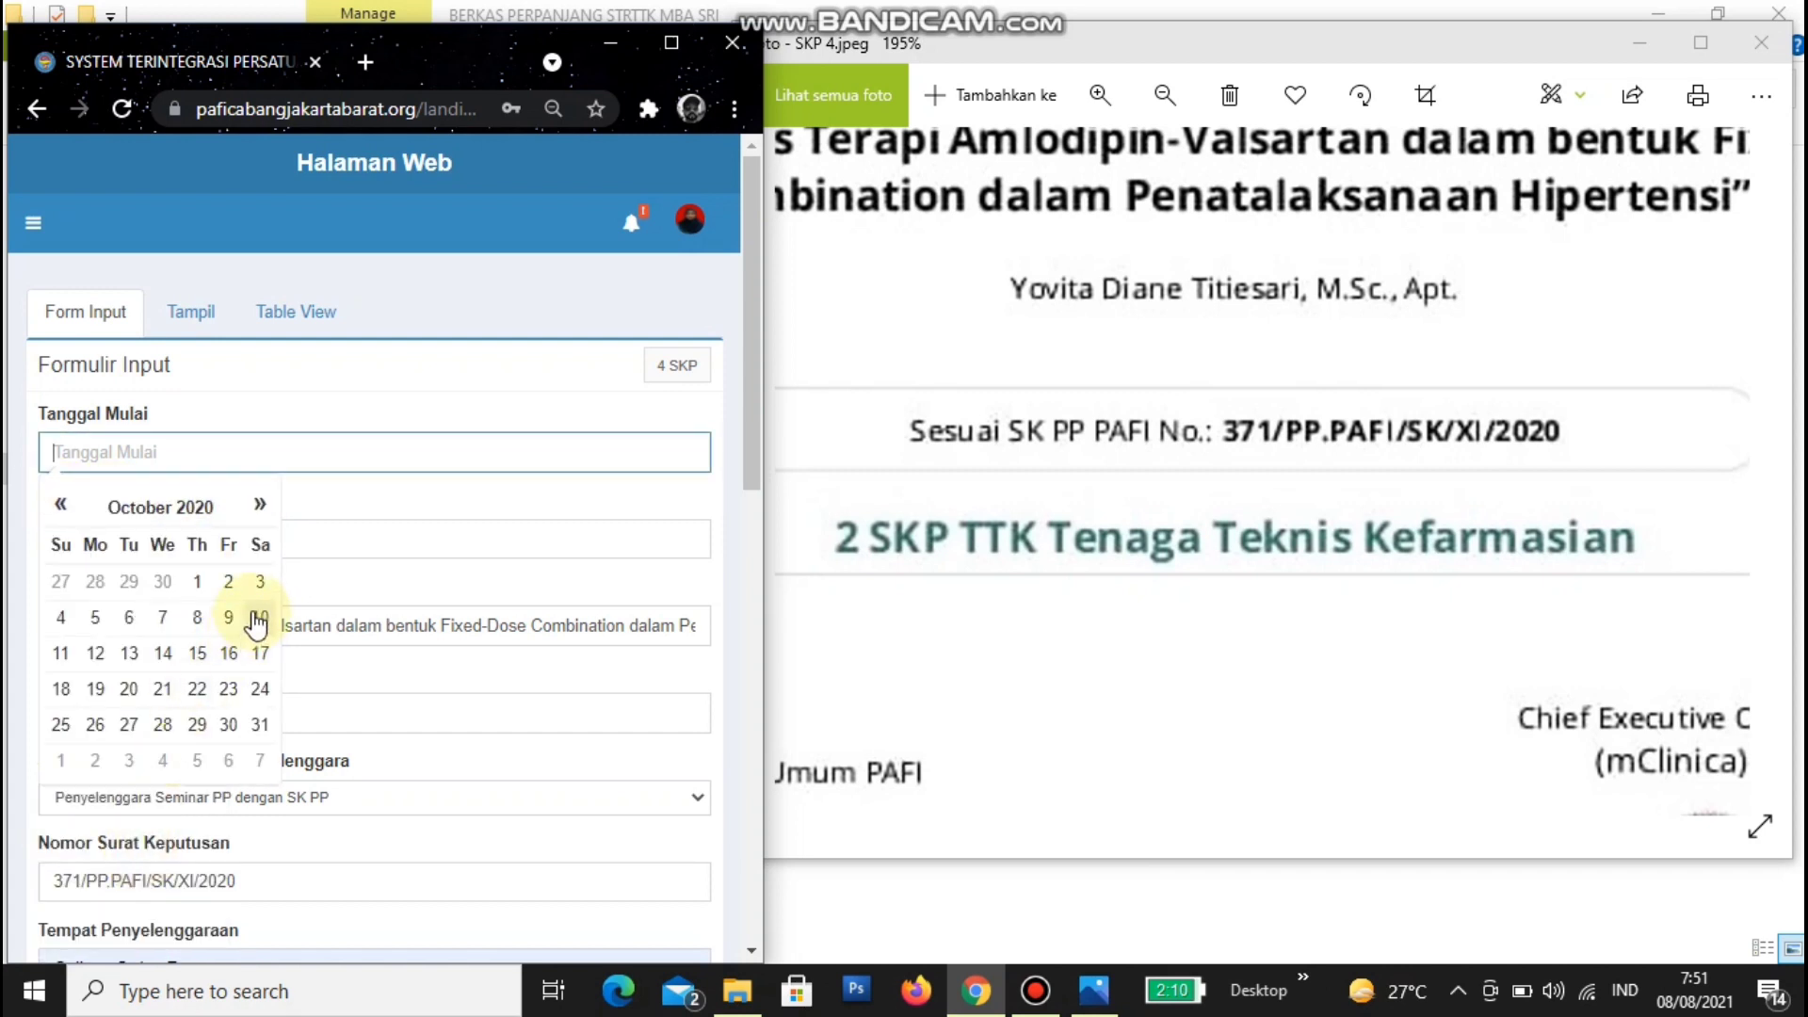
left_click(222, 653)
- Replace the Tanggal Selesai date 08/08/2021 with 16/10/2020
left_click(192, 538)
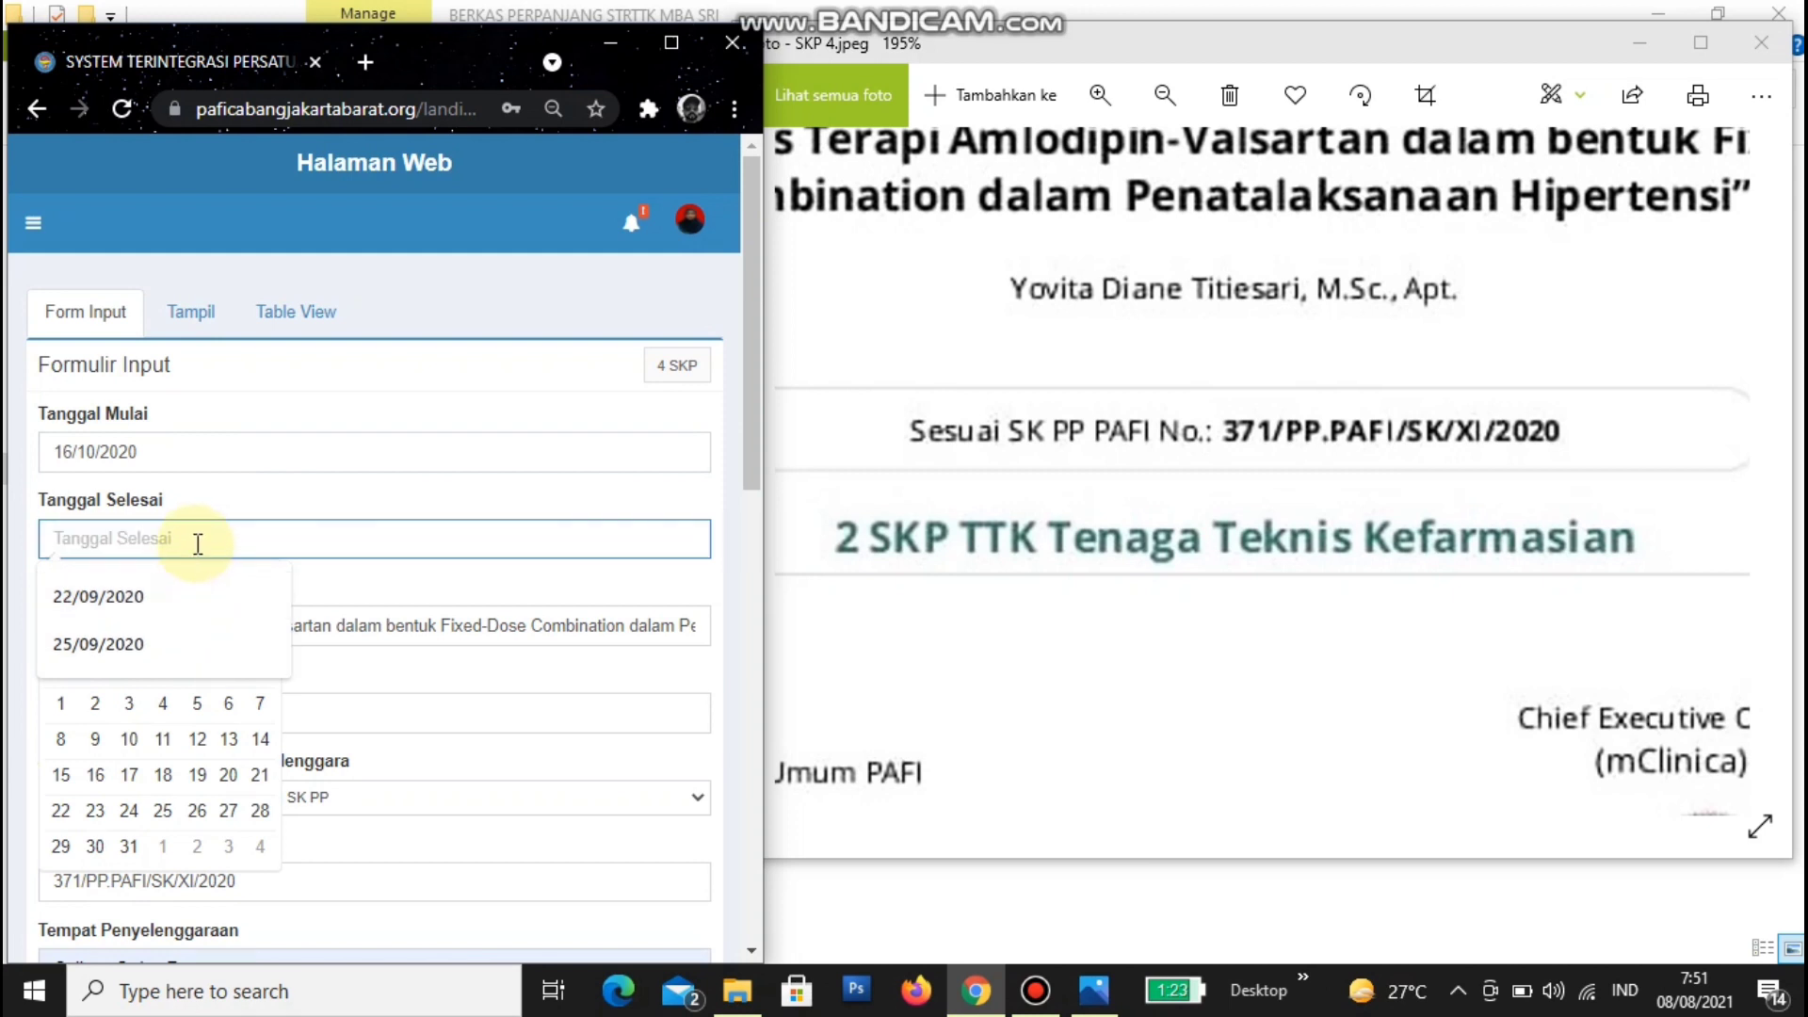
type("16")
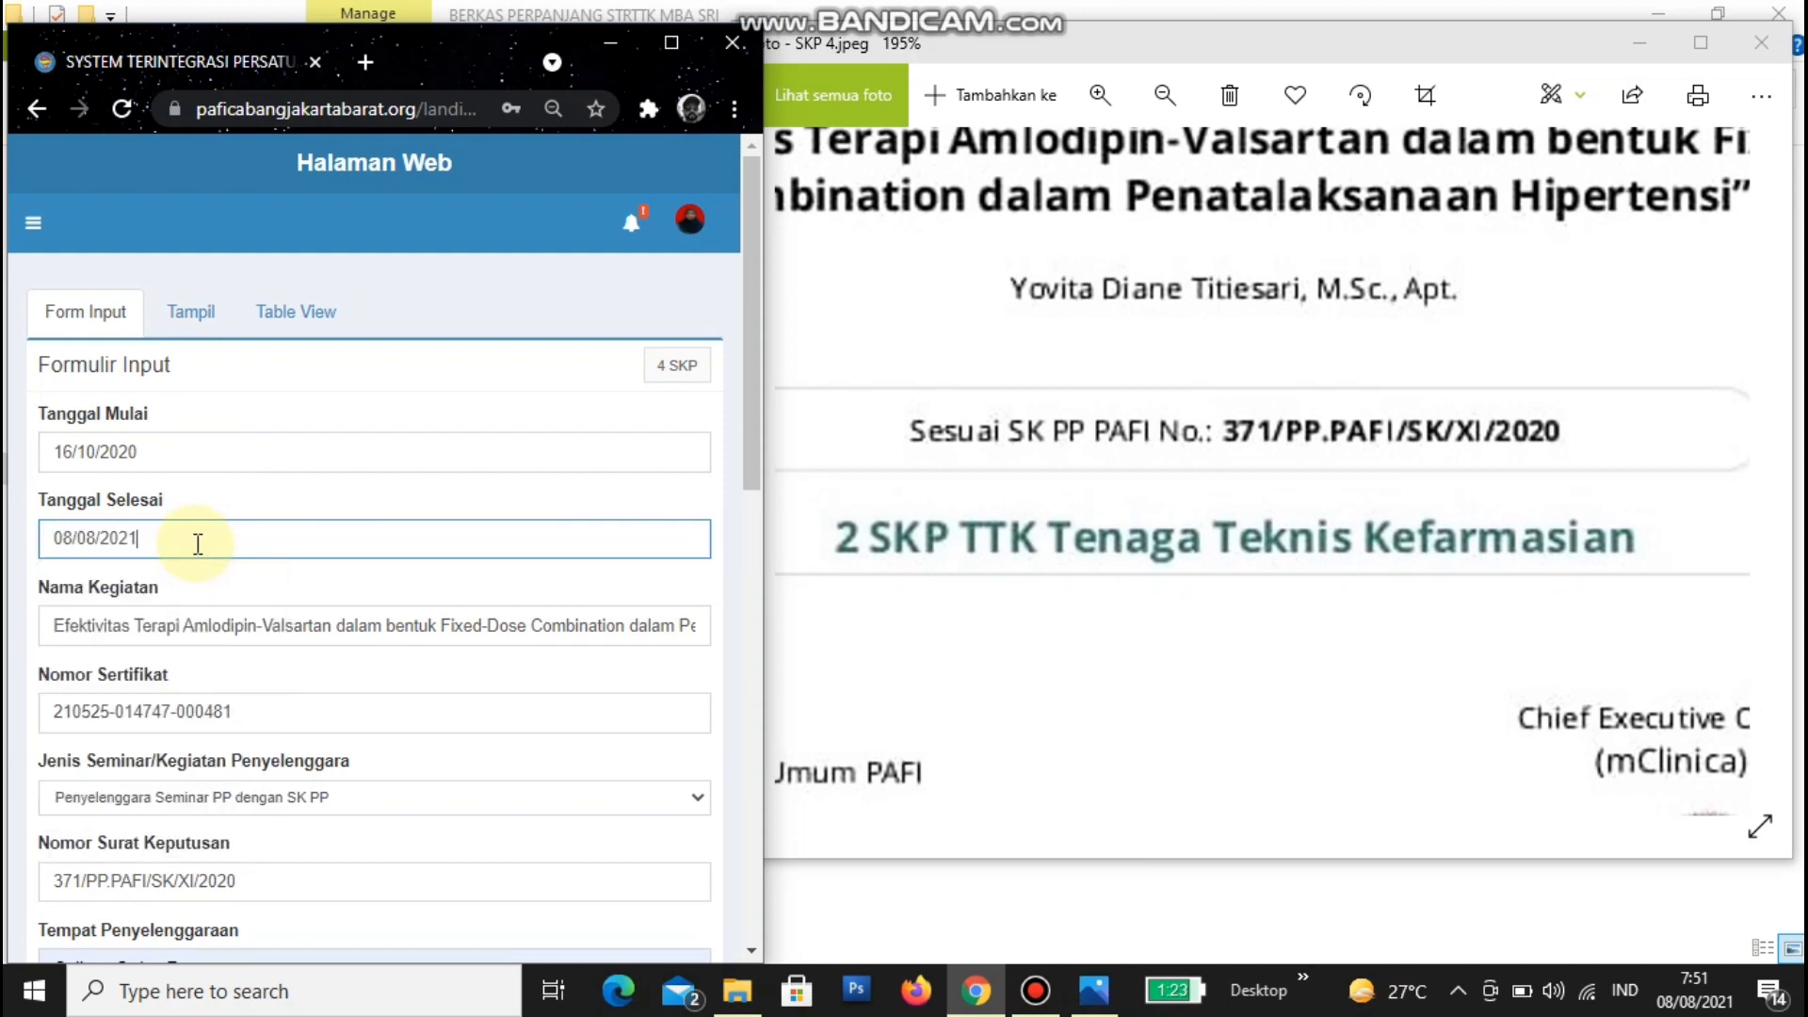
key("BackSpace")
key("BackSpace")
key("BackSpace")
key("BackSpace")
key("BackSpace")
key("BackSpace")
key("BackSpace")
key("BackSpace")
key("BackSpace")
key("BackSpace")
type("16")
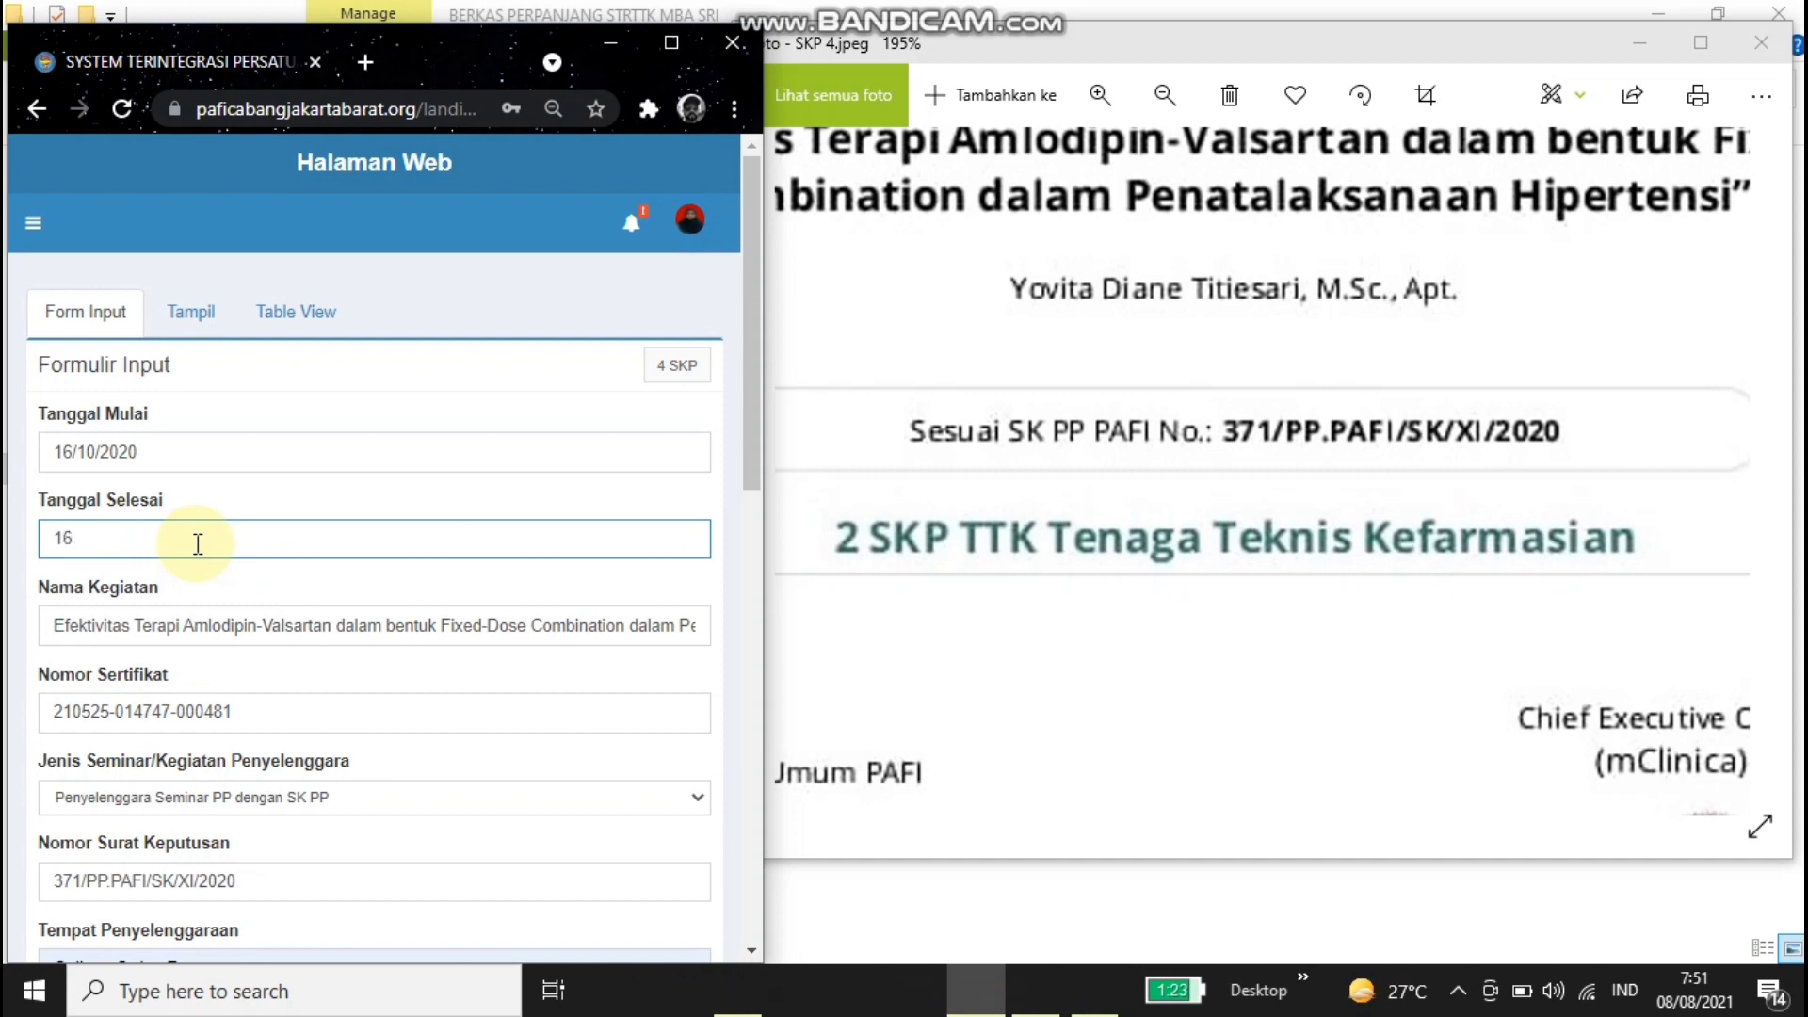
type("/10/2")
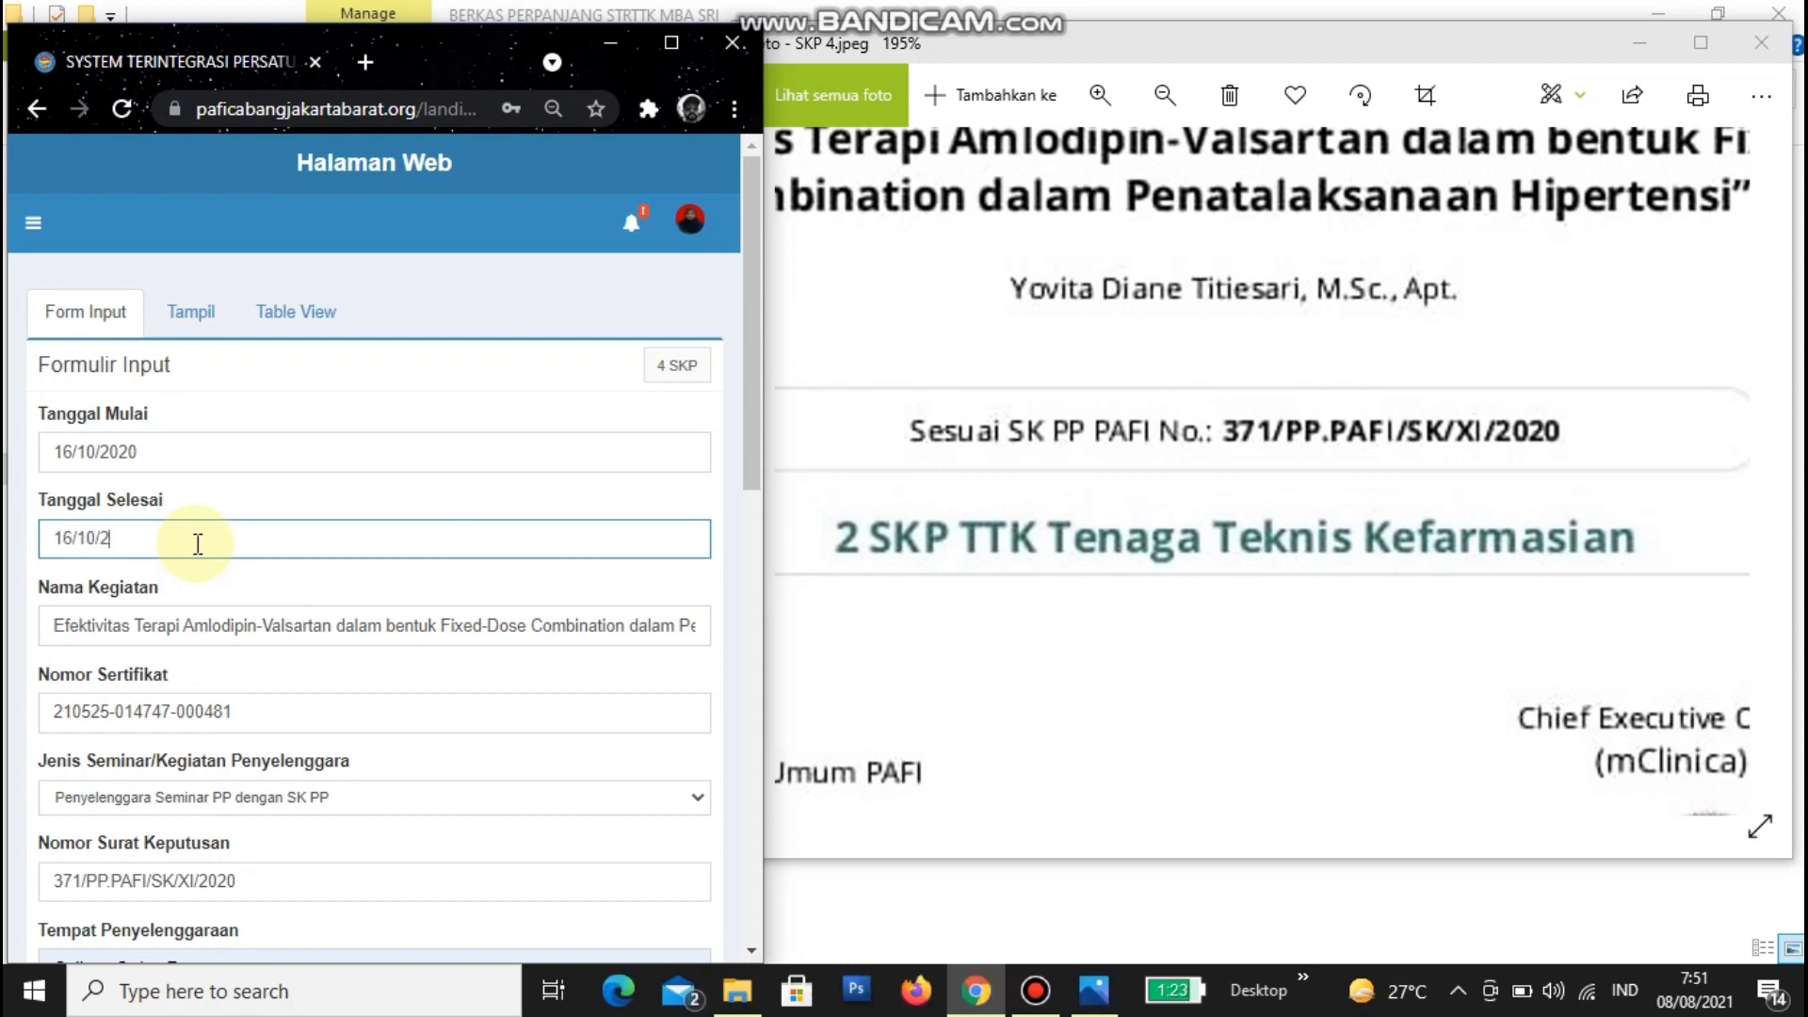
type("020")
- Scroll down to File Lampiran to attach the certificate file
scroll(198, 546, "down", 3)
scroll(194, 561, "down", 8)
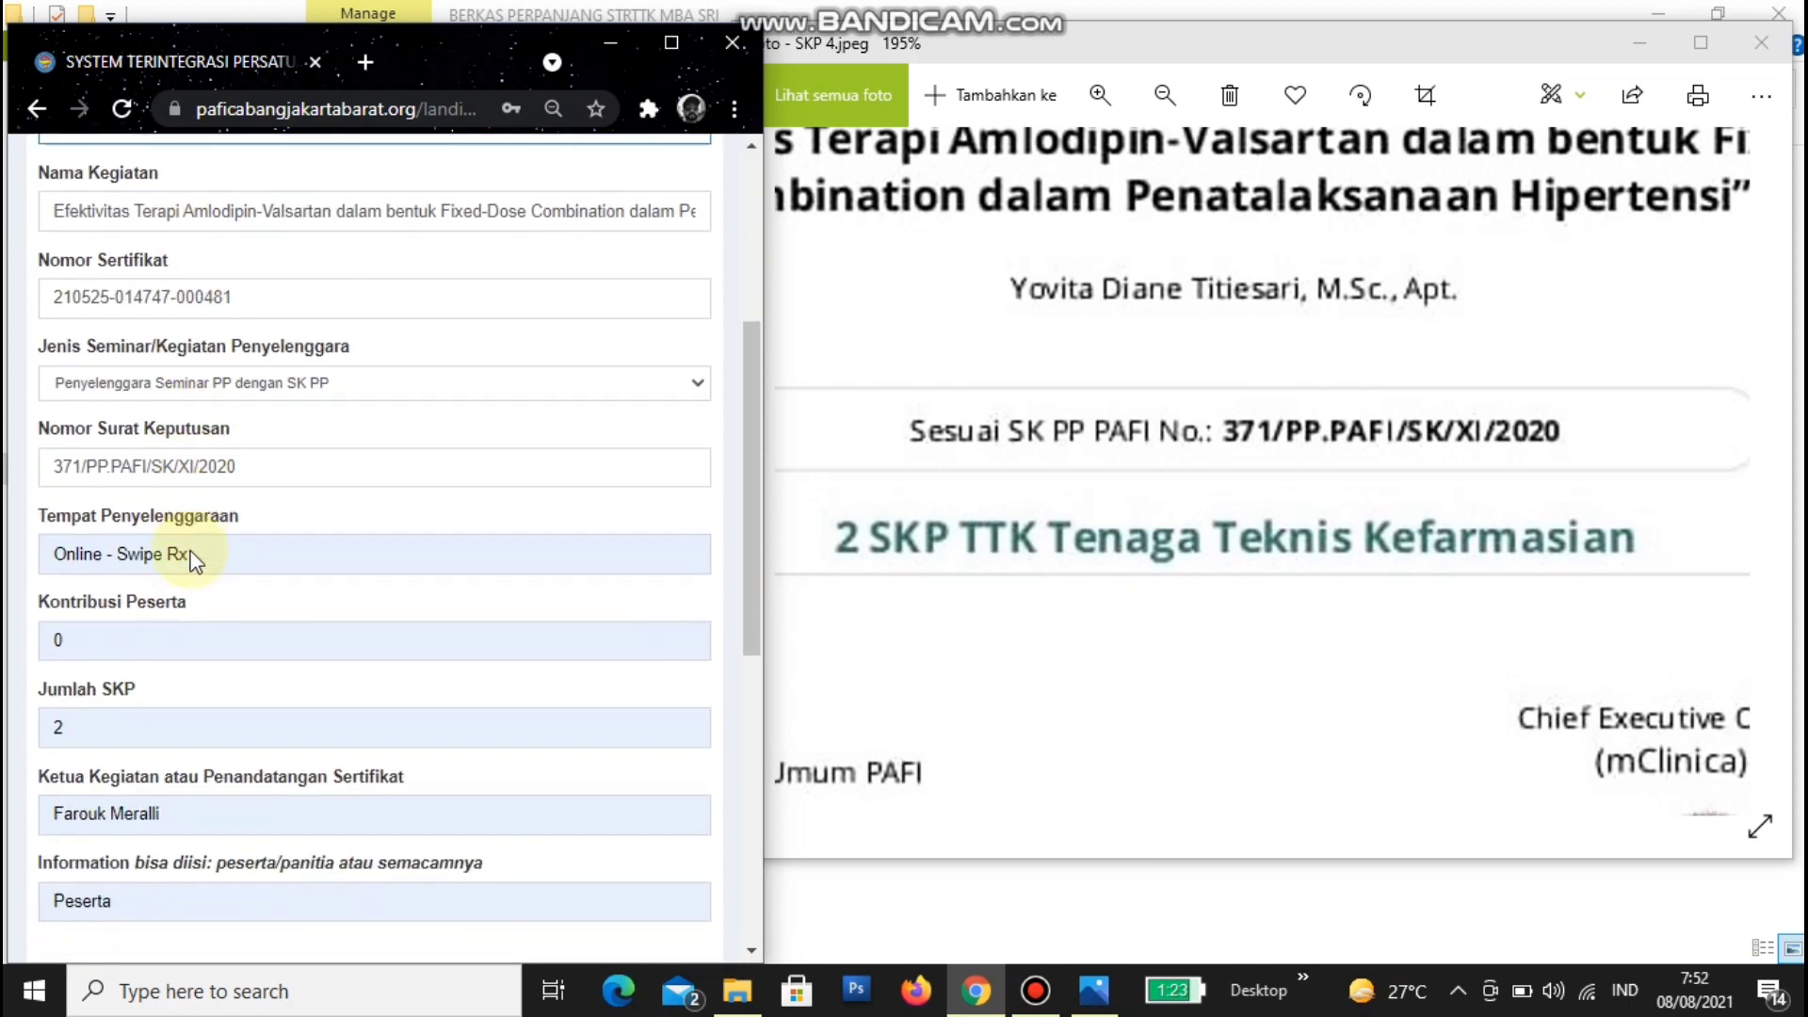
scroll(192, 552, "down", 1)
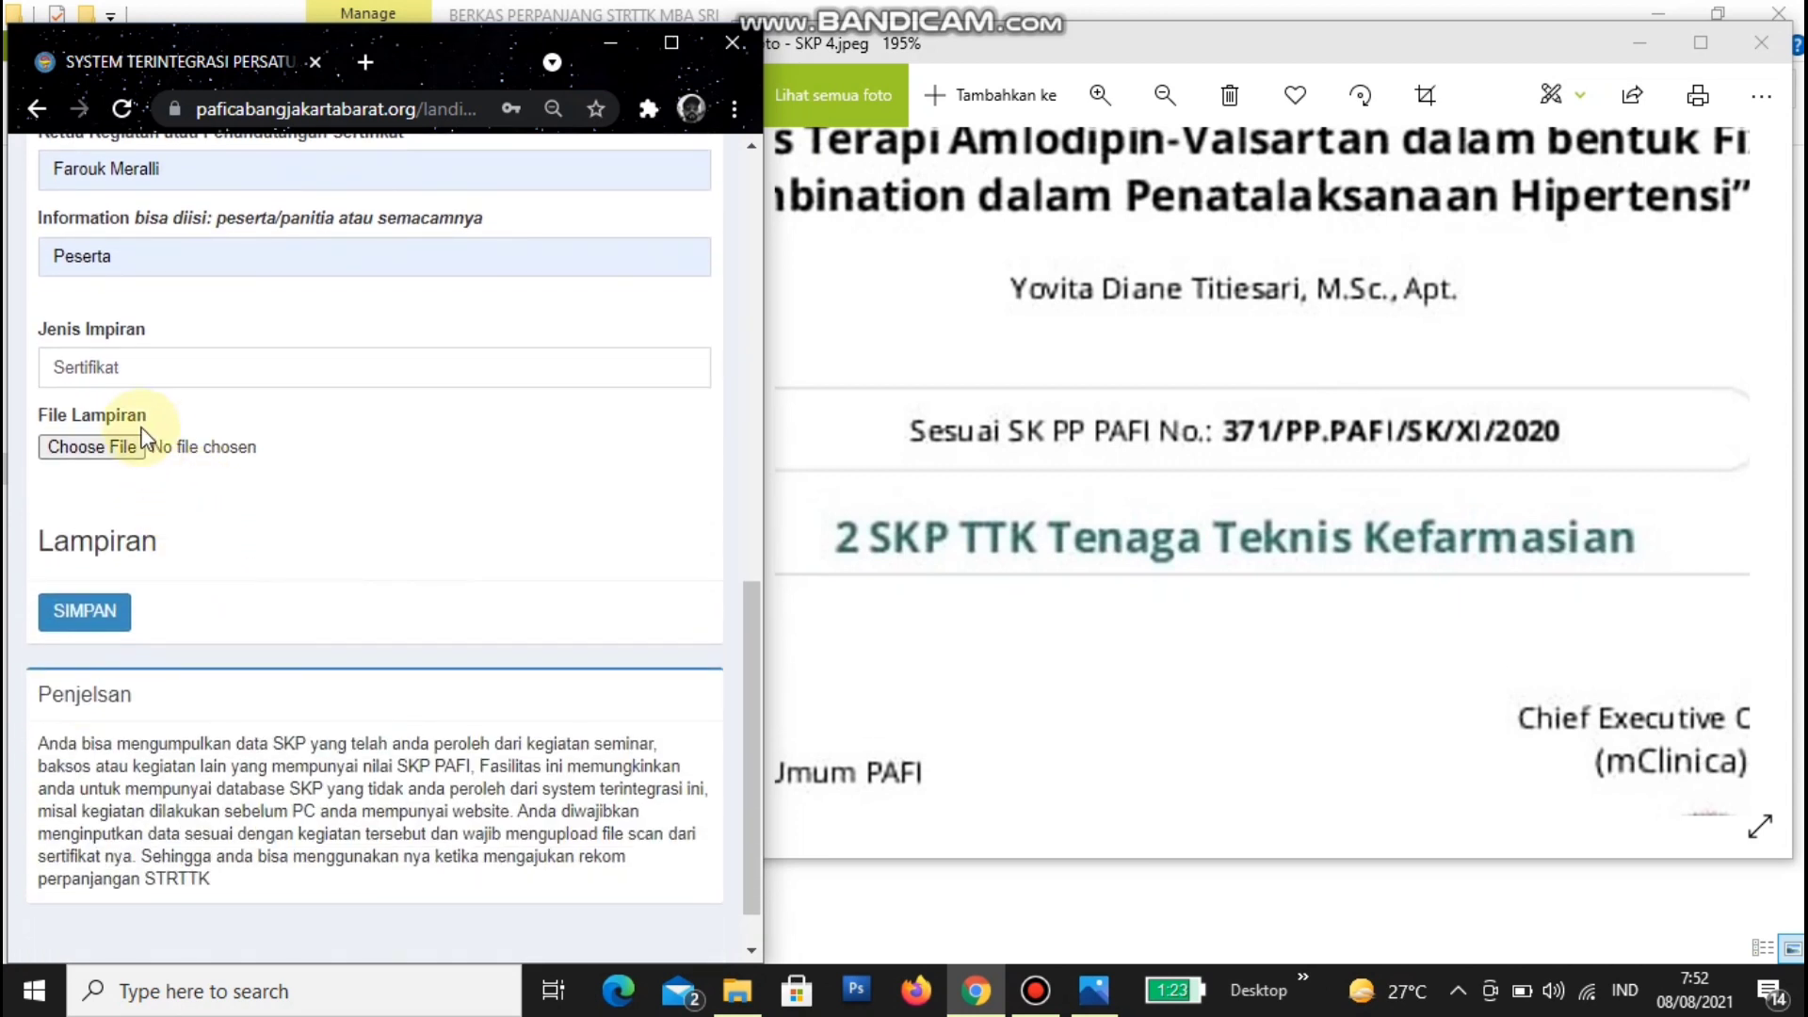
left_click_drag(28, 416, 149, 423)
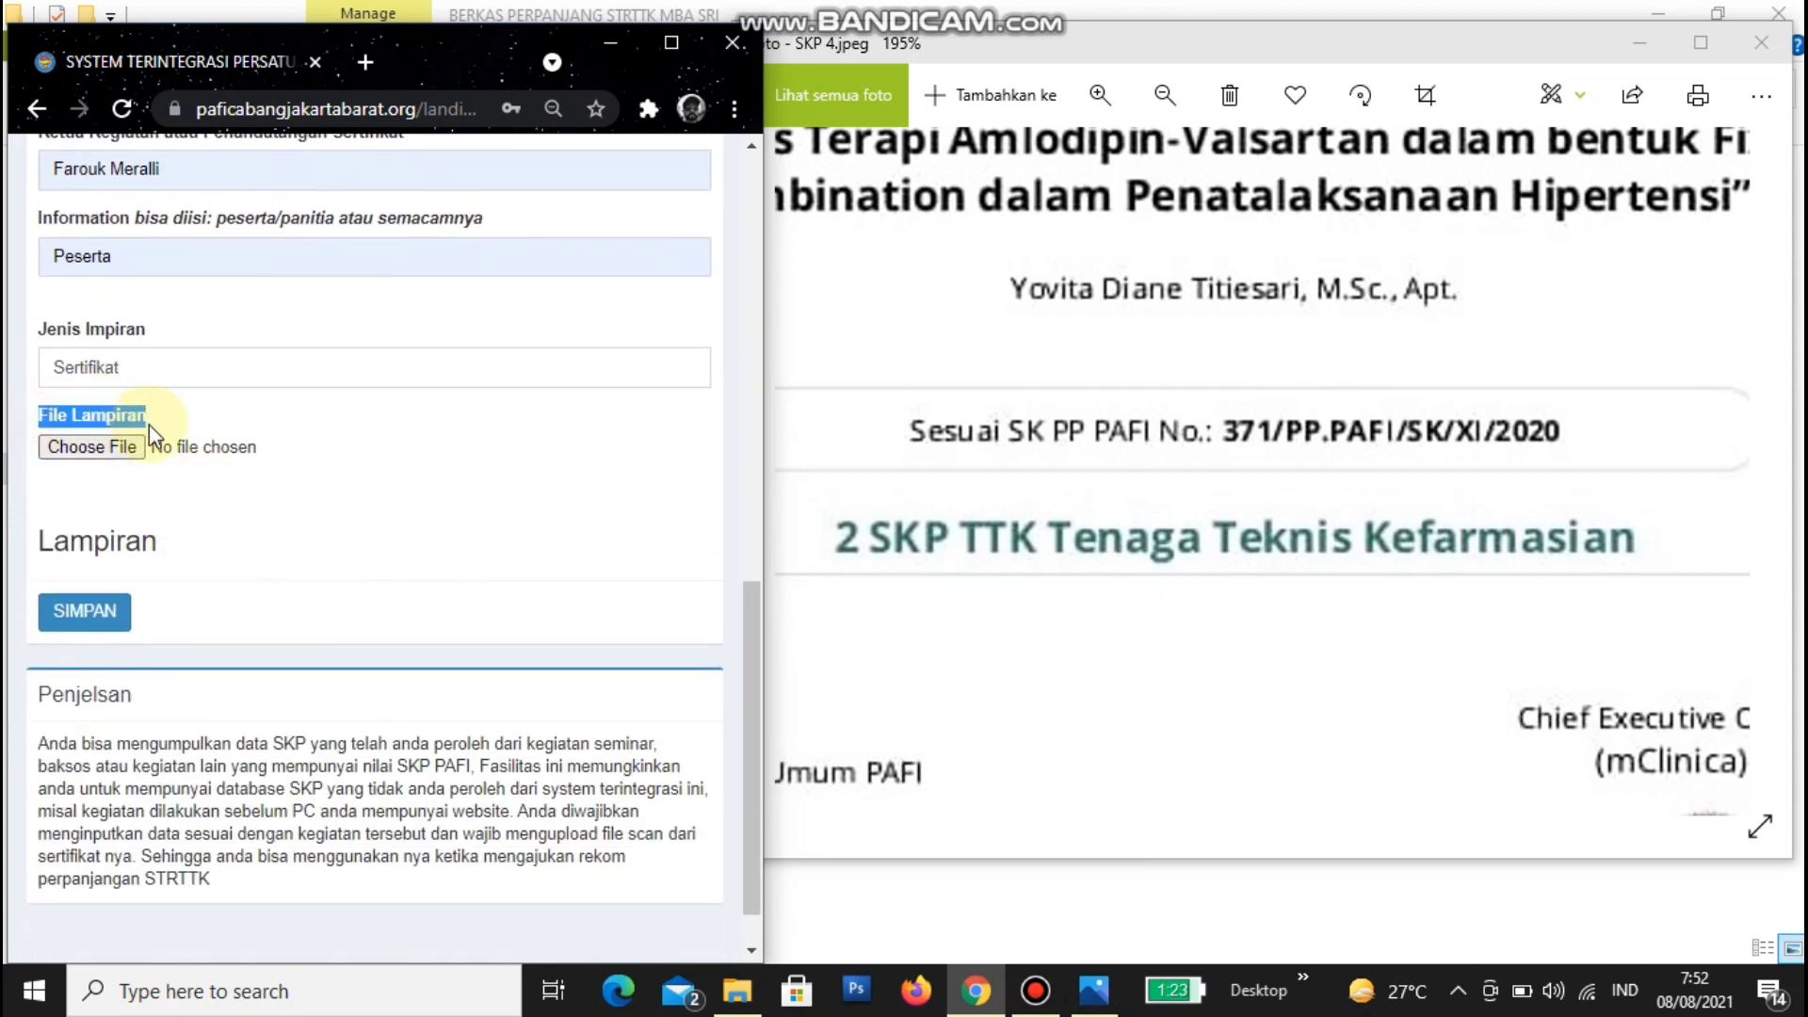
left_click(125, 456)
- Attach SKP 4.pdf from the renewal documents folder as the Sertifikat file (90.22 KB)
left_click(126, 457)
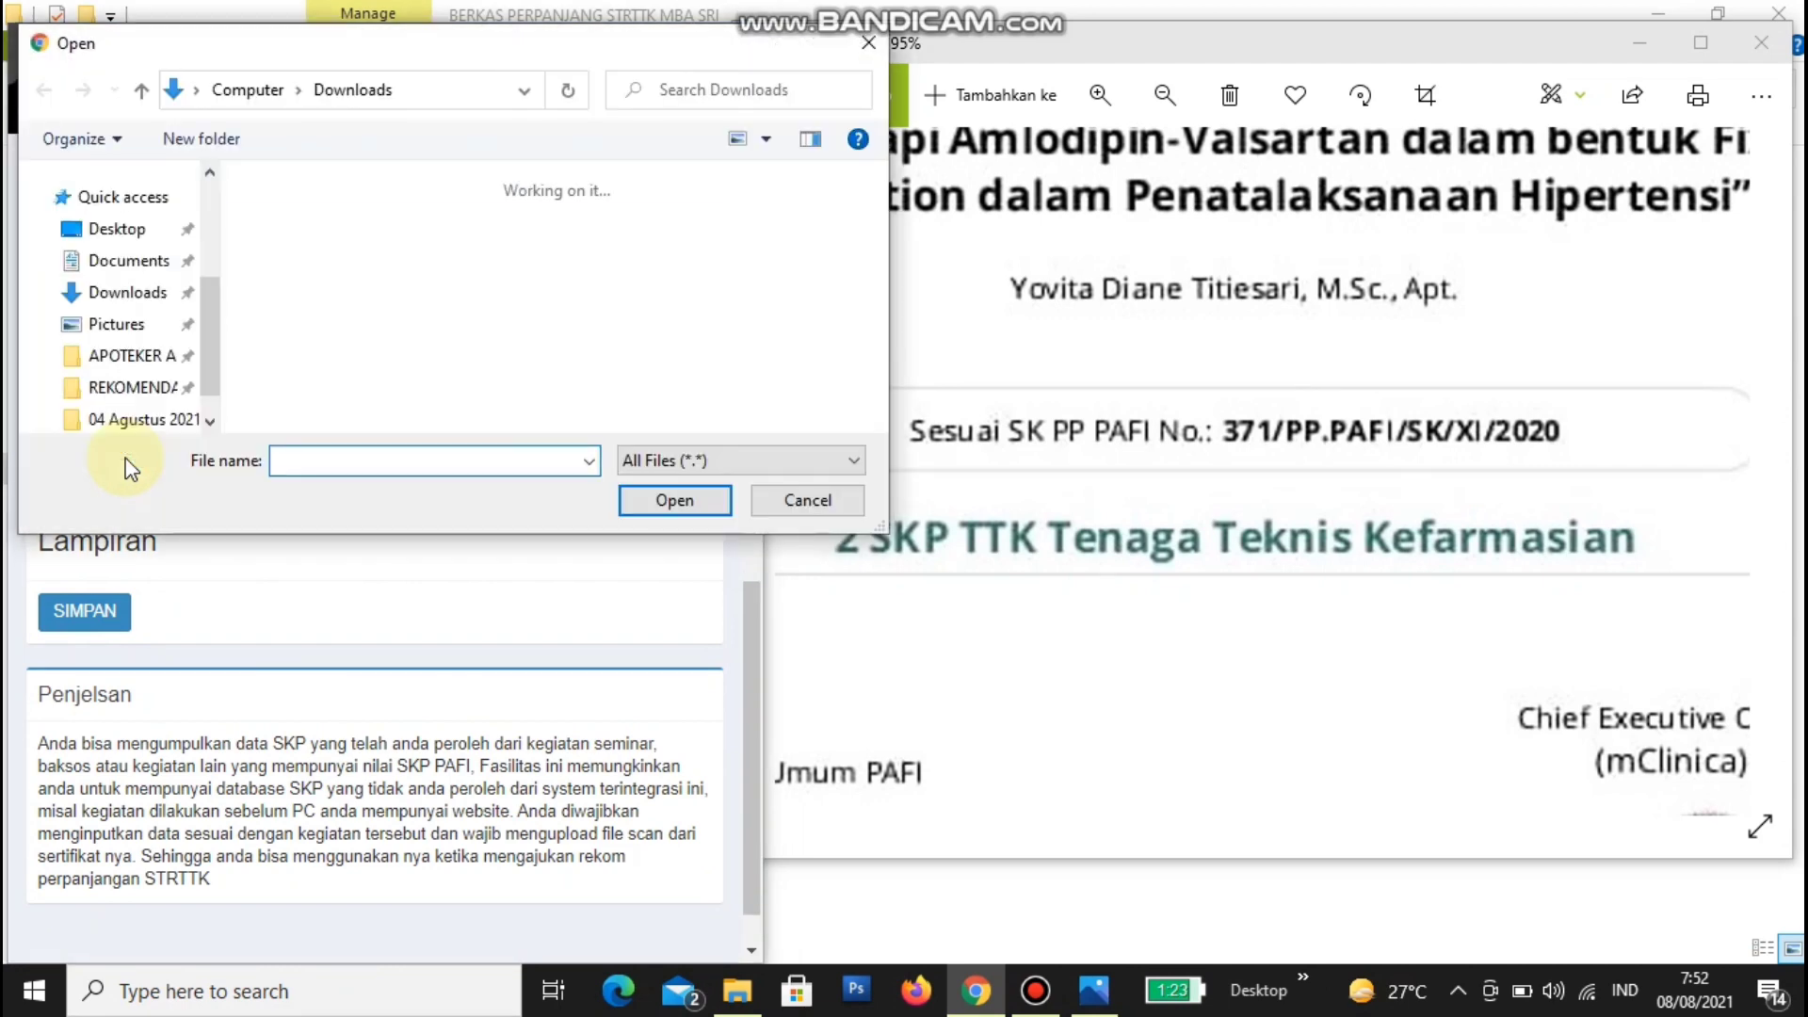
scroll(207, 234, "up", 4)
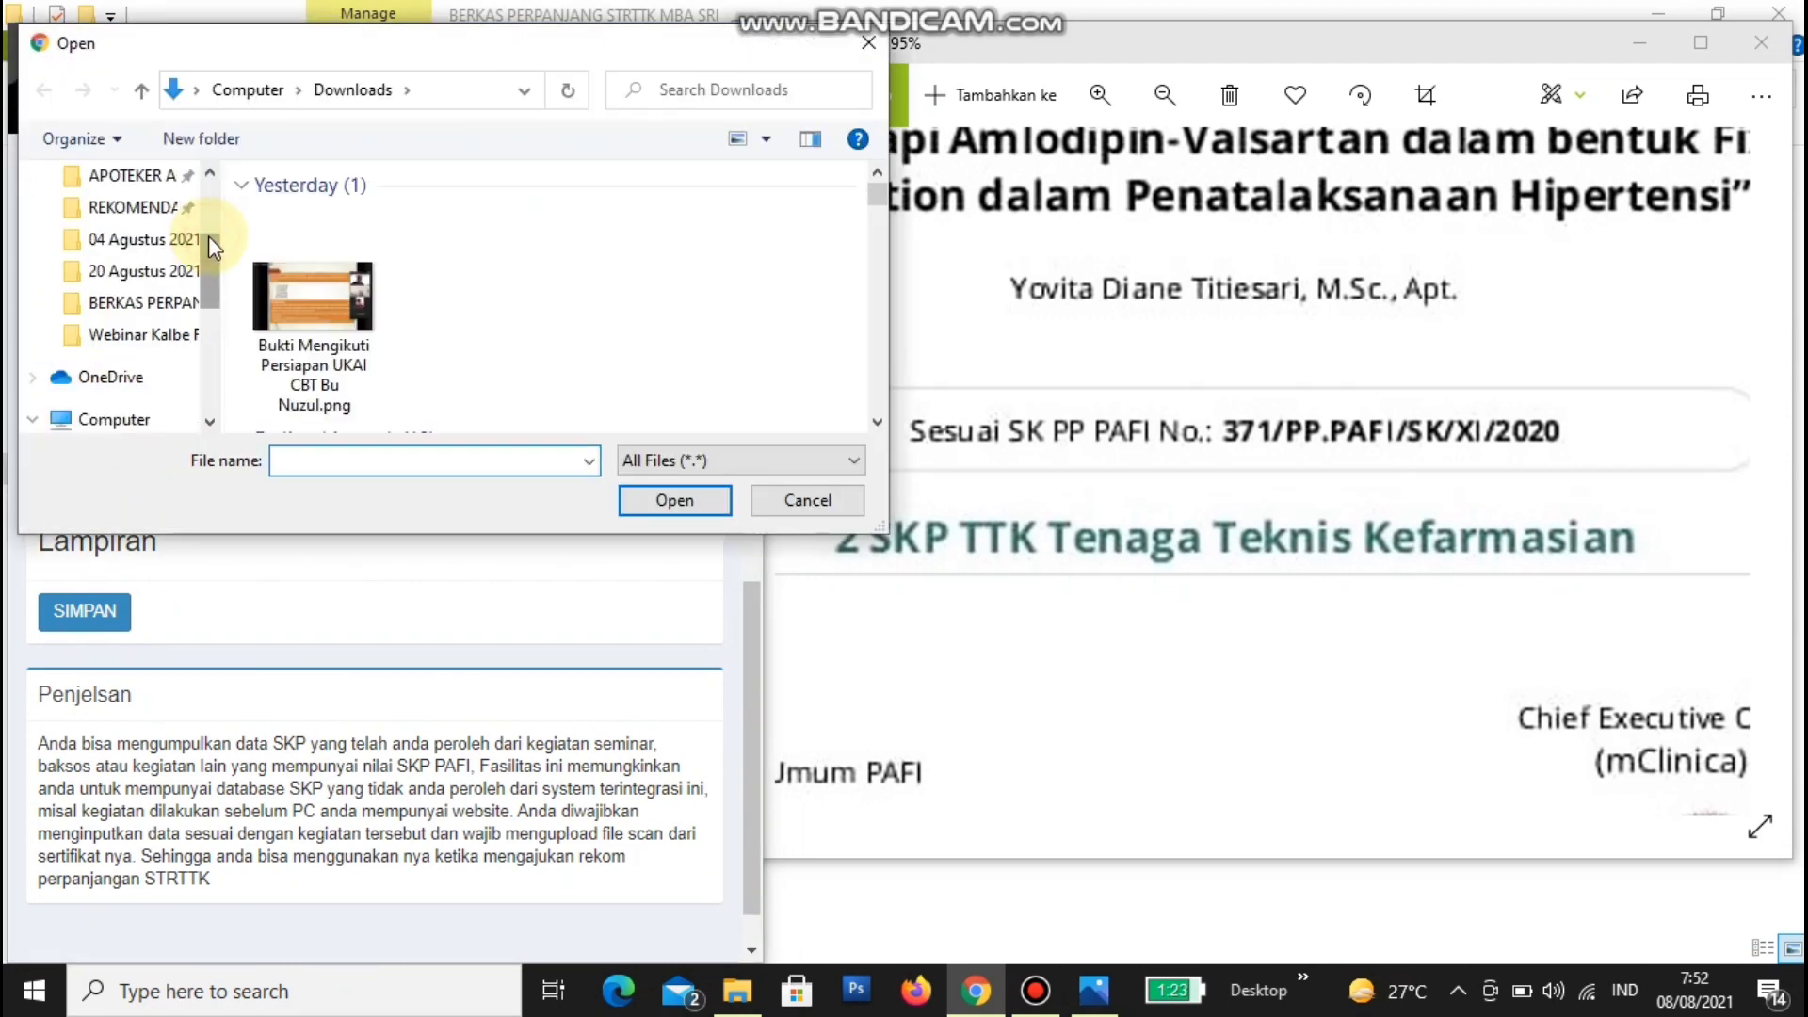
left_click(151, 302)
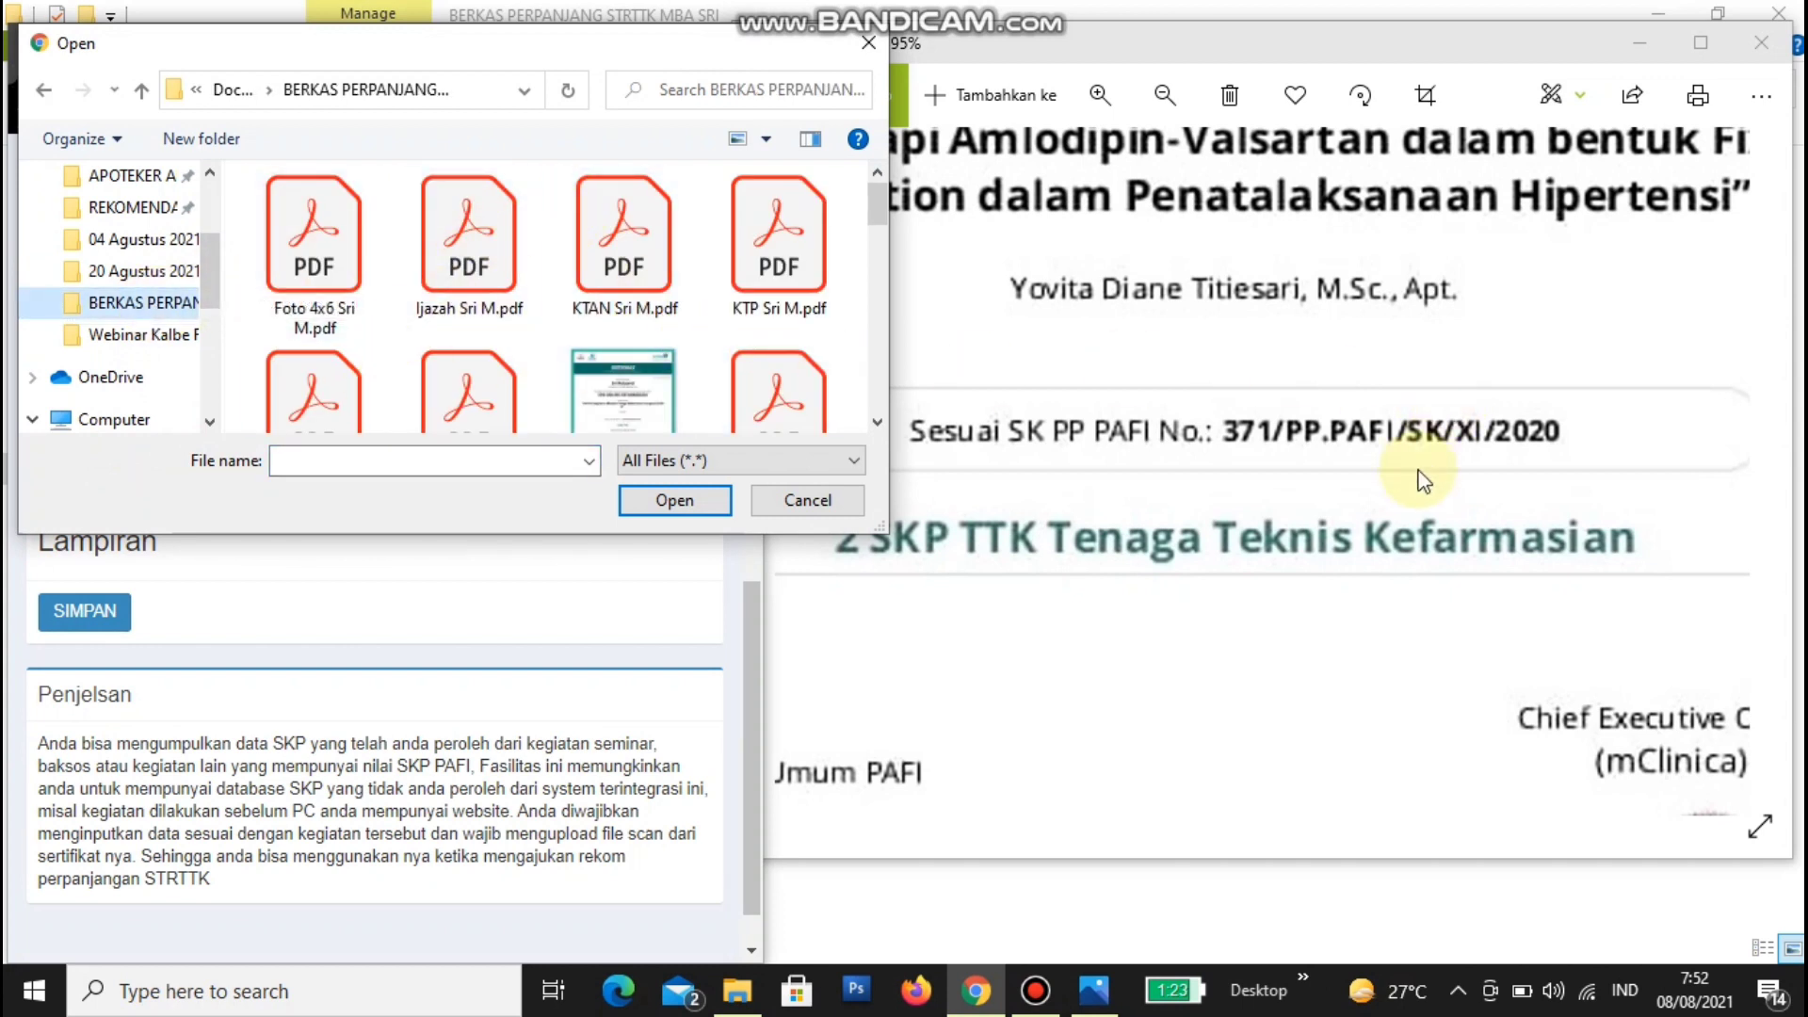
left_click(876, 423)
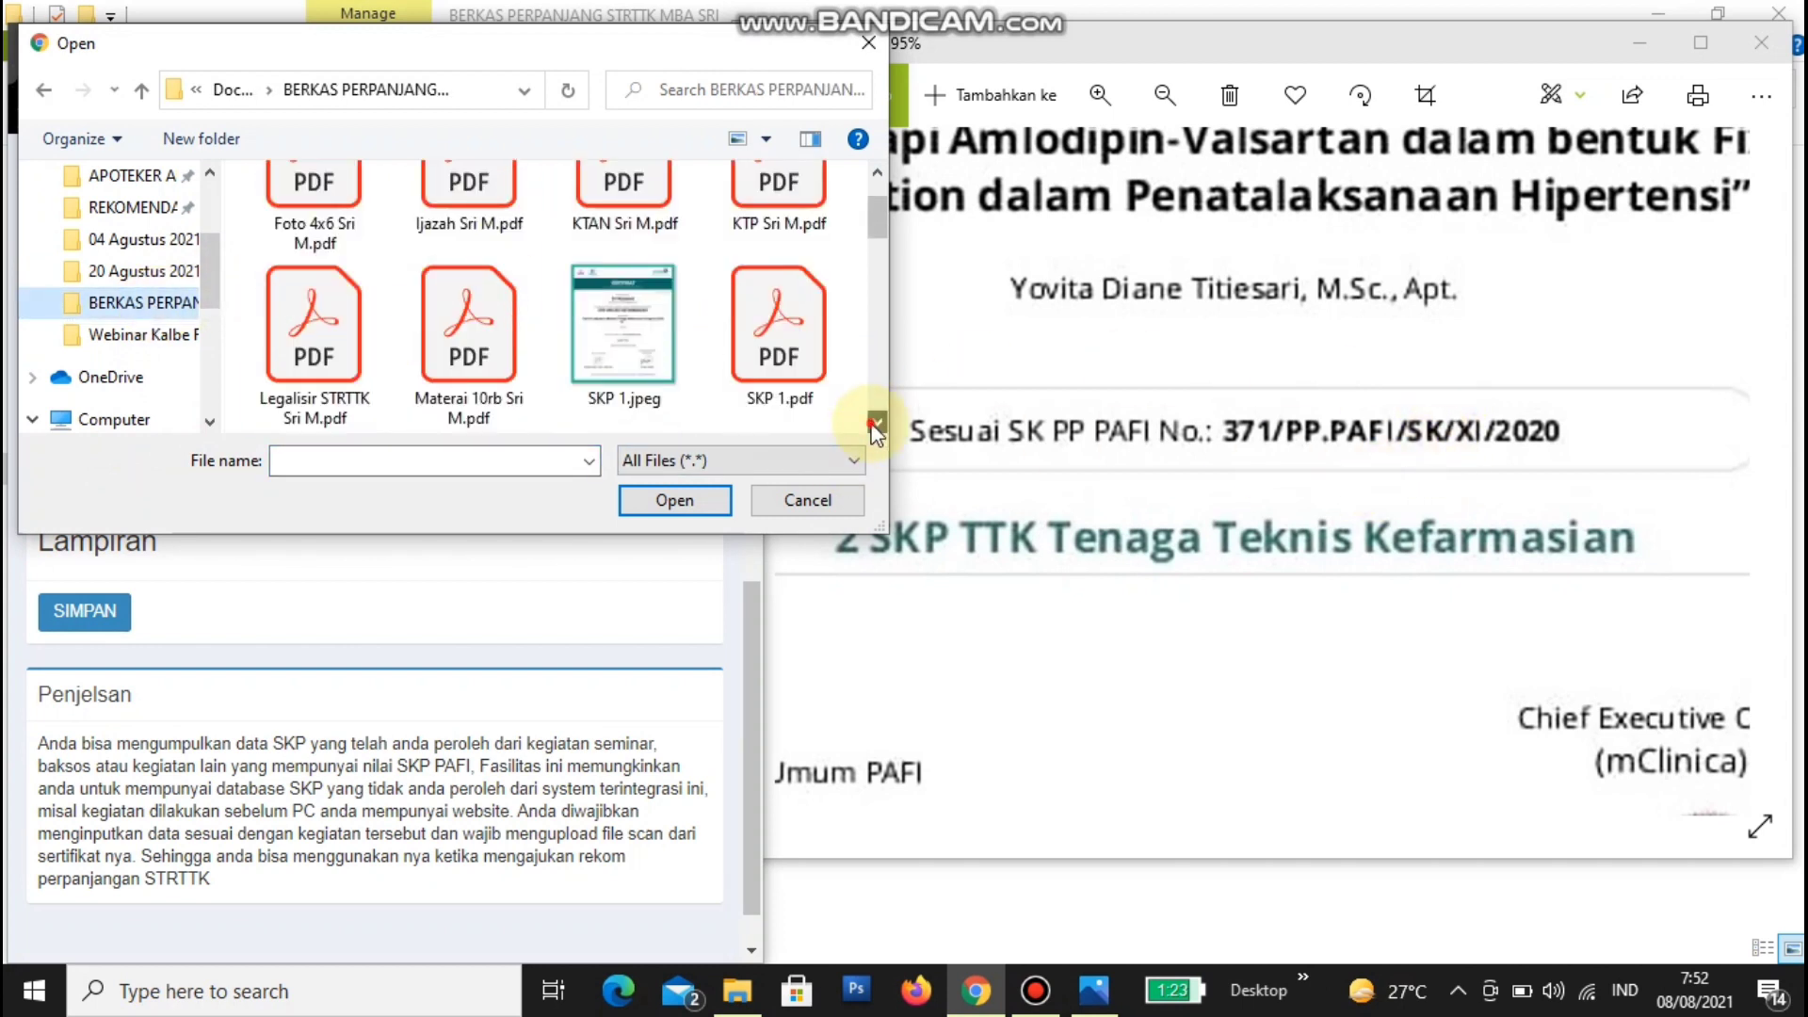
left_click(876, 425)
left_click(876, 425)
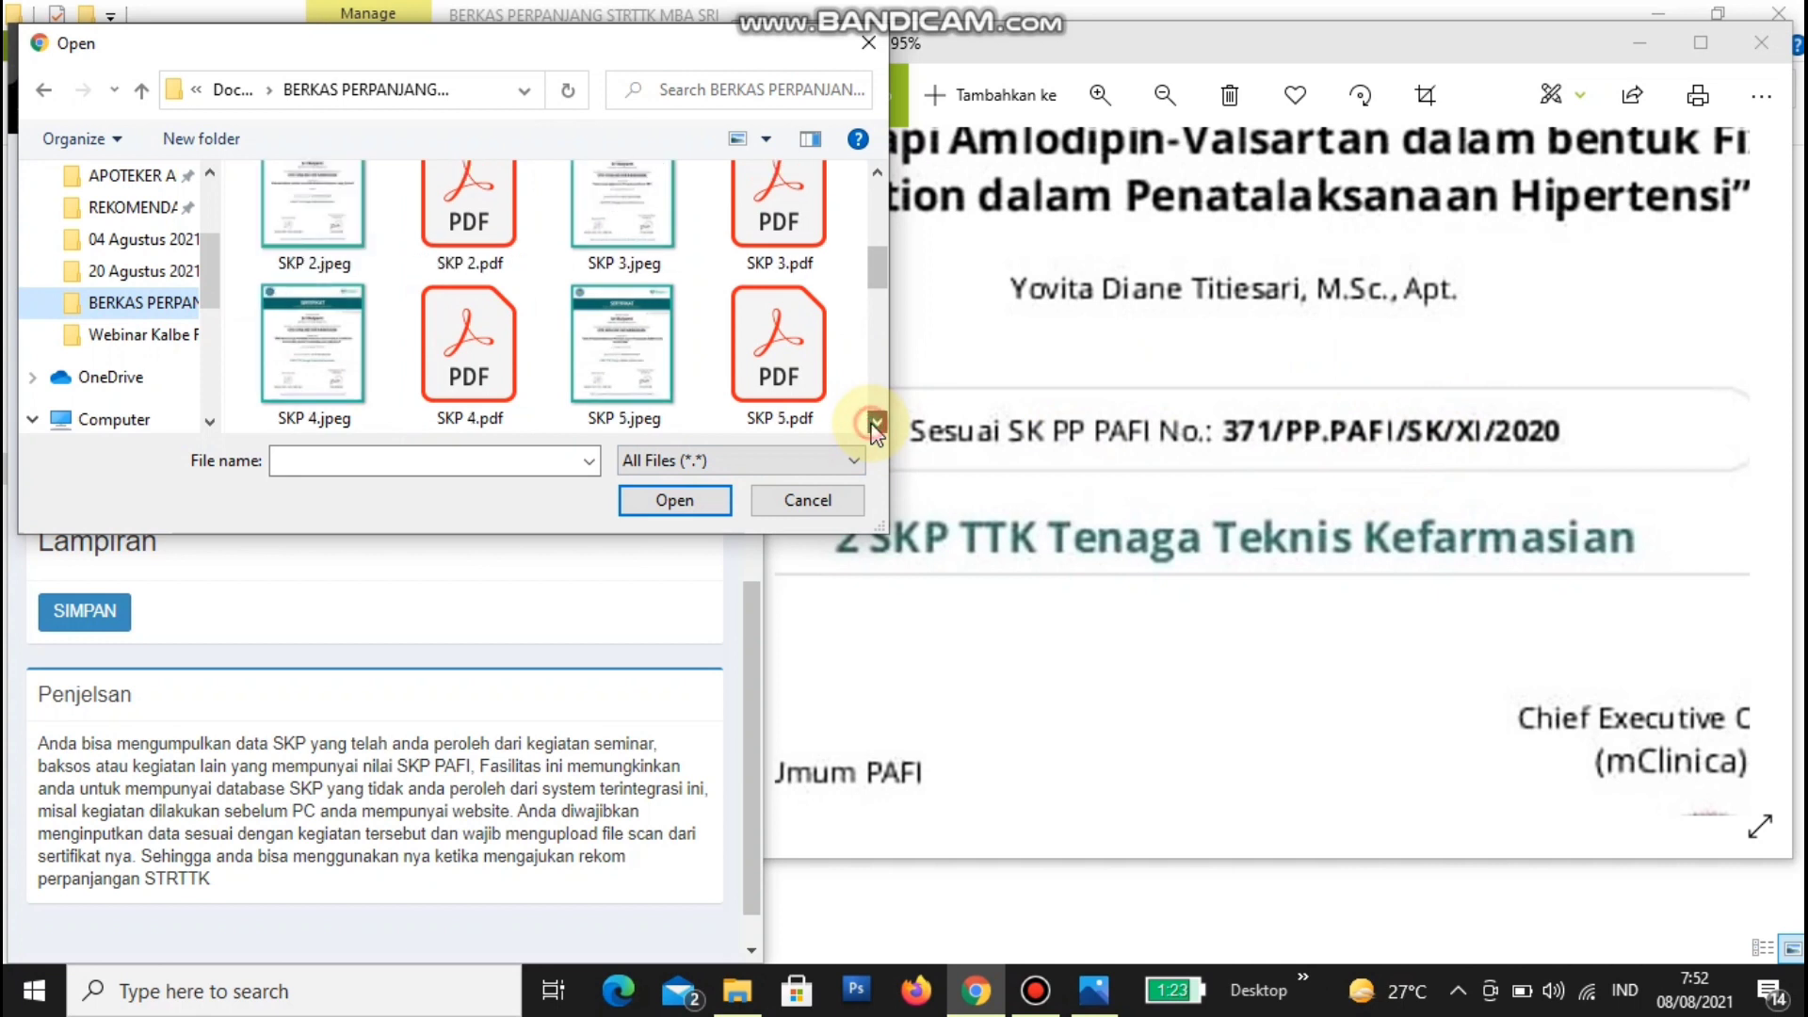
left_click(787, 243)
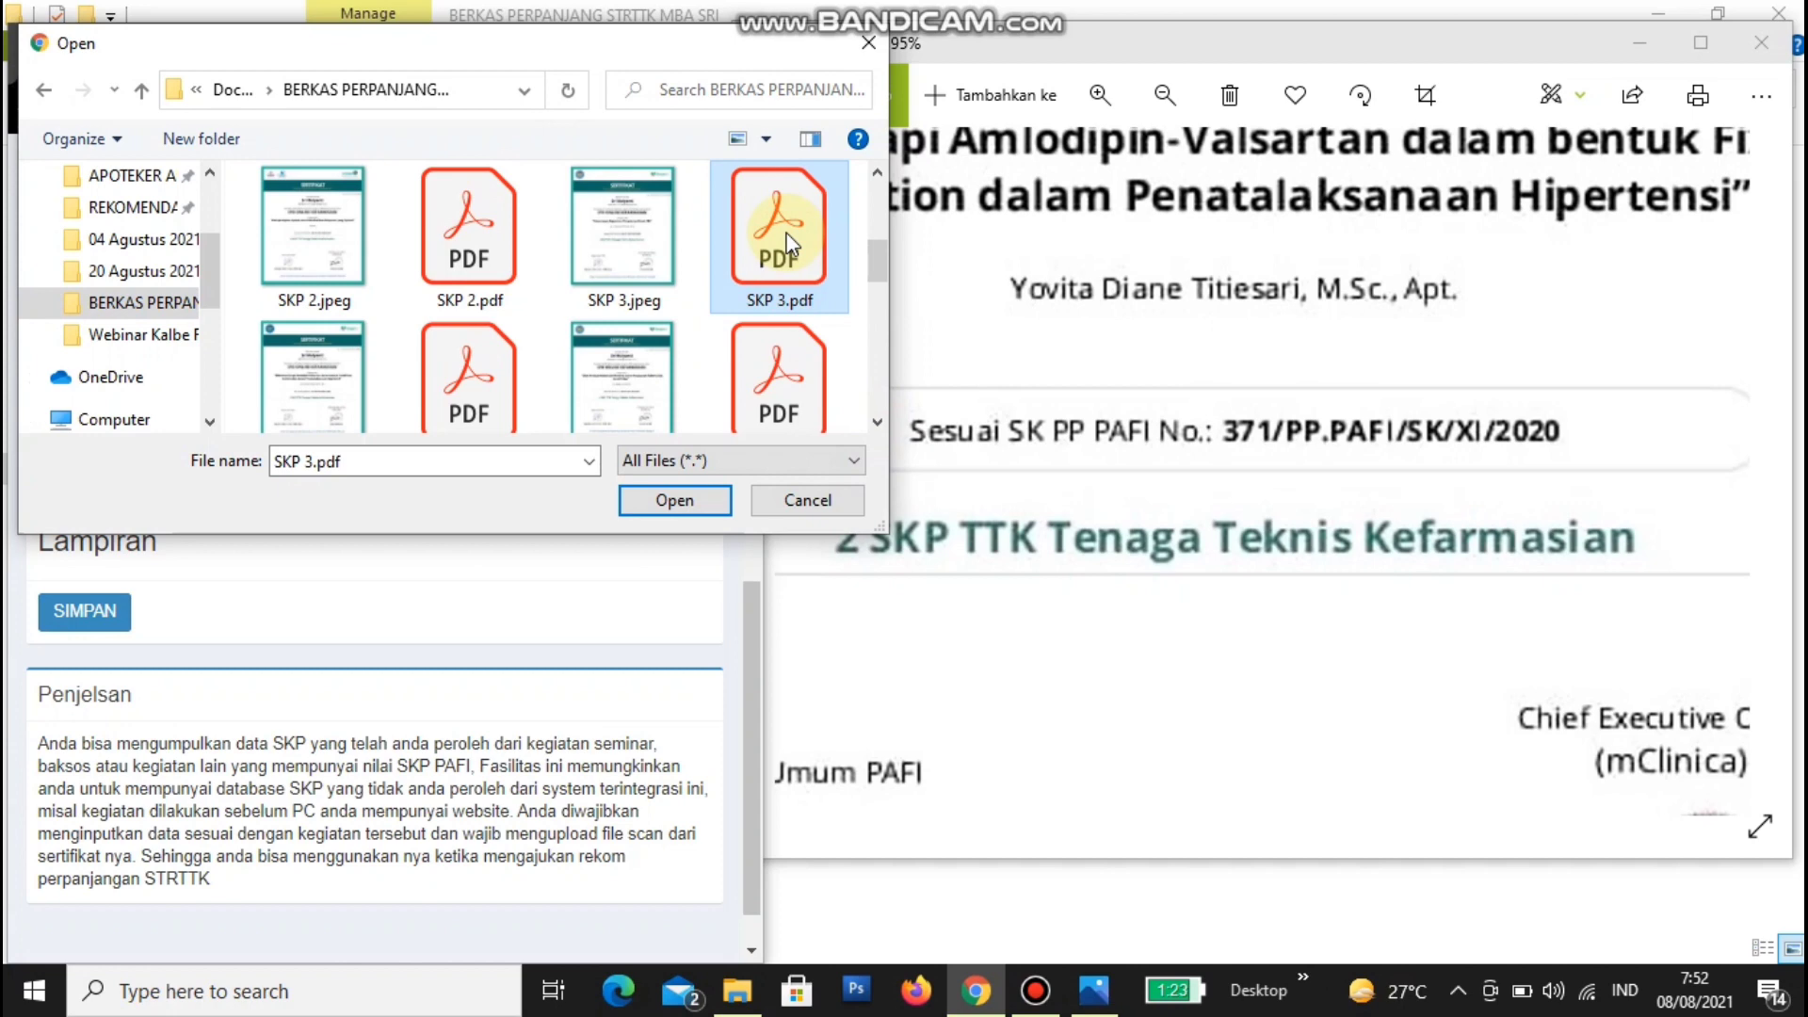
left_click_drag(787, 43, 781, 143)
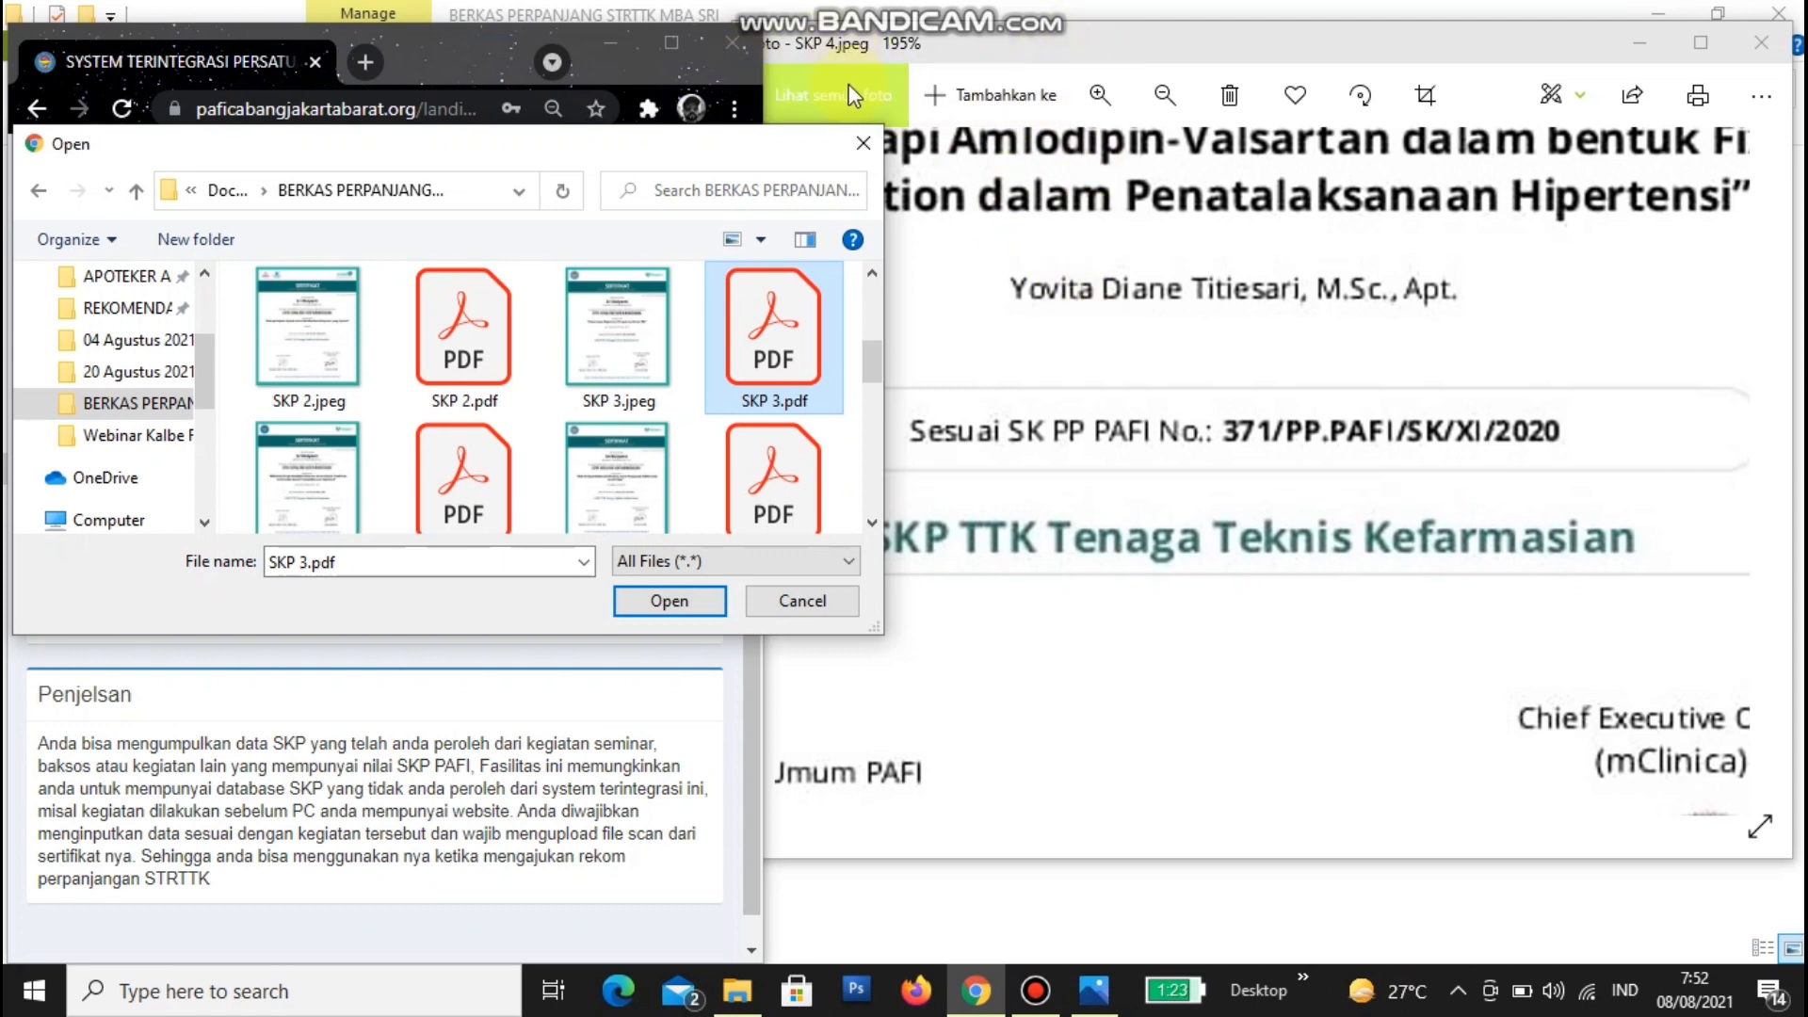
scroll(439, 454, "down", 1)
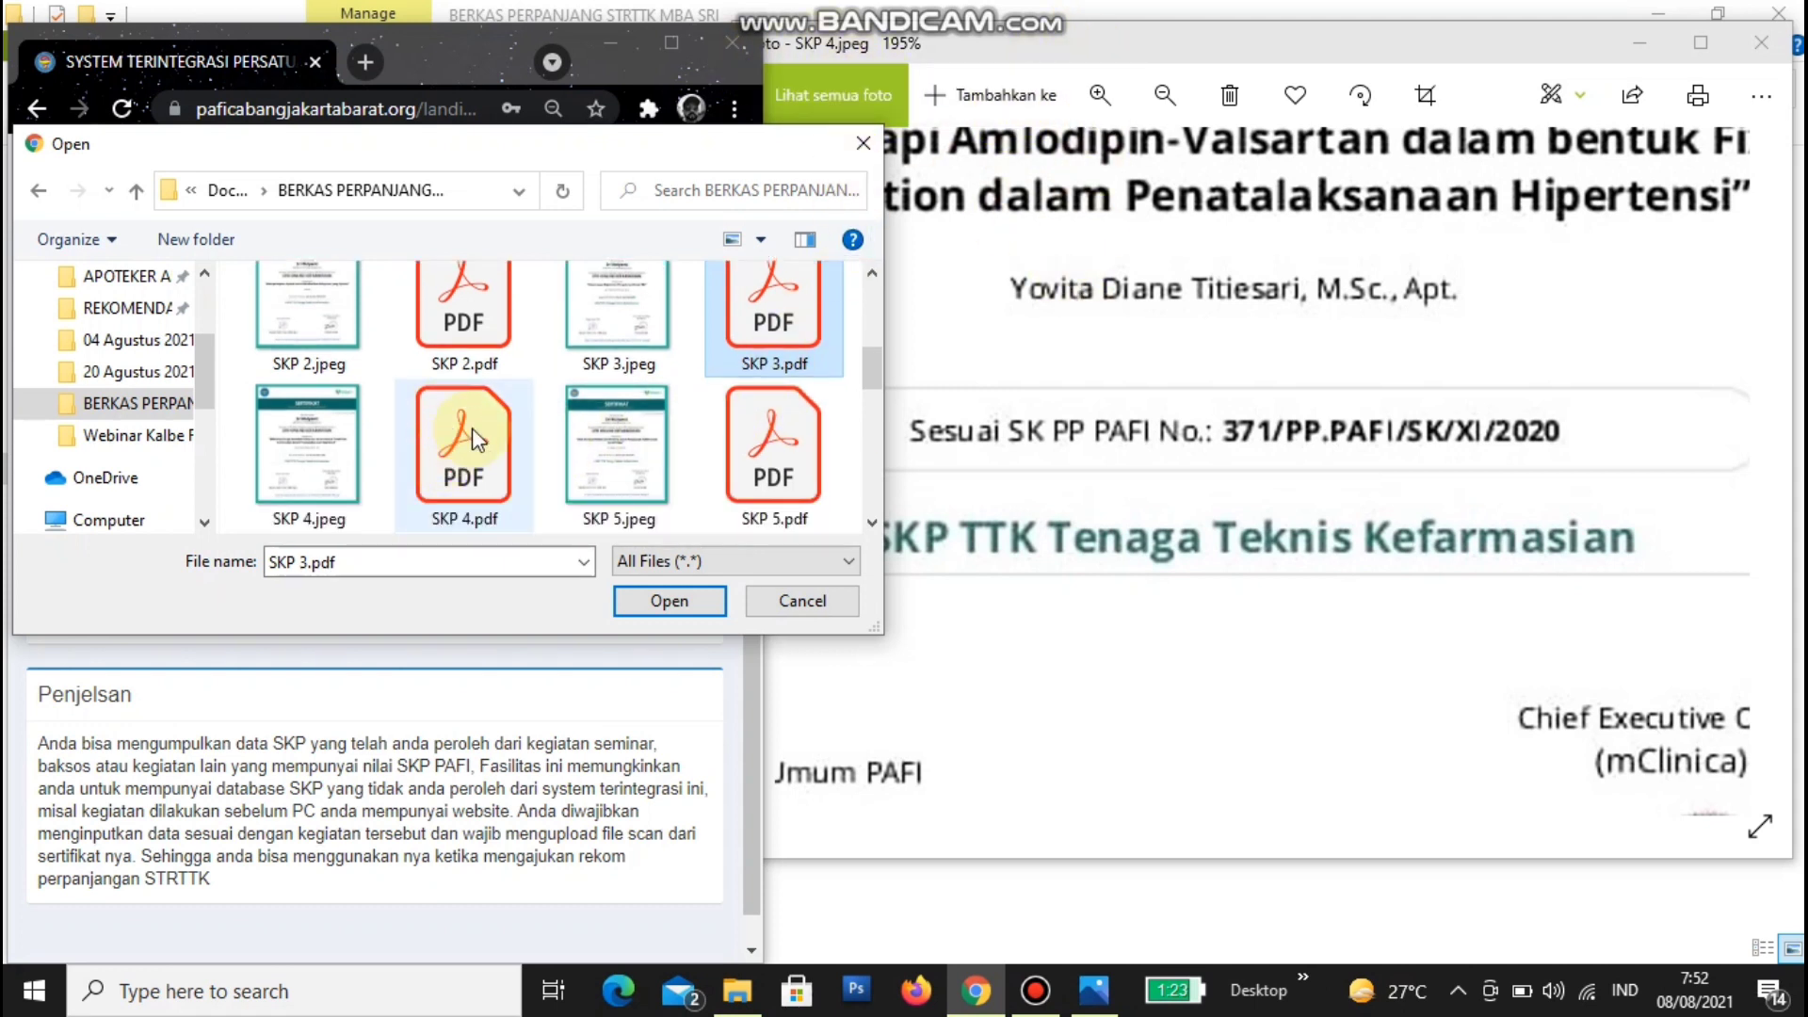
left_click(472, 428)
left_click(653, 608)
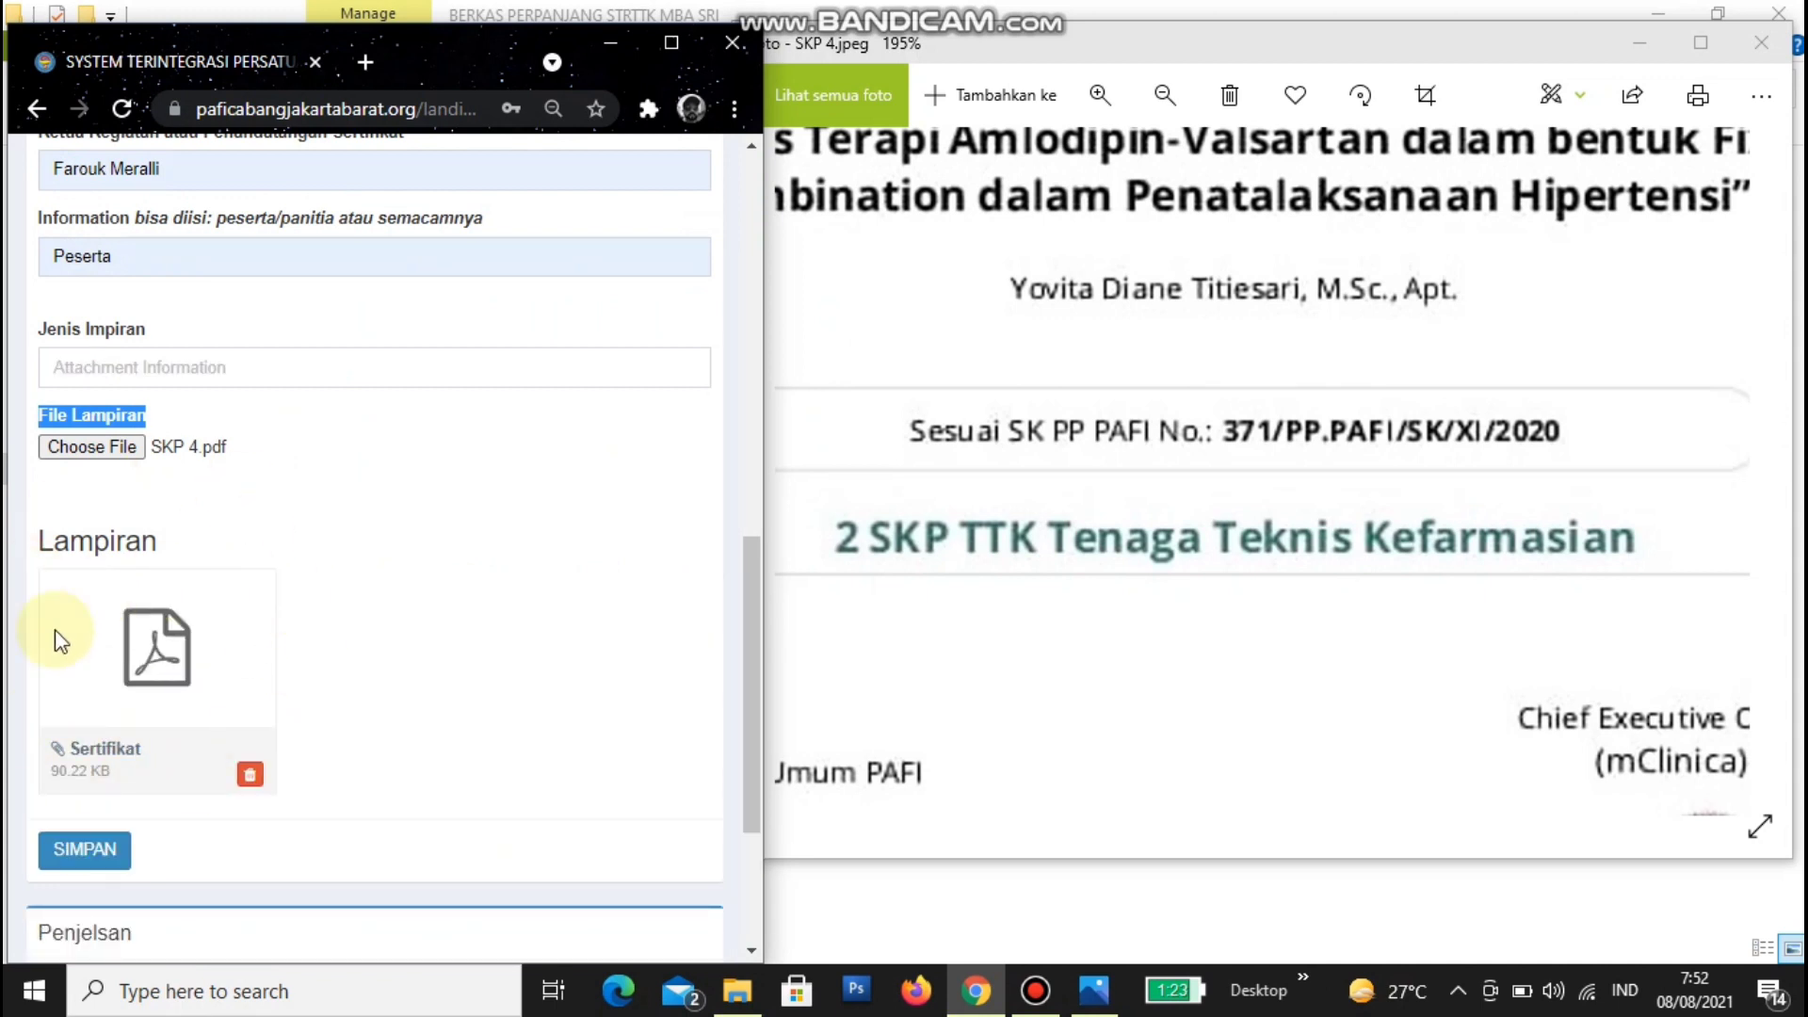
- Open the attached SKP 4 certificate PDF in a new tab beside the photo
left_click(208, 620)
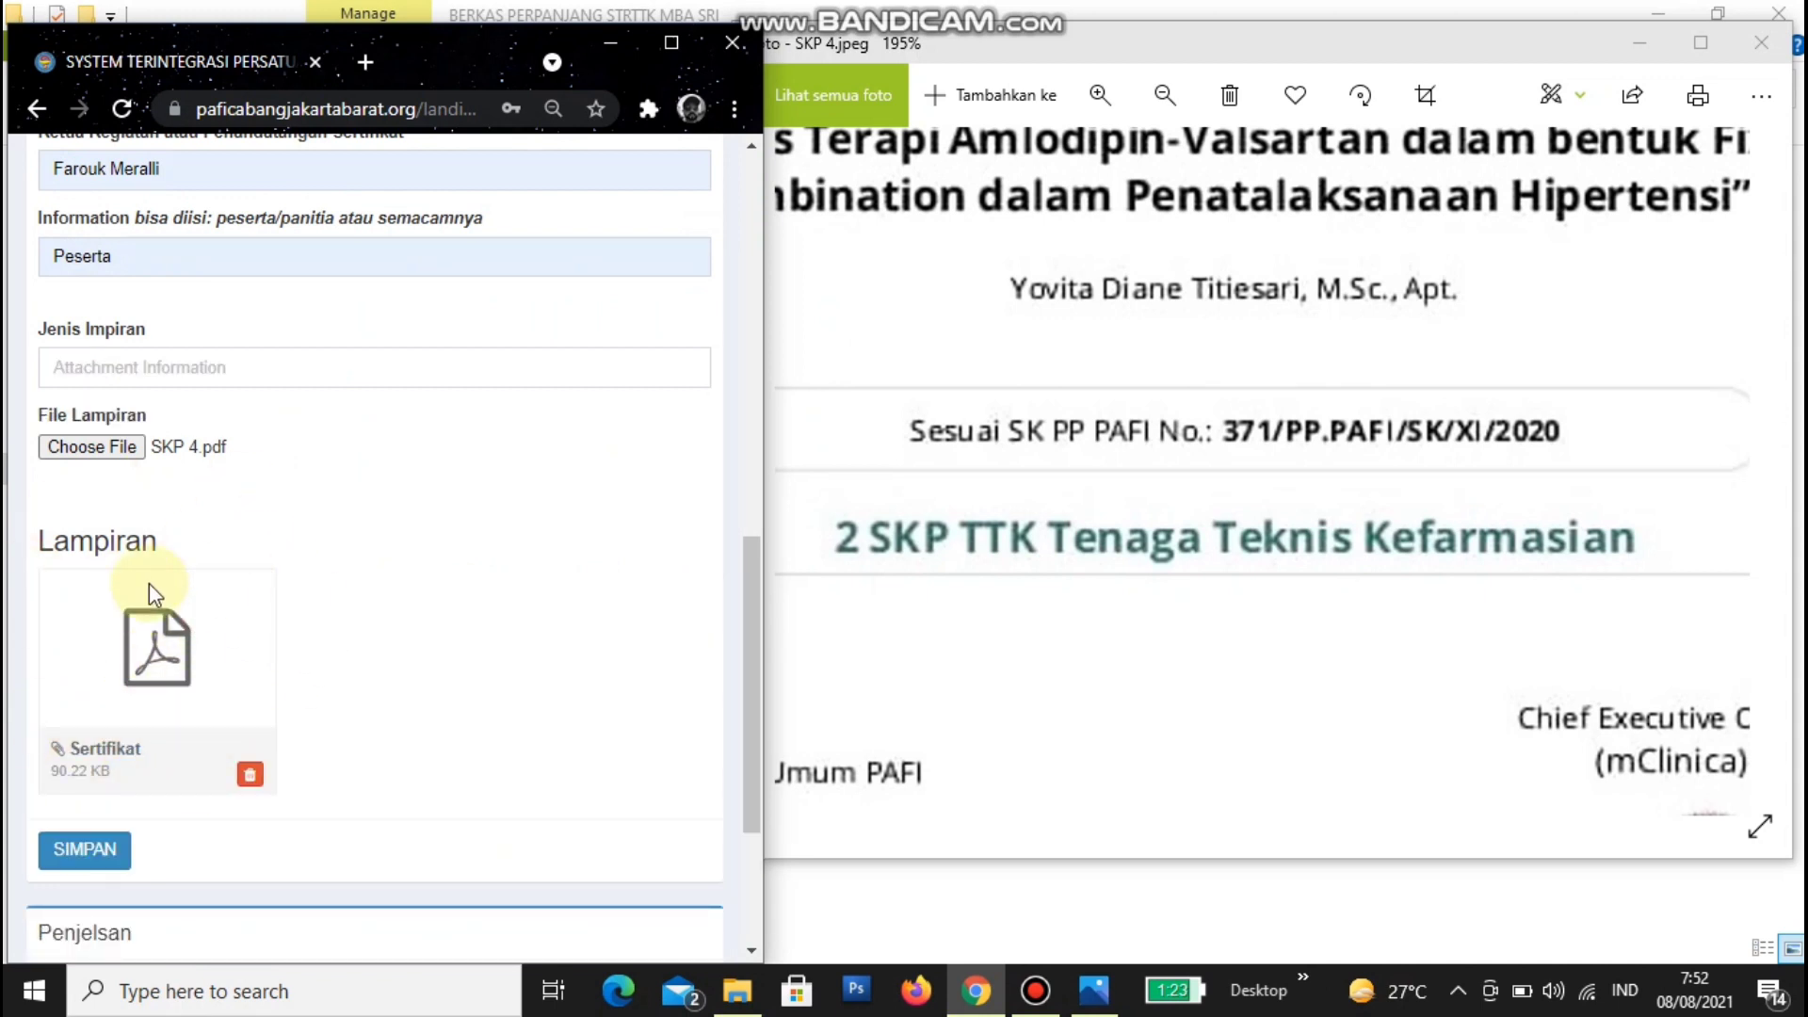
left_click(99, 753)
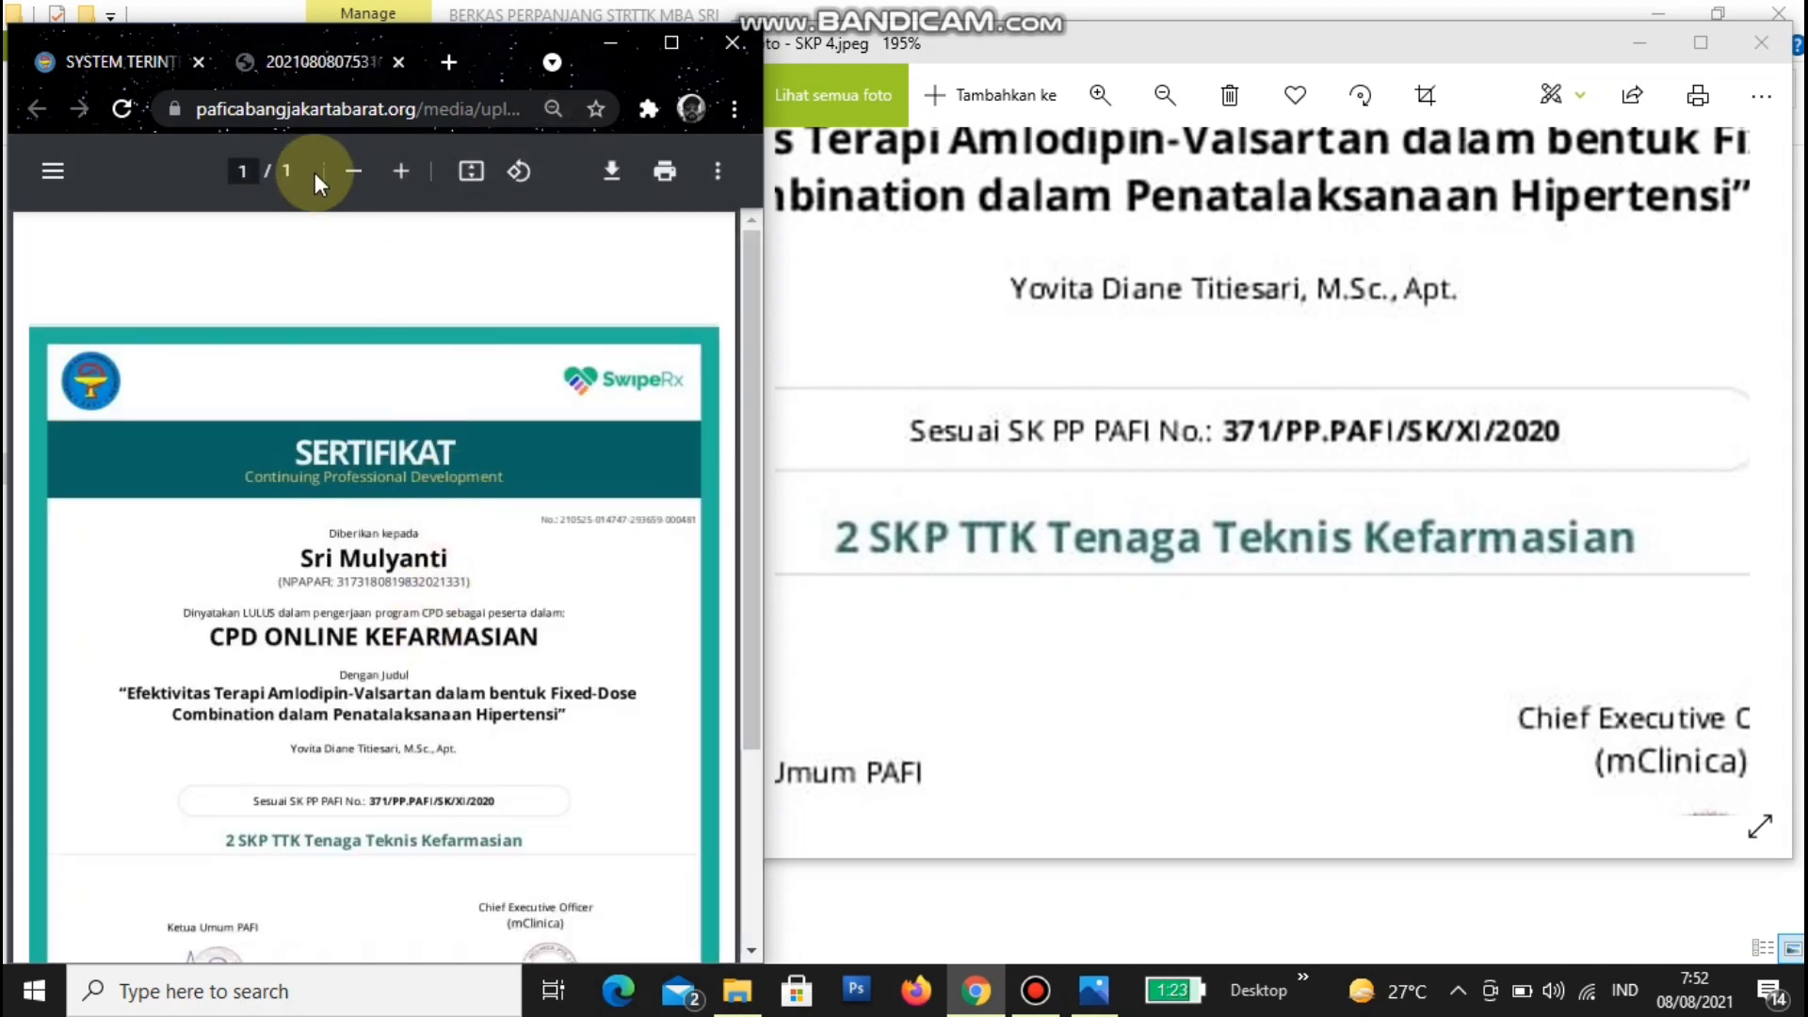
scroll(325, 603, "up", 3)
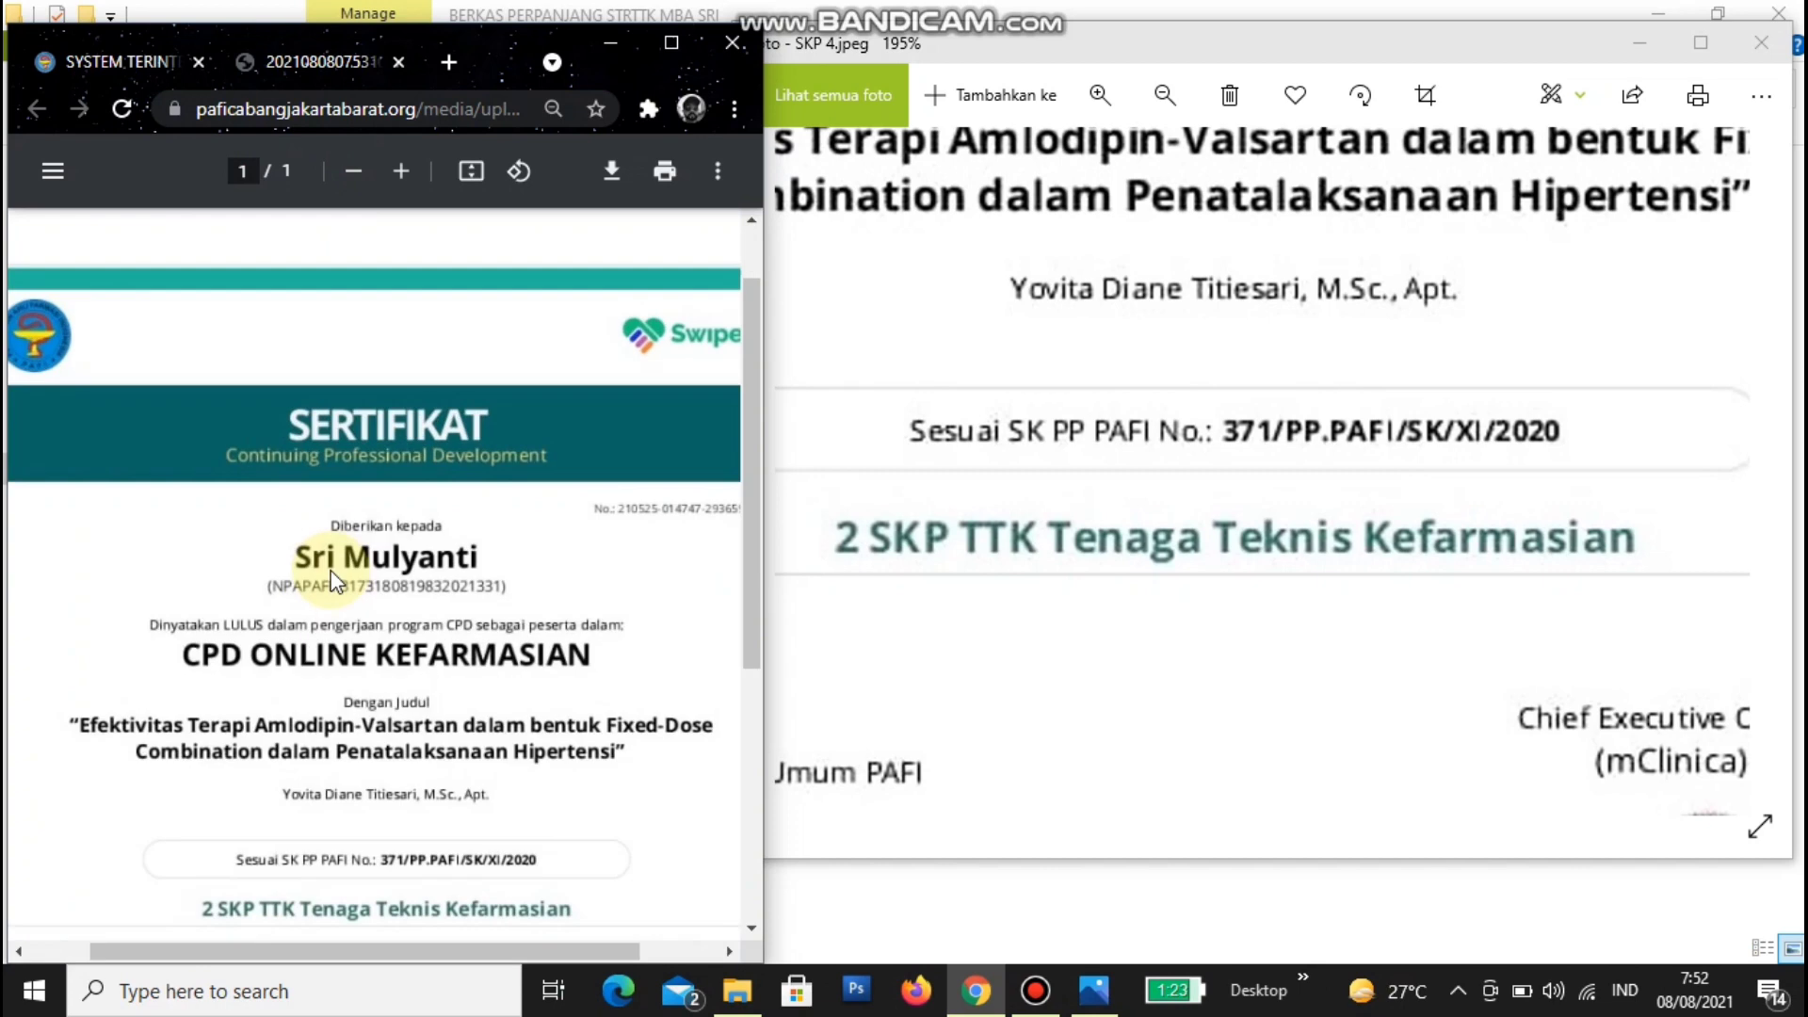
left_click_drag(1158, 359, 1337, 918)
- Compare the full-page PDF against the certificate photo, then go back to the SKP form
left_click(435, 716)
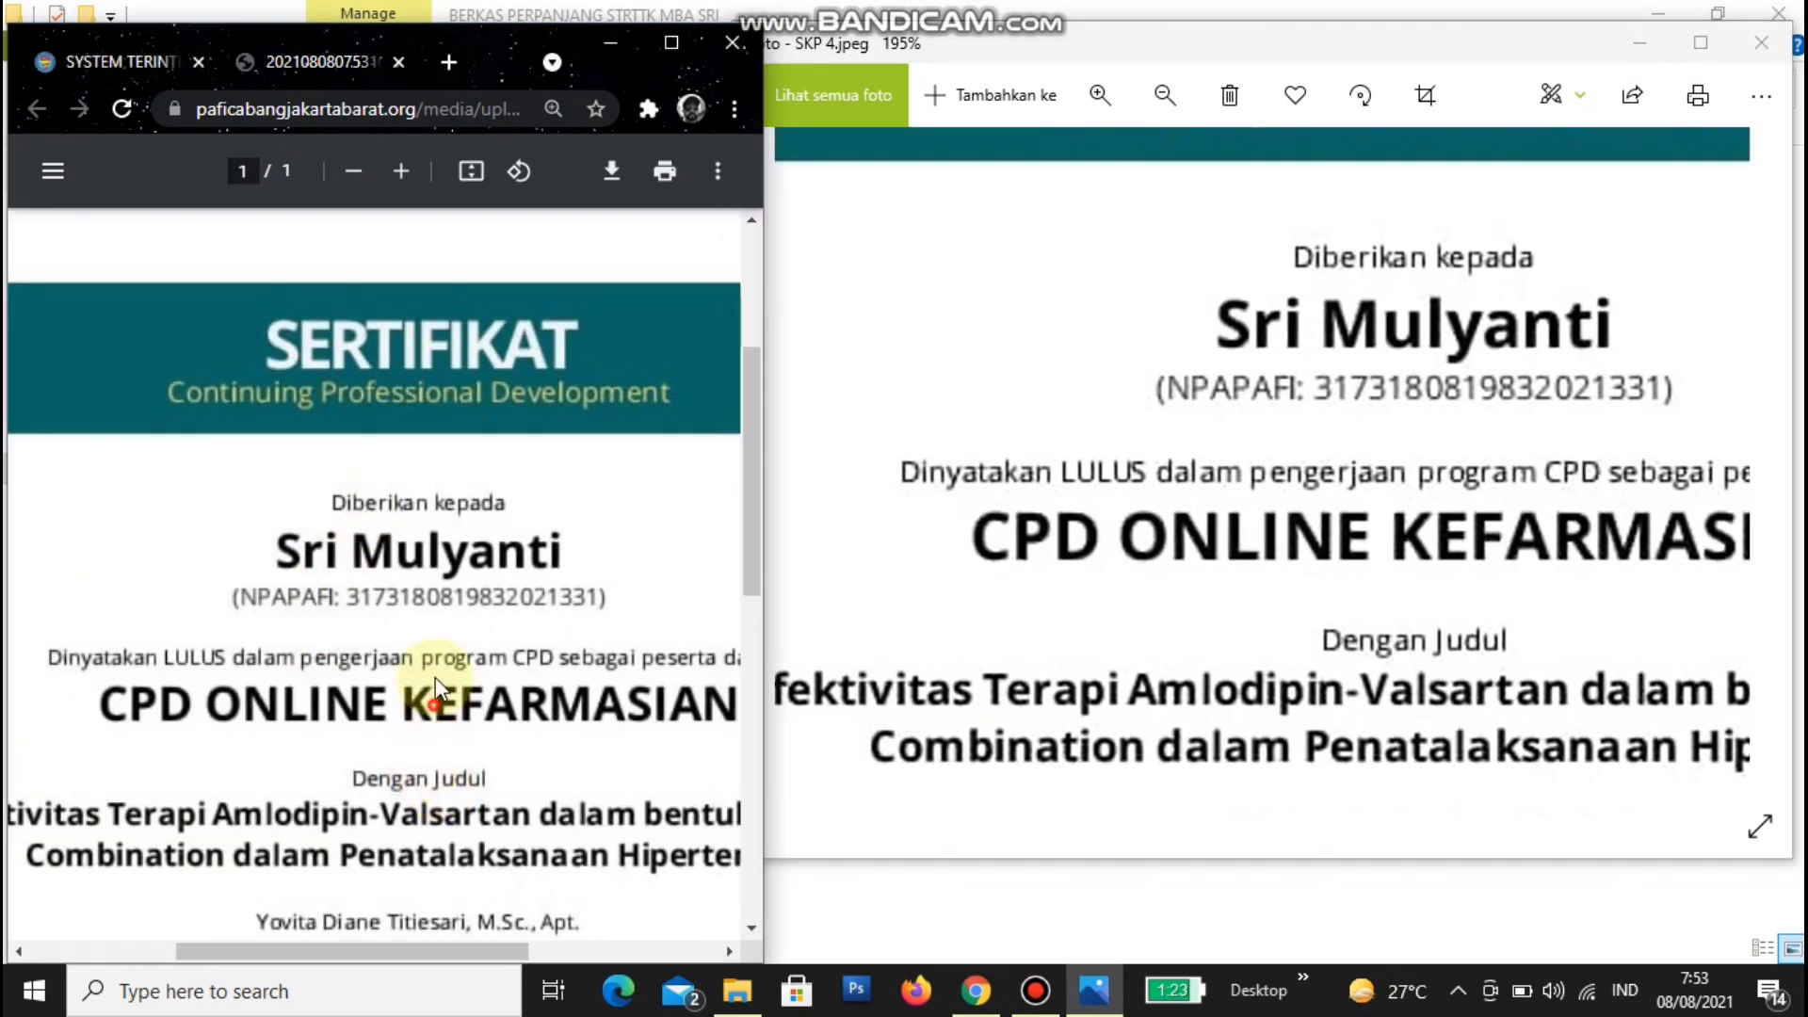
scroll(465, 573, "down", 2)
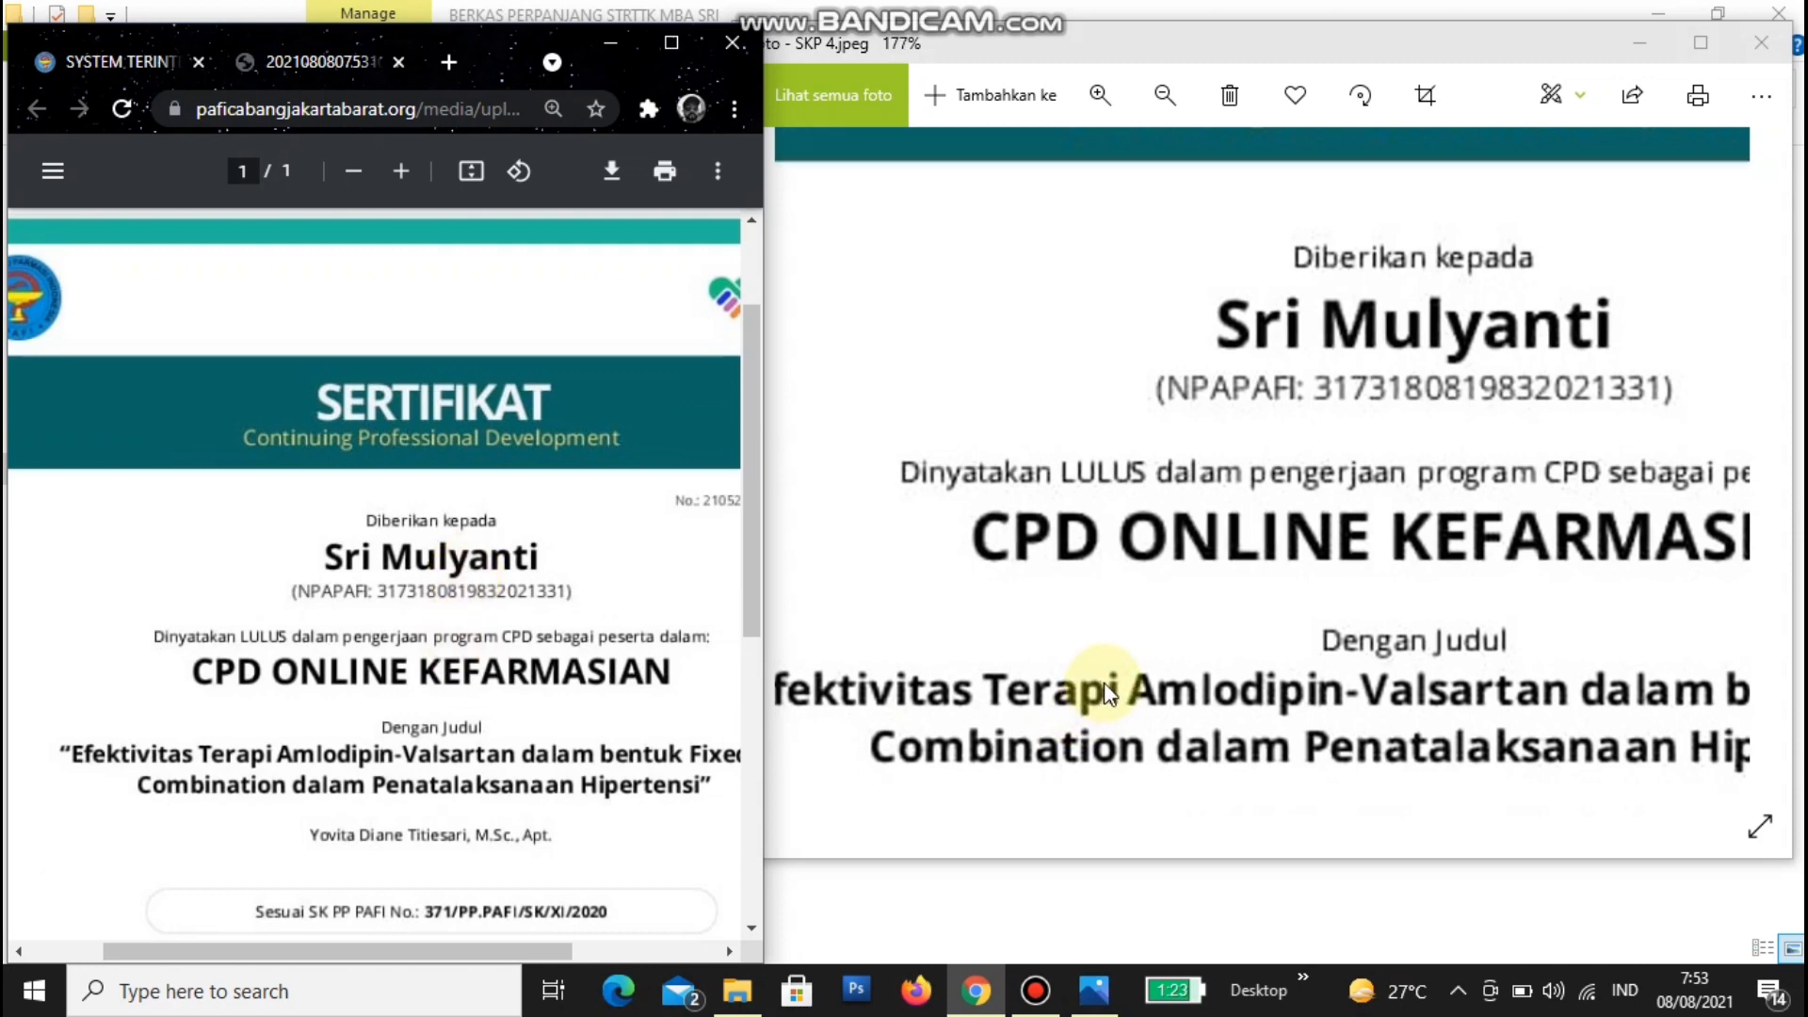
scroll(1107, 692, "down", 1)
scroll(1107, 692, "down", 1)
left_click(1131, 691)
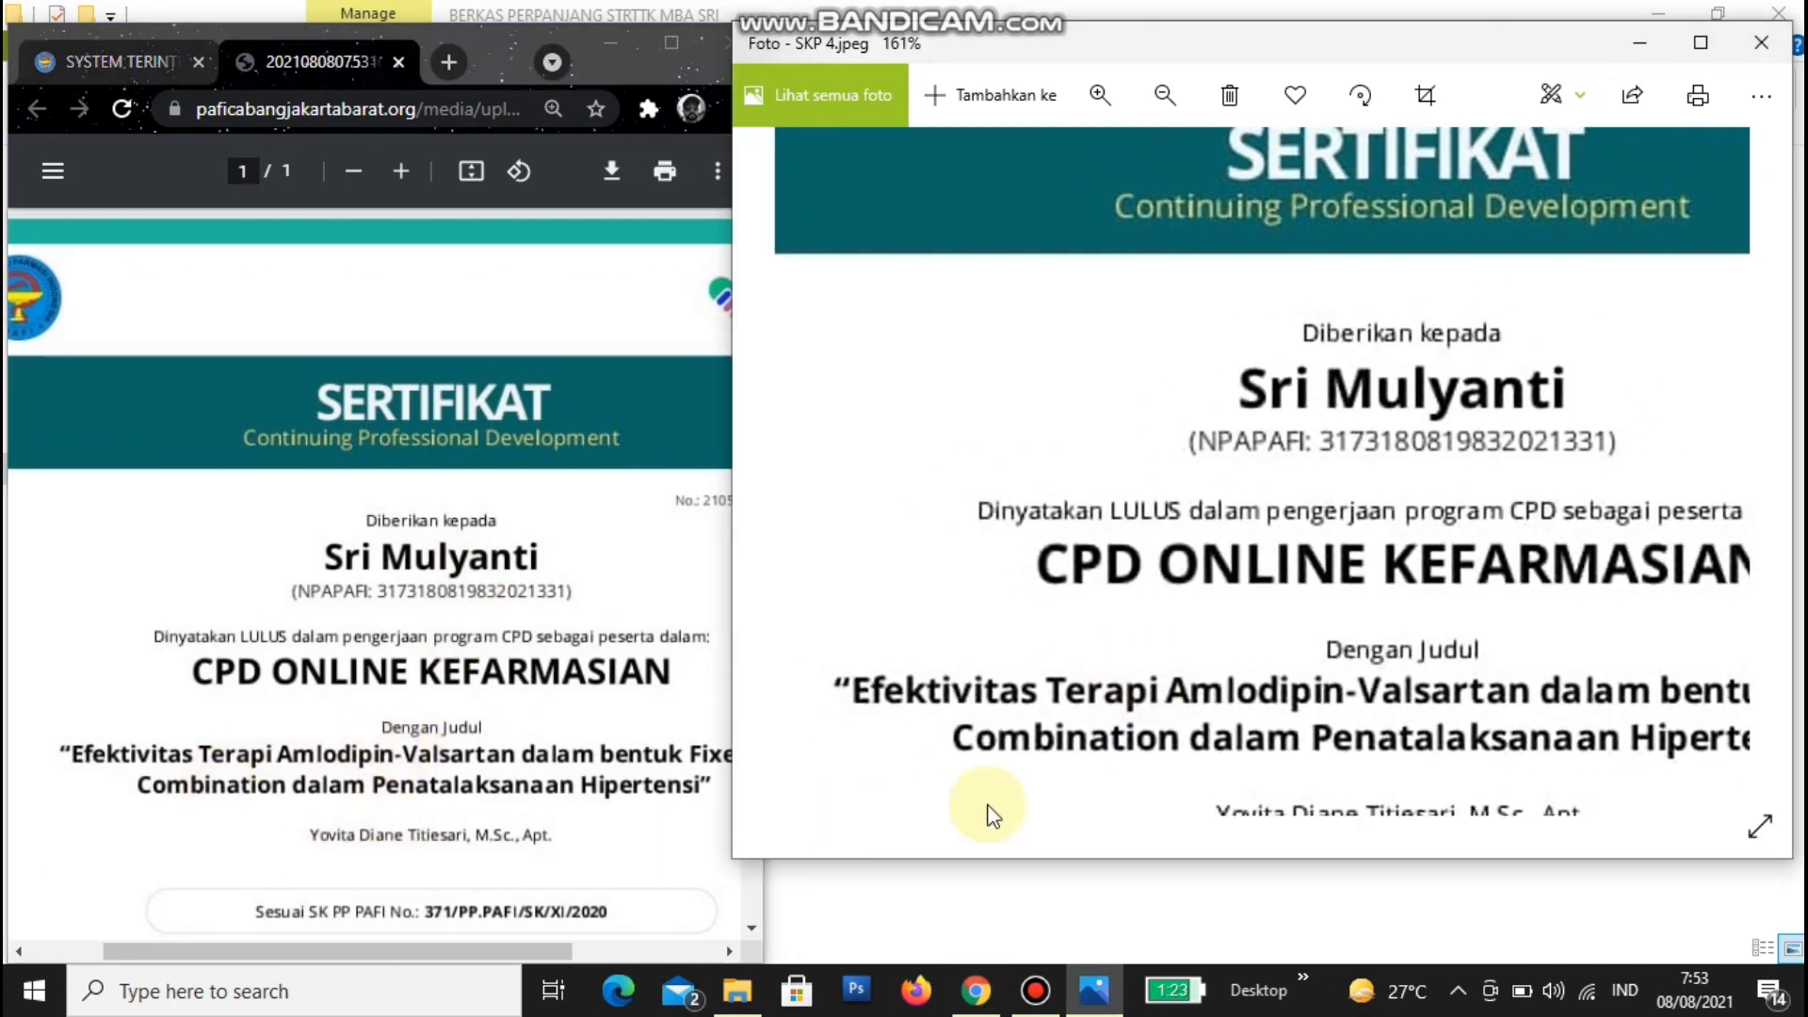
left_click_drag(1208, 758, 1168, 491)
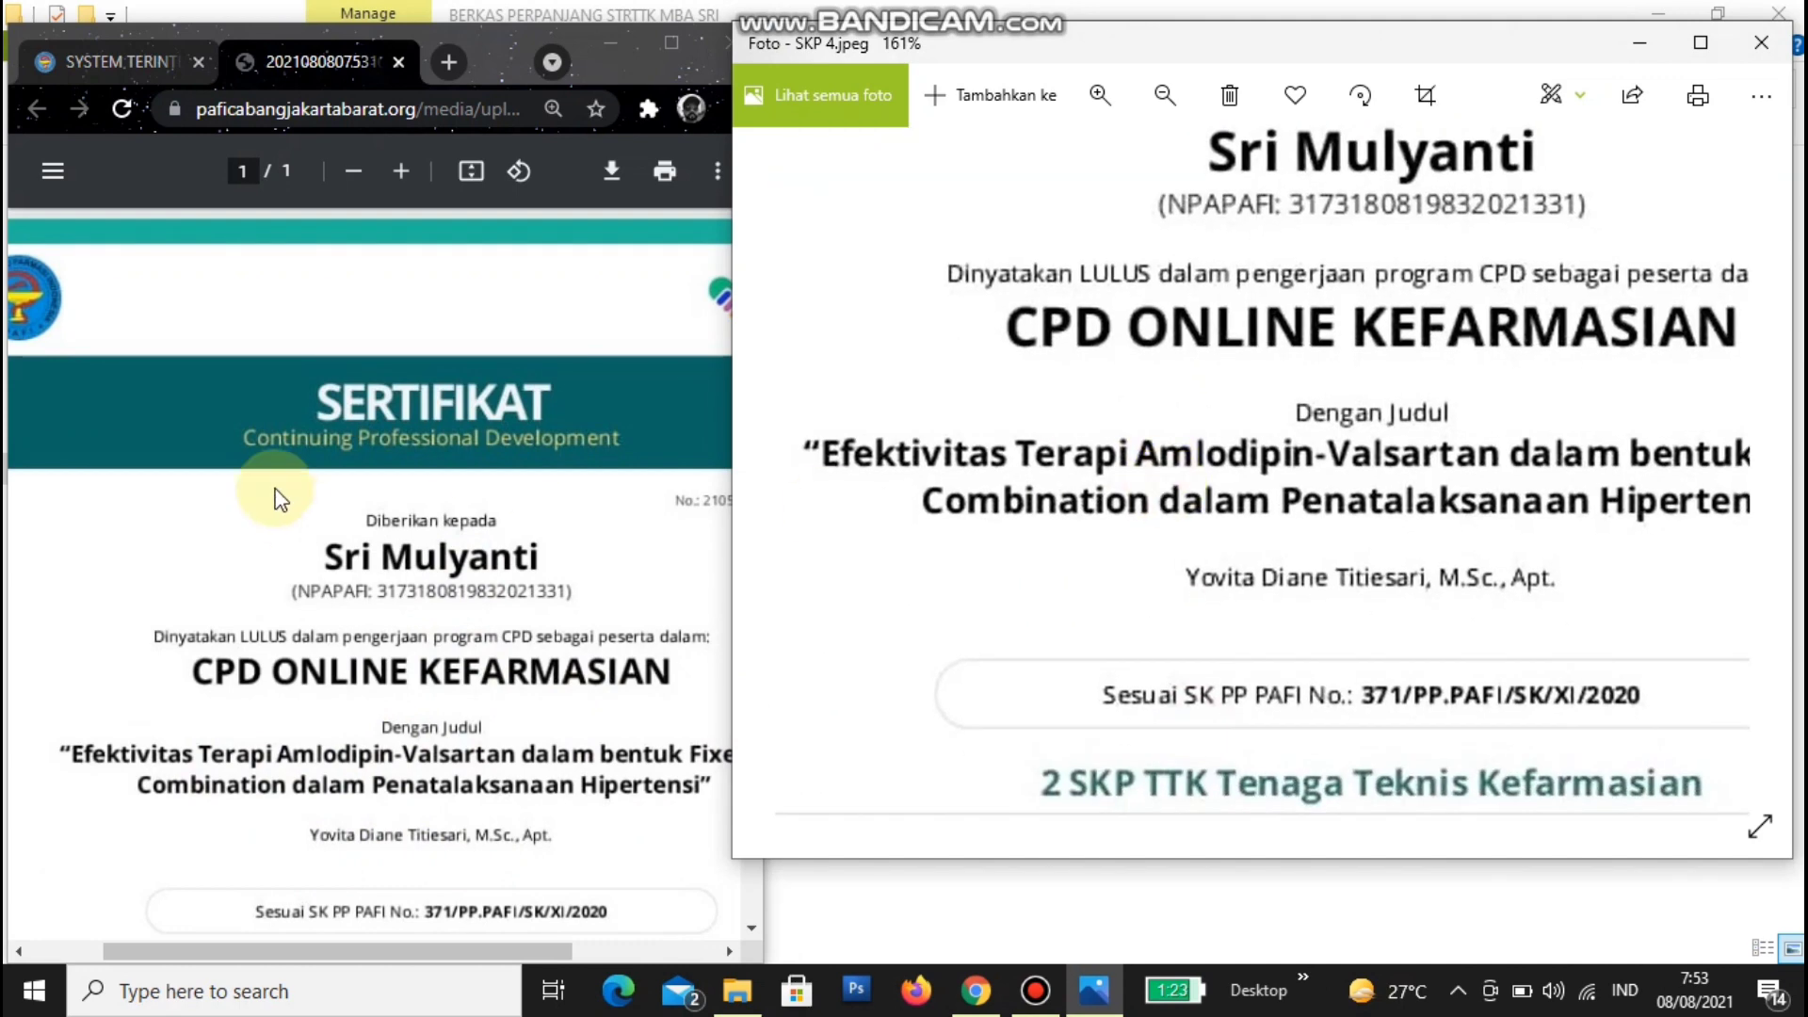
left_click(276, 491)
left_click(470, 170)
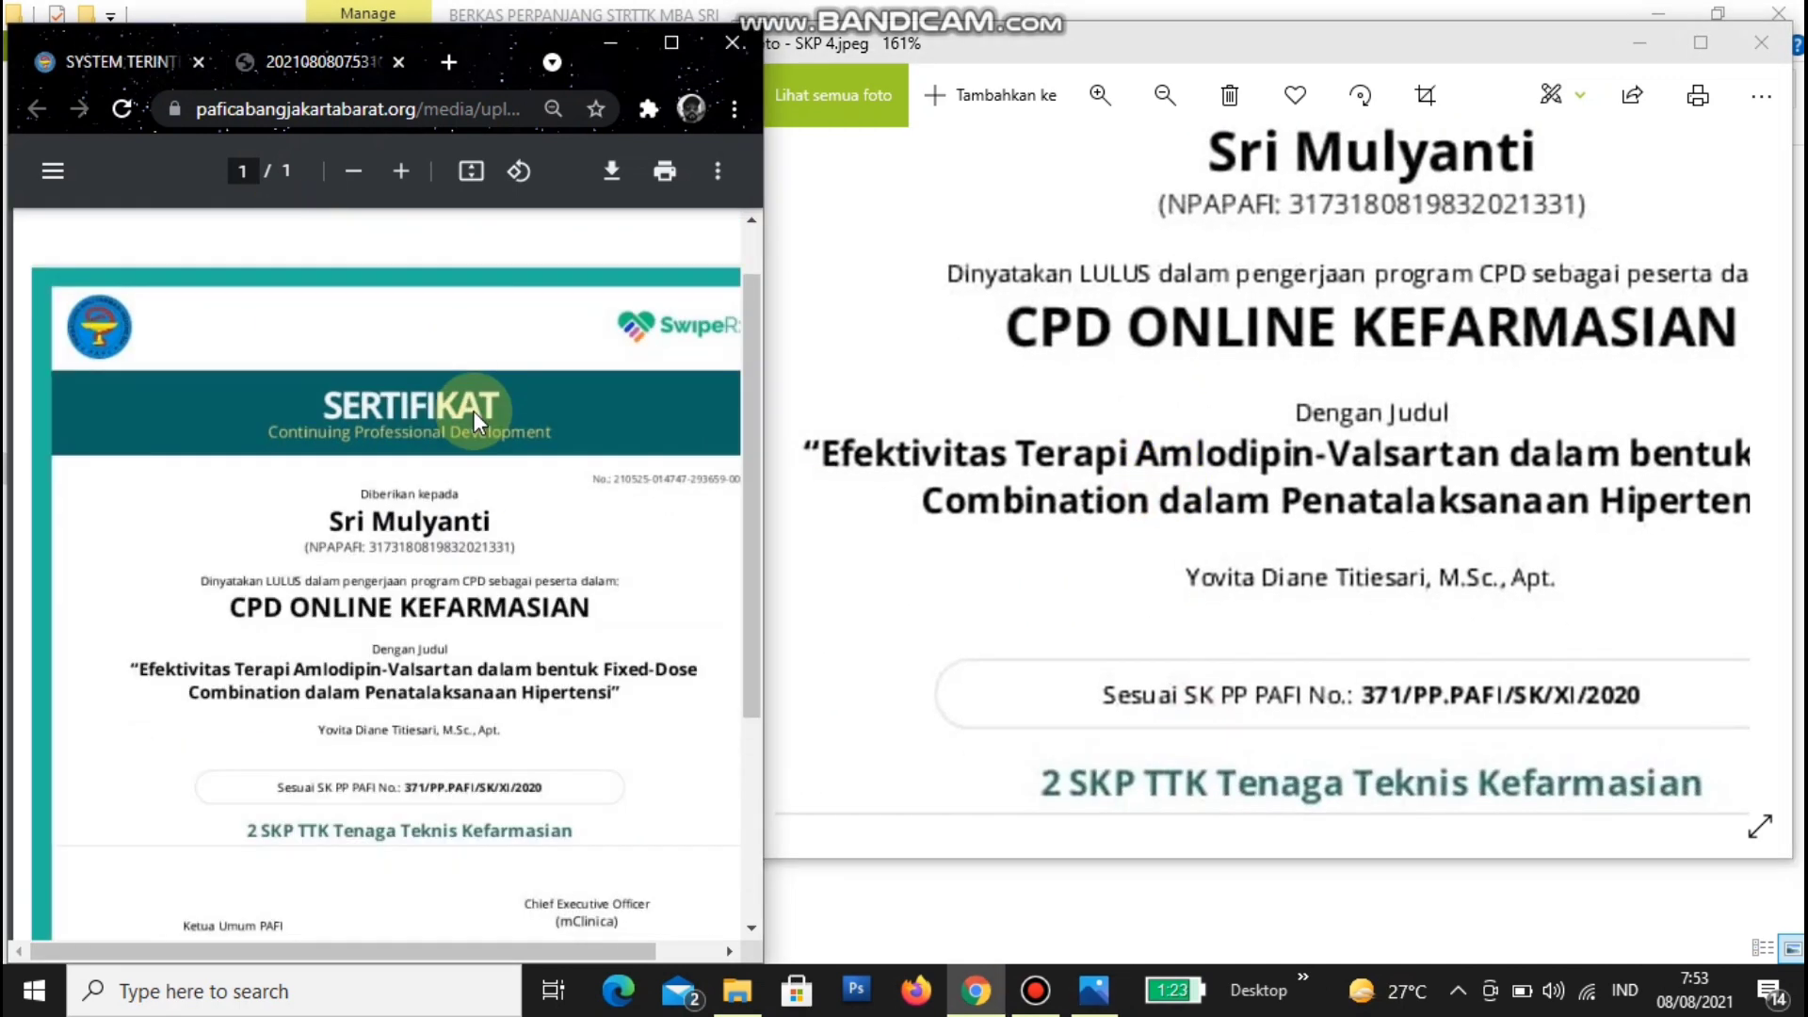
left_click(145, 62)
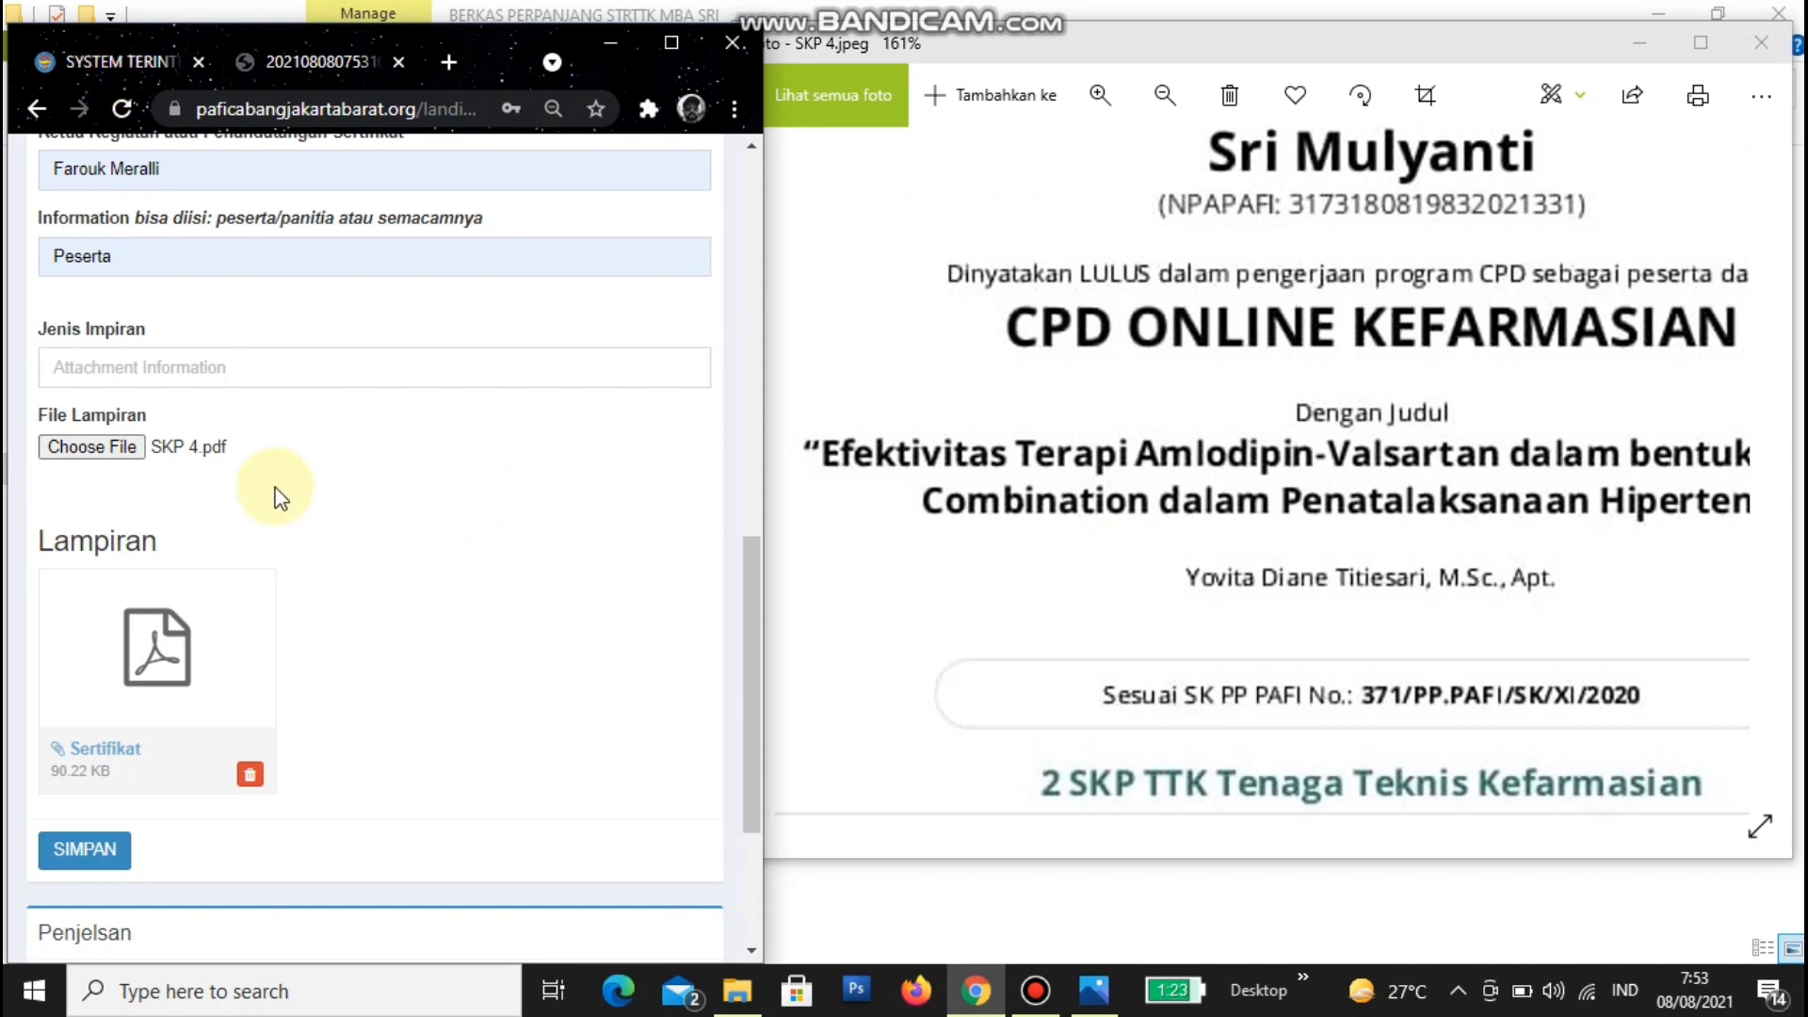
scroll(264, 565, "down", 3)
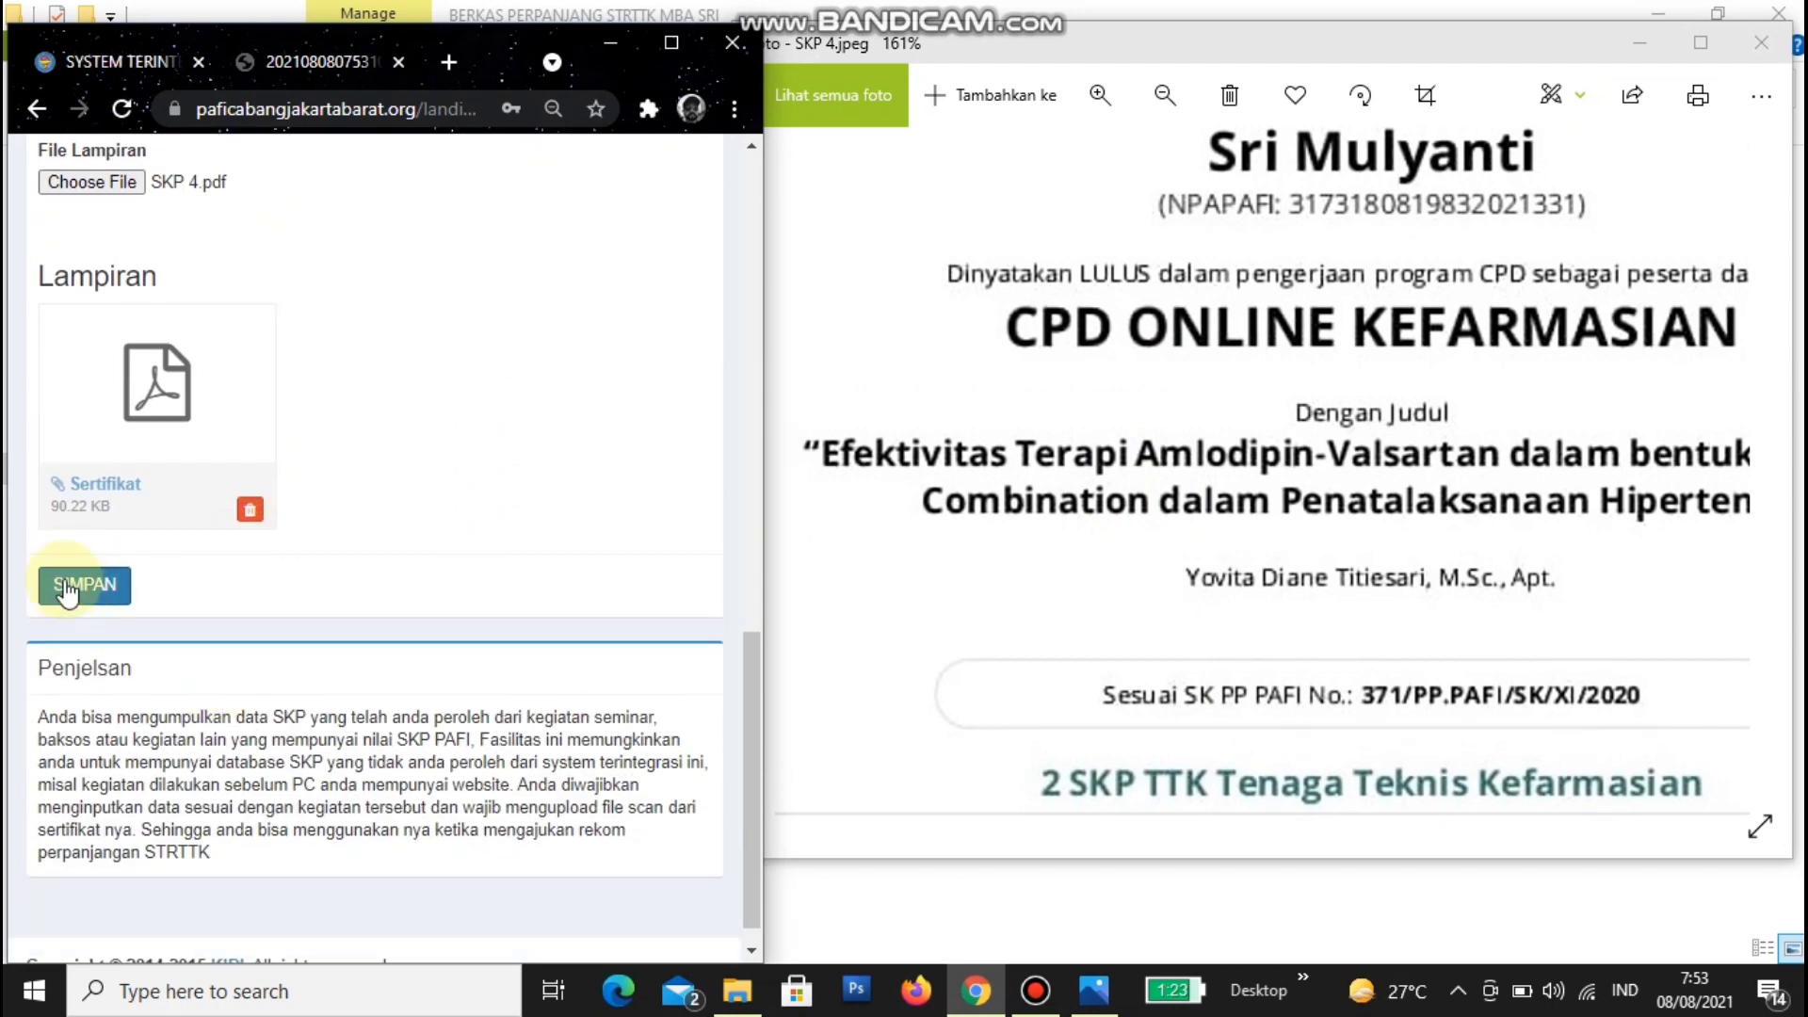
- Save the Amlodipin-Valsartan entry, verify it in the list and Table View, then return to Form Input
left_click(66, 588)
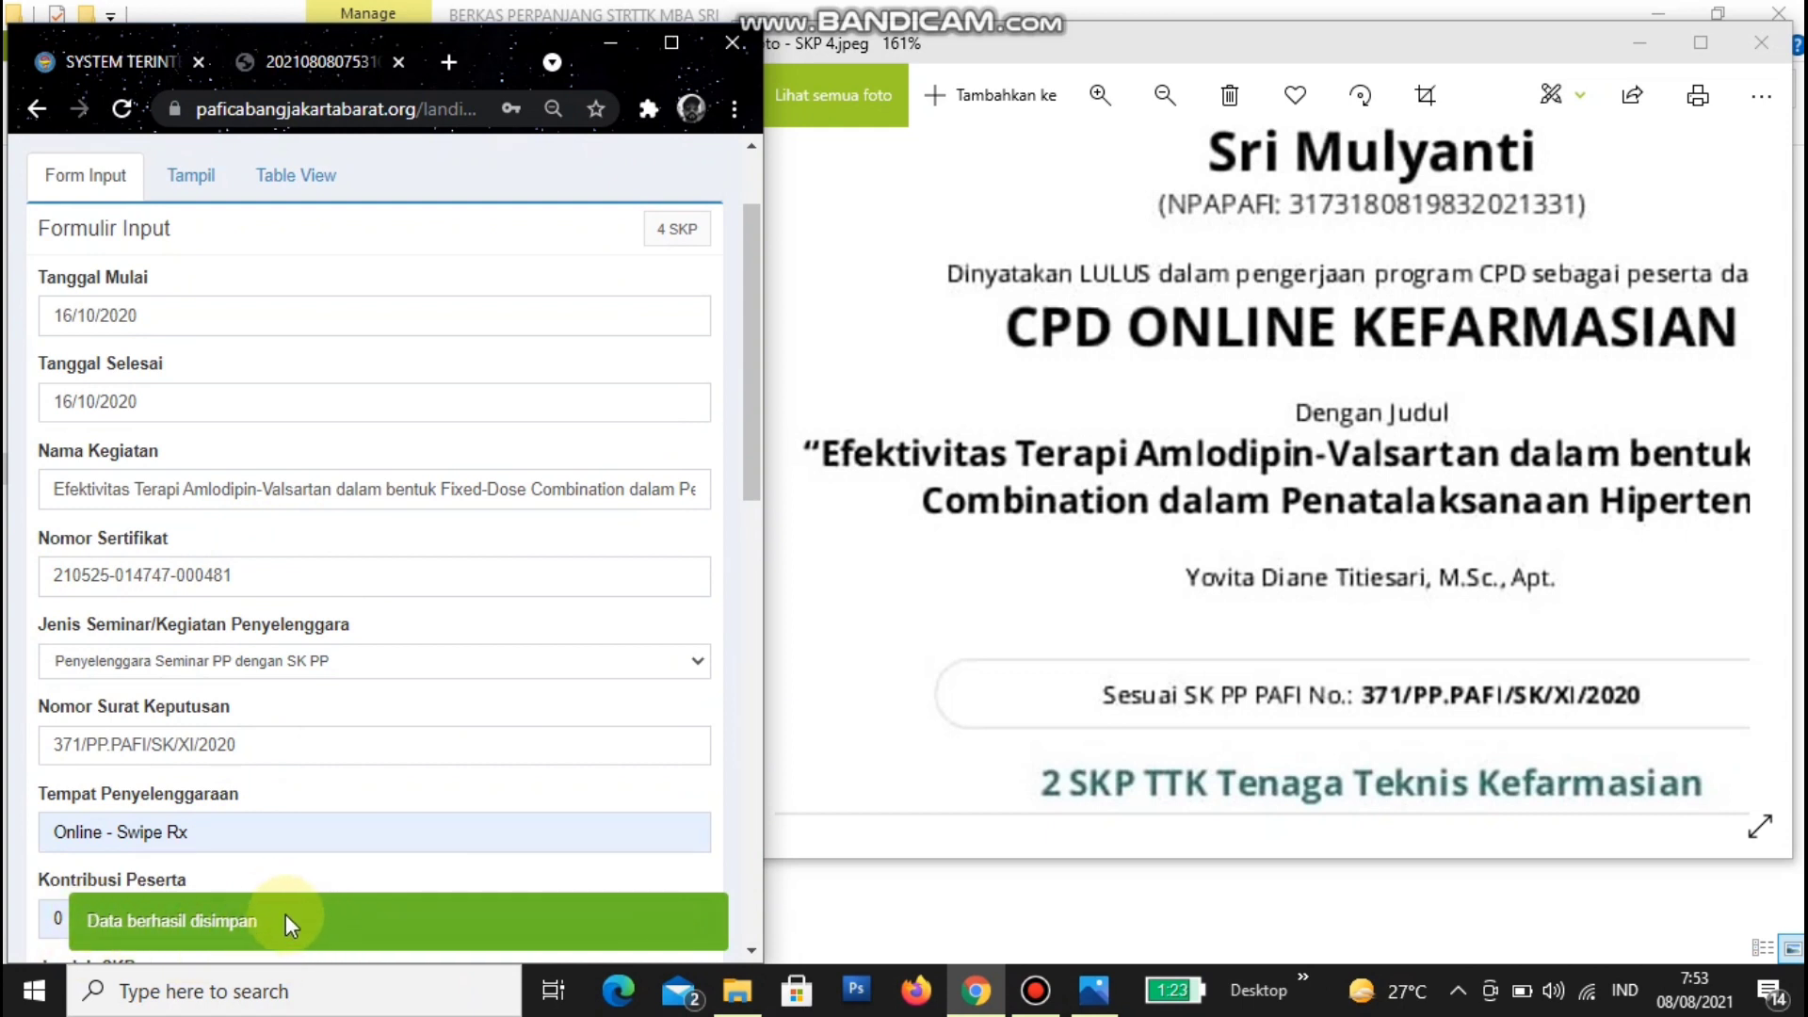
left_click(216, 176)
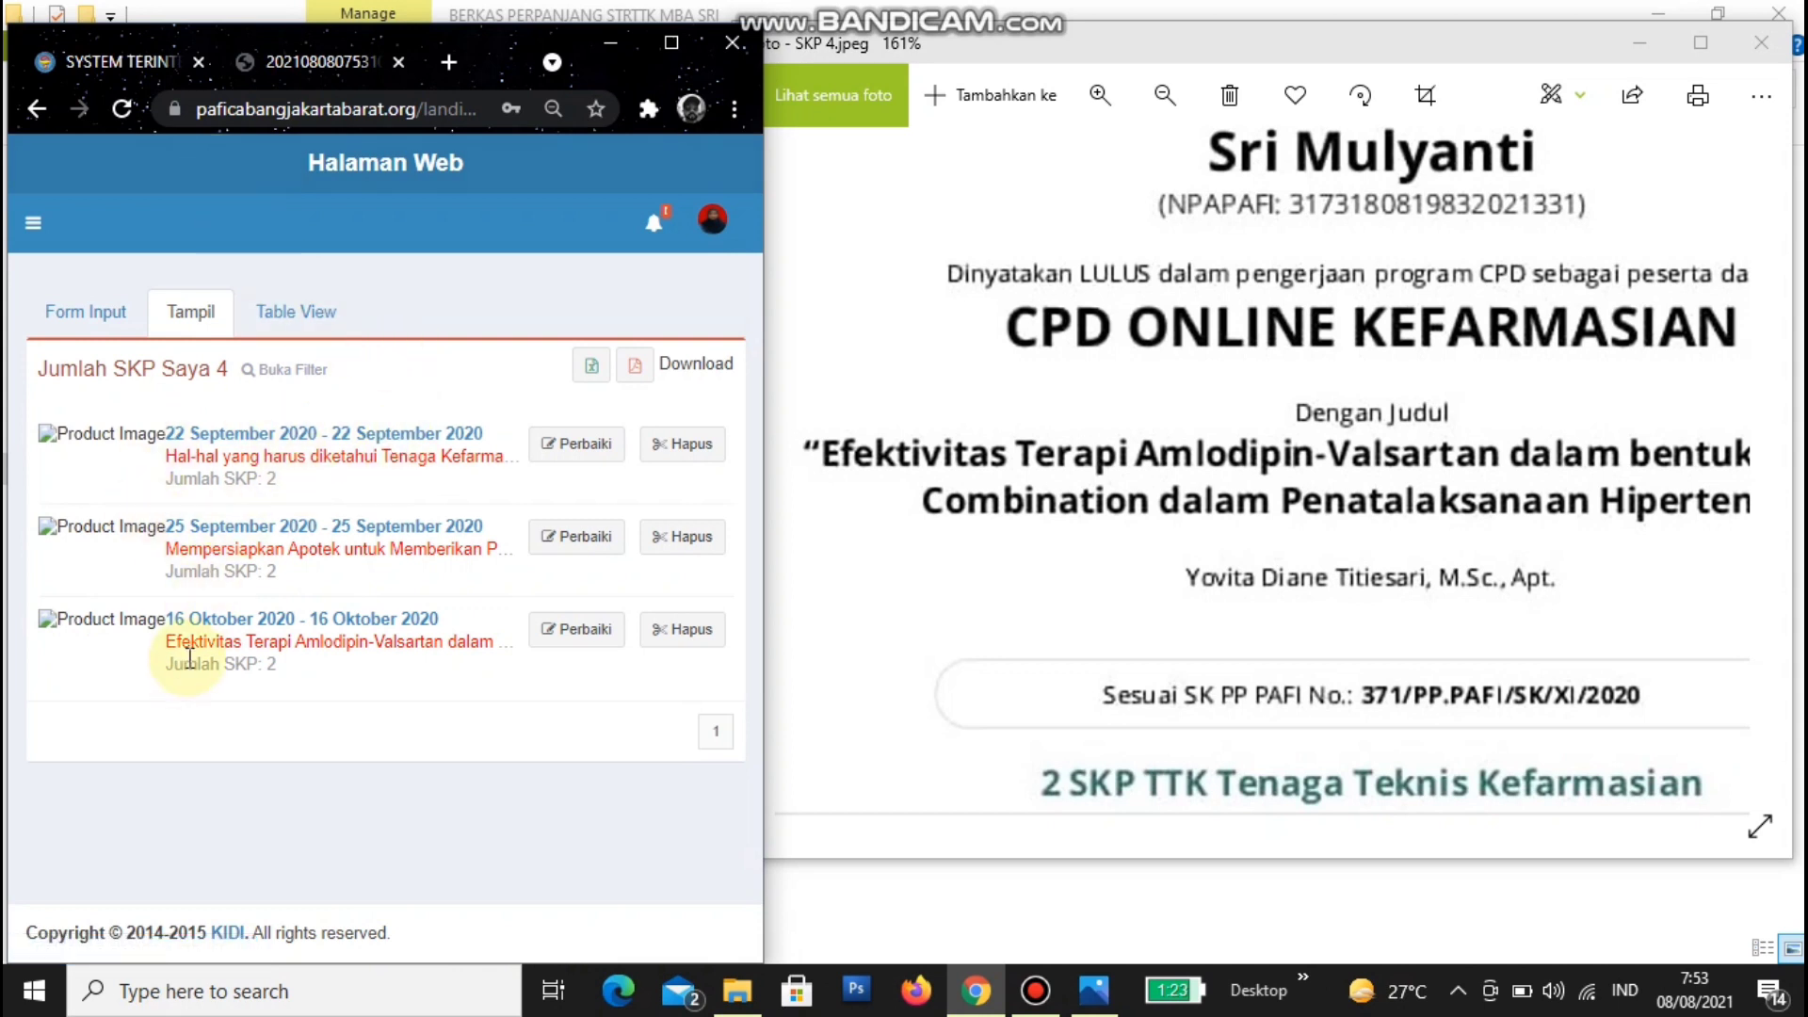
left_click(287, 304)
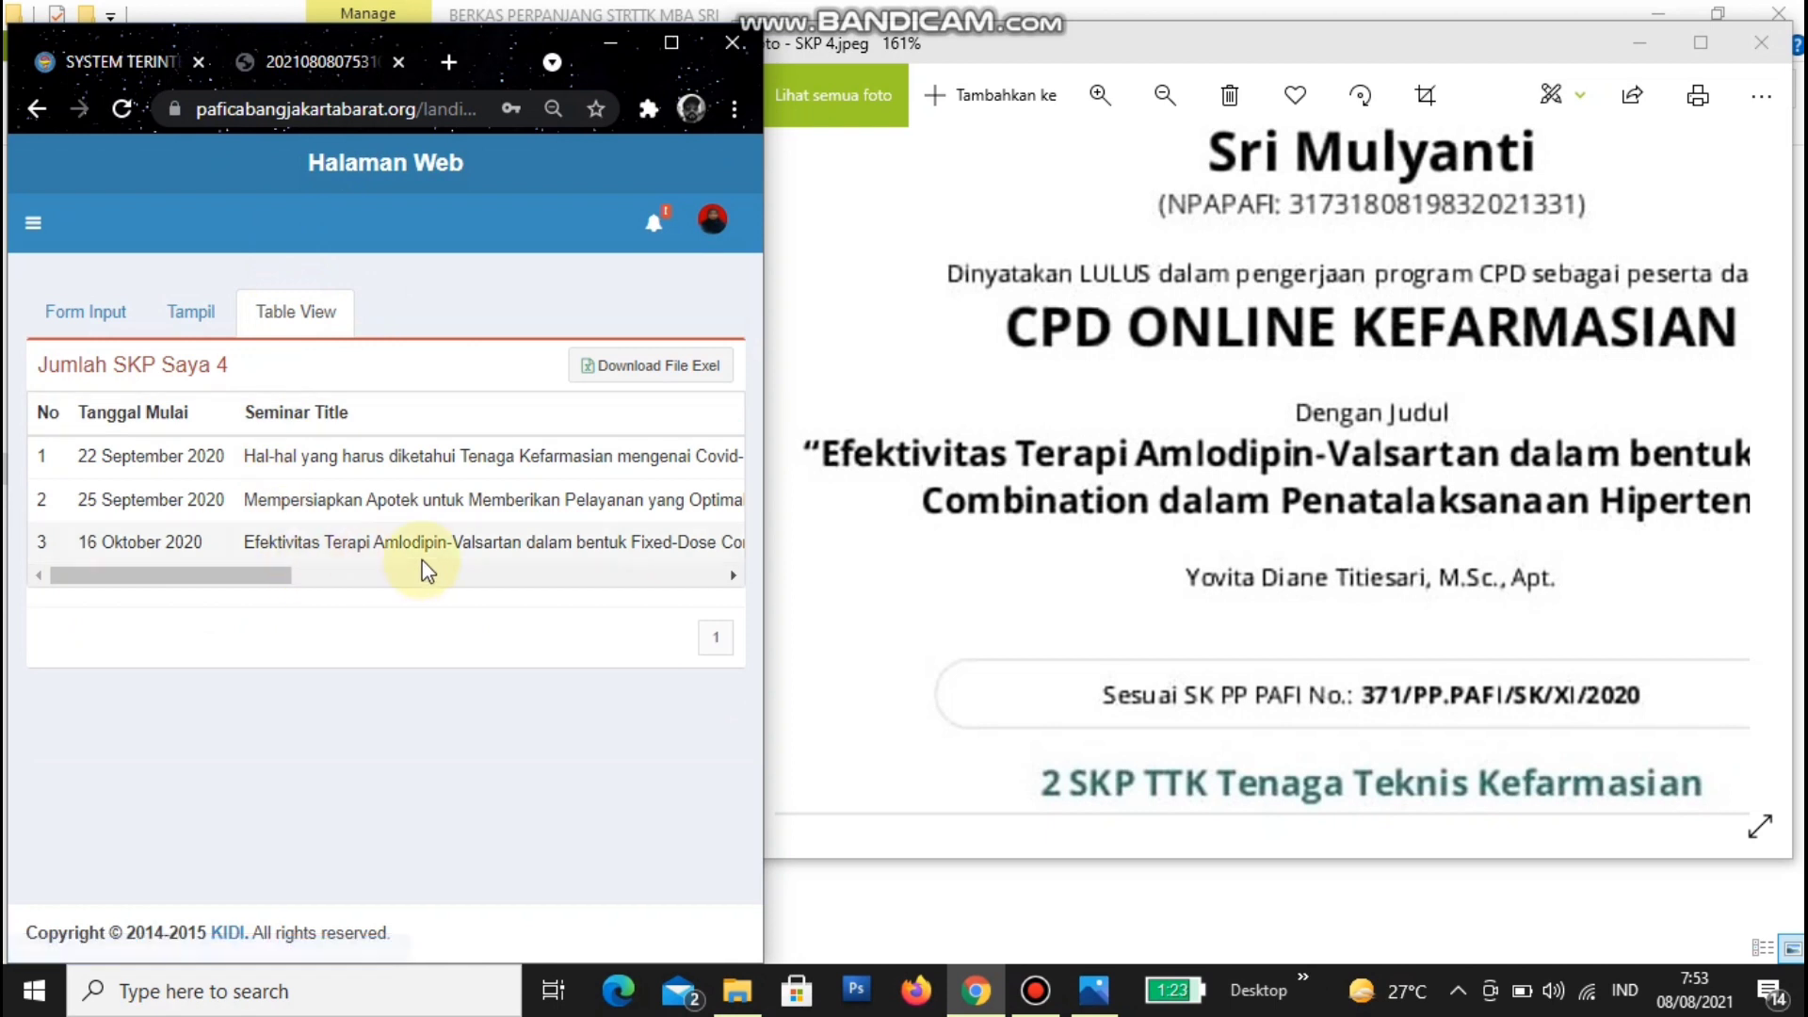
left_click_drag(242, 577, 111, 546)
left_click(83, 312)
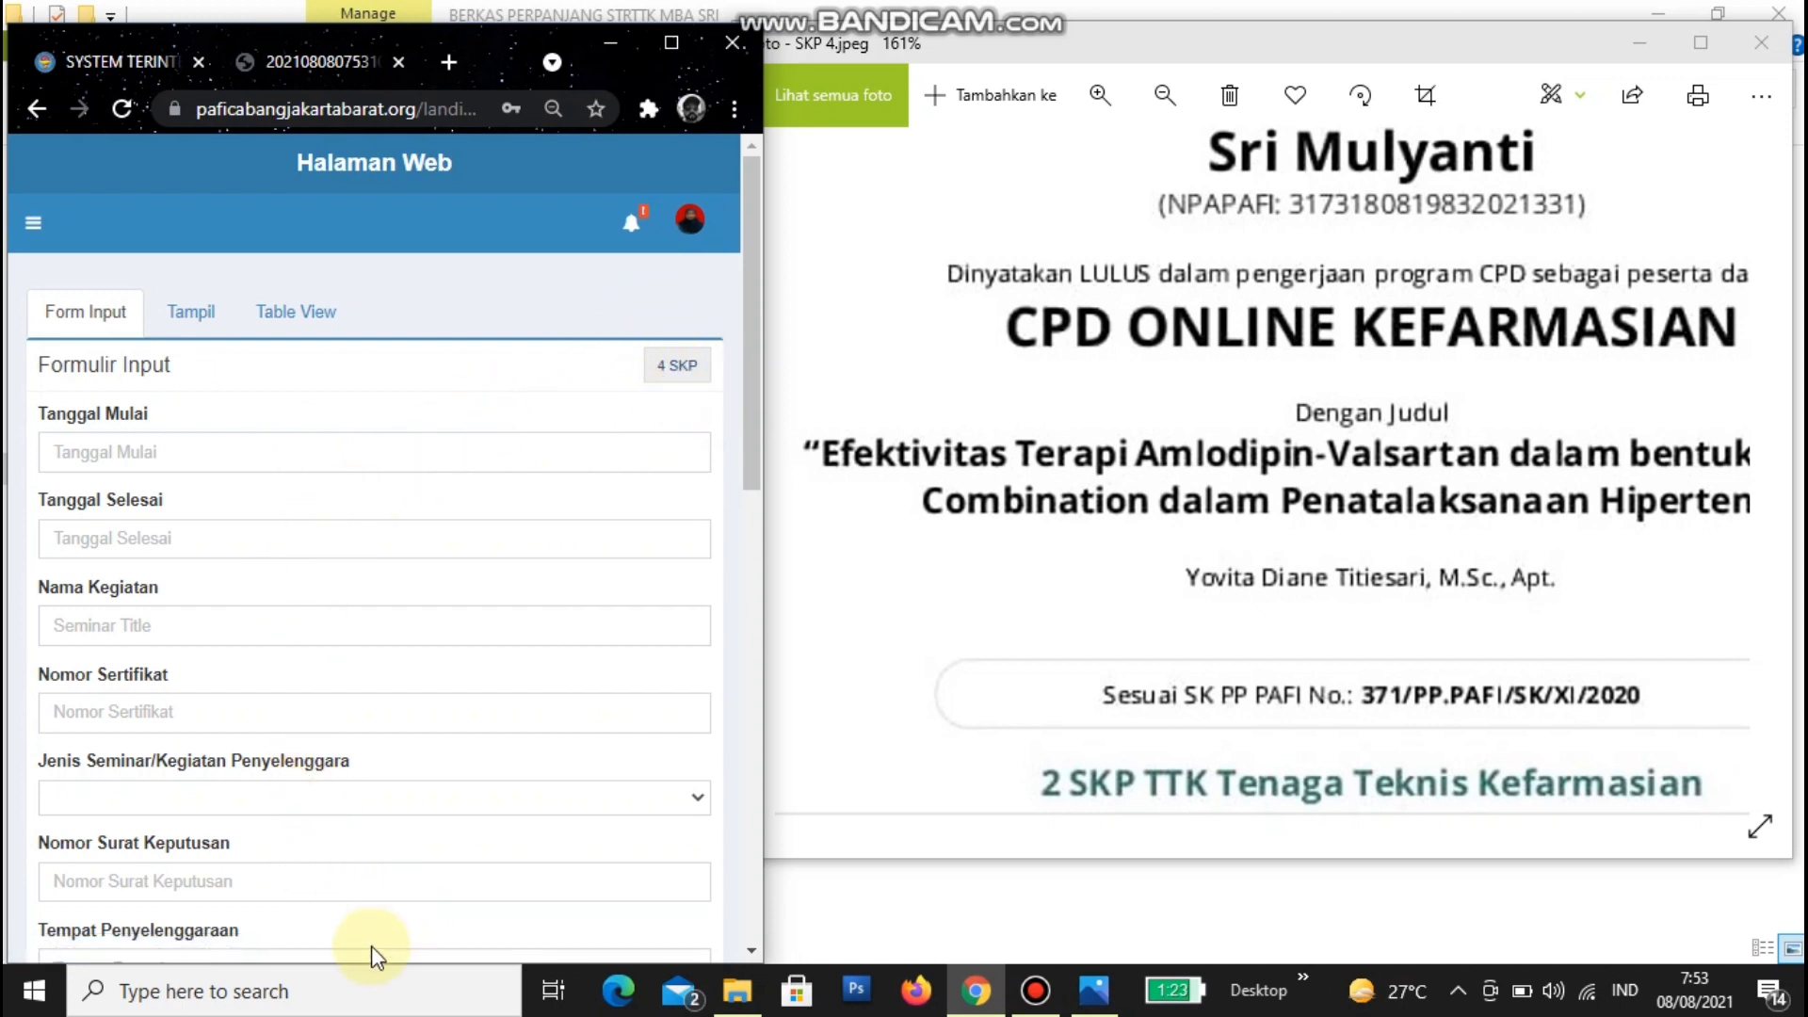
- Open a blank SKP Saya form and advance Photos to the SKP 6.jpeg webinar certificate
left_click(671, 42)
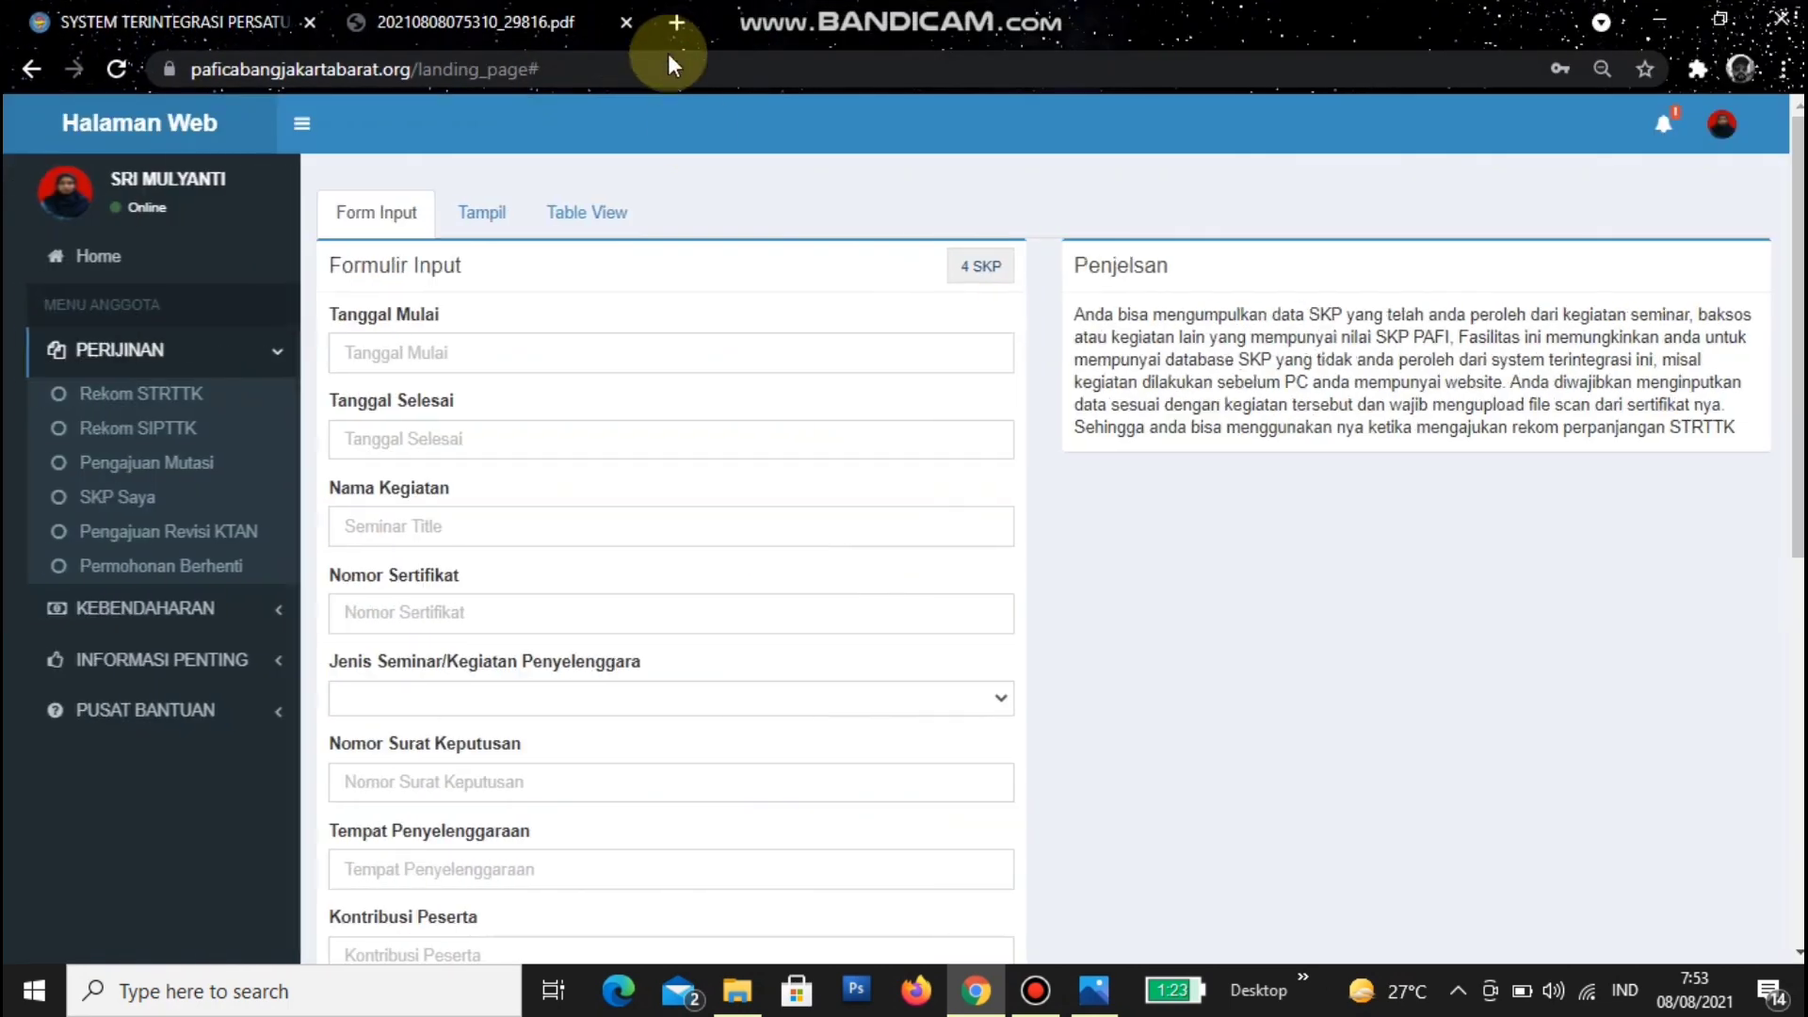
left_click(122, 498)
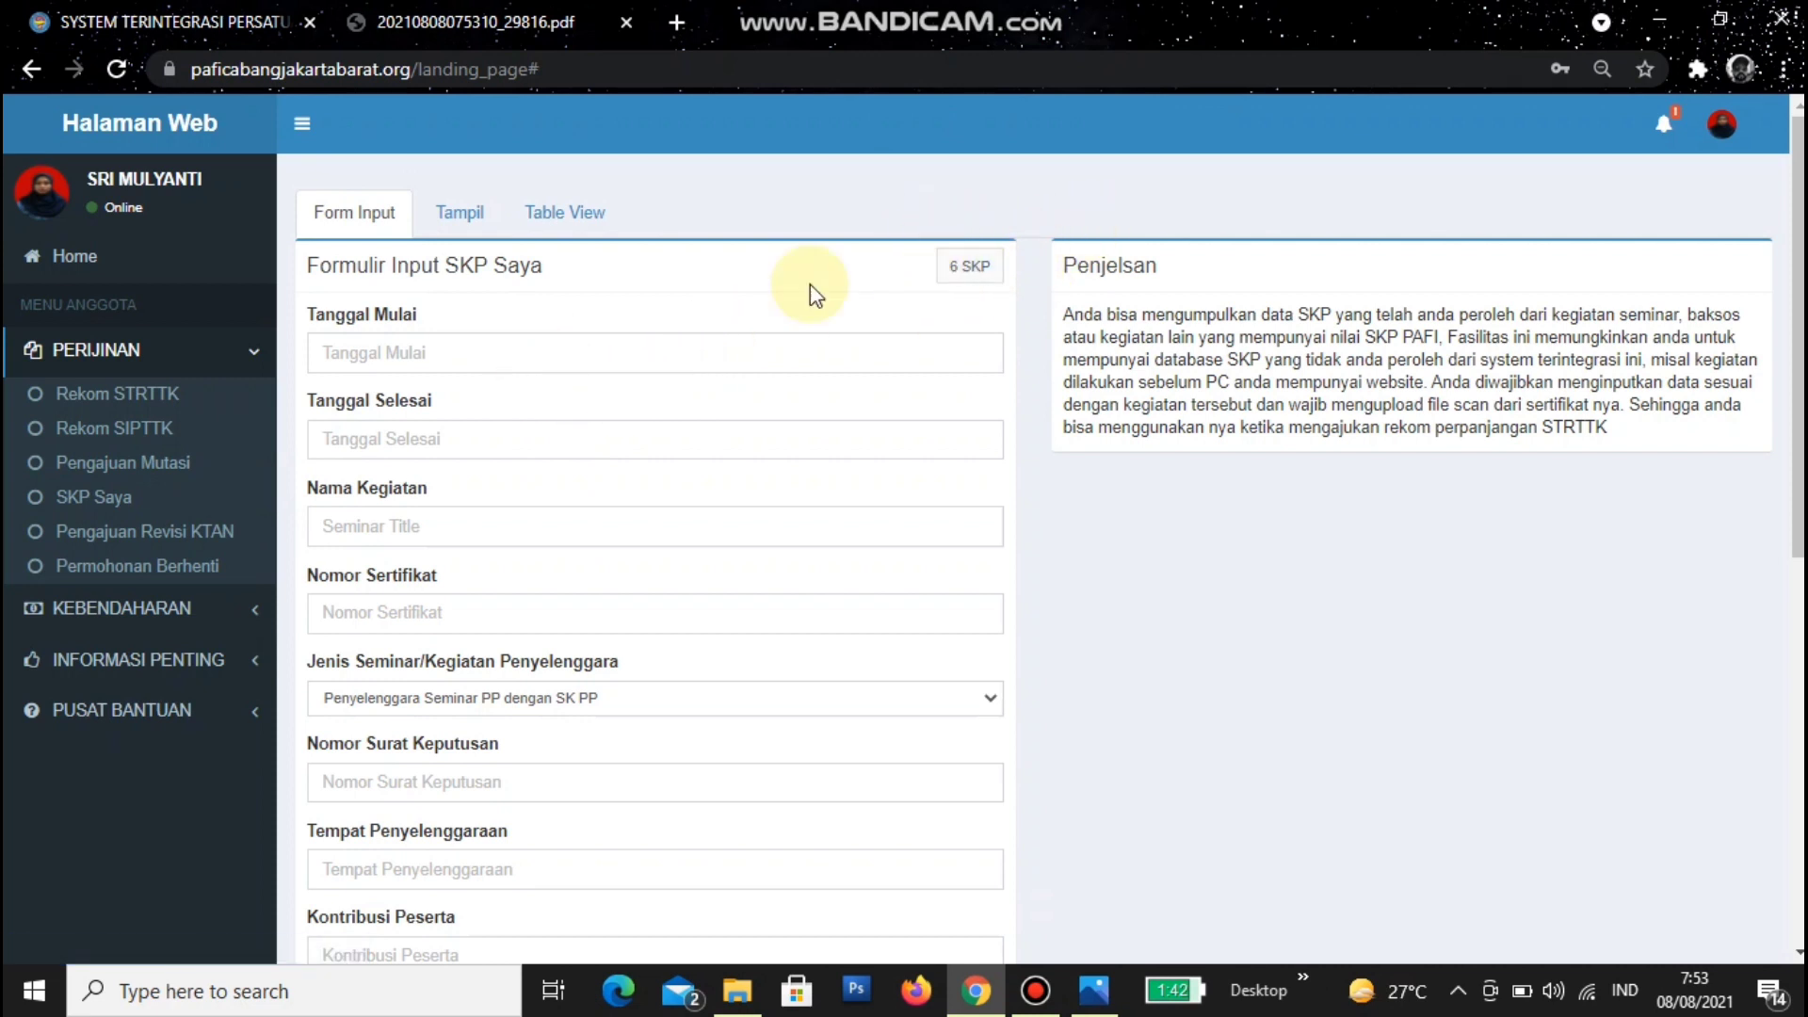
left_click(1720, 19)
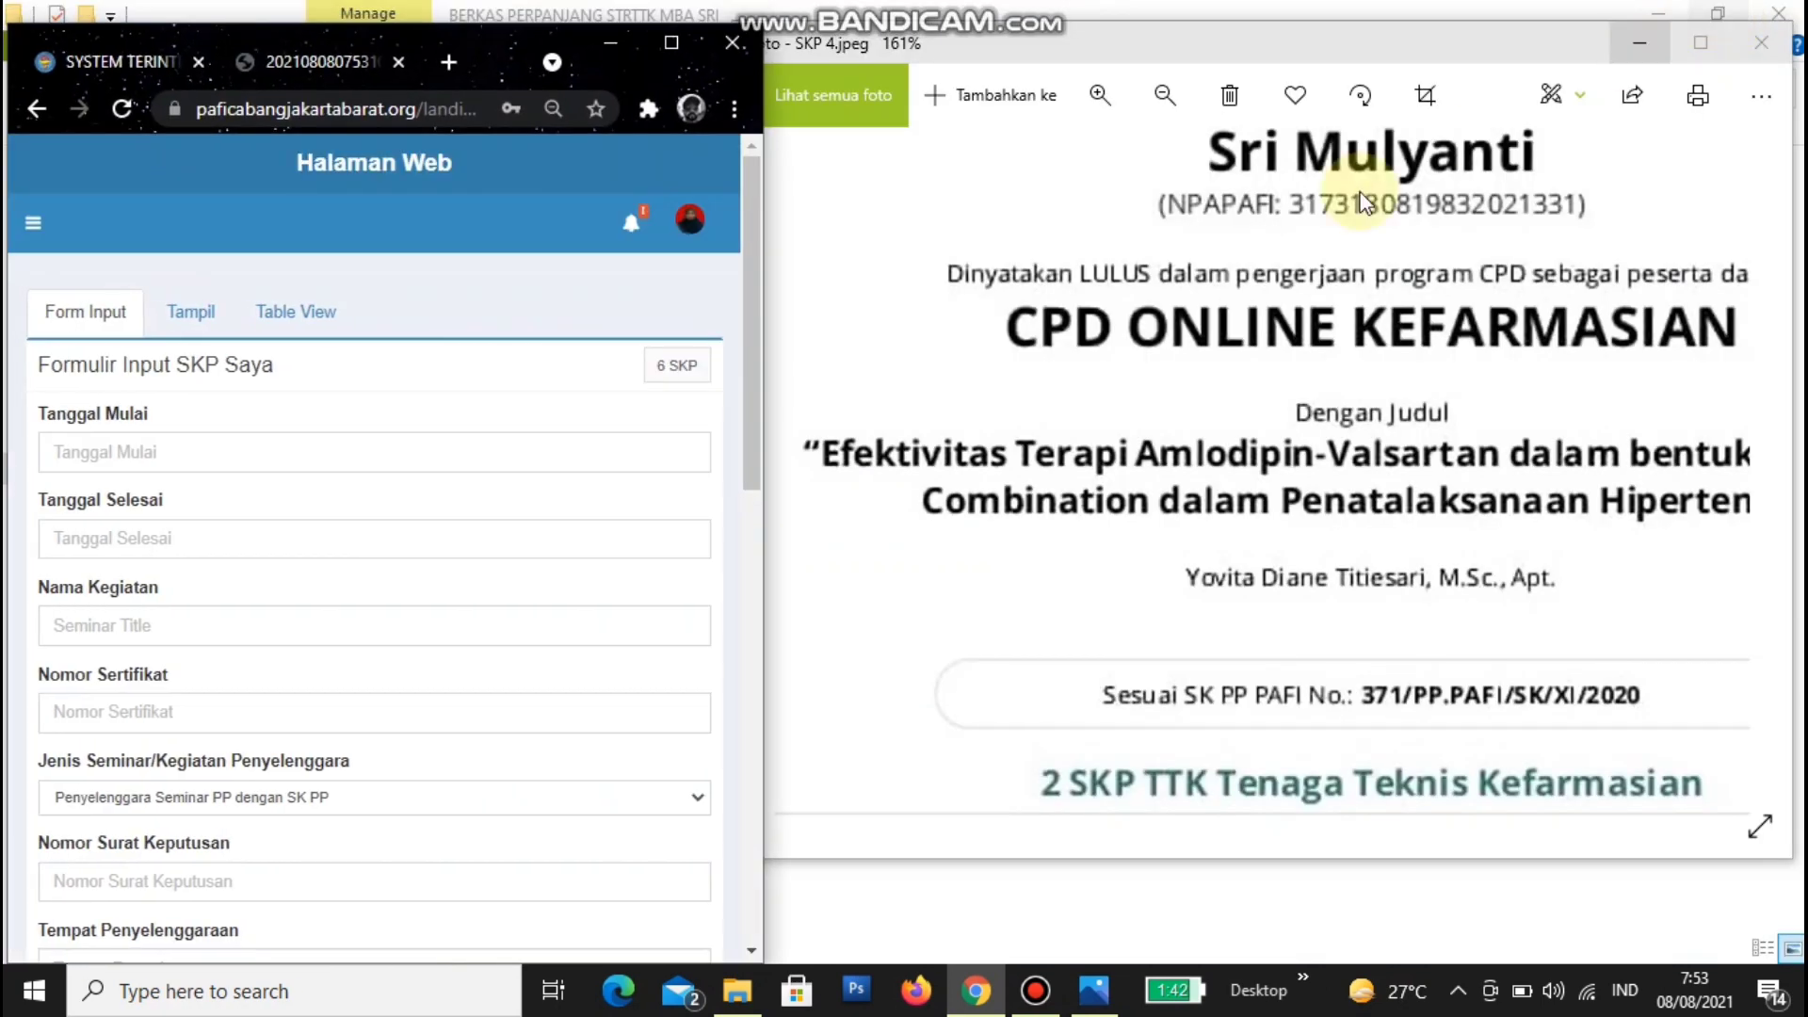
left_click(1229, 313)
scroll(1375, 382, "down", 3)
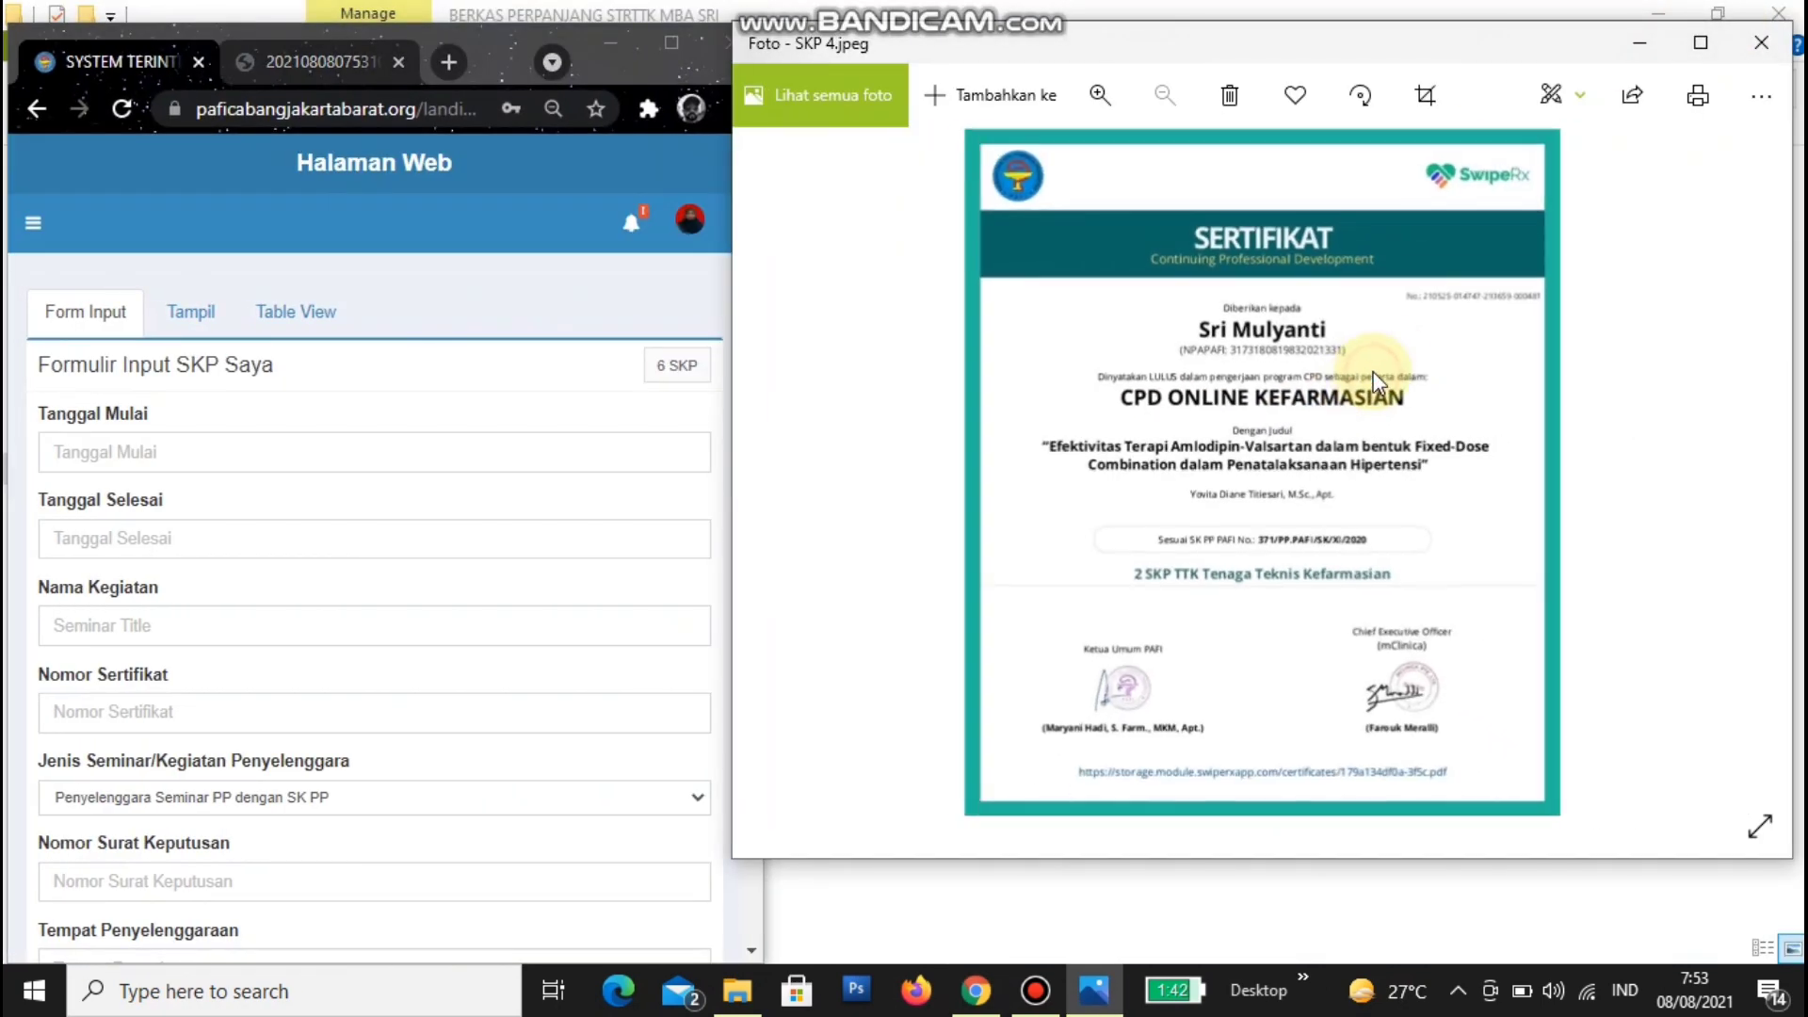
left_click(1759, 461)
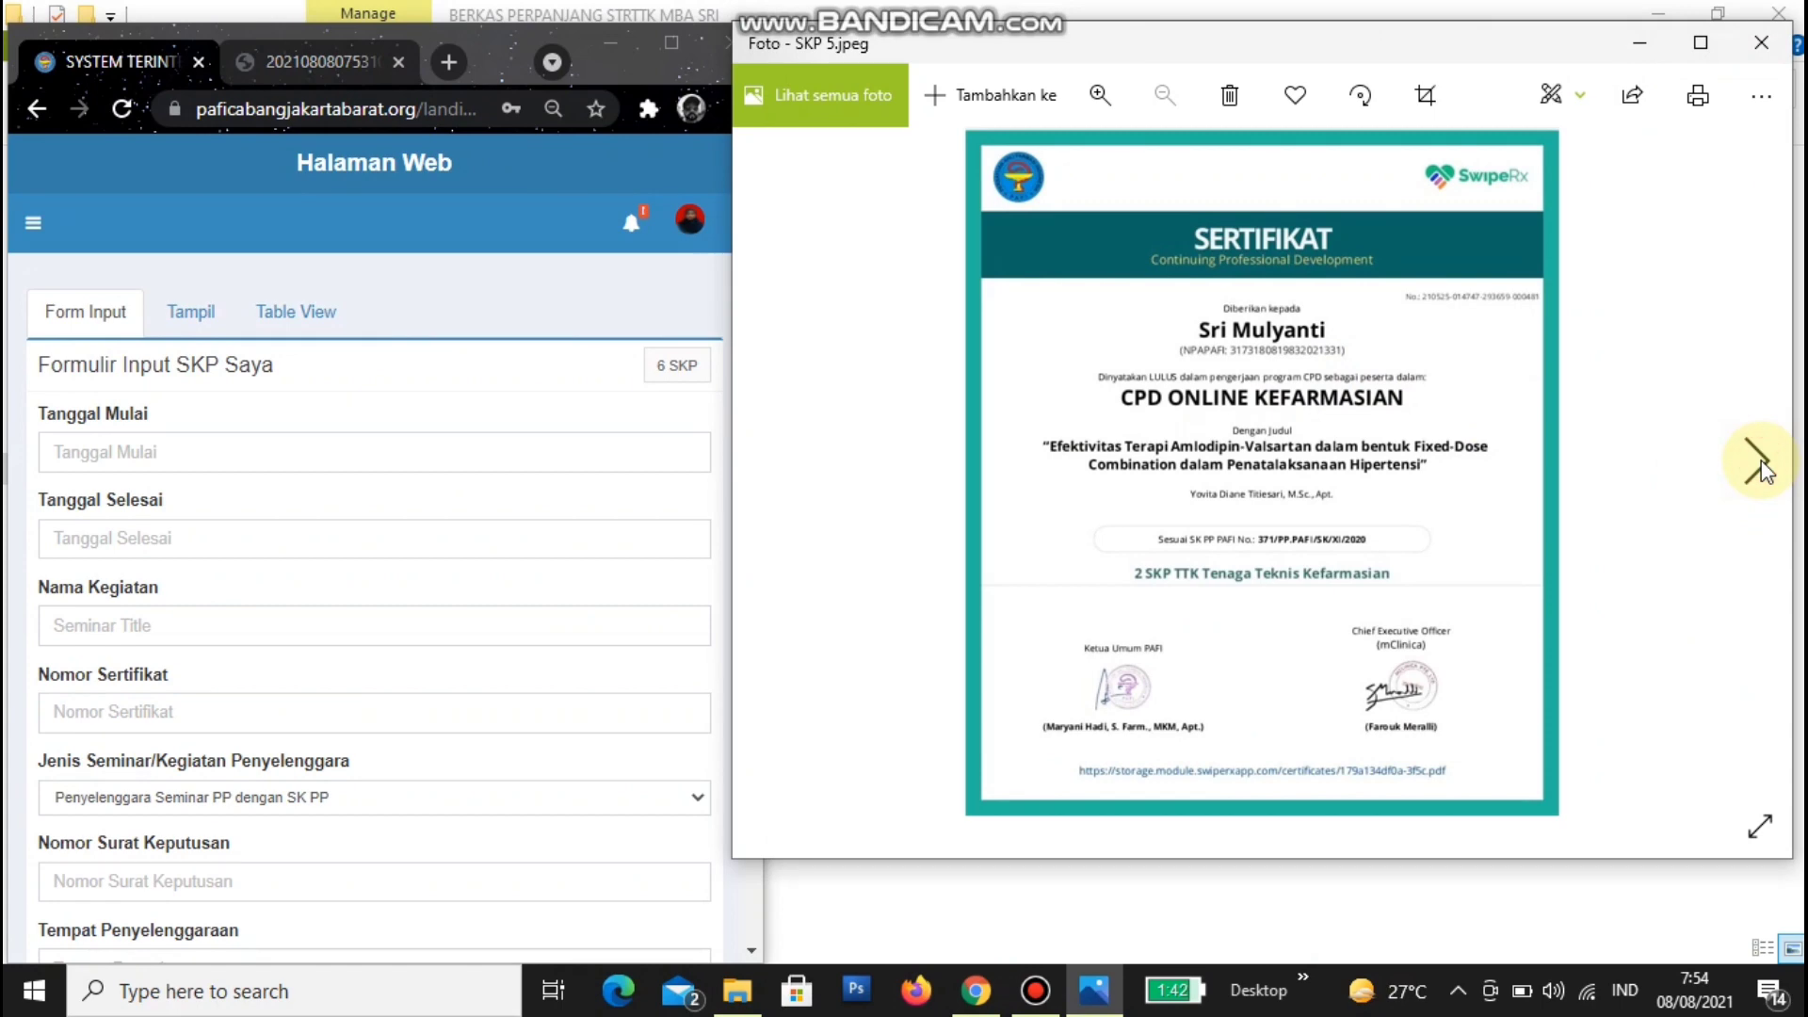
left_click(1766, 470)
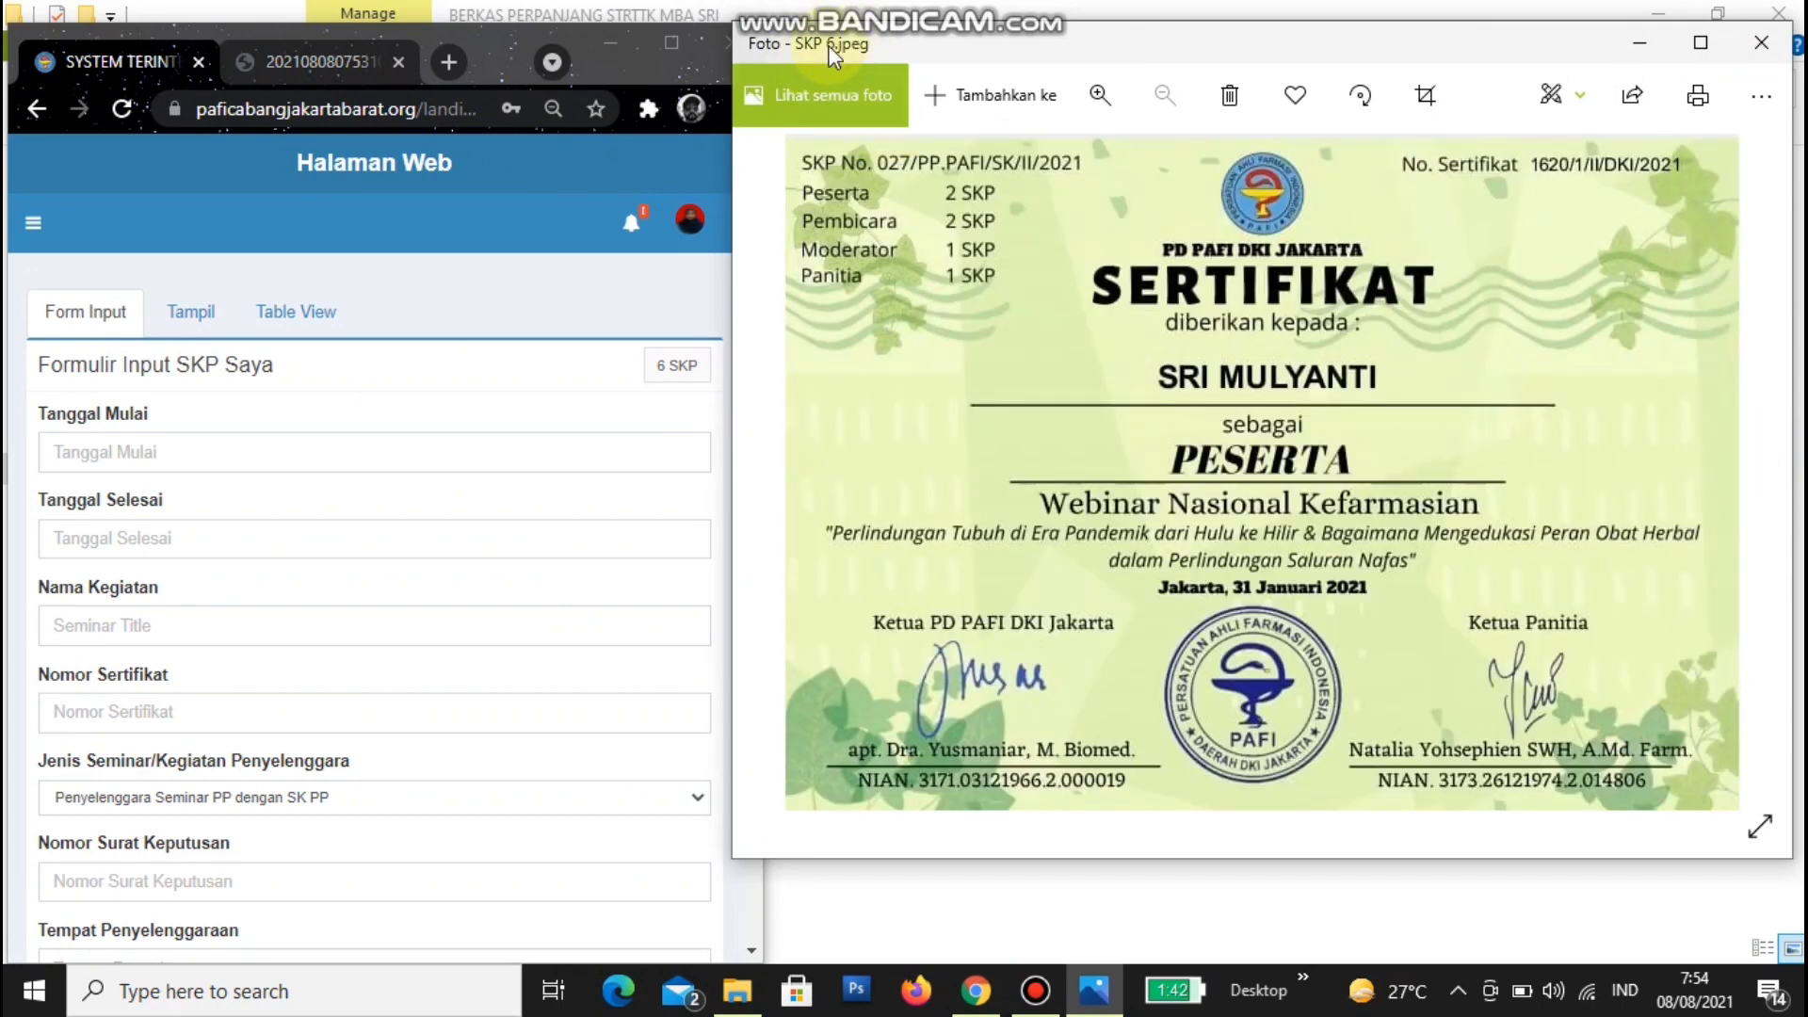
- Set Tanggal Mulai to 31 January 2021 after reading the date on the certificate
left_click(244, 448)
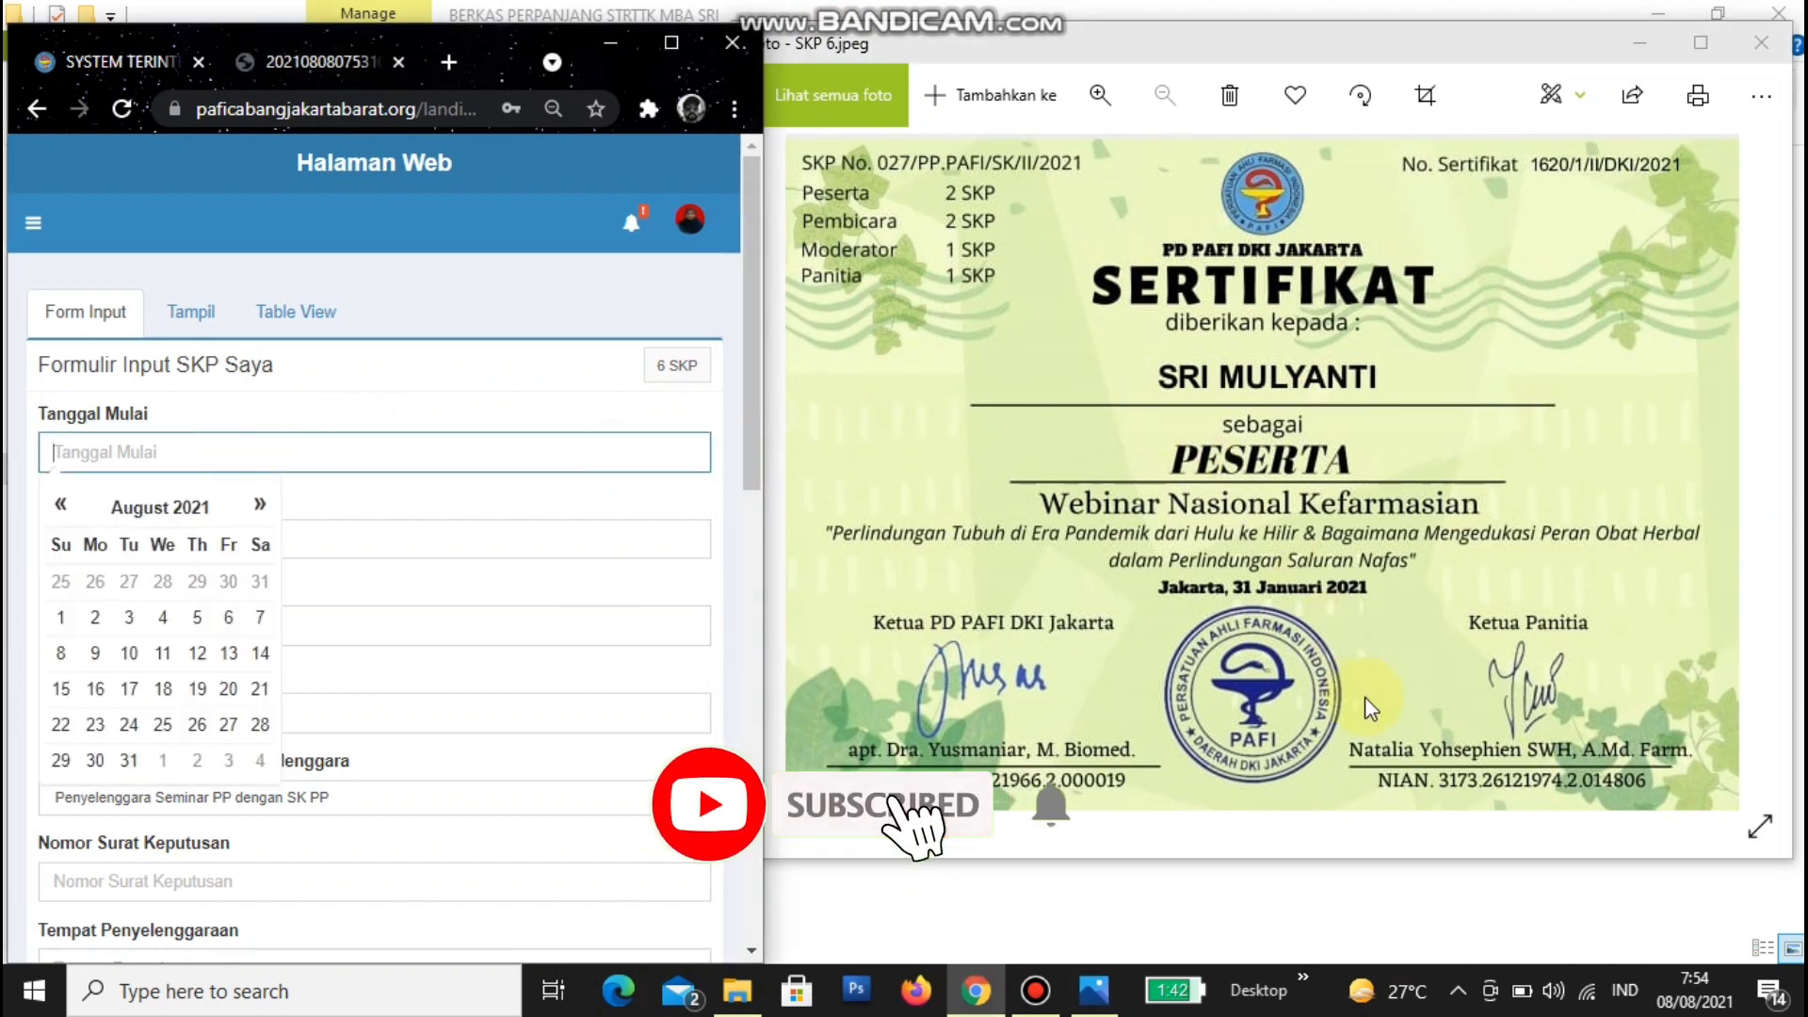
left_click(1160, 586)
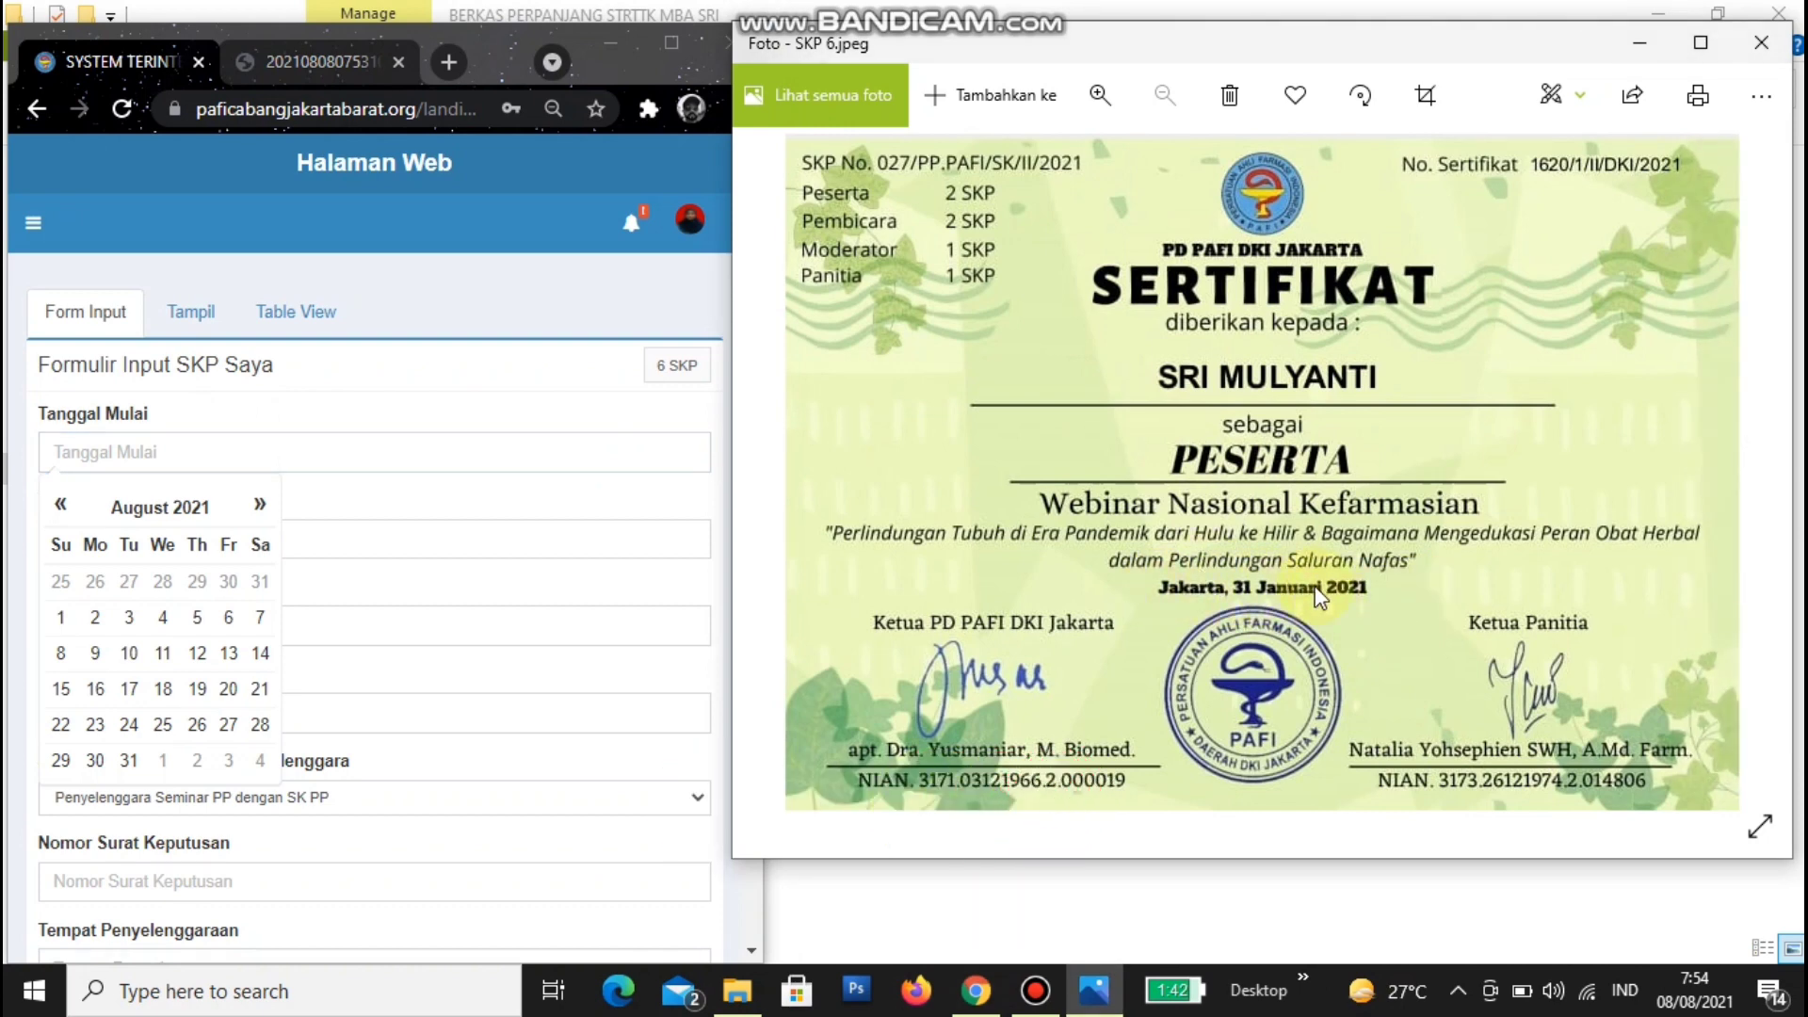
scroll(1317, 592, "up", 5)
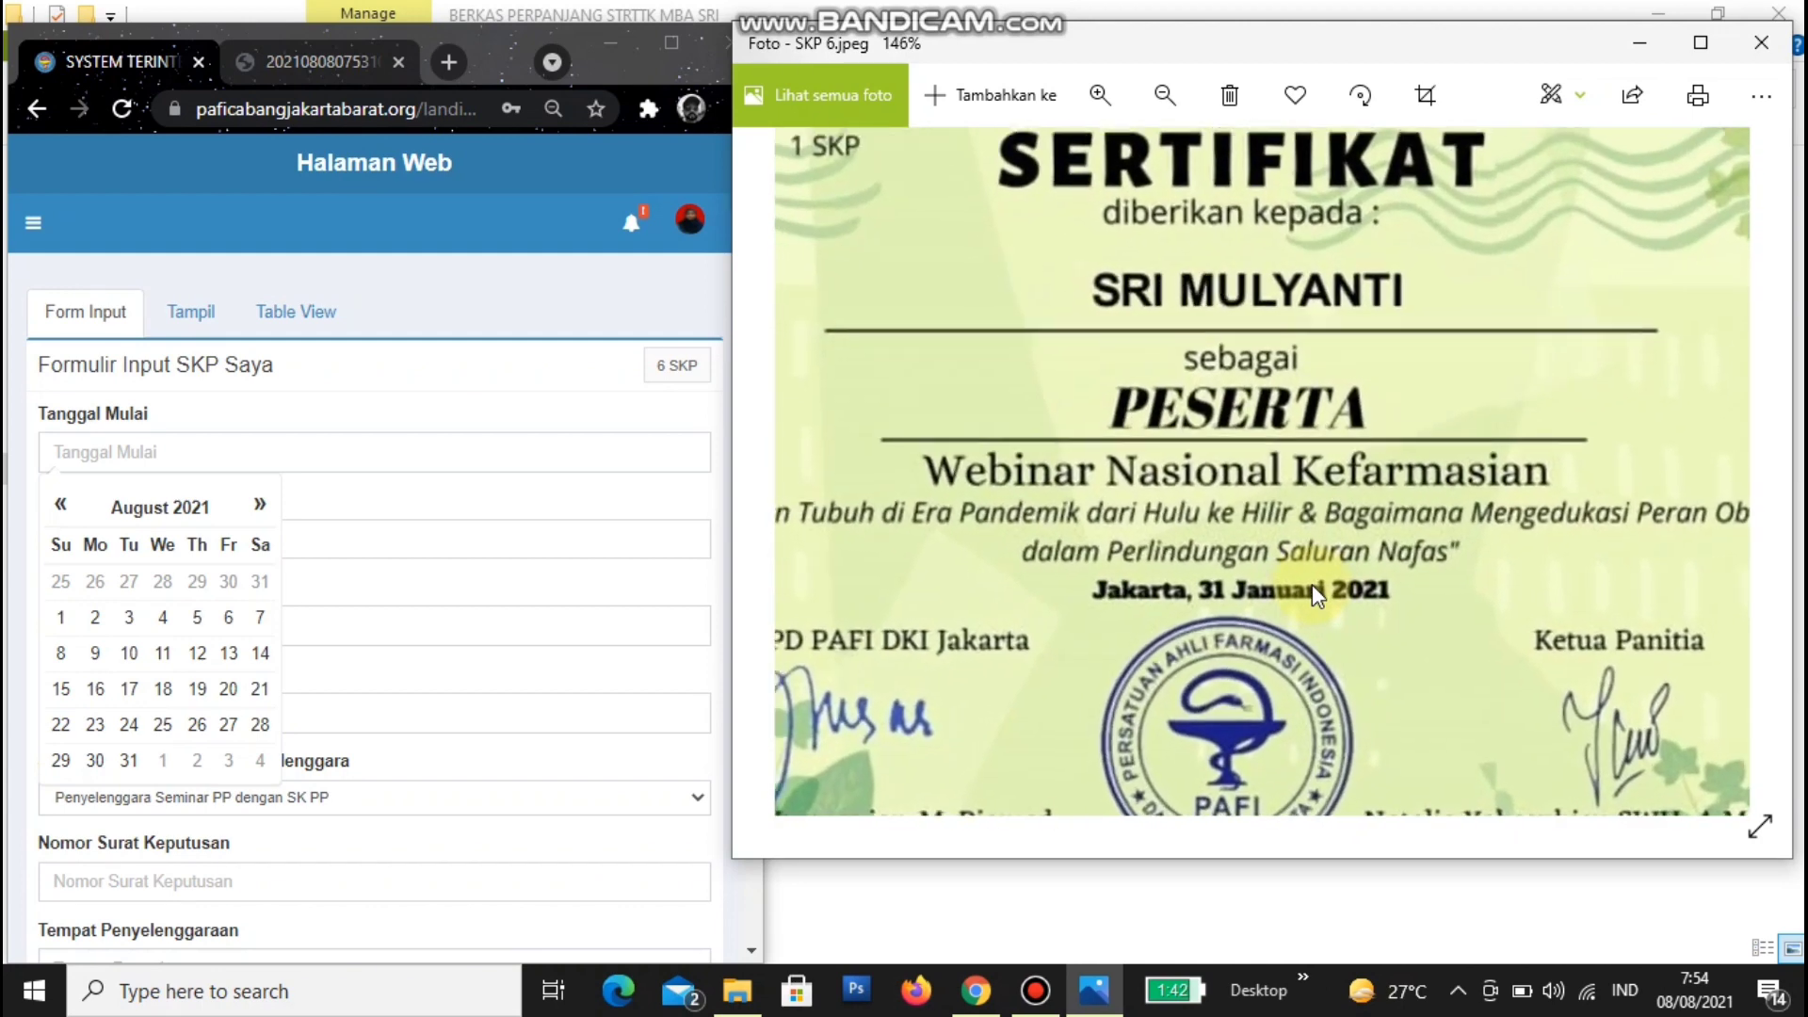
left_click_drag(1185, 608, 1260, 599)
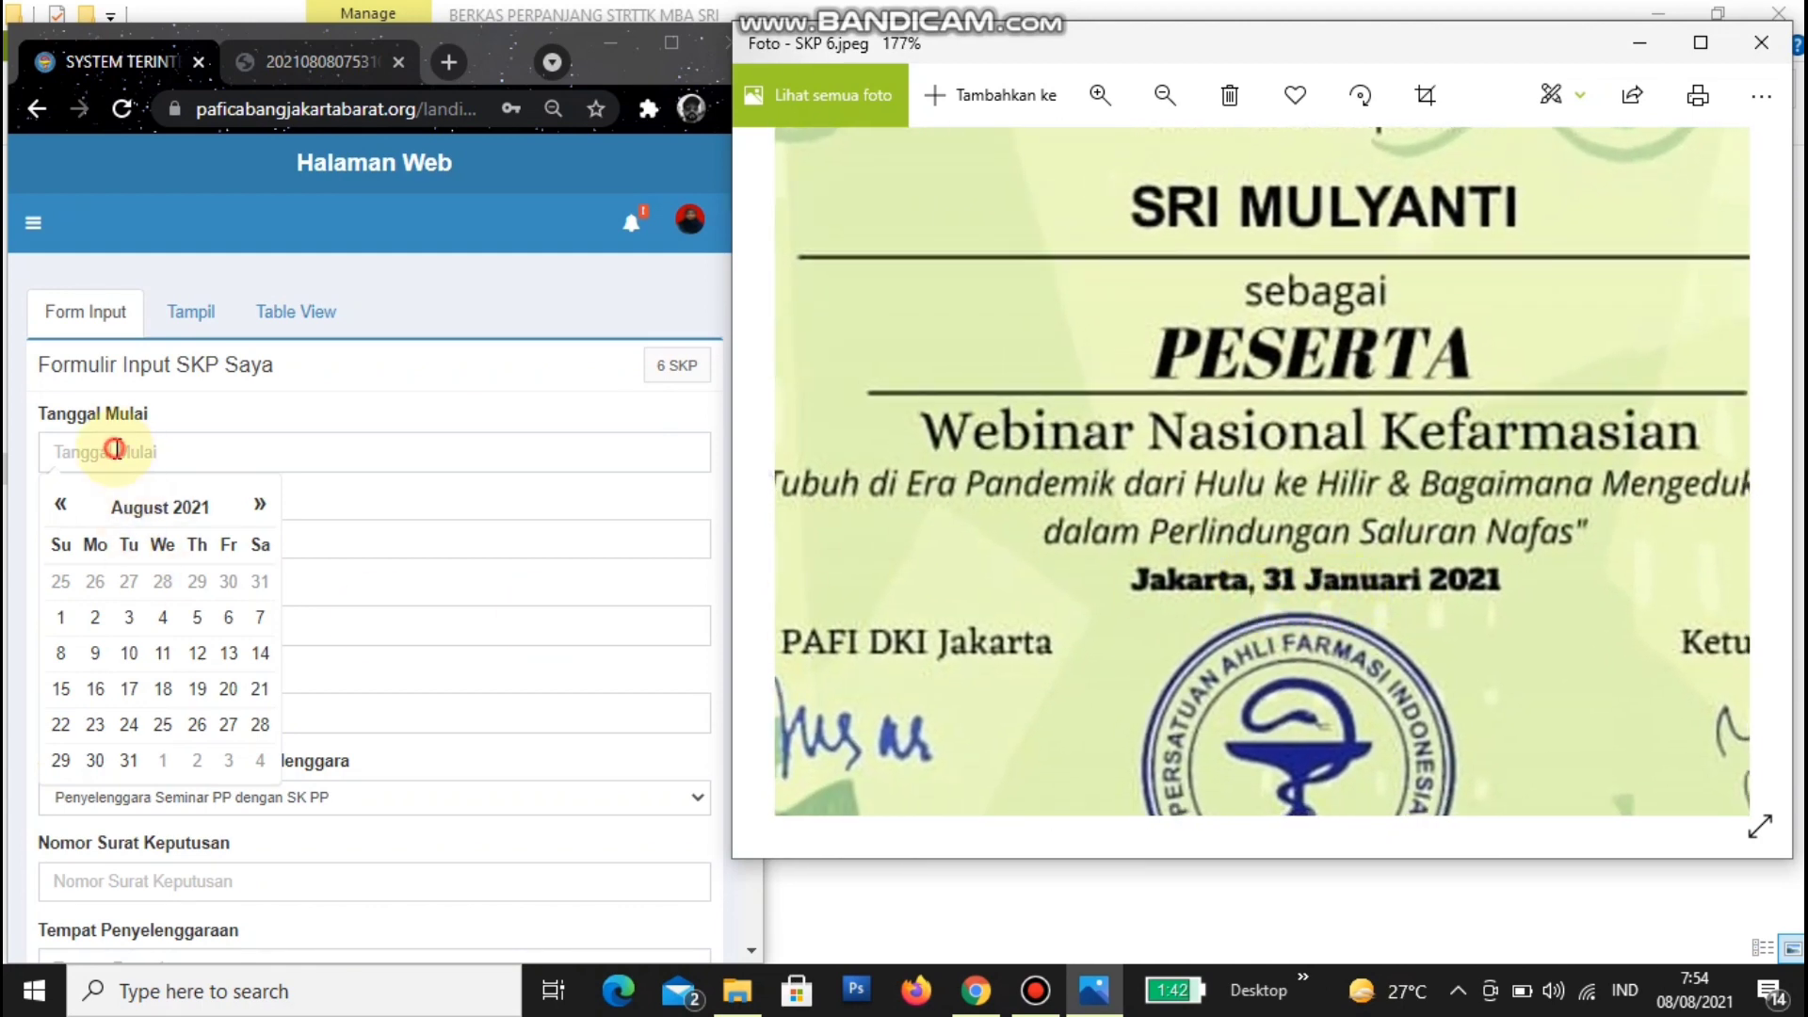
left_click(113, 450)
left_click(61, 509)
left_click(62, 509)
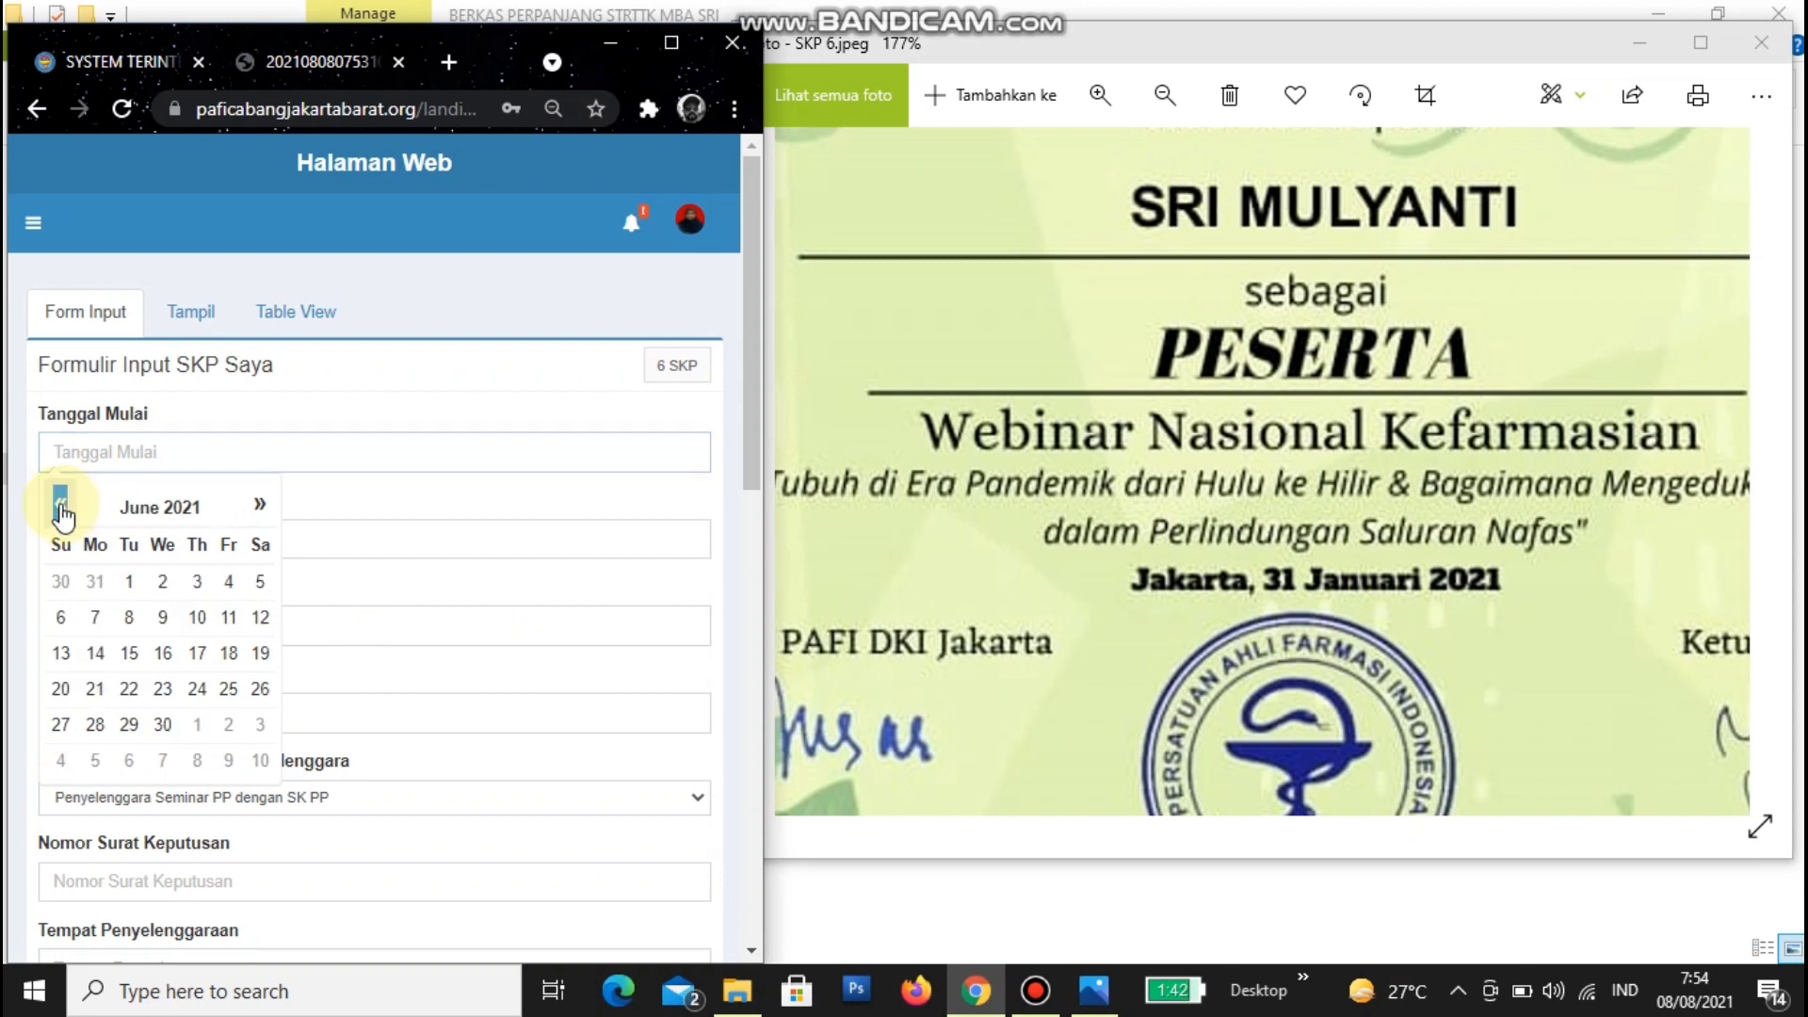
left_click(61, 509)
left_click(61, 509)
left_click(61, 509)
left_click(61, 507)
left_click(60, 507)
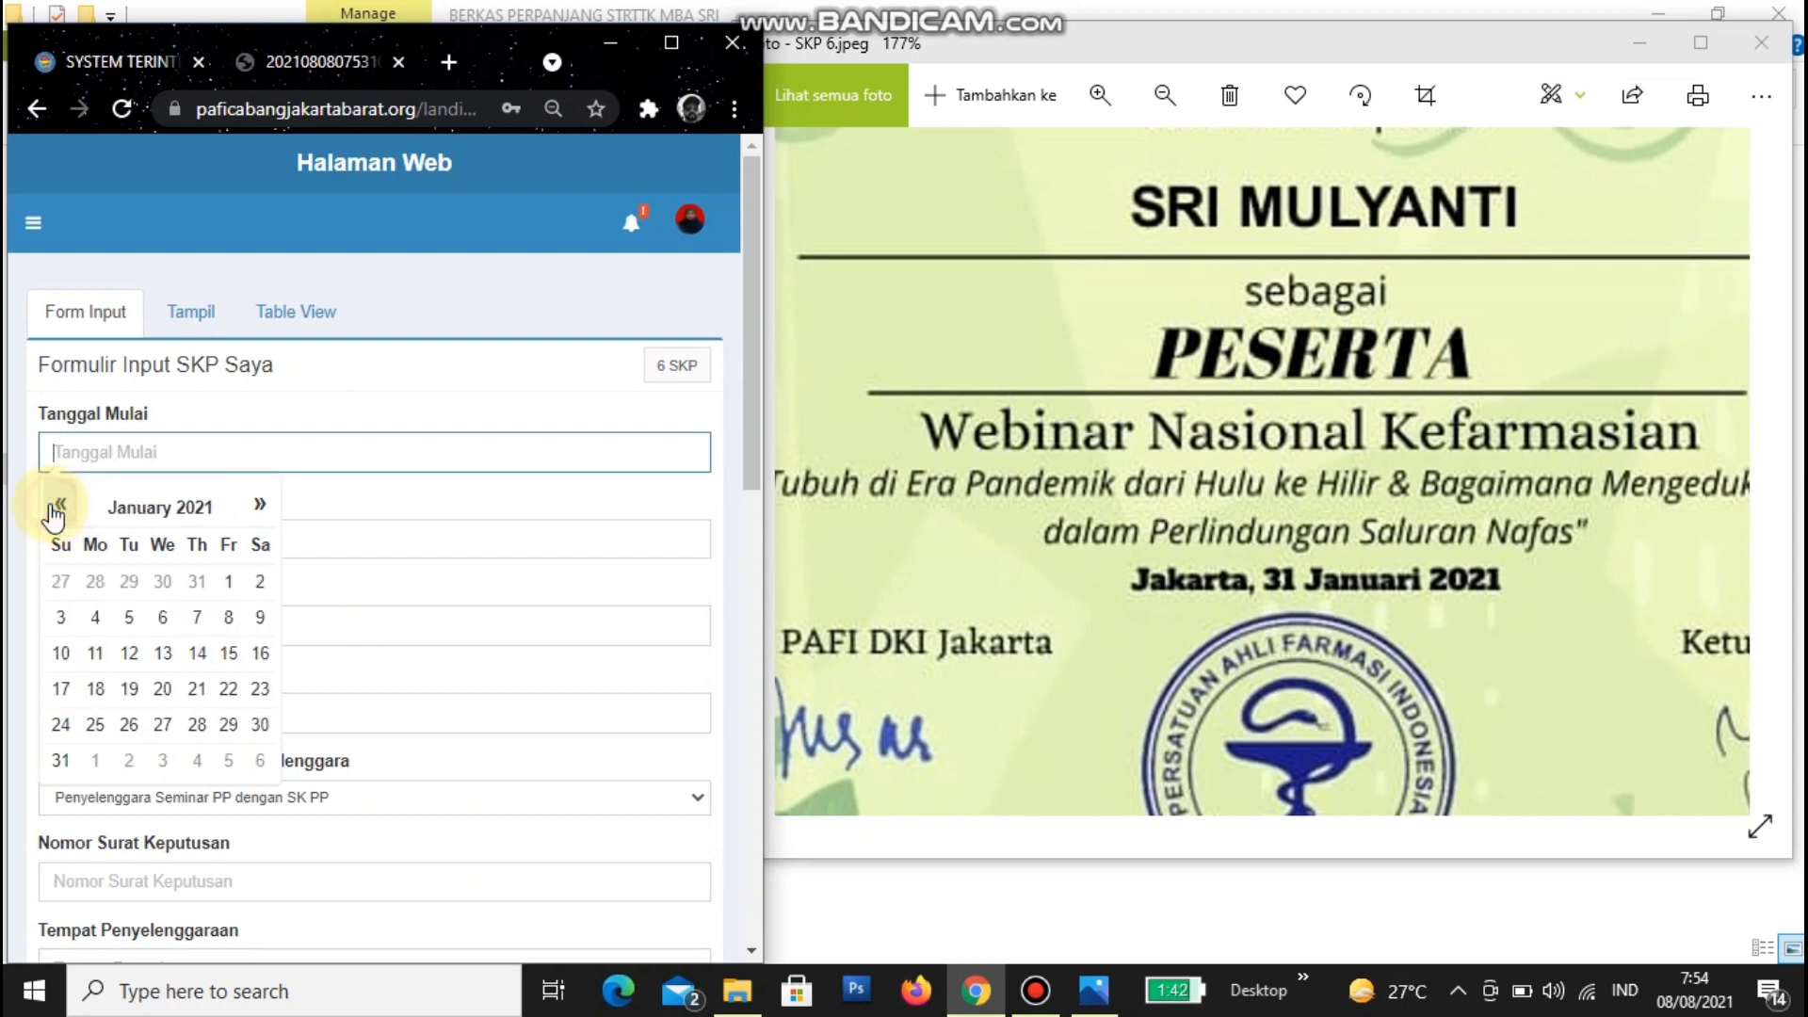
left_click(60, 760)
- Copy the 31/01/2021 start date into Tanggal Selesai
left_click(104, 544)
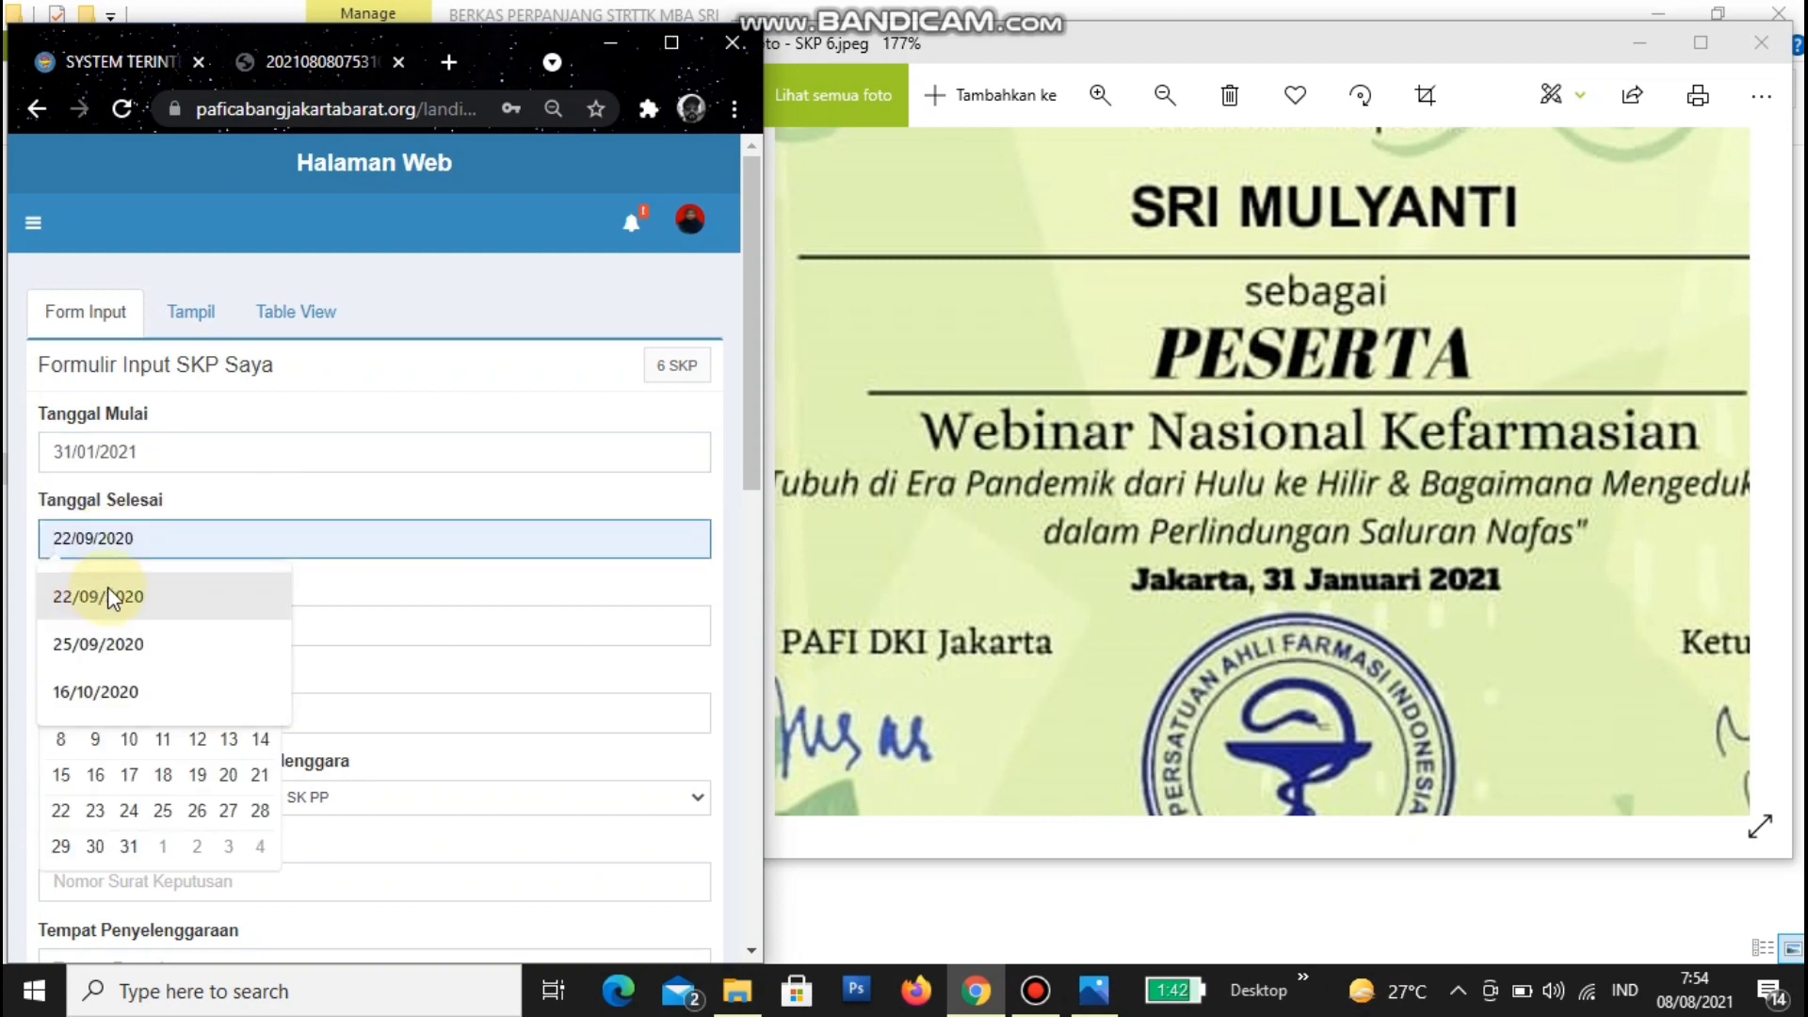
left_click(156, 450)
key("ctrl+c")
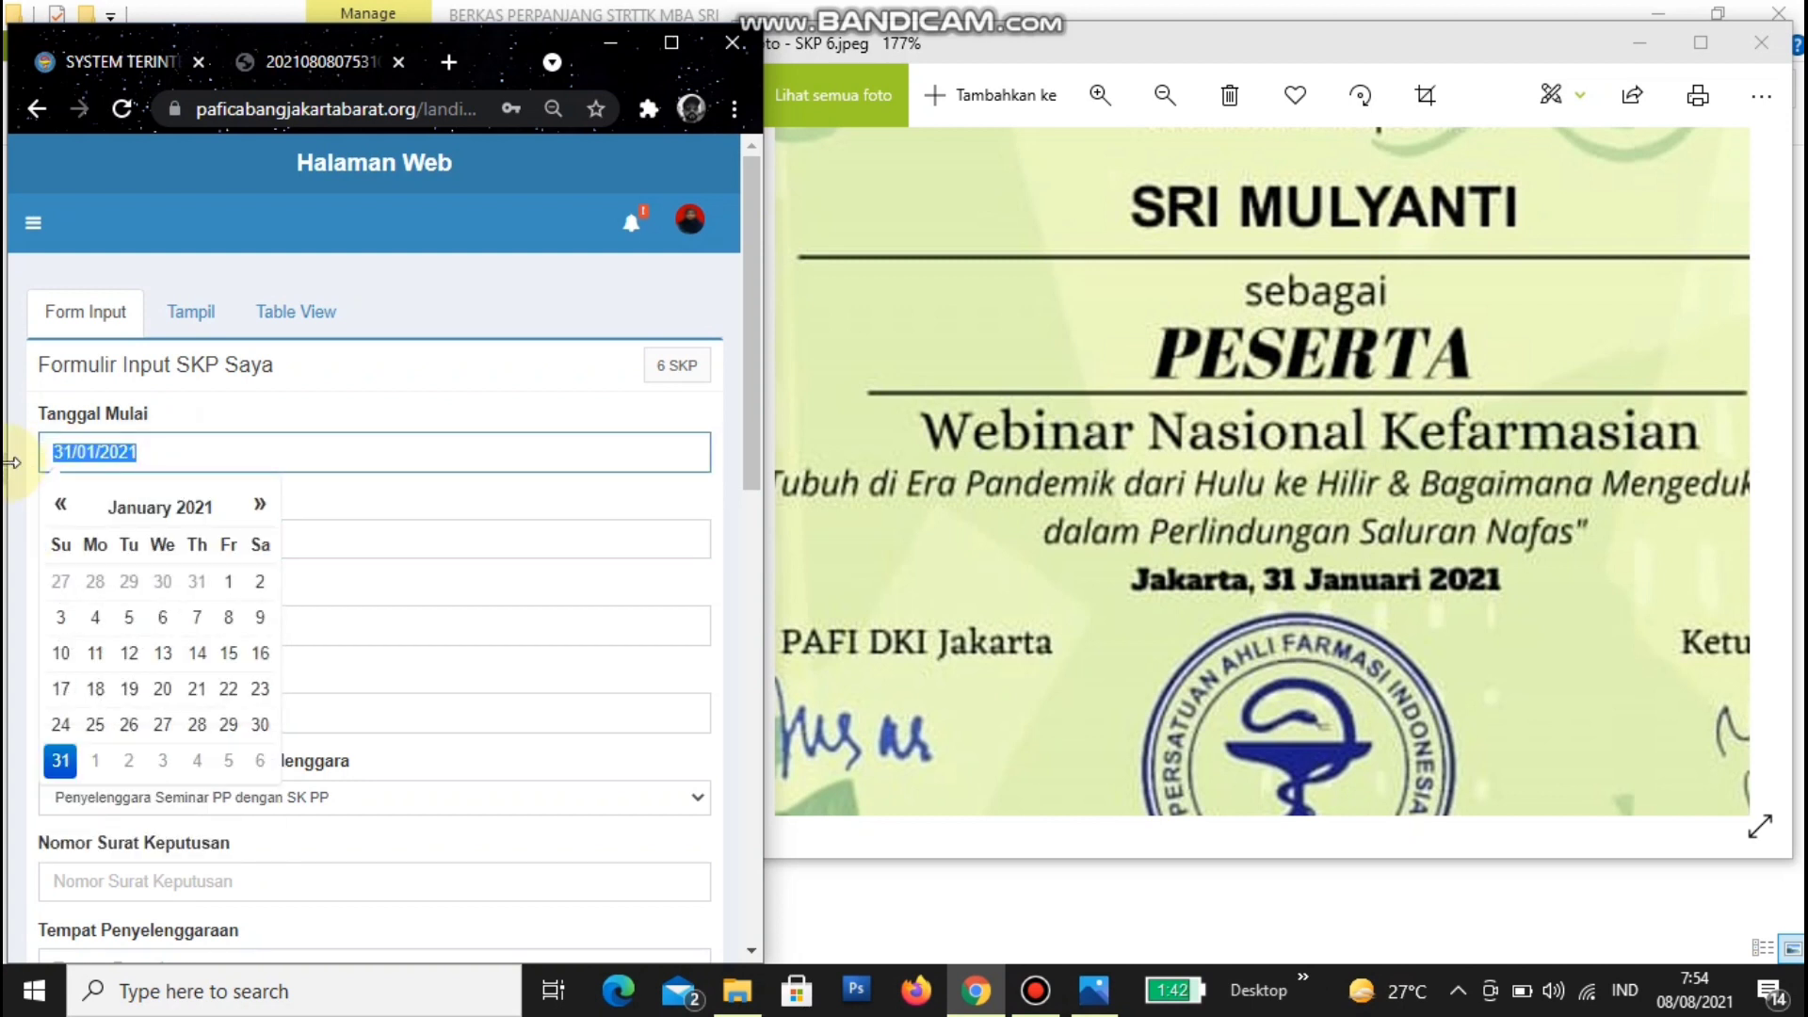
left_click(407, 549)
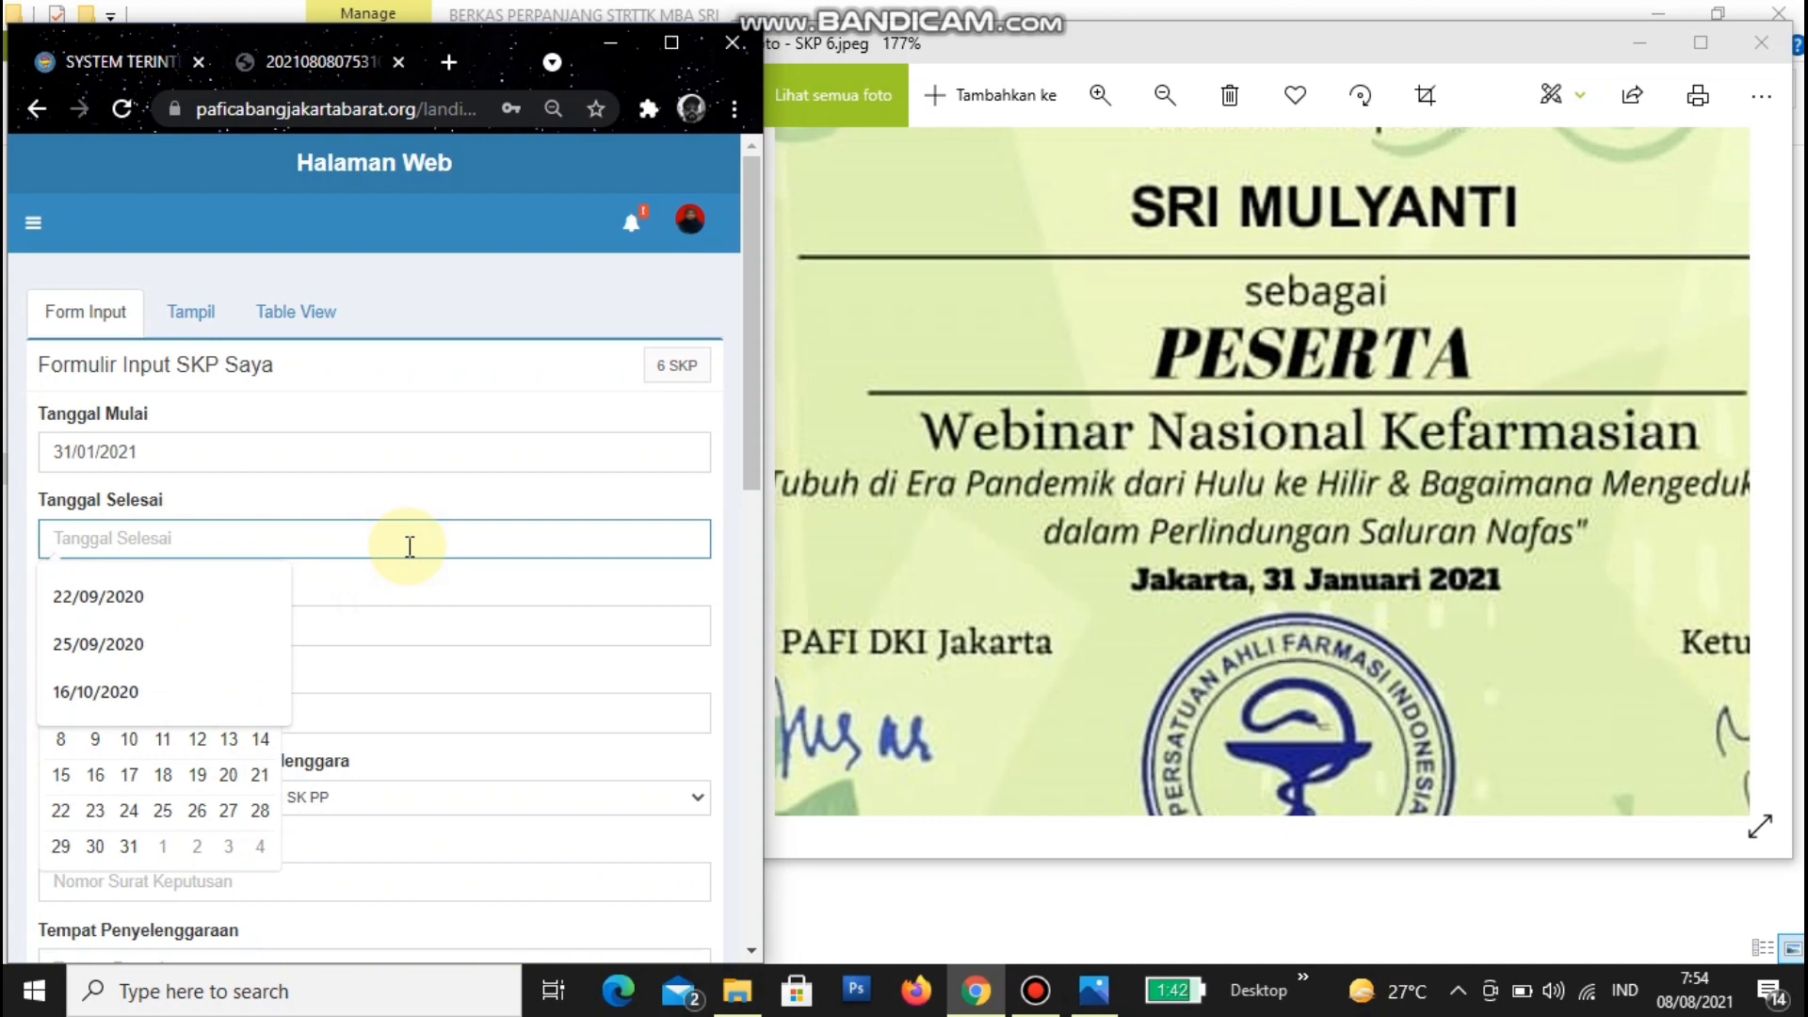
key("ctrl+v")
scroll(408, 544, "down", 3)
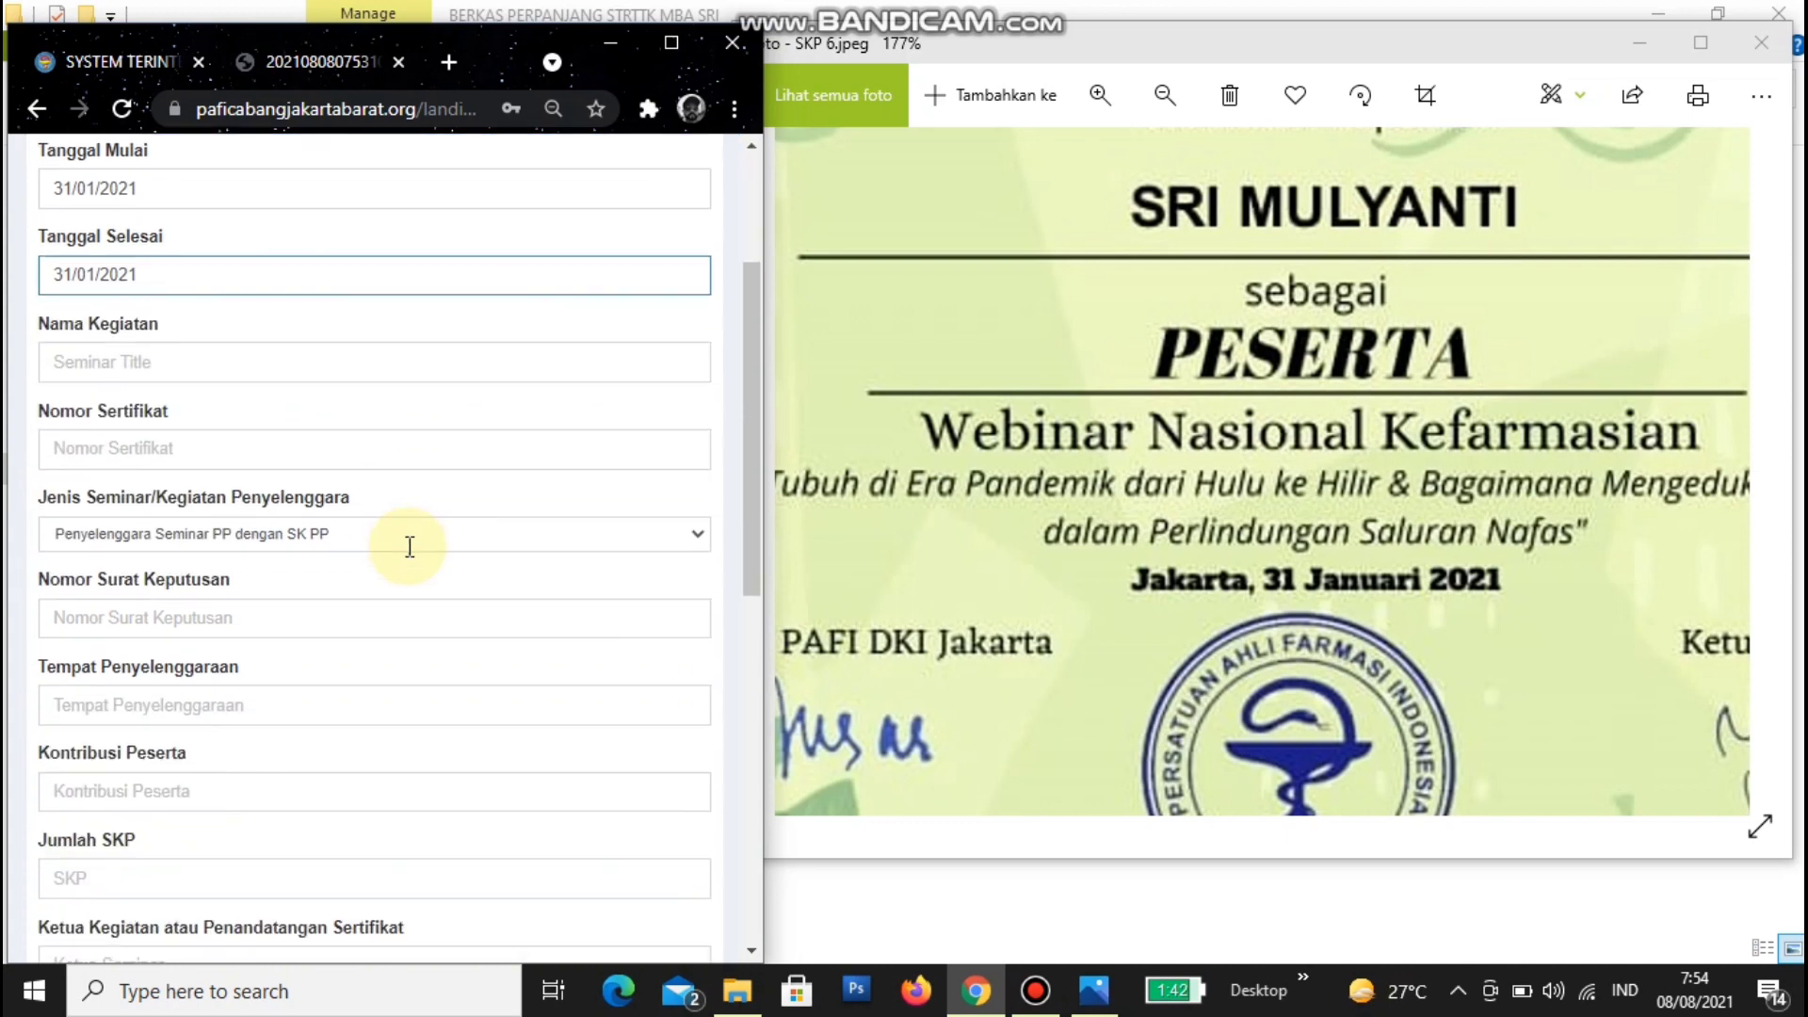
left_click(232, 355)
scroll(1188, 466, "down", 3)
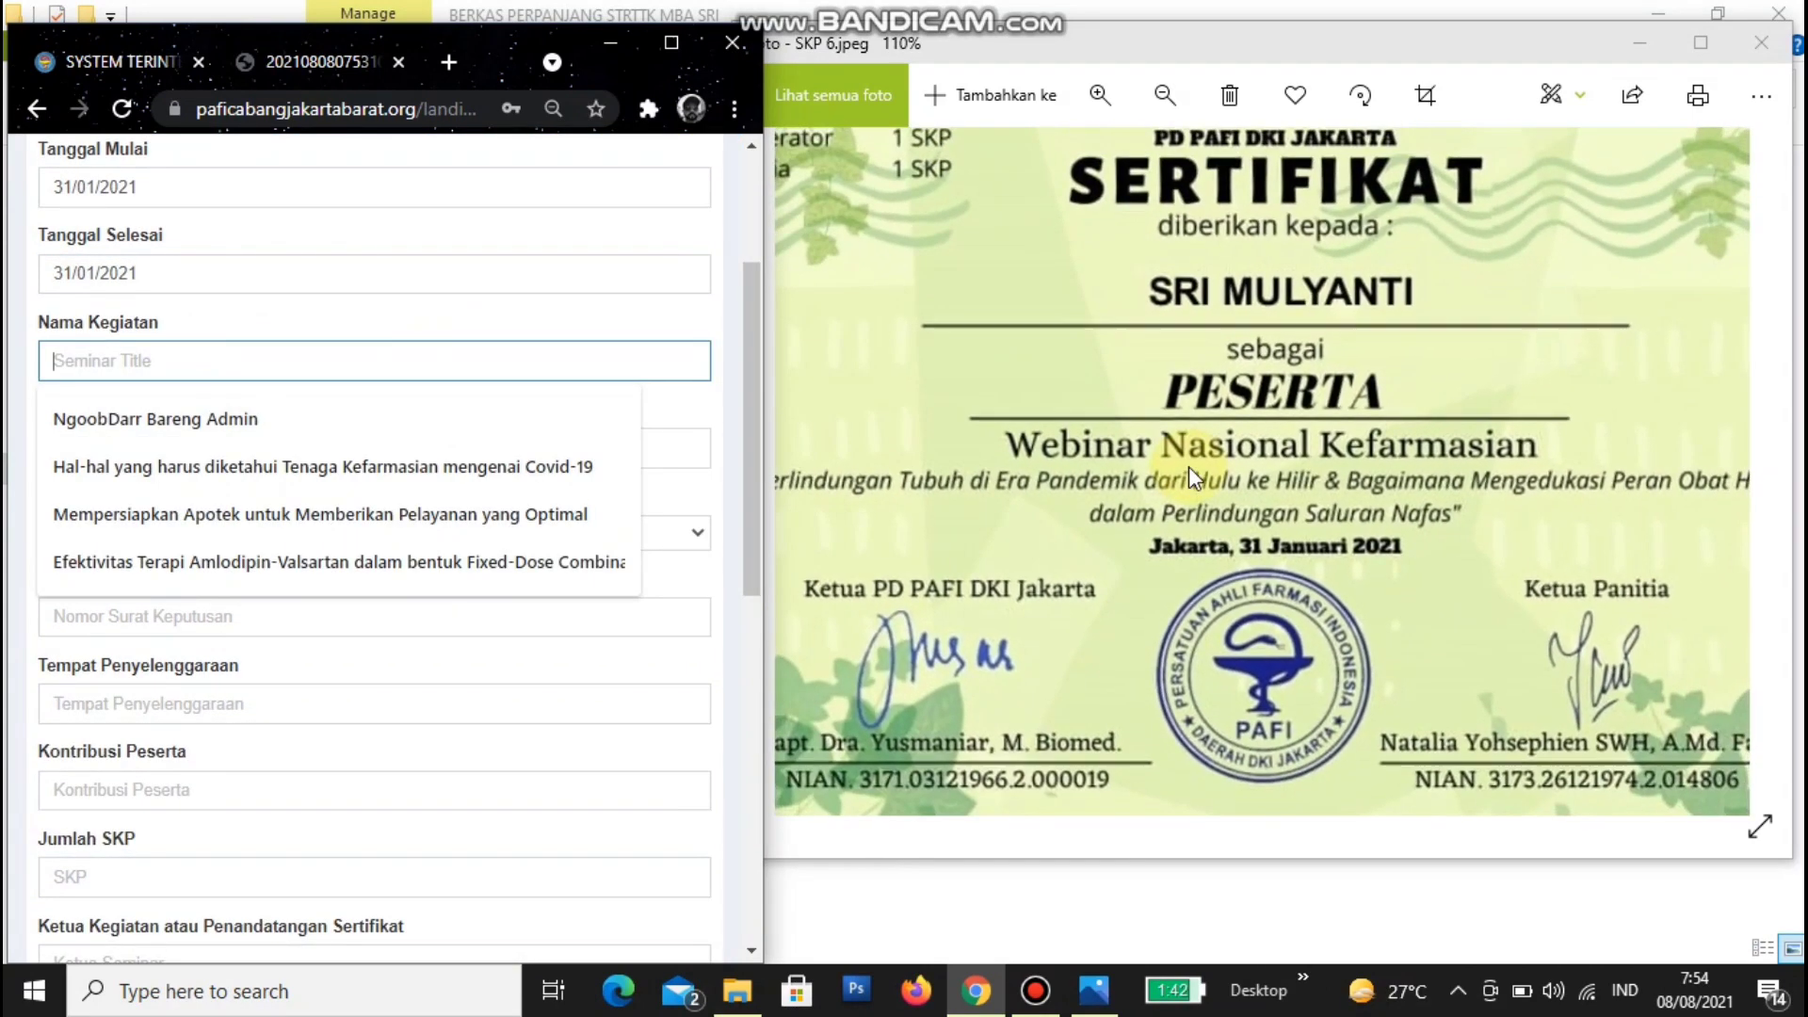
left_click(805, 511)
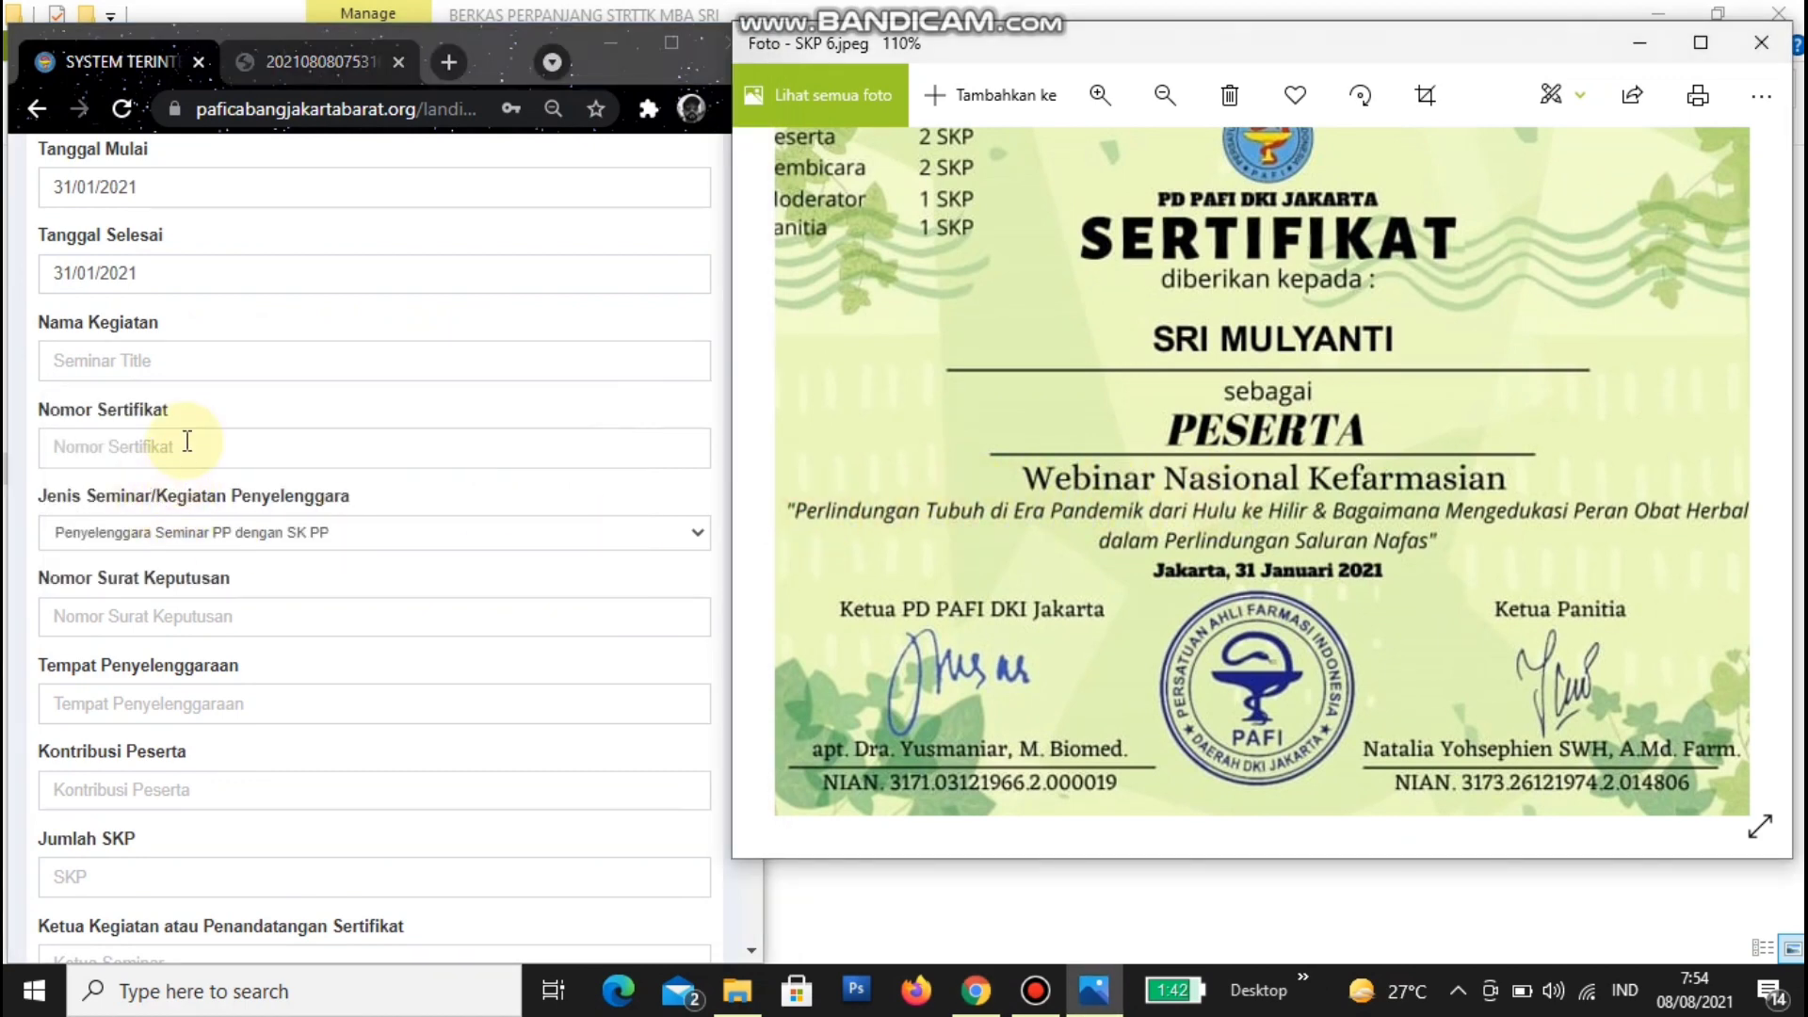
left_click(203, 364)
type("Per")
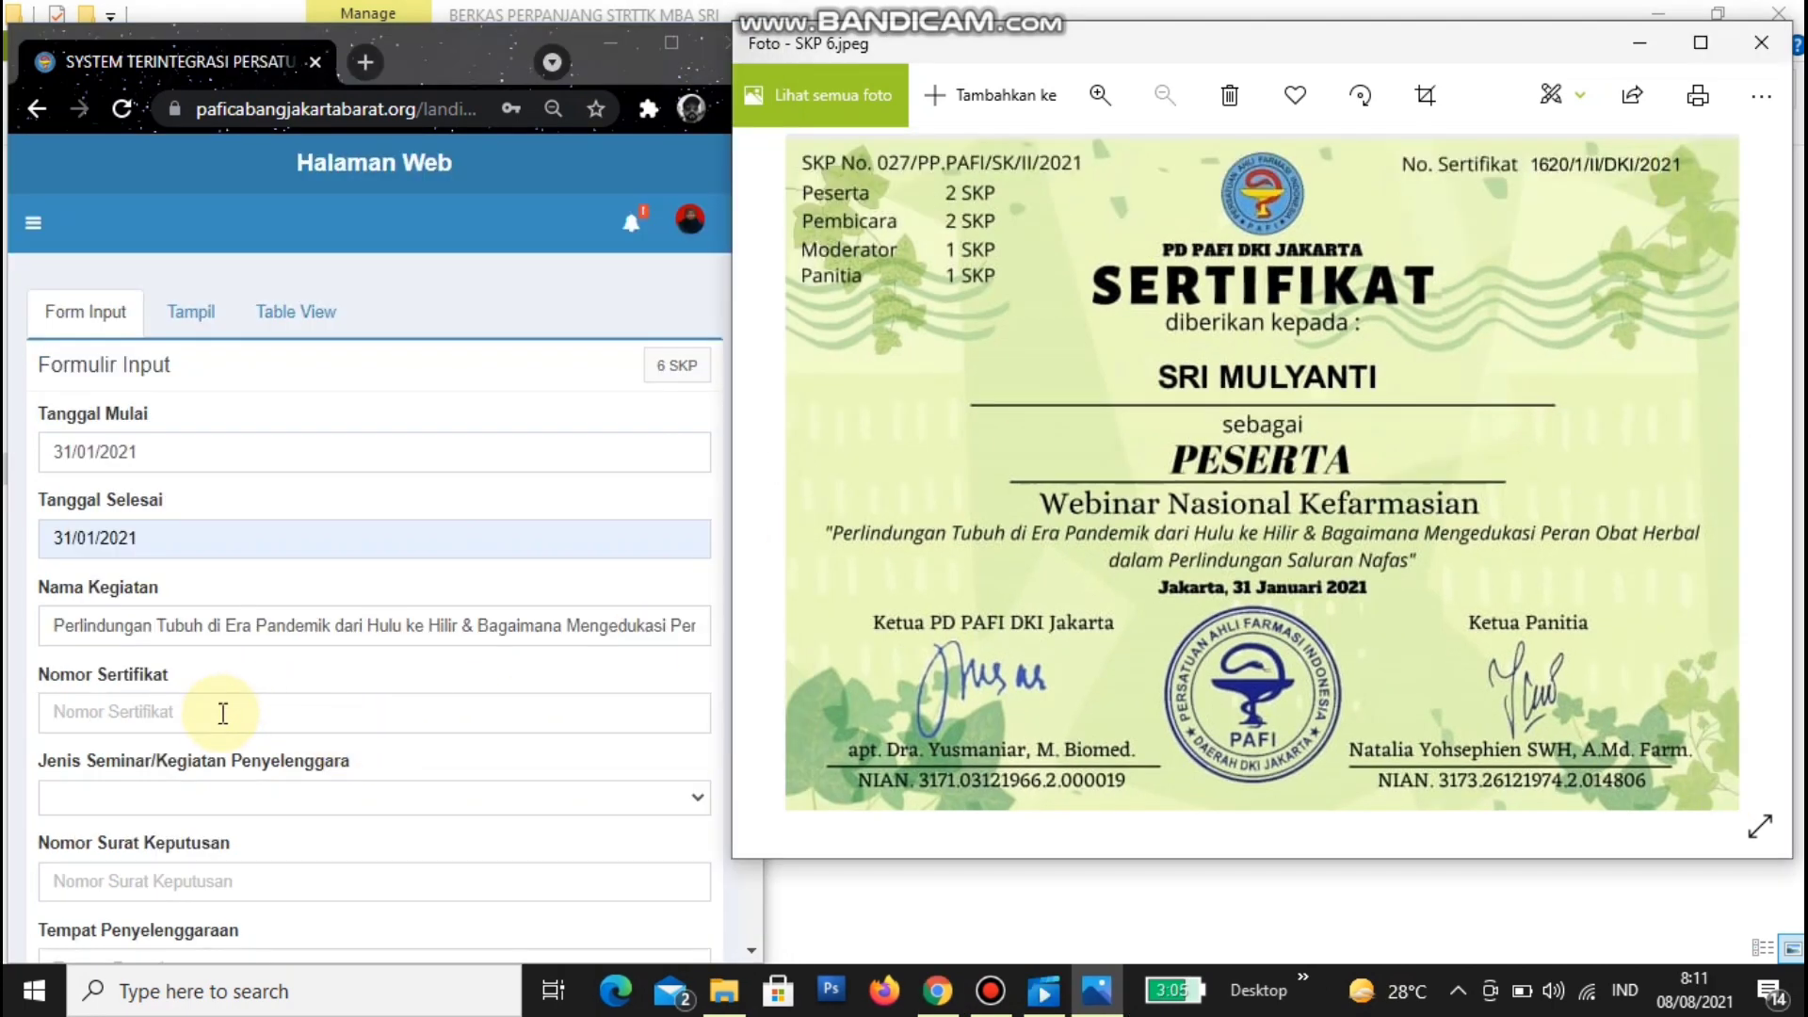
left_click(221, 716)
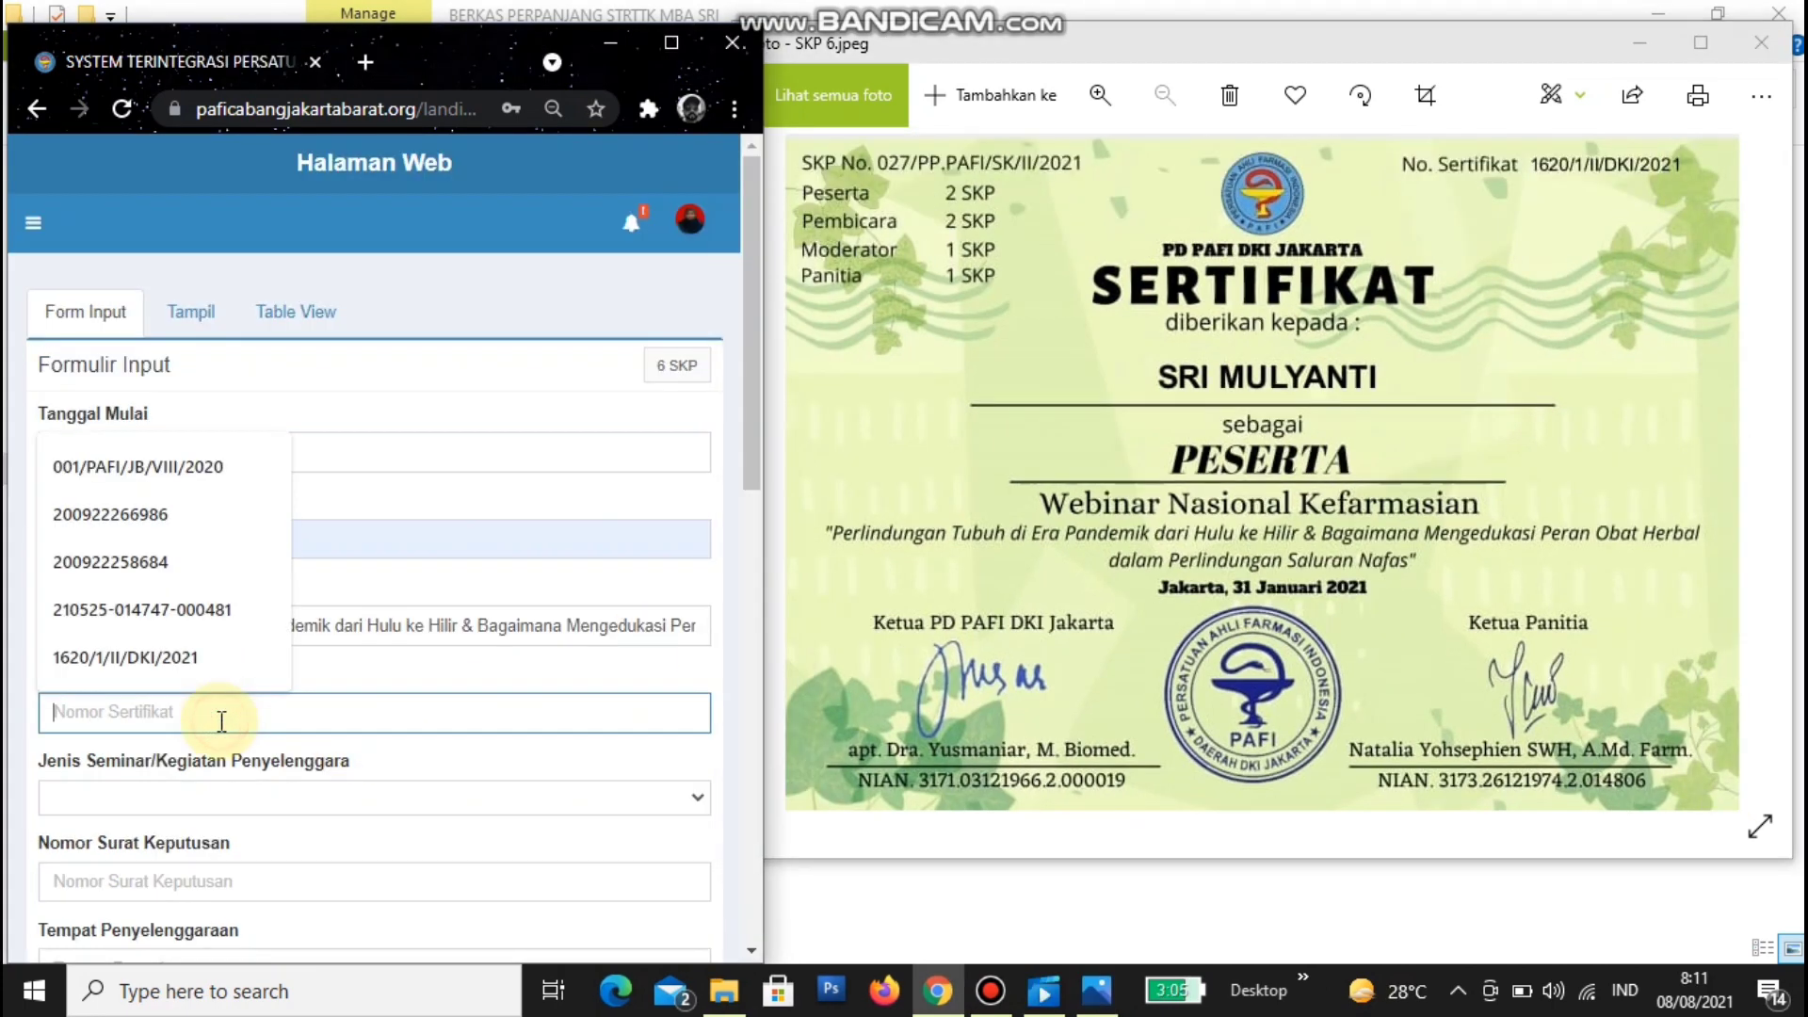
type("16")
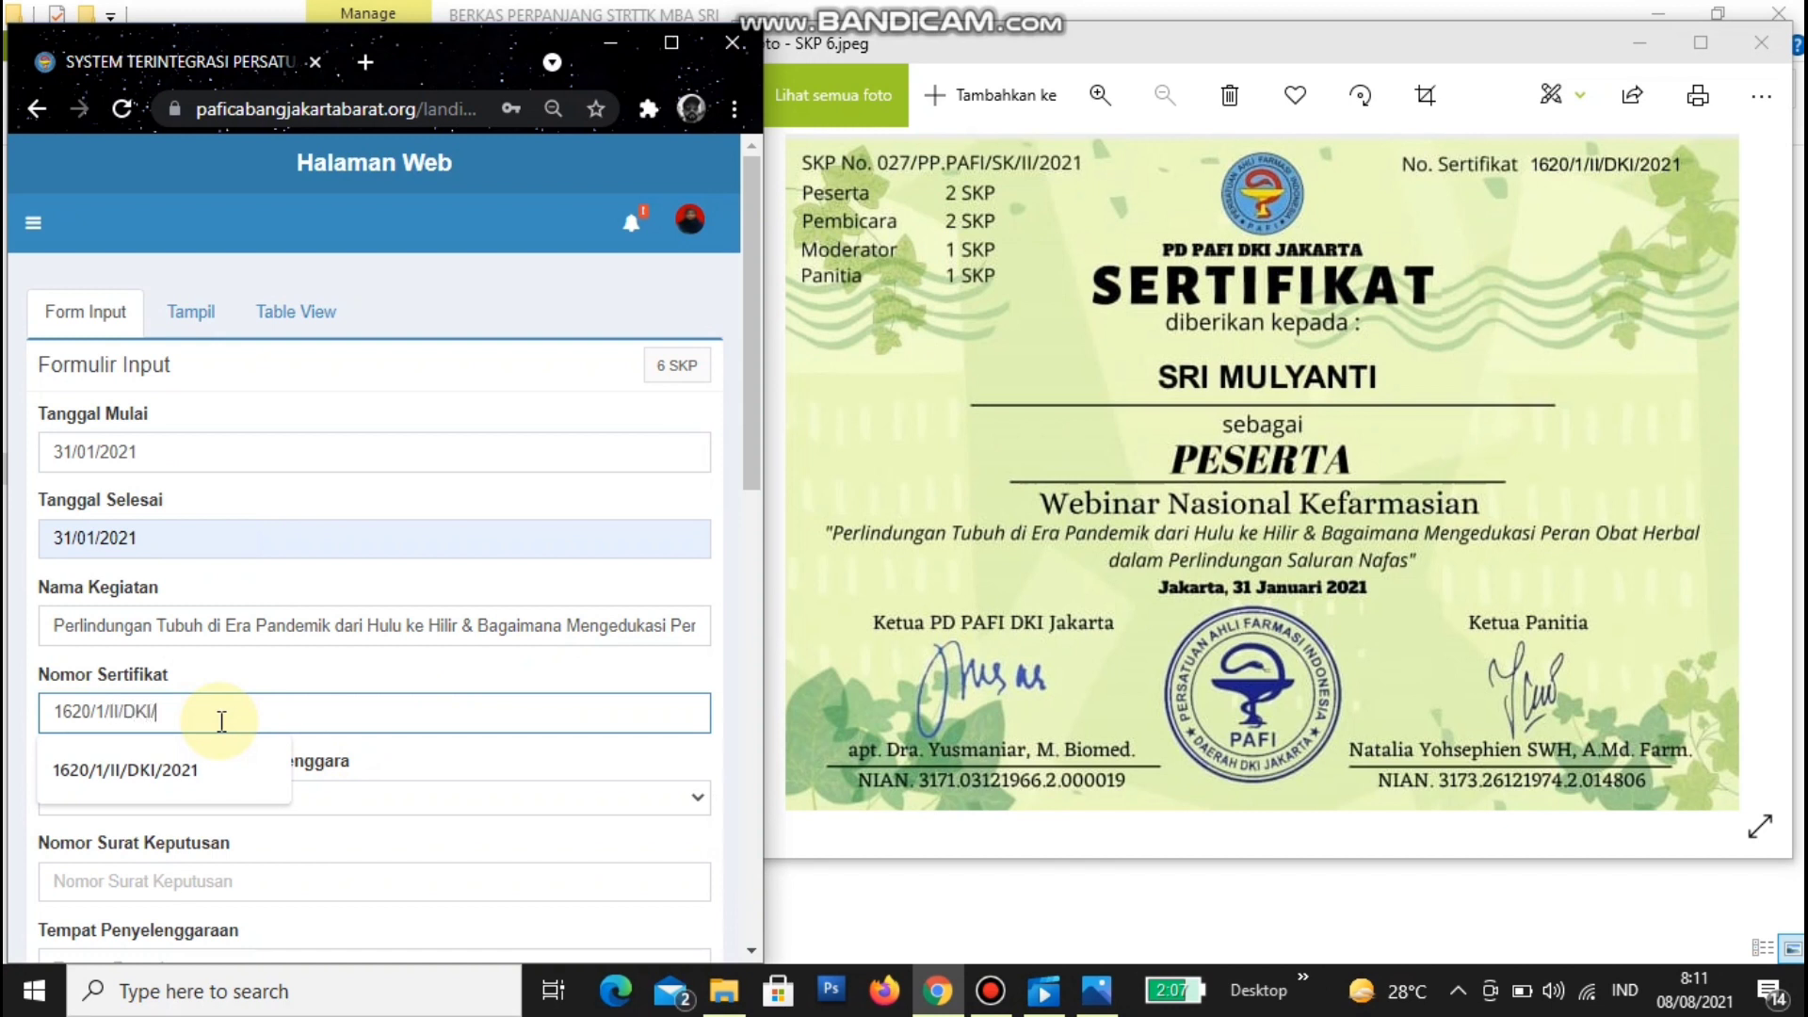
type("021")
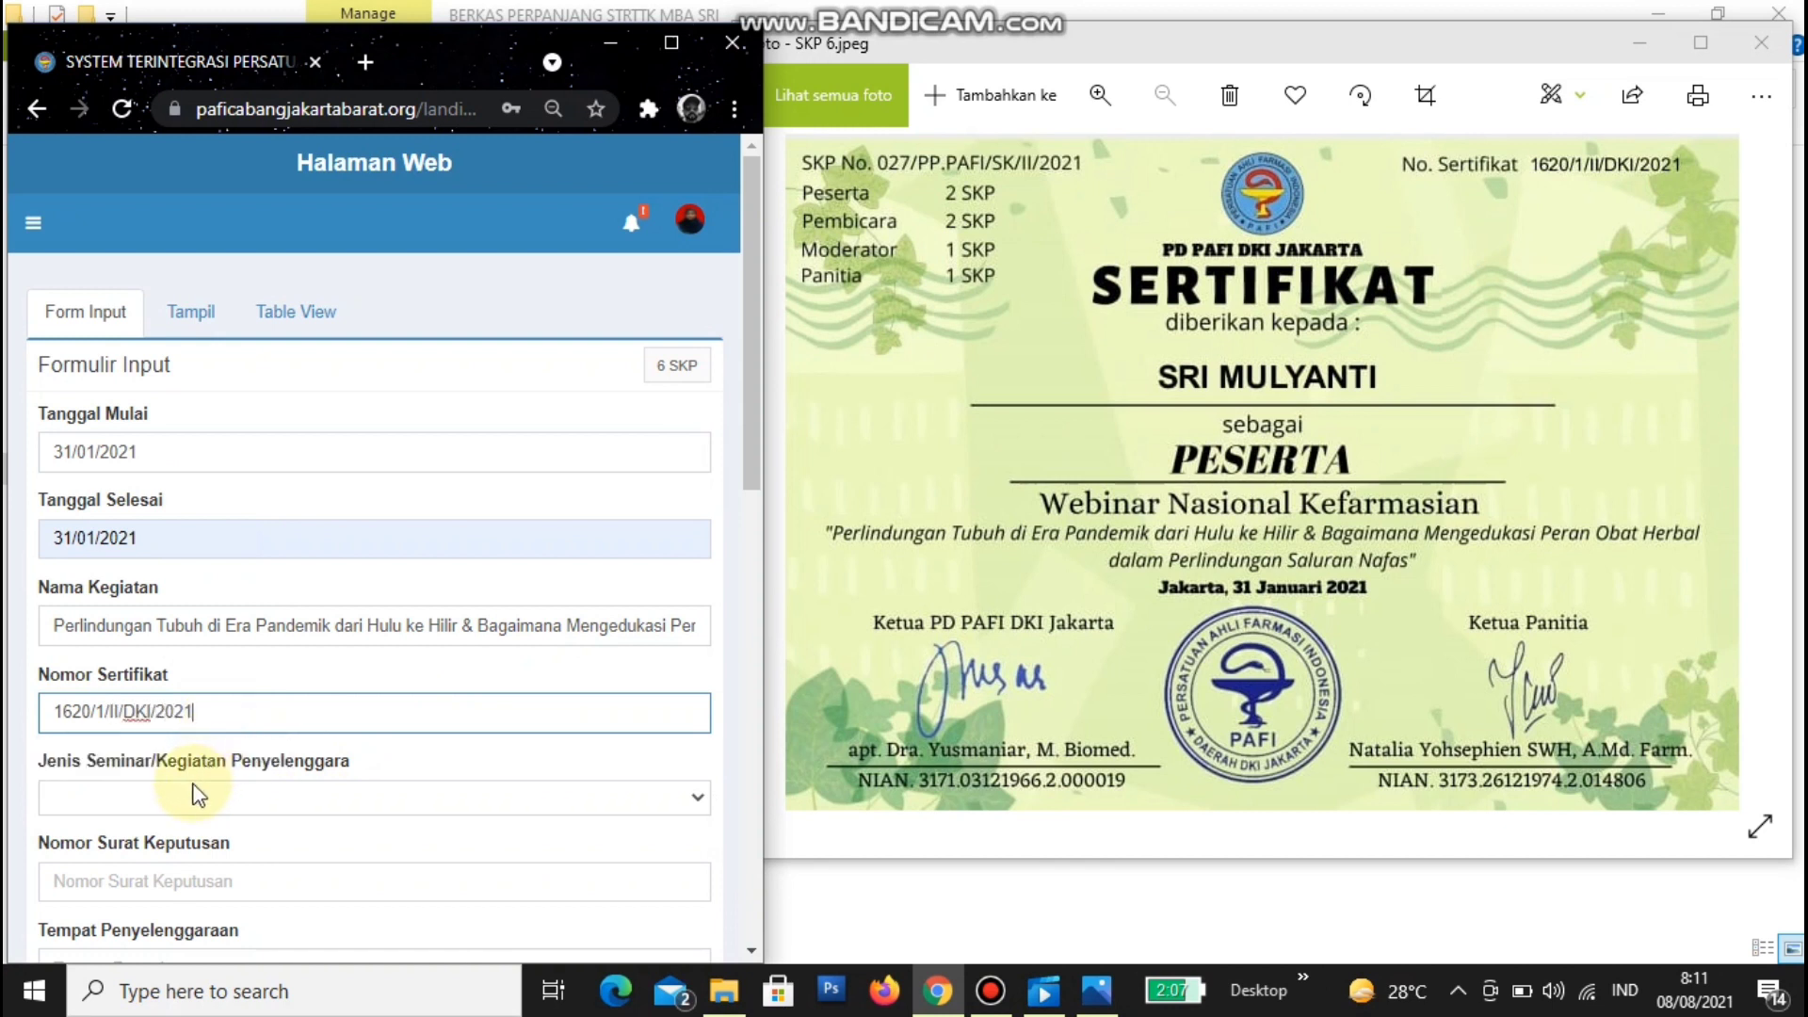
left_click(196, 798)
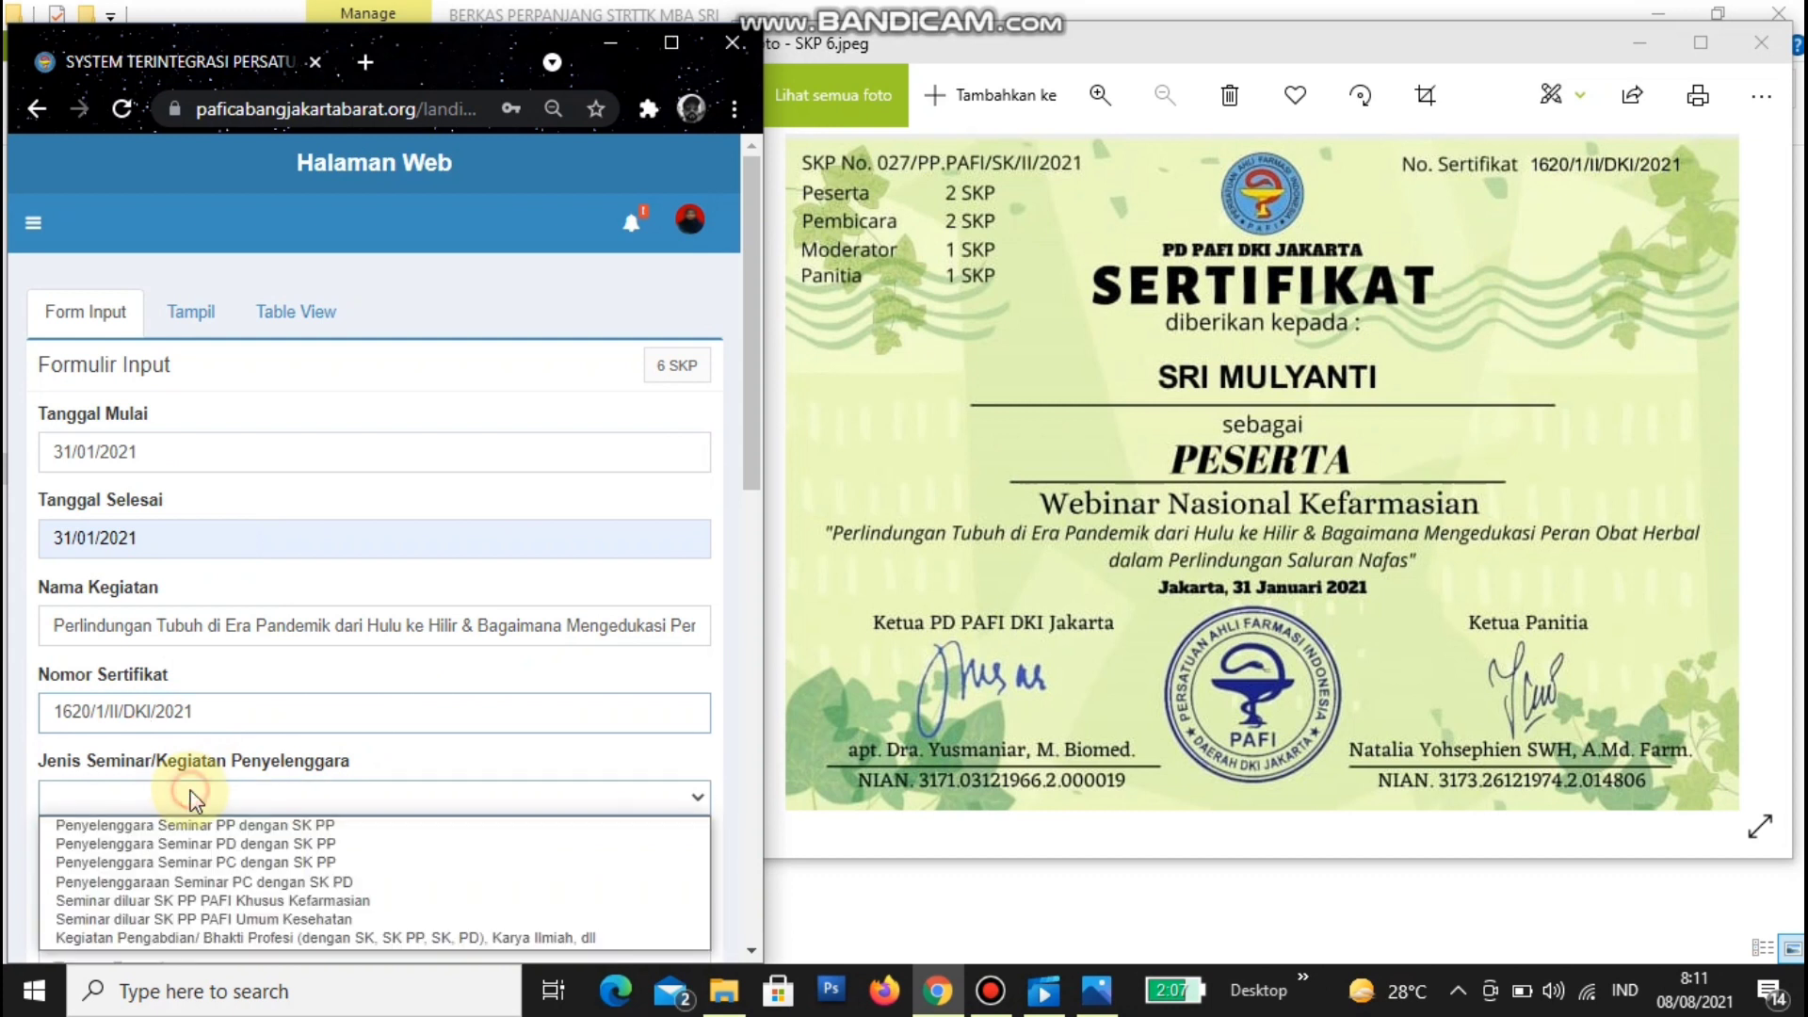
left_click(227, 845)
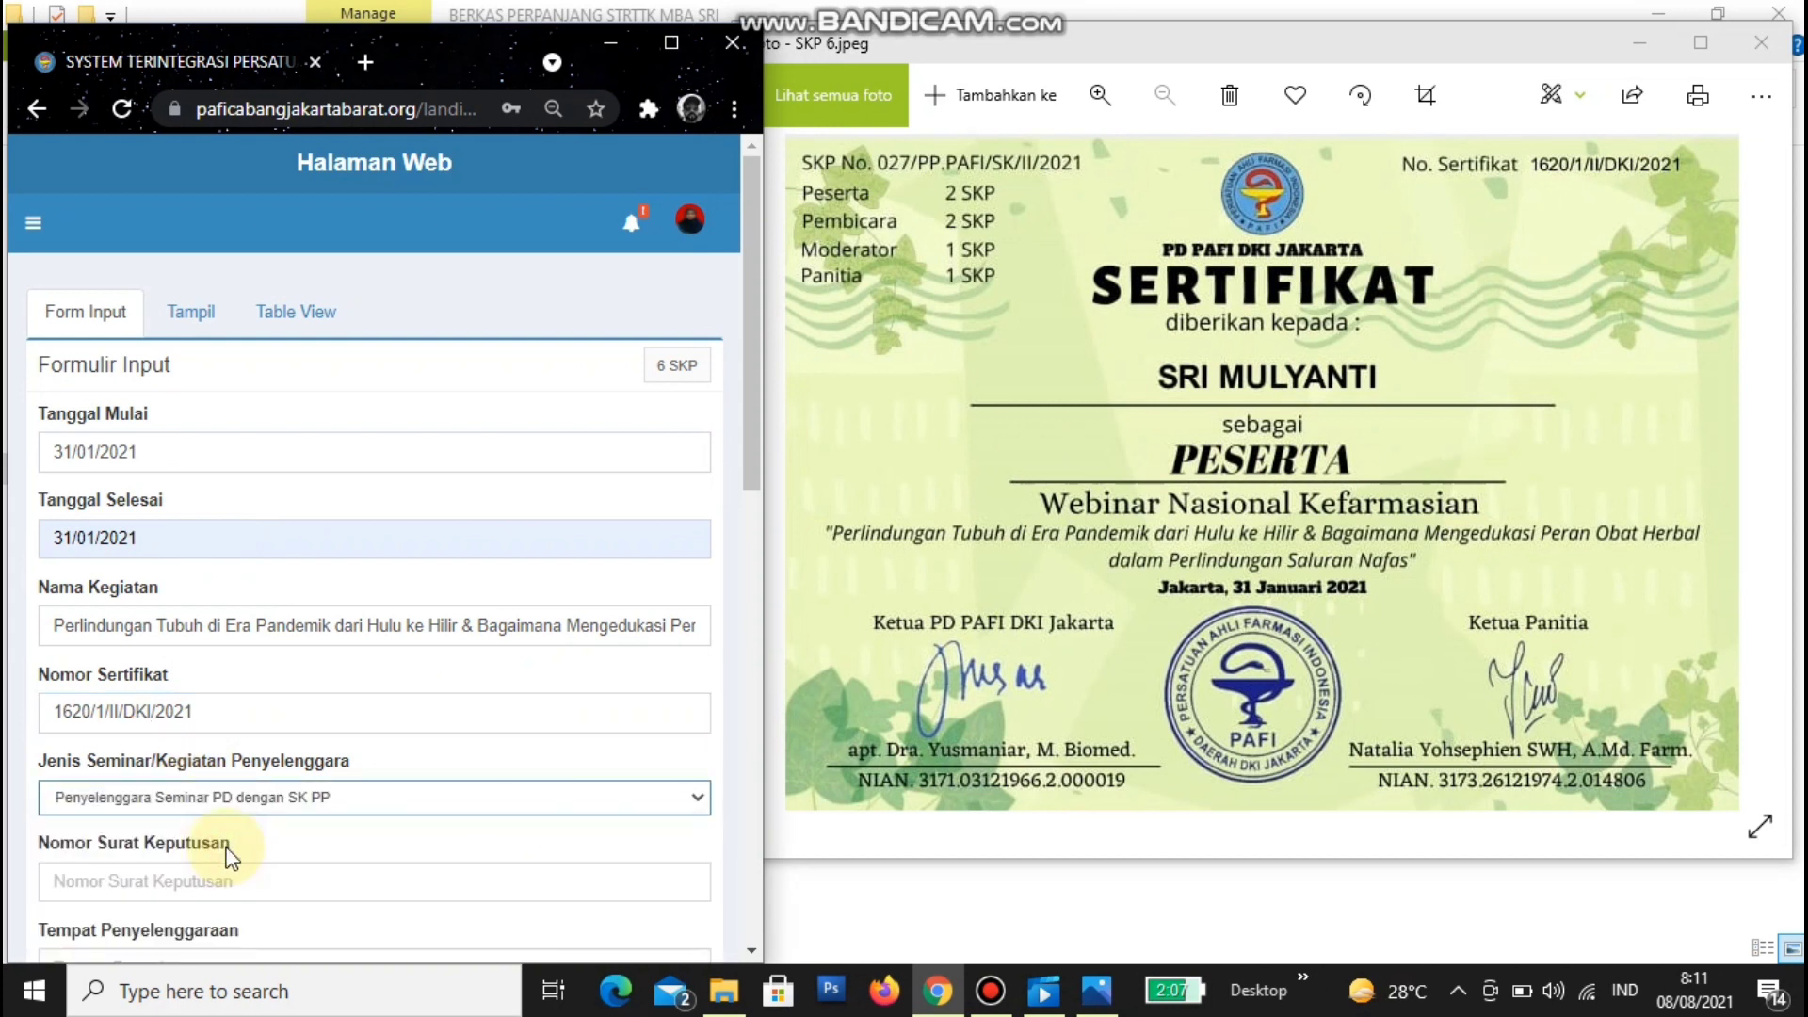
left_click(232, 796)
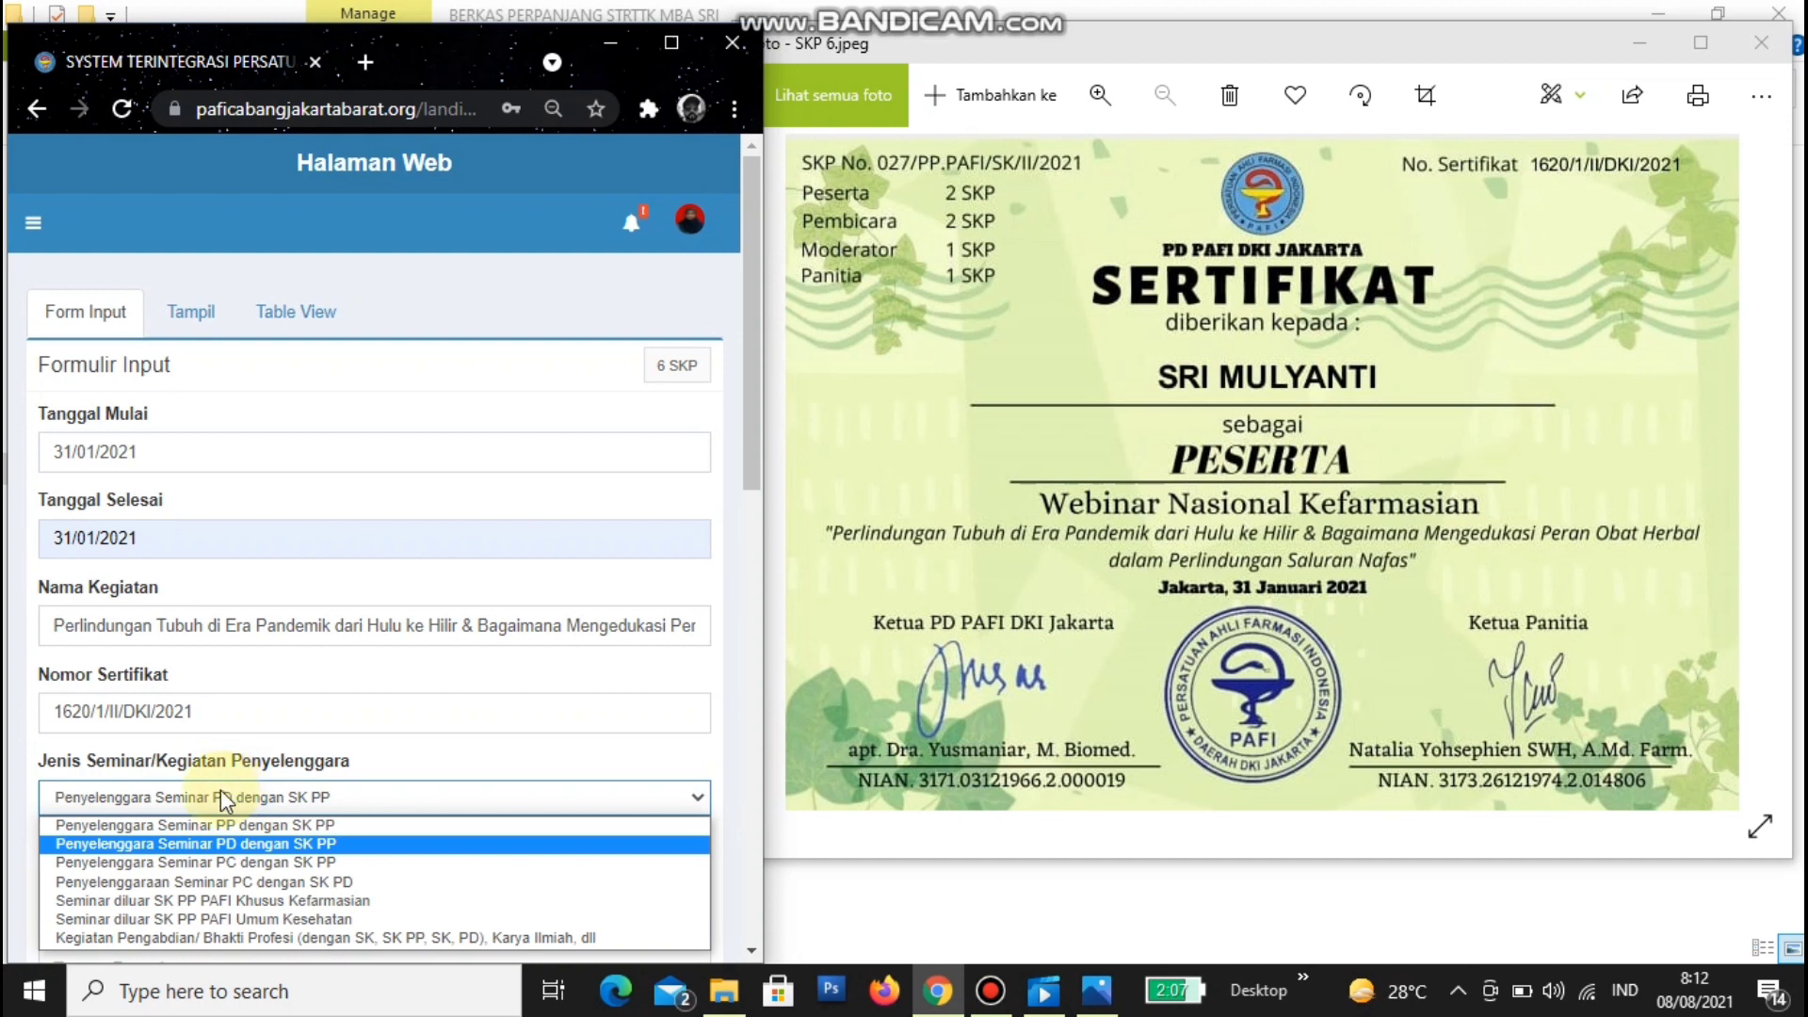
left_click(356, 801)
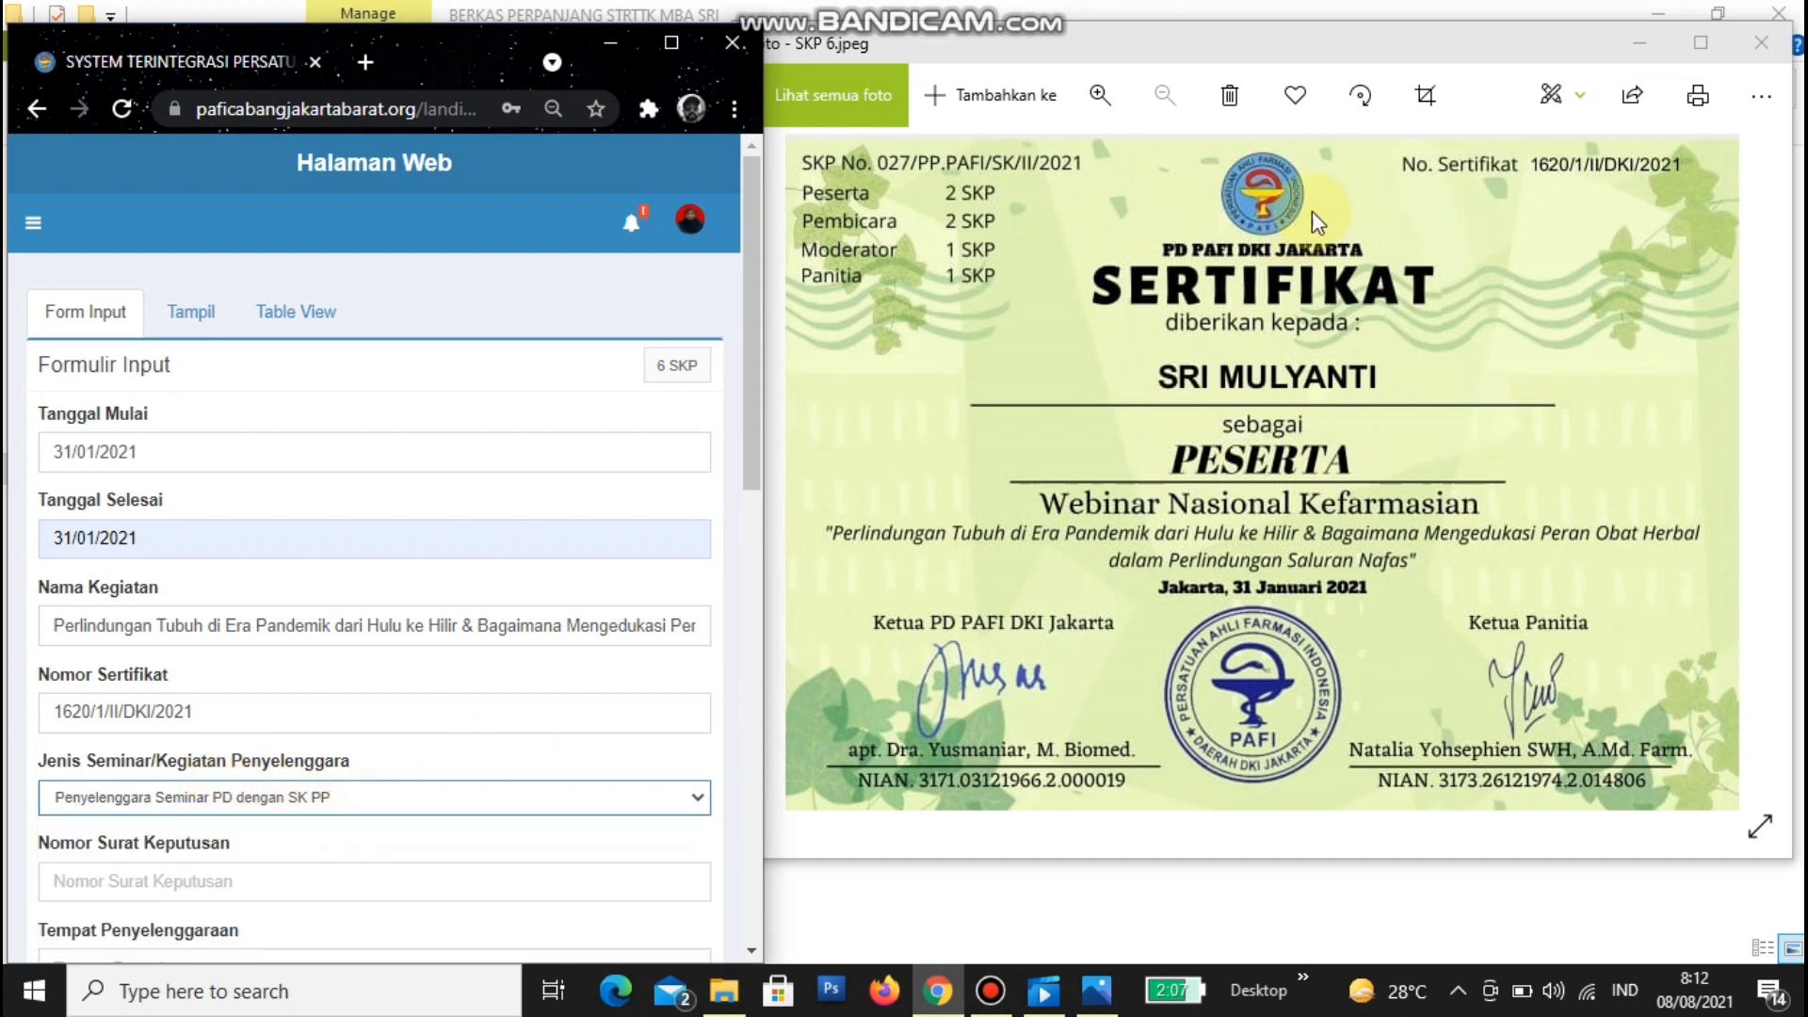
left_click(1222, 255)
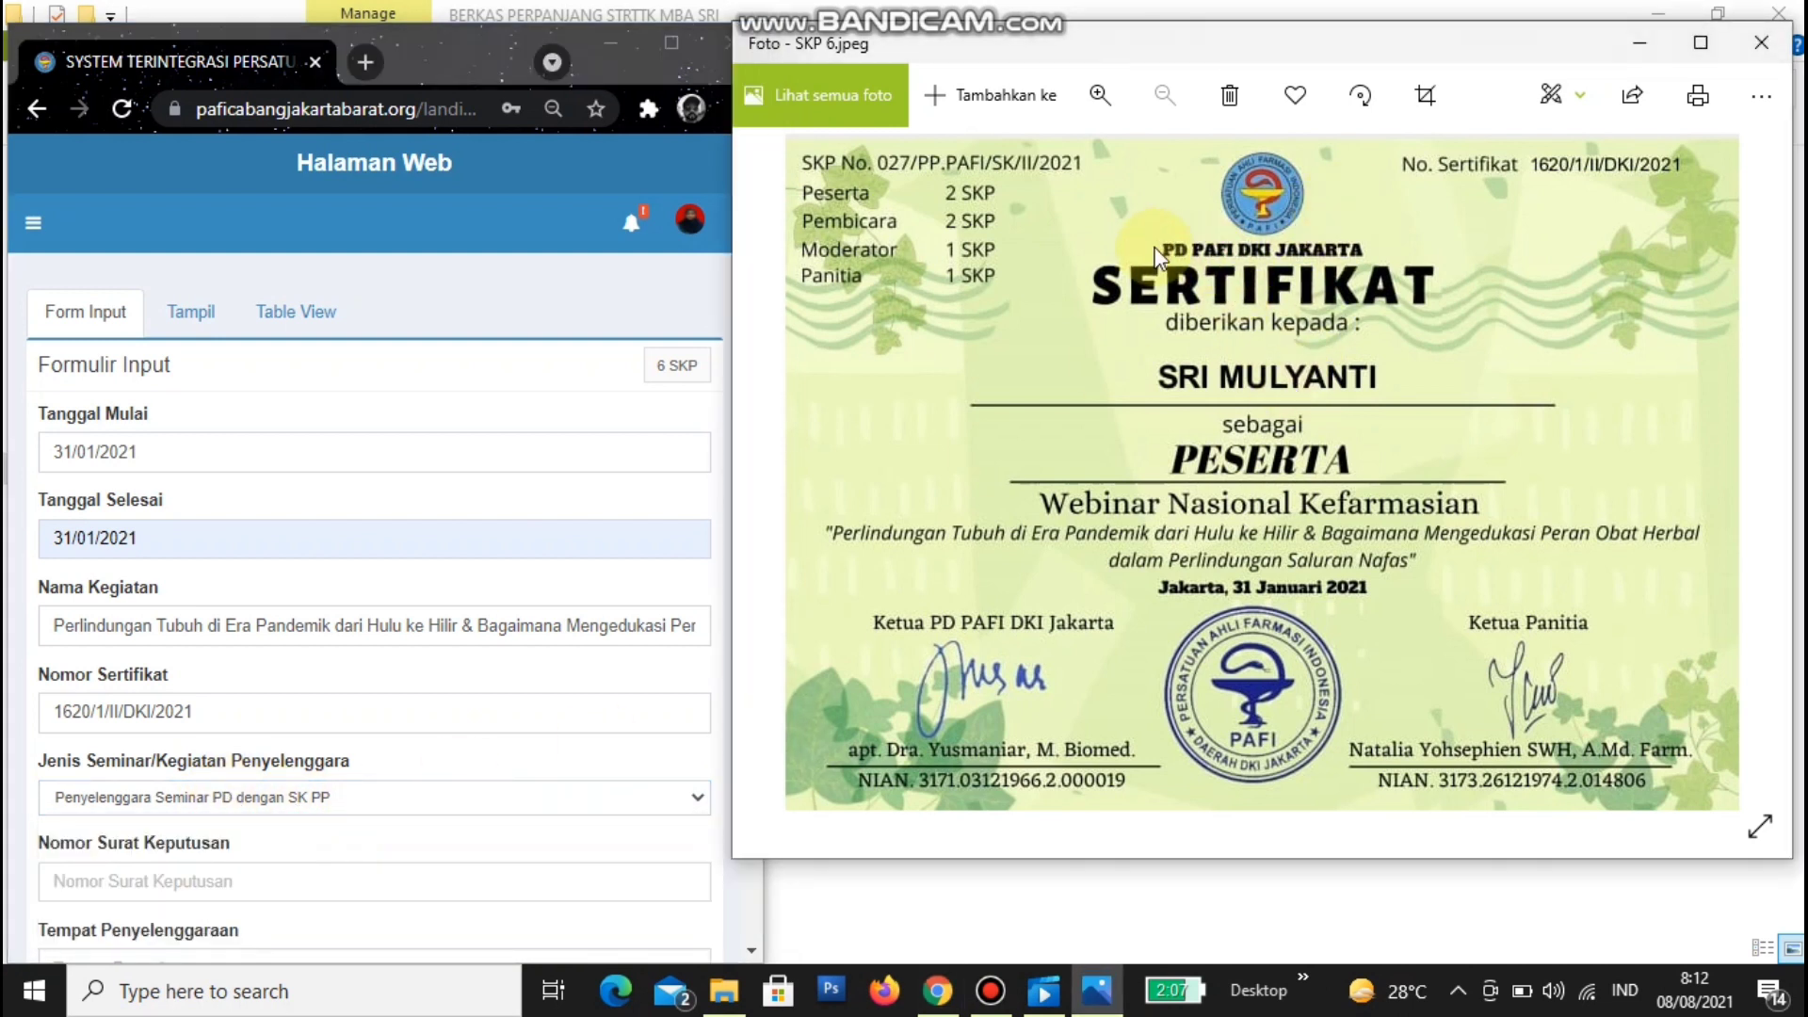
left_click(319, 800)
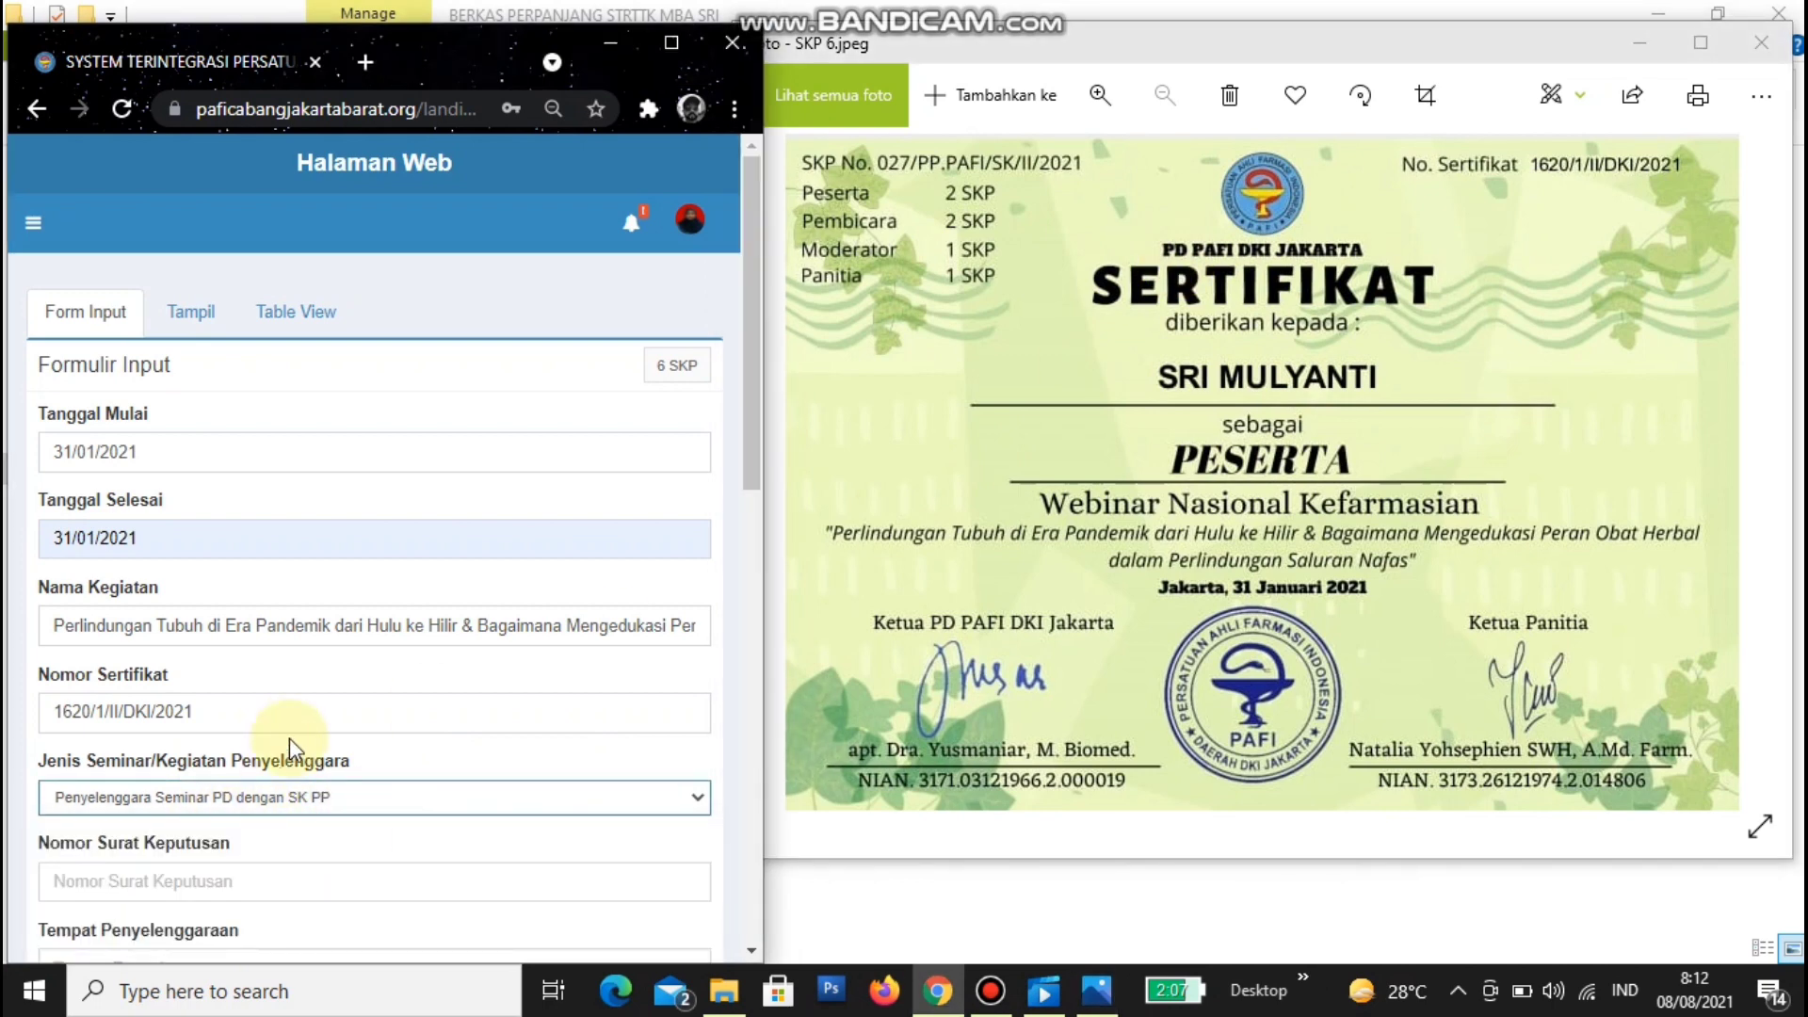
- Fill Nomor Surat Keputusan with 027/PP.PAFI/SK/II/2021 from the certificate
scroll(320, 725, "down", 4)
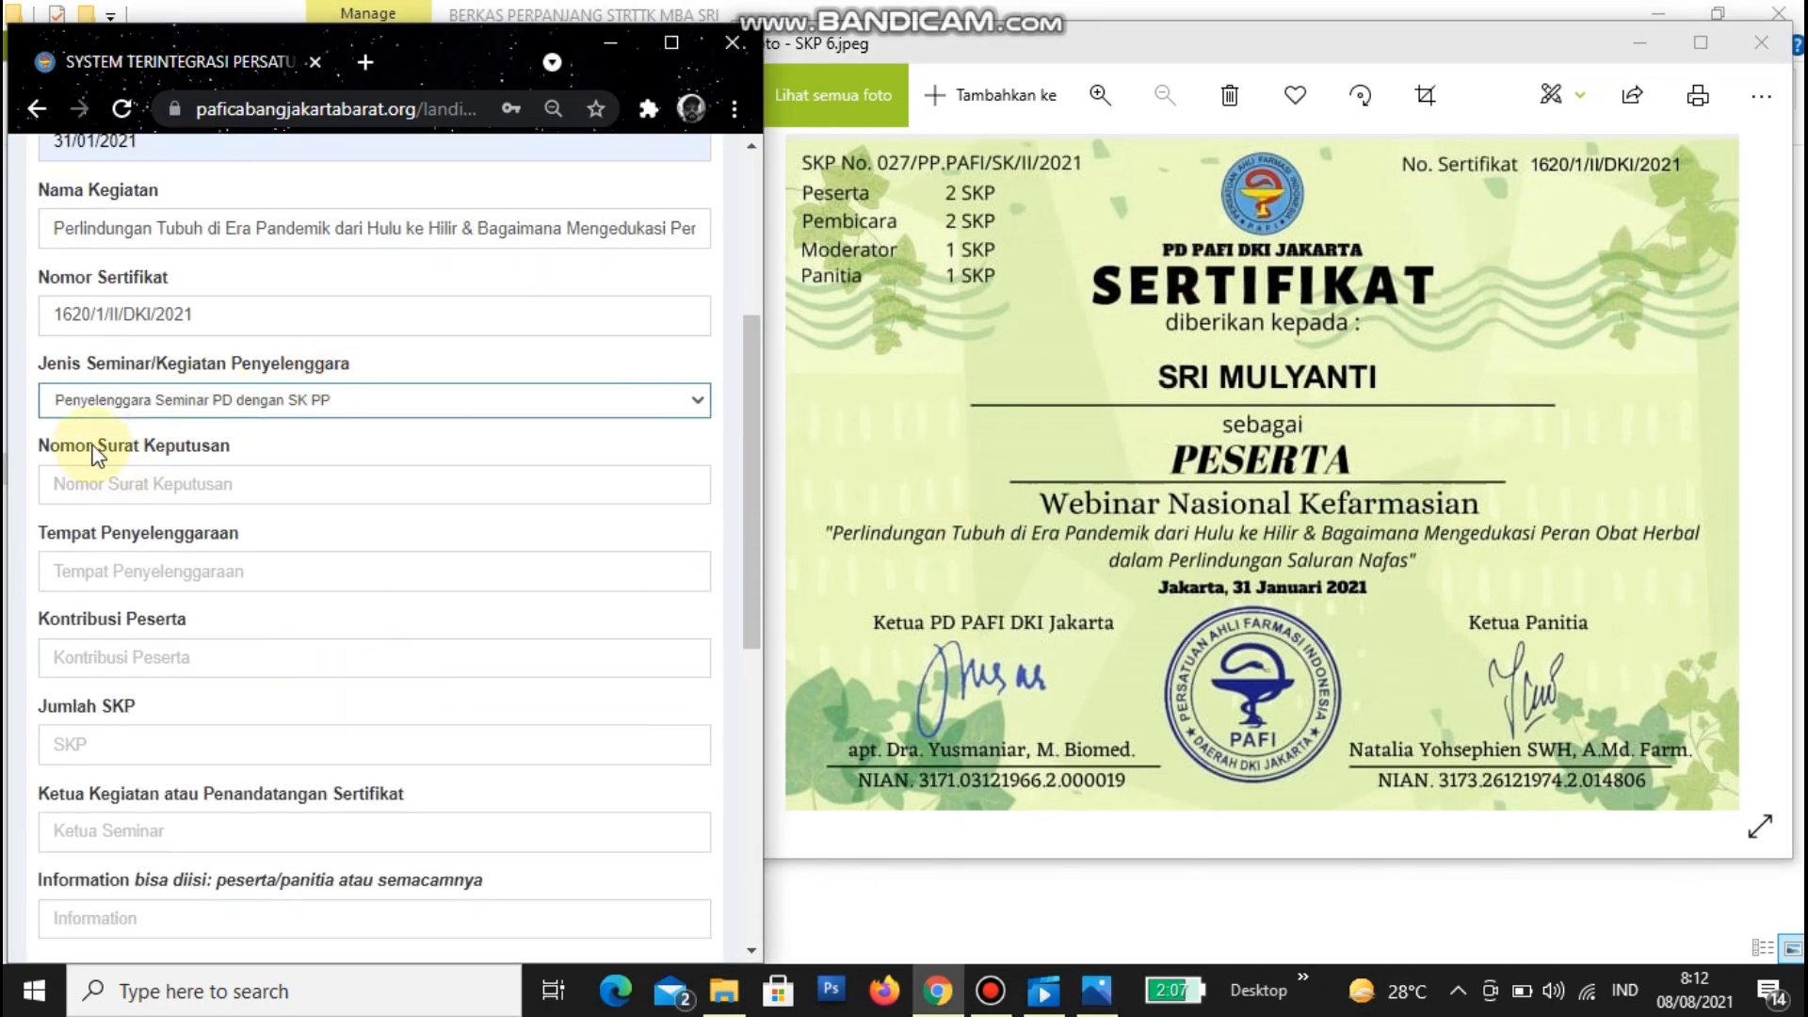
left_click_drag(50, 450, 230, 450)
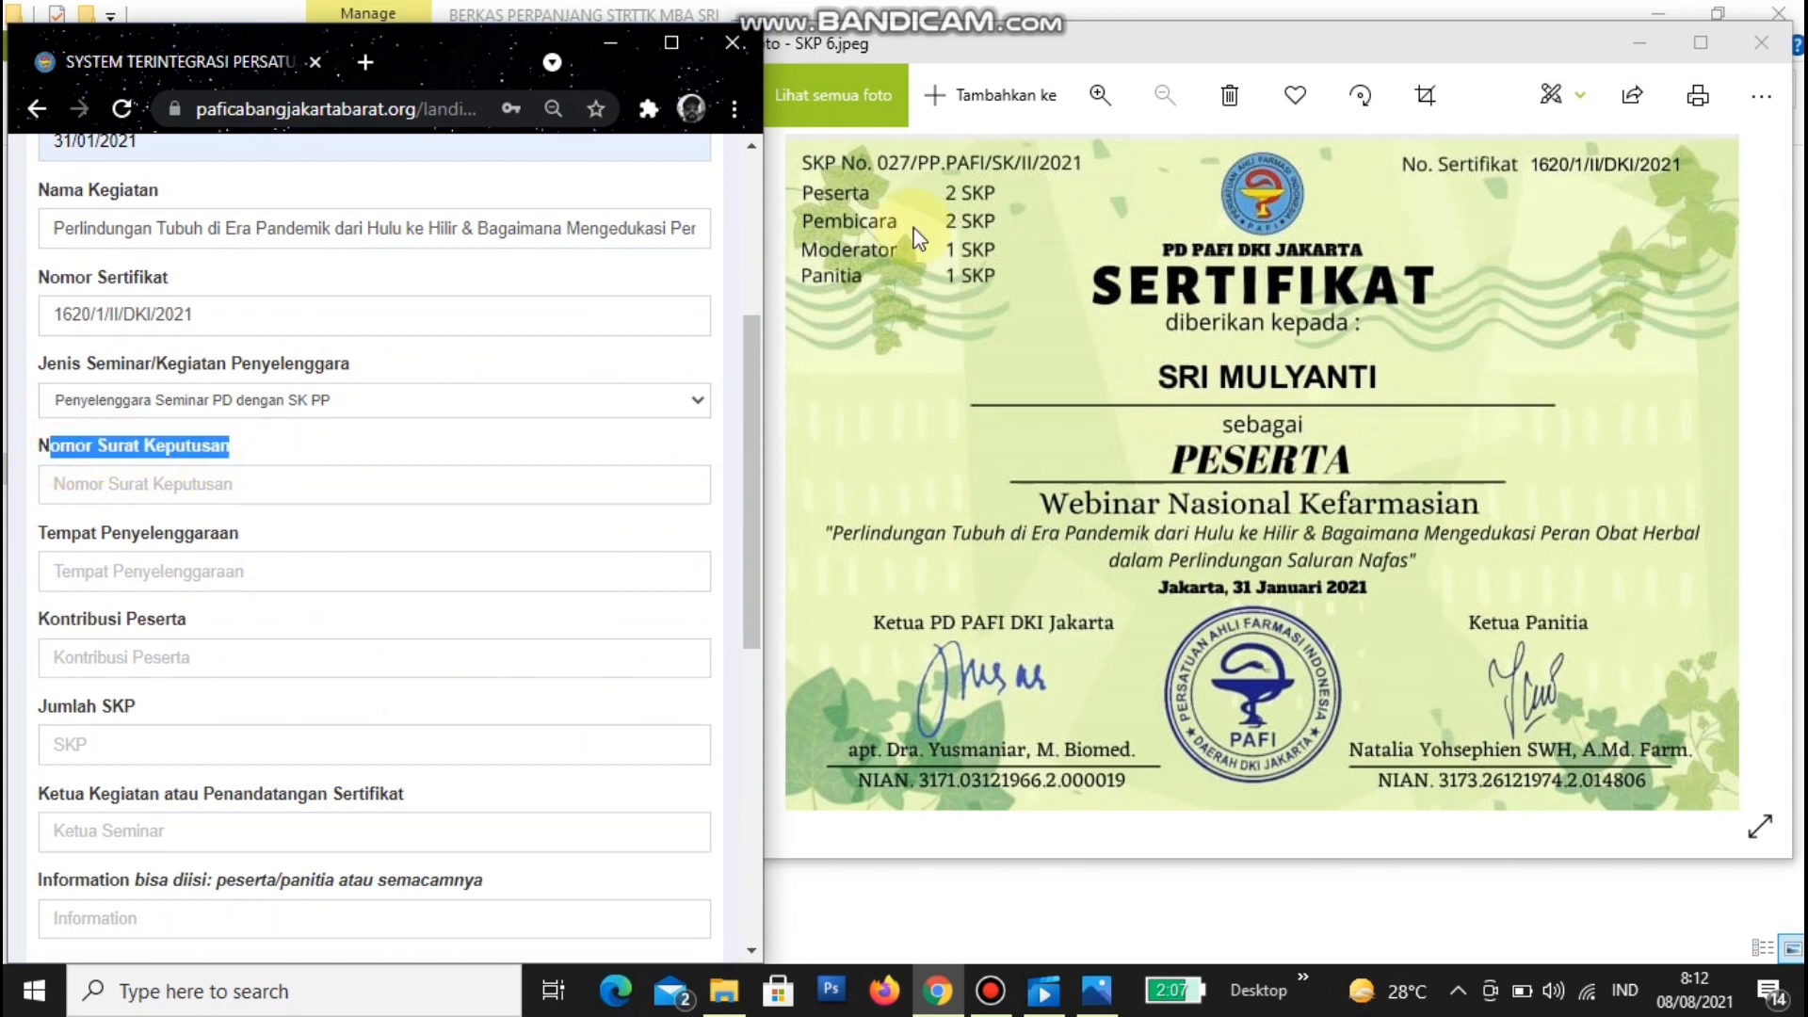
left_click(897, 183)
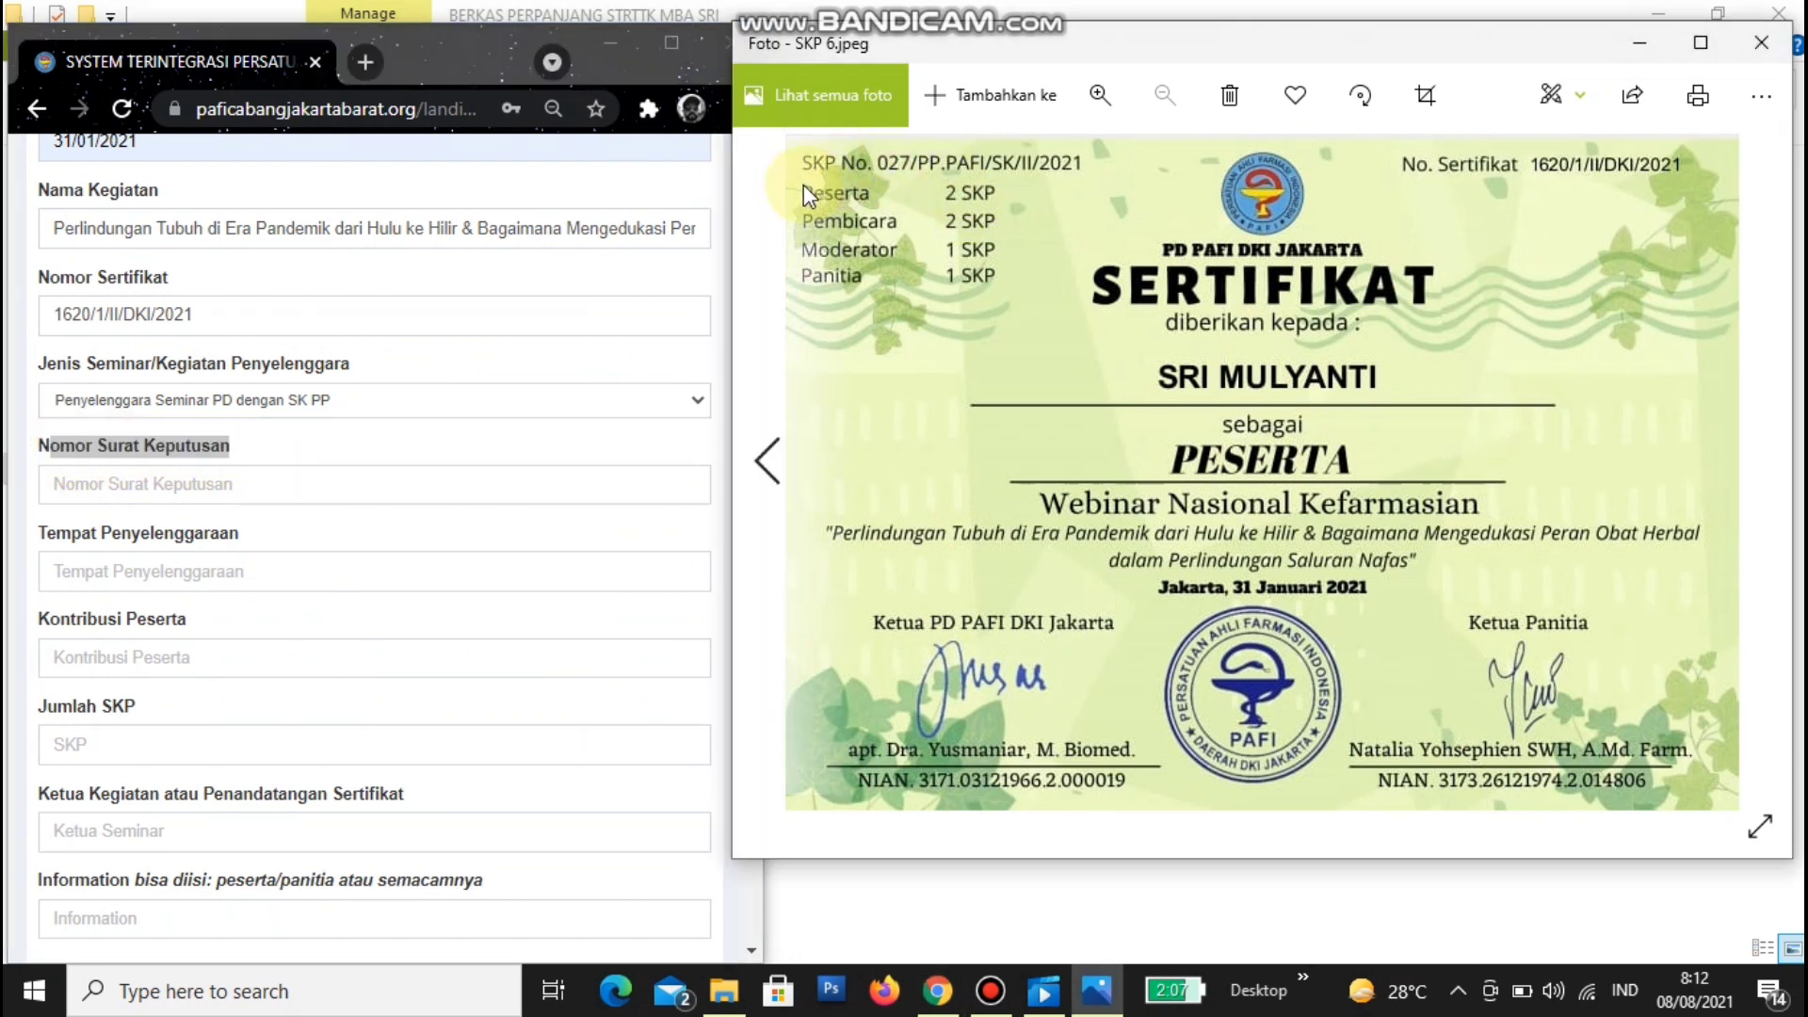
left_click(373, 476)
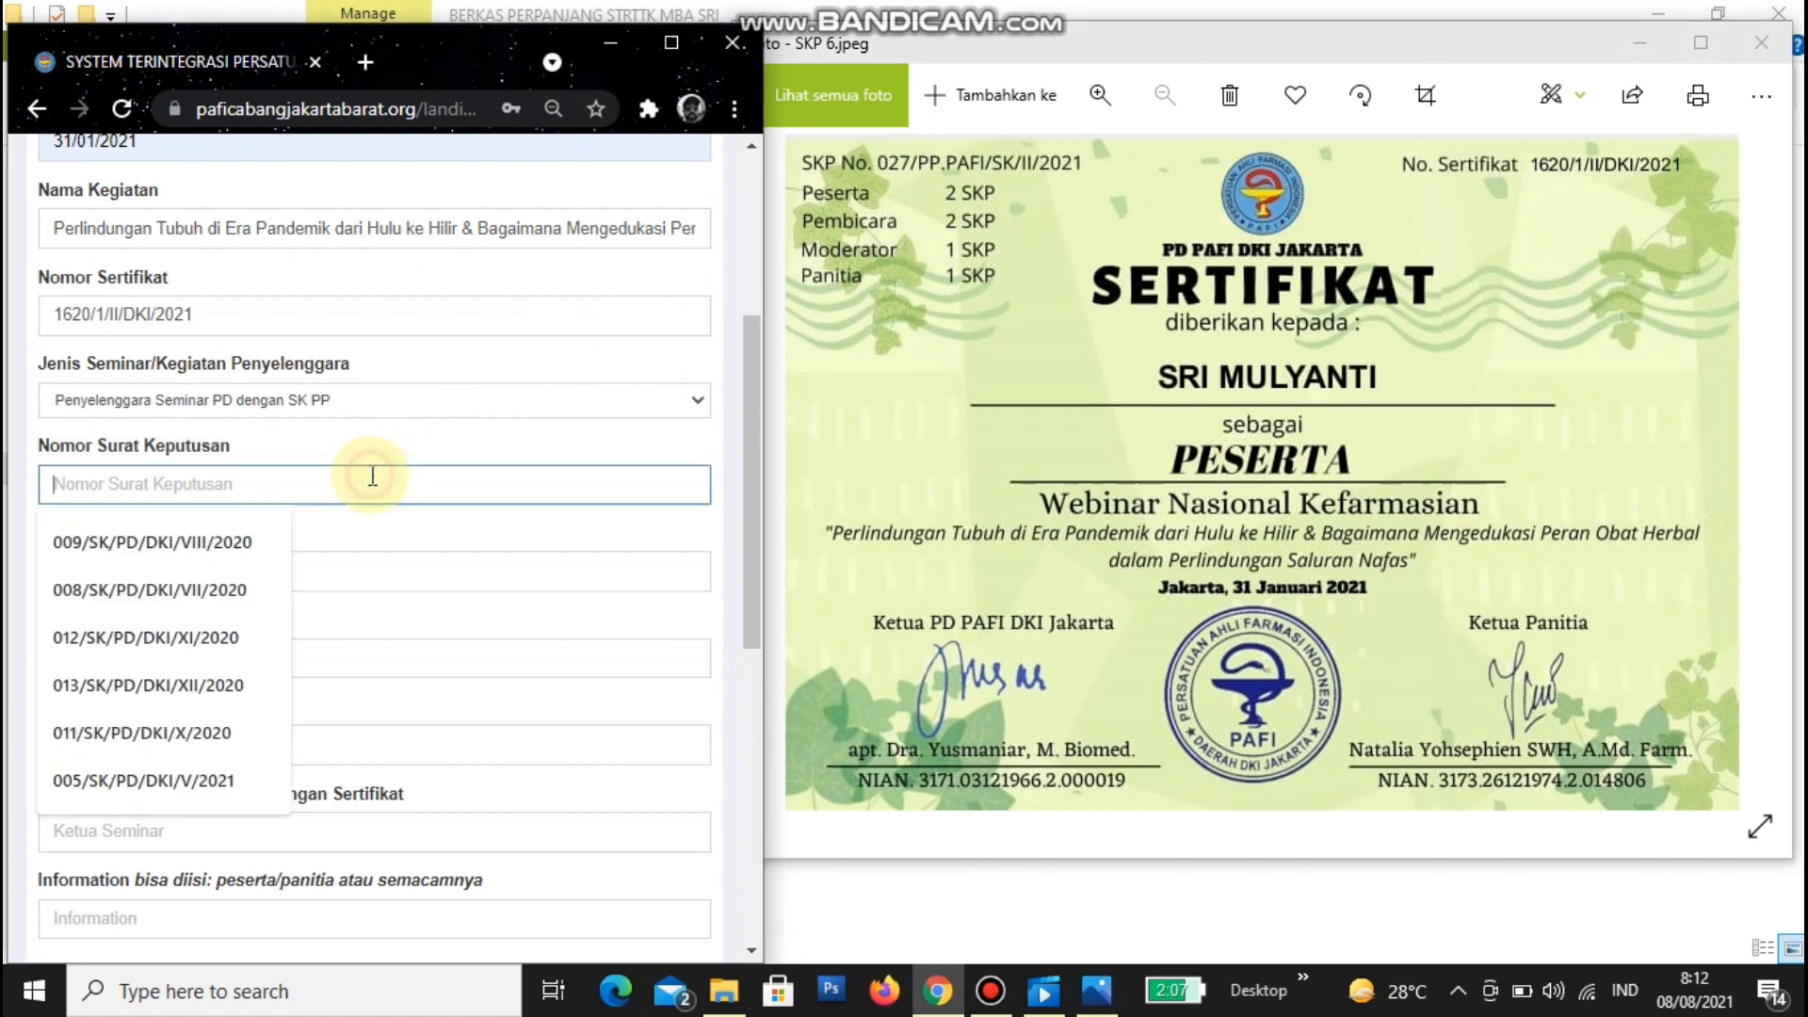
type("027/PP.PAFI/SK/II/2021")
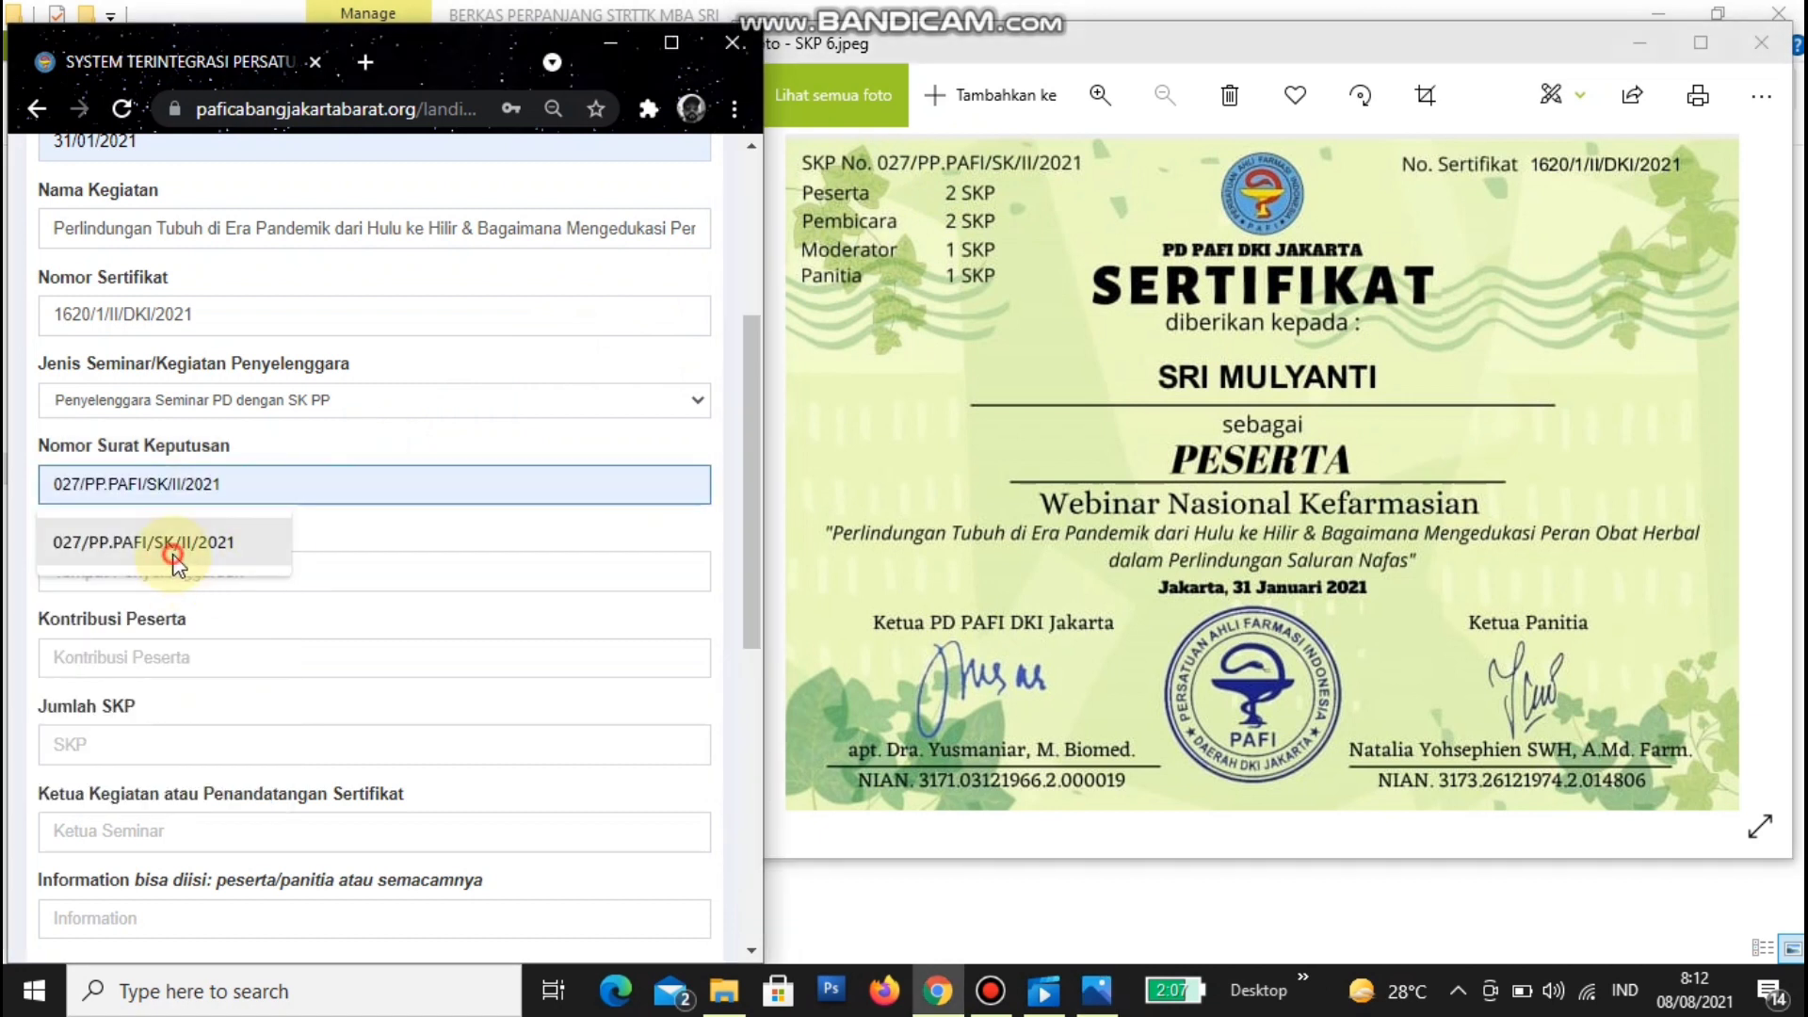
left_click(172, 553)
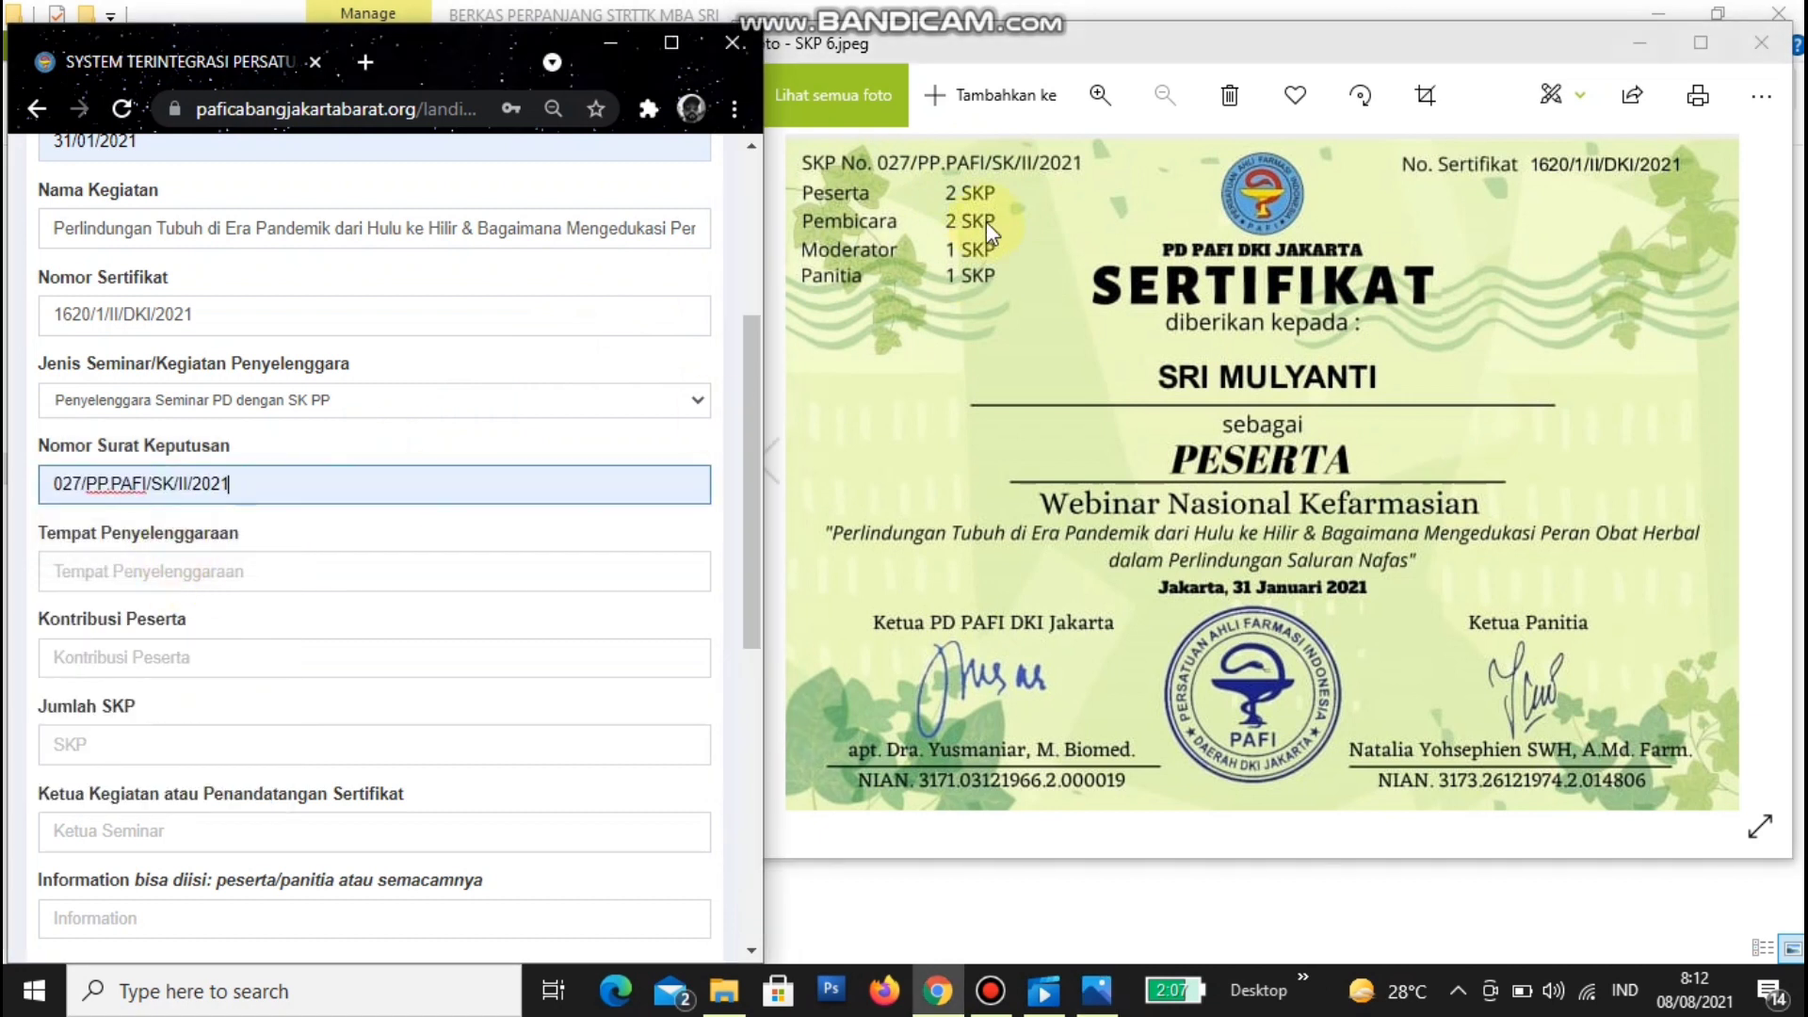
- Set Tempat Penyelenggaraan to Zoom and Kontribusi Peserta to 0
left_click(247, 568)
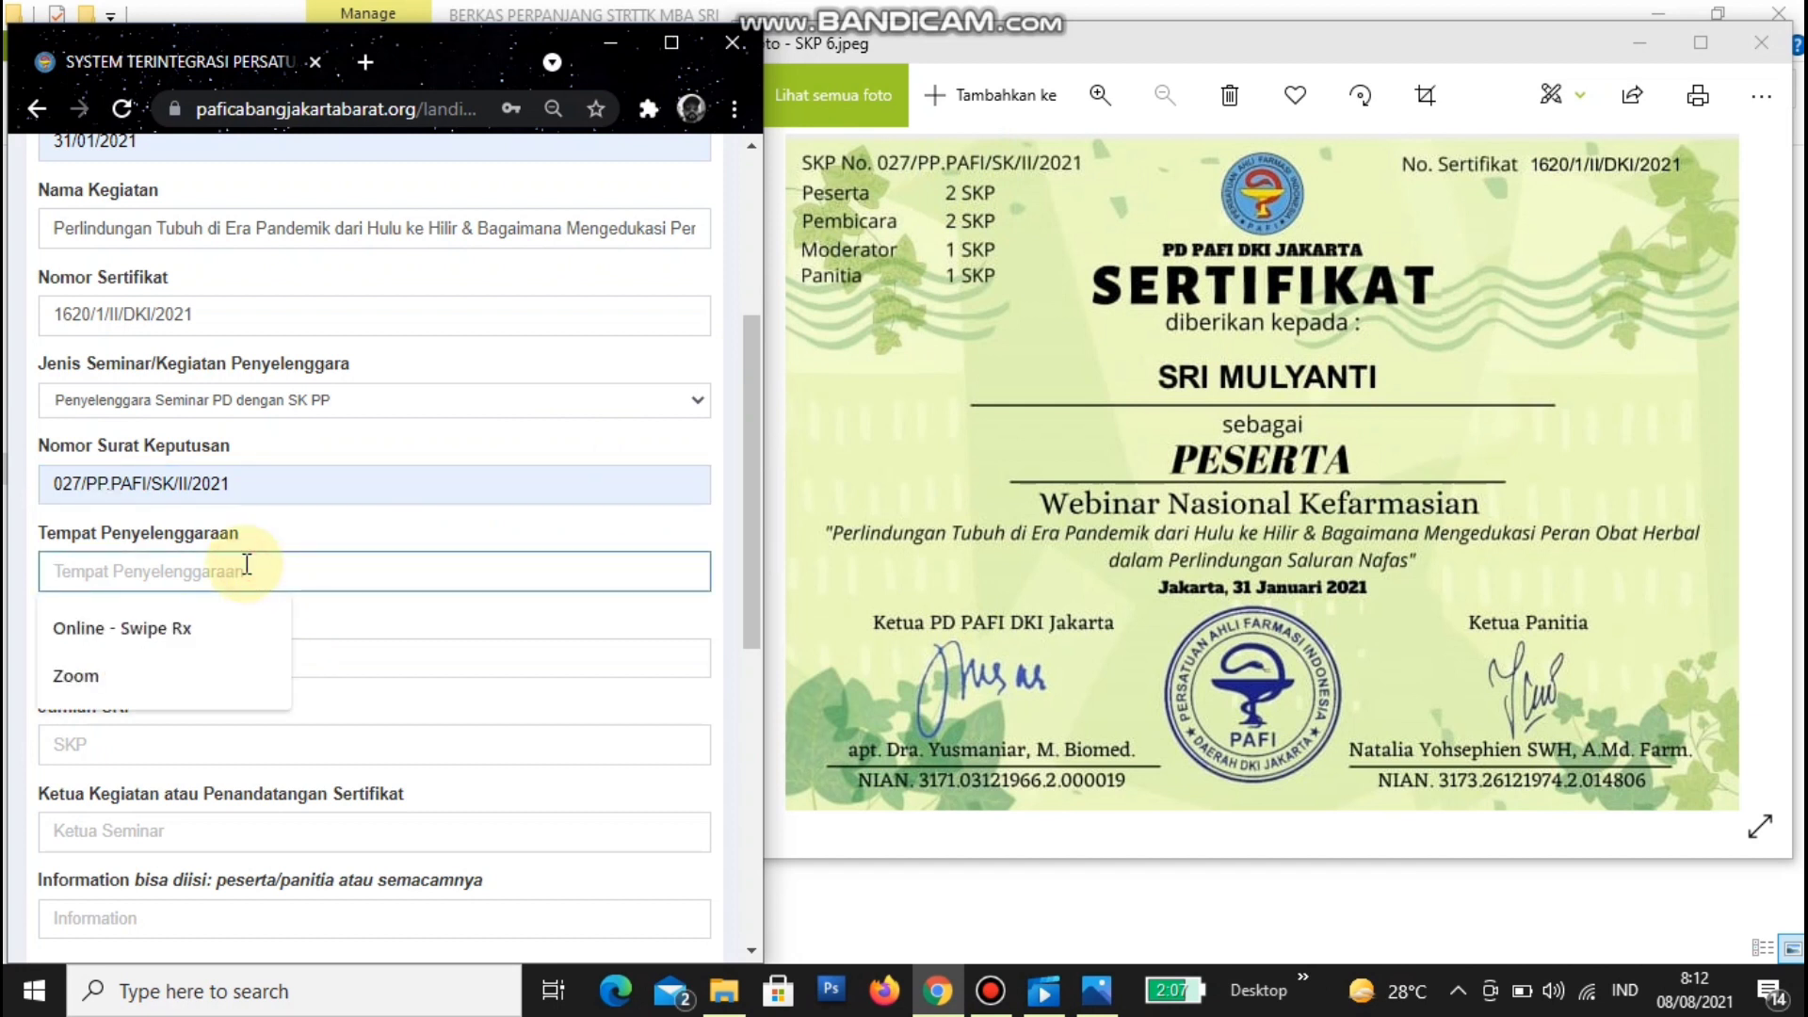
left_click(98, 678)
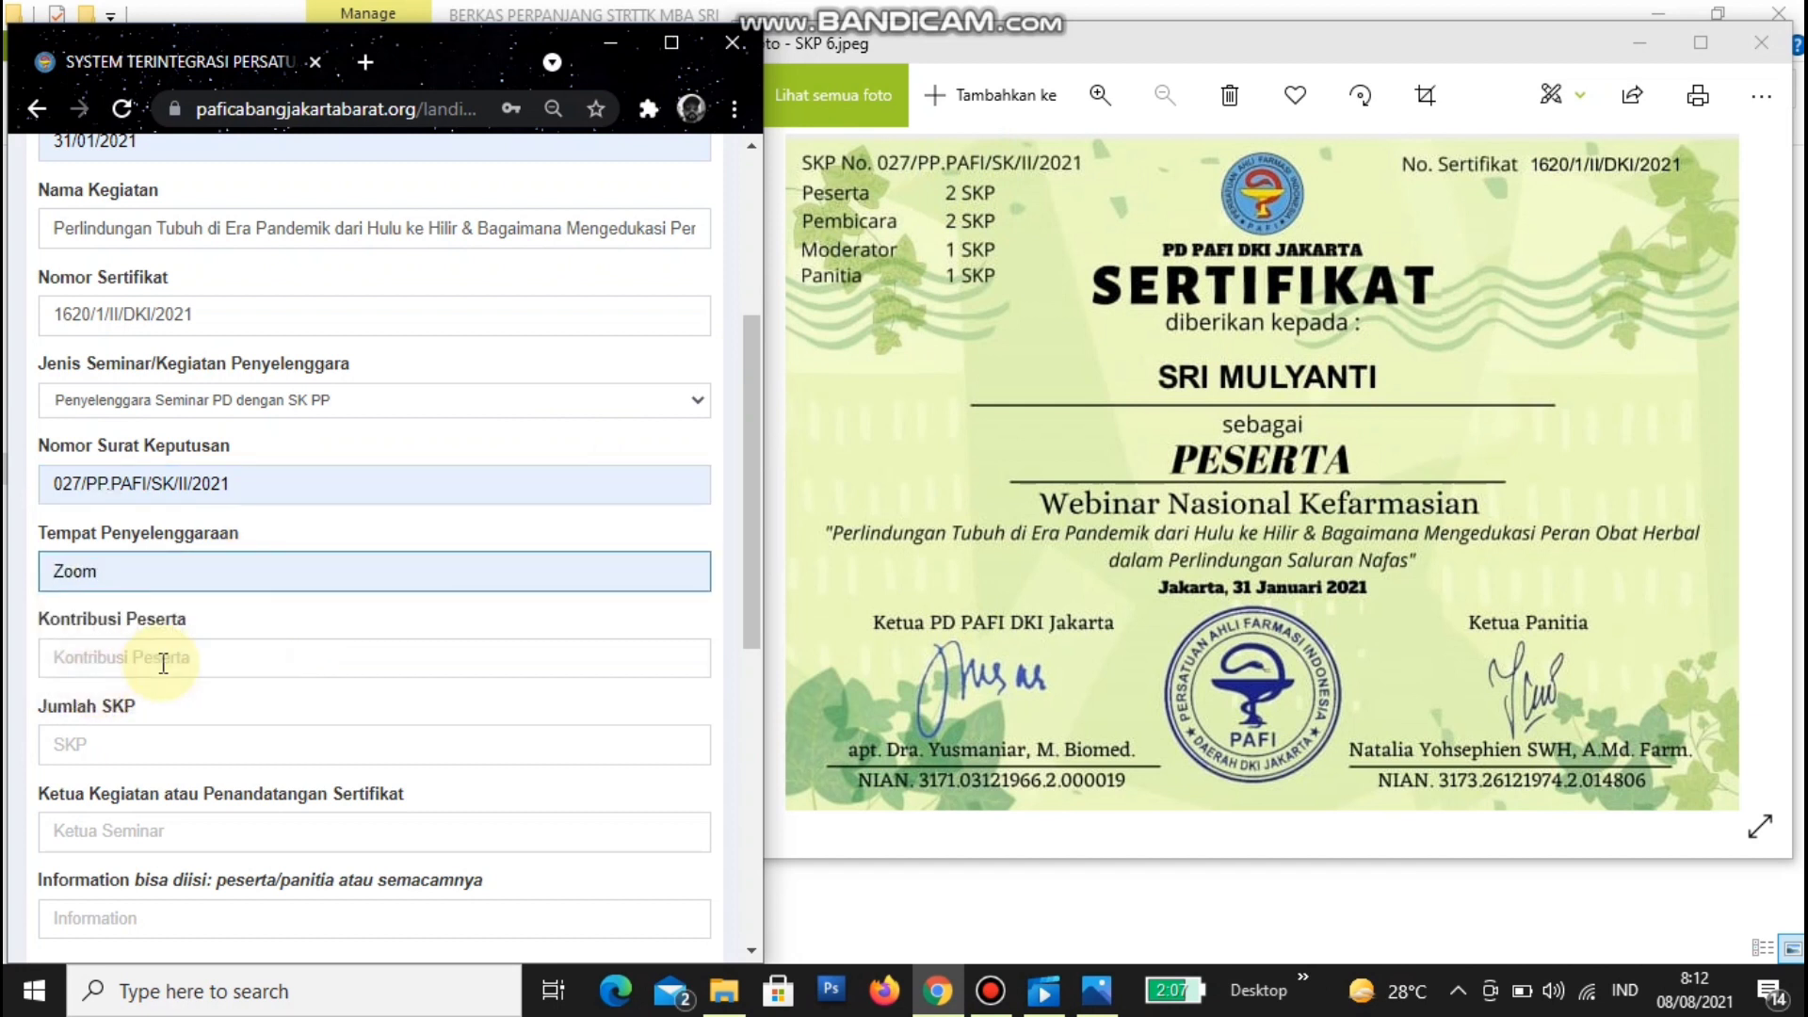
left_click(163, 664)
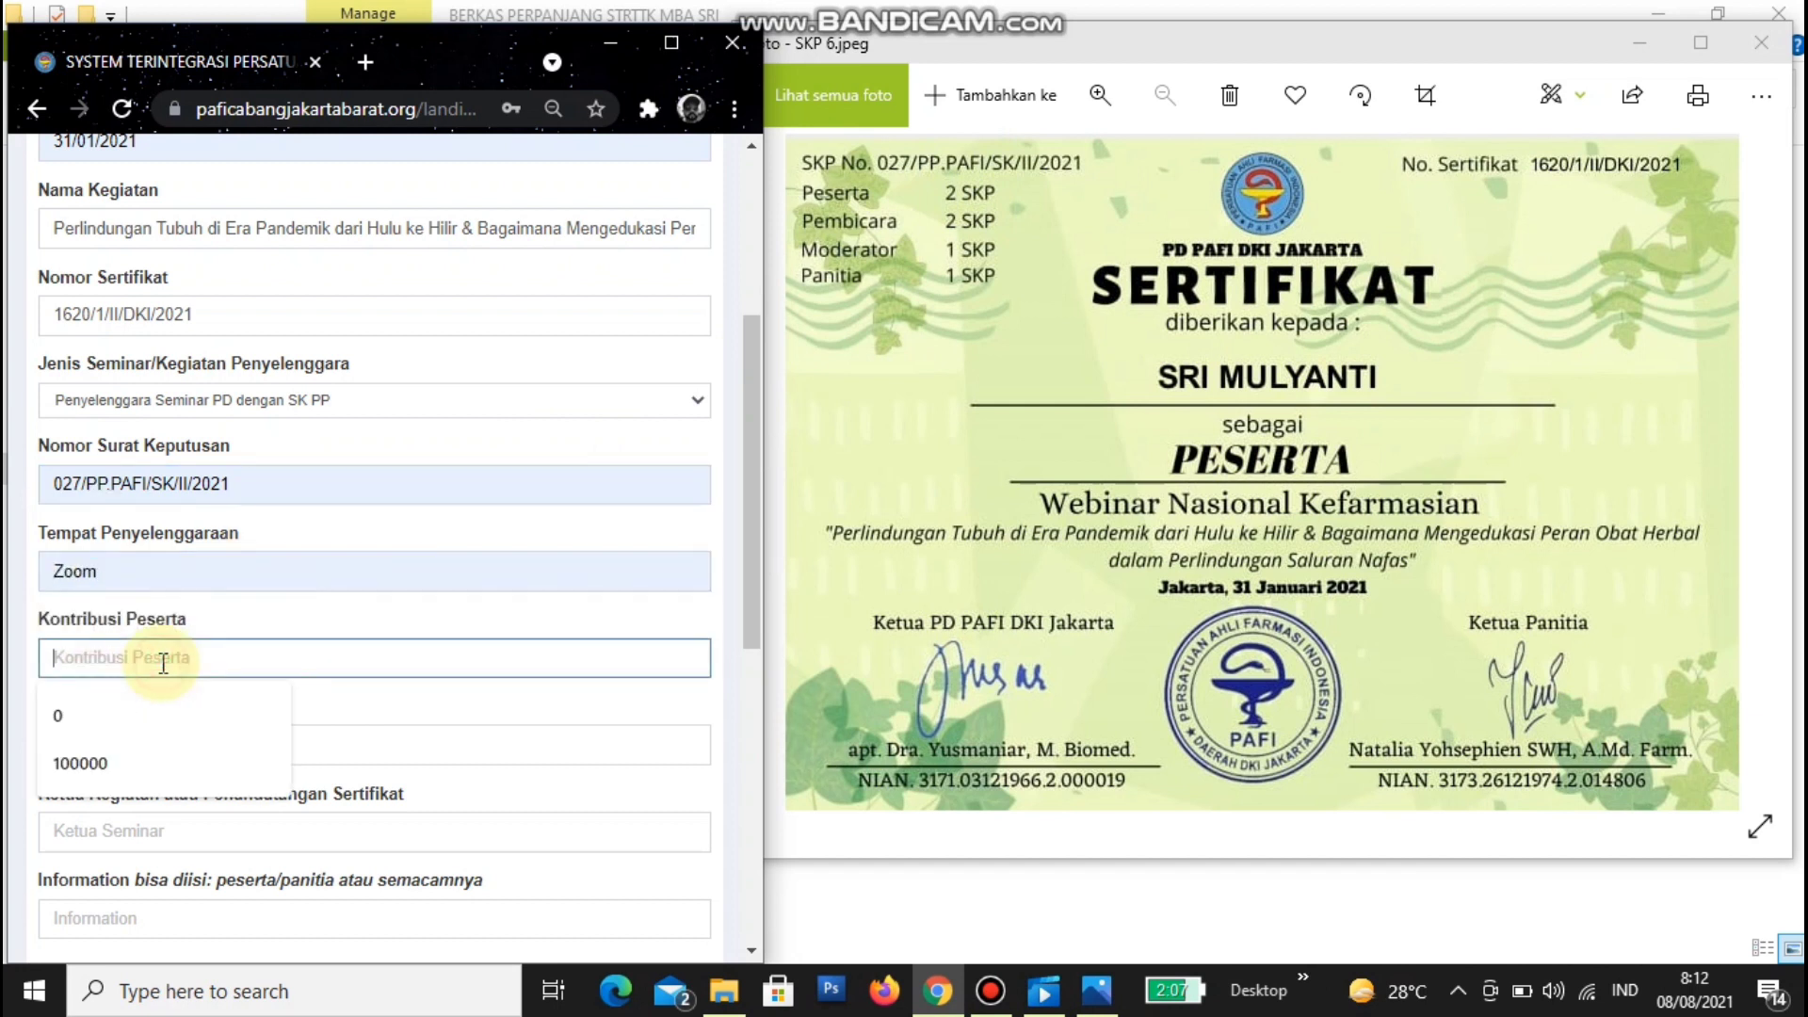
left_click(117, 733)
scroll(194, 702, "down", 6)
- Set Jumlah SKP to 2, as shown on the SKP 6 certificate
scroll(201, 654, "up", 3)
left_click(116, 483)
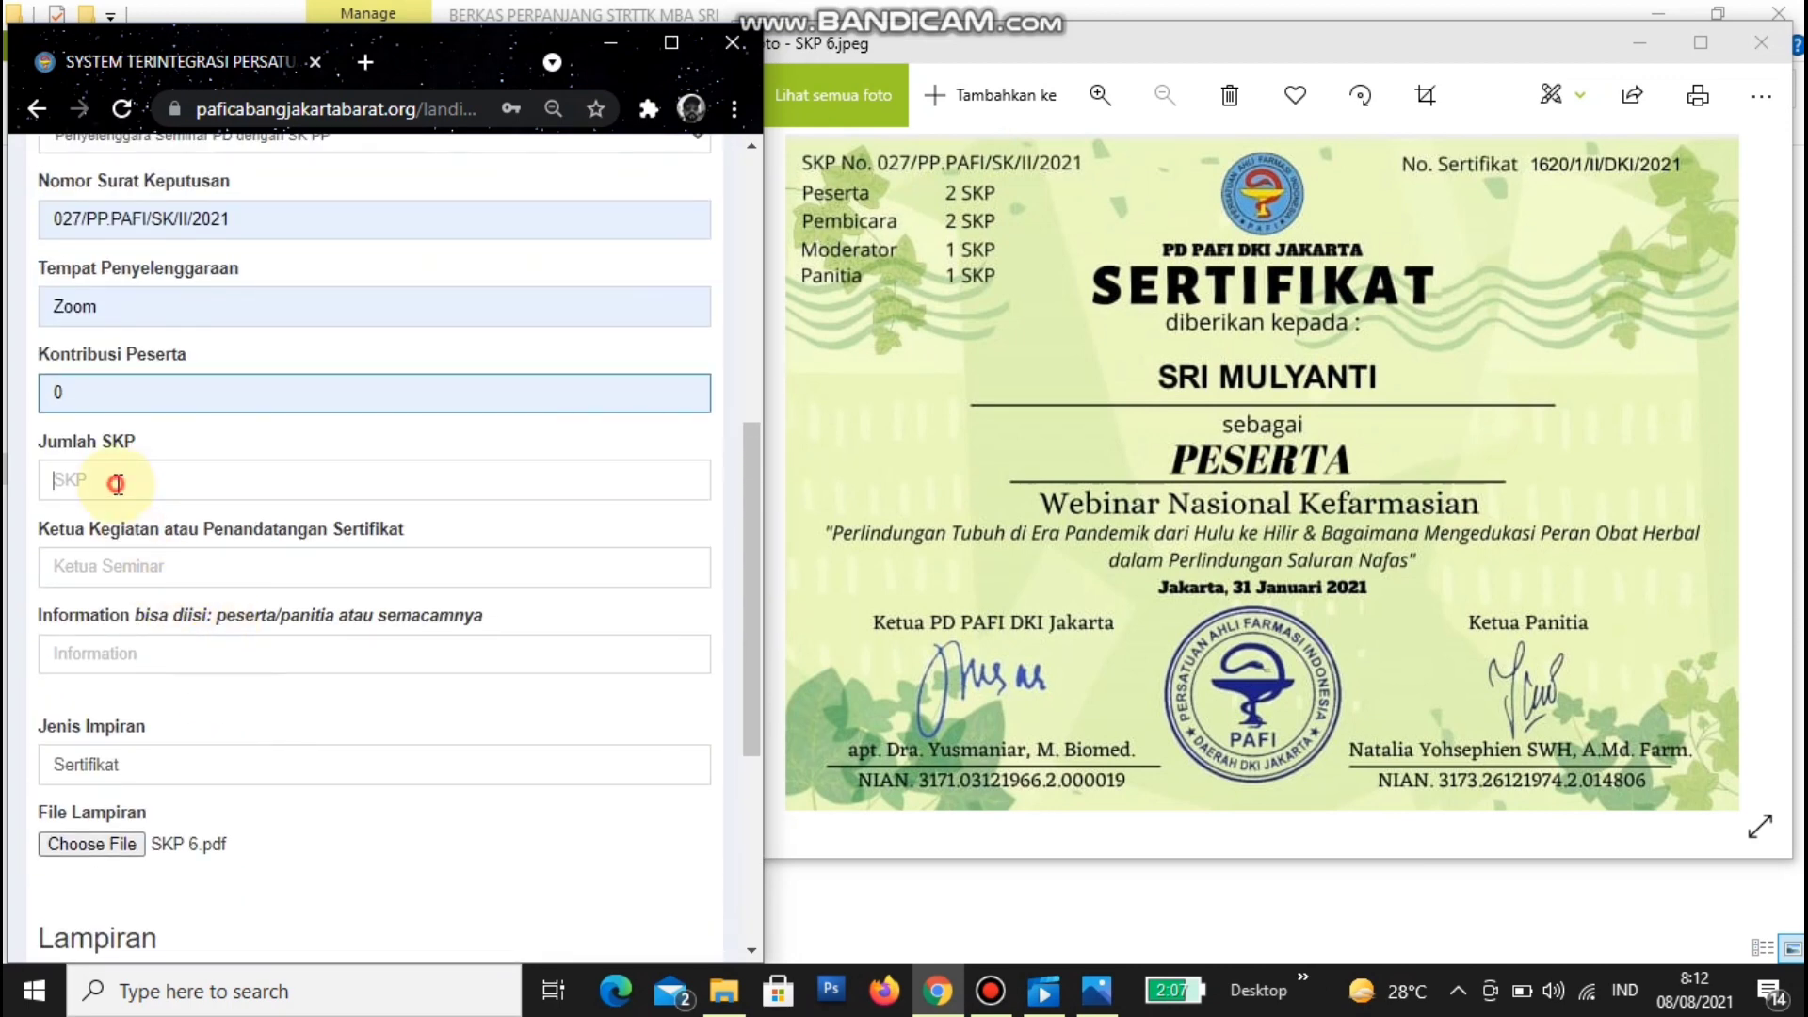
left_click(834, 197)
key("Left")
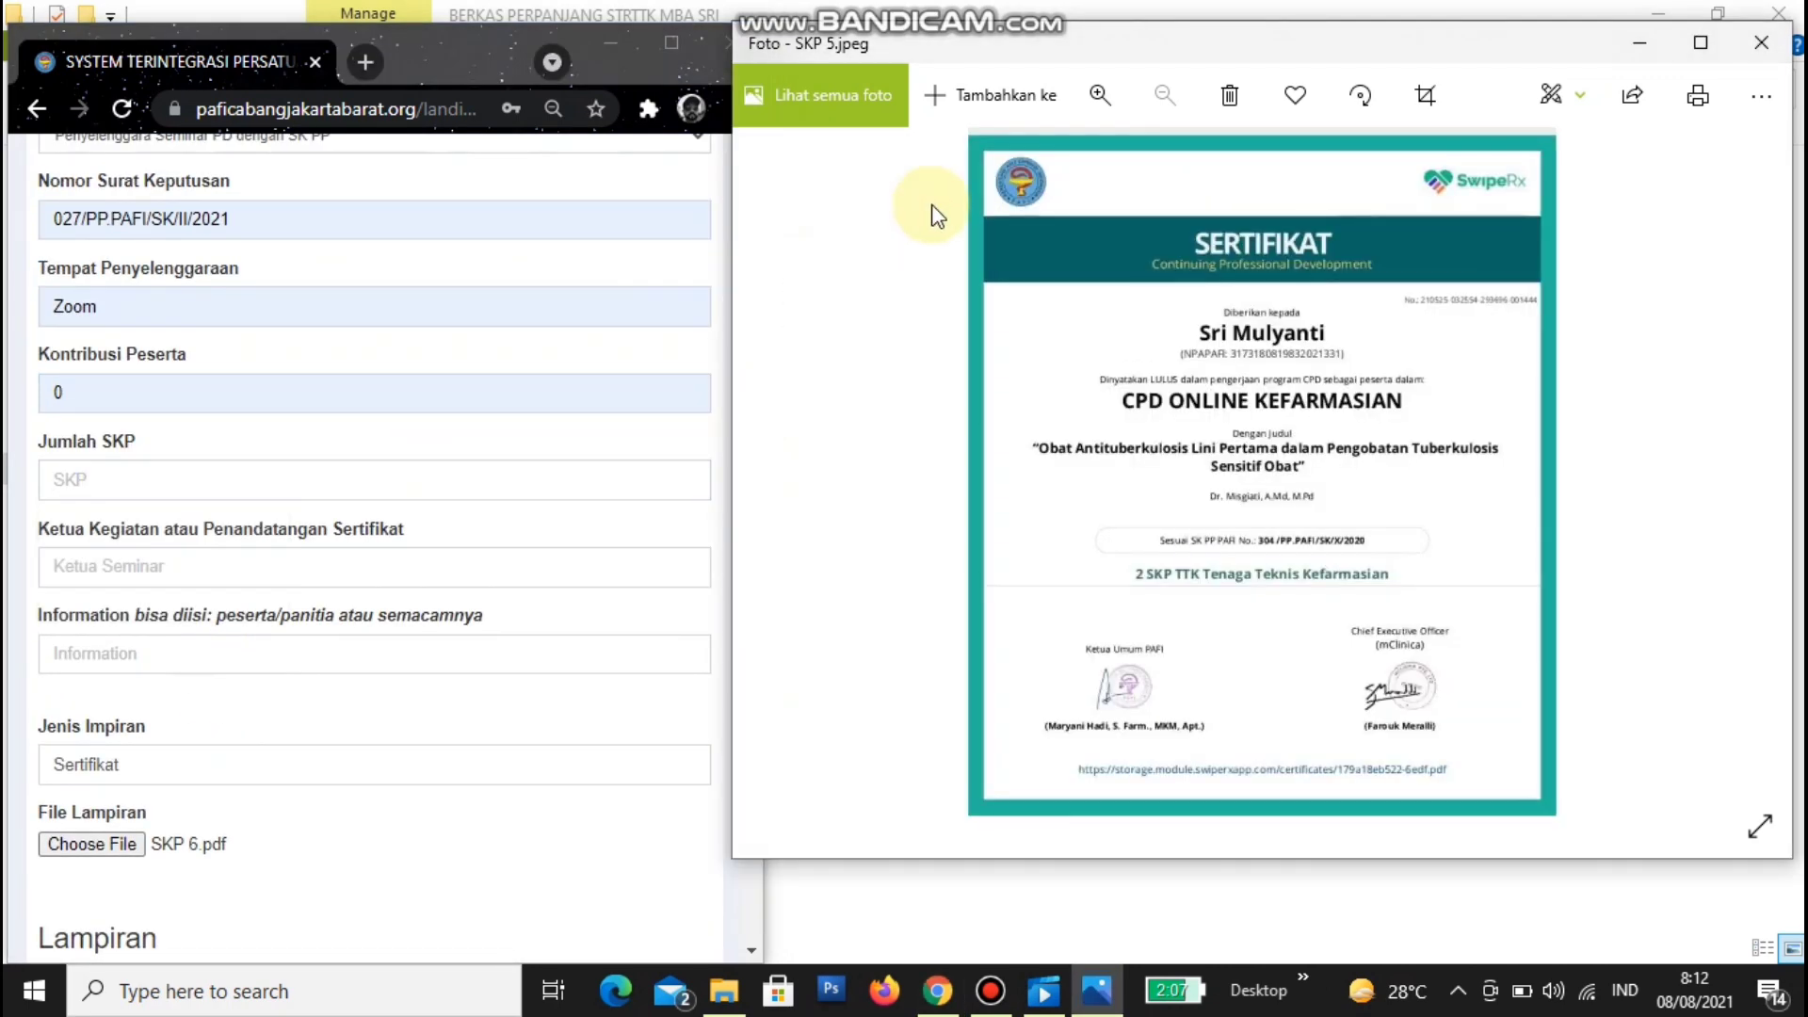
left_click(1761, 456)
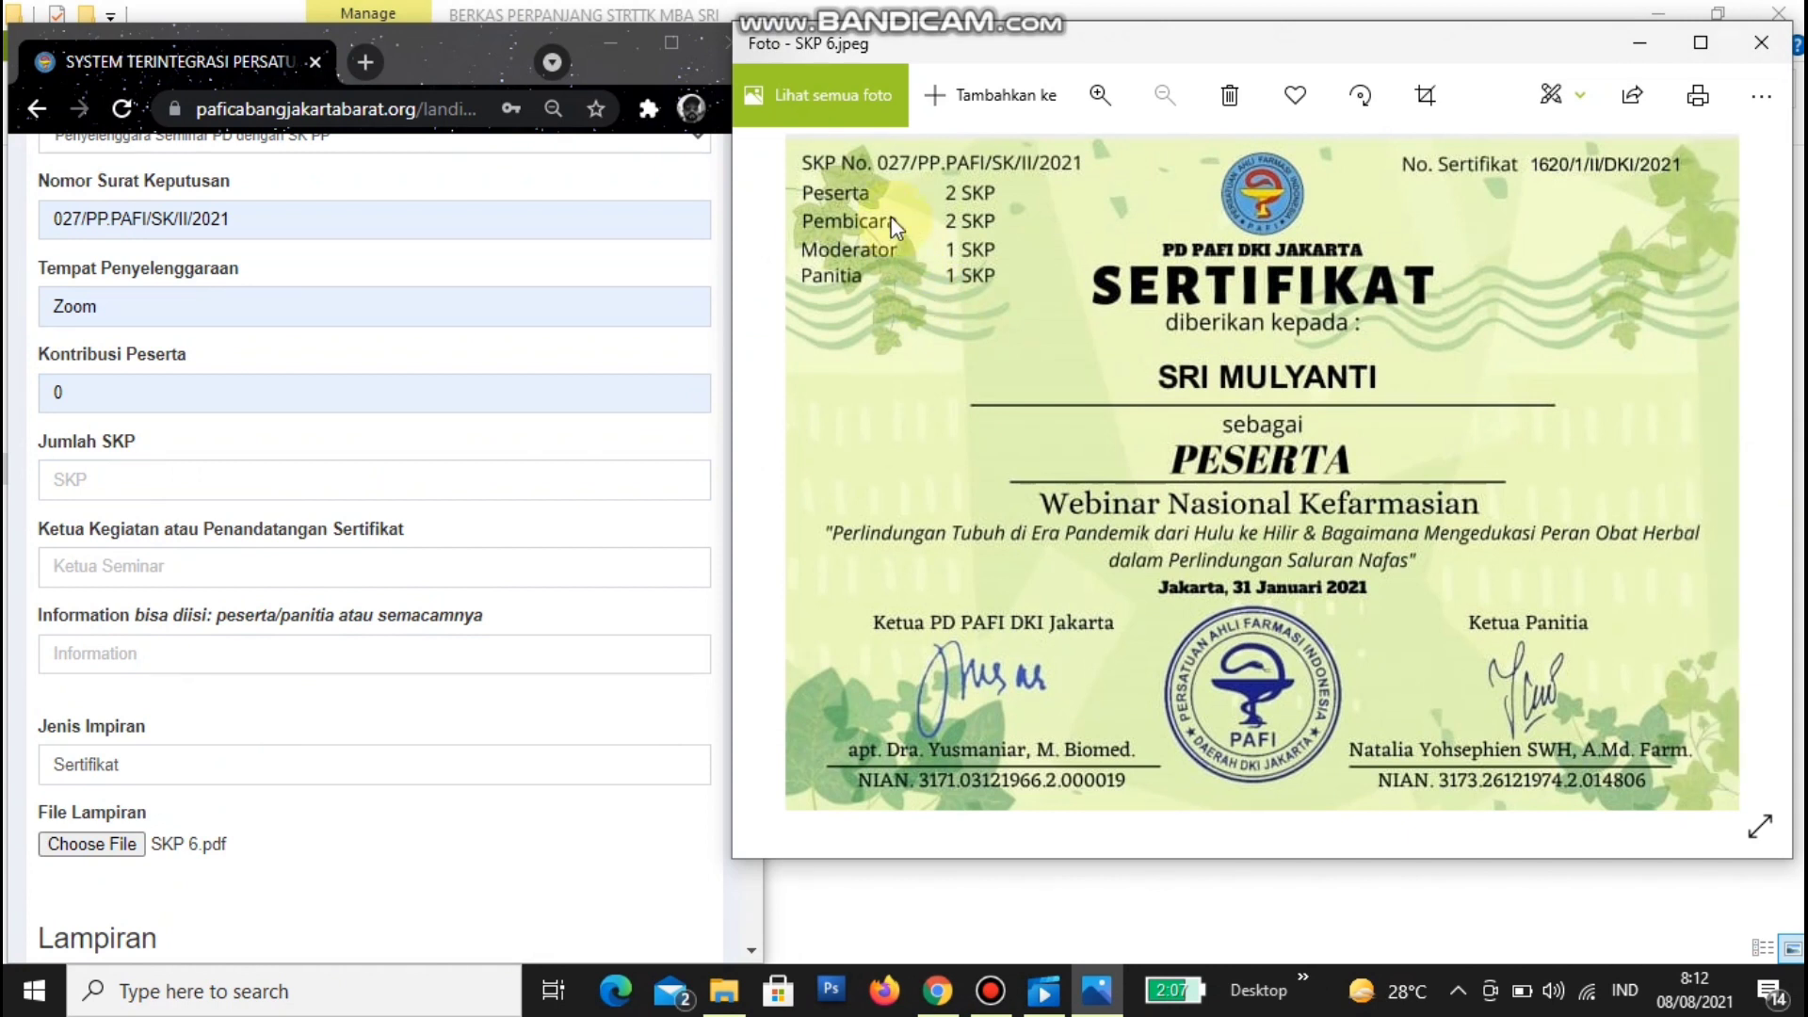
left_click(106, 484)
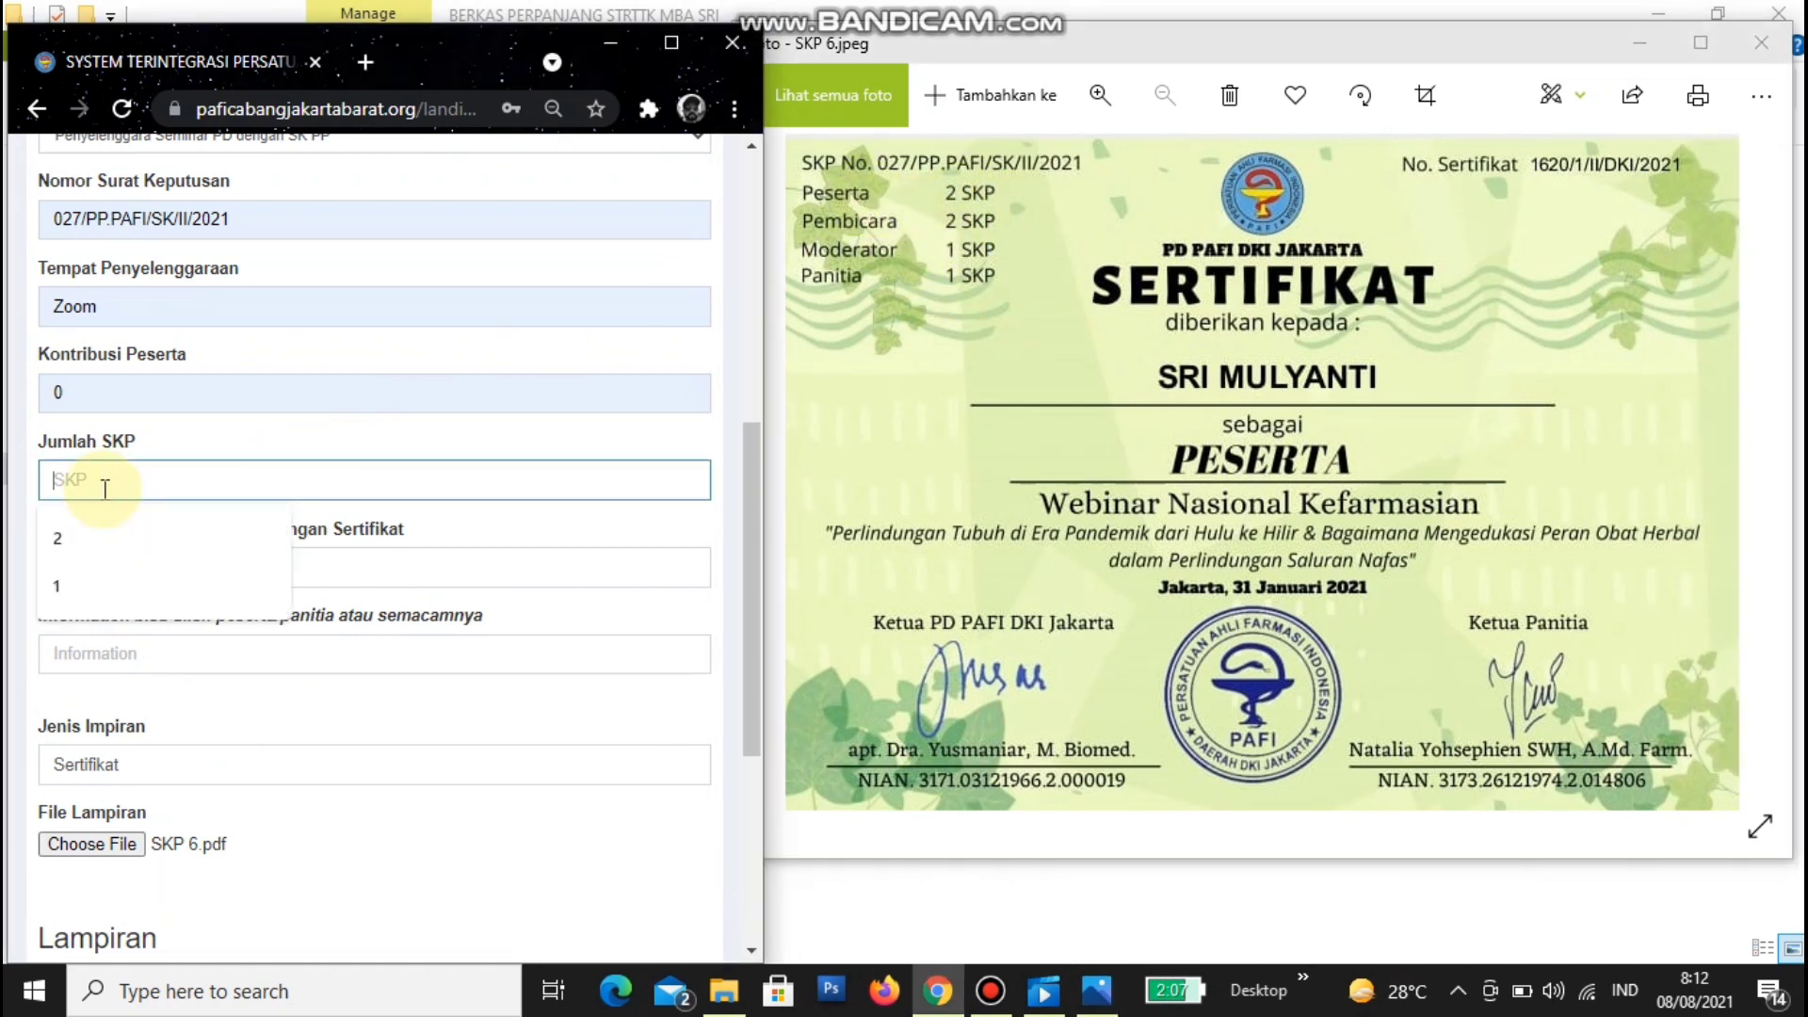
left_click(167, 568)
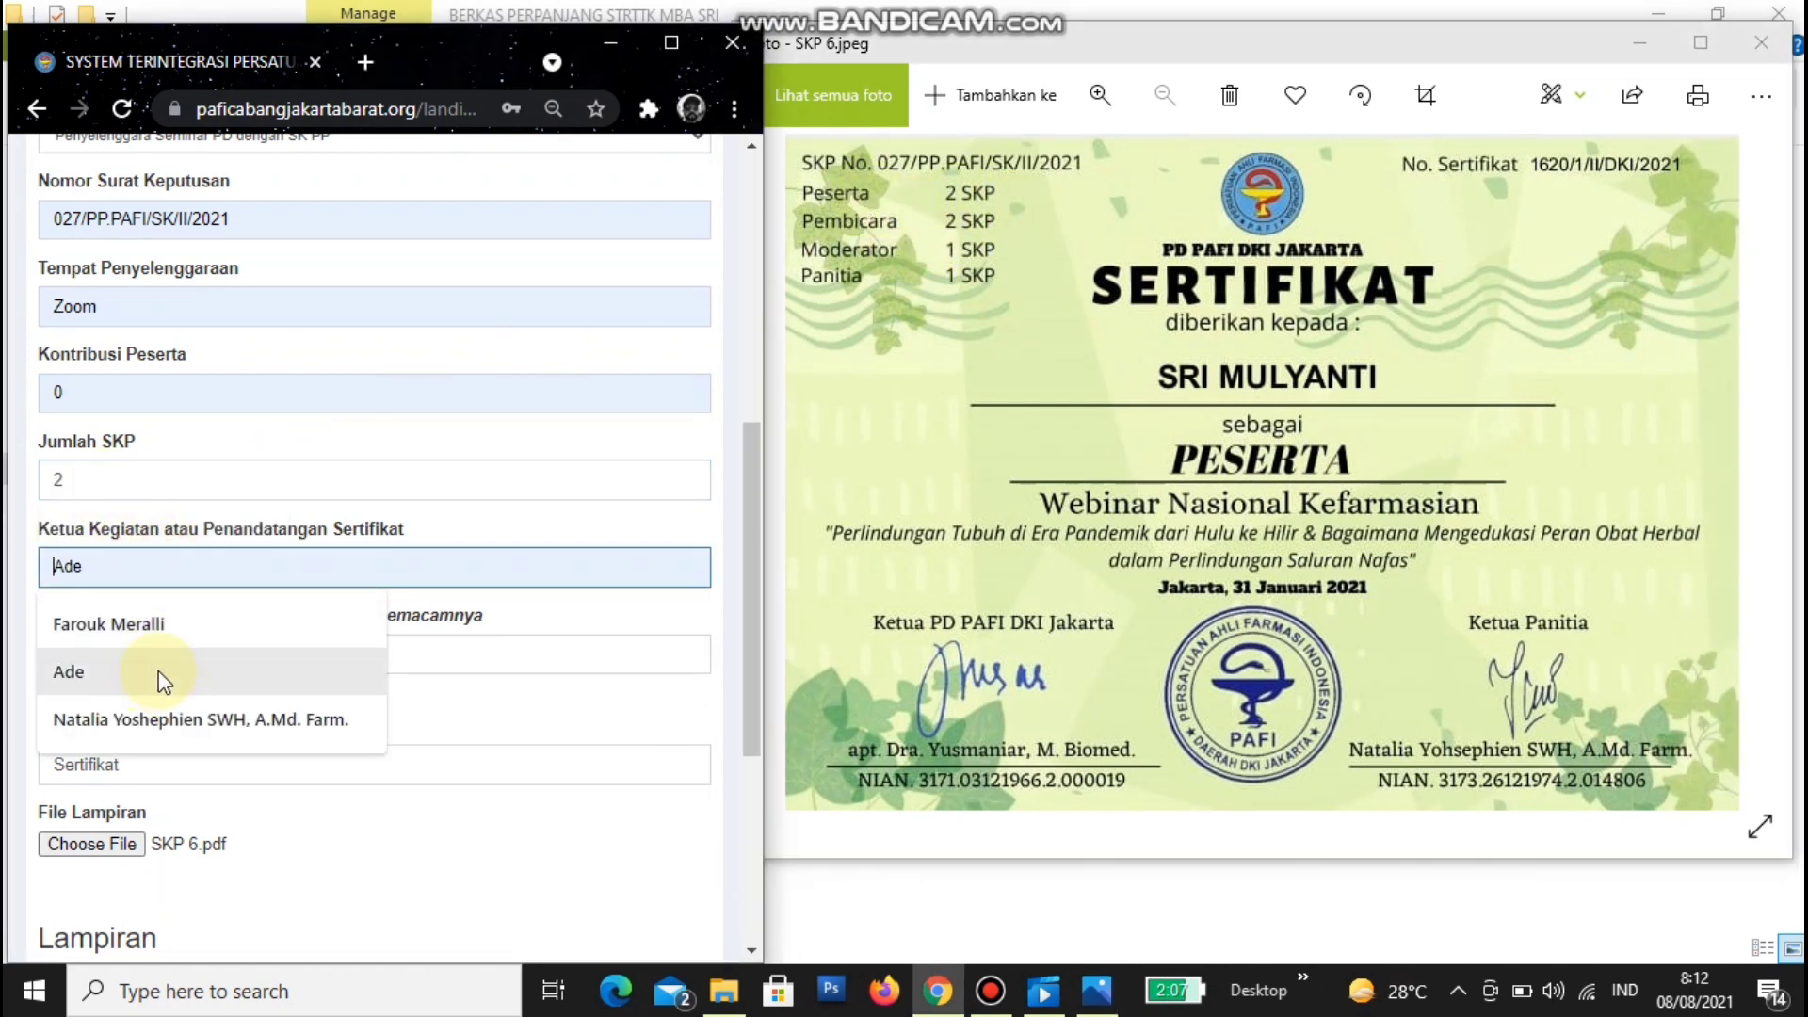
- Choose the certificate's committee chair as Ketua, set Information to Peserta, and edit Jenis Impiran
left_click(189, 719)
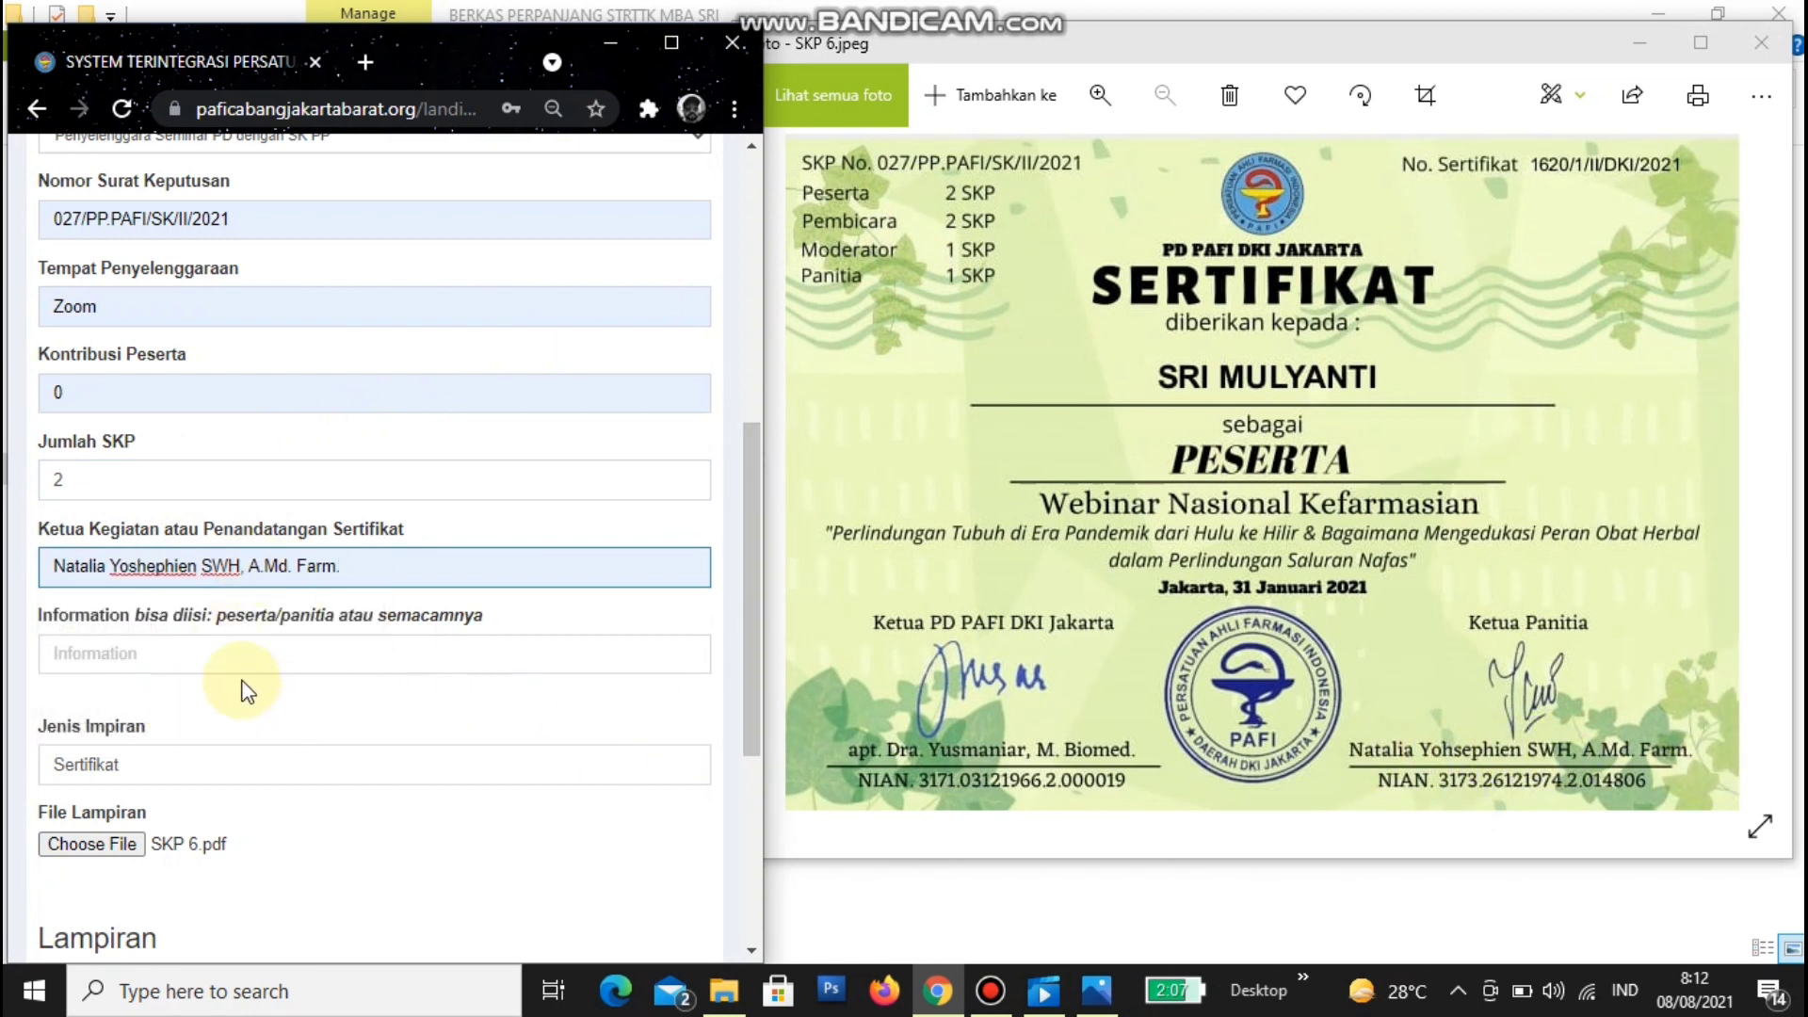
left_click(199, 652)
left_click(145, 714)
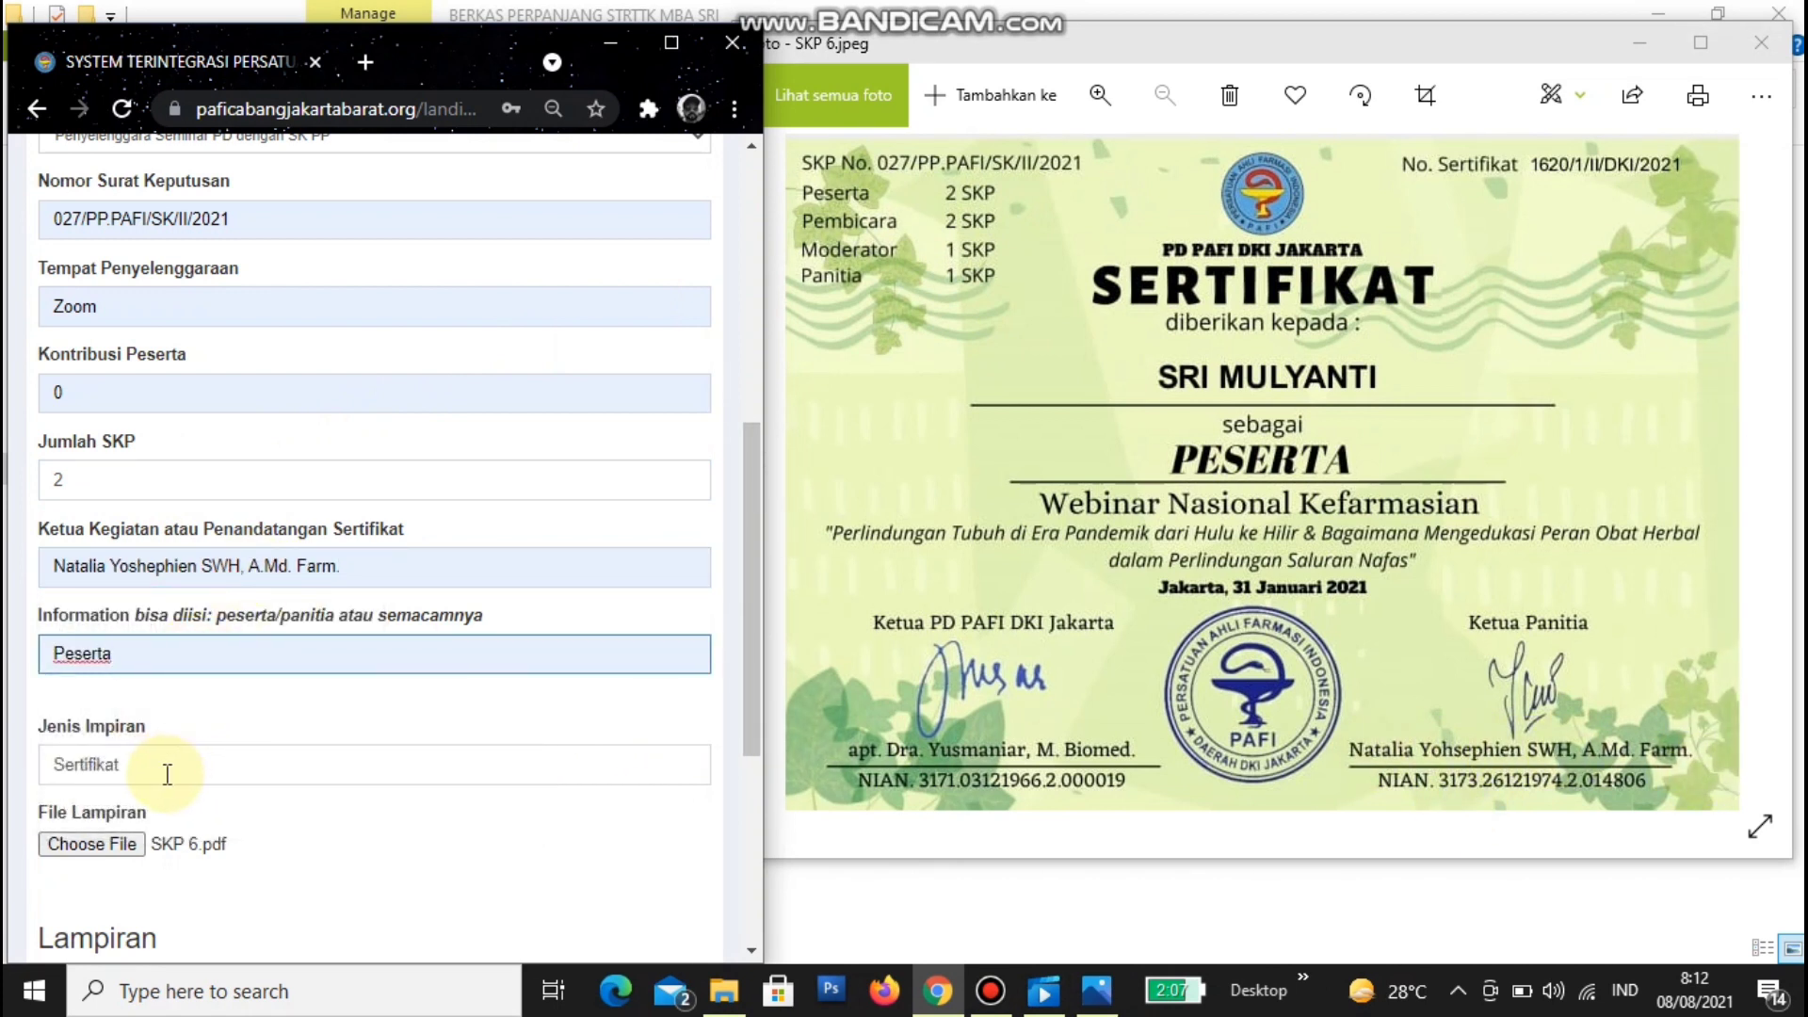
left_click(165, 773)
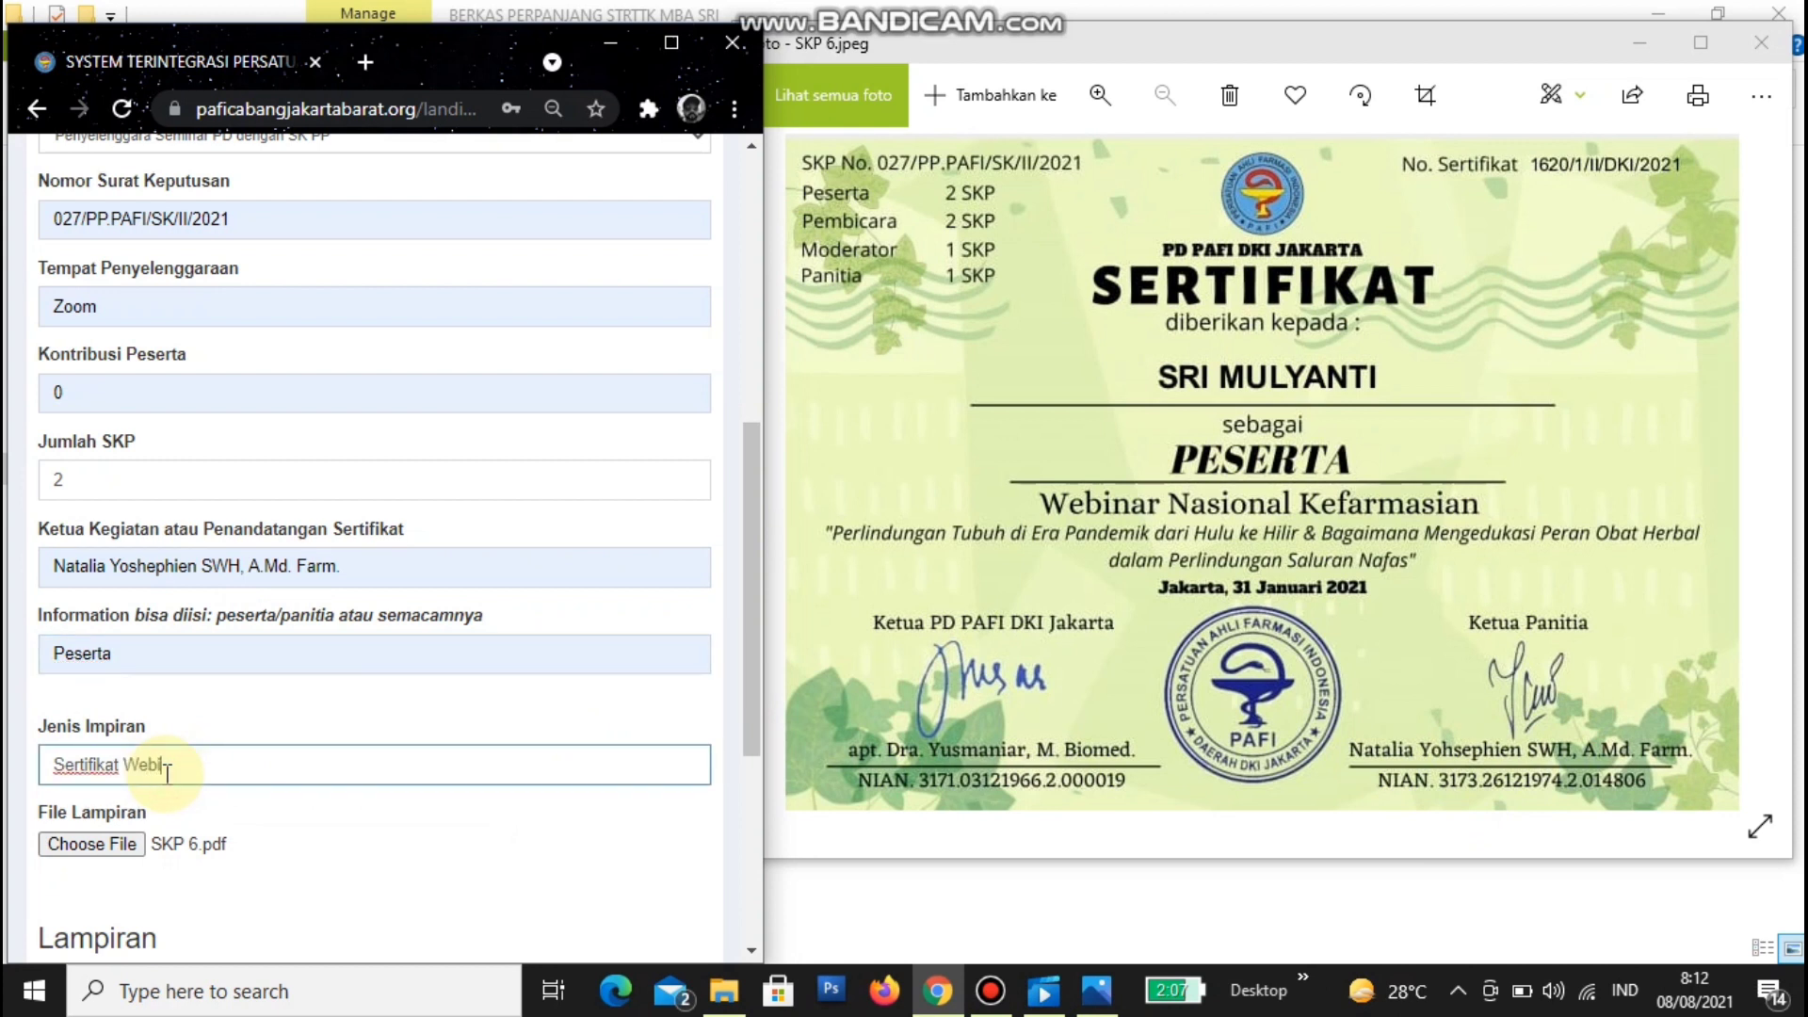
scroll(168, 773, "down", 4)
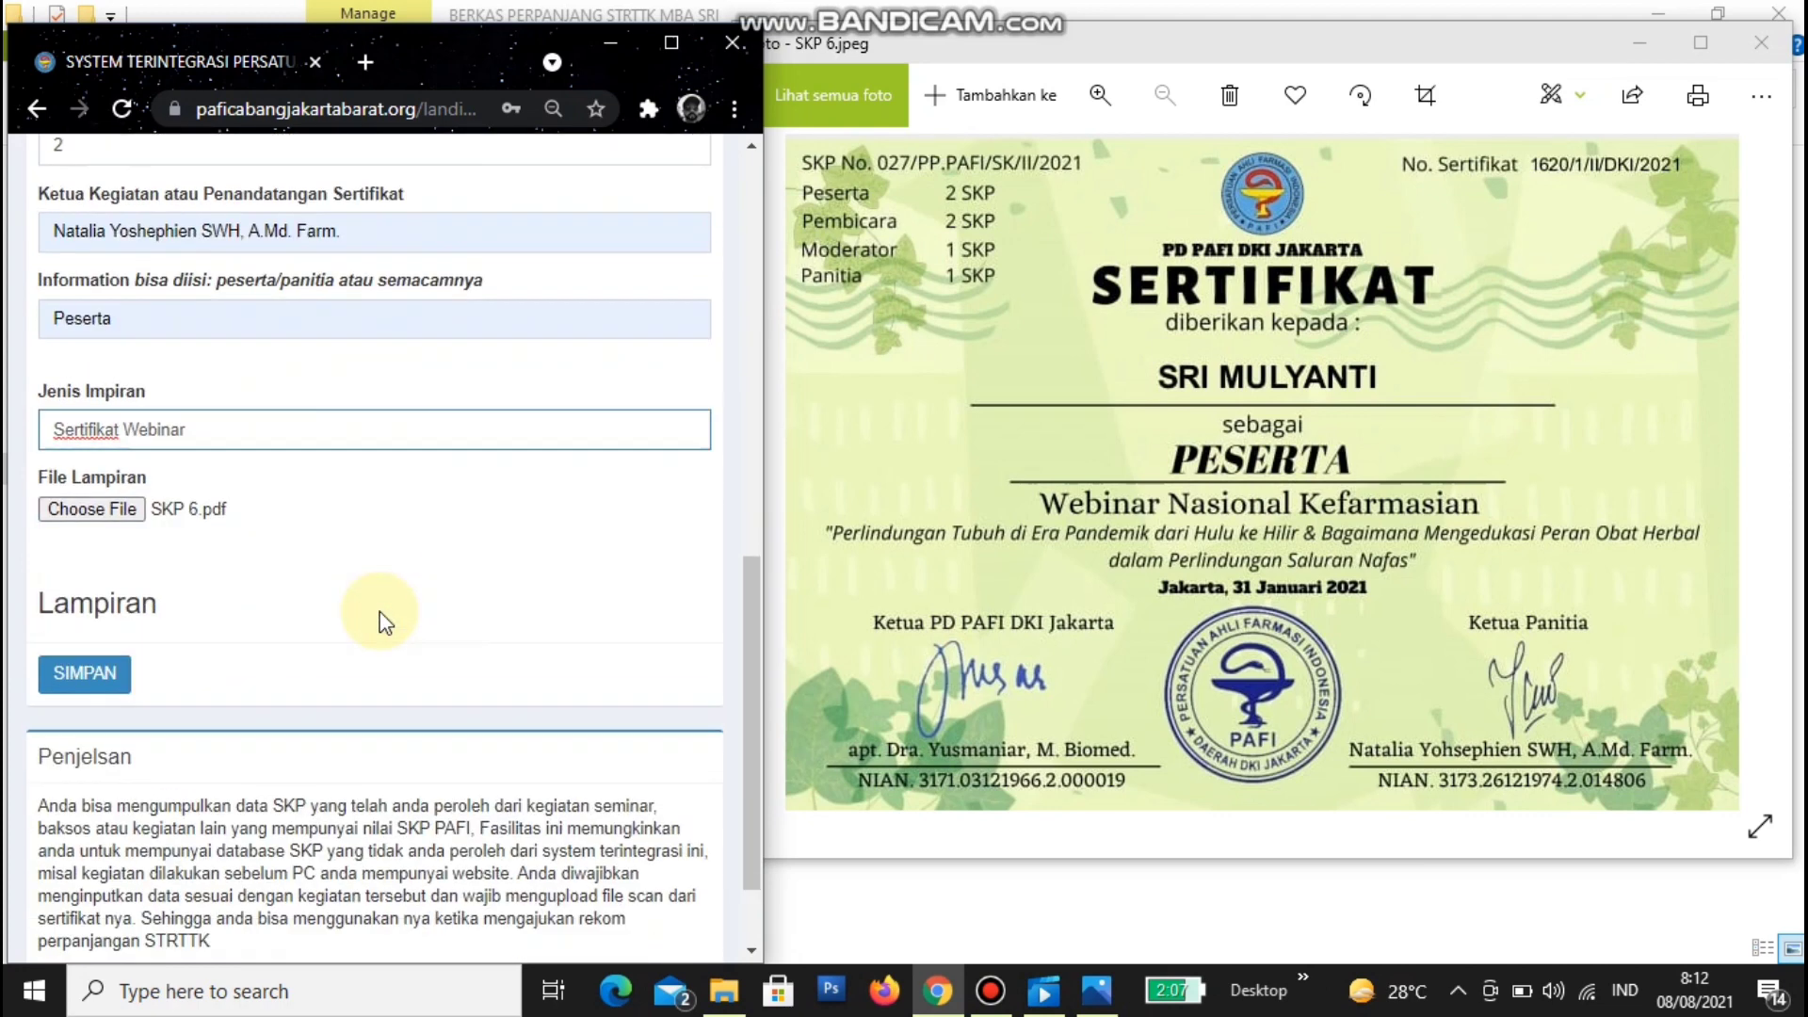
- Choose SKP 6.pdf from the renewal files folder as the certificate attachment
left_click(117, 457)
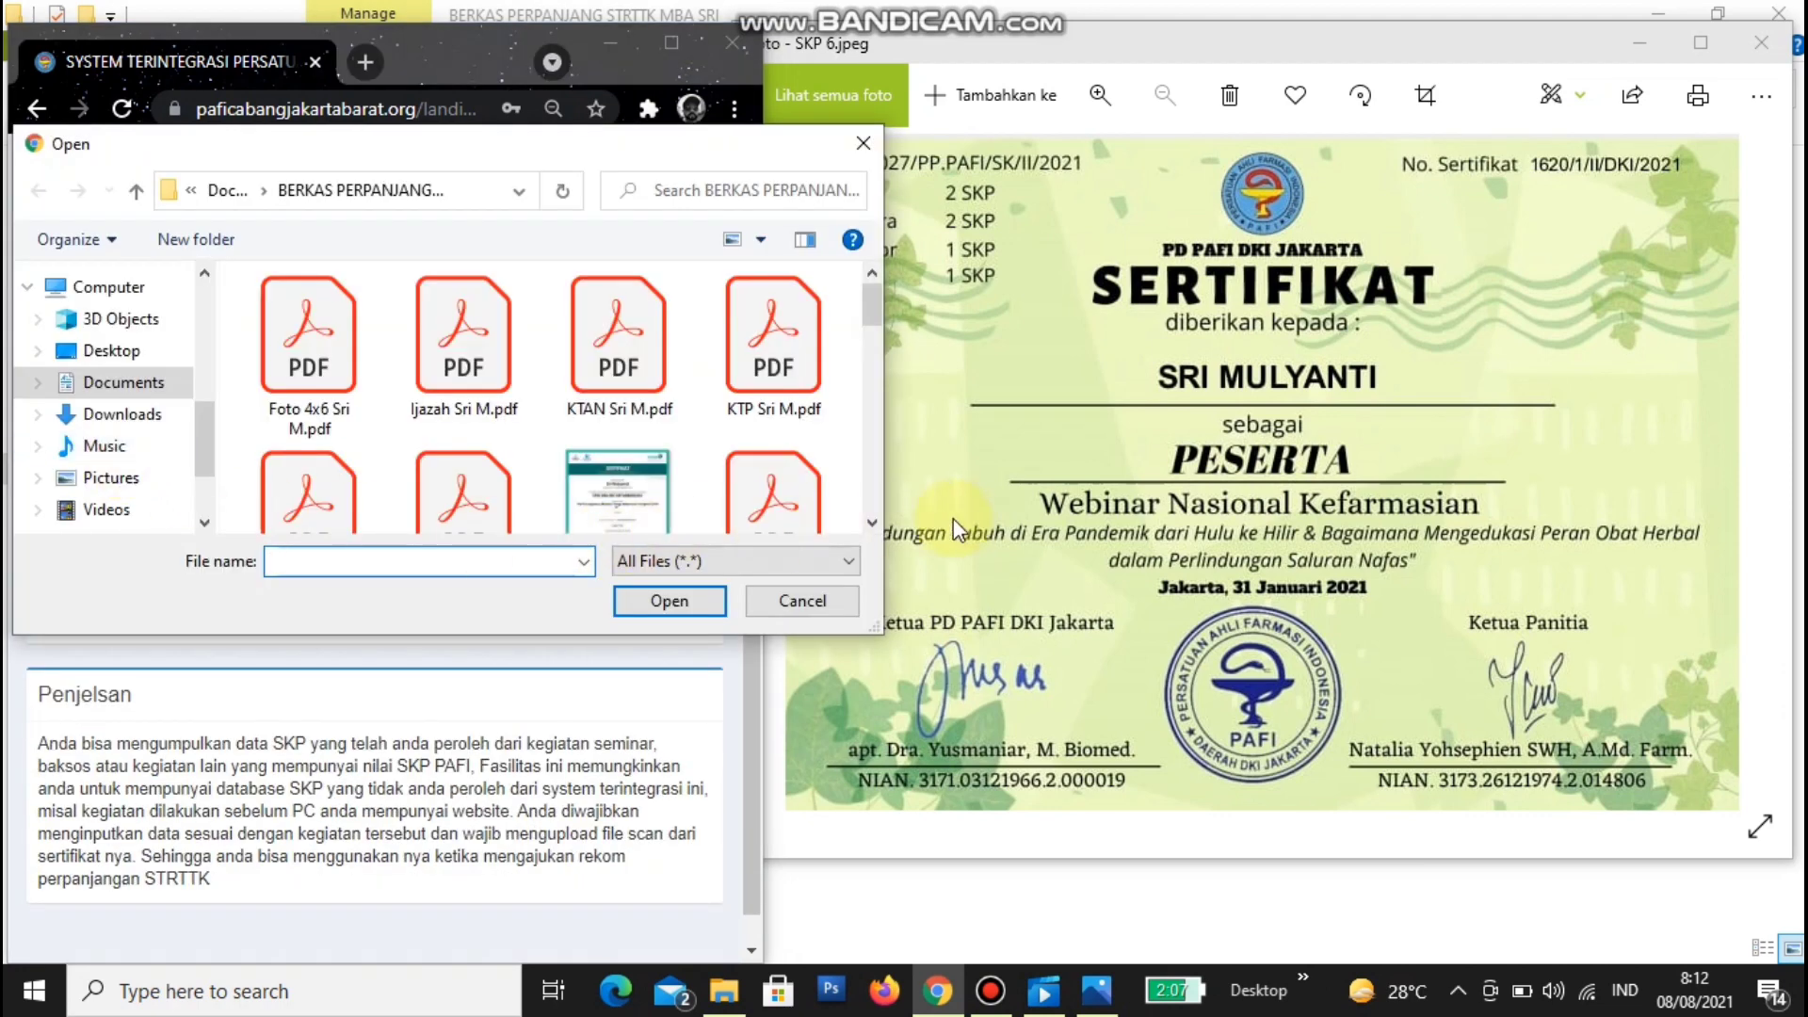
scroll(878, 523, "down", 5)
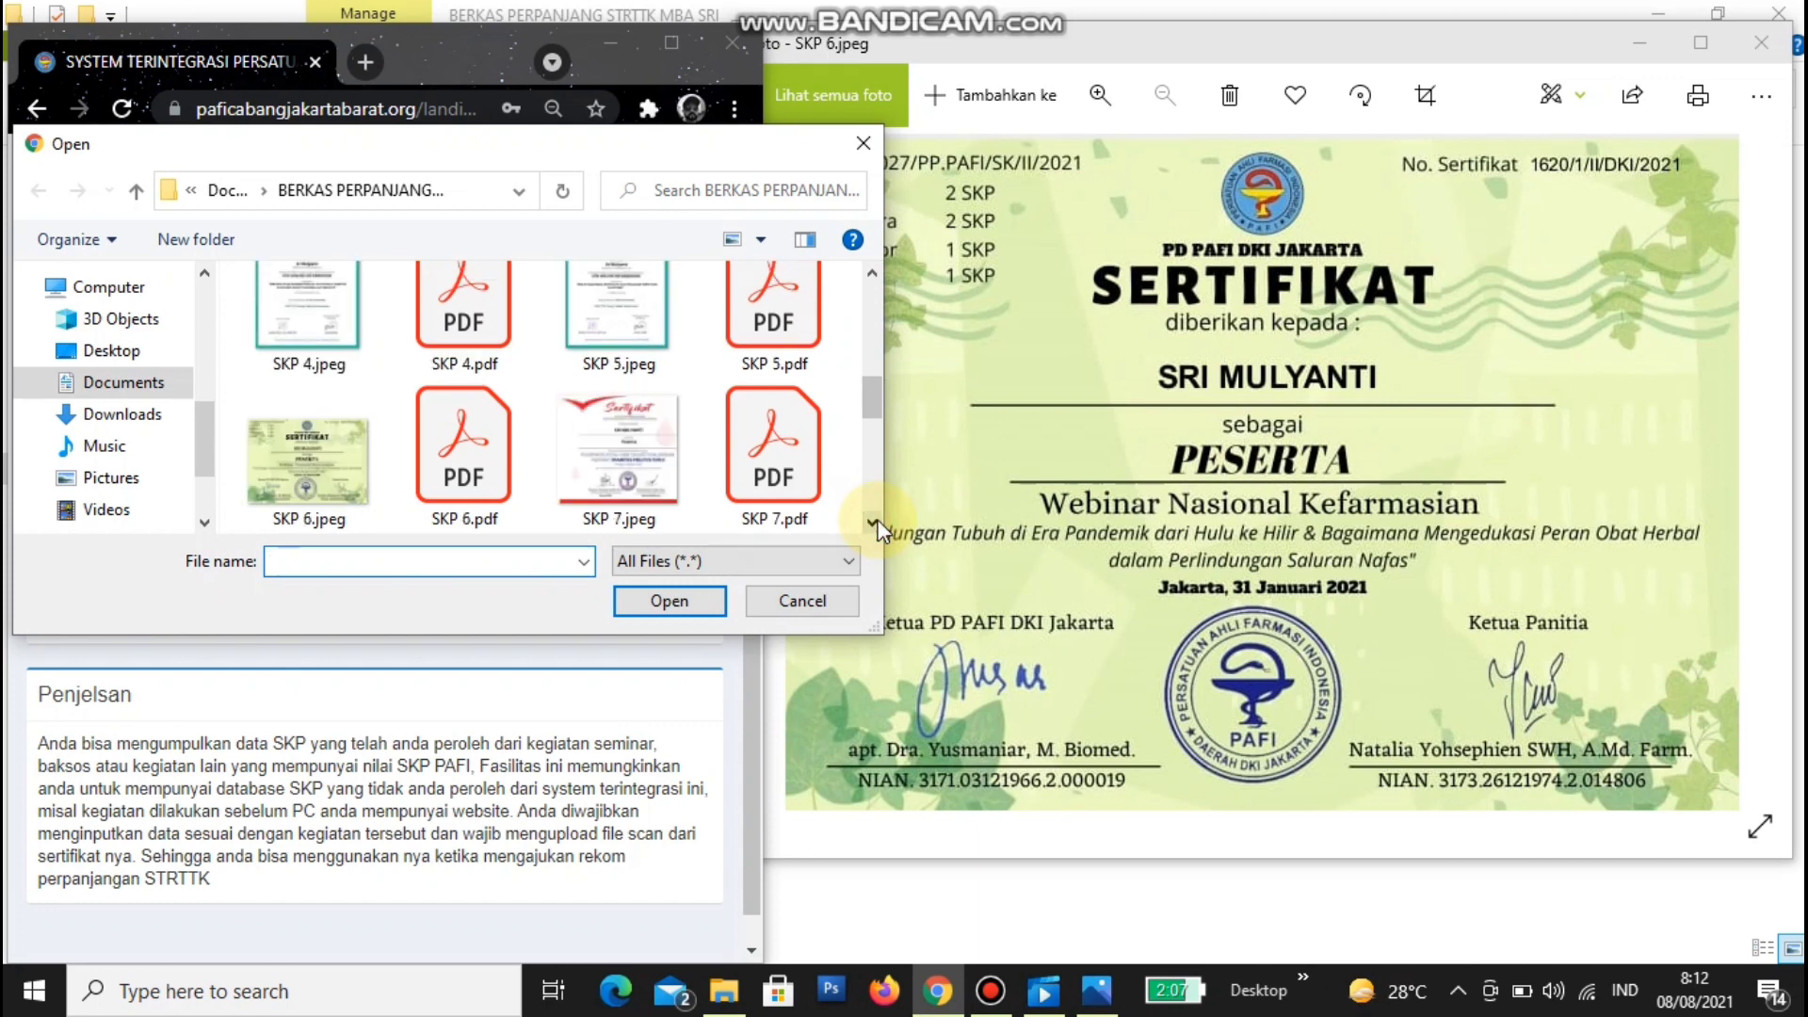
left_click(496, 491)
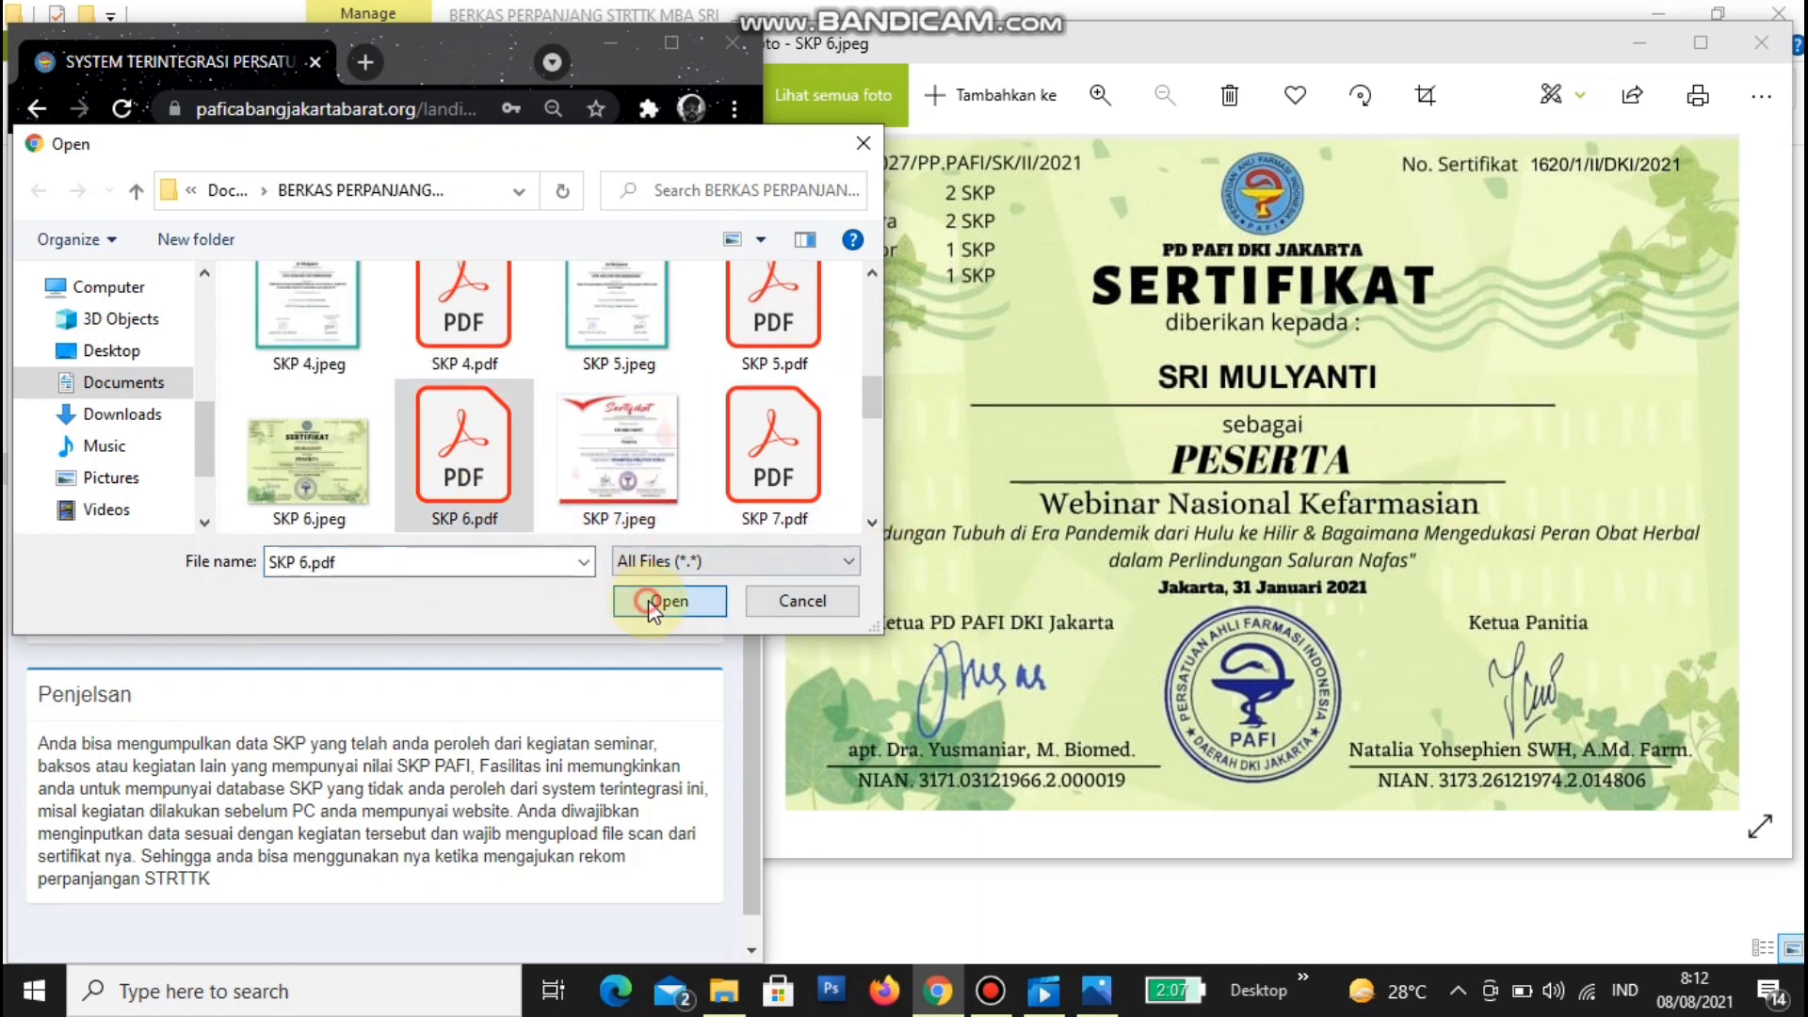
left_click(666, 601)
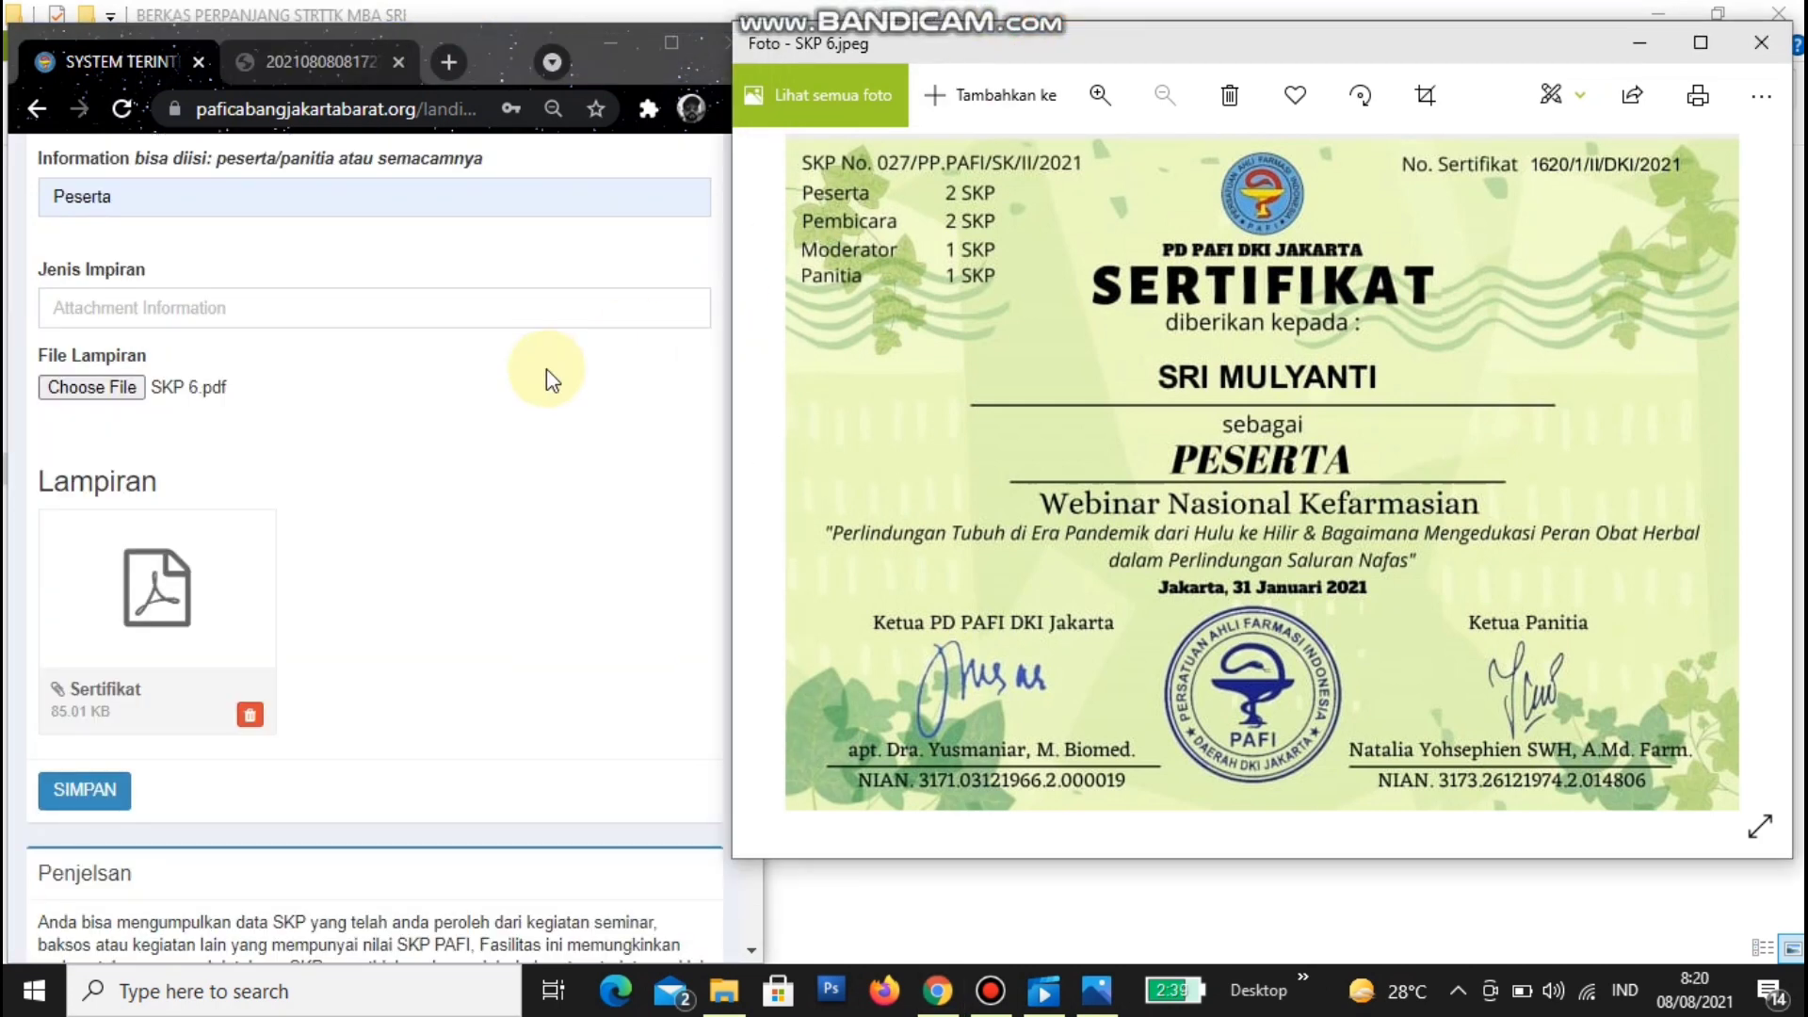
- Re-enter 'Sertifikat Webinar' as the Jenis Impiran attachment type
left_click(132, 308)
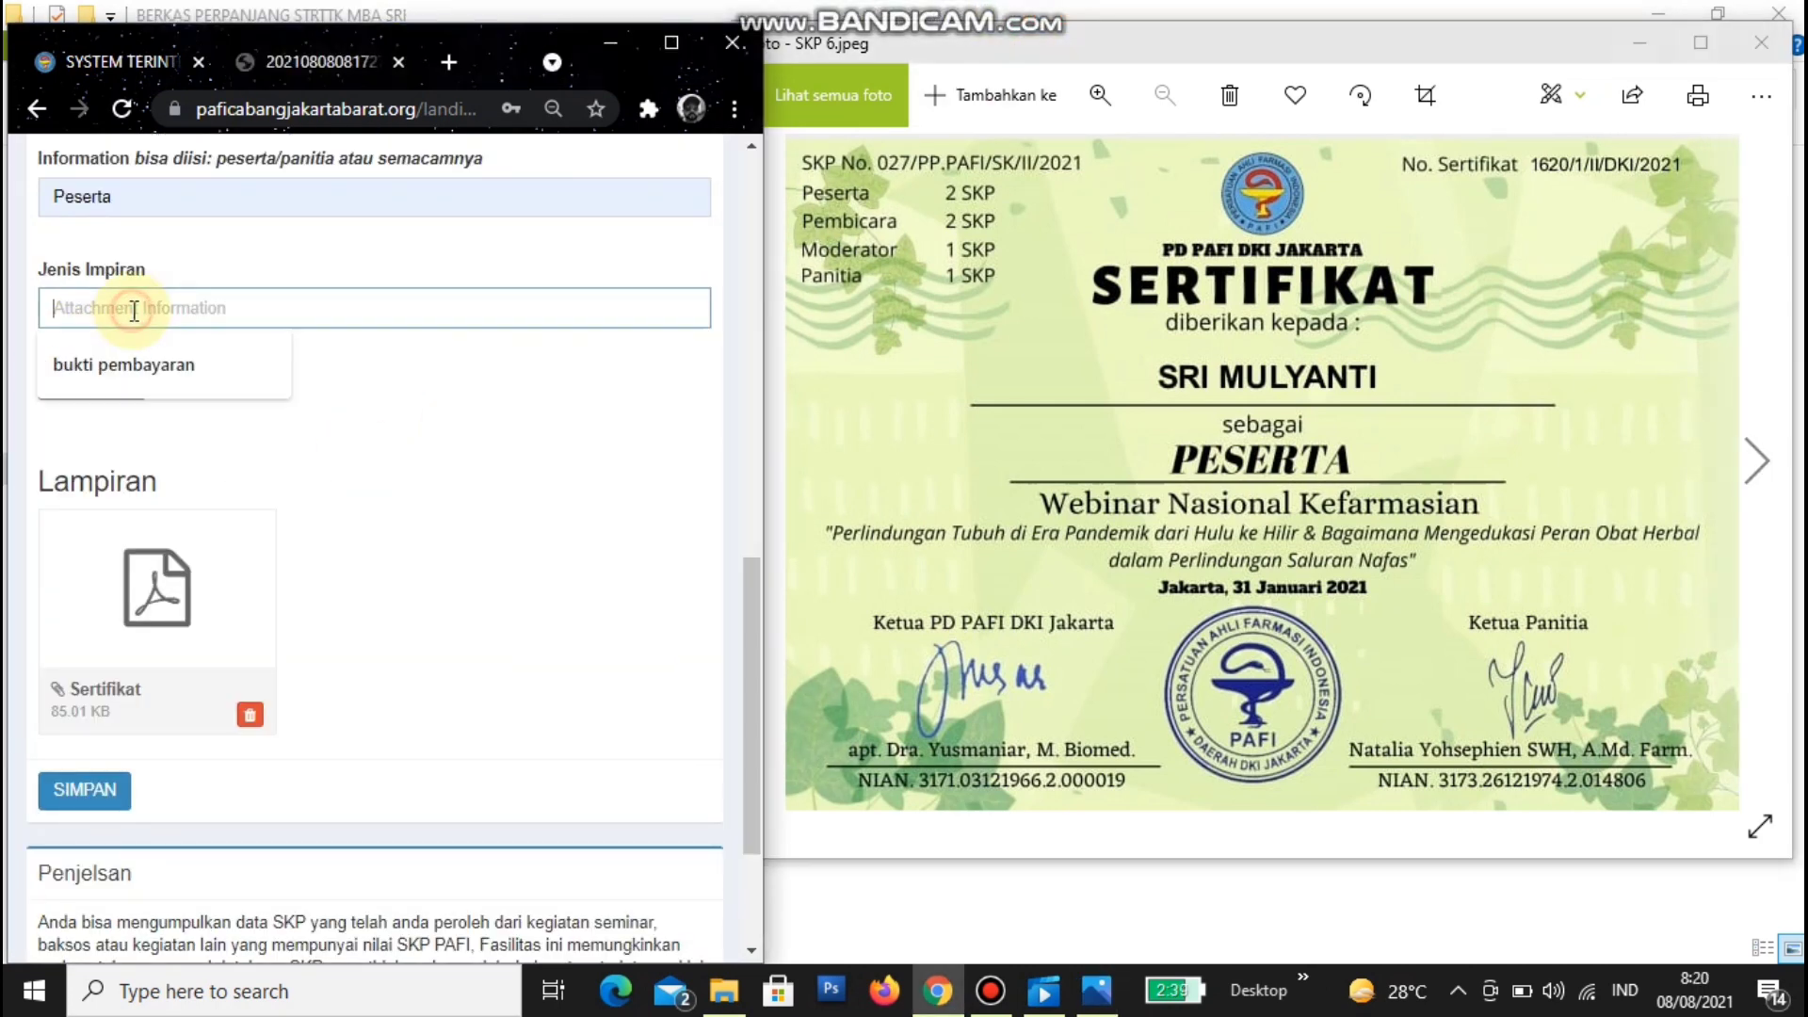
type("Sertifikat Webinar")
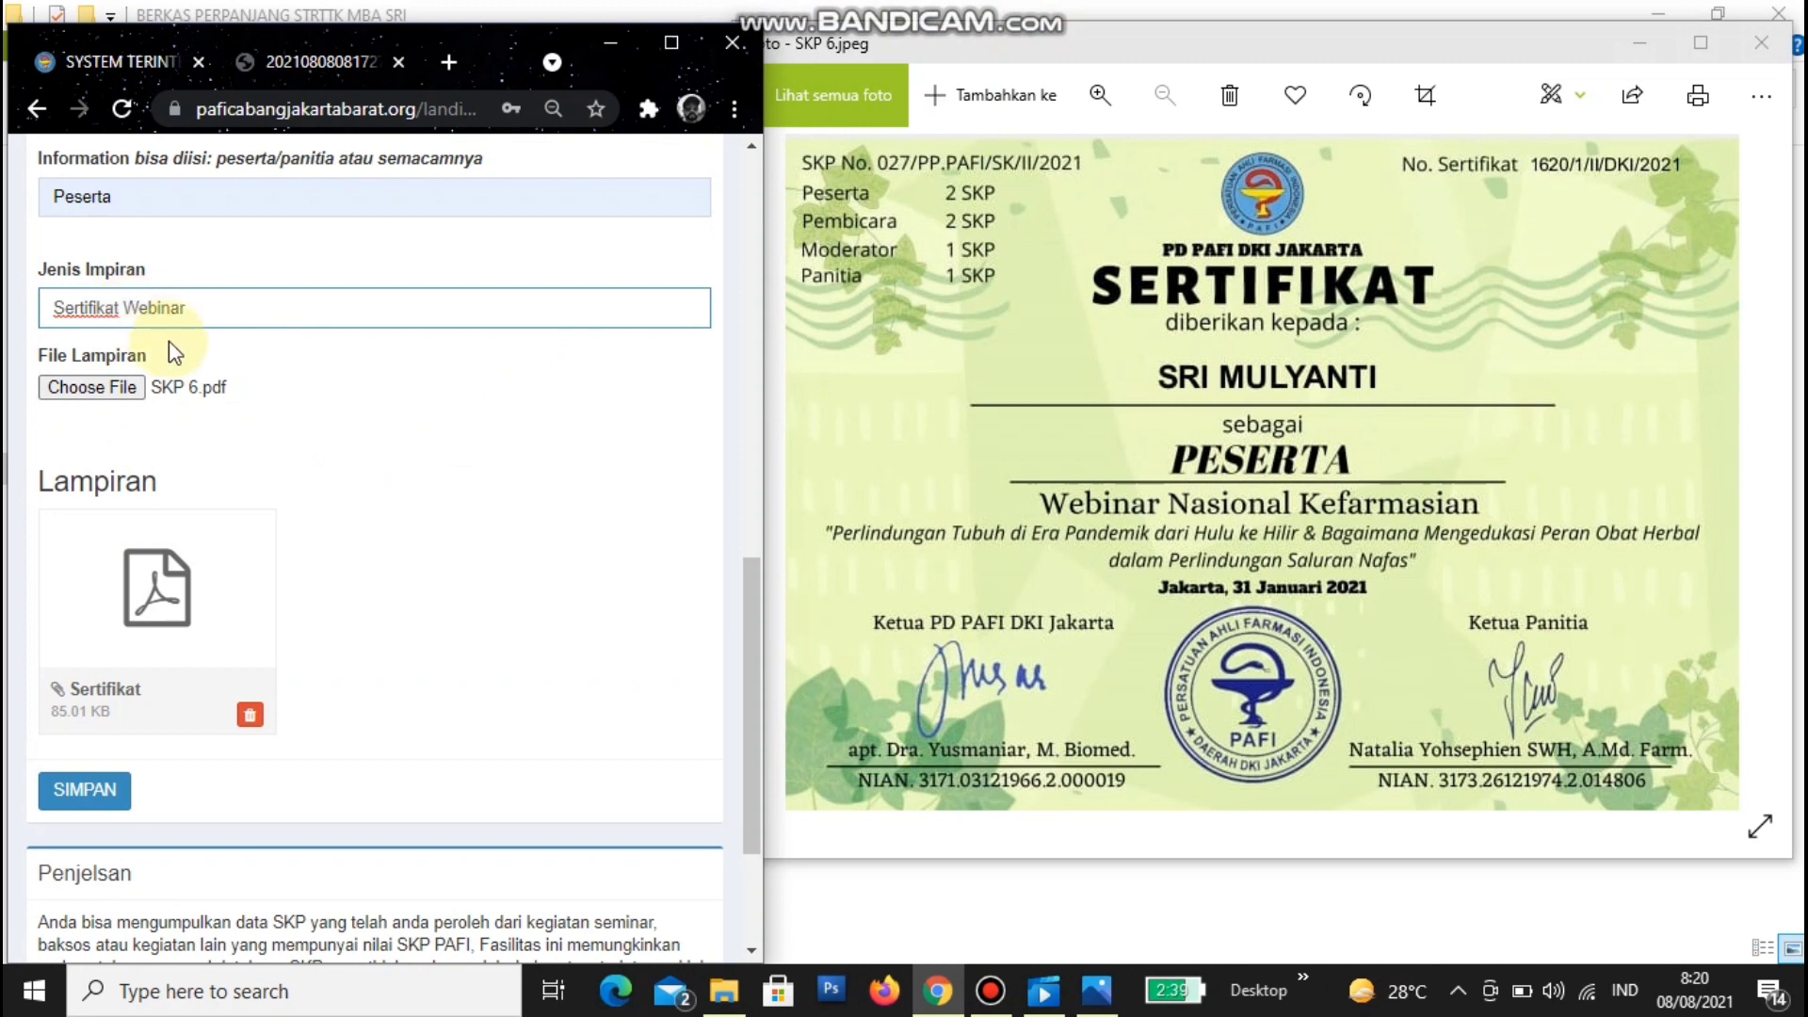
scroll(231, 420, "up", 2)
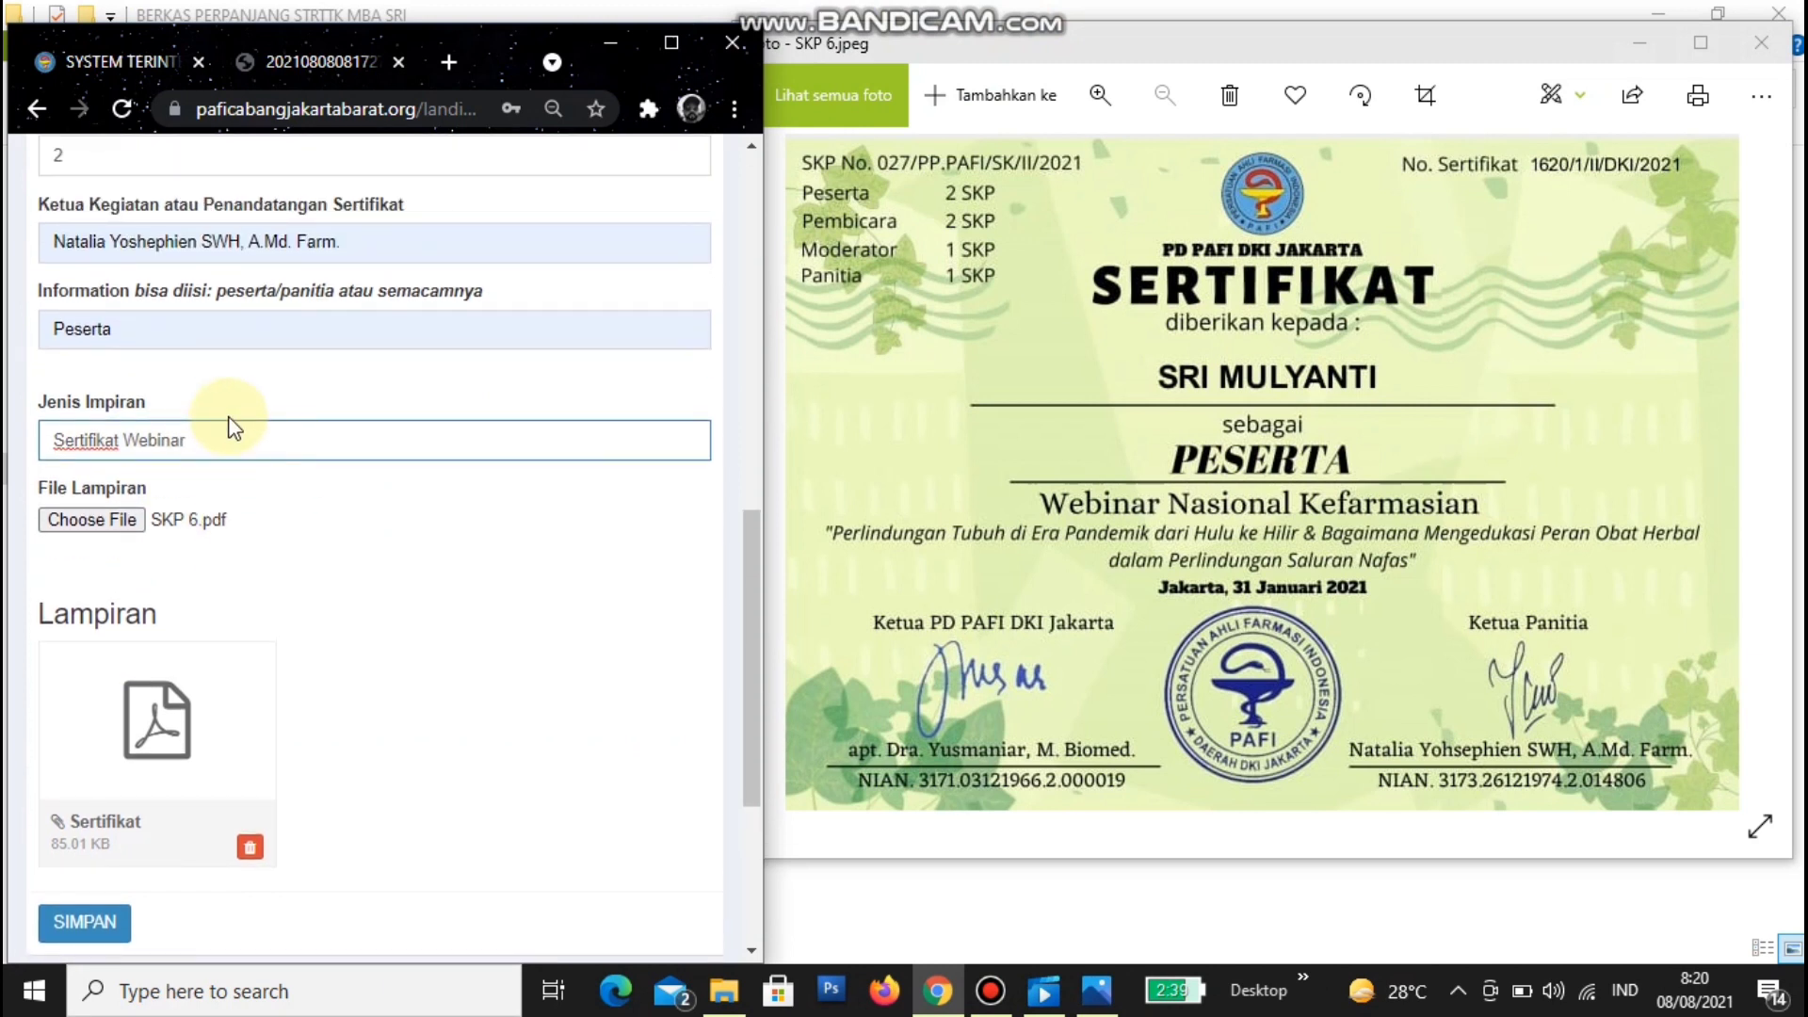
scroll(231, 420, "down", 2)
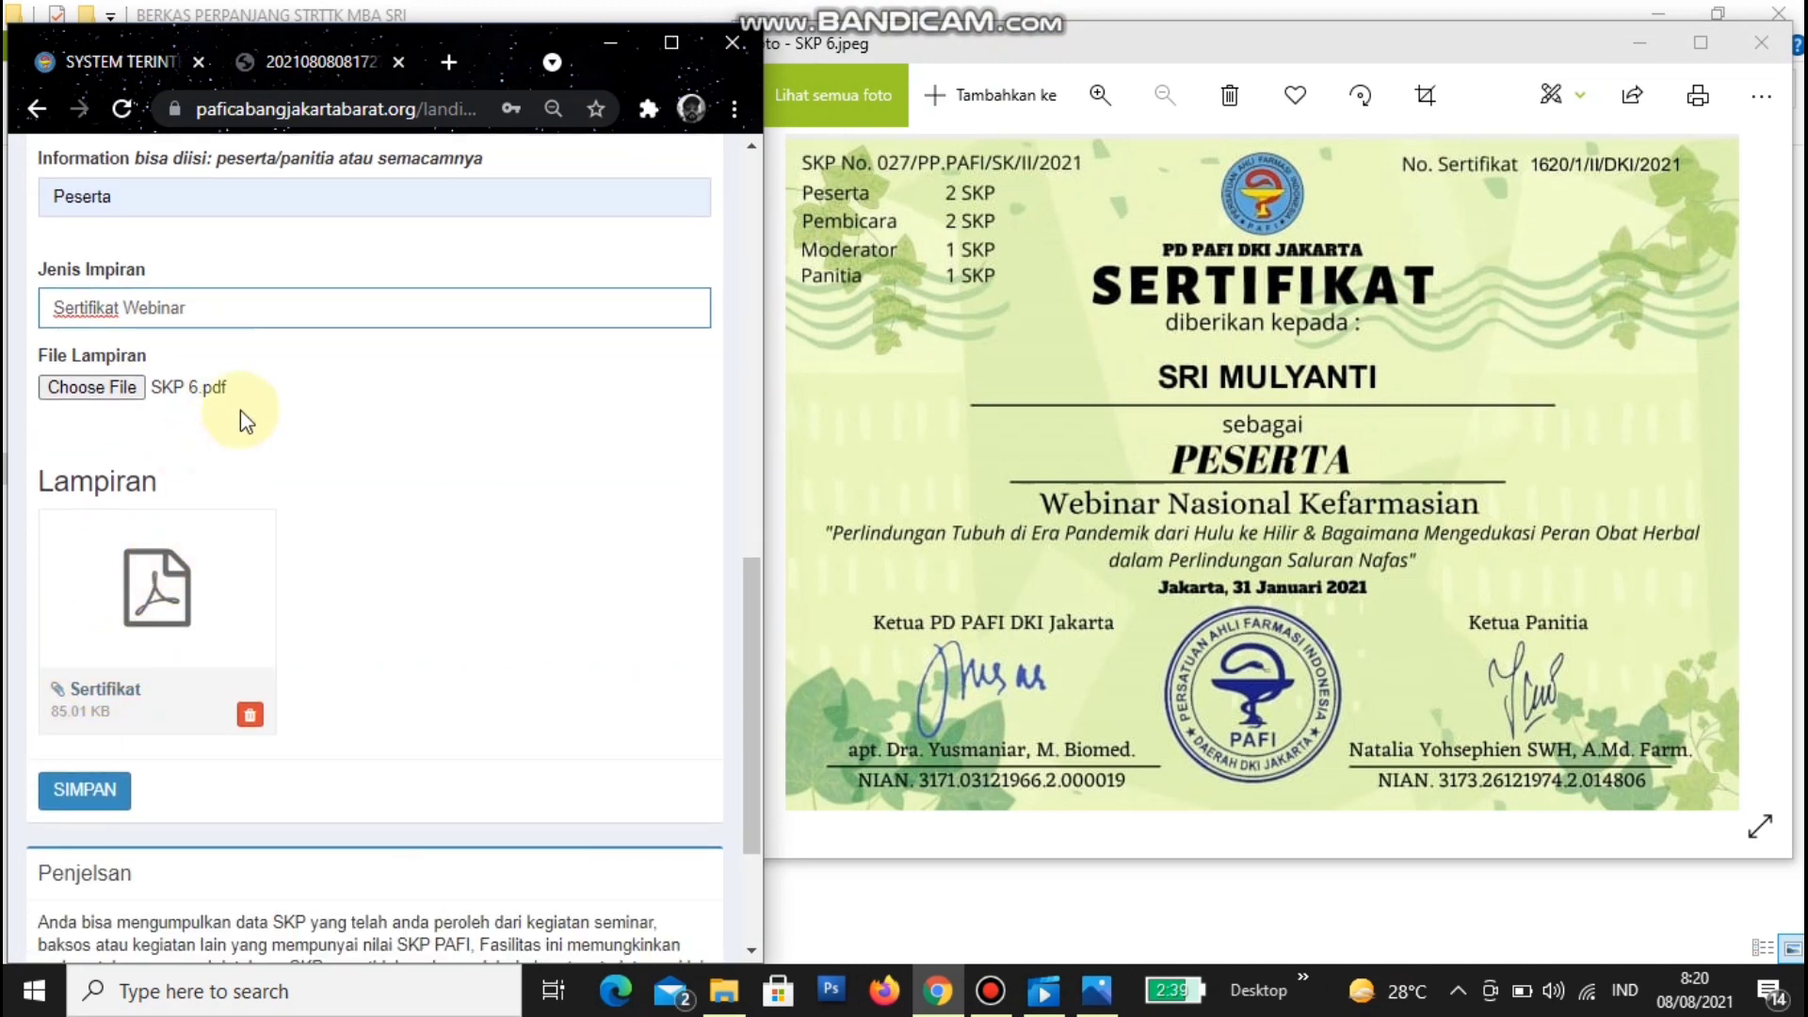
- Preview the 85.01 KB Sertifikat attachment PDF in a new tab, then close it
left_click(102, 690)
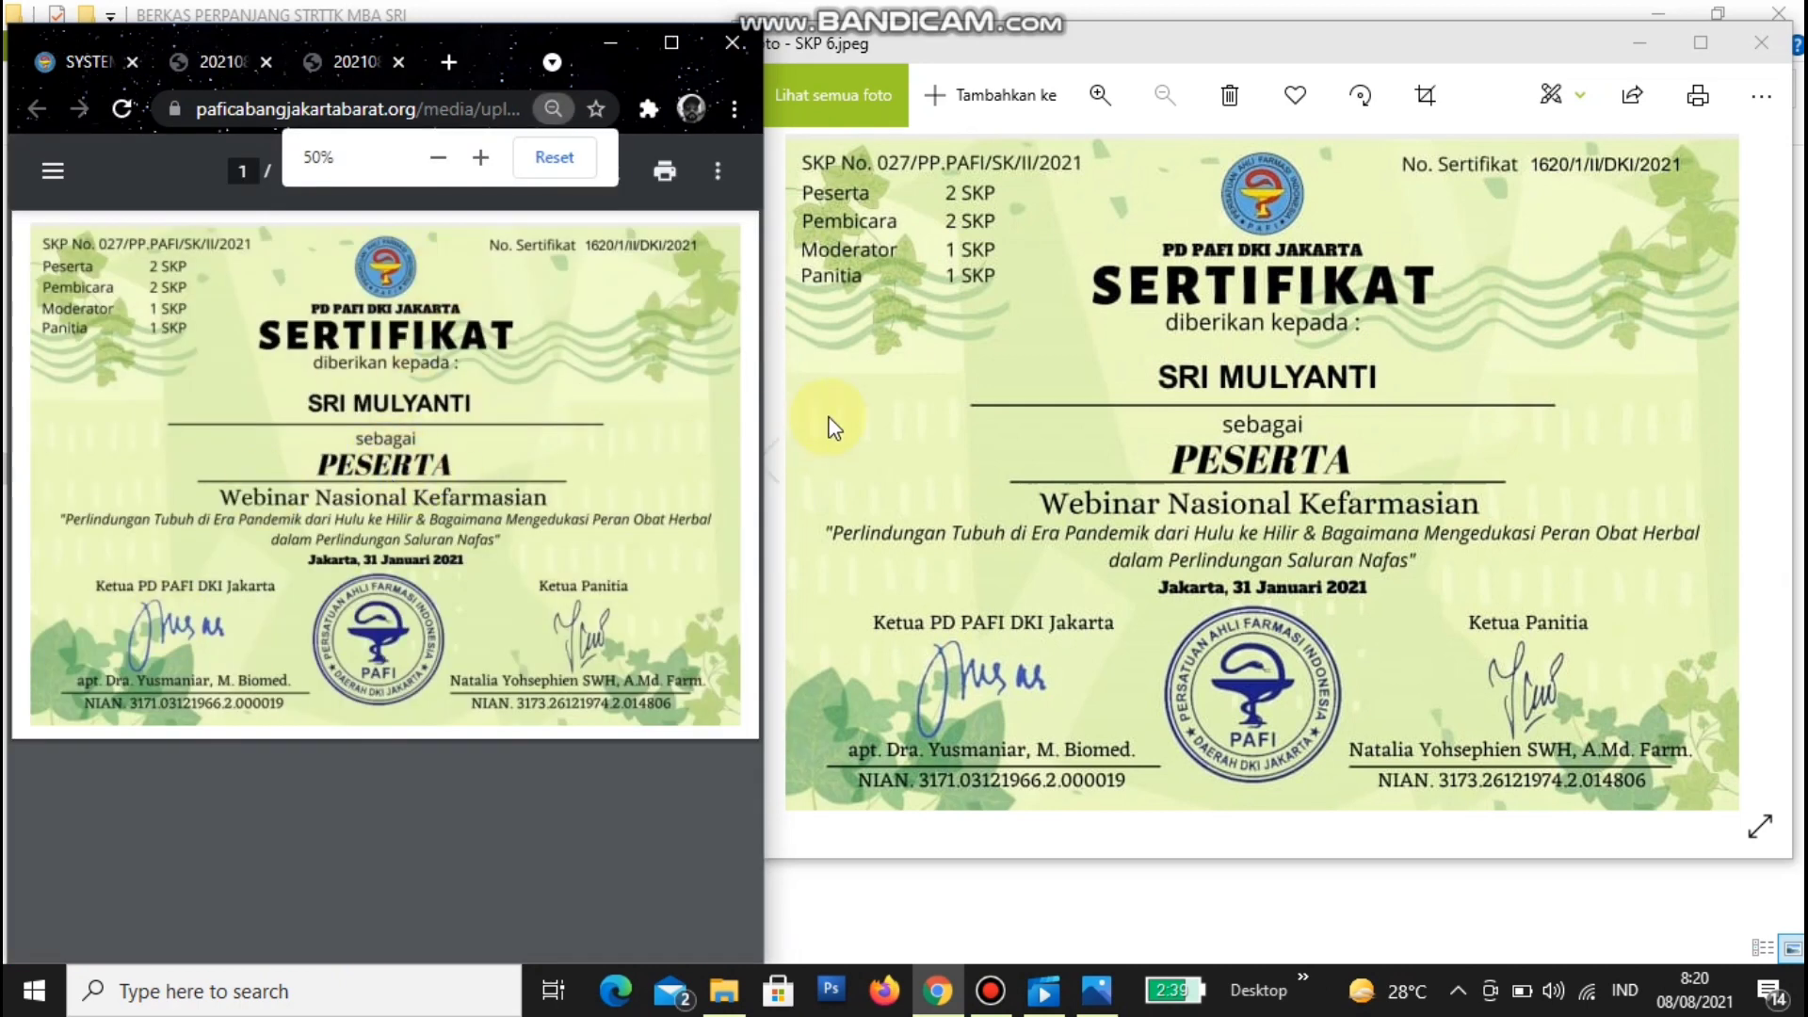
left_click(400, 63)
left_click(400, 64)
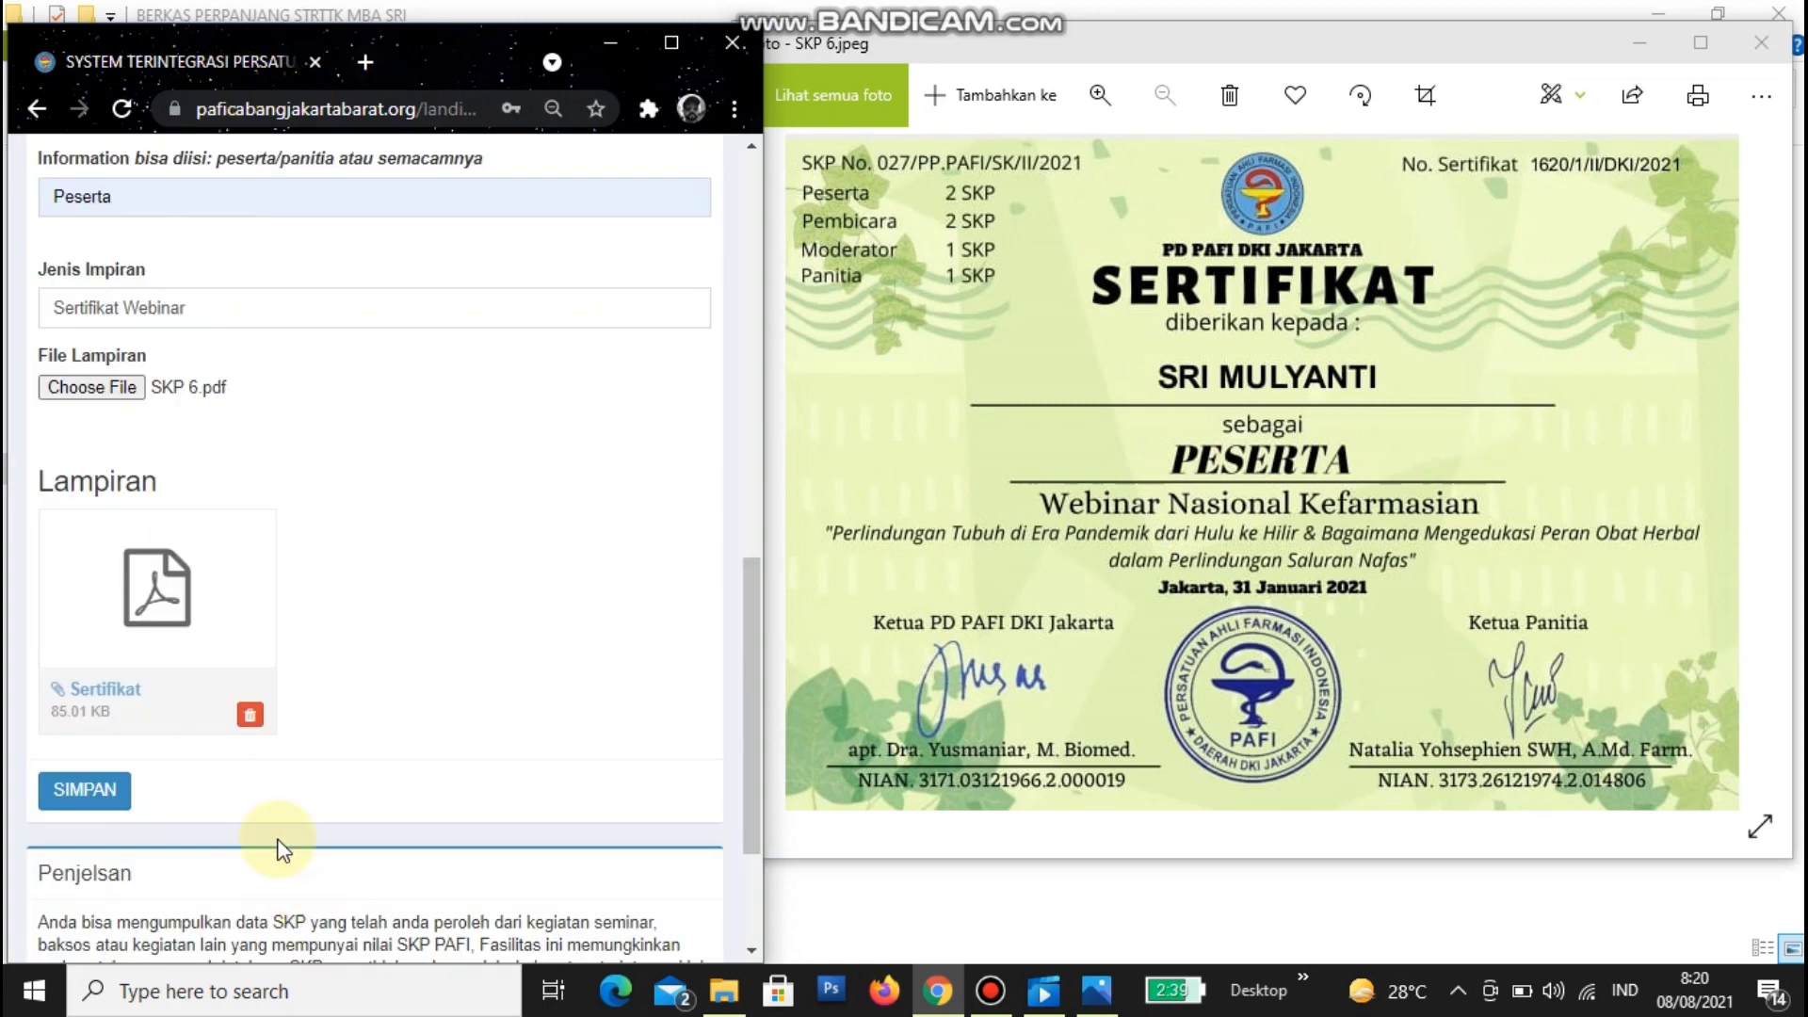
- Recheck the certificate PDF, then delete the entry's 85.01 KB Sertifikat attachment
left_click(102, 690)
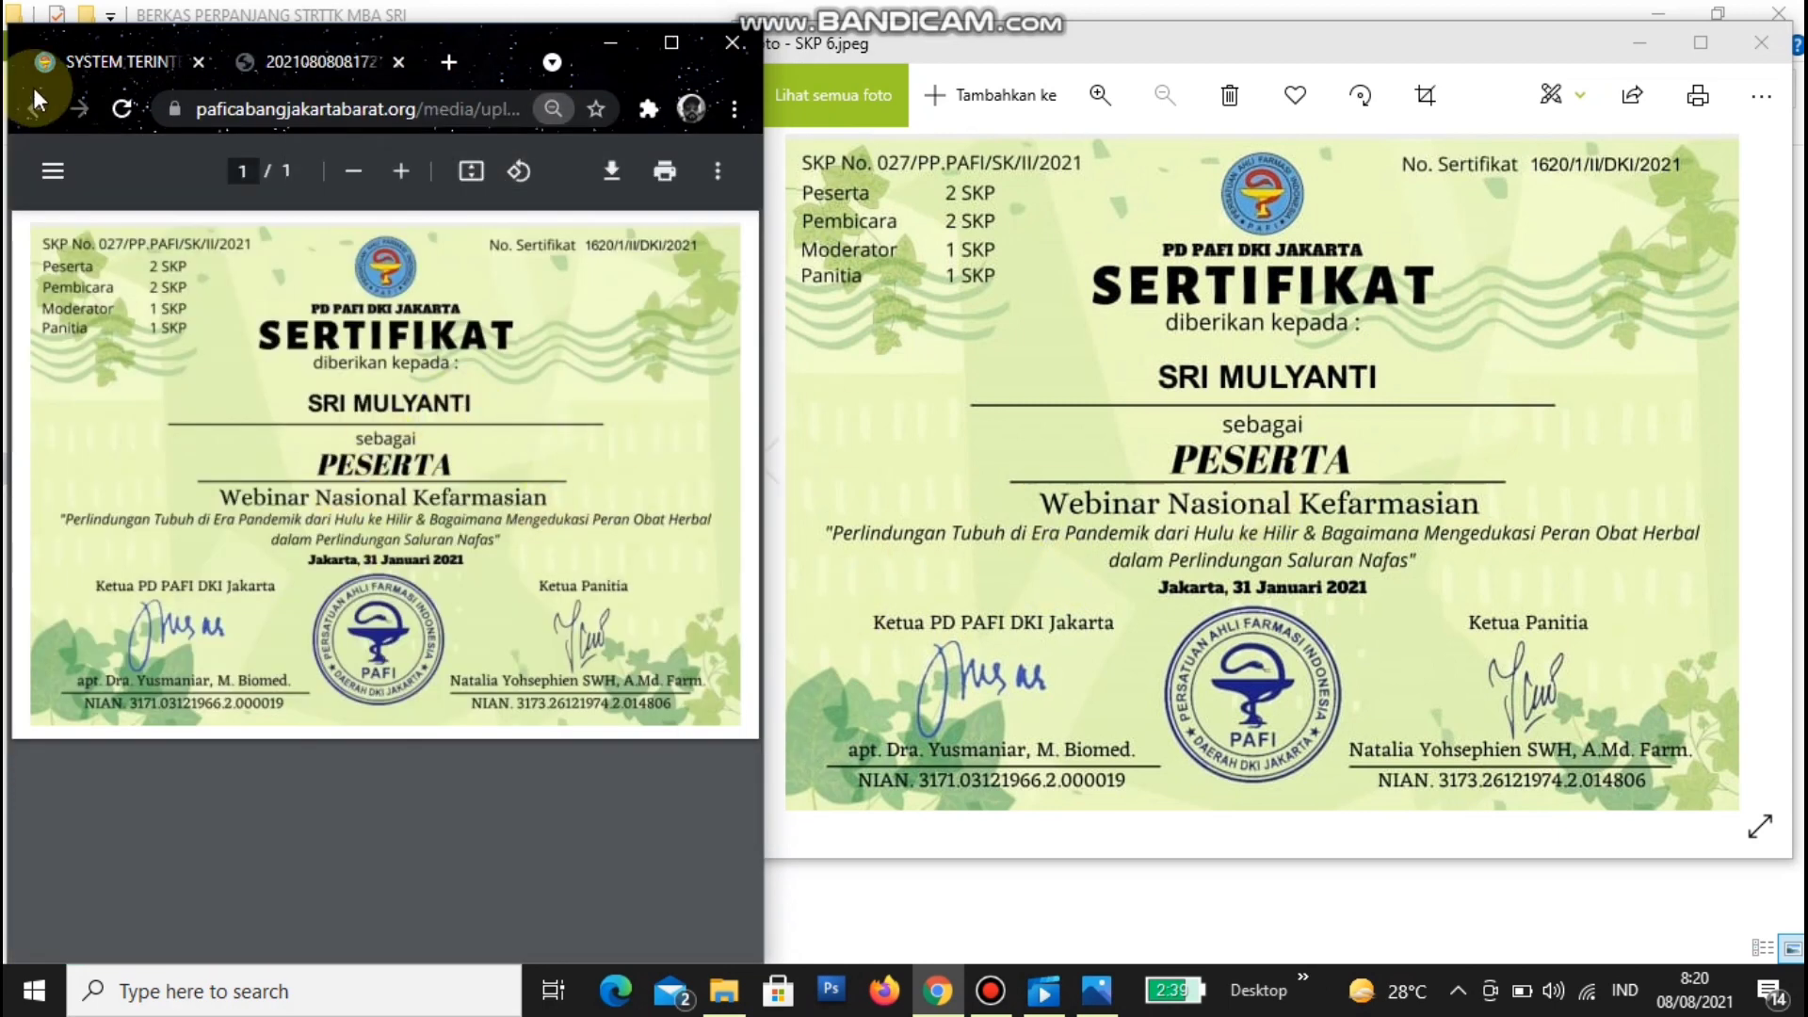
left_click(104, 61)
left_click(407, 68)
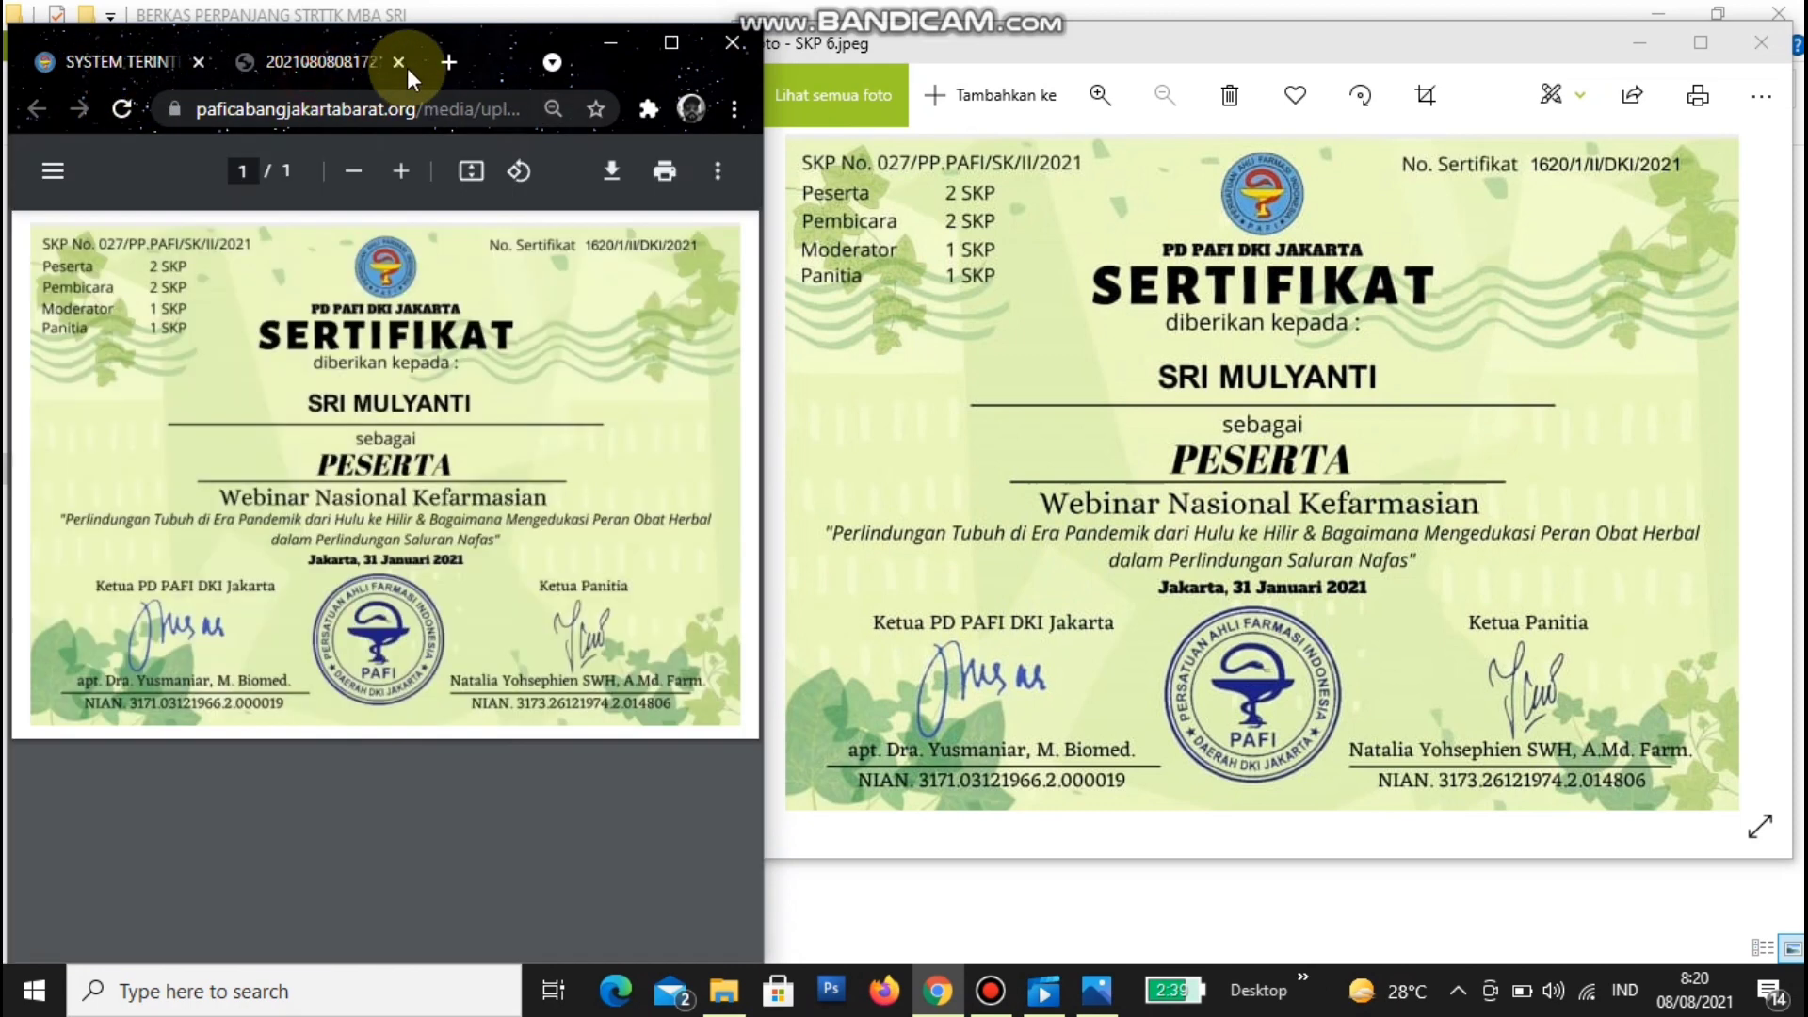
left_click(404, 64)
left_click(249, 716)
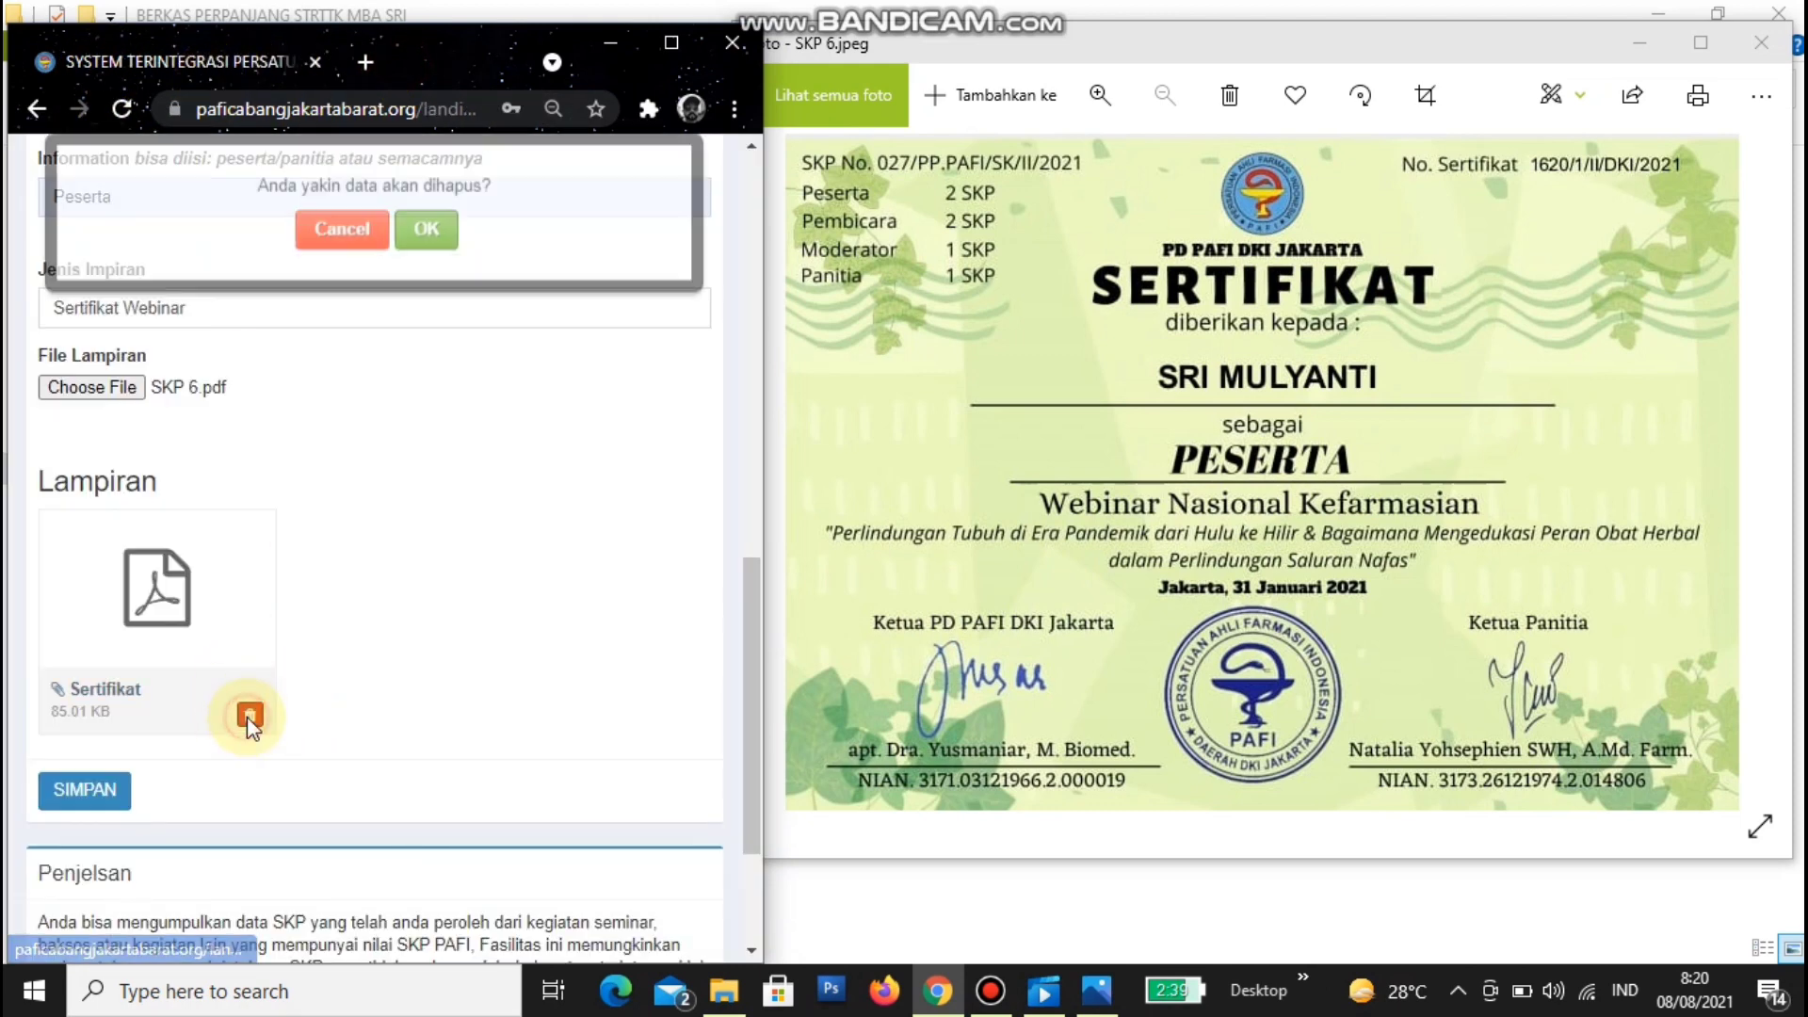
left_click(426, 288)
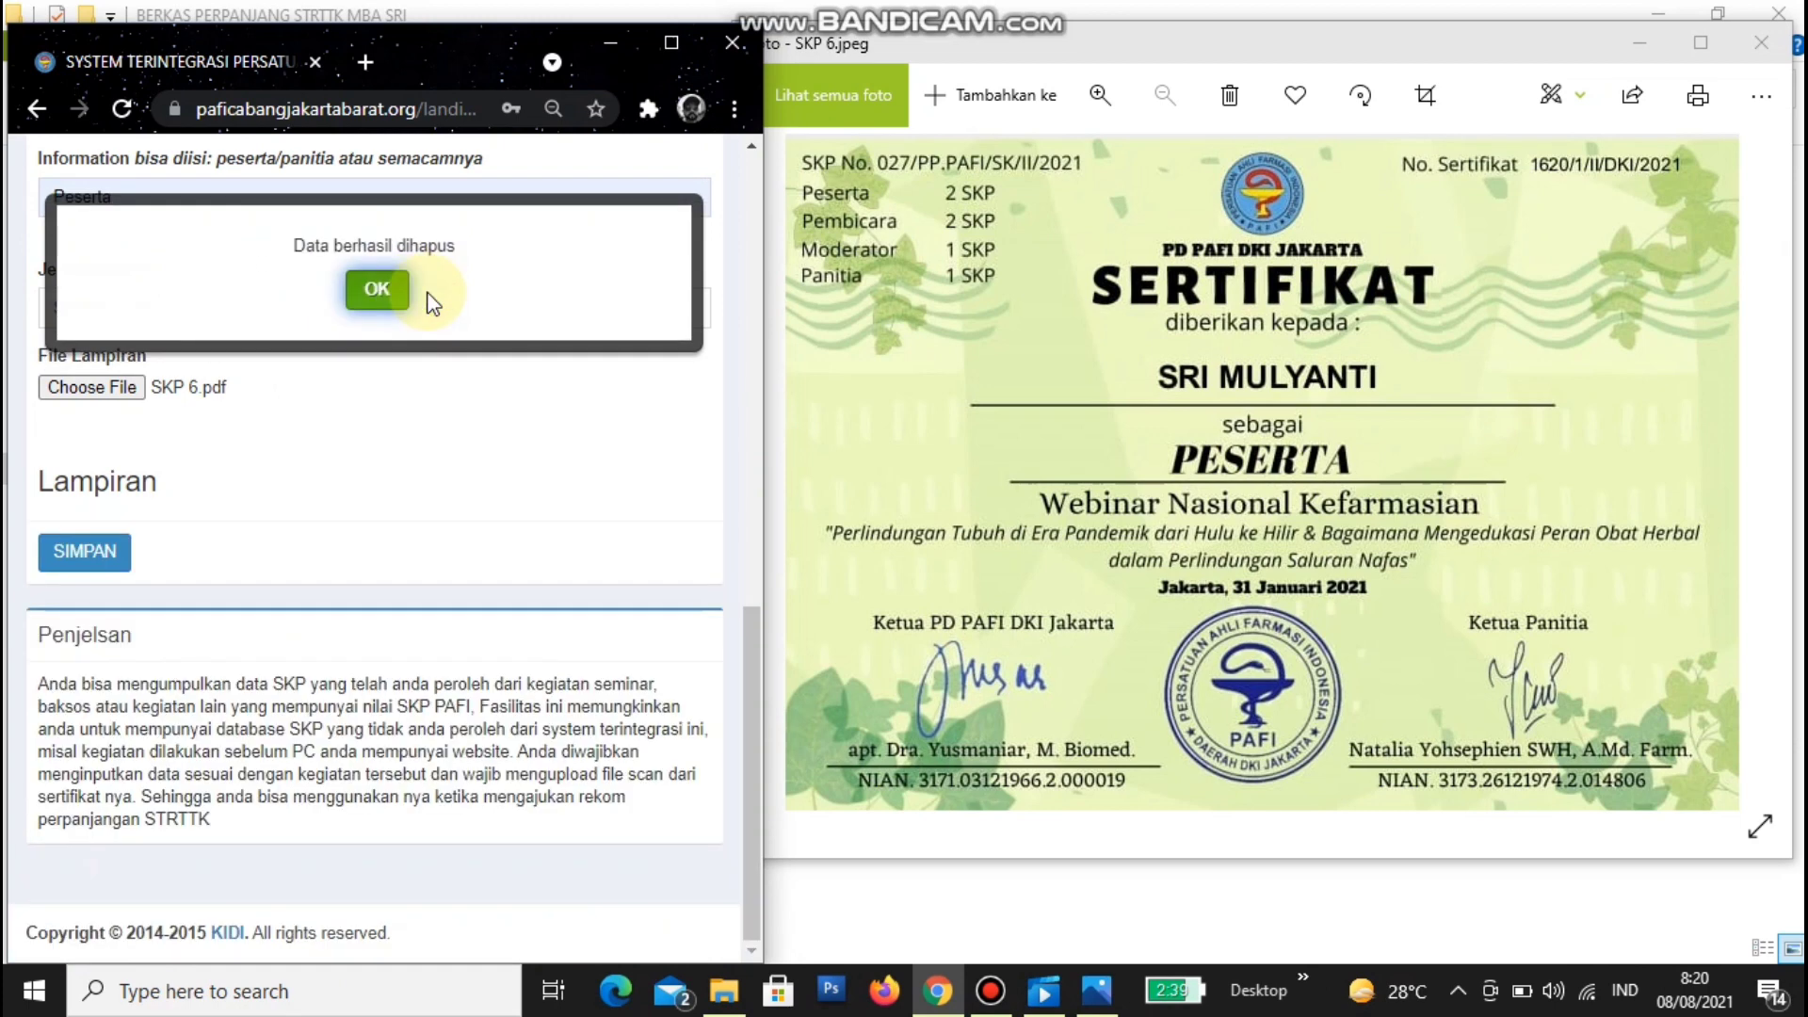
left_click(380, 290)
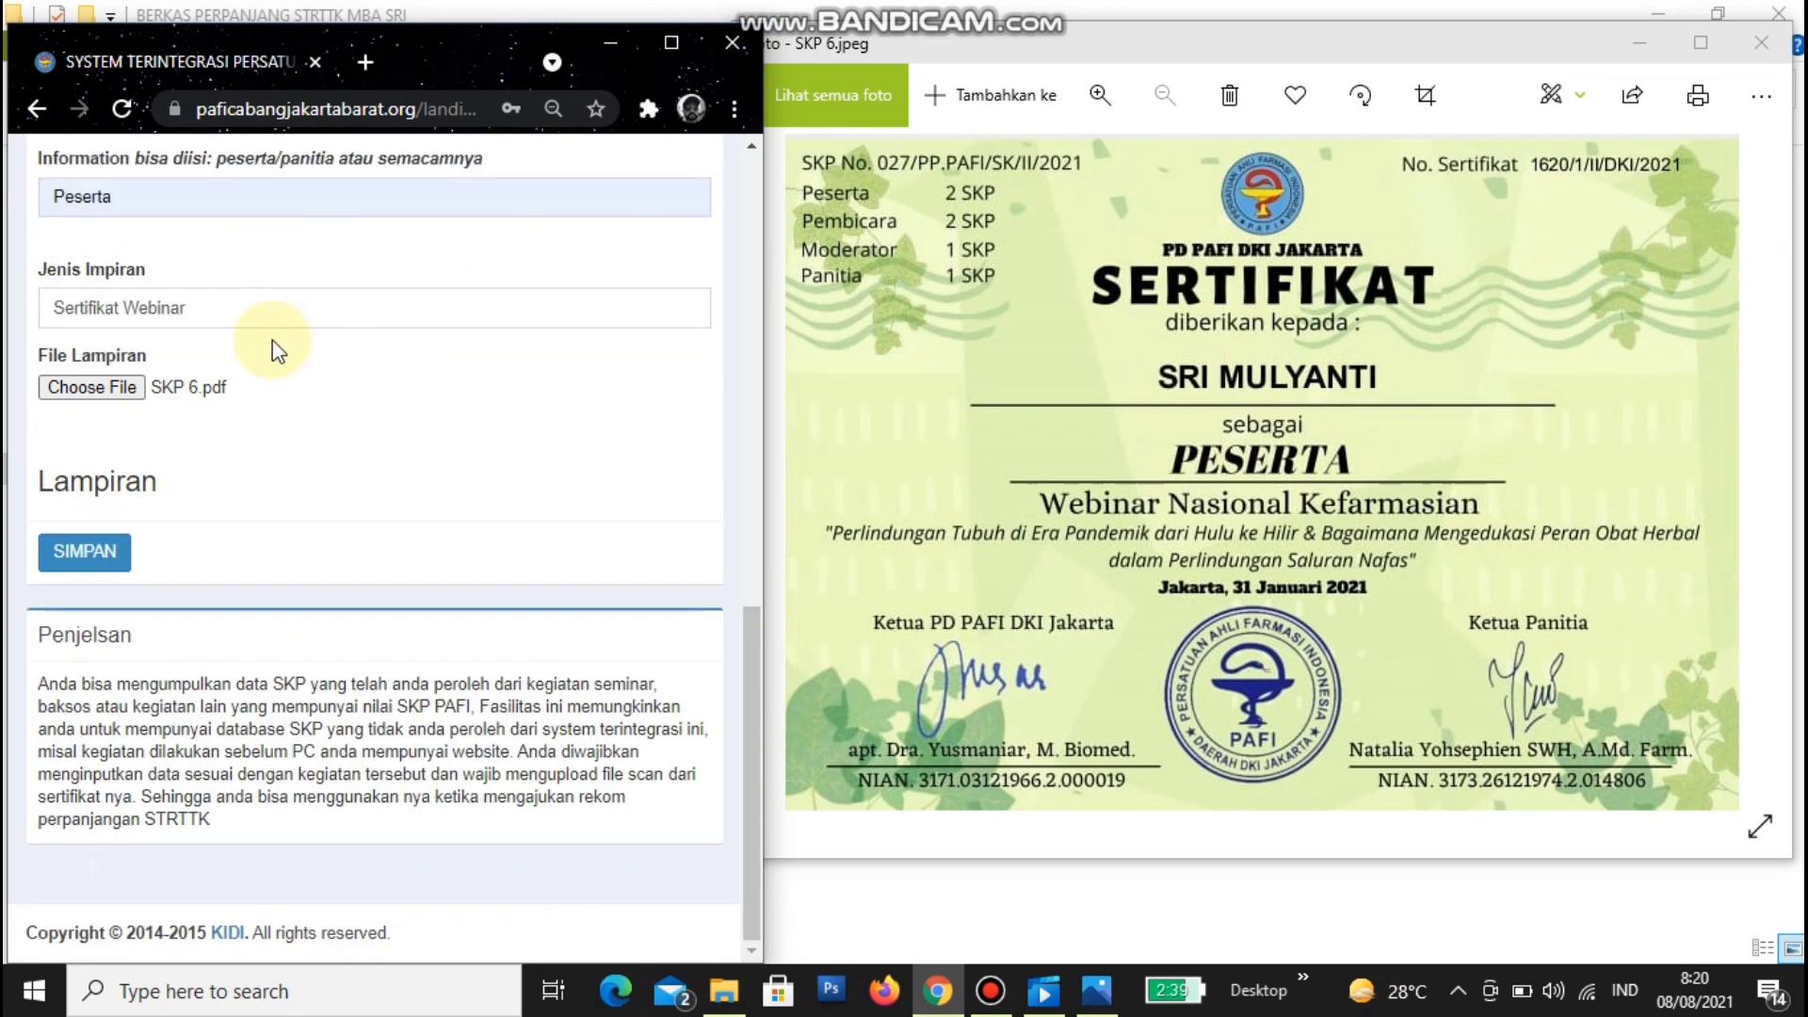
- Choose SKP 7.pdf as the new certificate file to attach
left_click(110, 386)
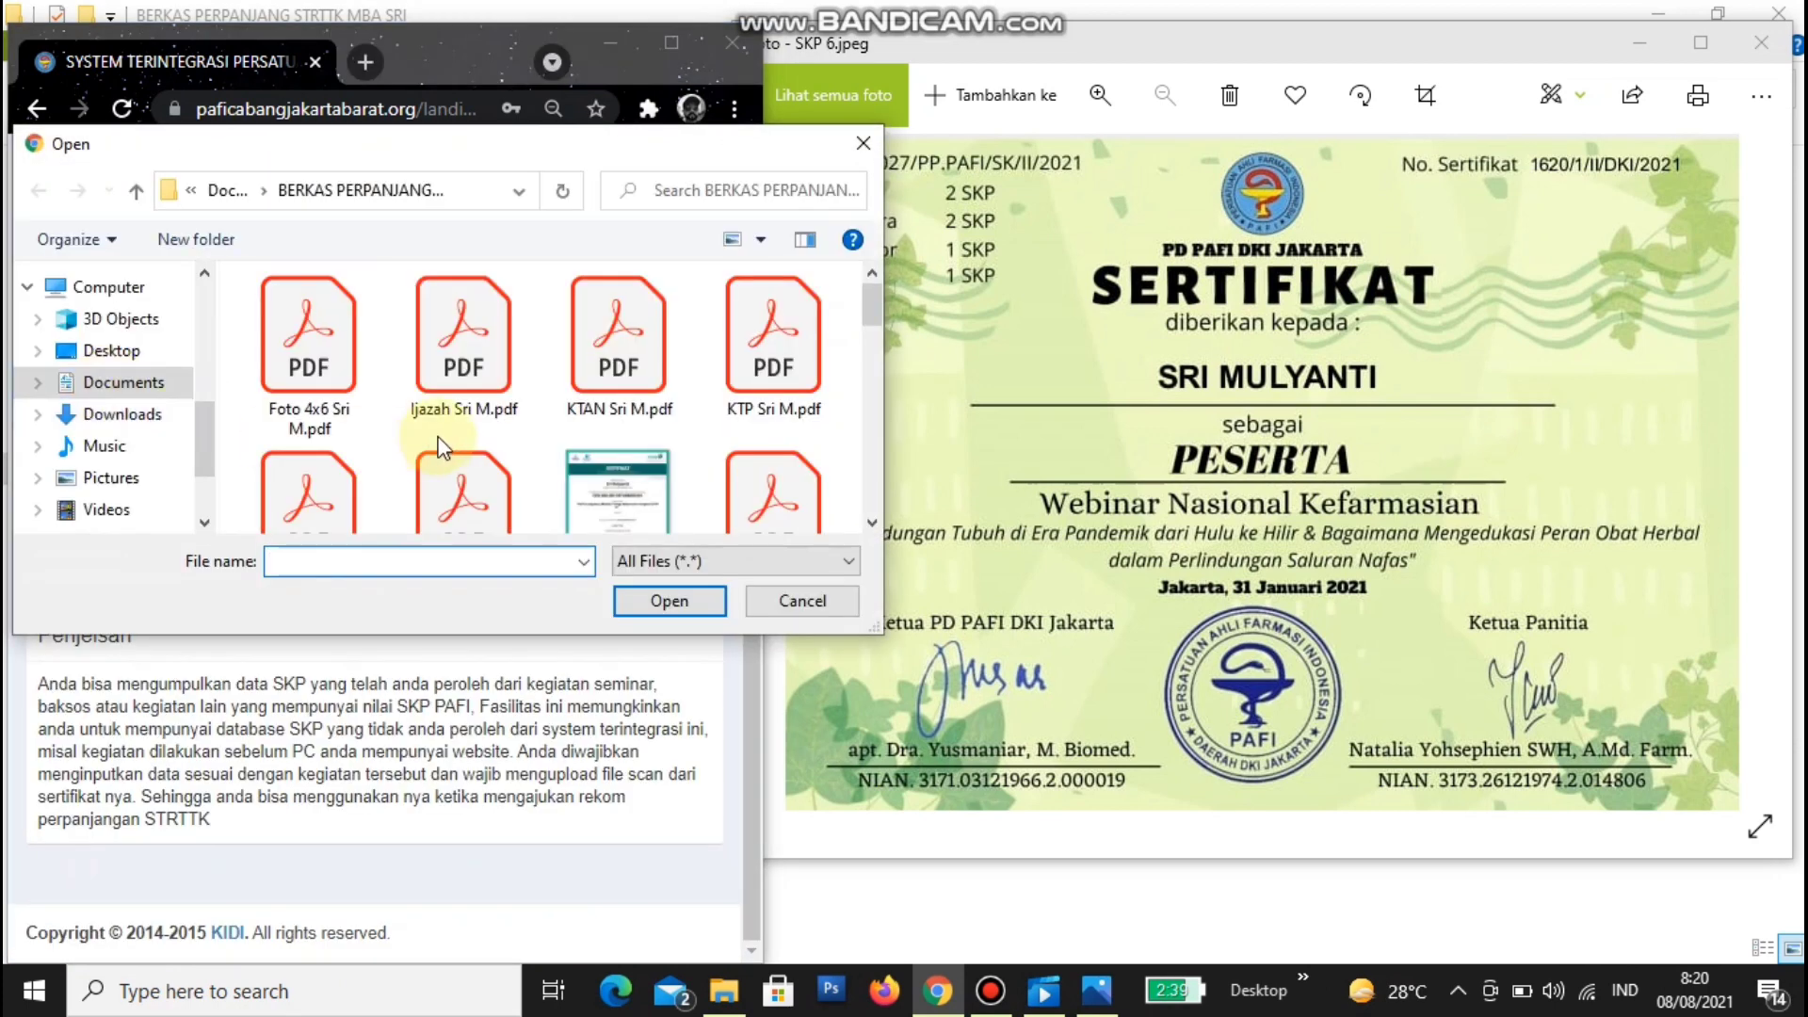
left_click(873, 520)
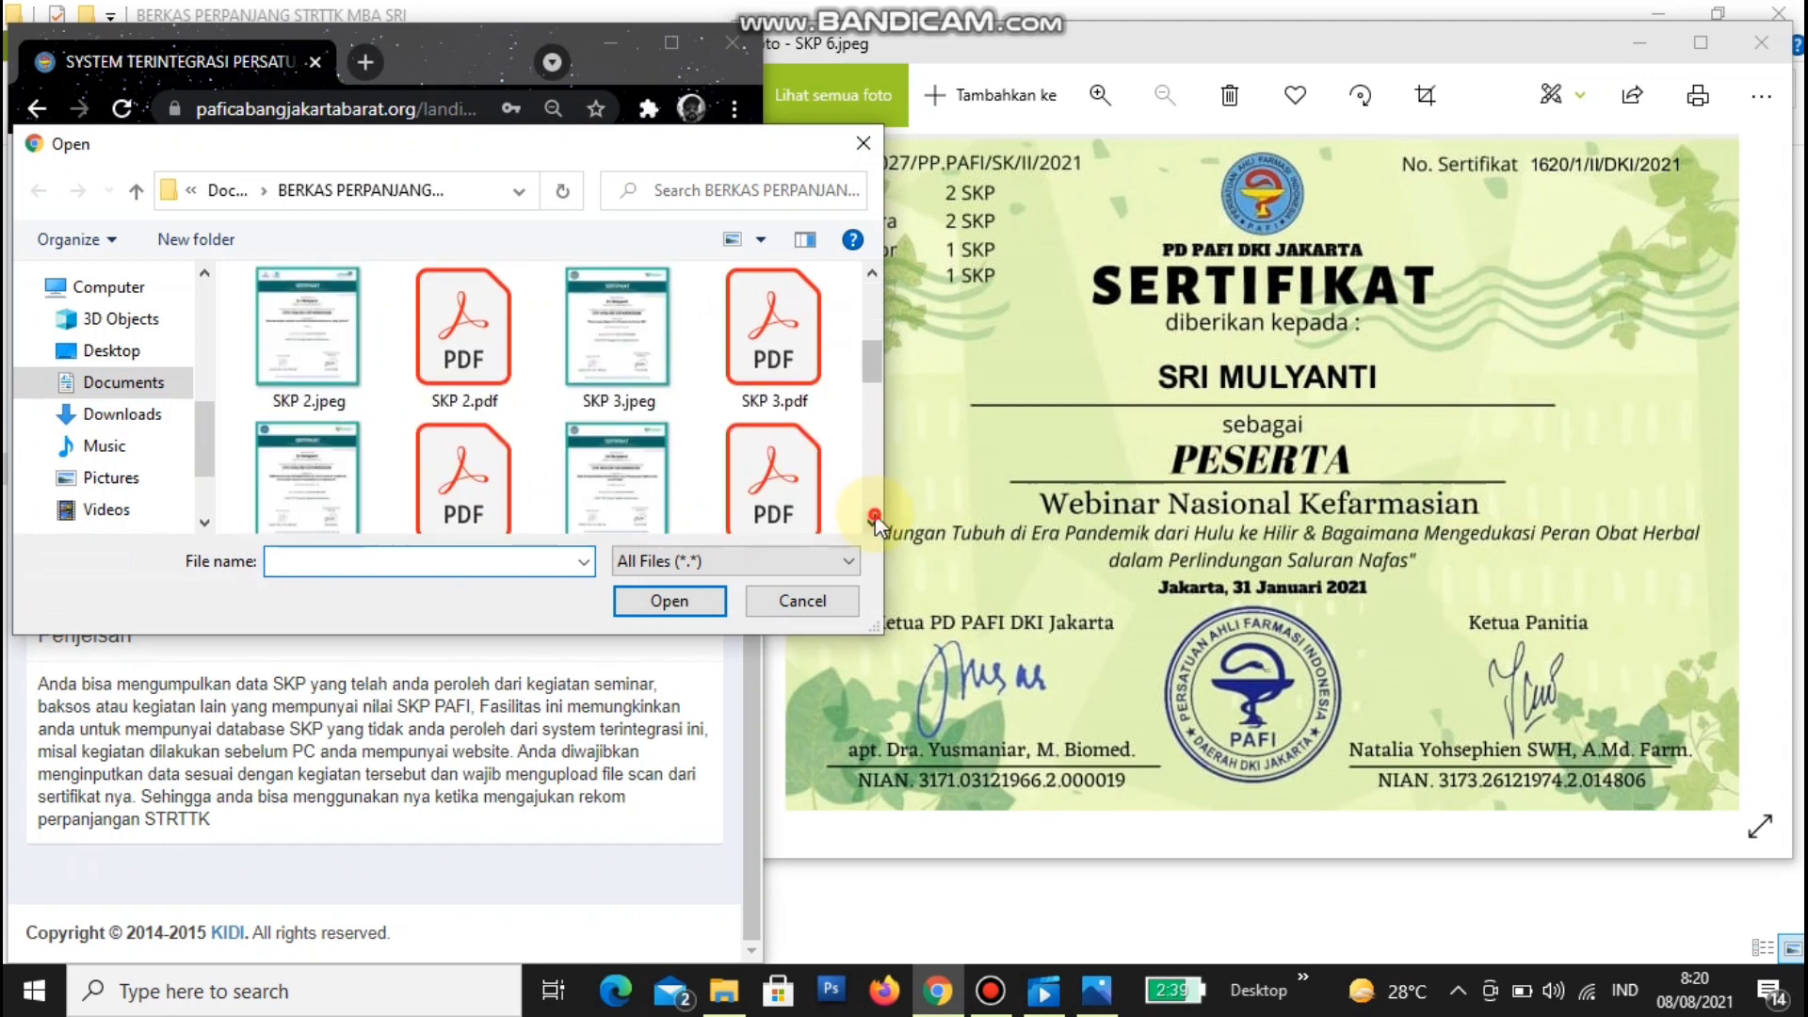
left_click(874, 518)
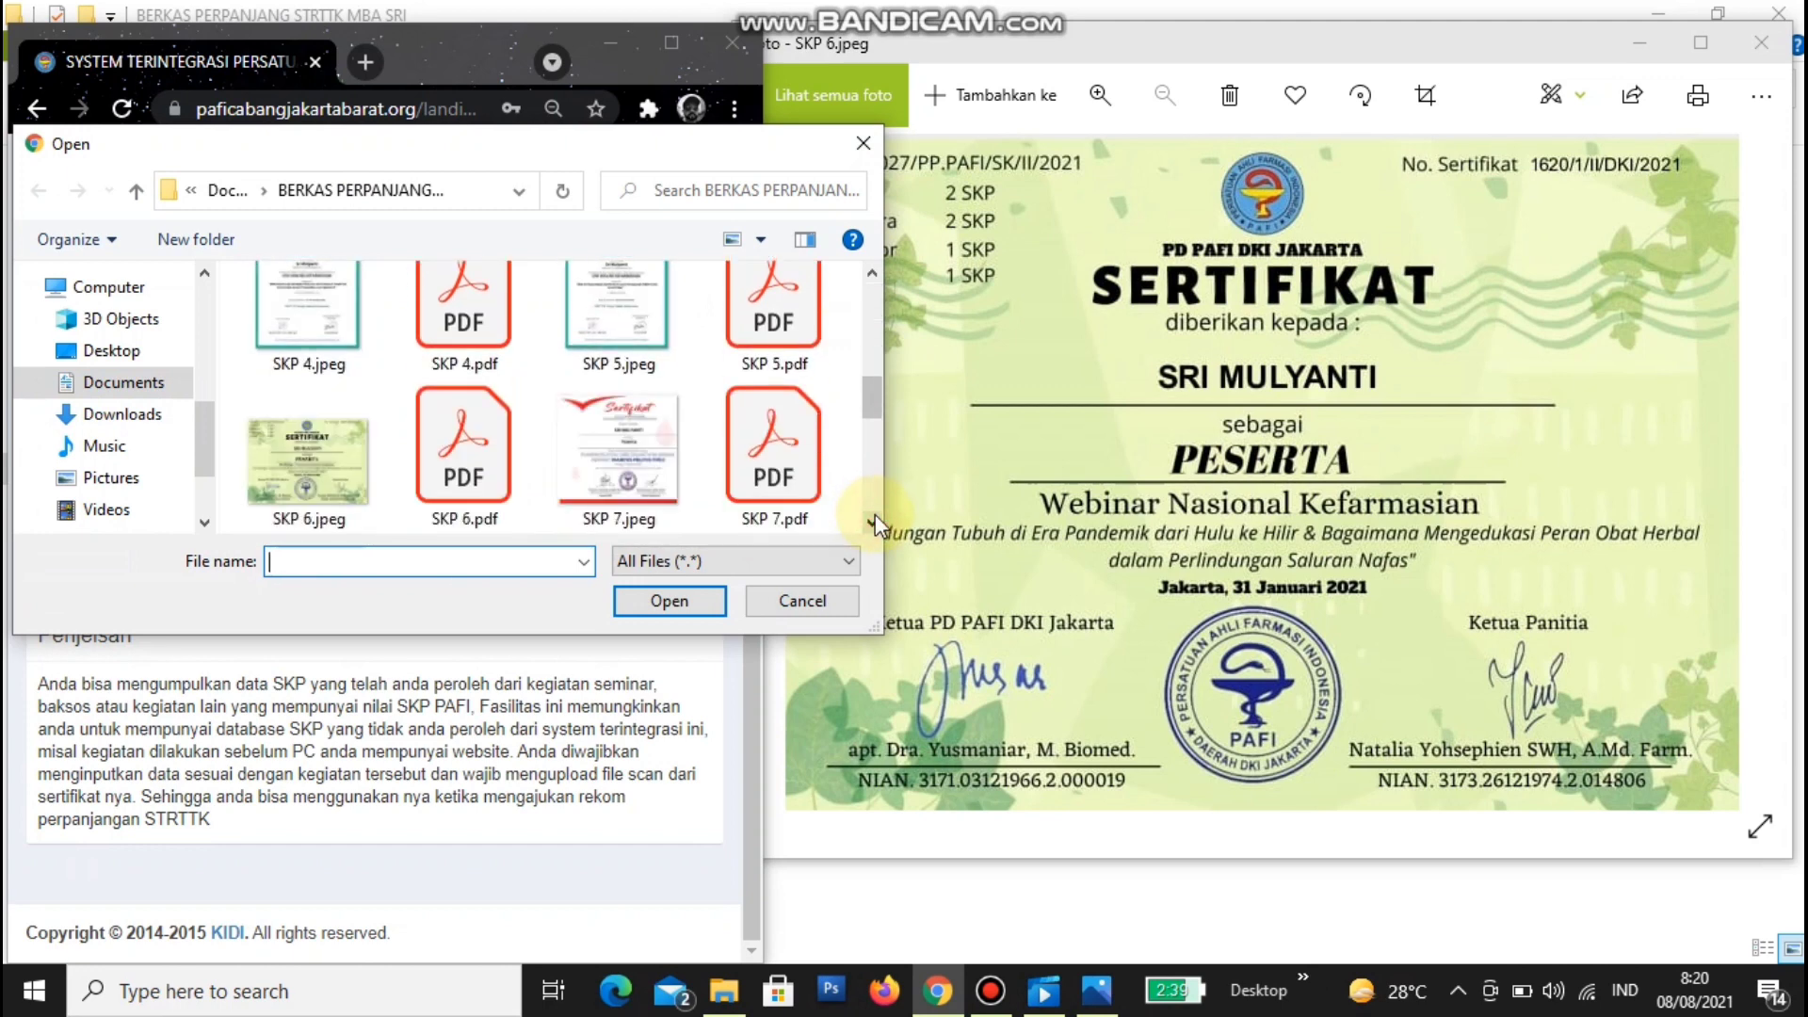
left_click(774, 471)
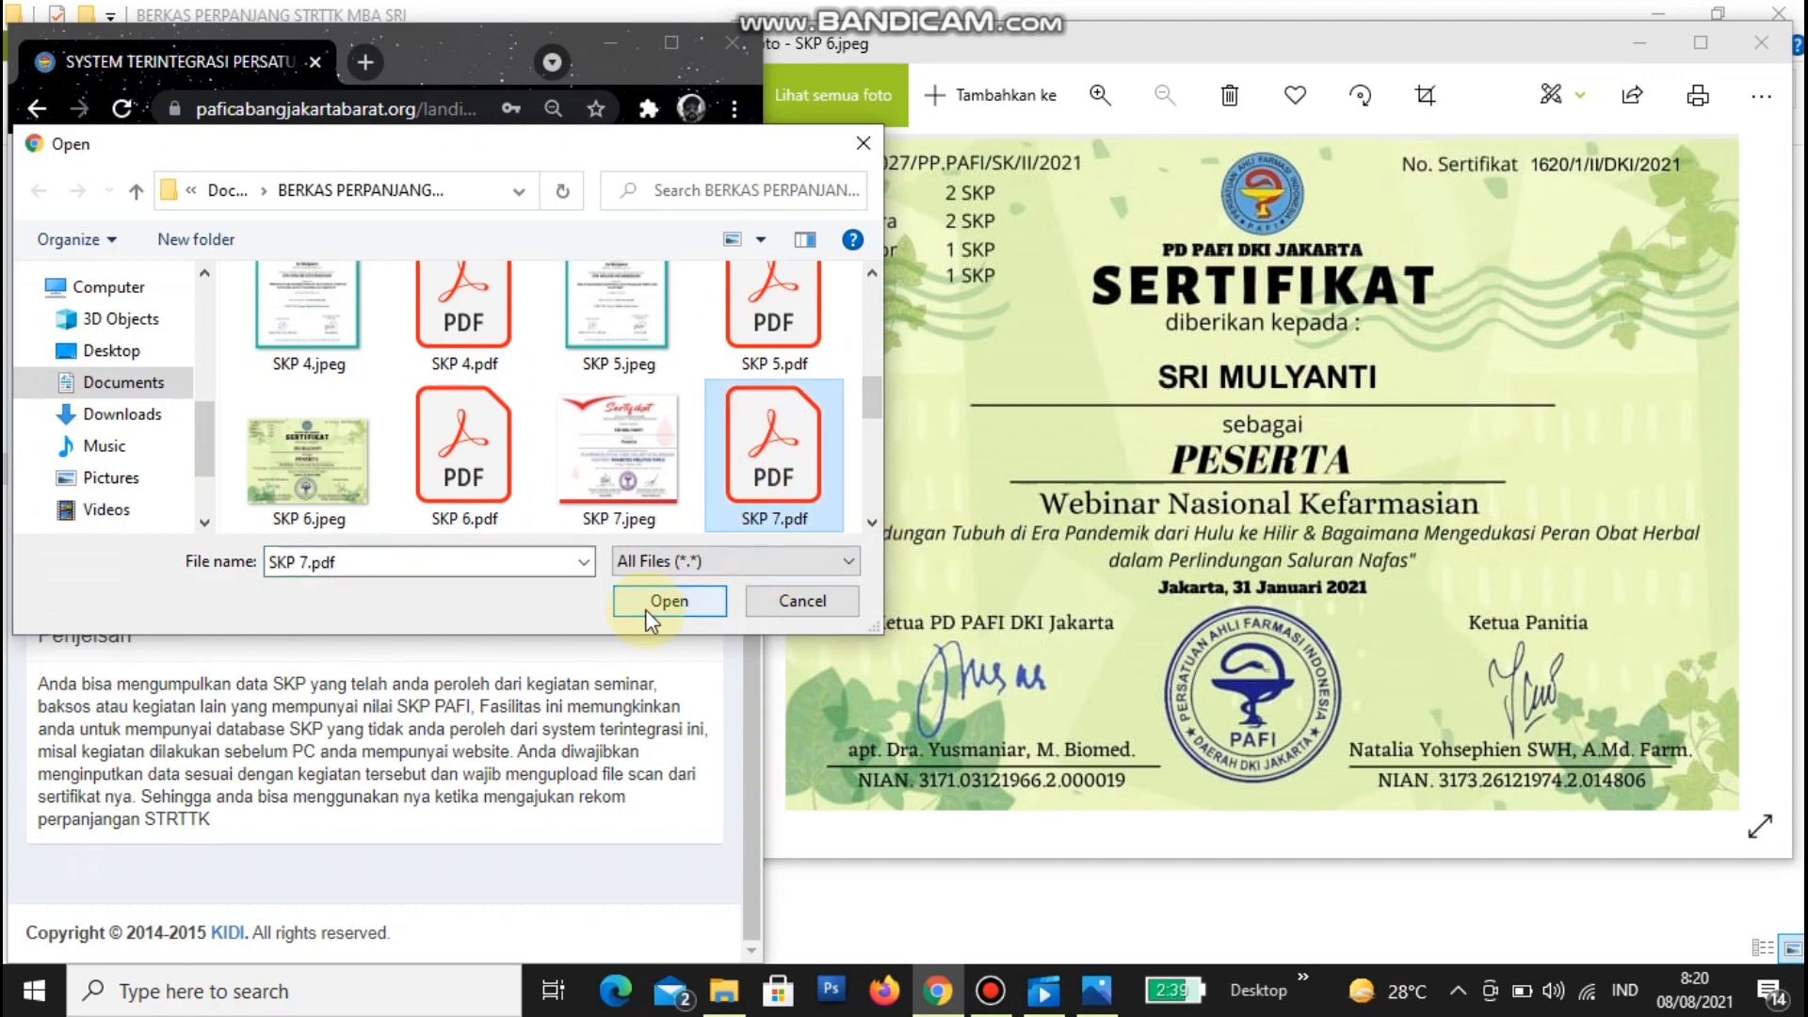
left_click(667, 601)
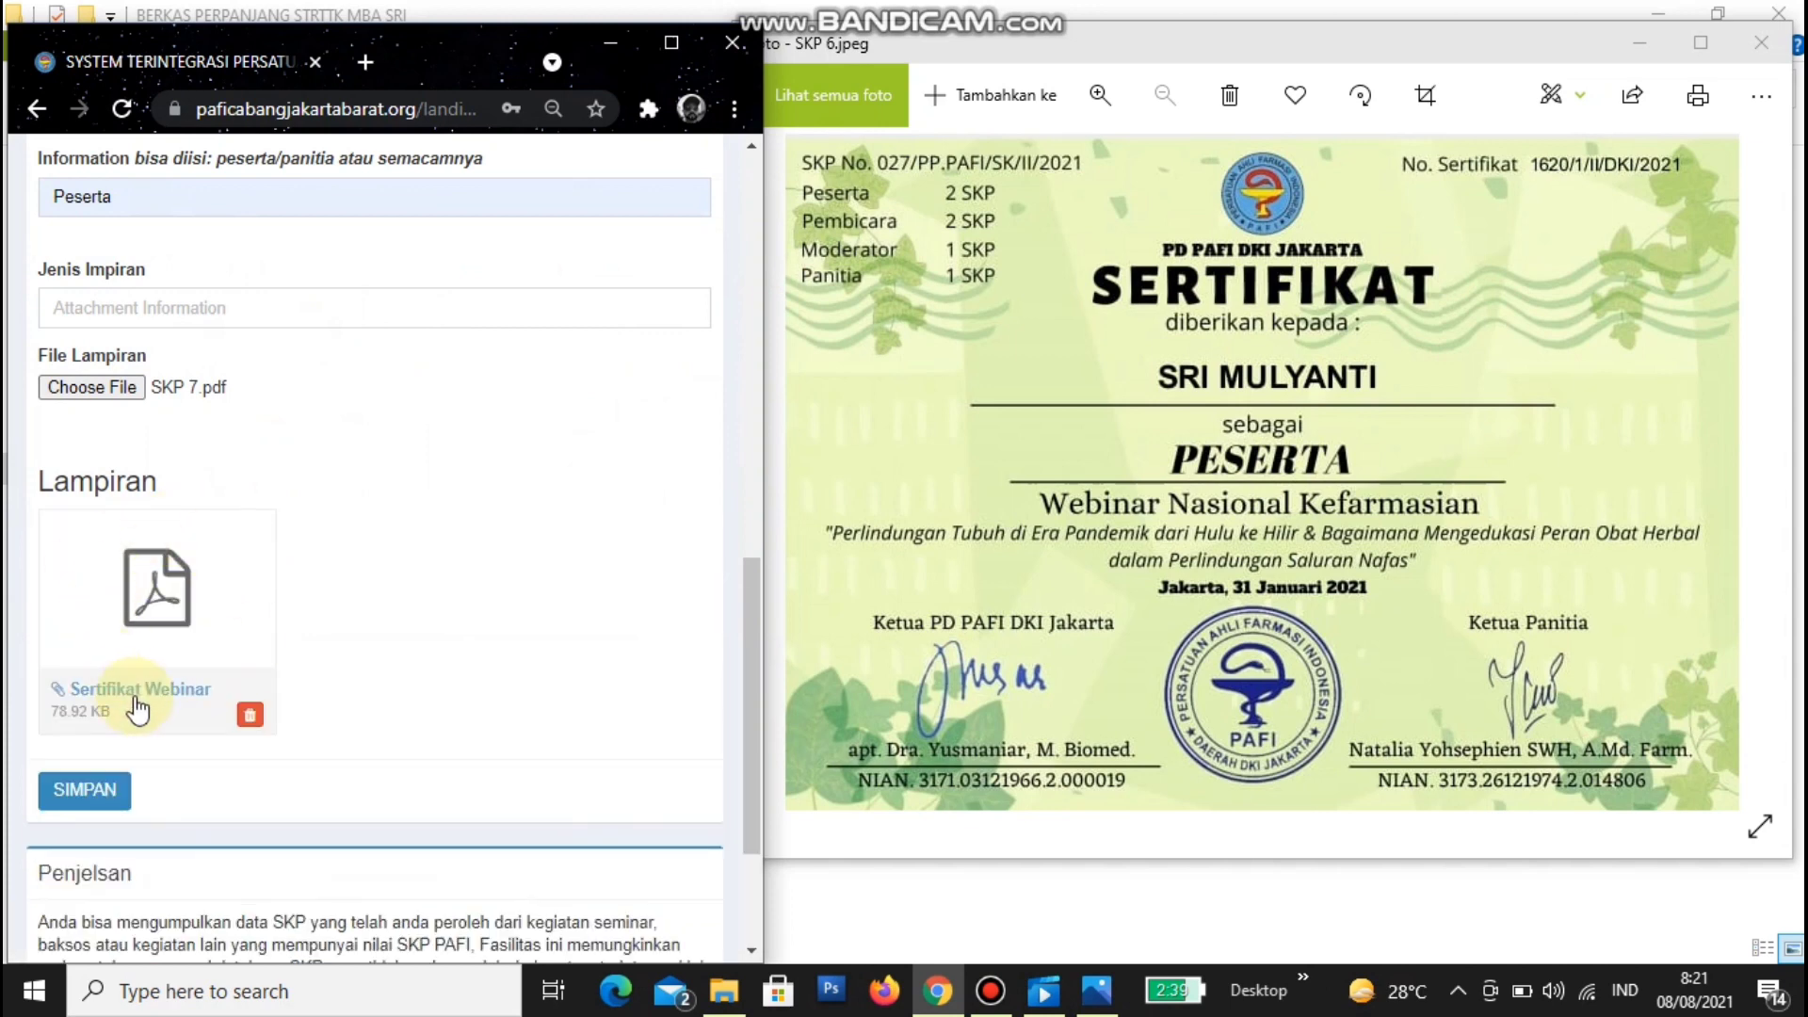
left_click(137, 699)
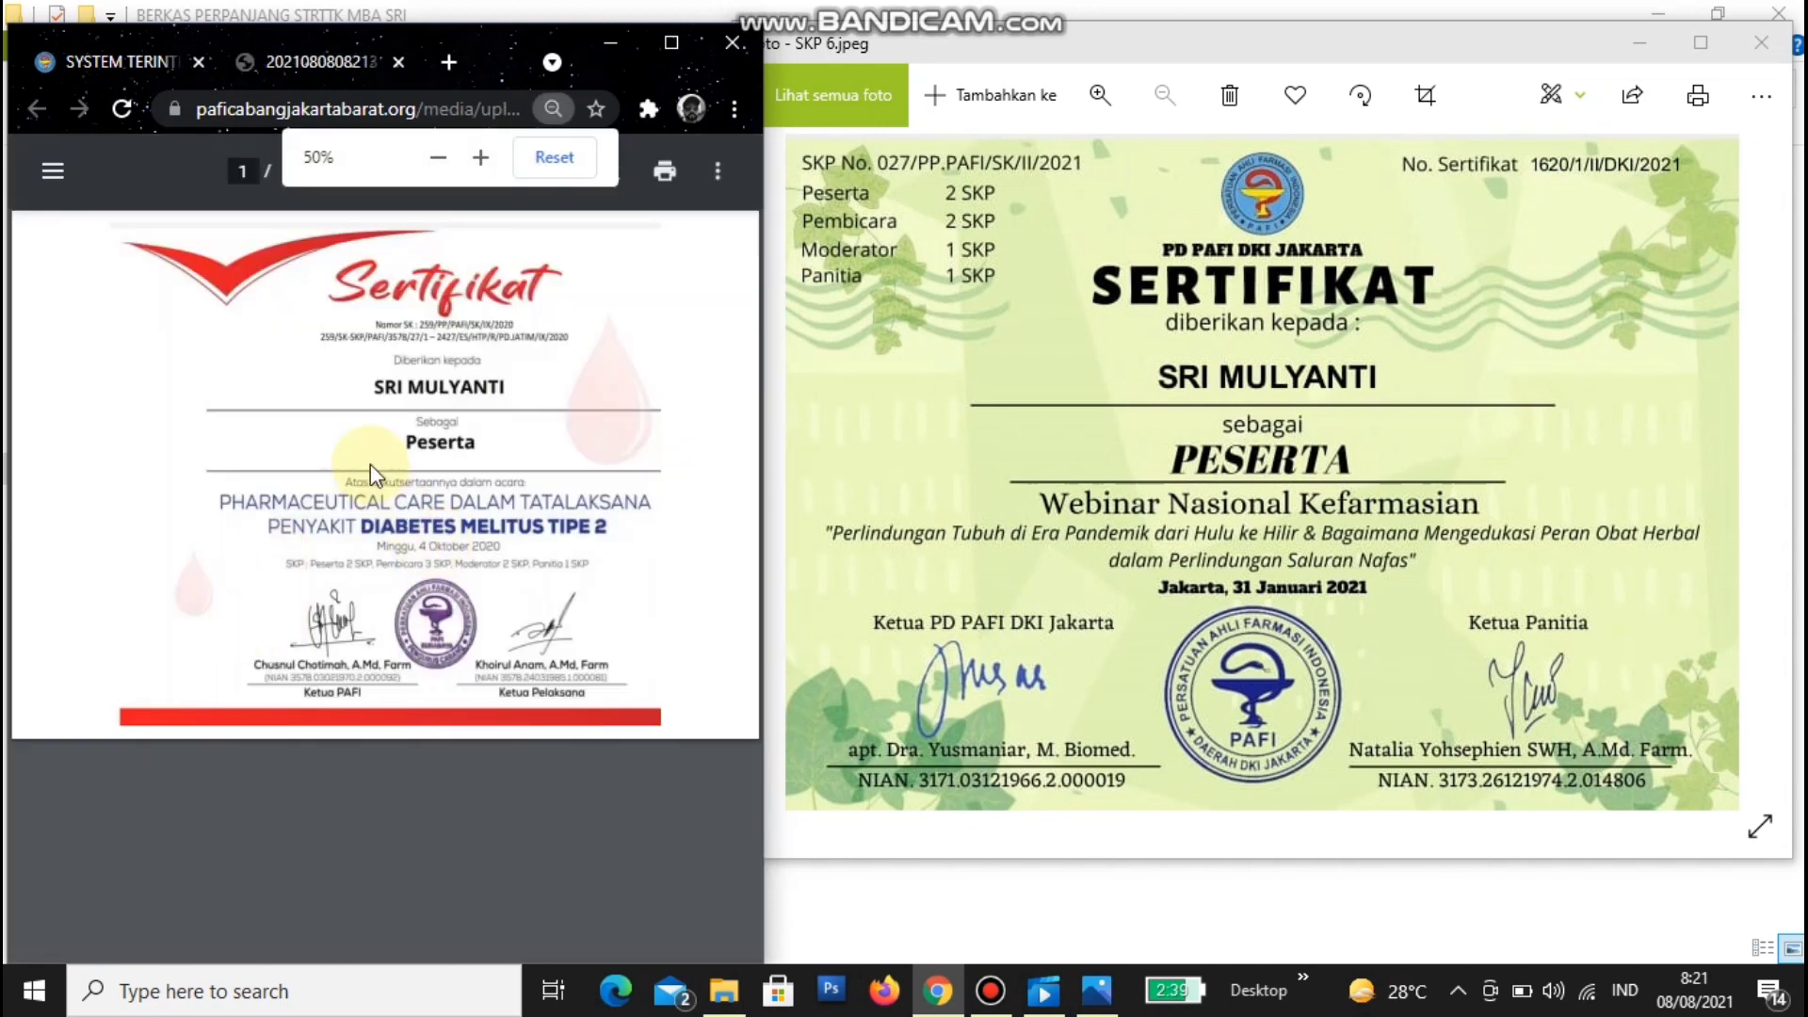
left_click(399, 61)
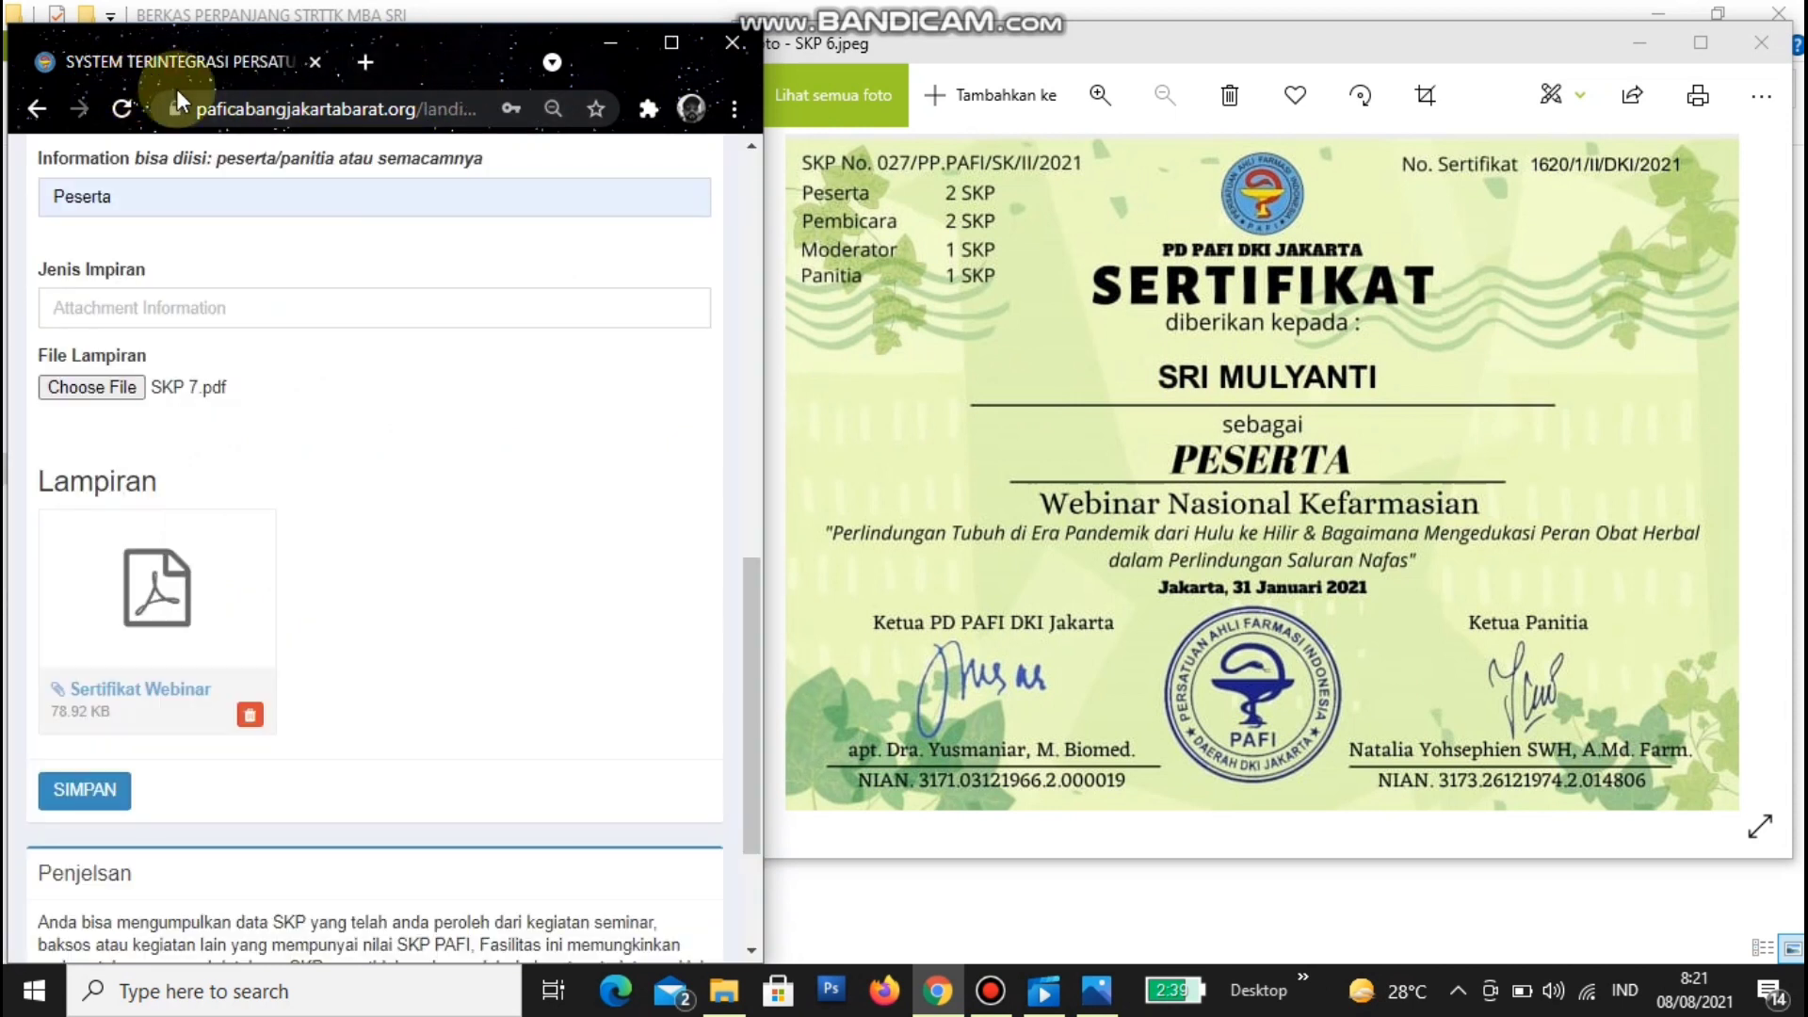
left_click(248, 718)
- Confirm deleting the SKP 7 attachment and choose SKP 6.pdf as the replacement file
left_click(428, 289)
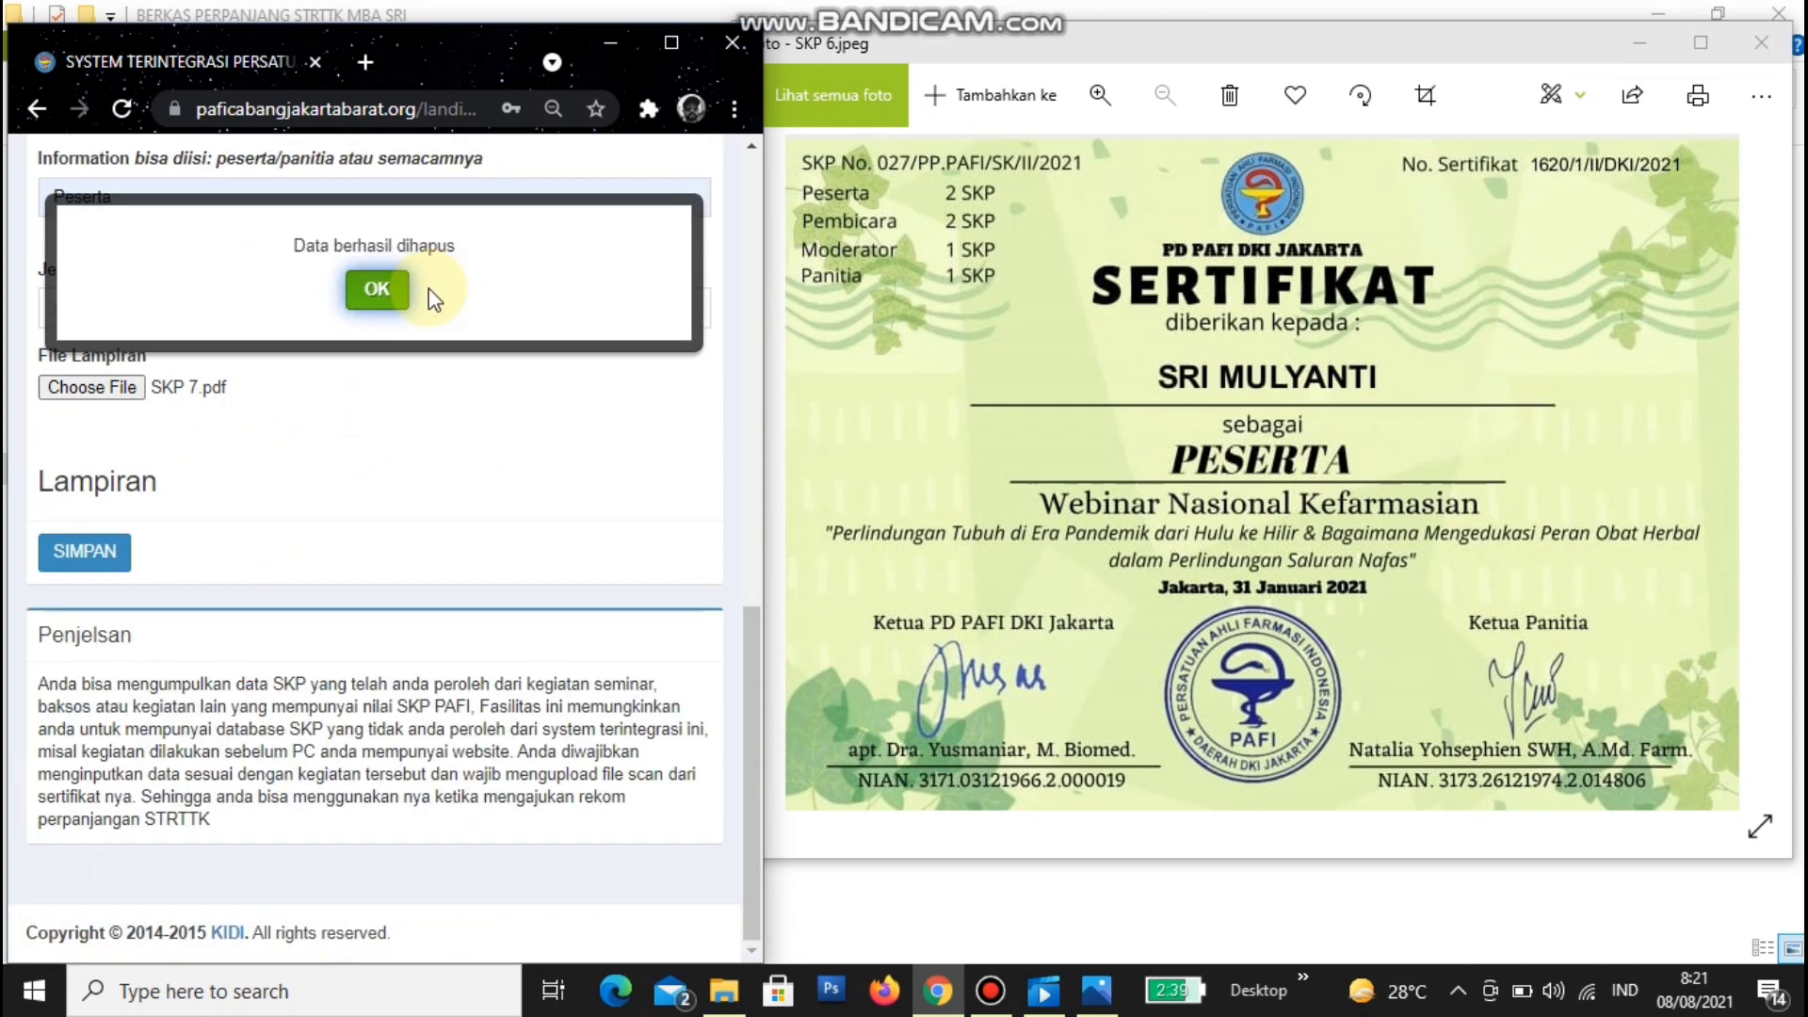
left_click(99, 388)
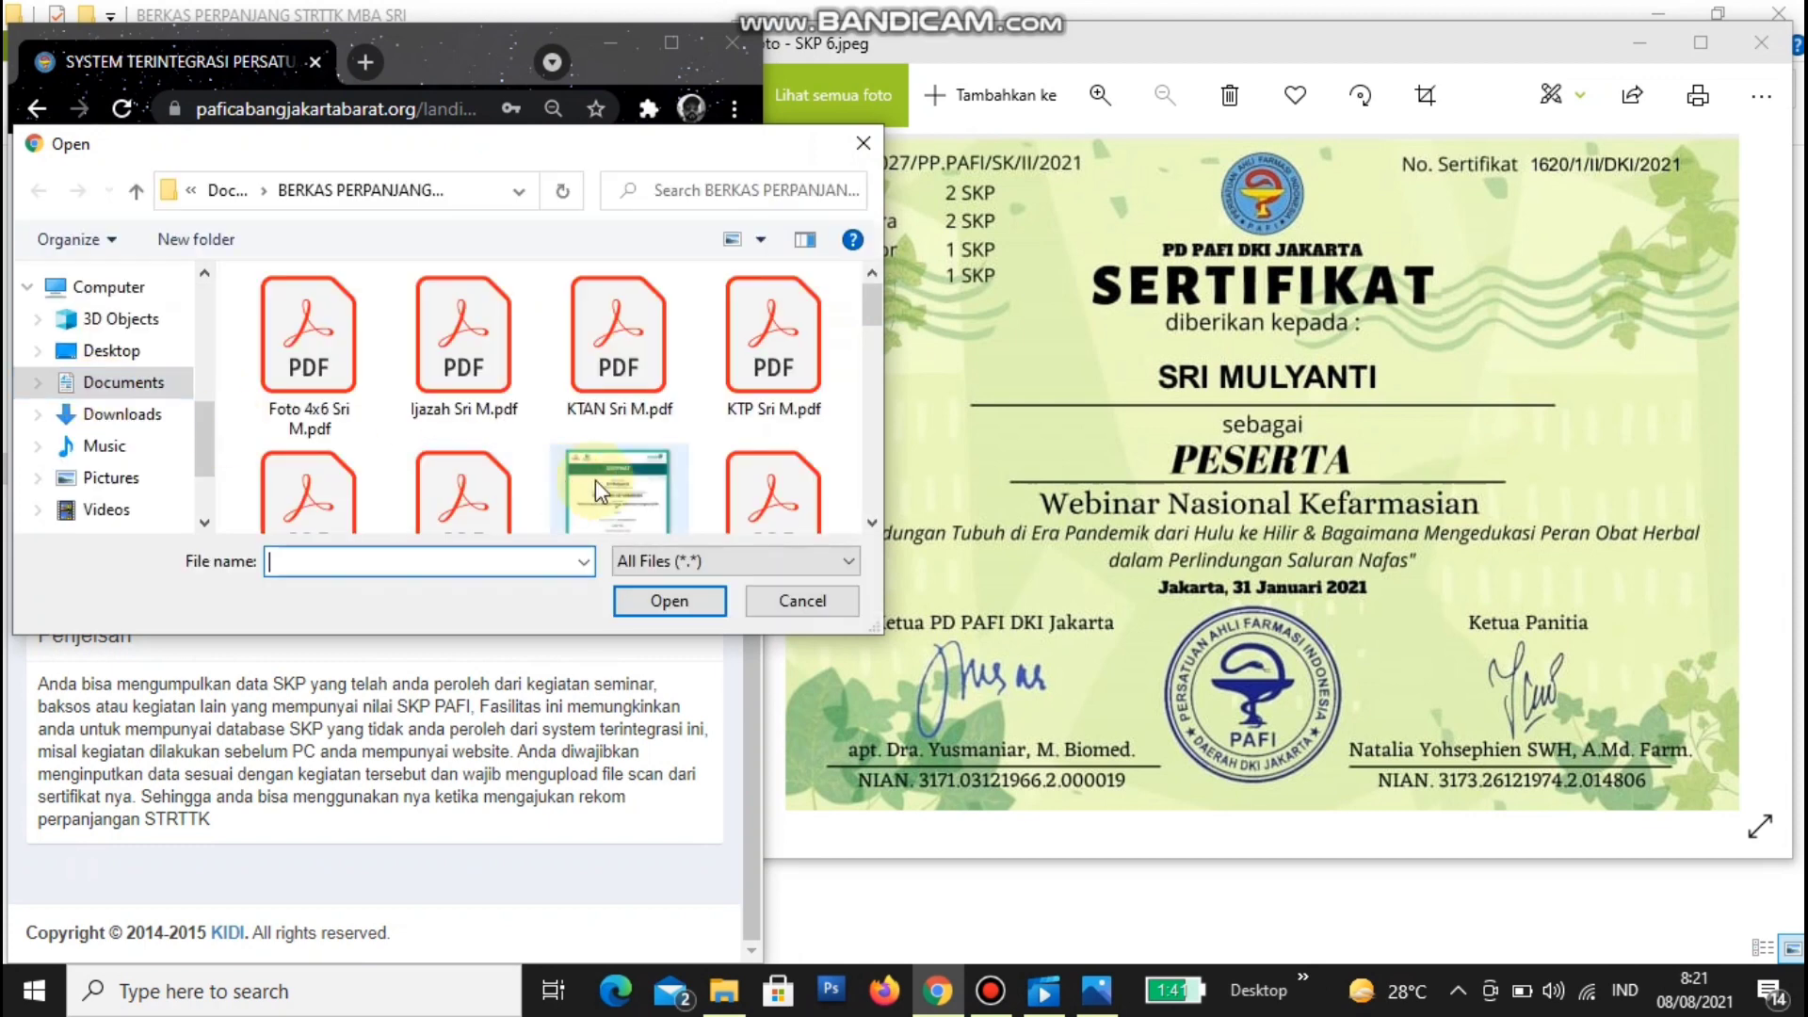
left_click(874, 518)
left_click(875, 520)
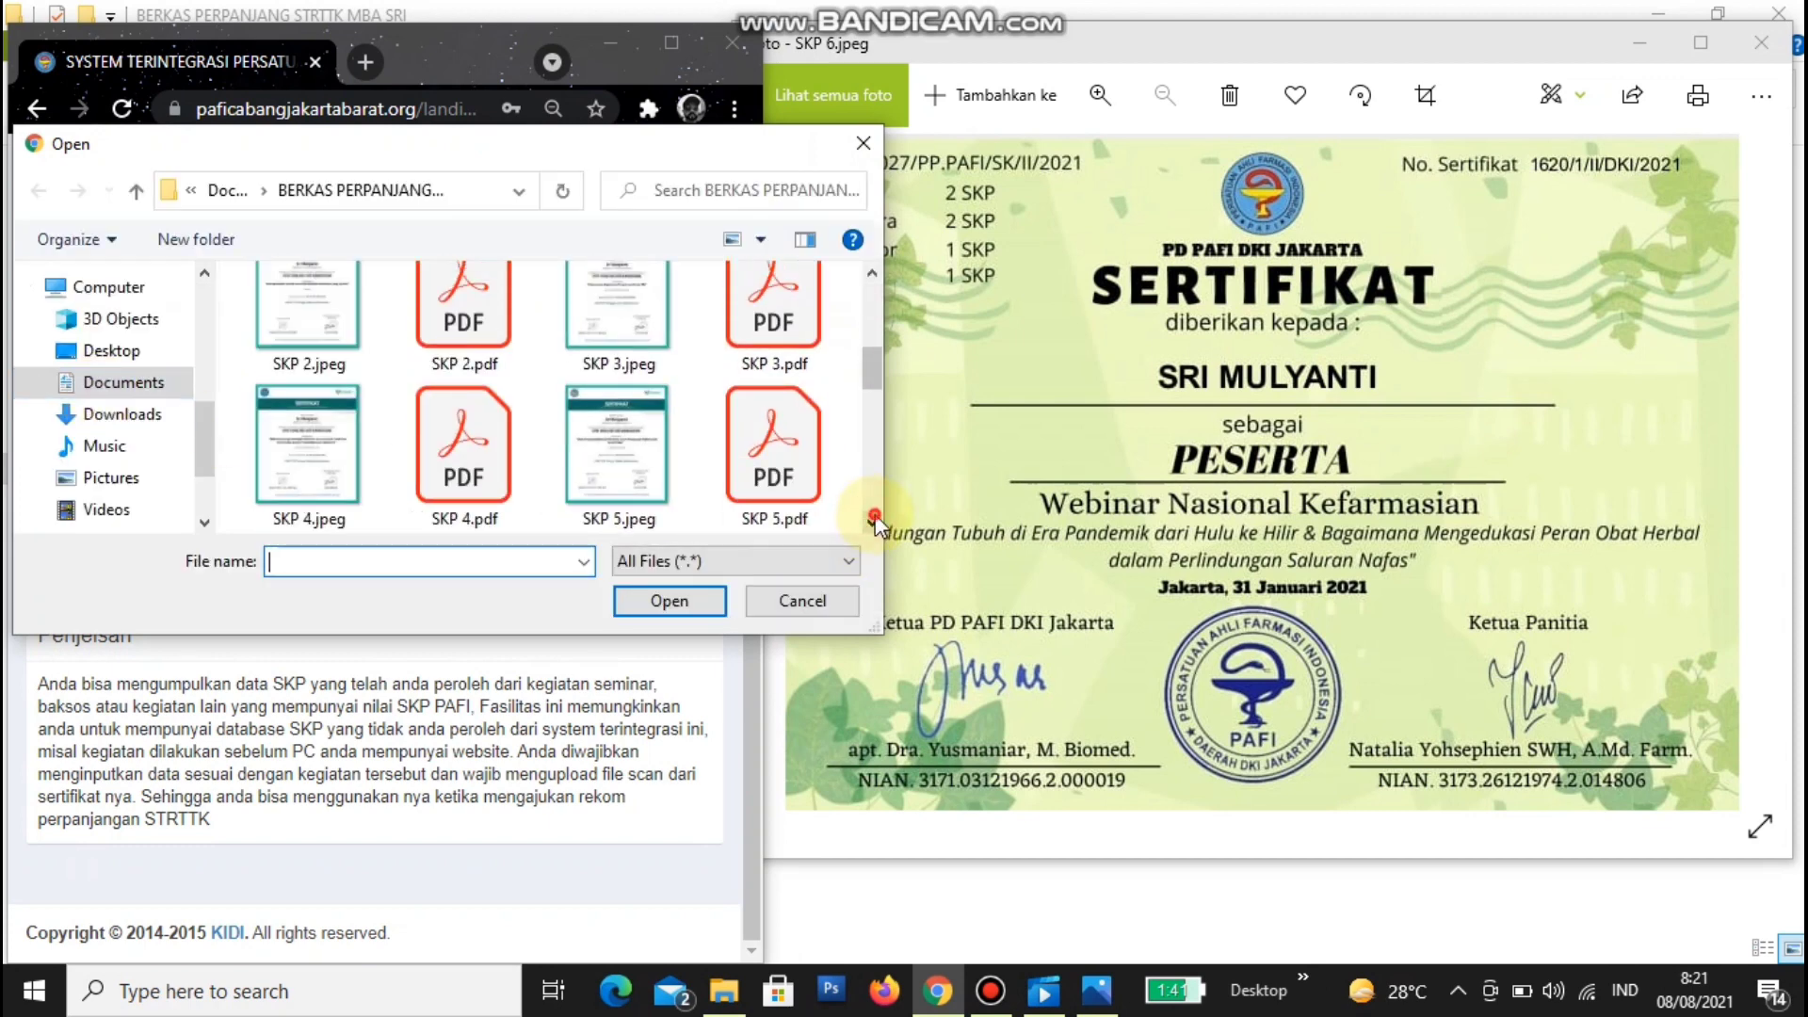
left_click(875, 520)
left_click(455, 446)
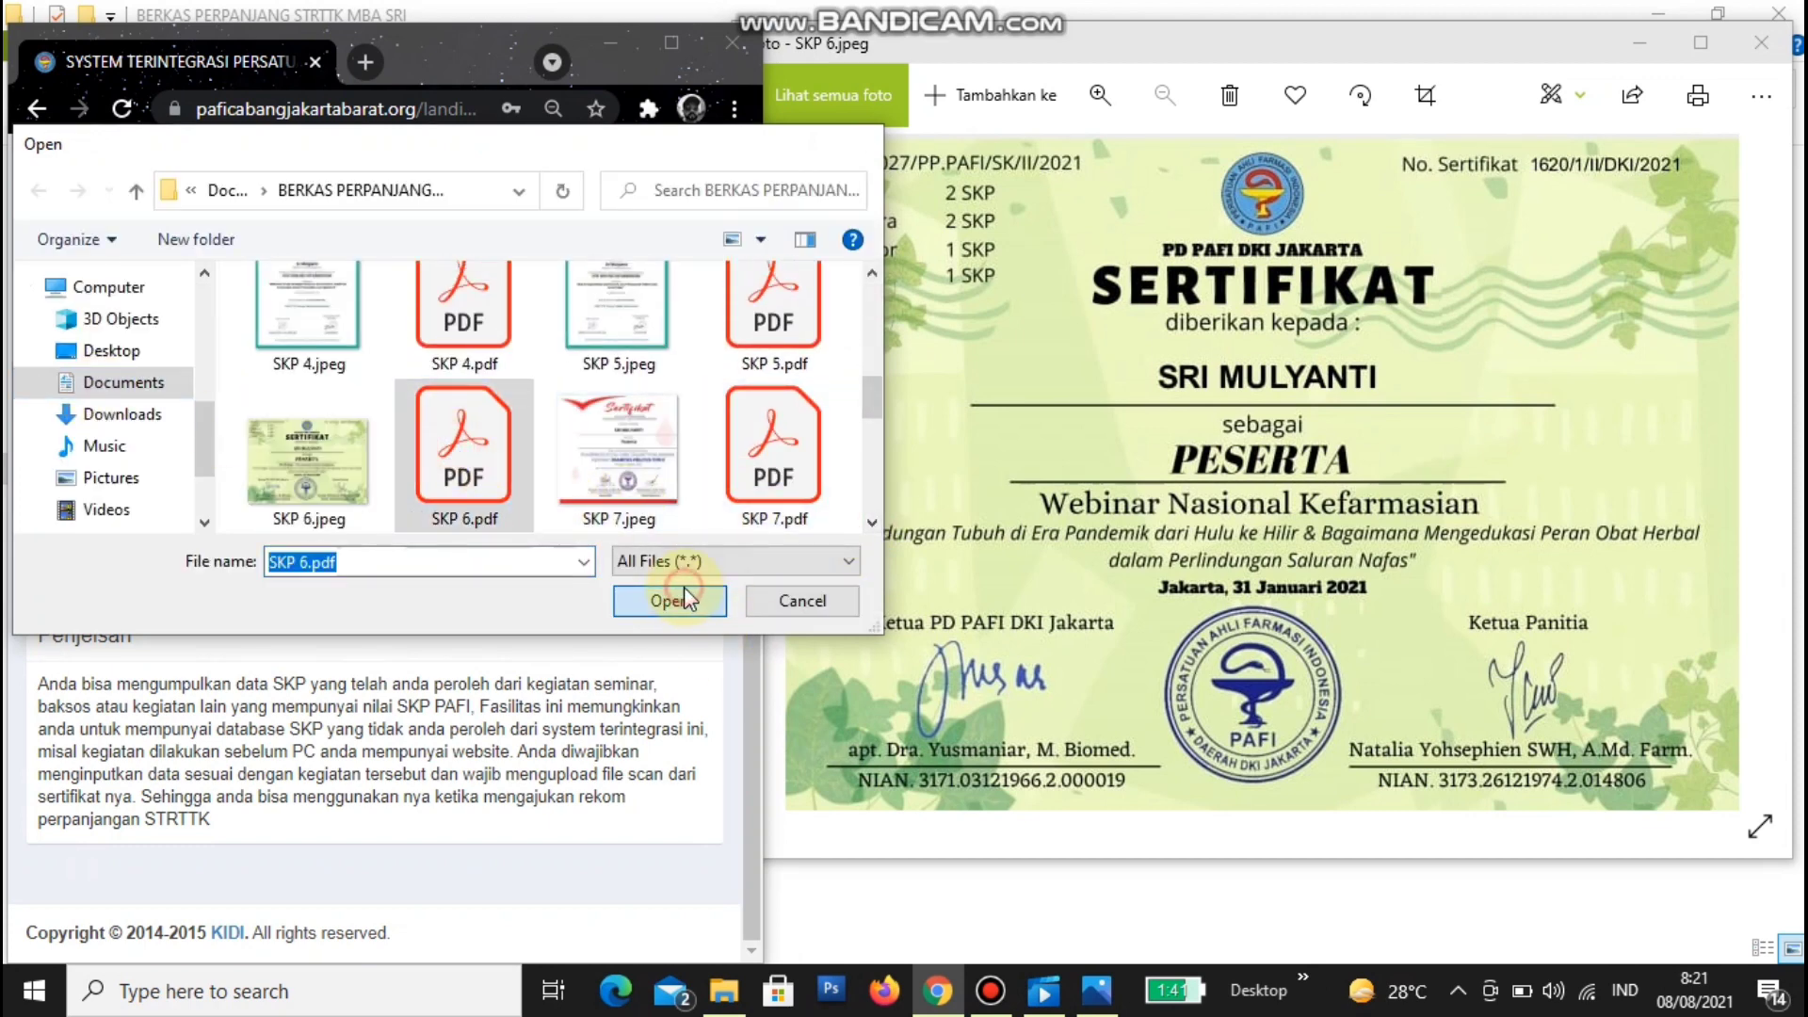
left_click(684, 599)
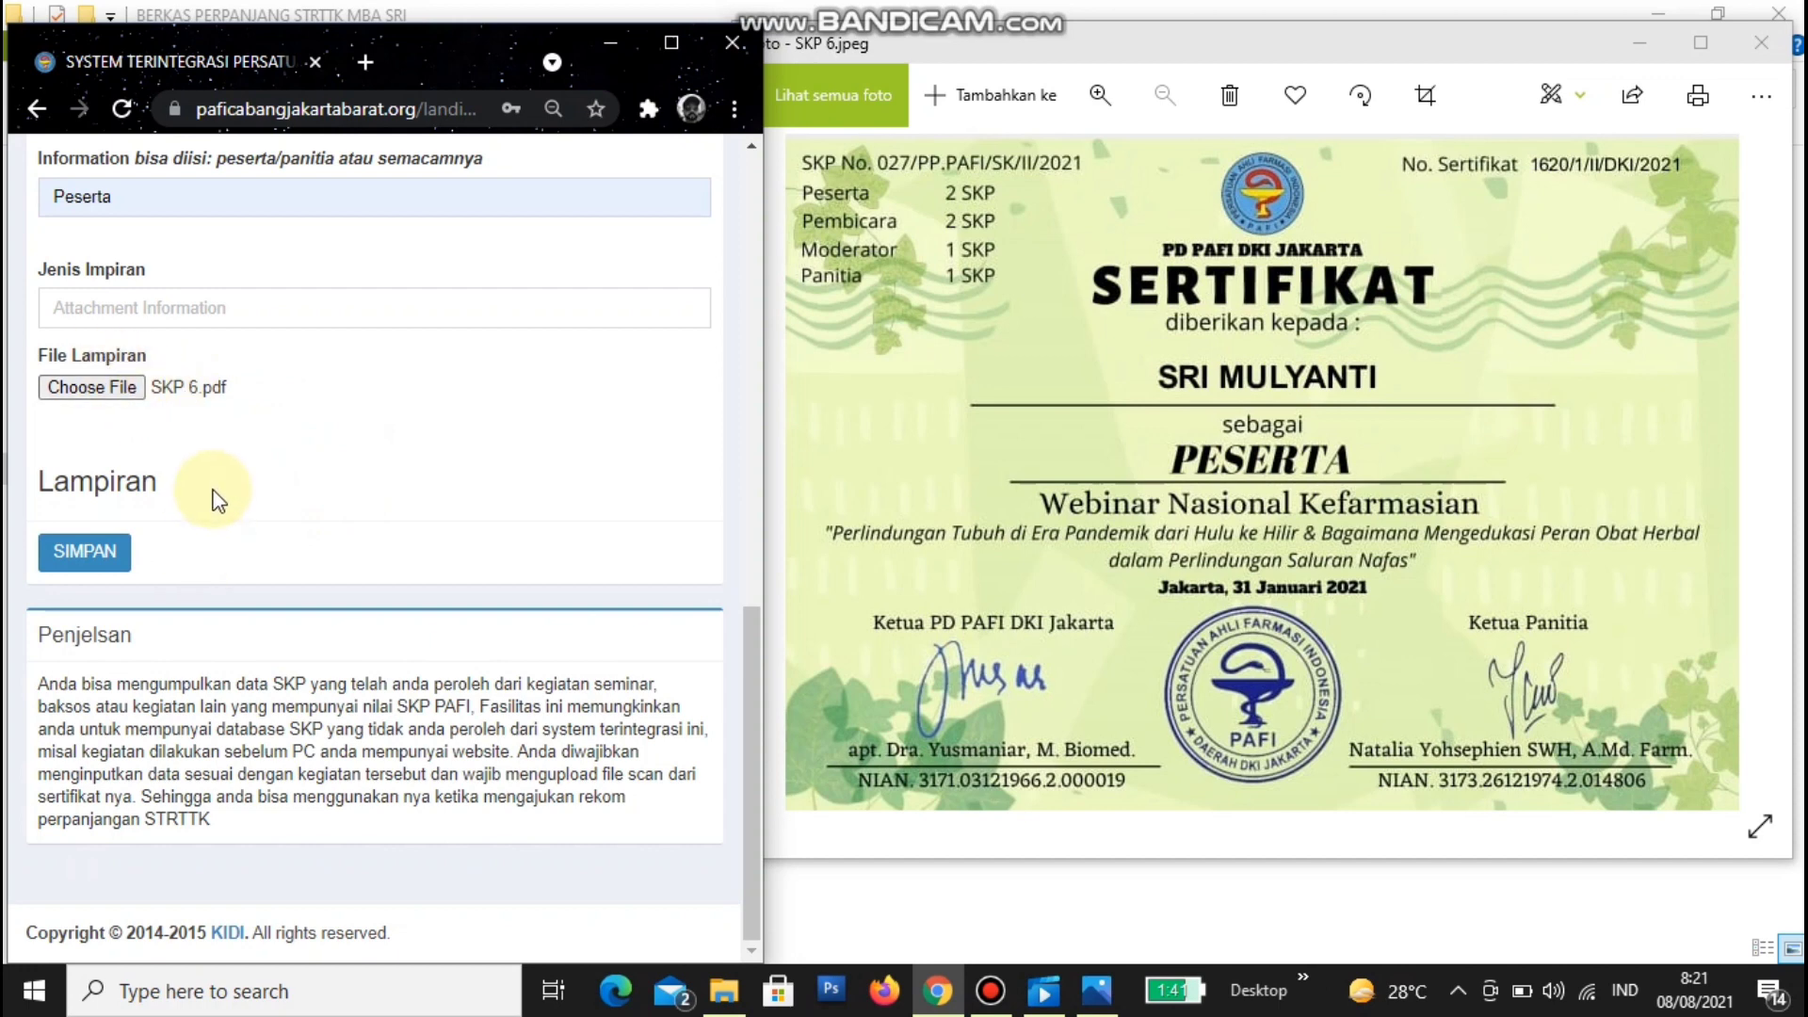
scroll(247, 477, "up", 4)
scroll(248, 477, "down", 4)
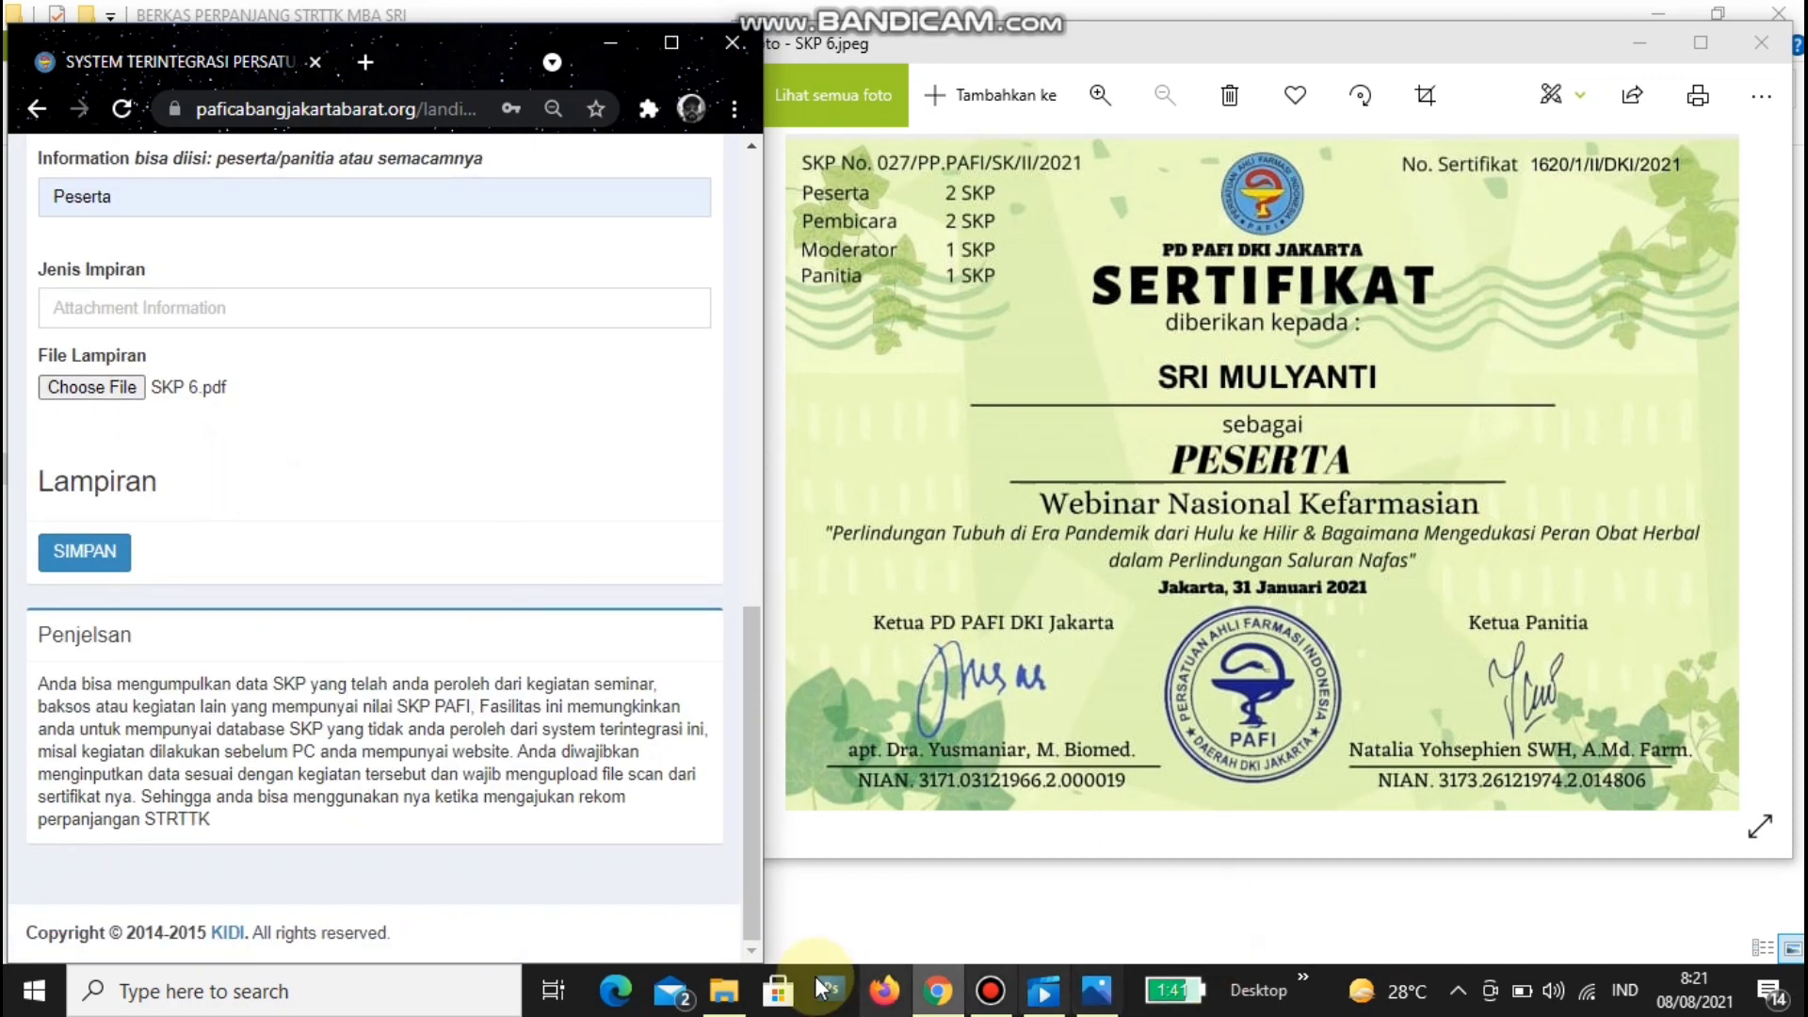
- Rename SKP 6.pdf to 'Webinar Herbal.pdf' in the renewal files folder
left_click(723, 989)
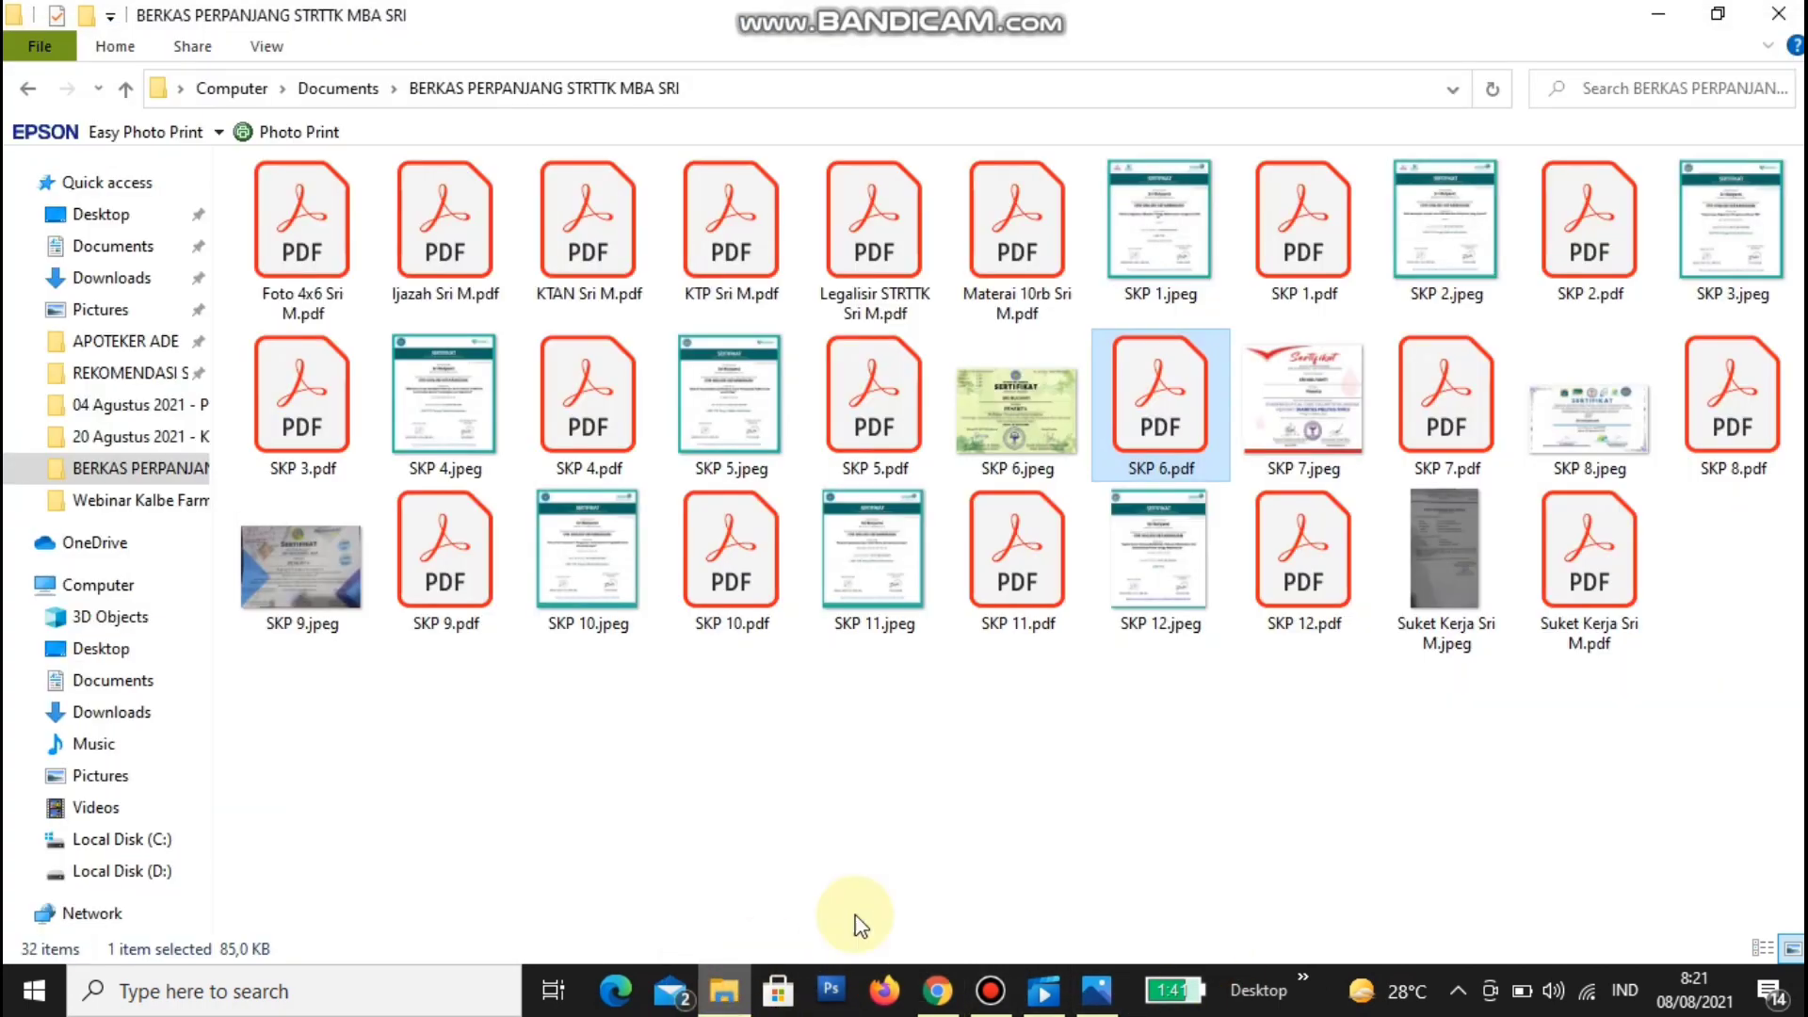
right_click(1178, 478)
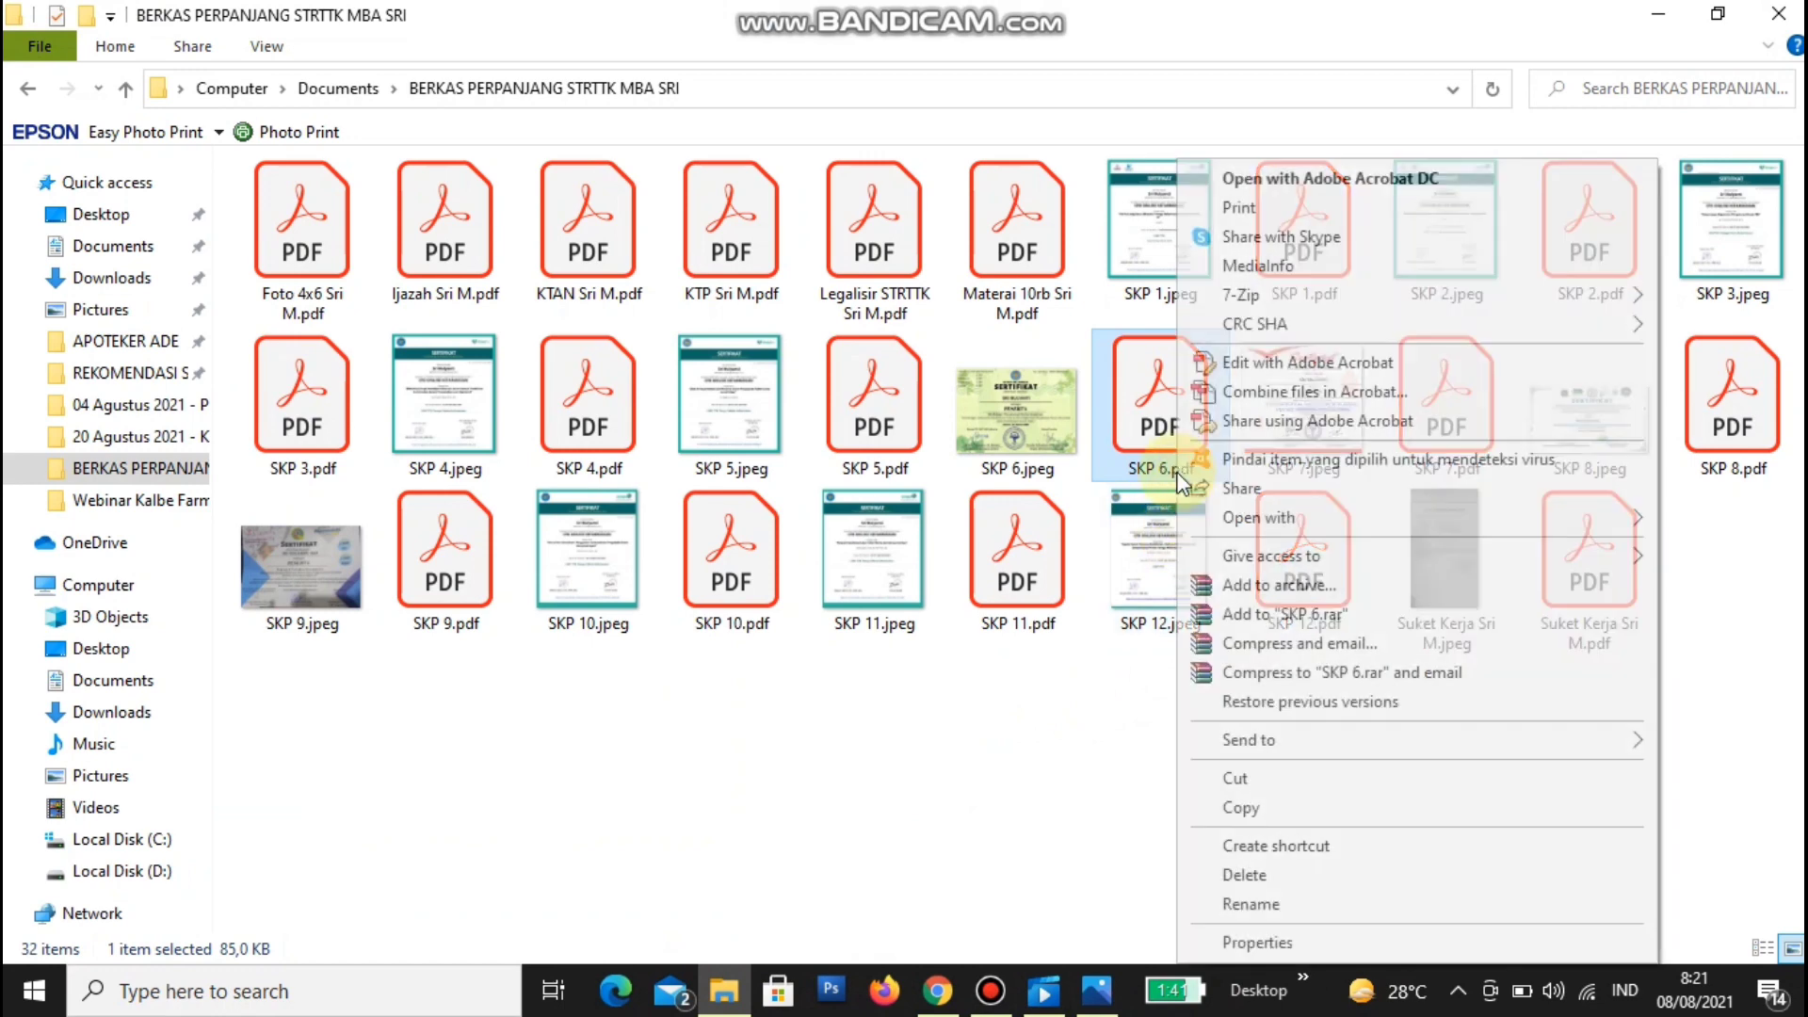
left_click(1251, 904)
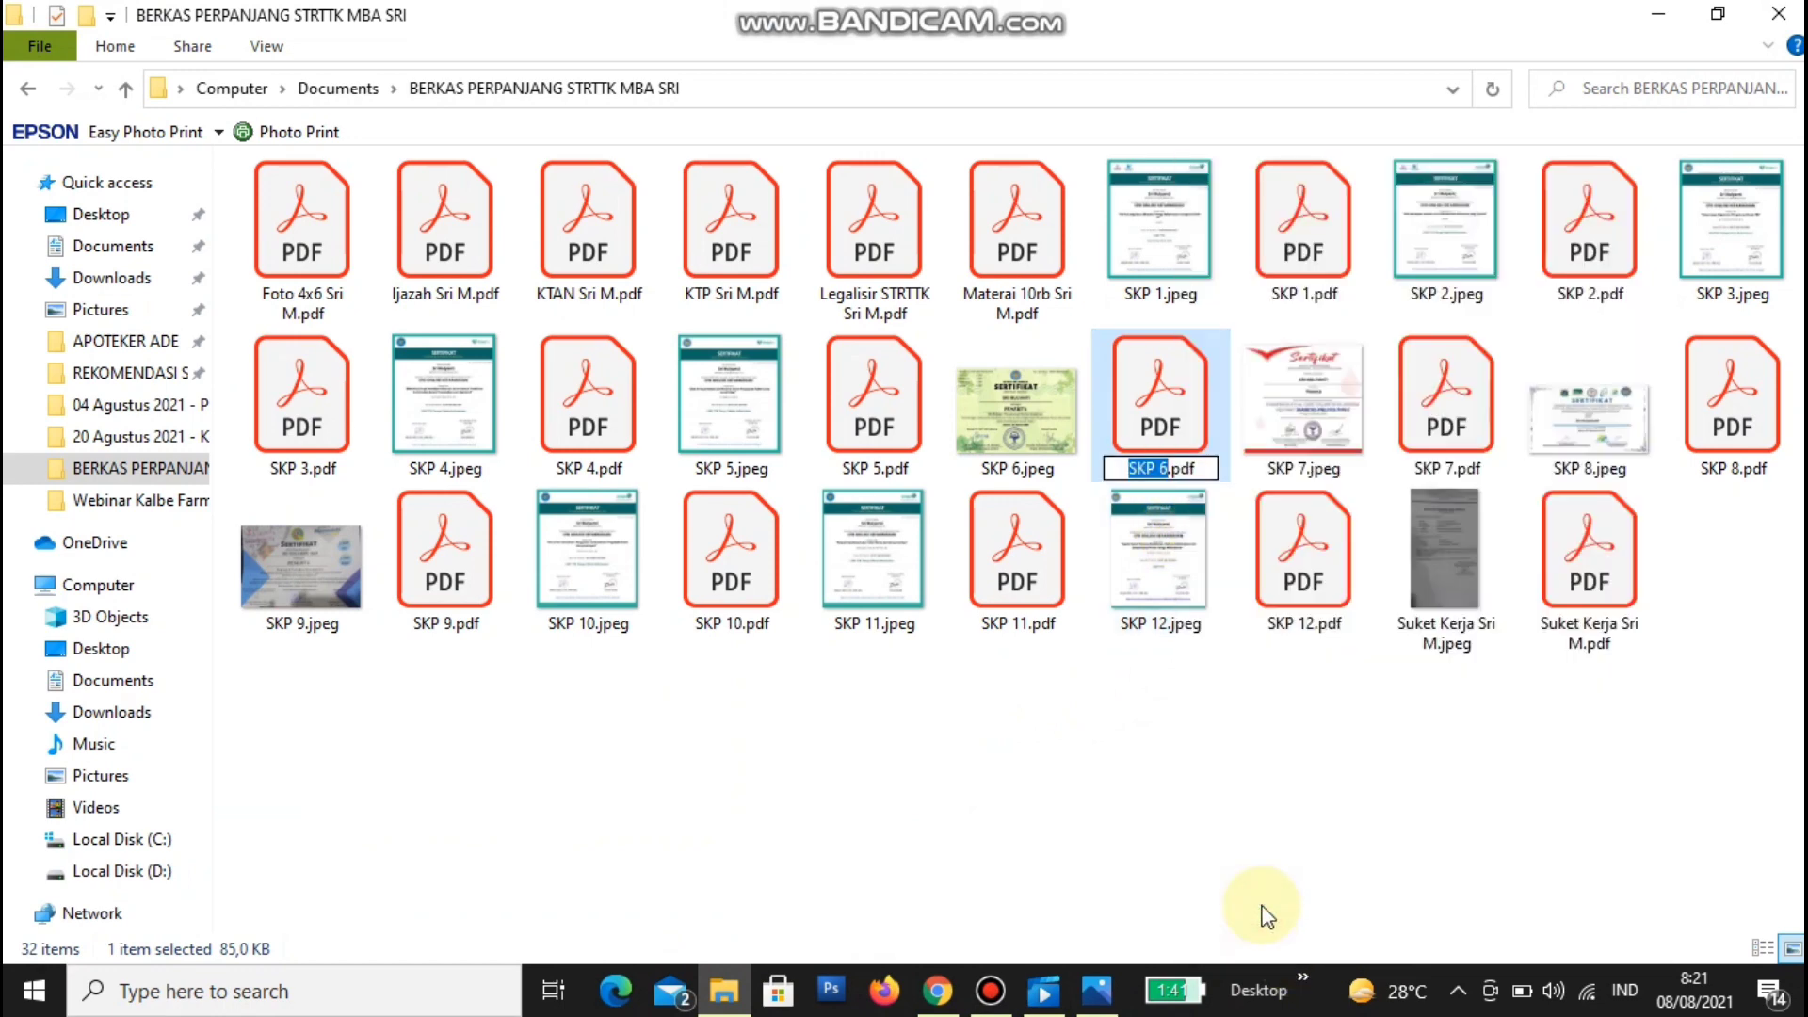
key("BackSpace")
key("Delete")
key("Delete")
key("Delete")
key("Delete")
type("Webinar Herbal")
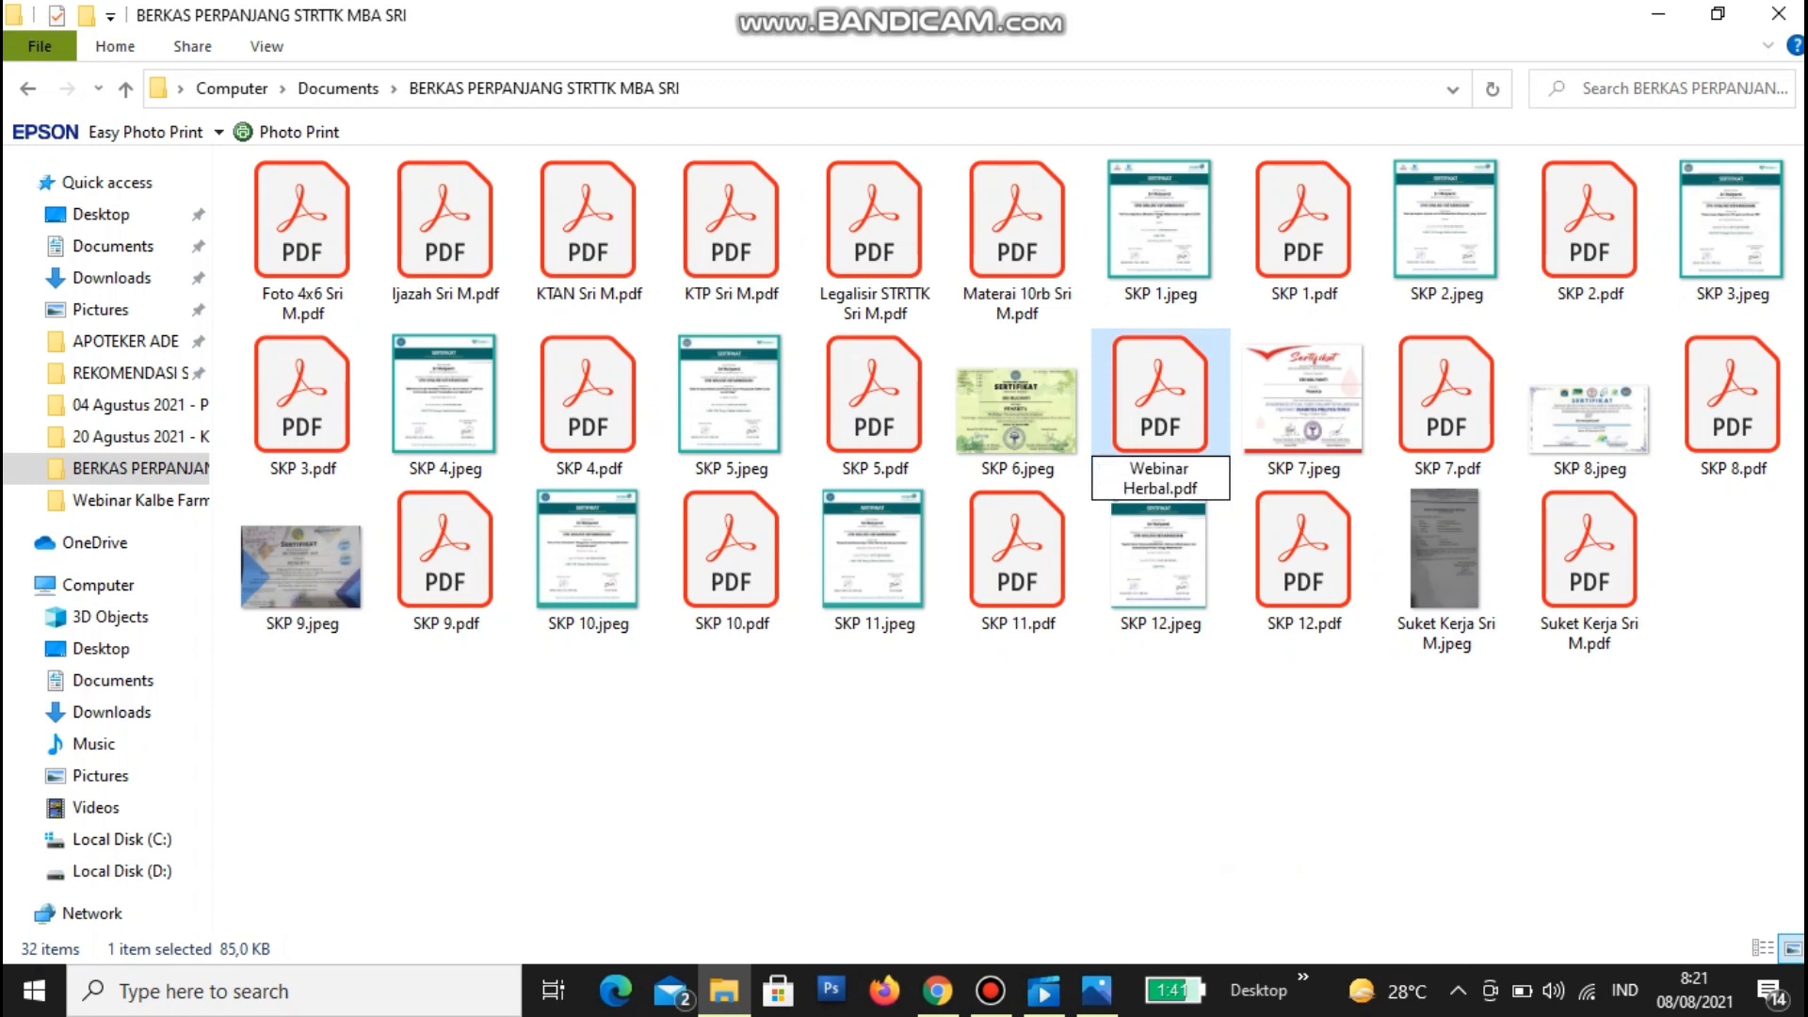
key("Return")
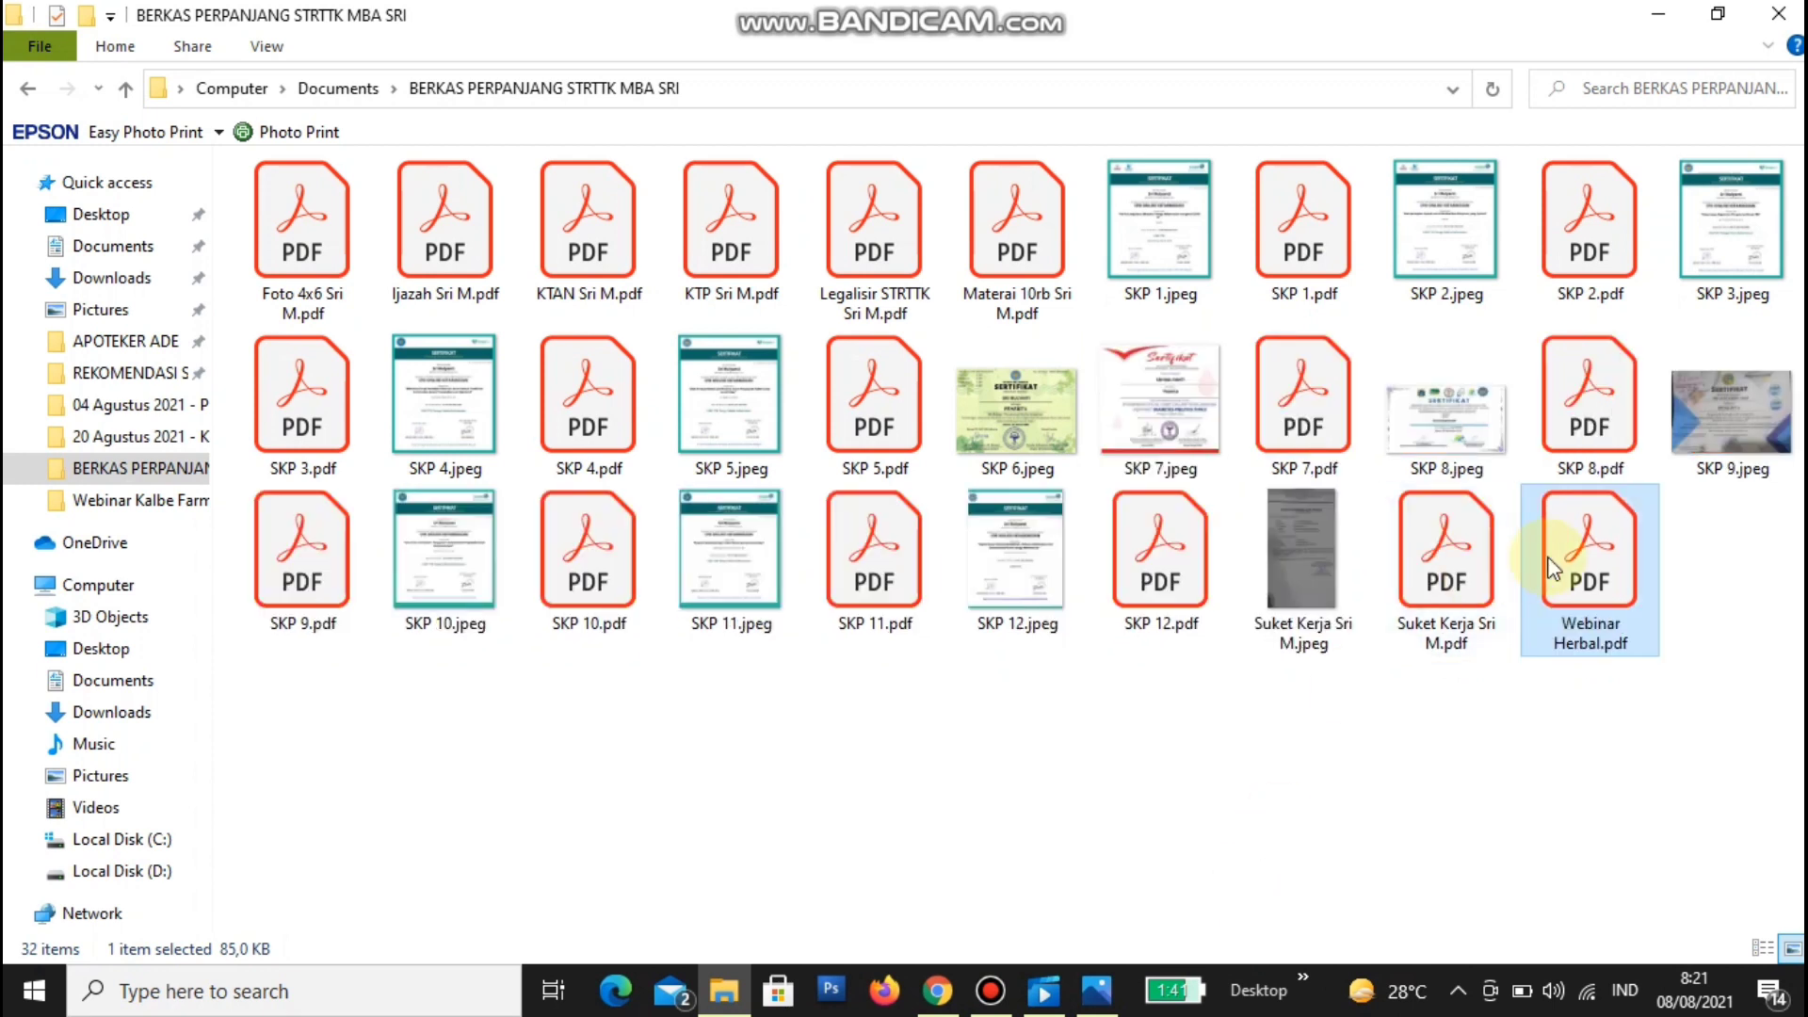
left_click(937, 988)
- Attach Webinar Herbal.pdf and enter 'Sertifikat Webinar' as the Jenis Impiran type
left_click(90, 296)
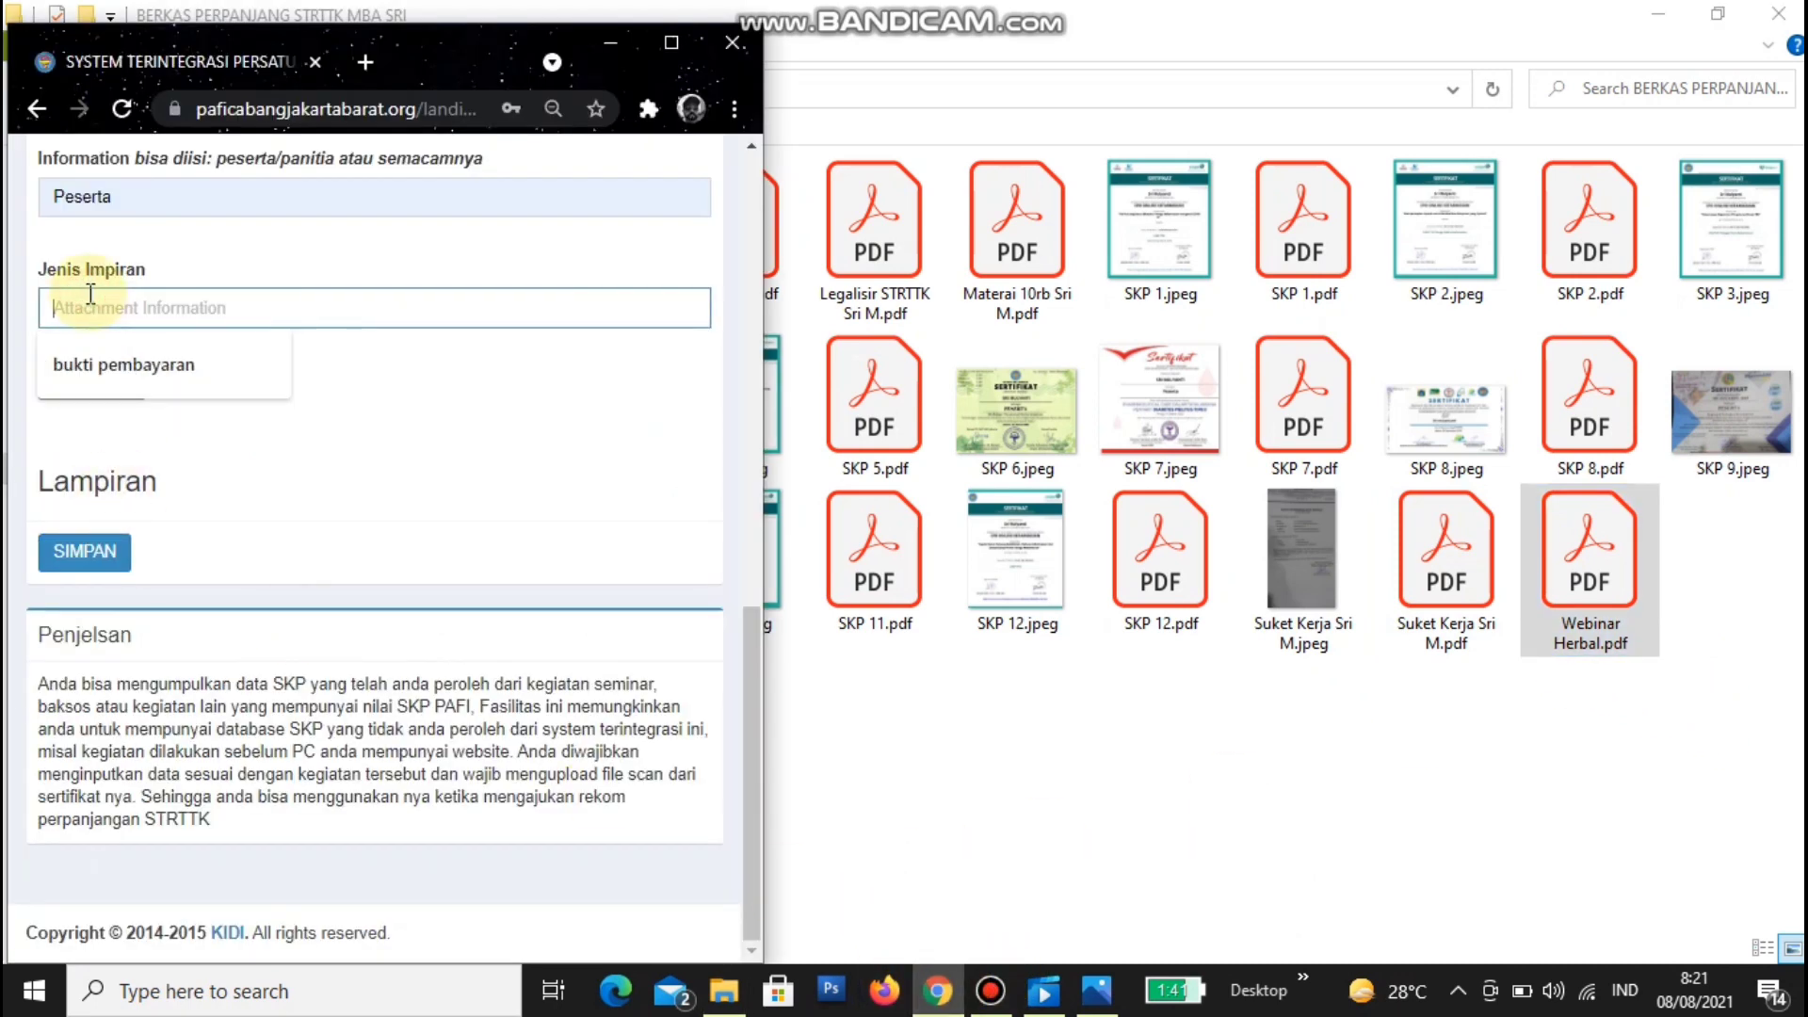
type("Sertifikat Webinar")
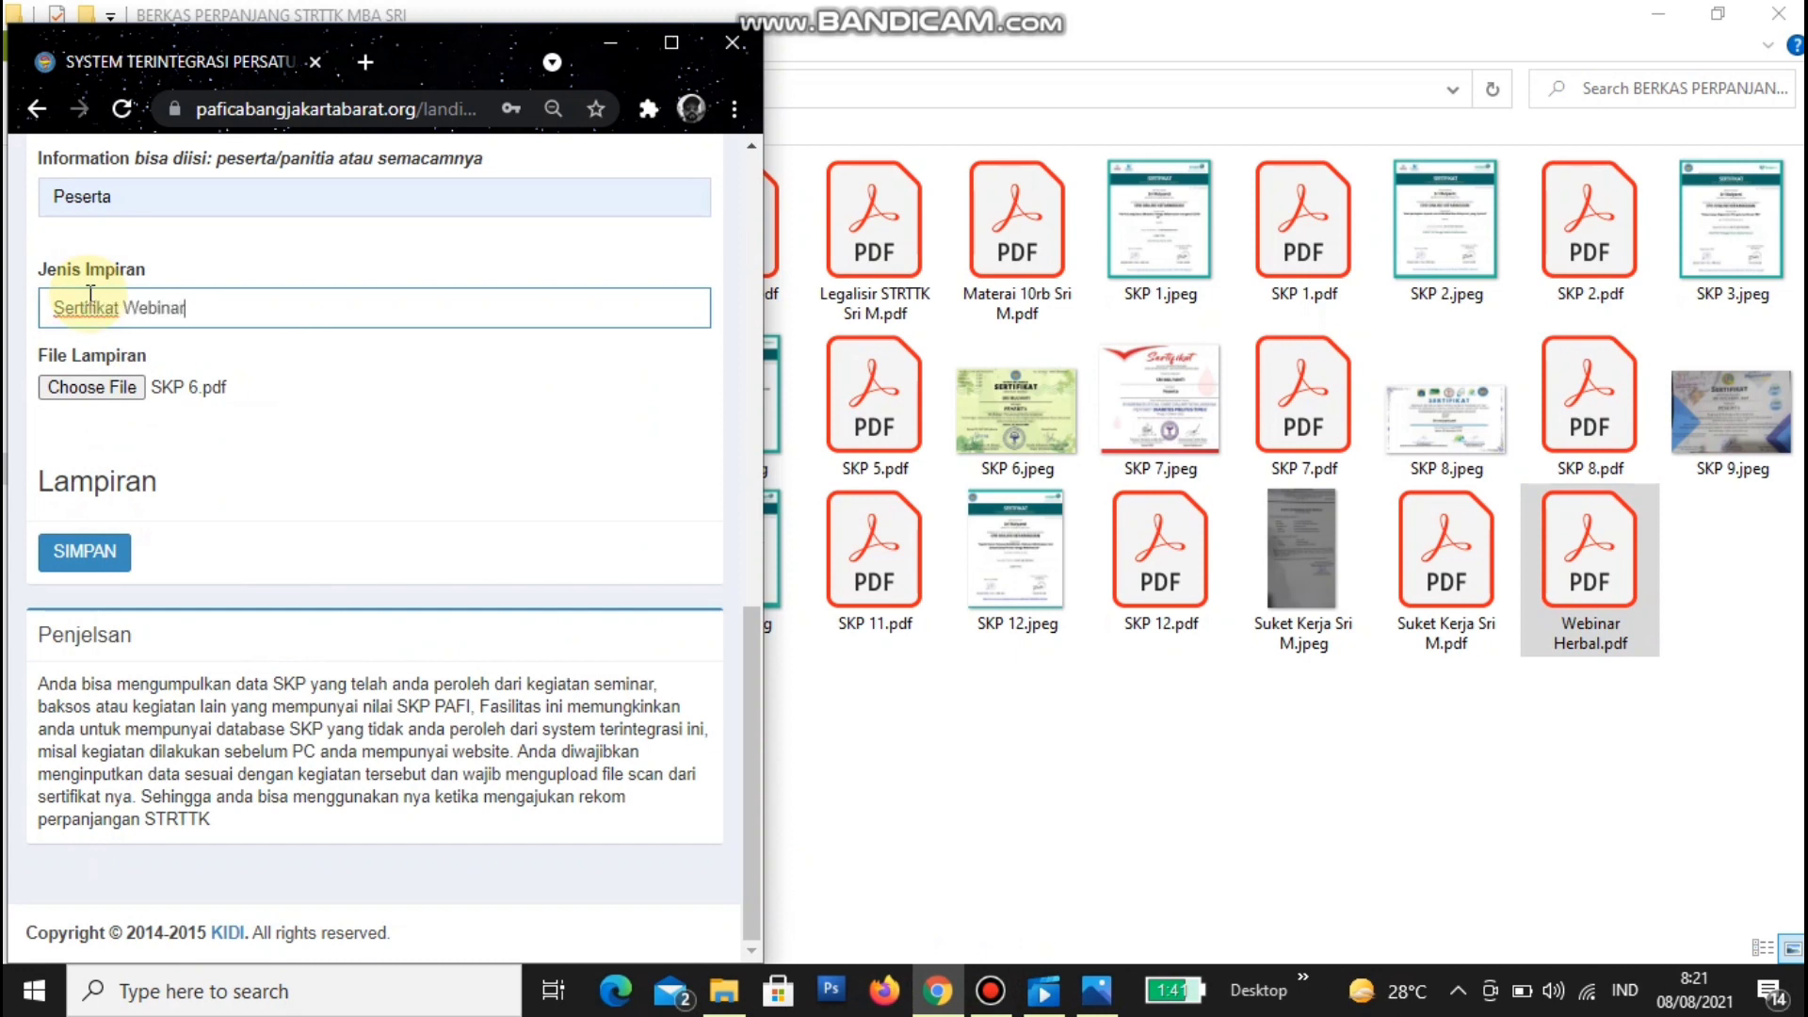
left_click(124, 390)
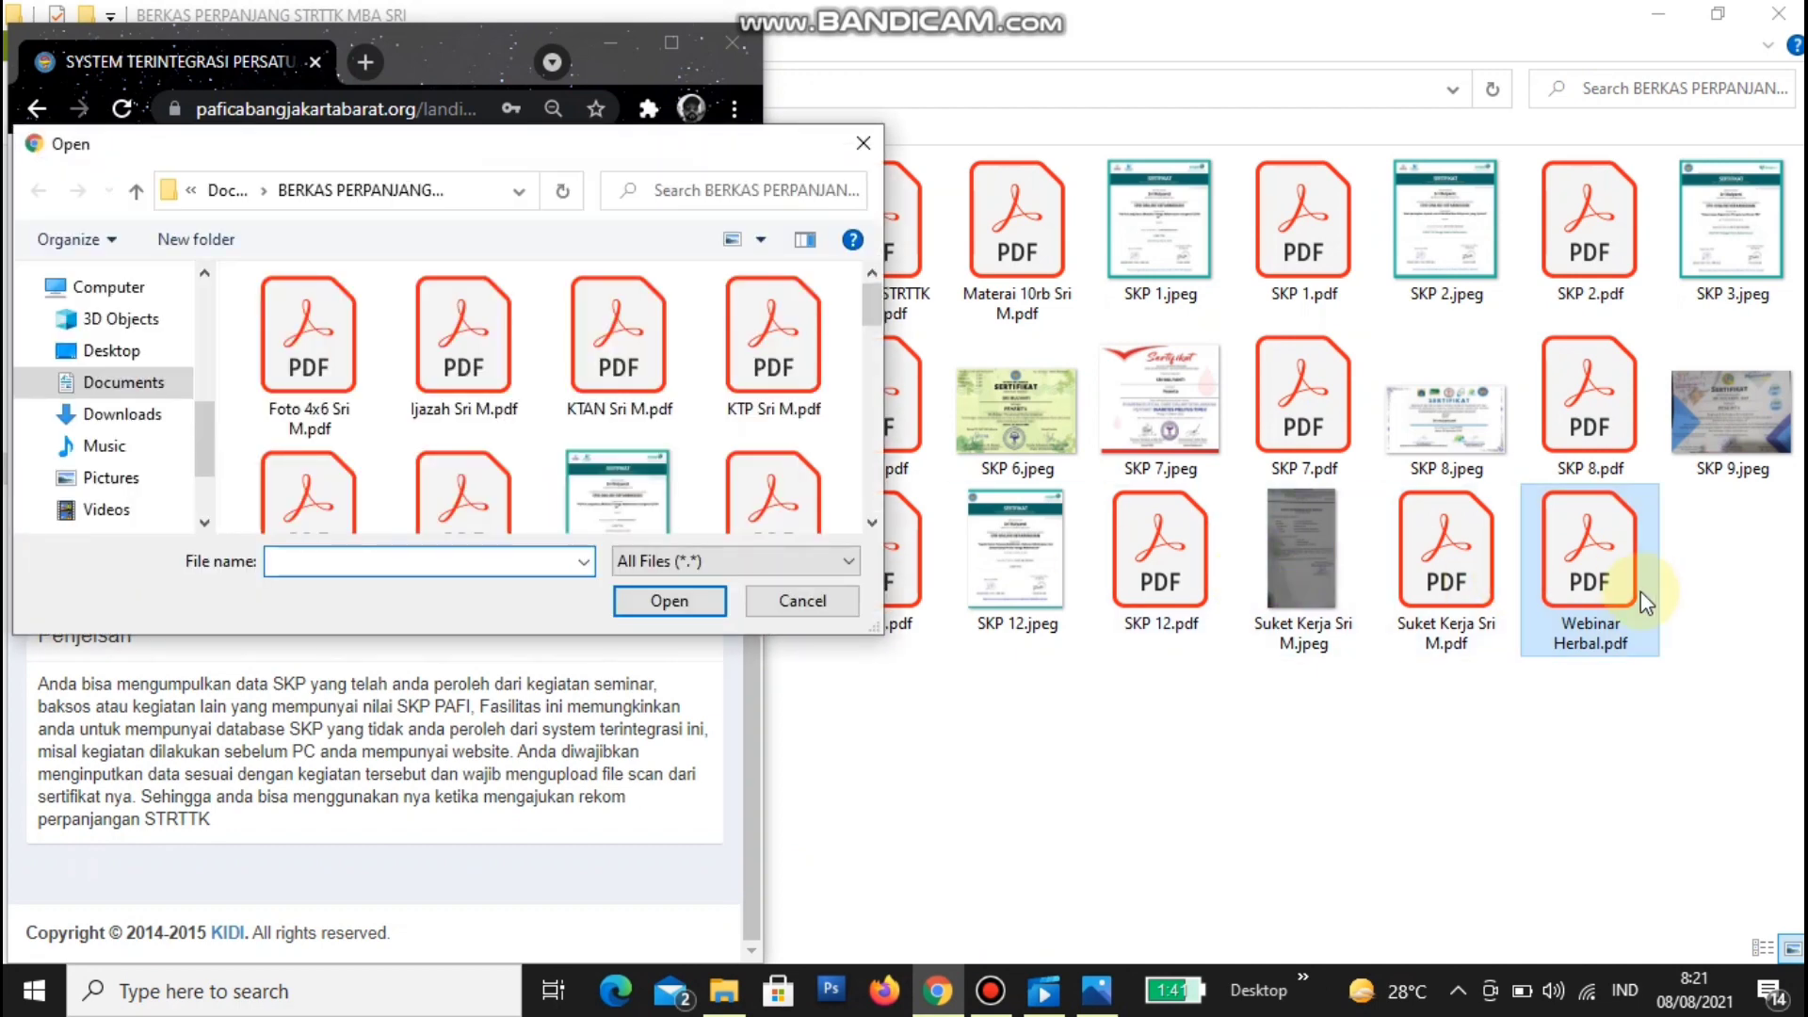
left_click(874, 521)
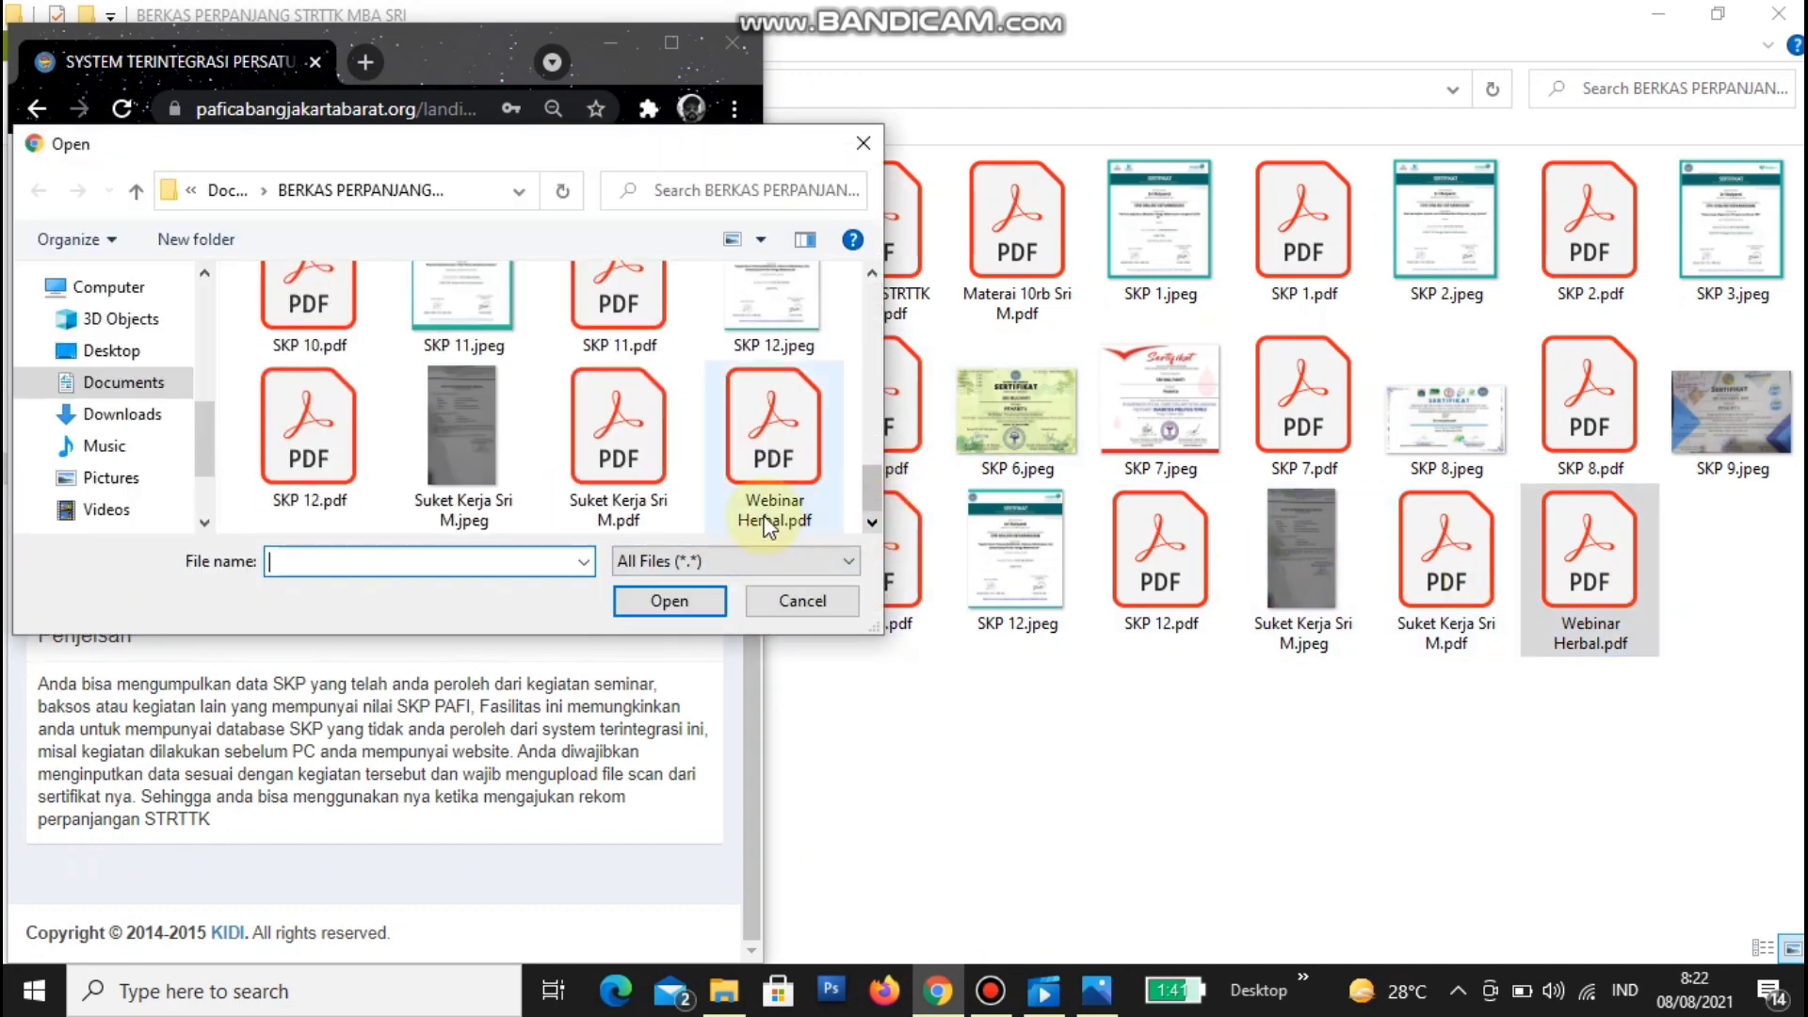
left_click(772, 443)
left_click(685, 614)
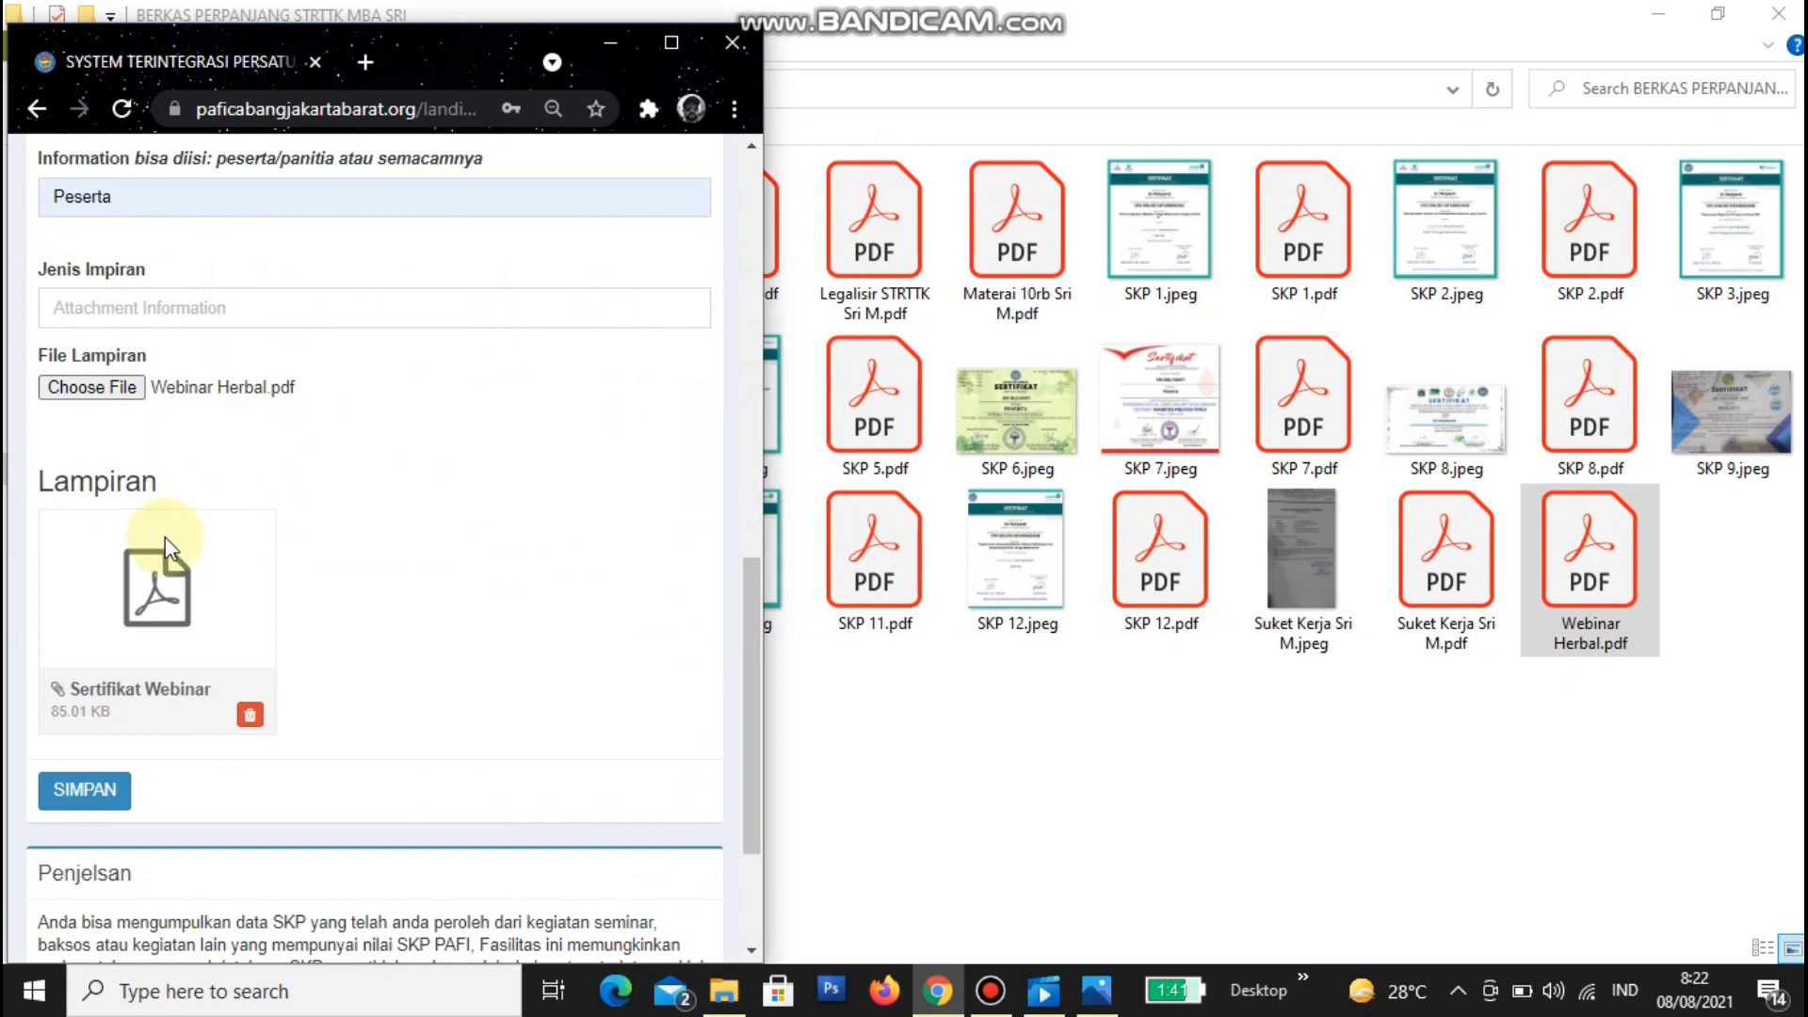
left_click(214, 318)
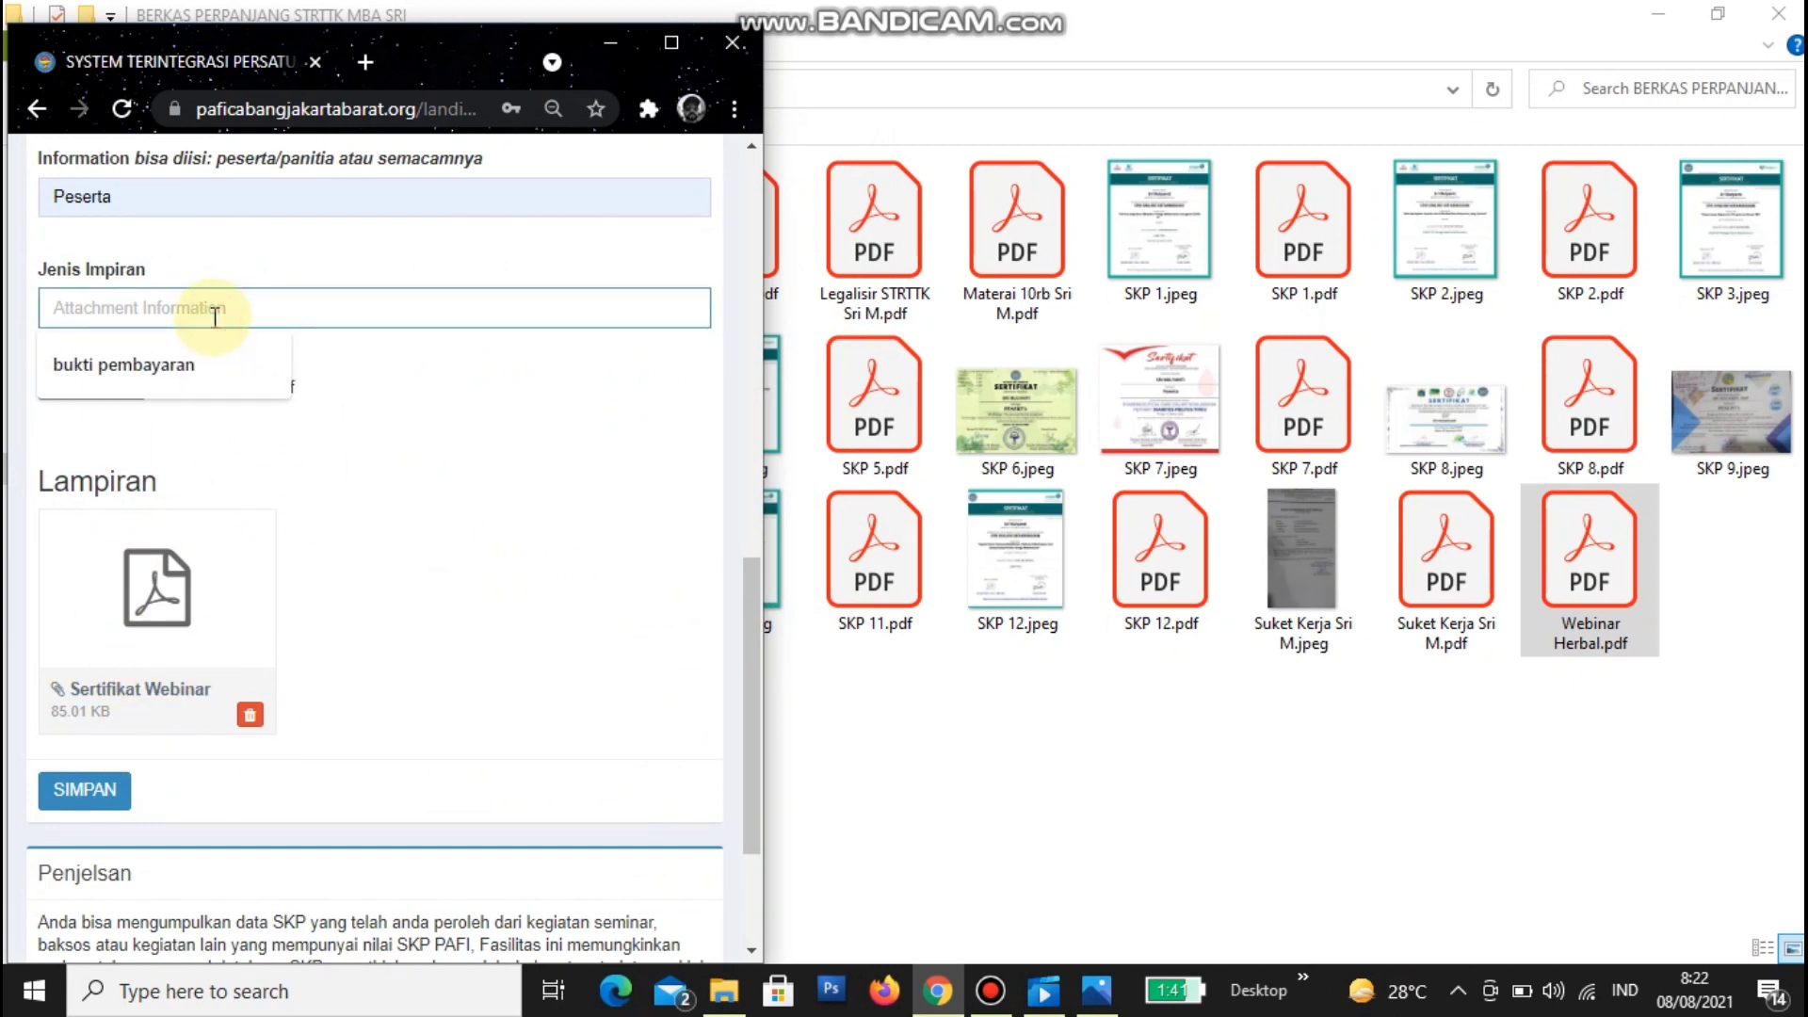
type("Sertifikat Webinar")
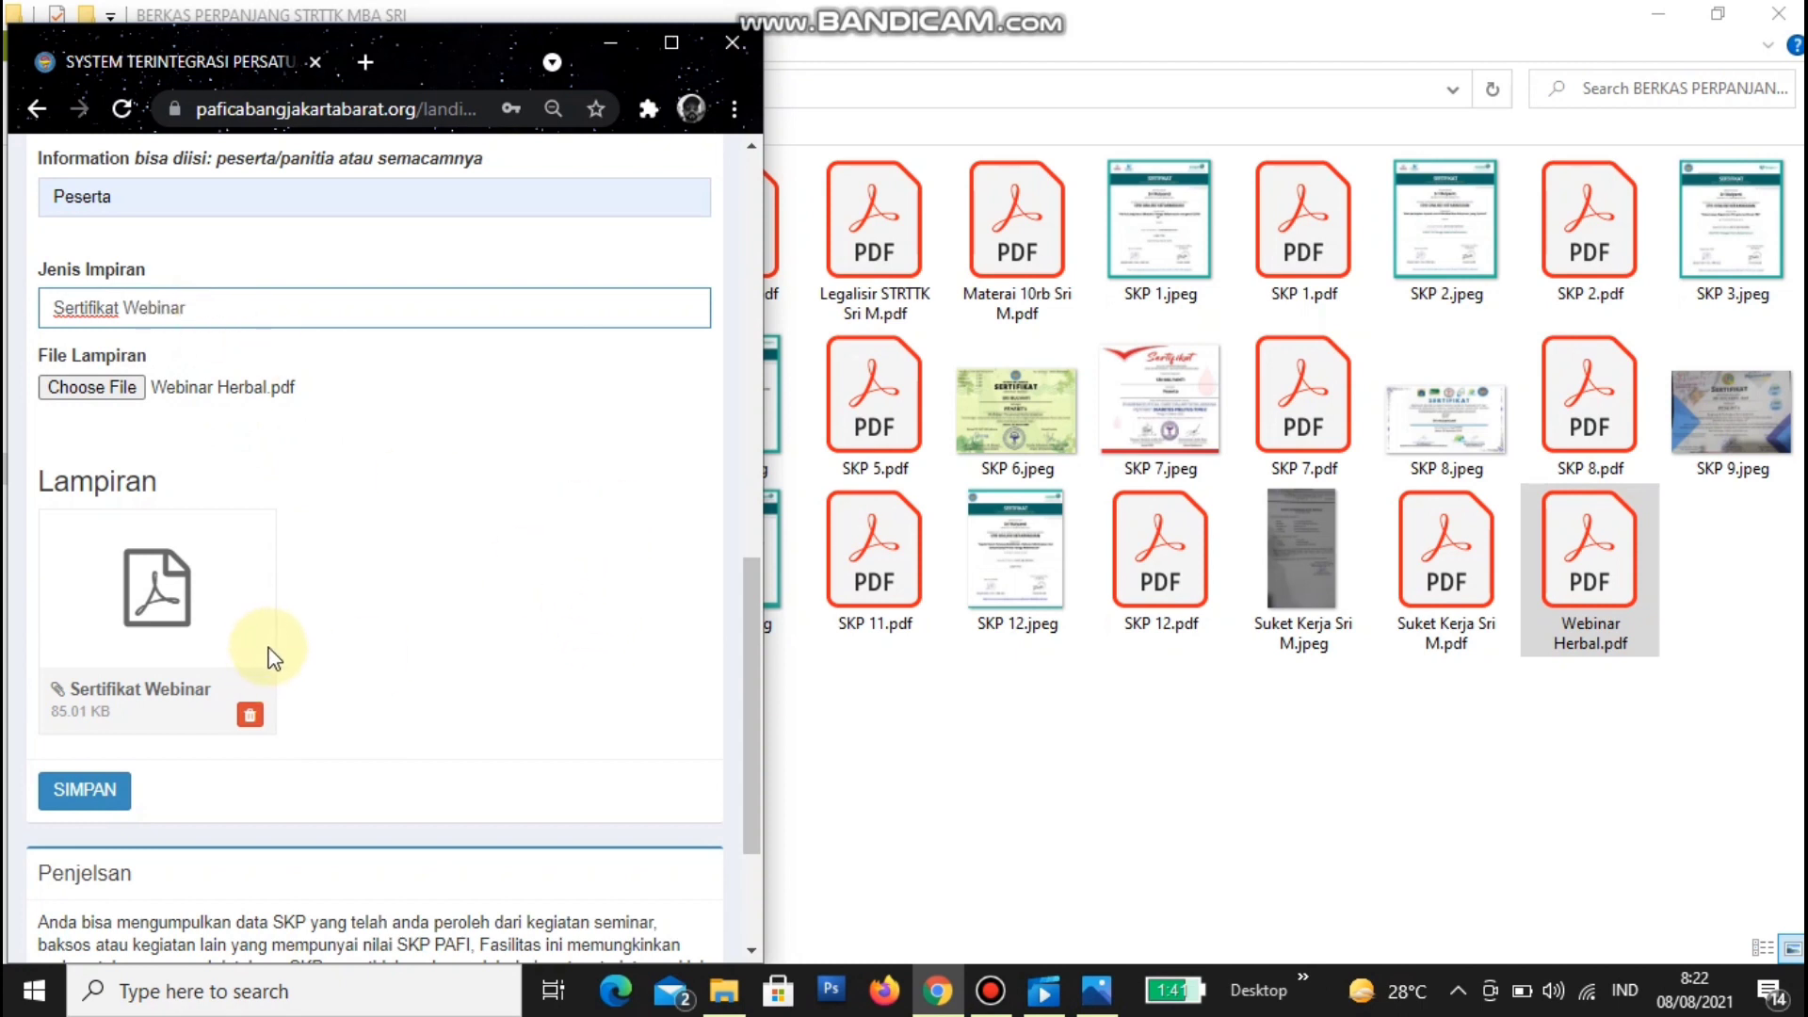
- Rename Webinar Herbal.pdf back to 'SKP 6.pdf' in the certificates folder
left_click(724, 991)
left_click(1665, 675)
right_click(1597, 563)
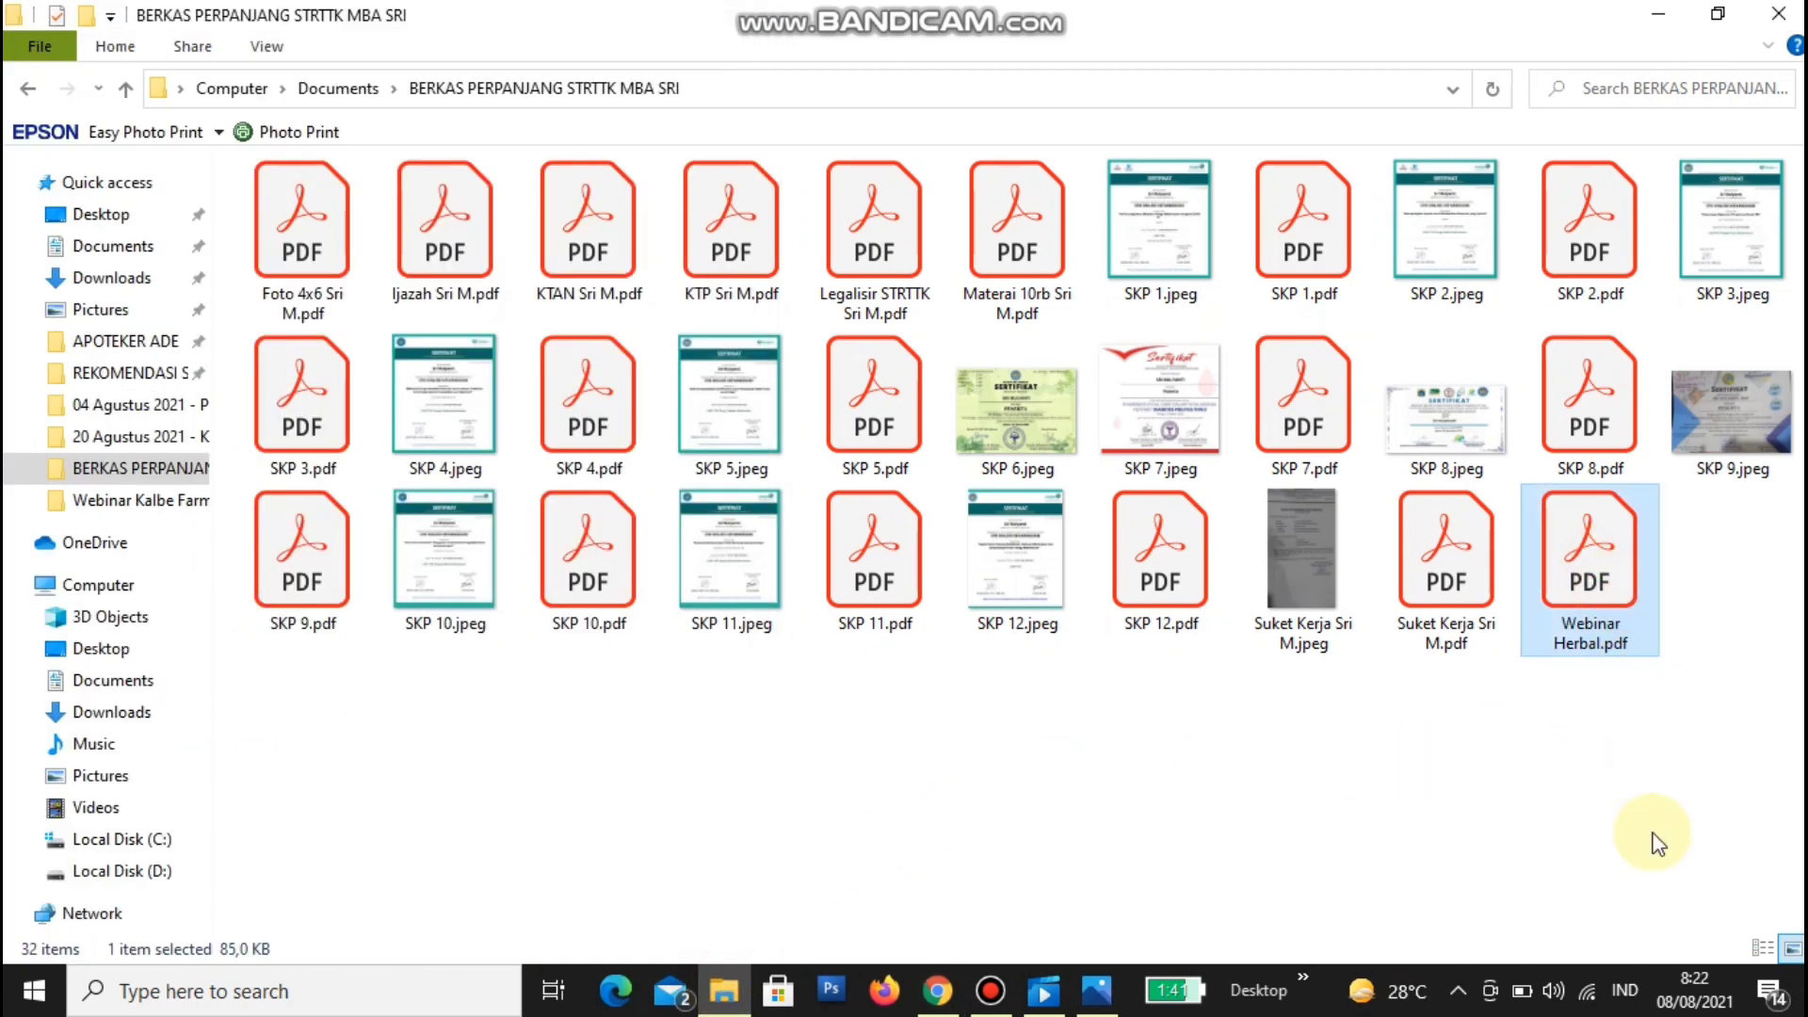
left_click(1478, 906)
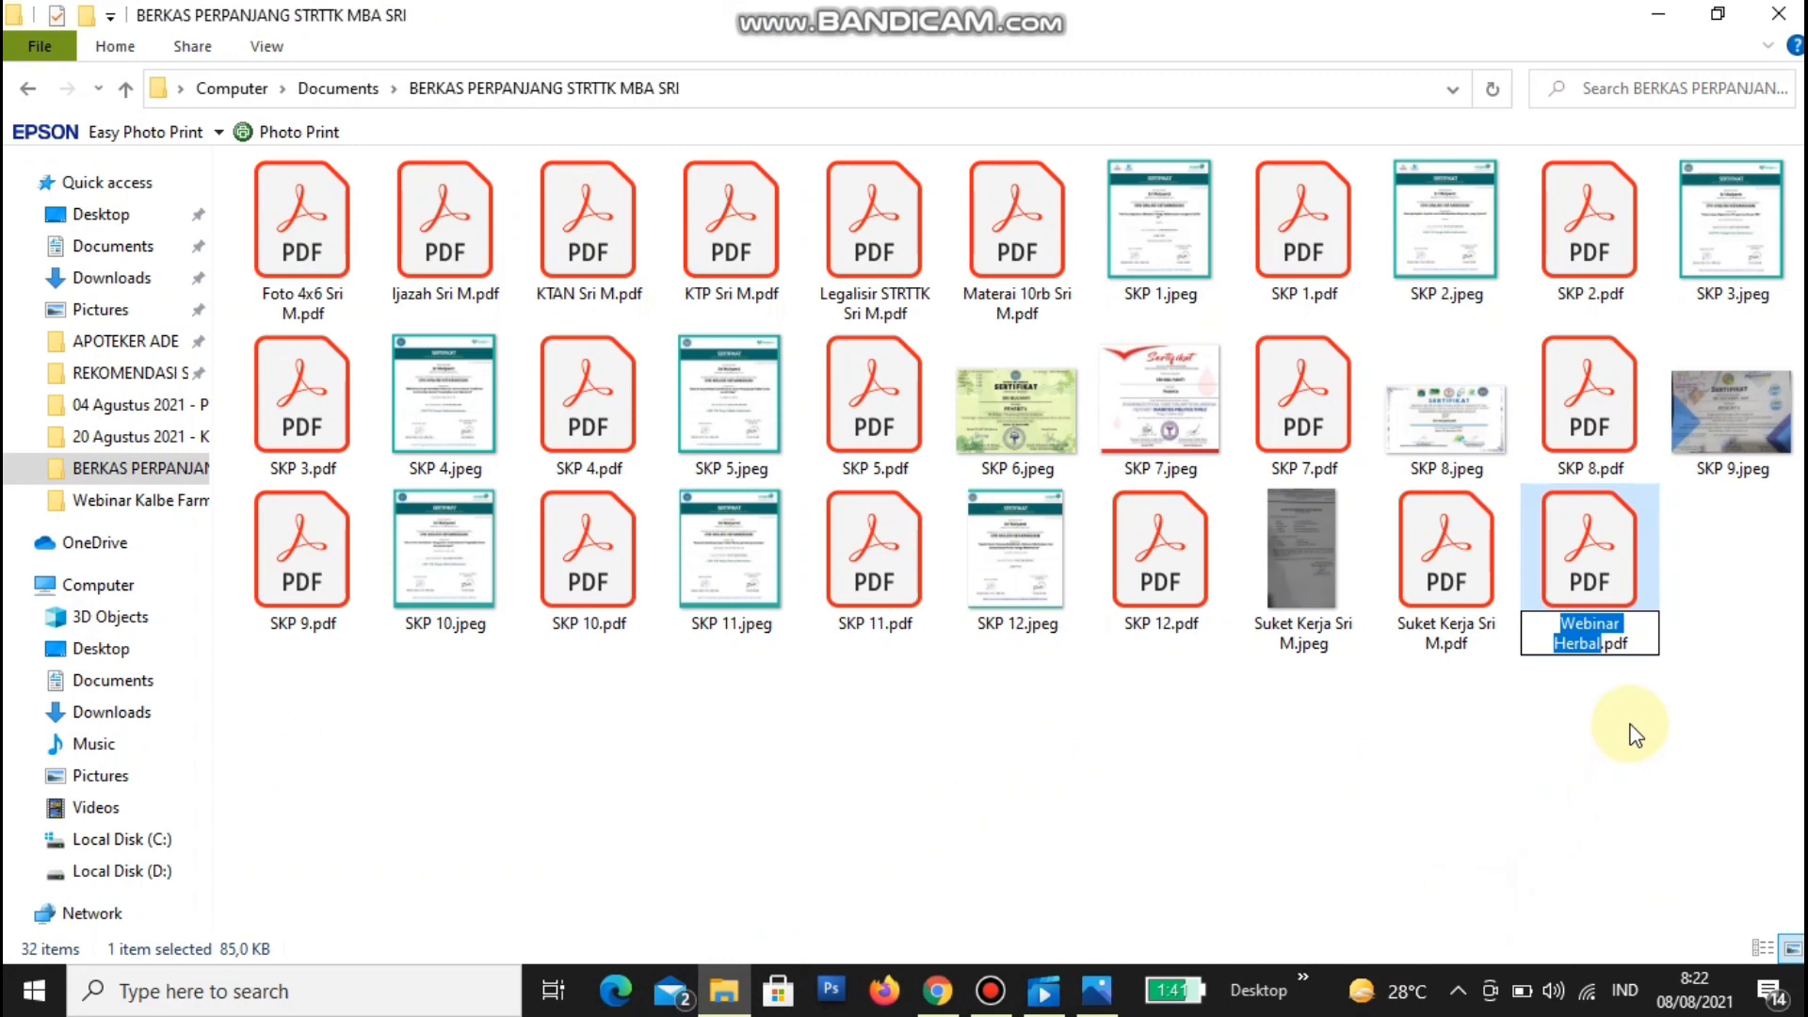
type("SKP 6")
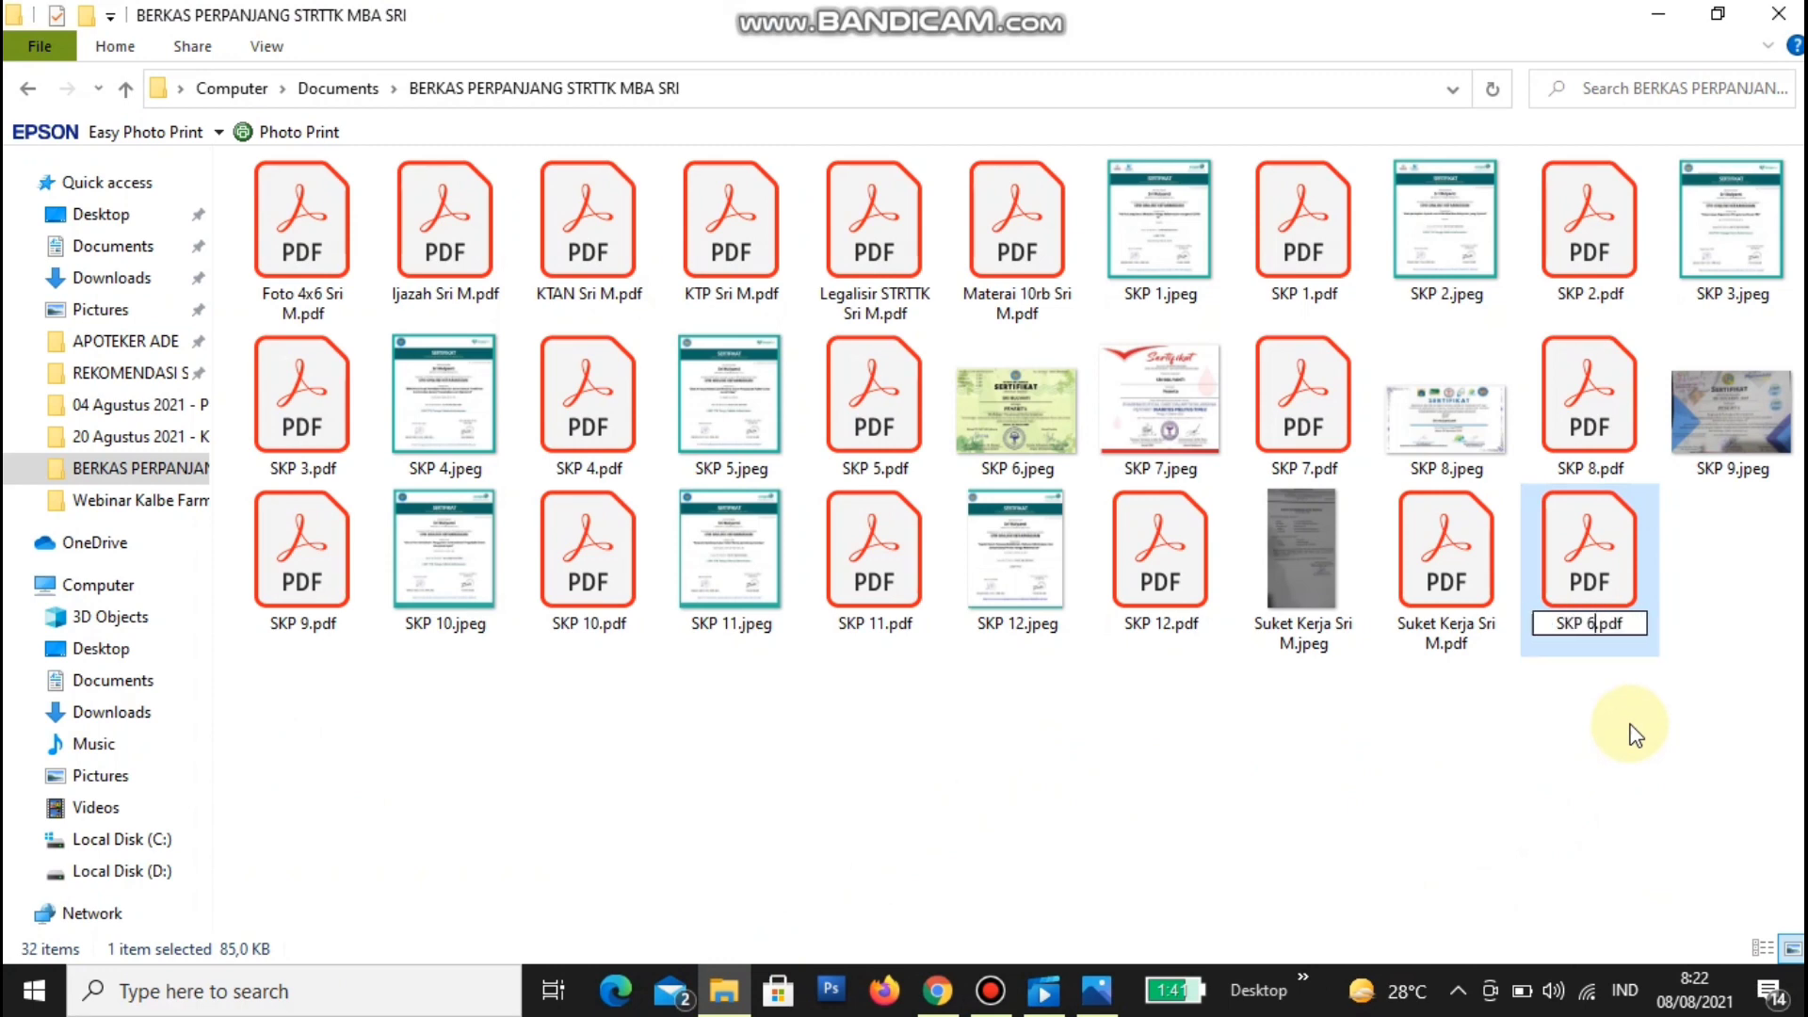
key("Return")
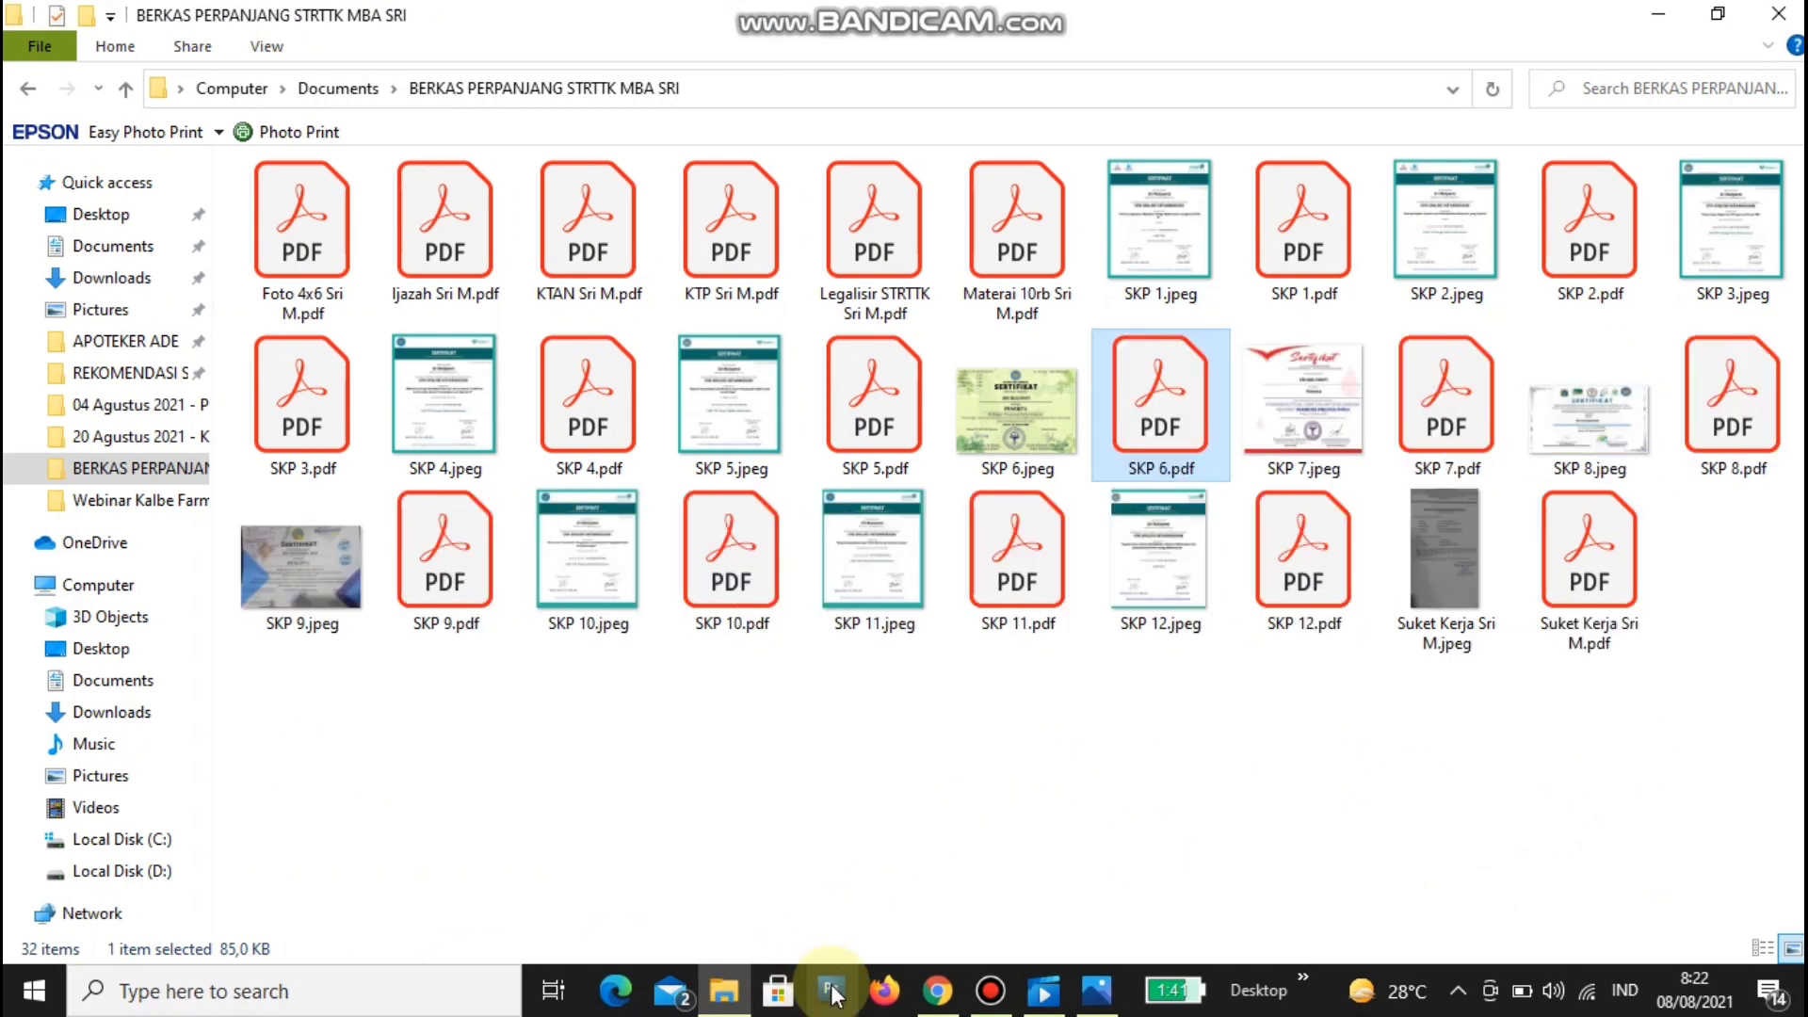
left_click(939, 991)
- Delete the Sertifikat Webinar attachment and choose SKP 6.pdf as the replacement
left_click(250, 715)
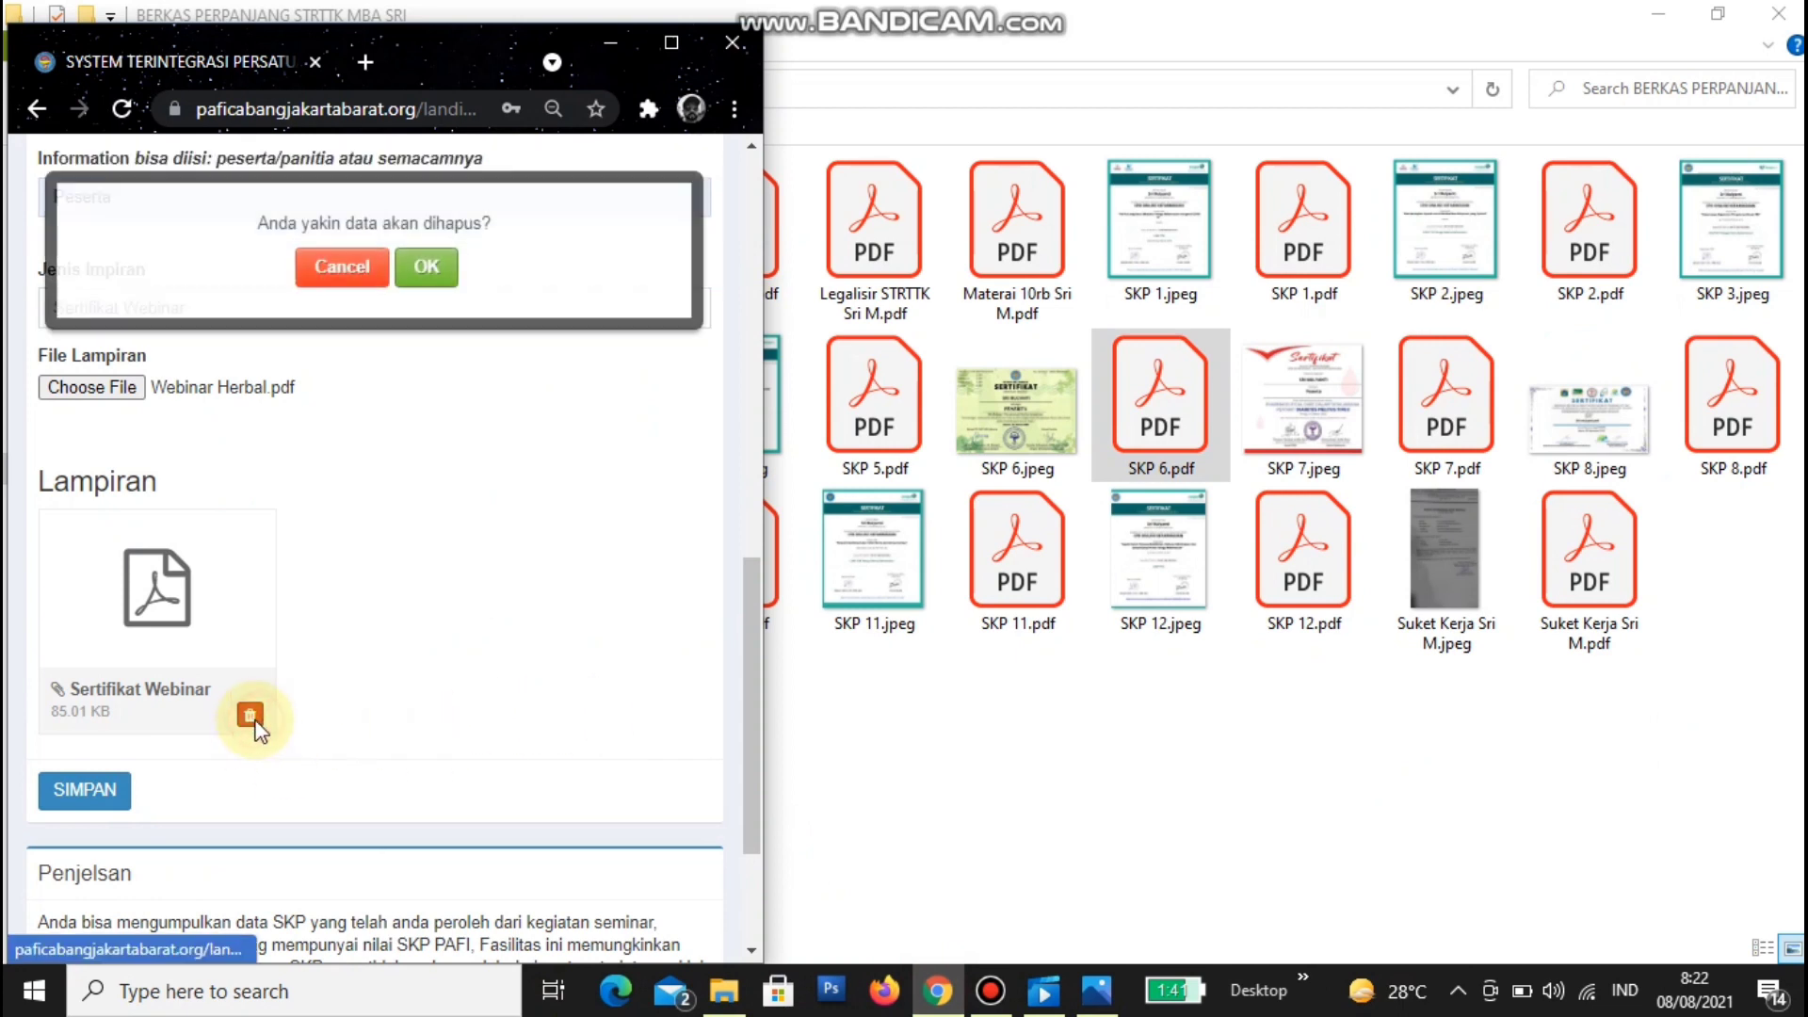
left_click(423, 307)
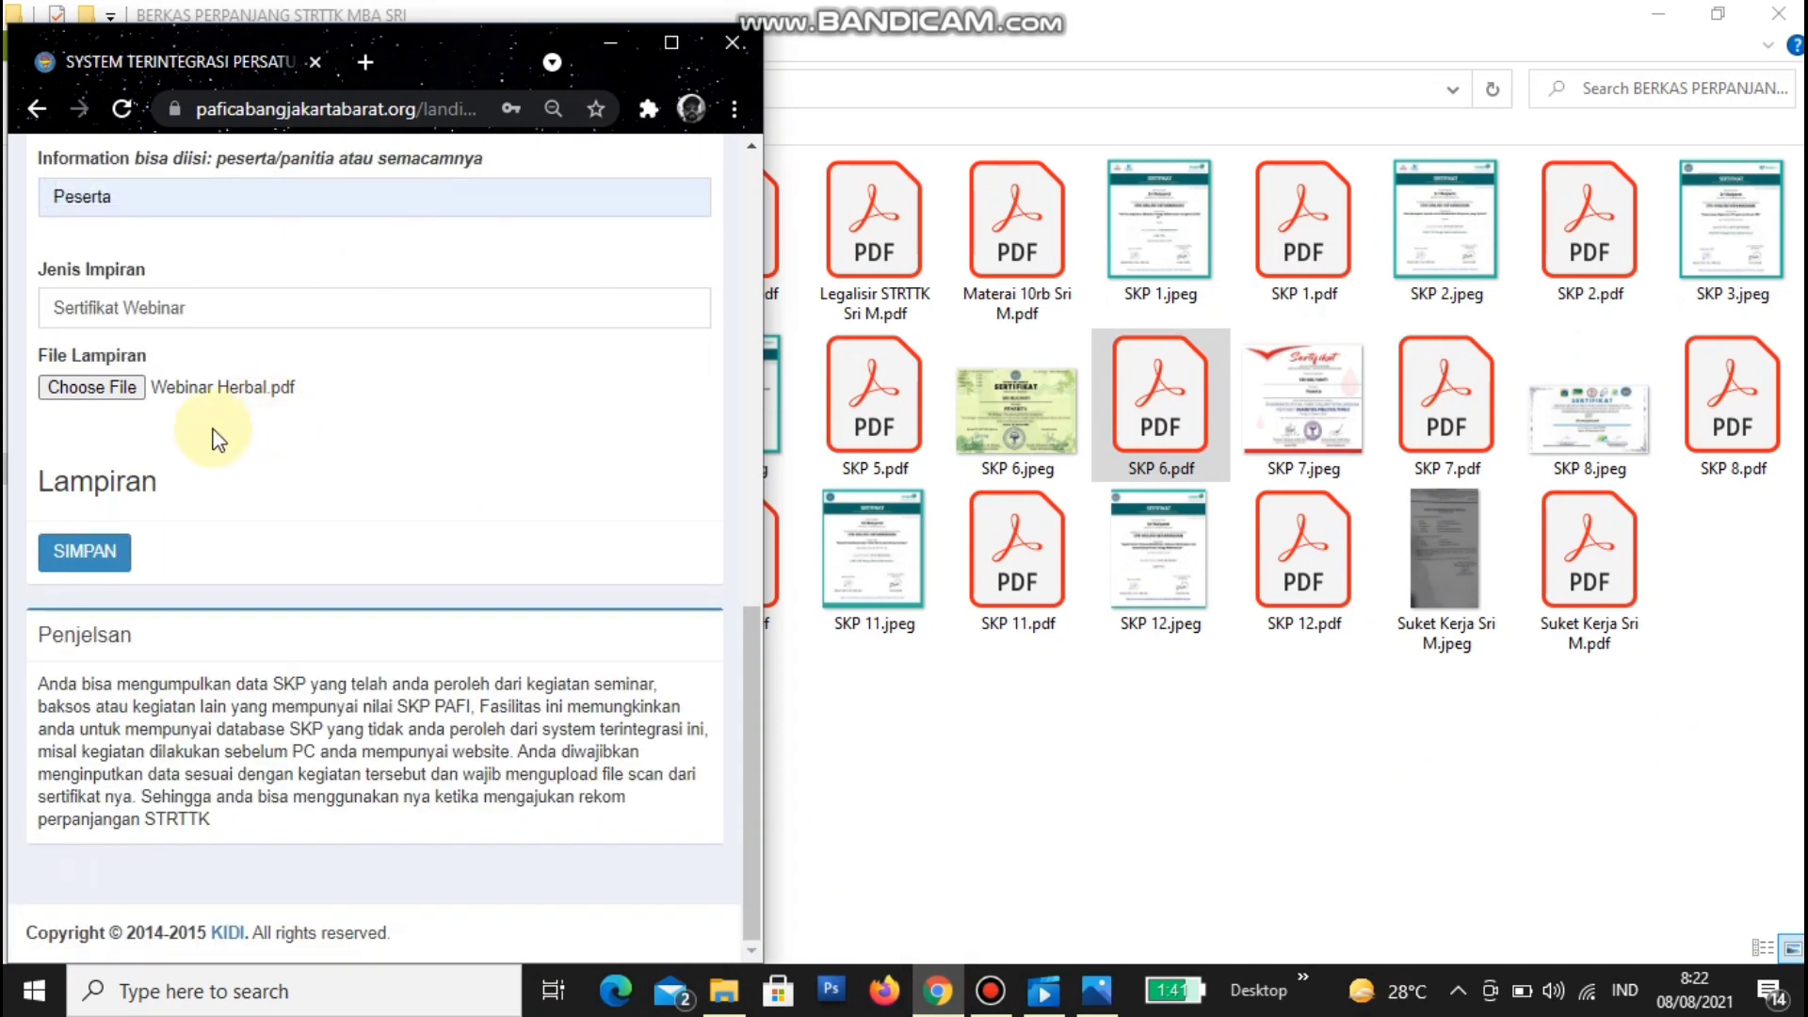
left_click_drag(226, 314, 31, 323)
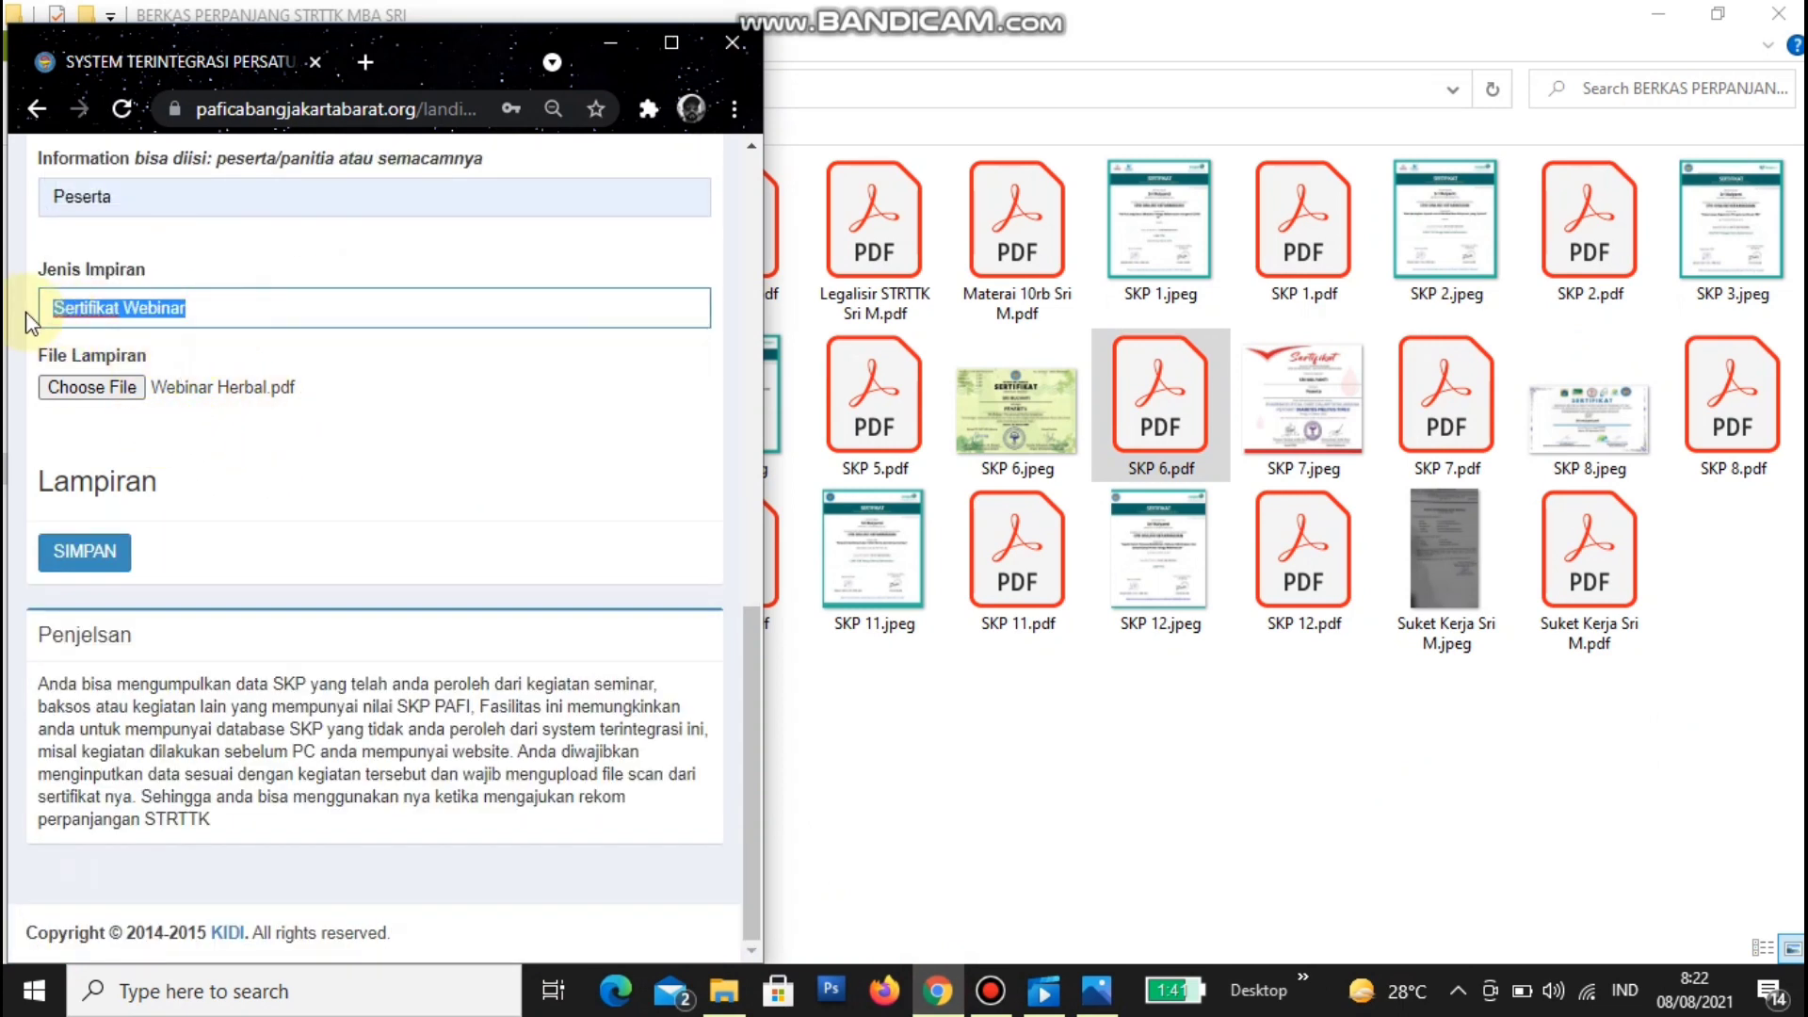
left_click(81, 525)
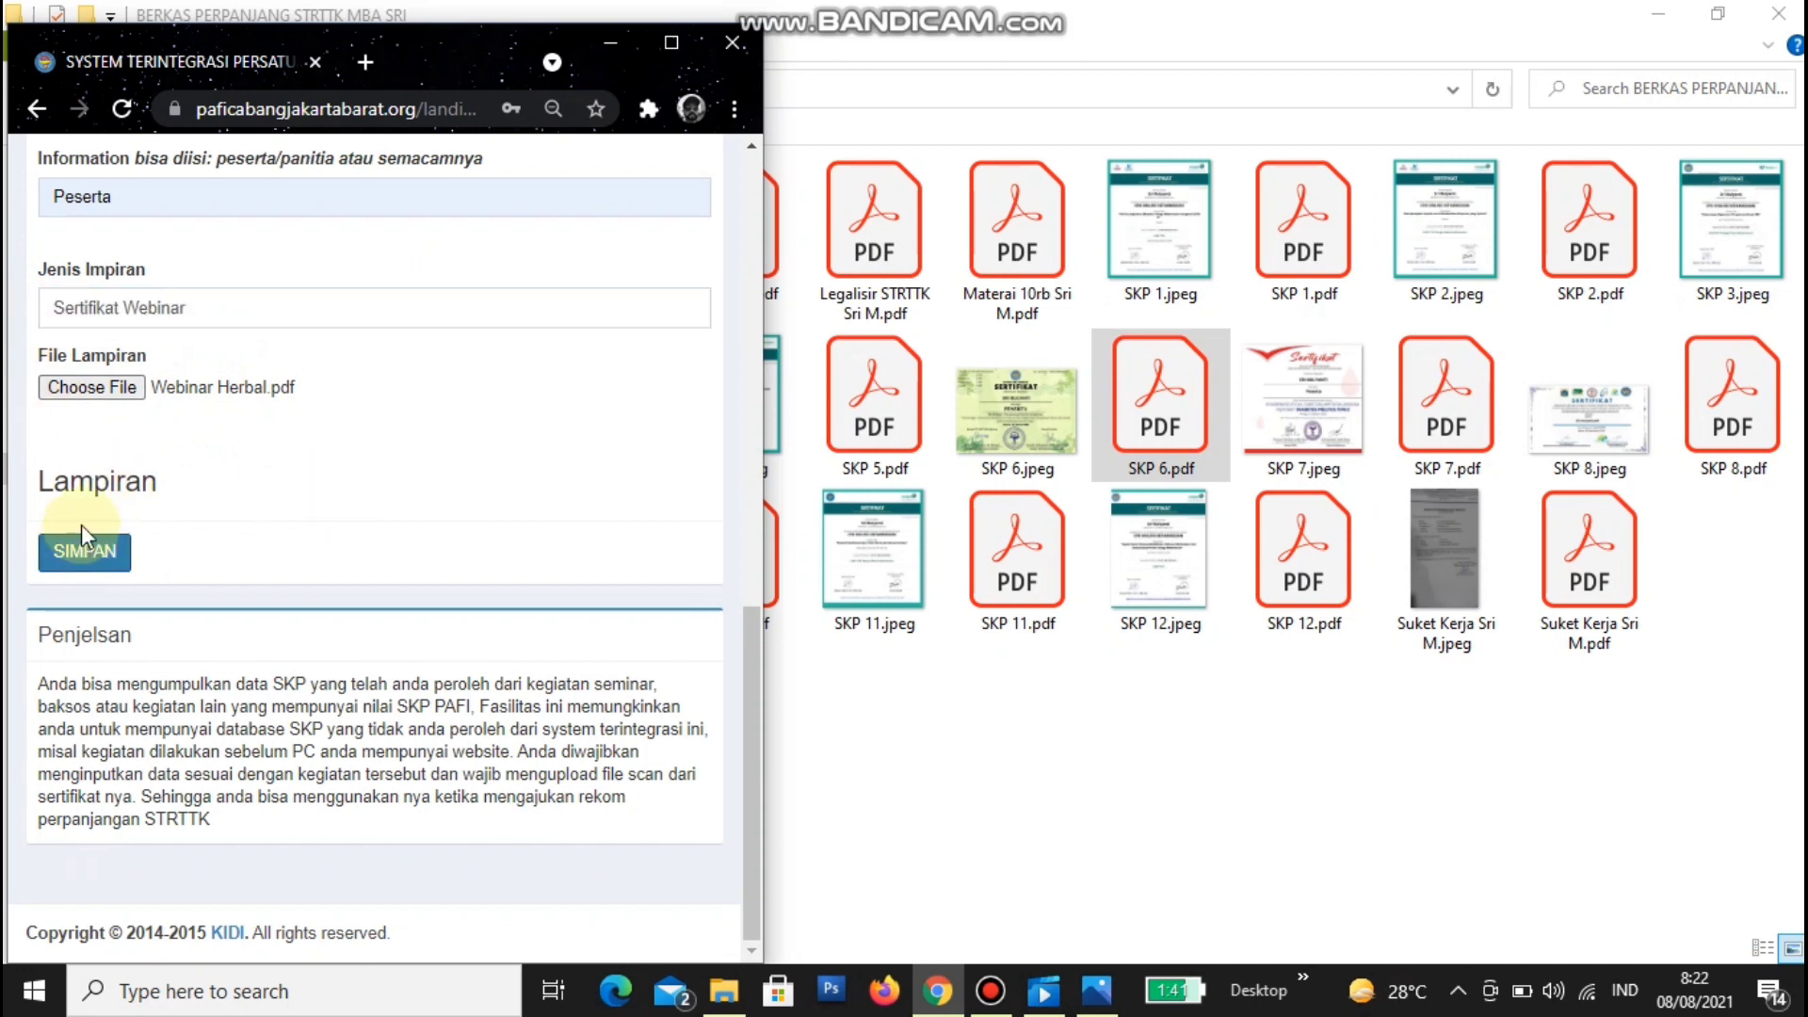
left_click(105, 393)
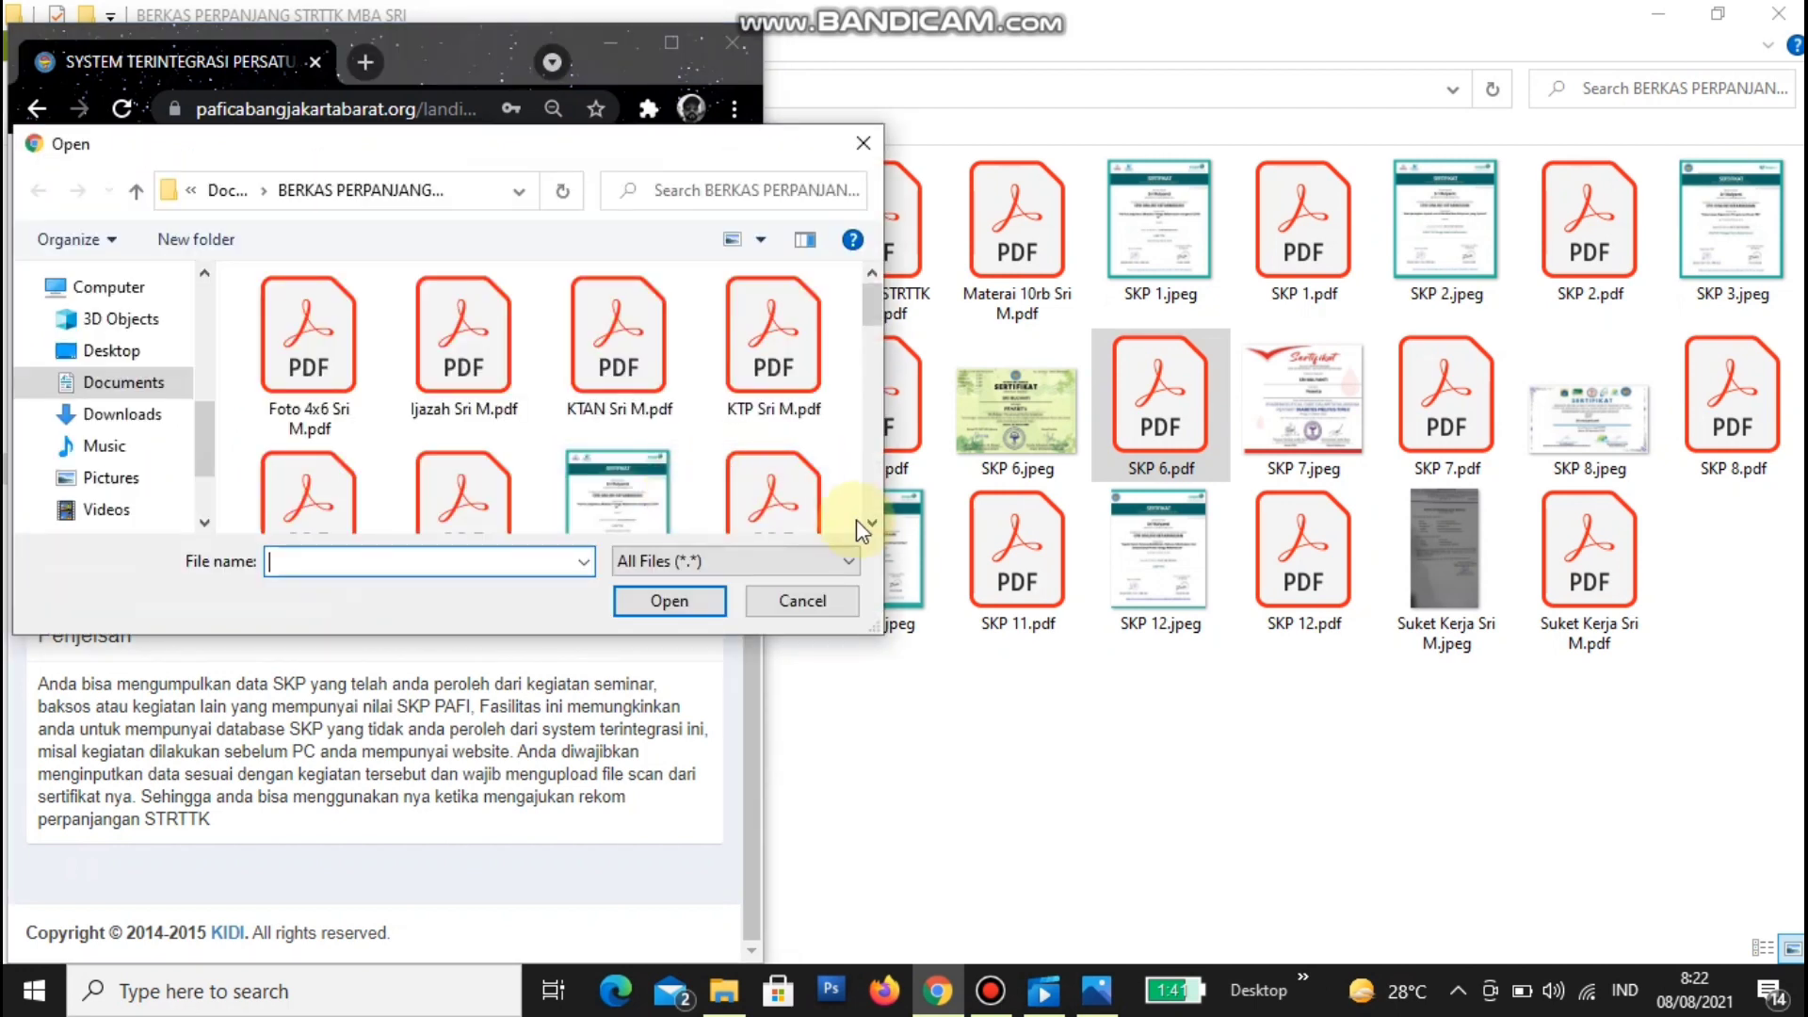
left_click(871, 523)
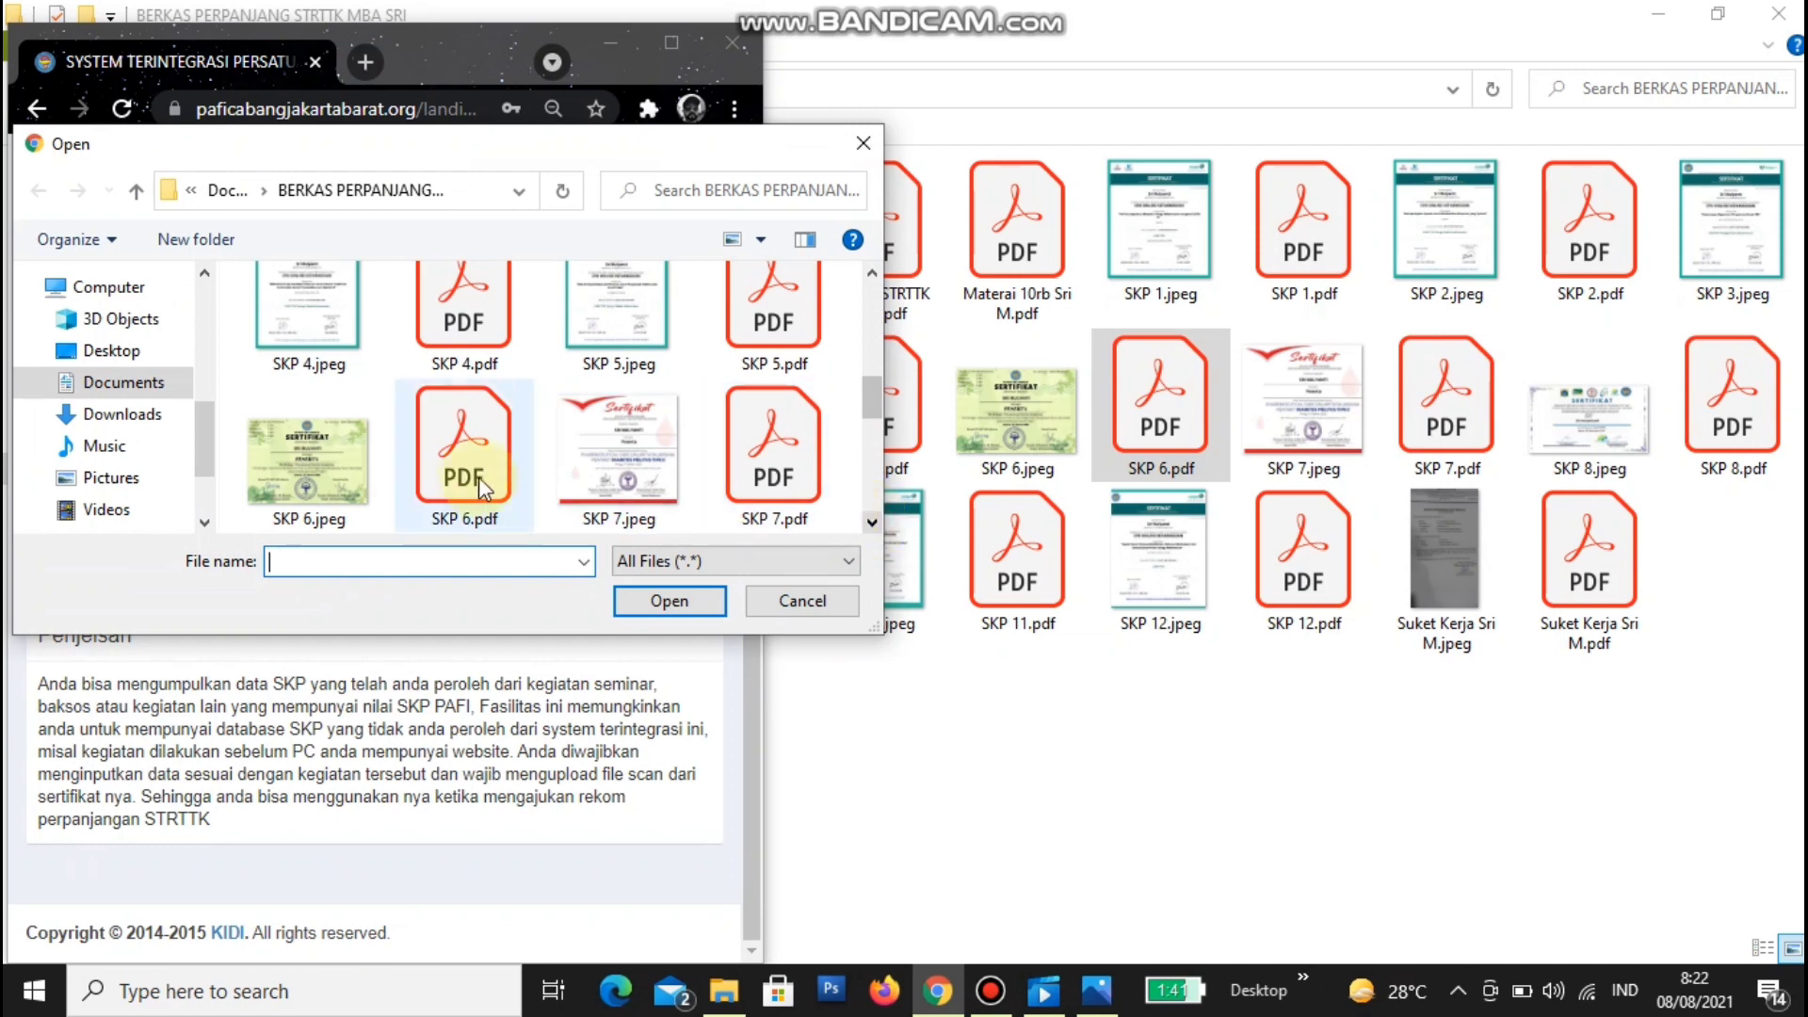
left_click(472, 482)
left_click(688, 601)
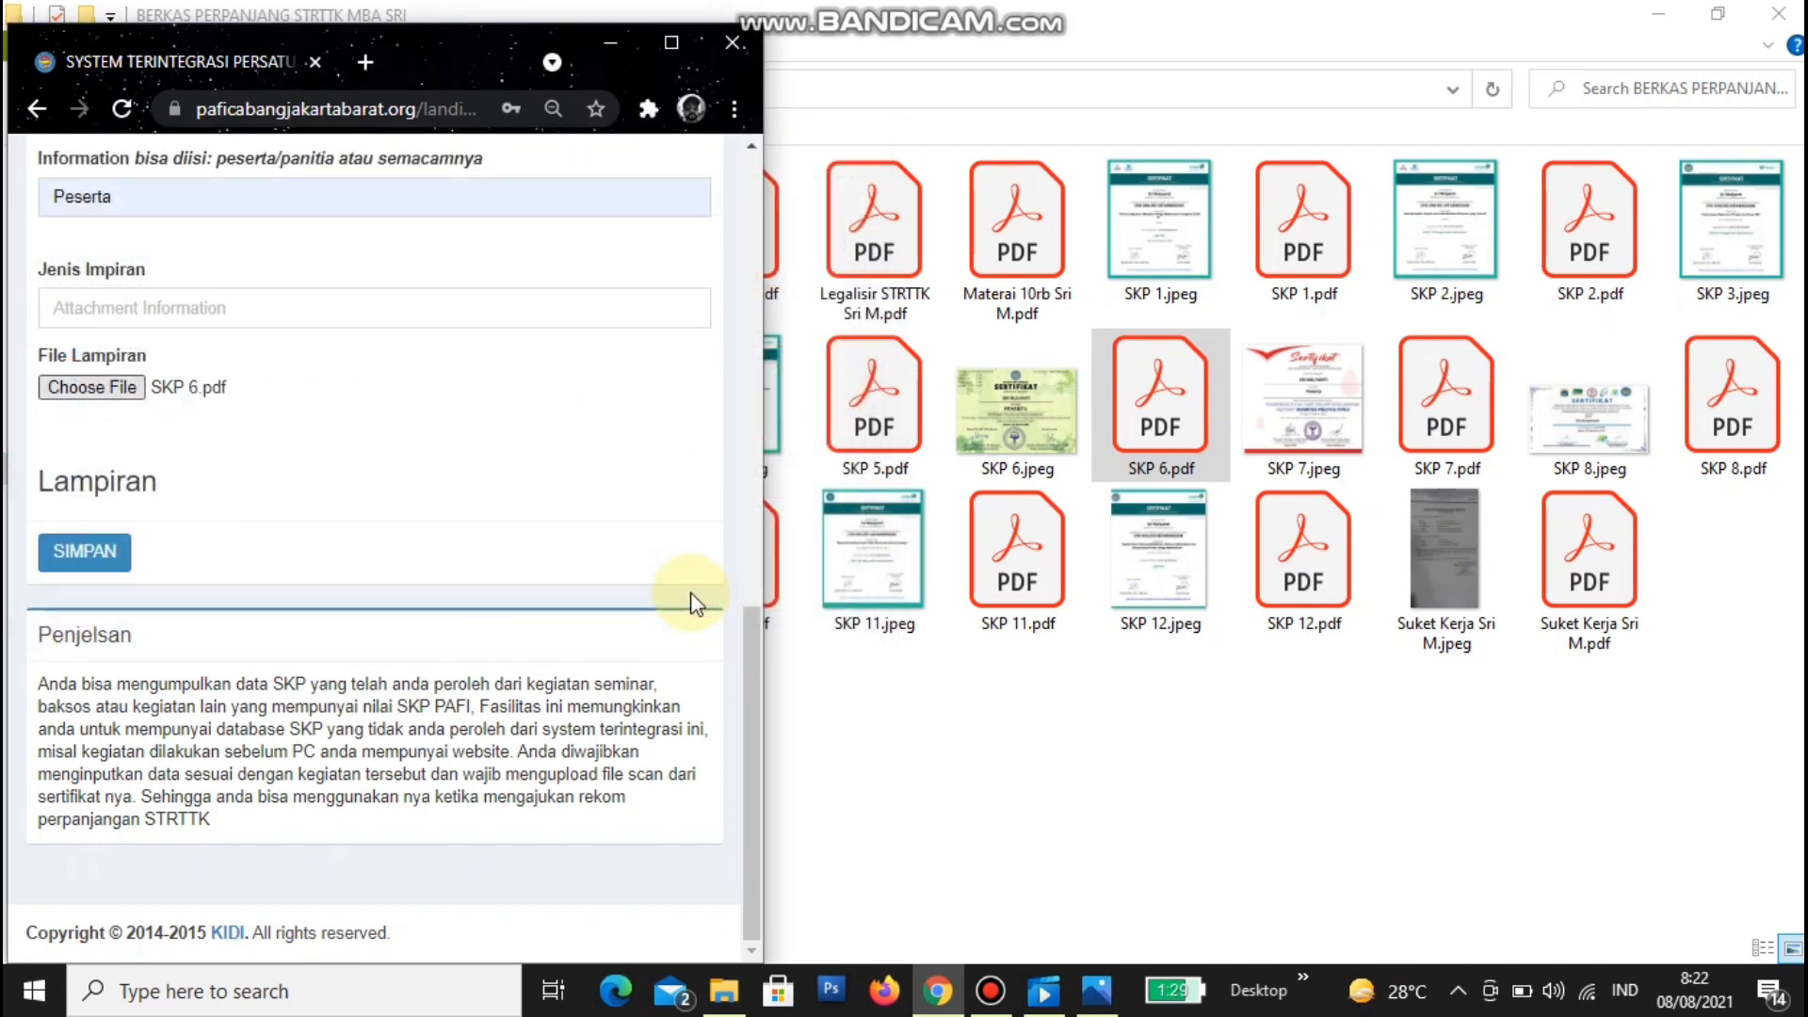
- Set Jenis Impiran to 'Sertifikat Webinar' and open the uploaded certificate PDF
left_click(294, 307)
key("Down")
key("Return")
left_click(352, 443)
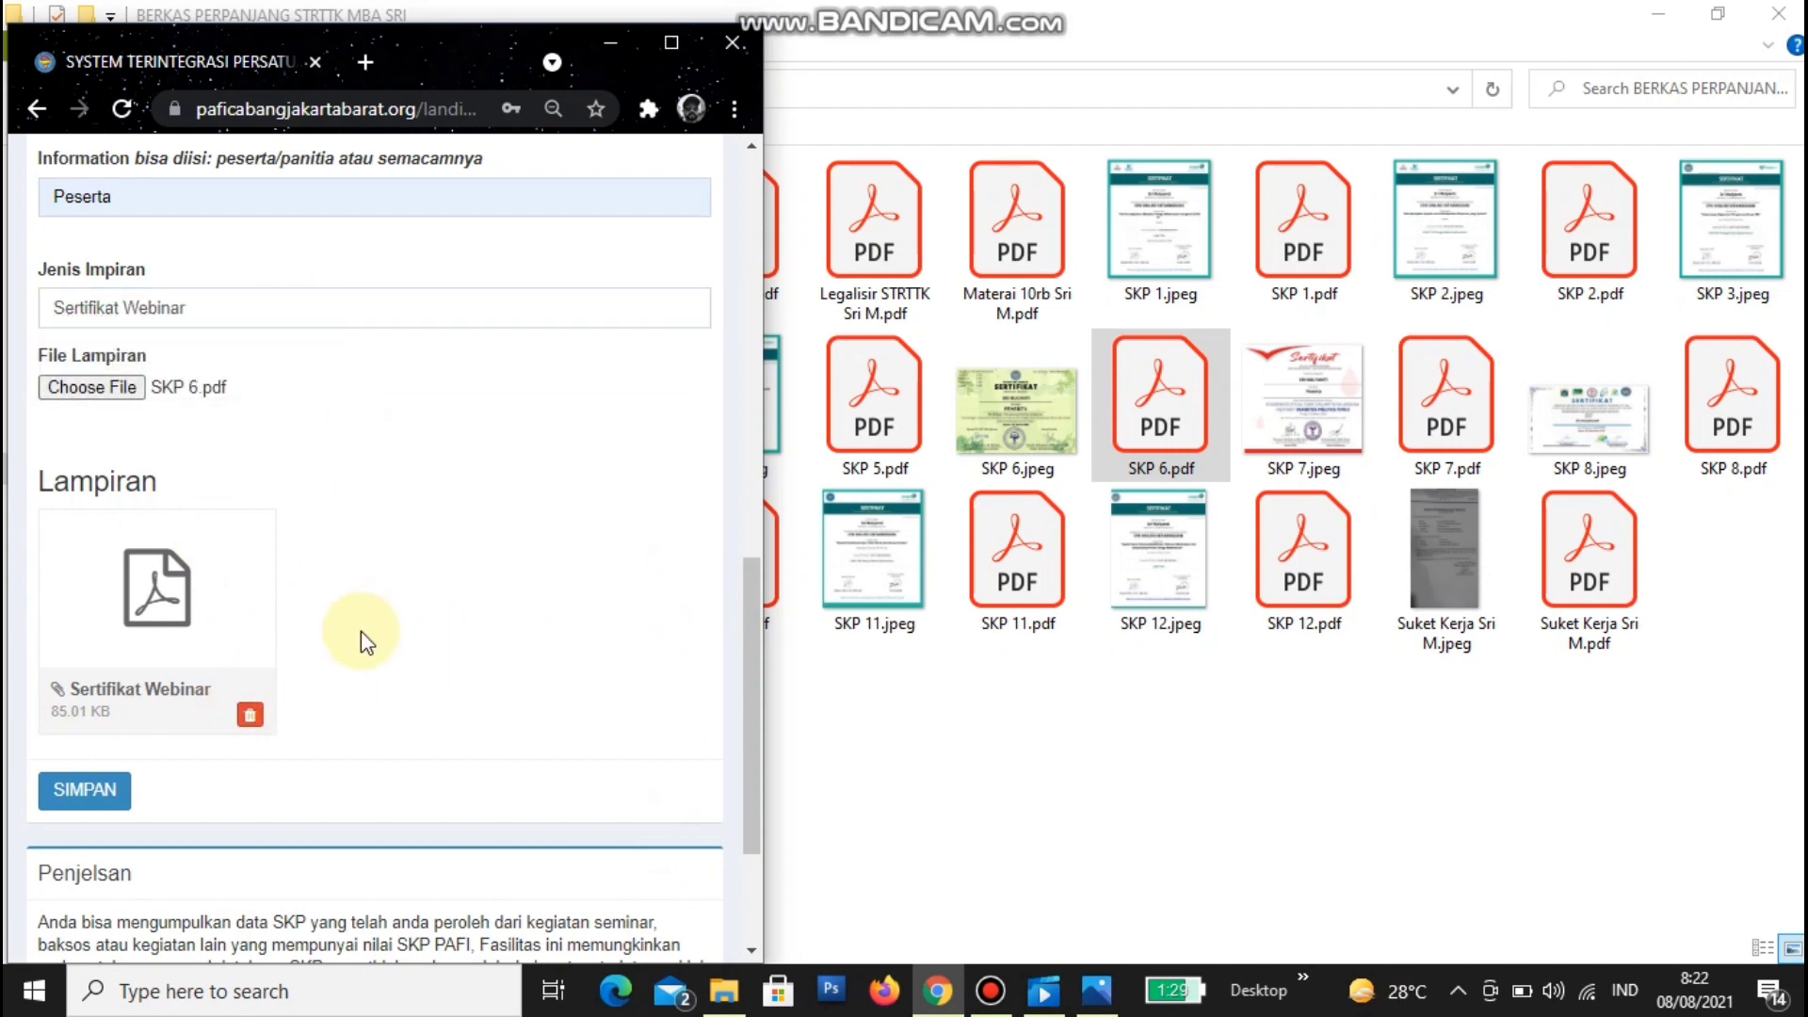
left_click(149, 702)
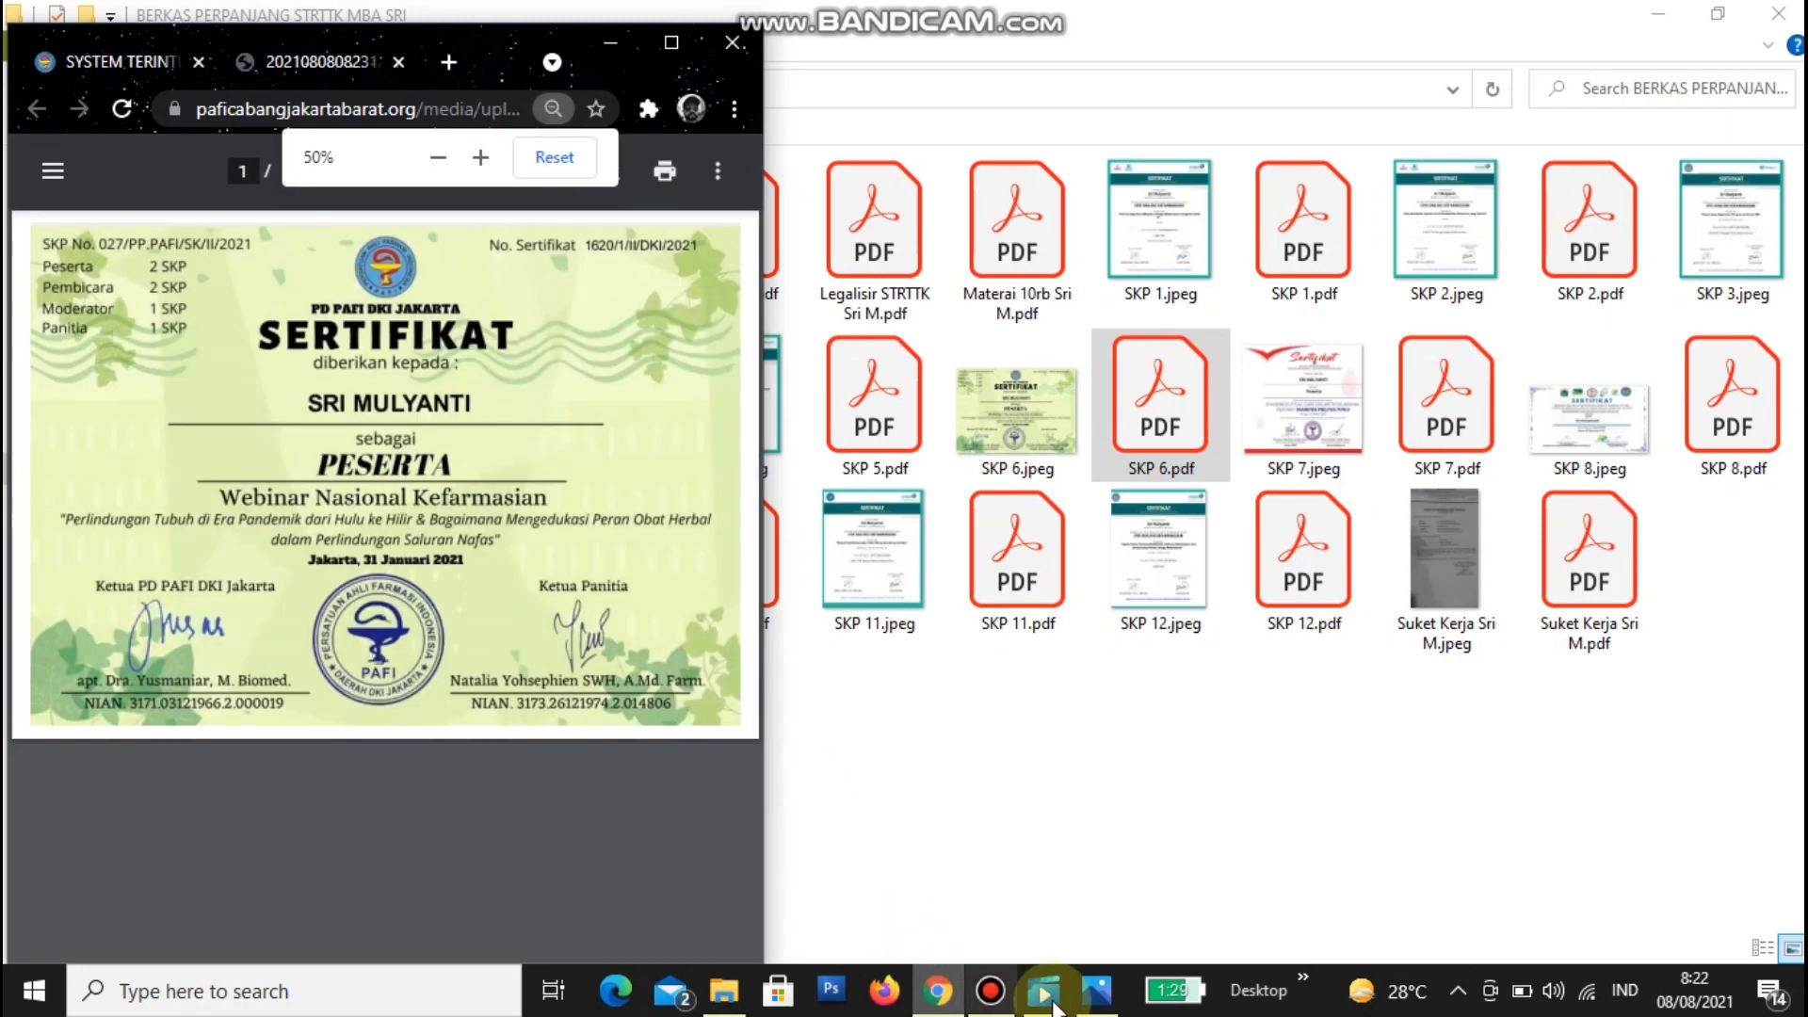
- Compare against SKP 6.jpeg, save the 31/01/2021 webinar SKP entry, and maximize Chrome
left_click(1097, 991)
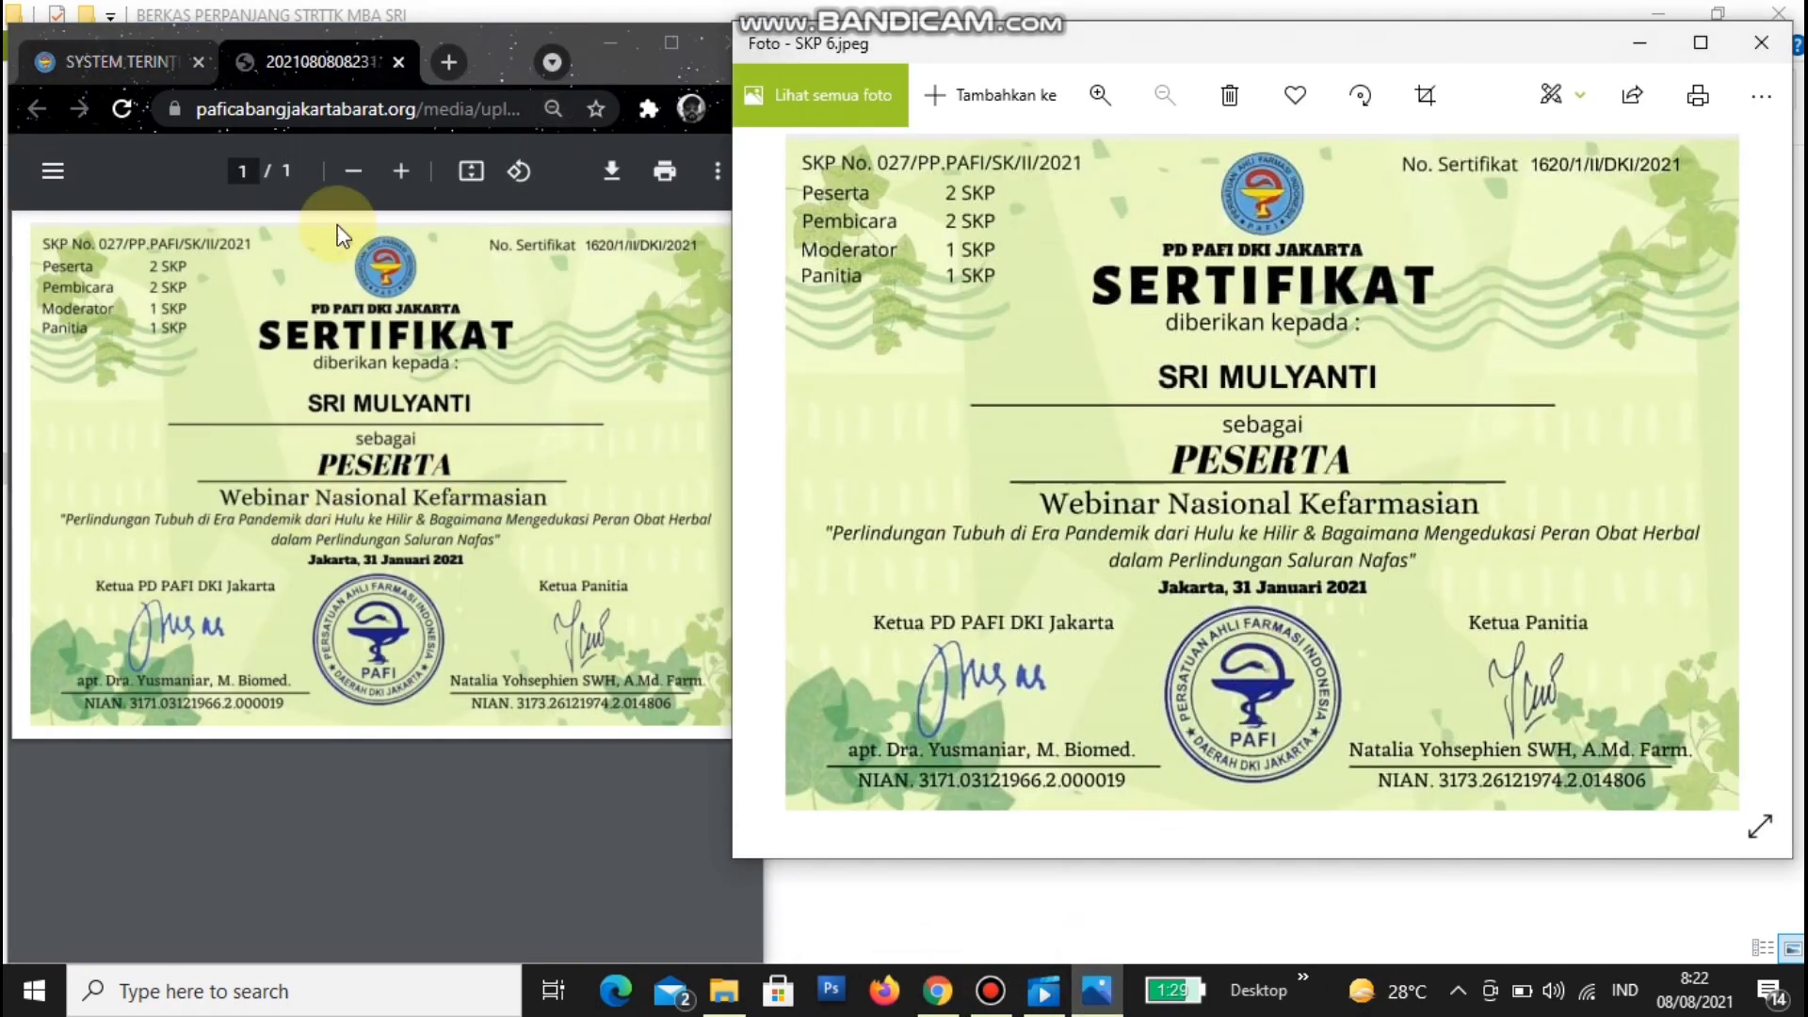
left_click(98, 66)
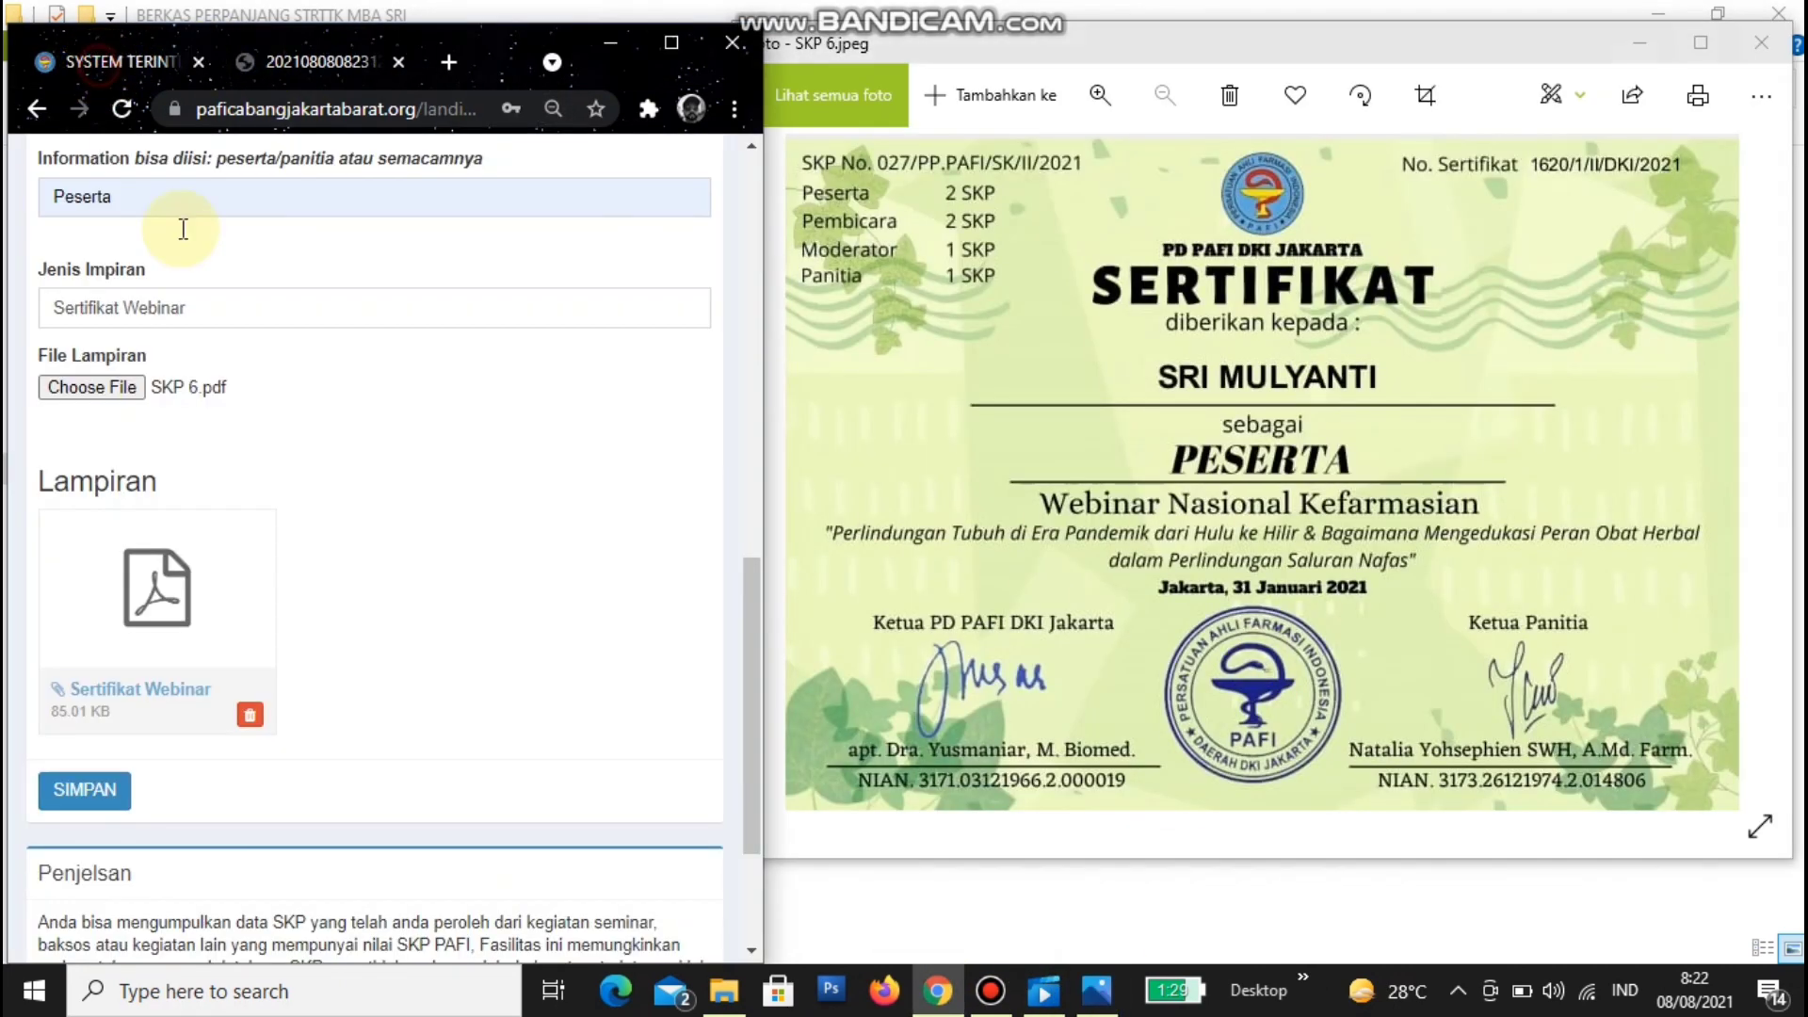
left_click(77, 790)
scroll(94, 791, "up", 8)
scroll(107, 783, "up", 3)
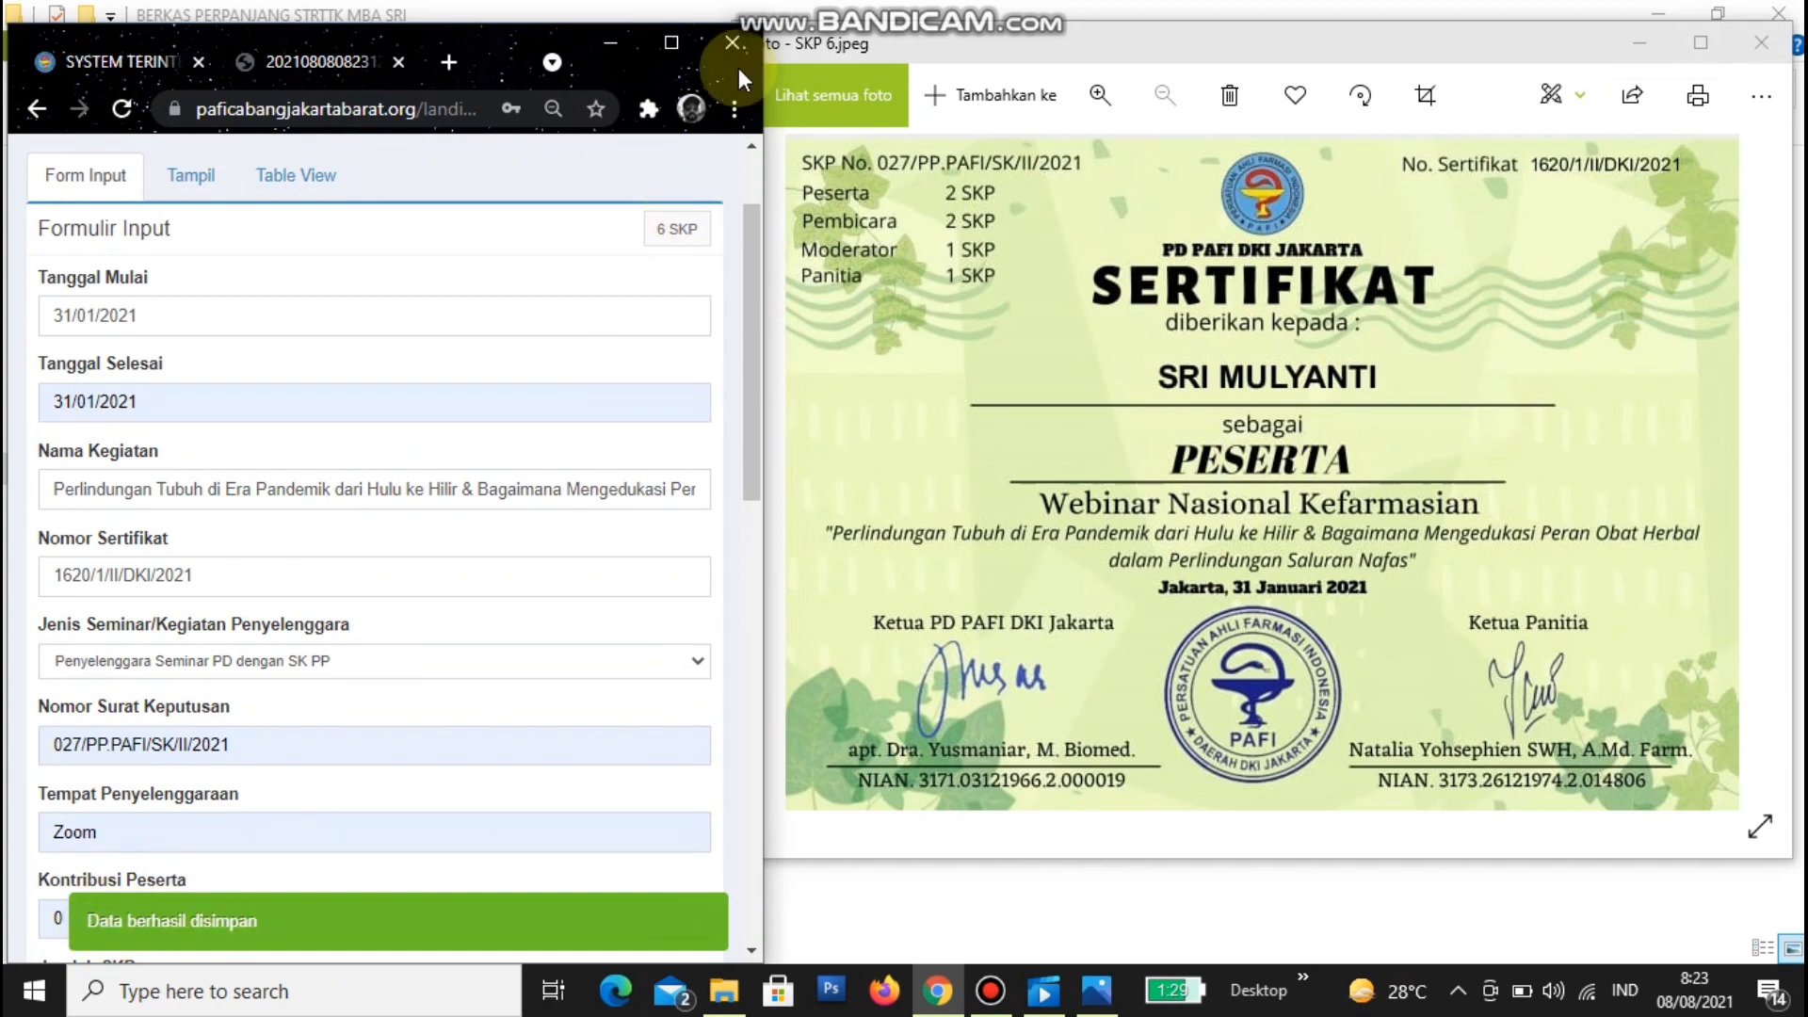
left_click(672, 44)
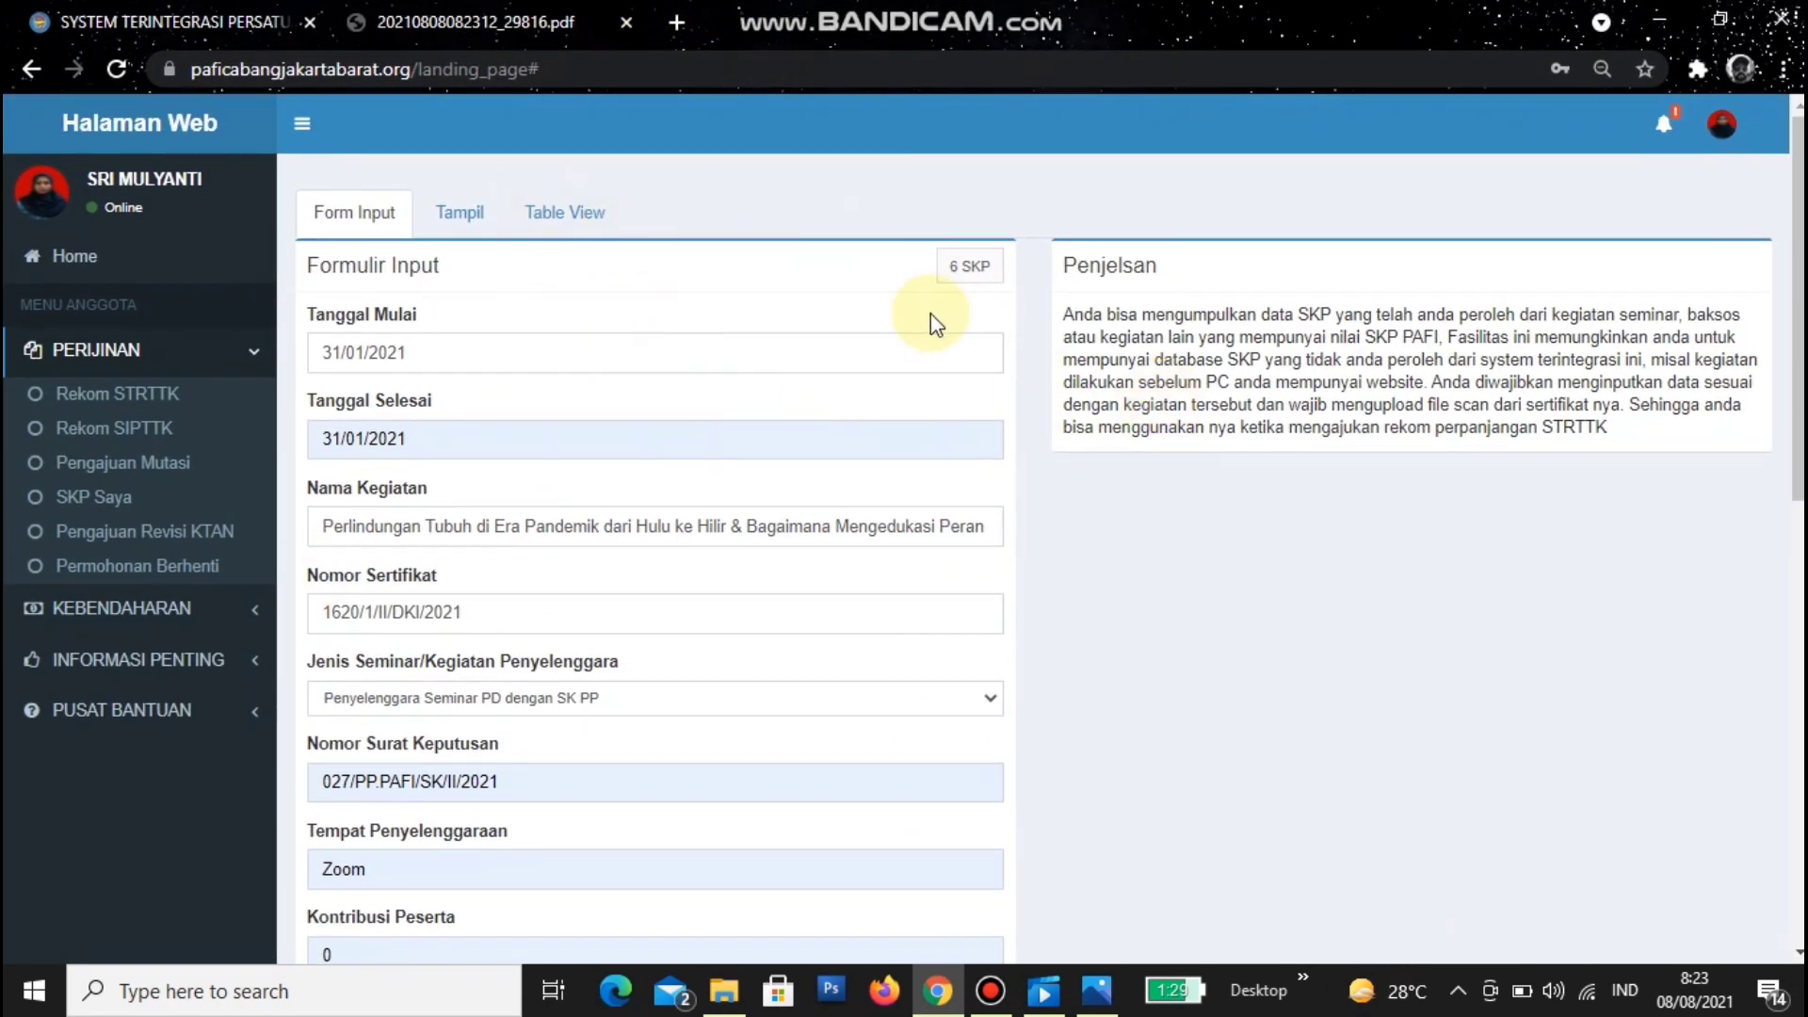
- Review the saved SKP entries in the Tampil and Table View tabs
left_click(463, 212)
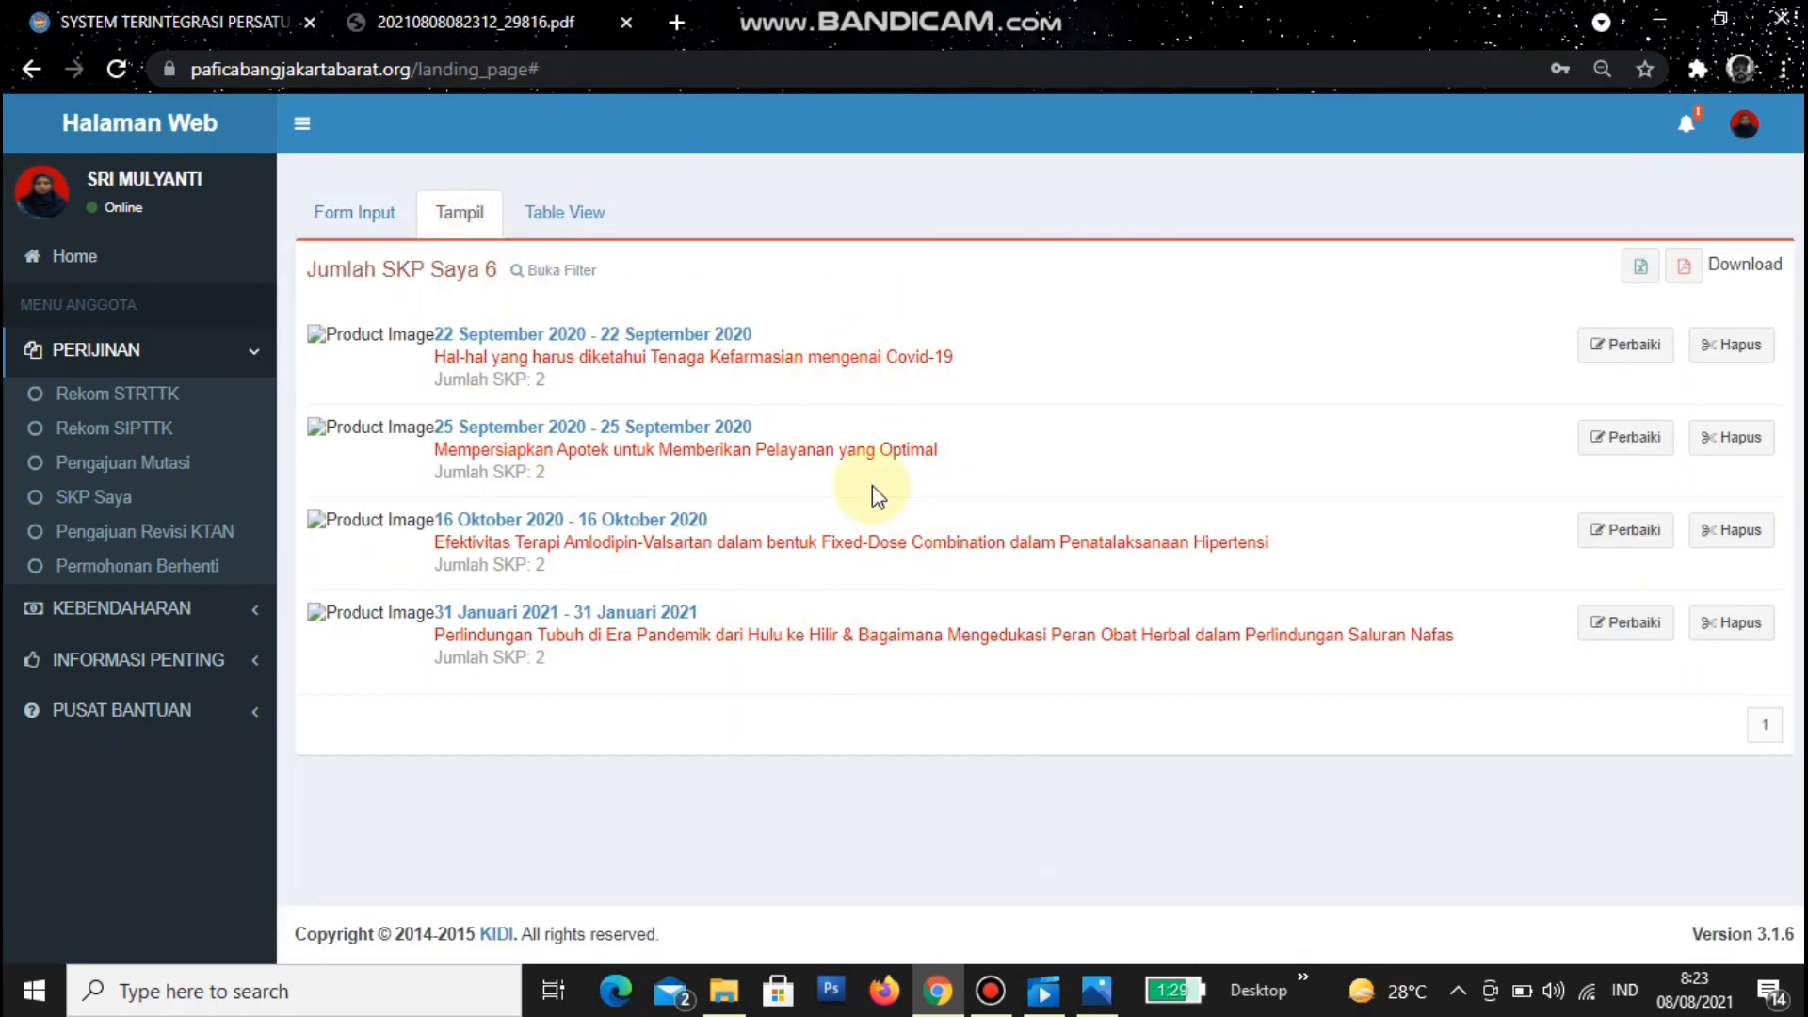
left_click(556, 212)
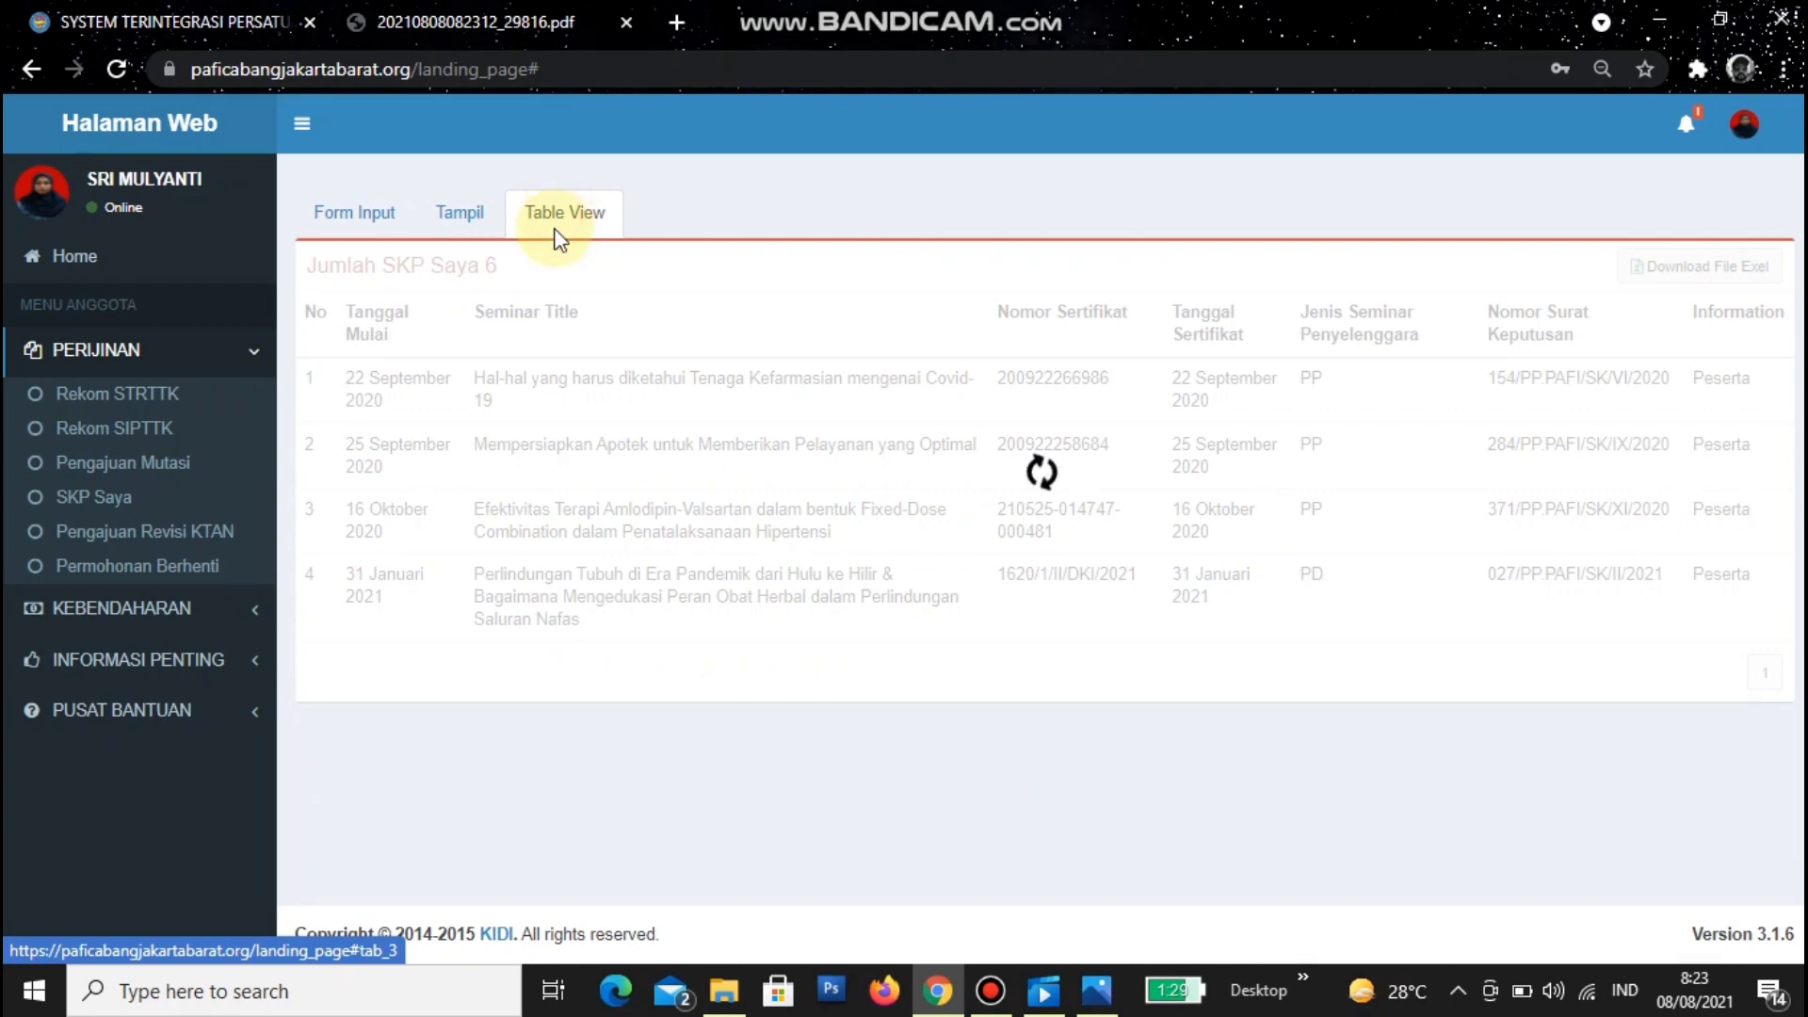
left_click(347, 220)
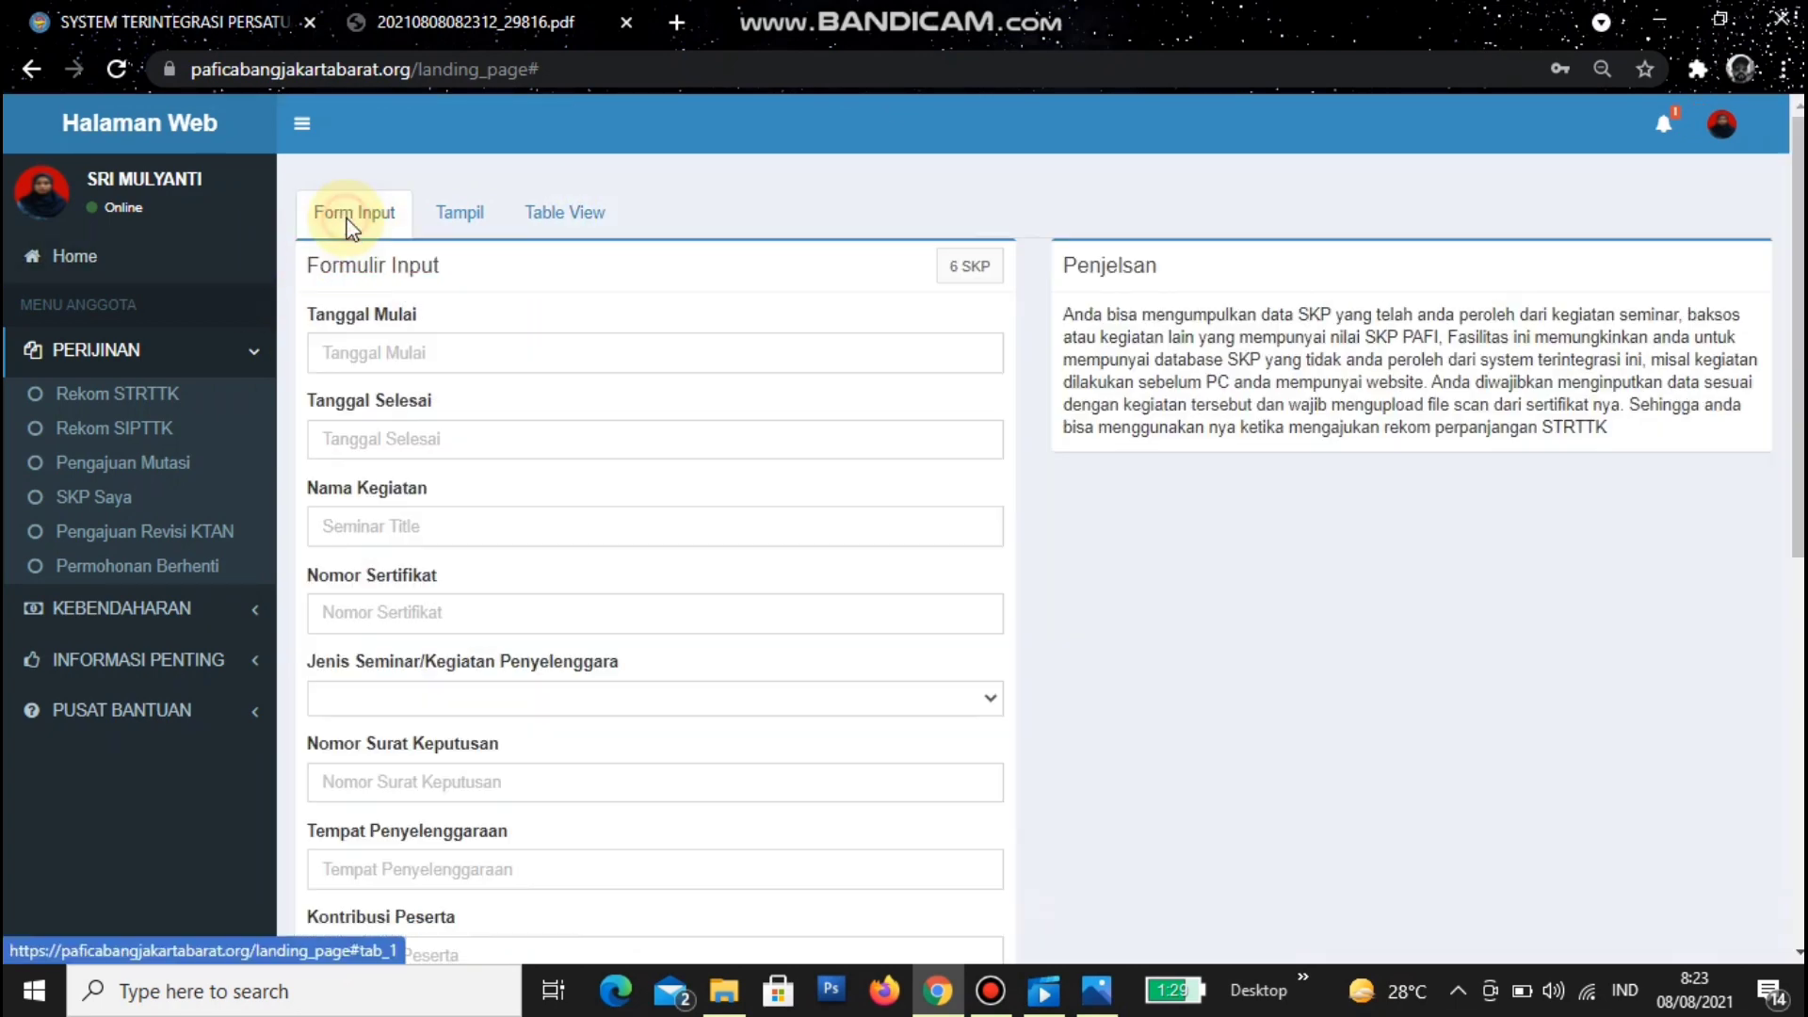
left_click_drag(970, 267, 924, 307)
left_click(957, 230)
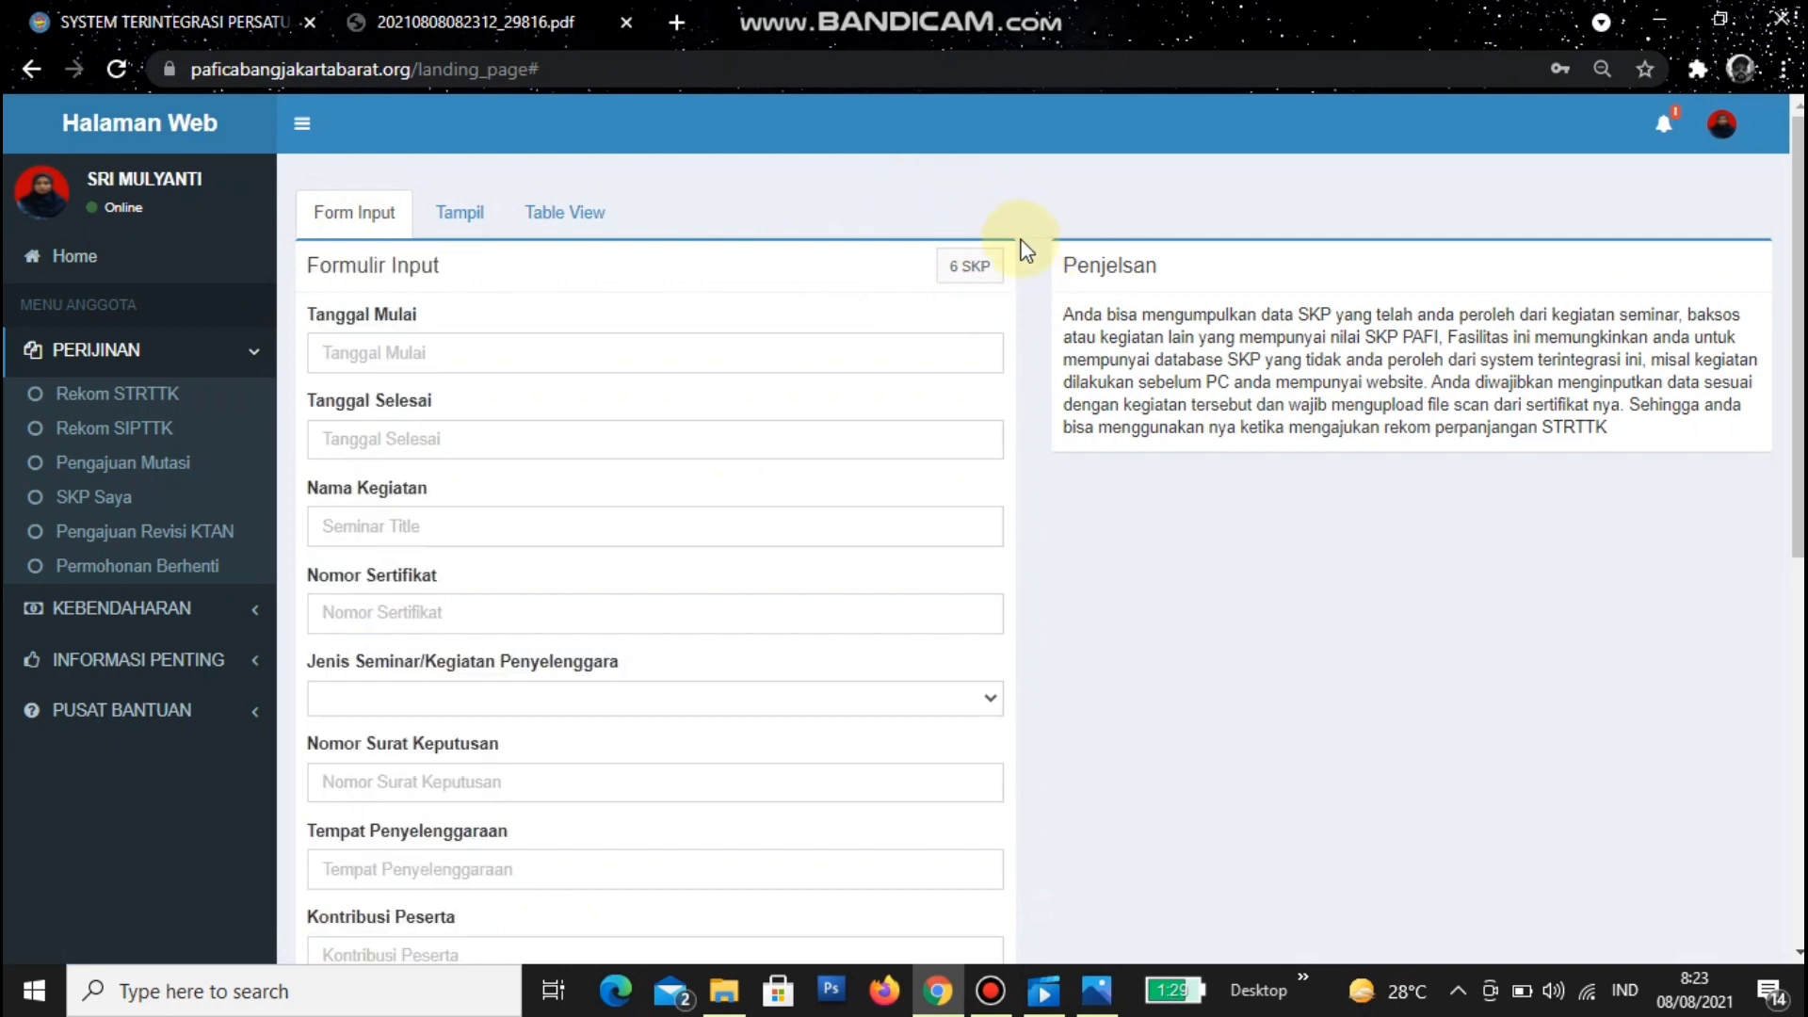
- Reload SKP Saya to a blank form showing the 8 SKP total
left_click(99, 507)
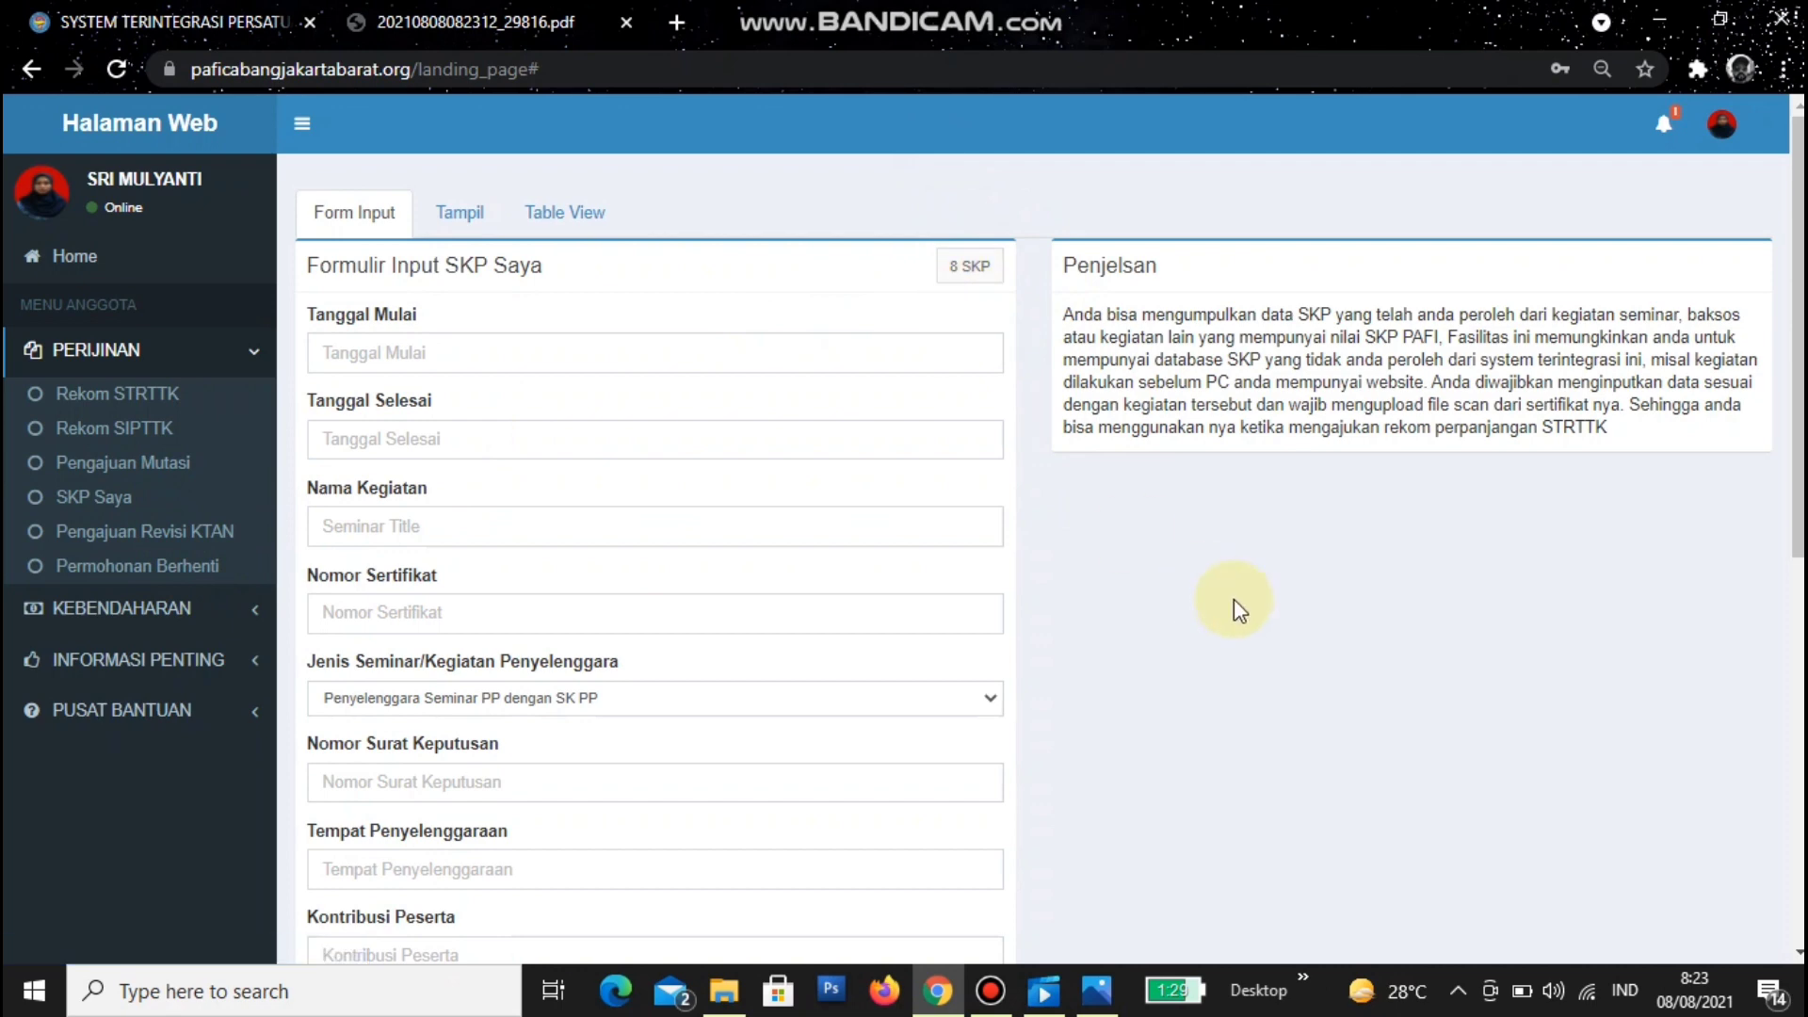
scroll(1234, 599, "down", 8)
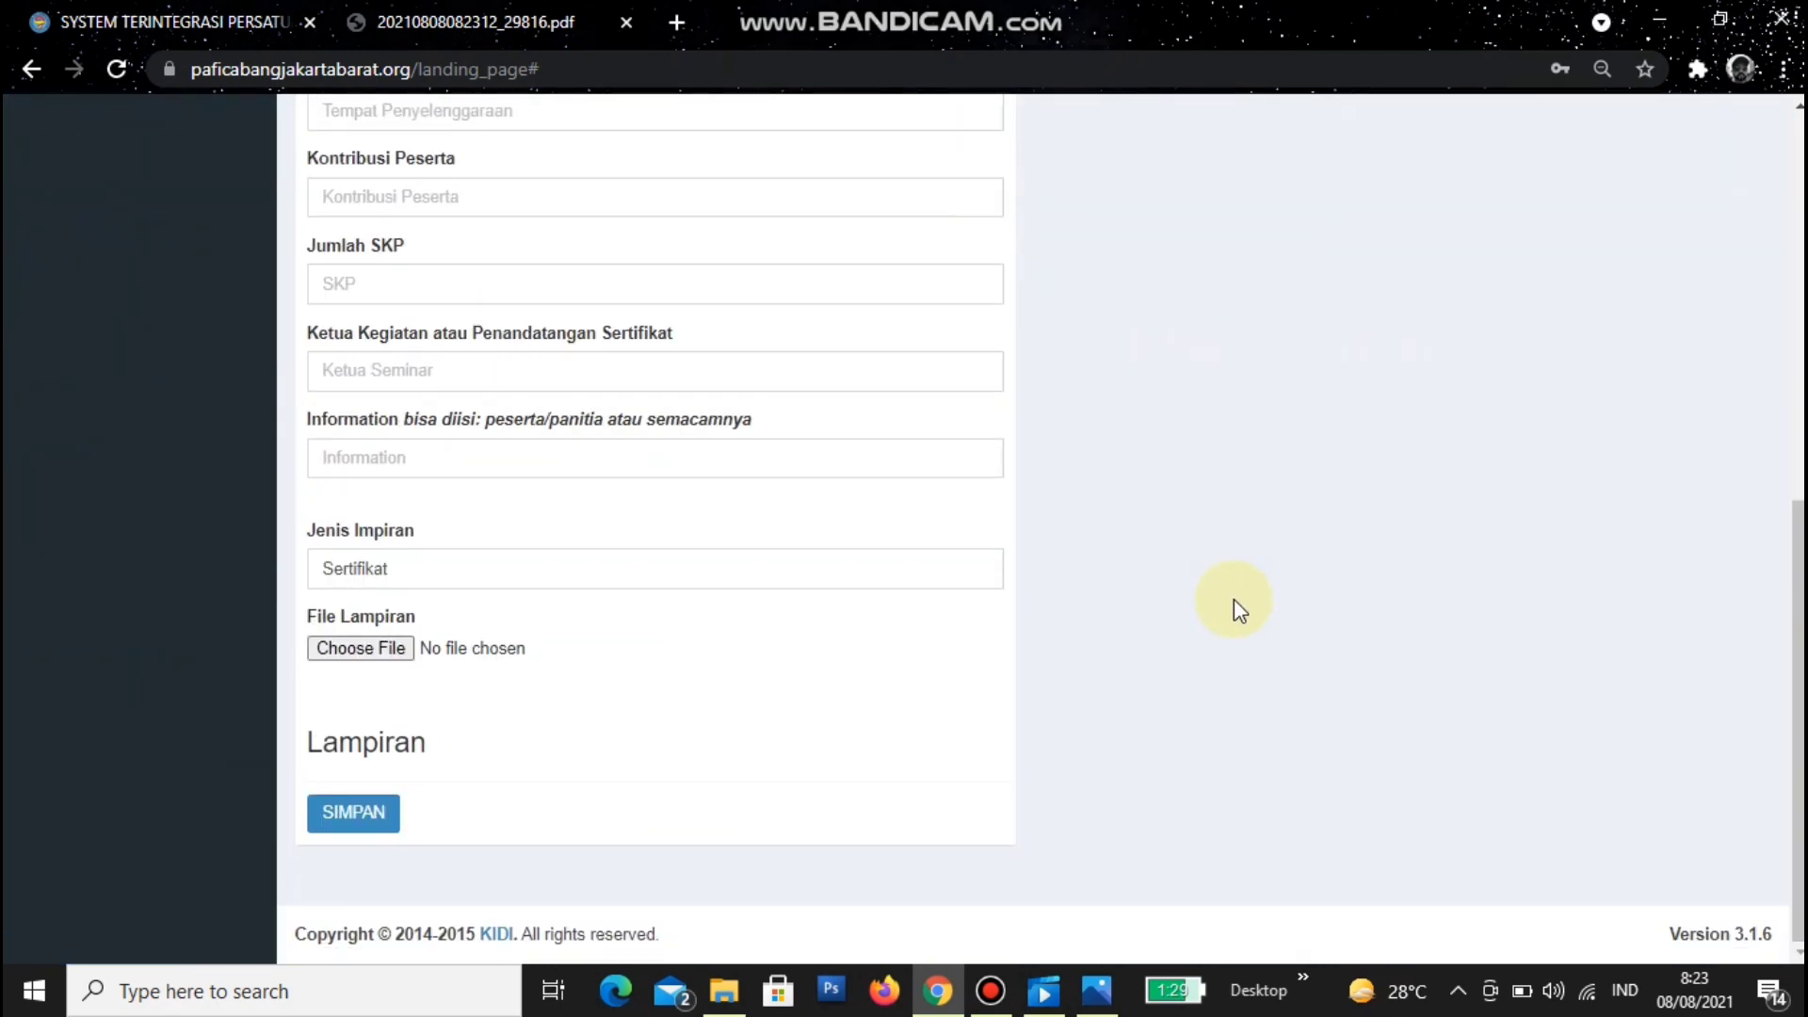
scroll(1234, 599, "up", 8)
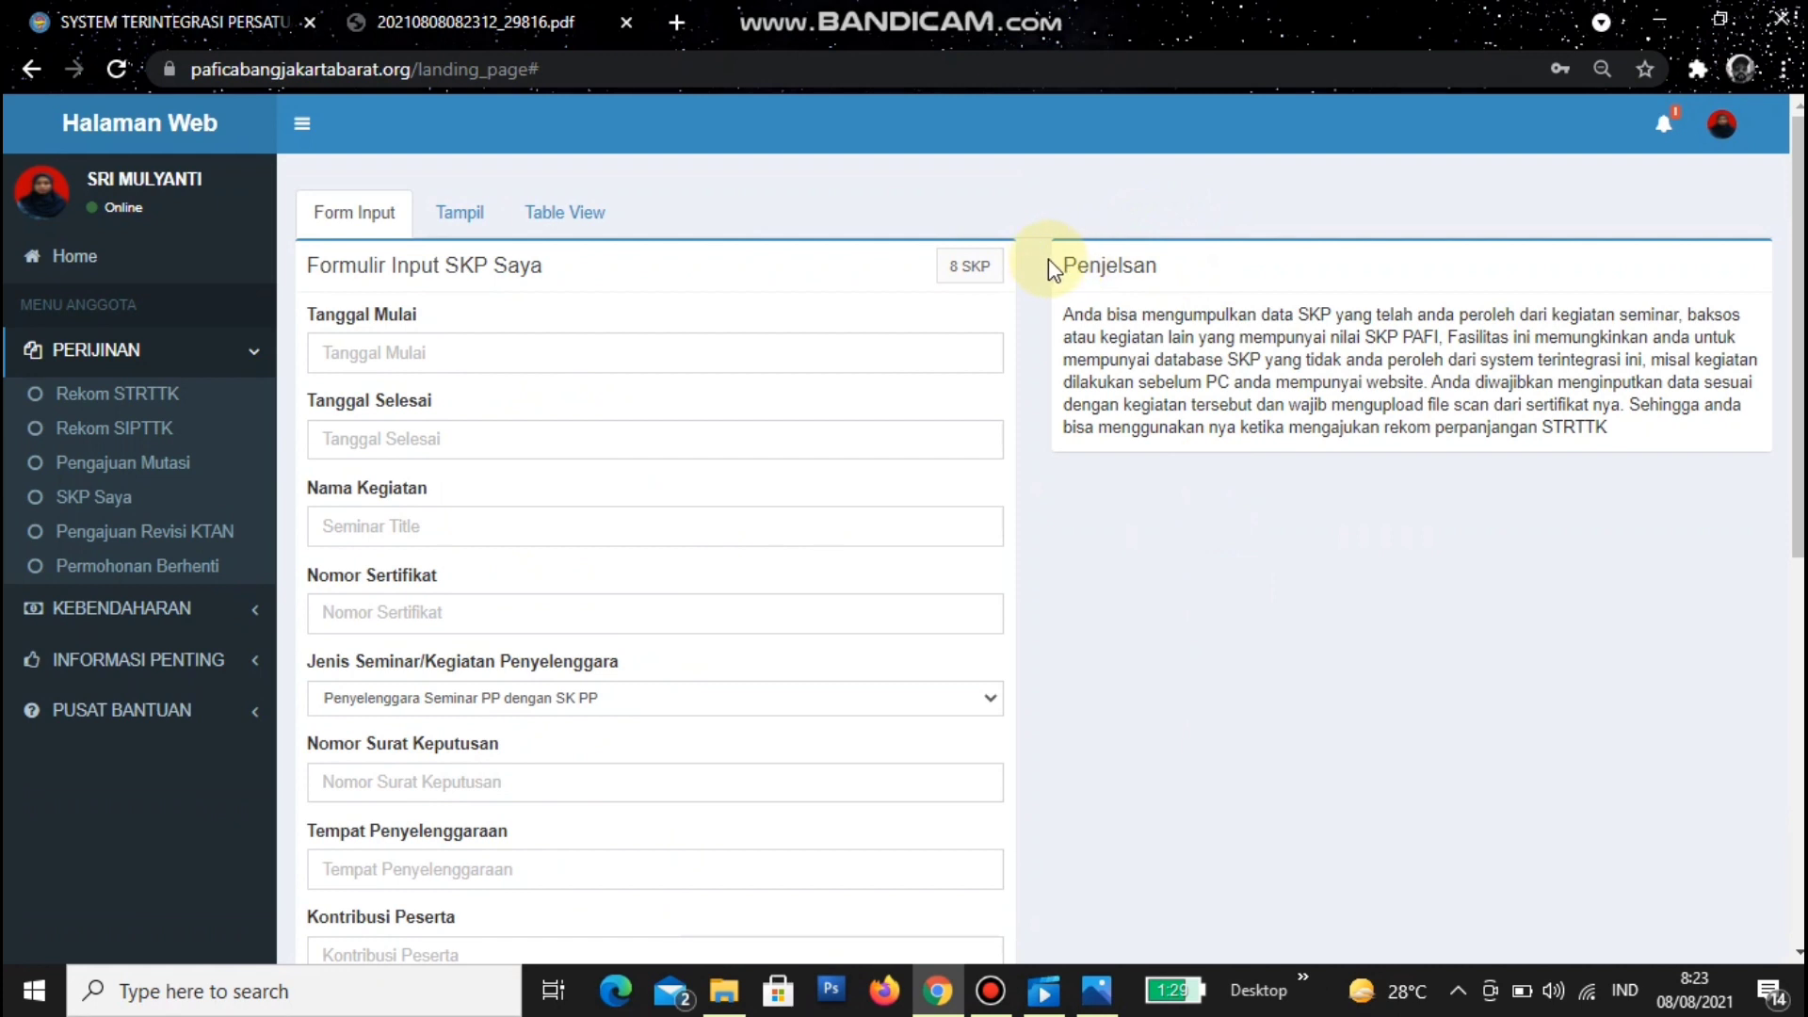
left_click_drag(1061, 260, 1166, 278)
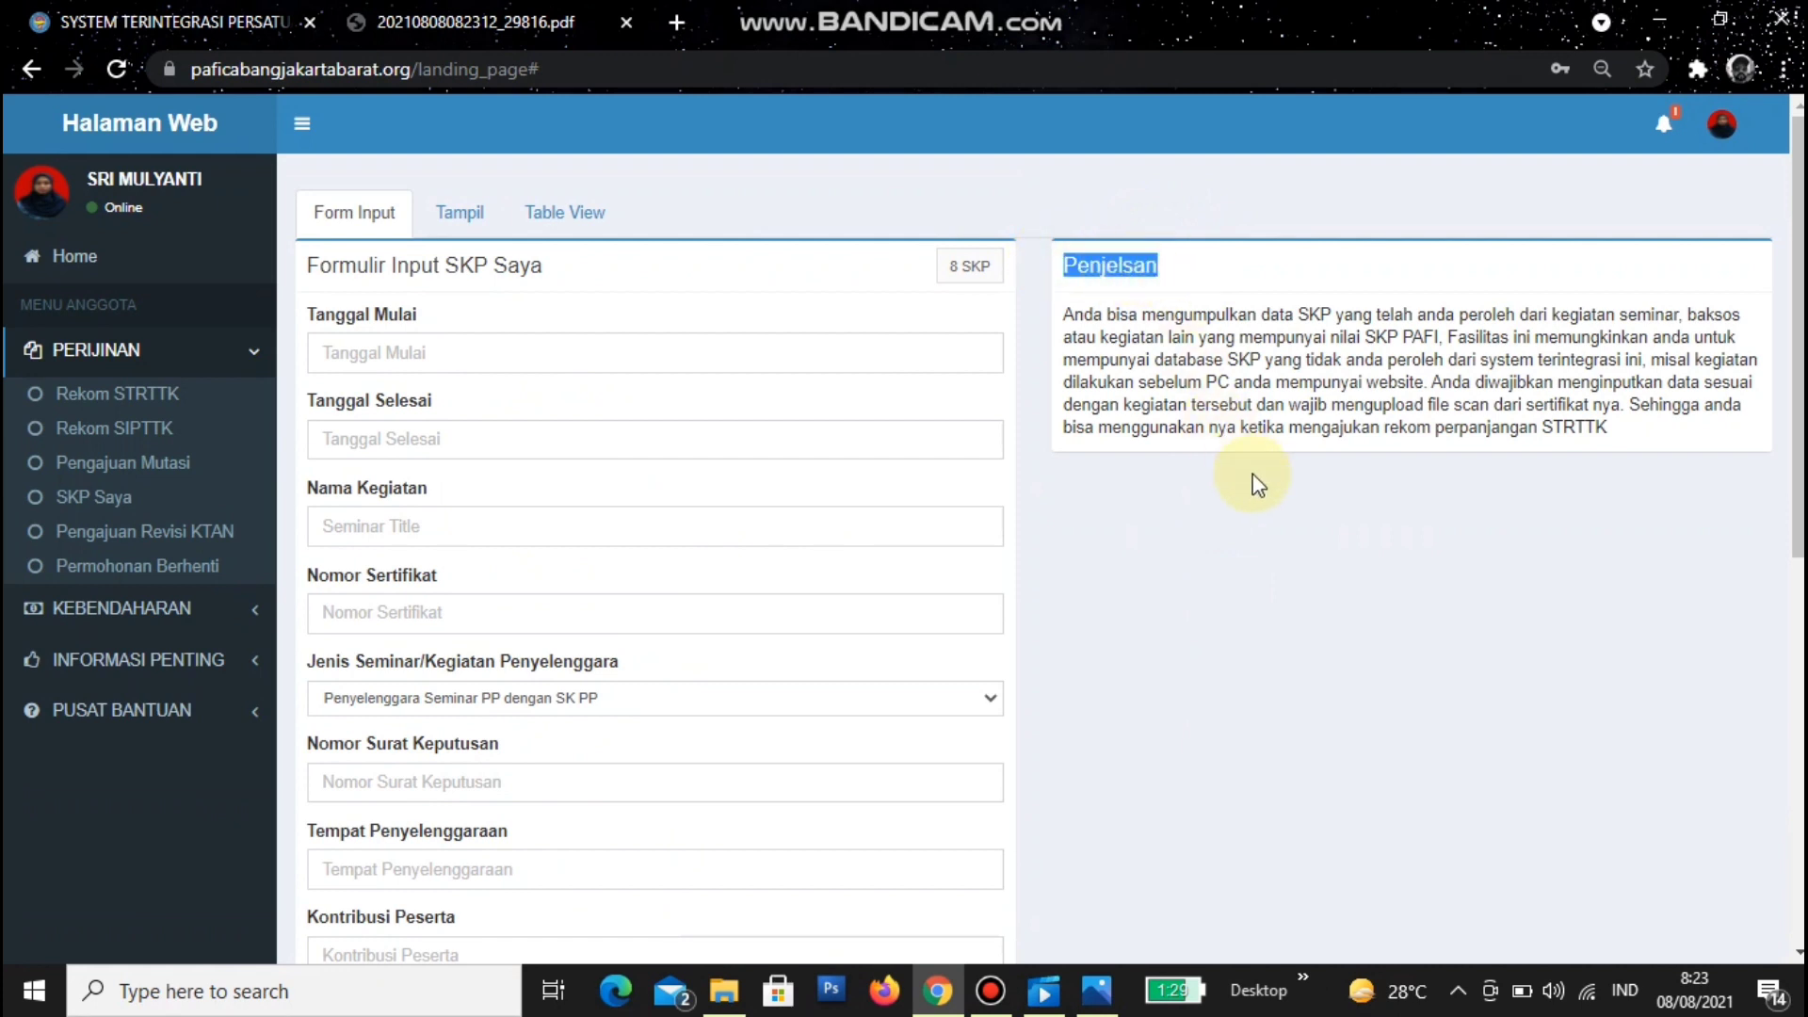
left_click(1267, 514)
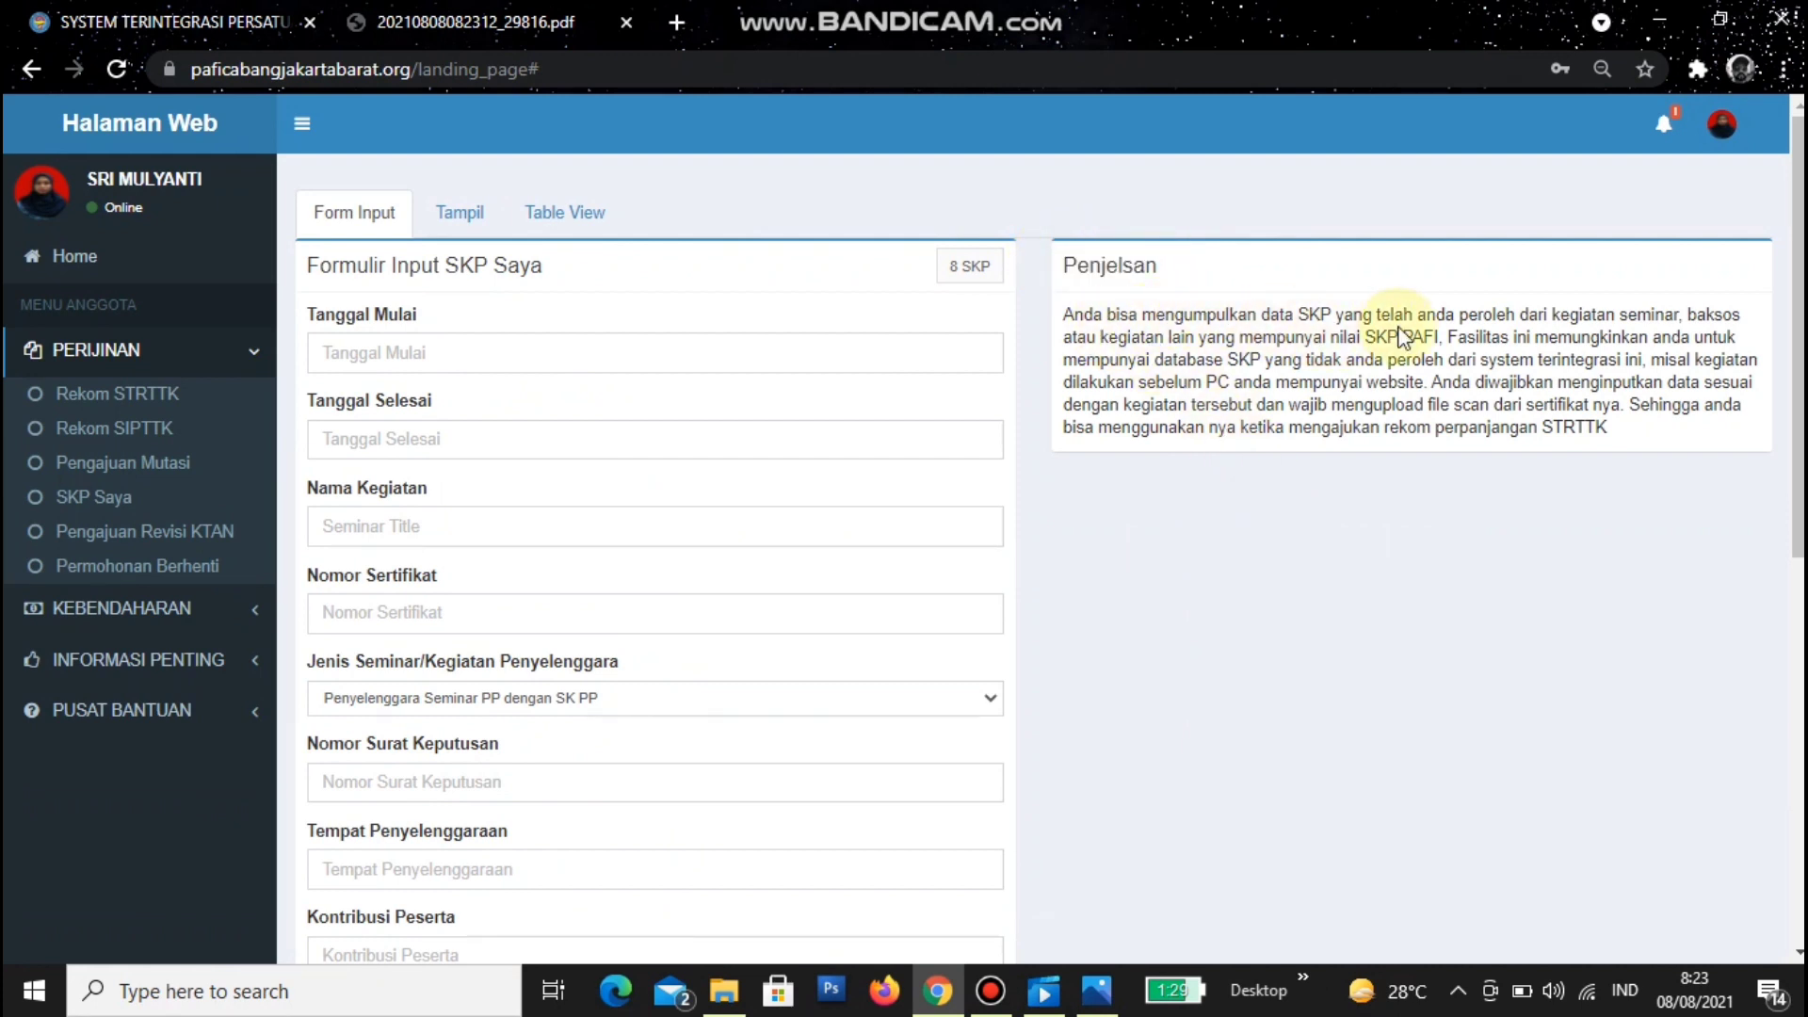
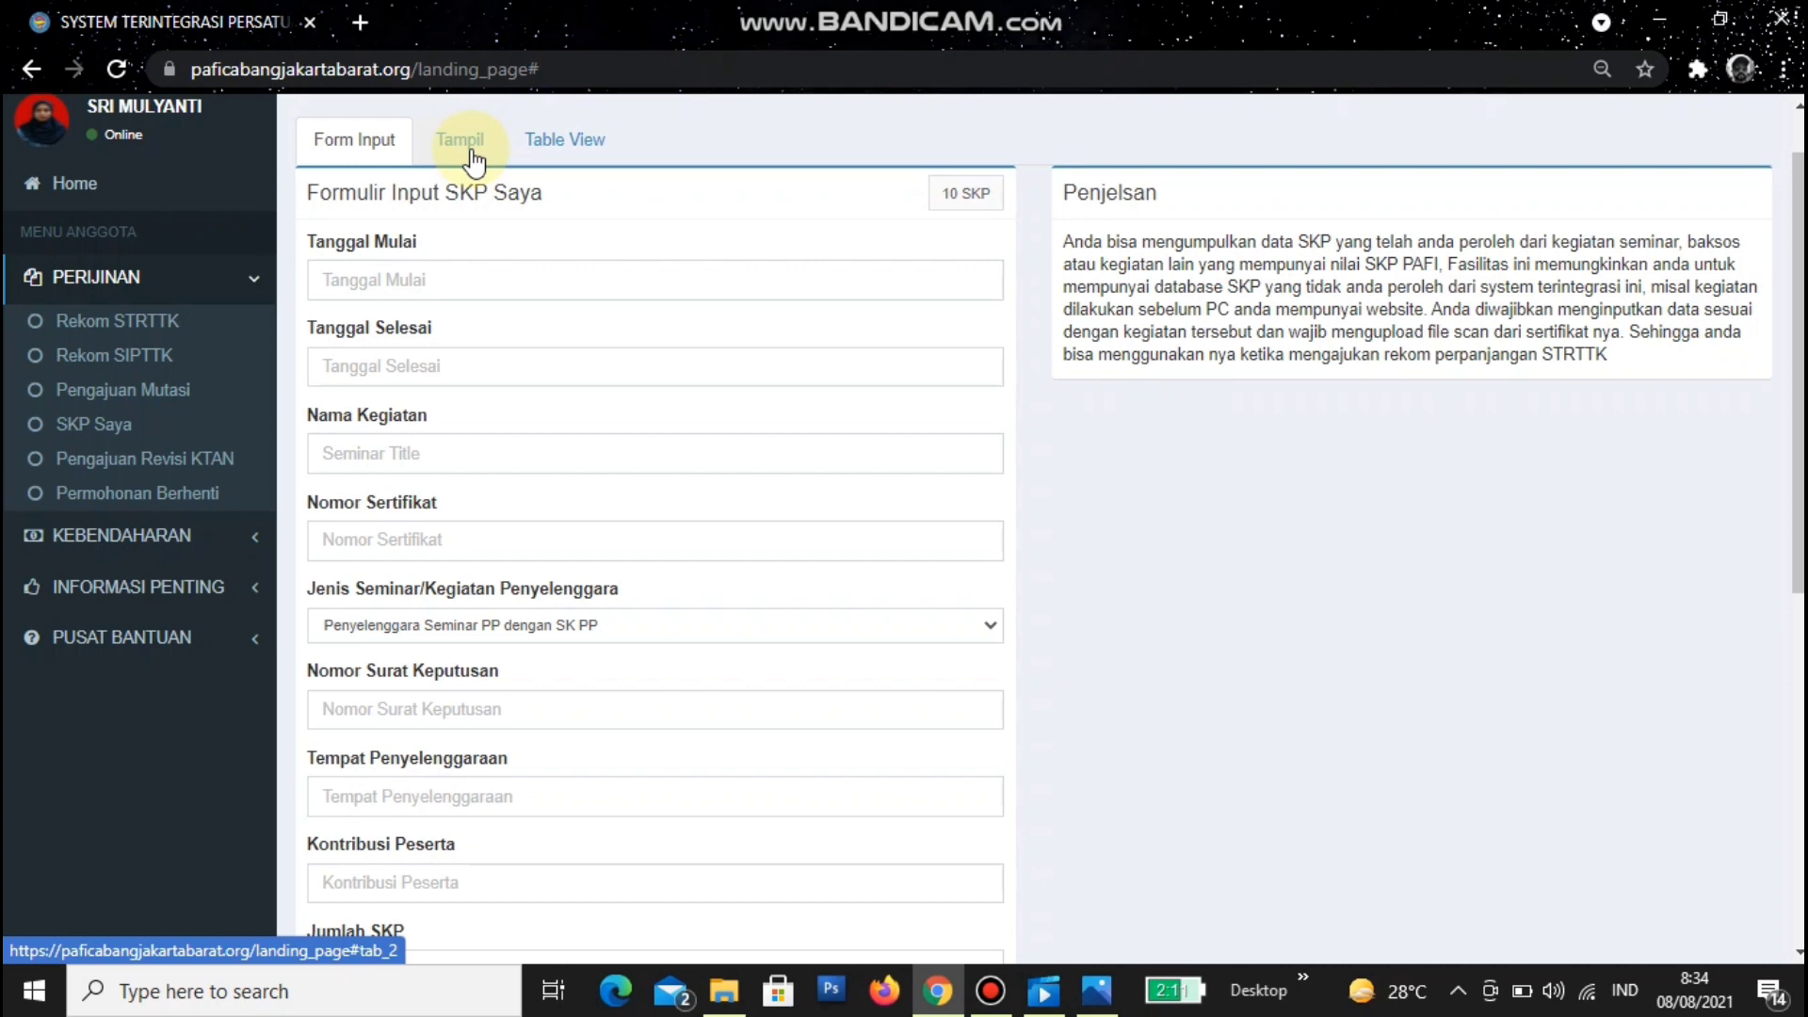
- List the saved SKP entries in the Tampil tab, showing the 10 SKP total
left_click(468, 146)
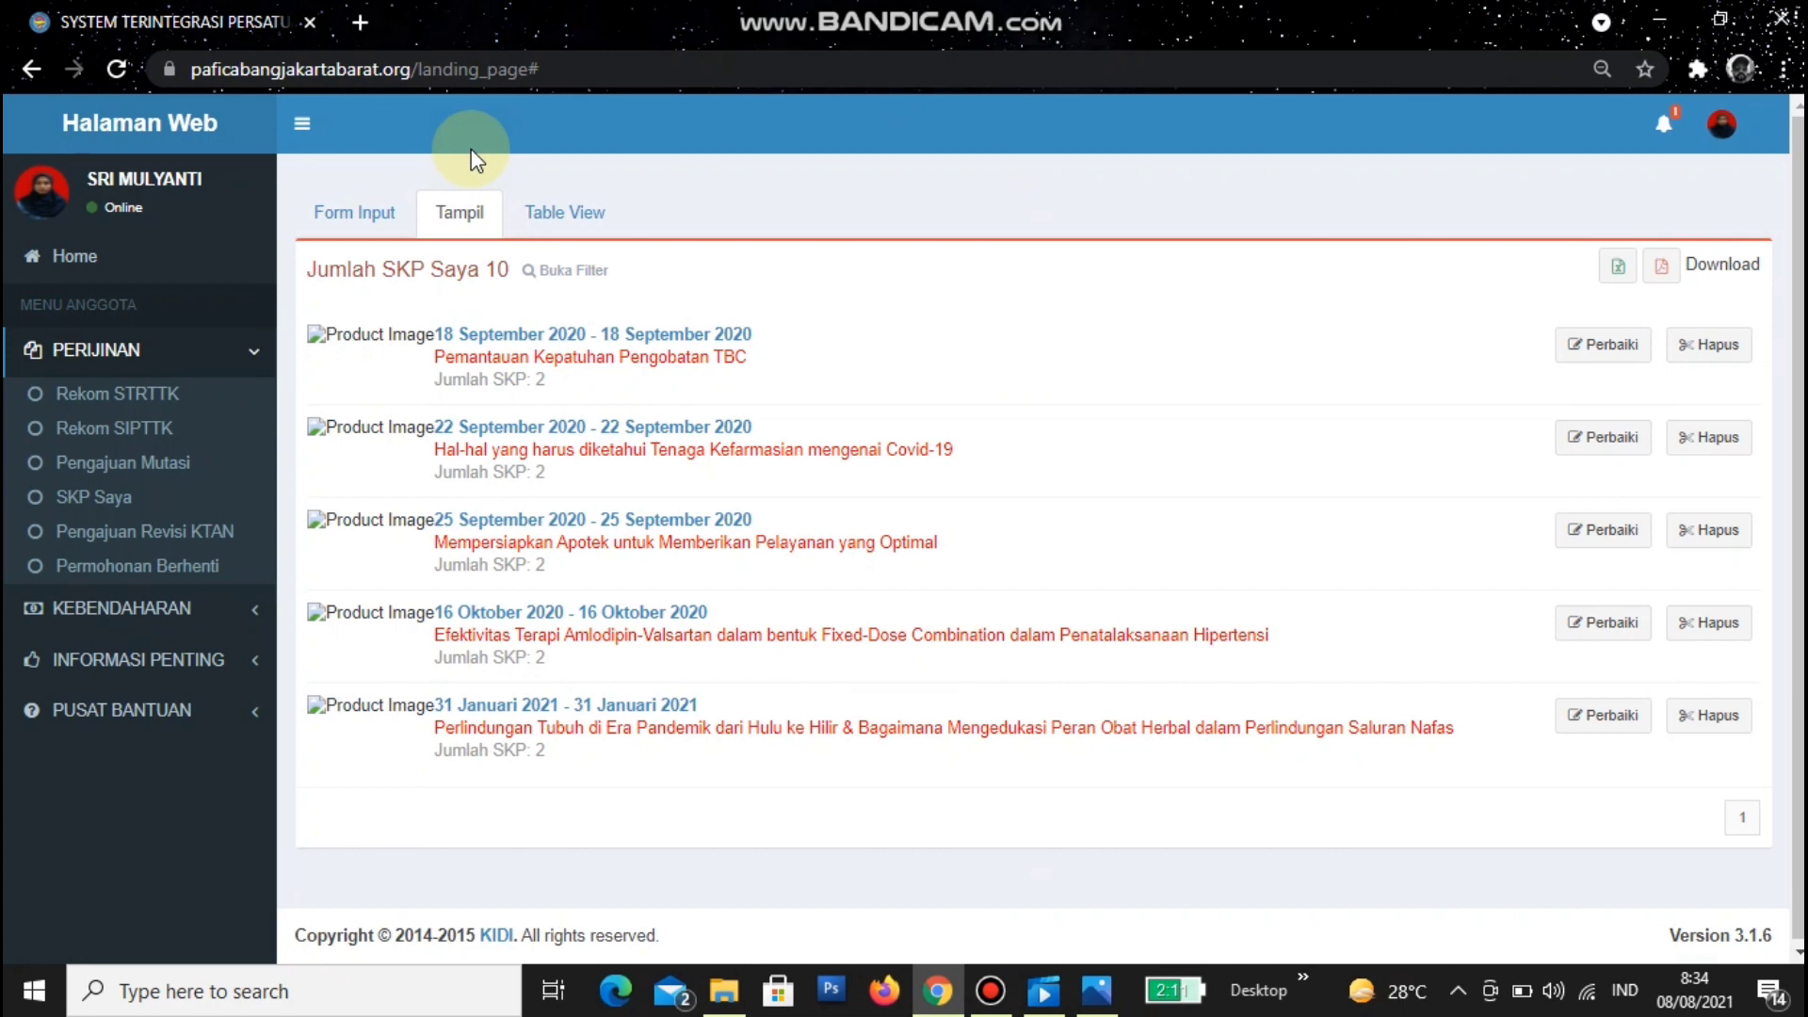
- Review the last entry's edit form, then start a fresh SKP Saya entry for the Diabetes Melitus Tipe 2 seminar
left_click(1612, 731)
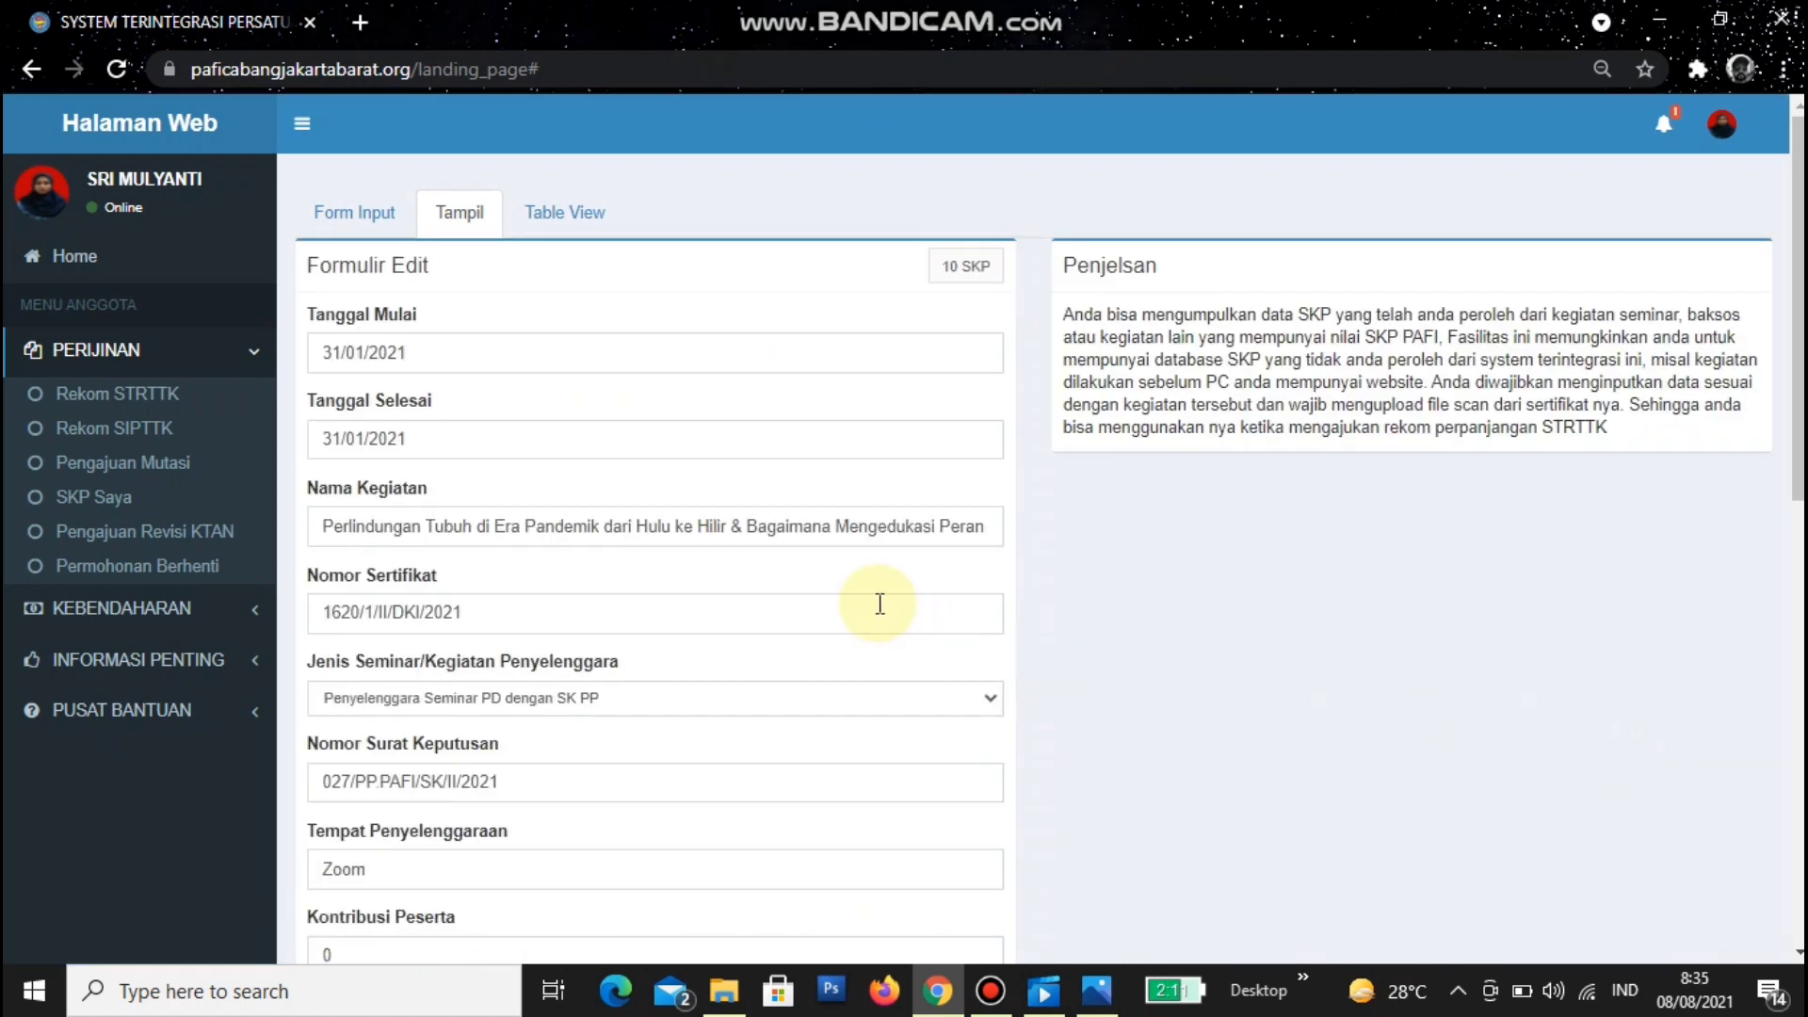
scroll(879, 604, "down", 10)
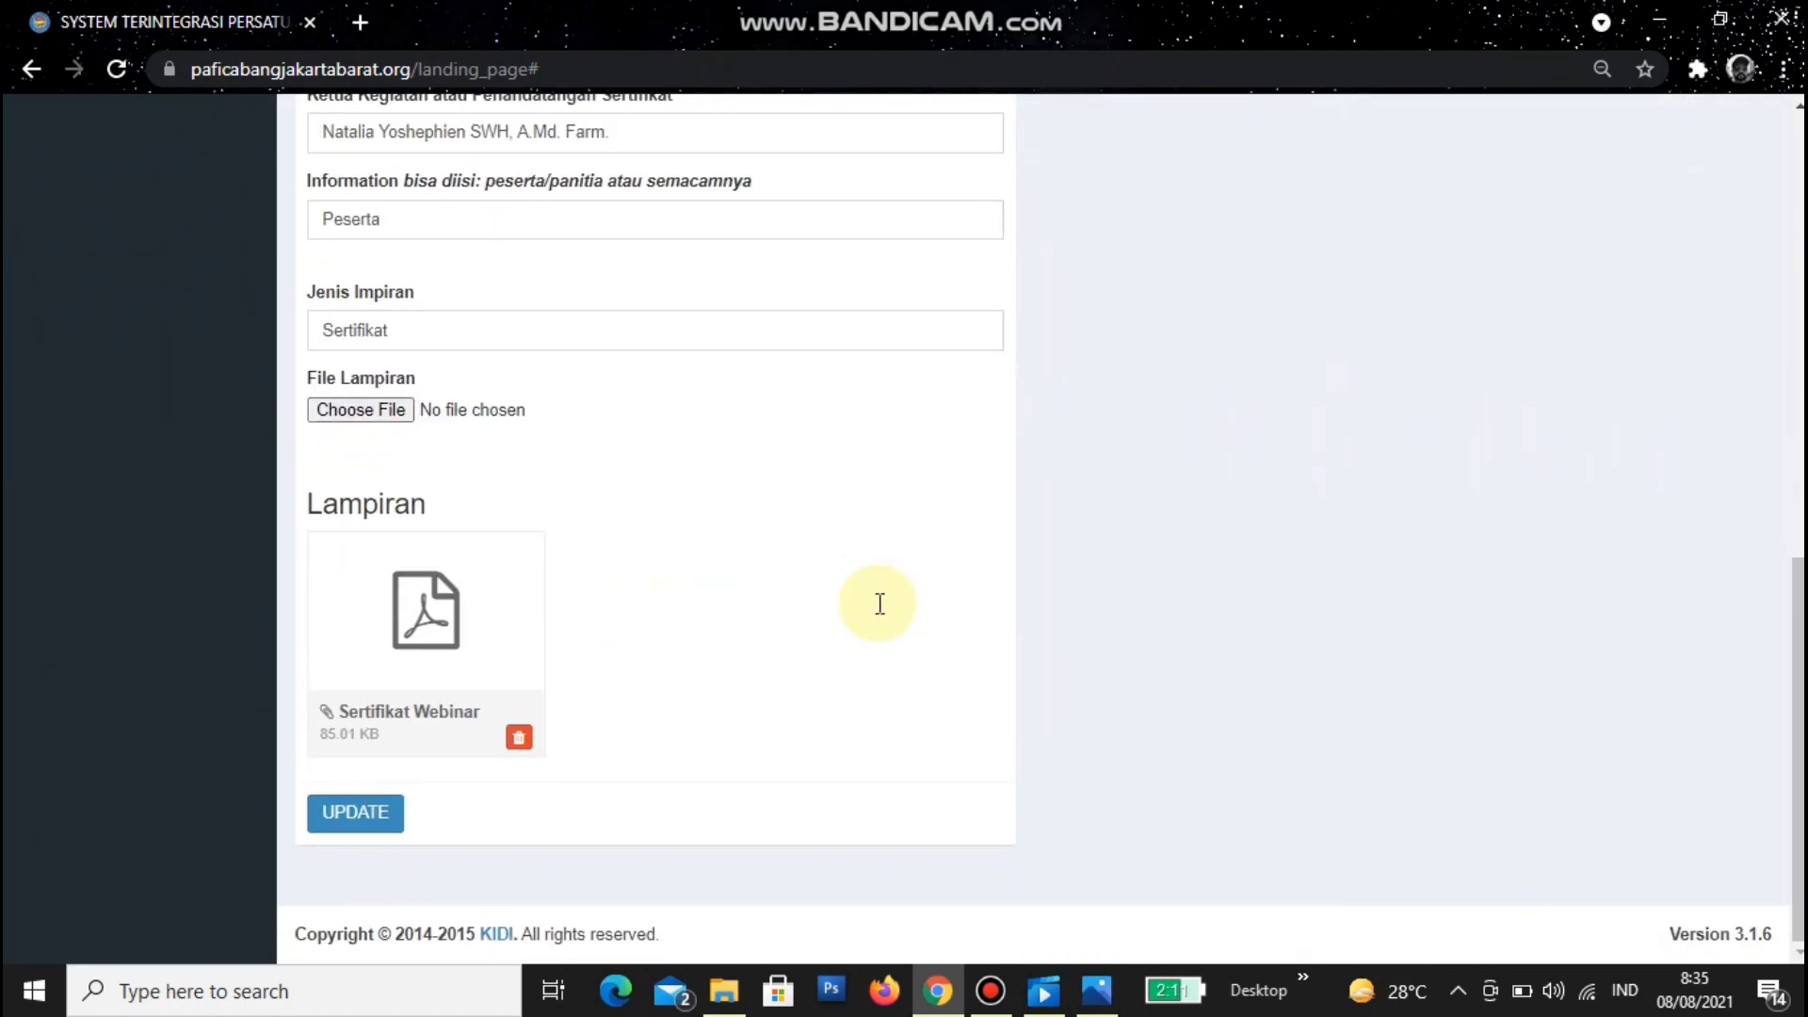
scroll(880, 608, "up", 10)
scroll(480, 424, "up", 1)
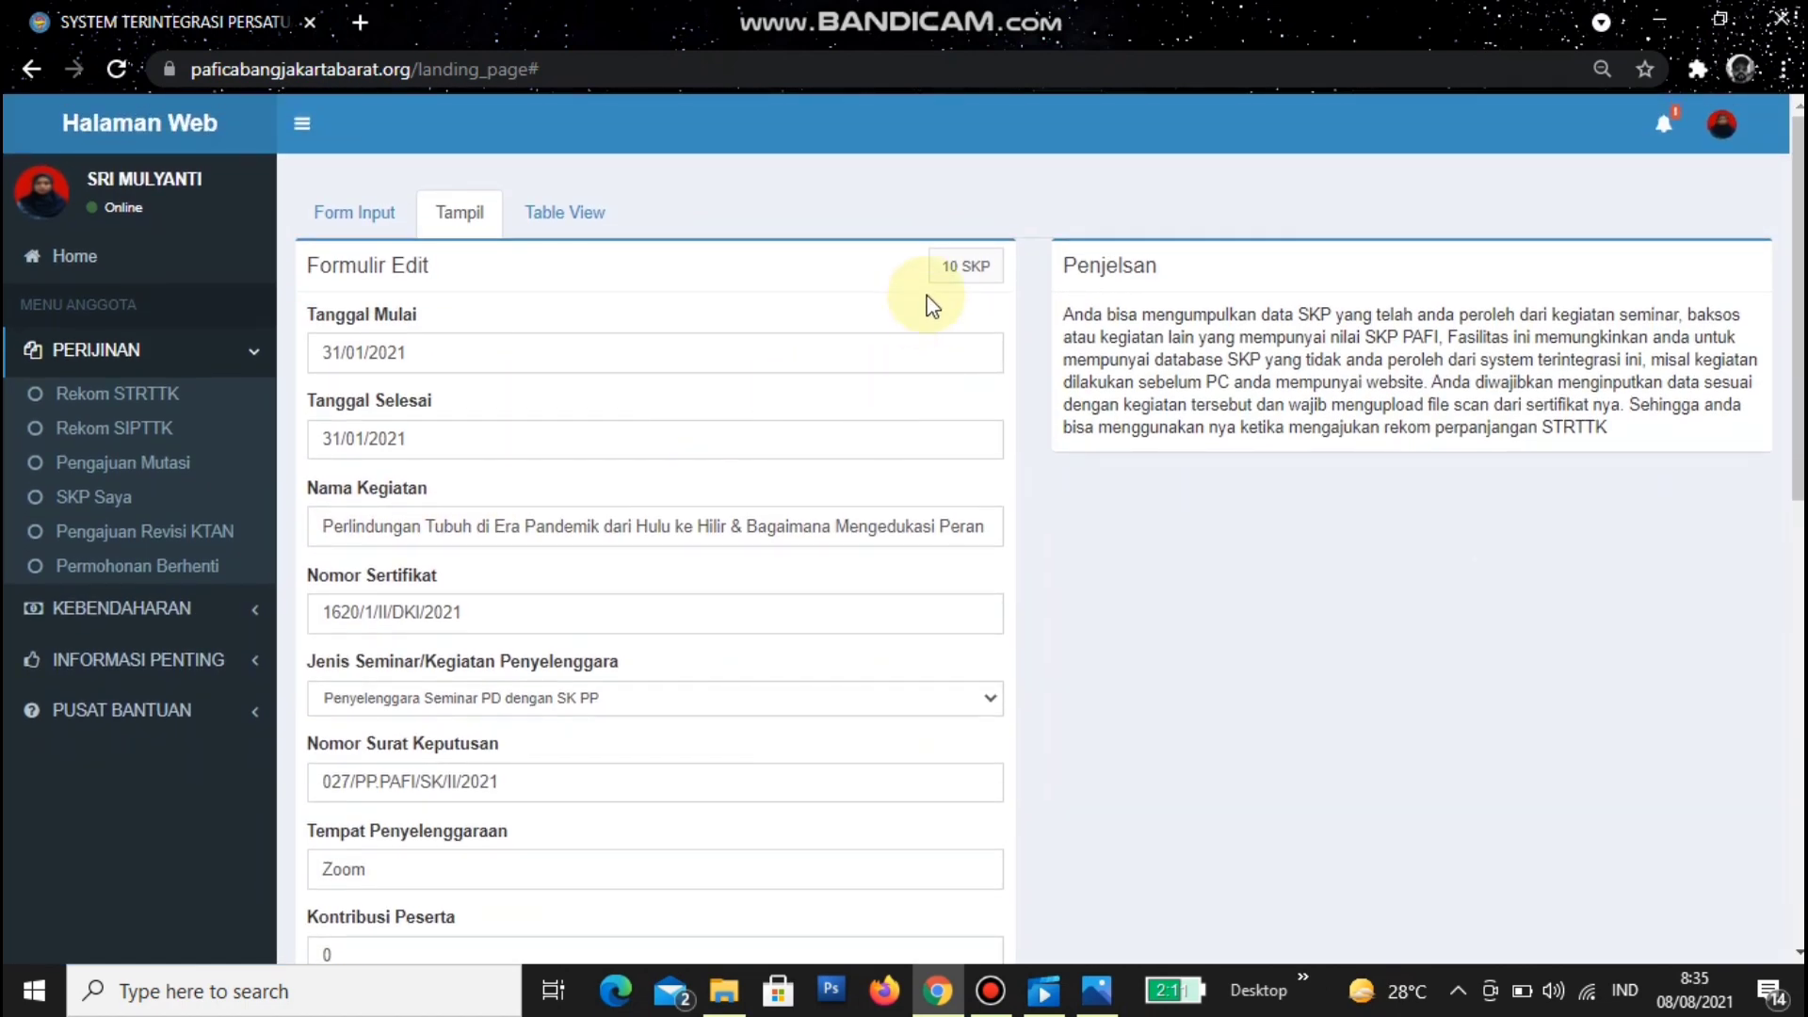
left_click(89, 499)
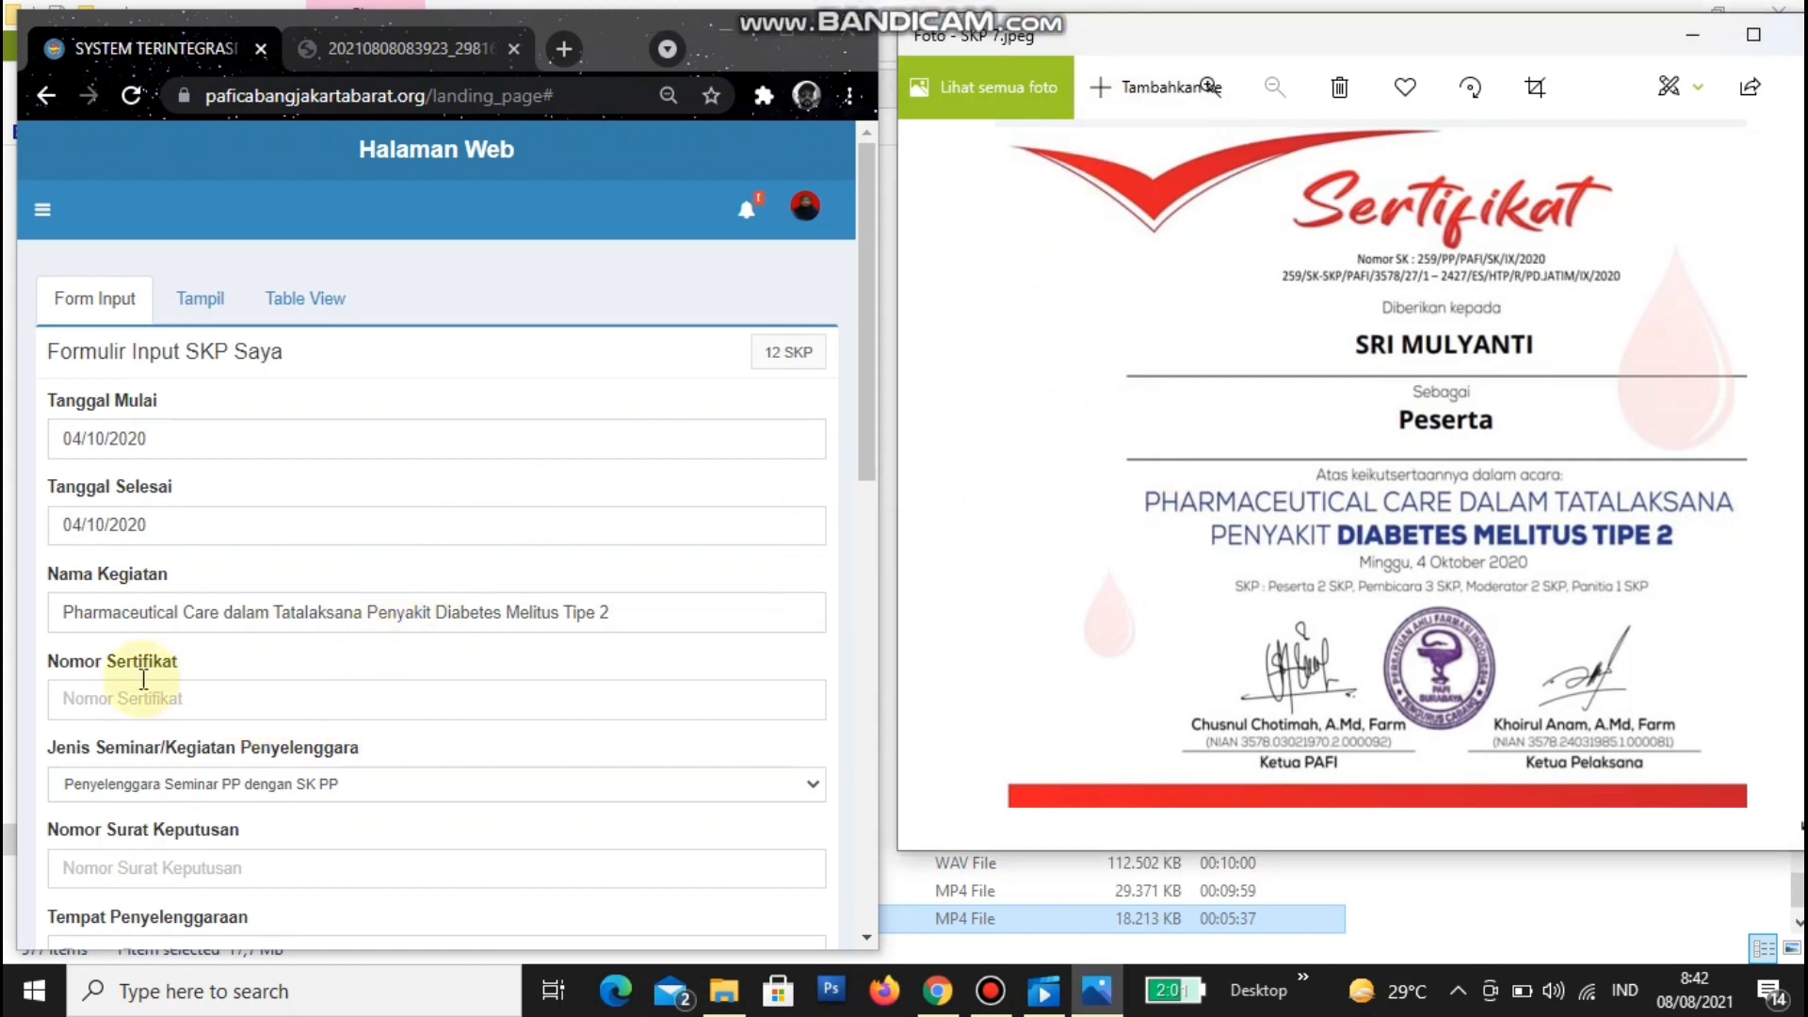
left_click_drag(47, 661, 219, 669)
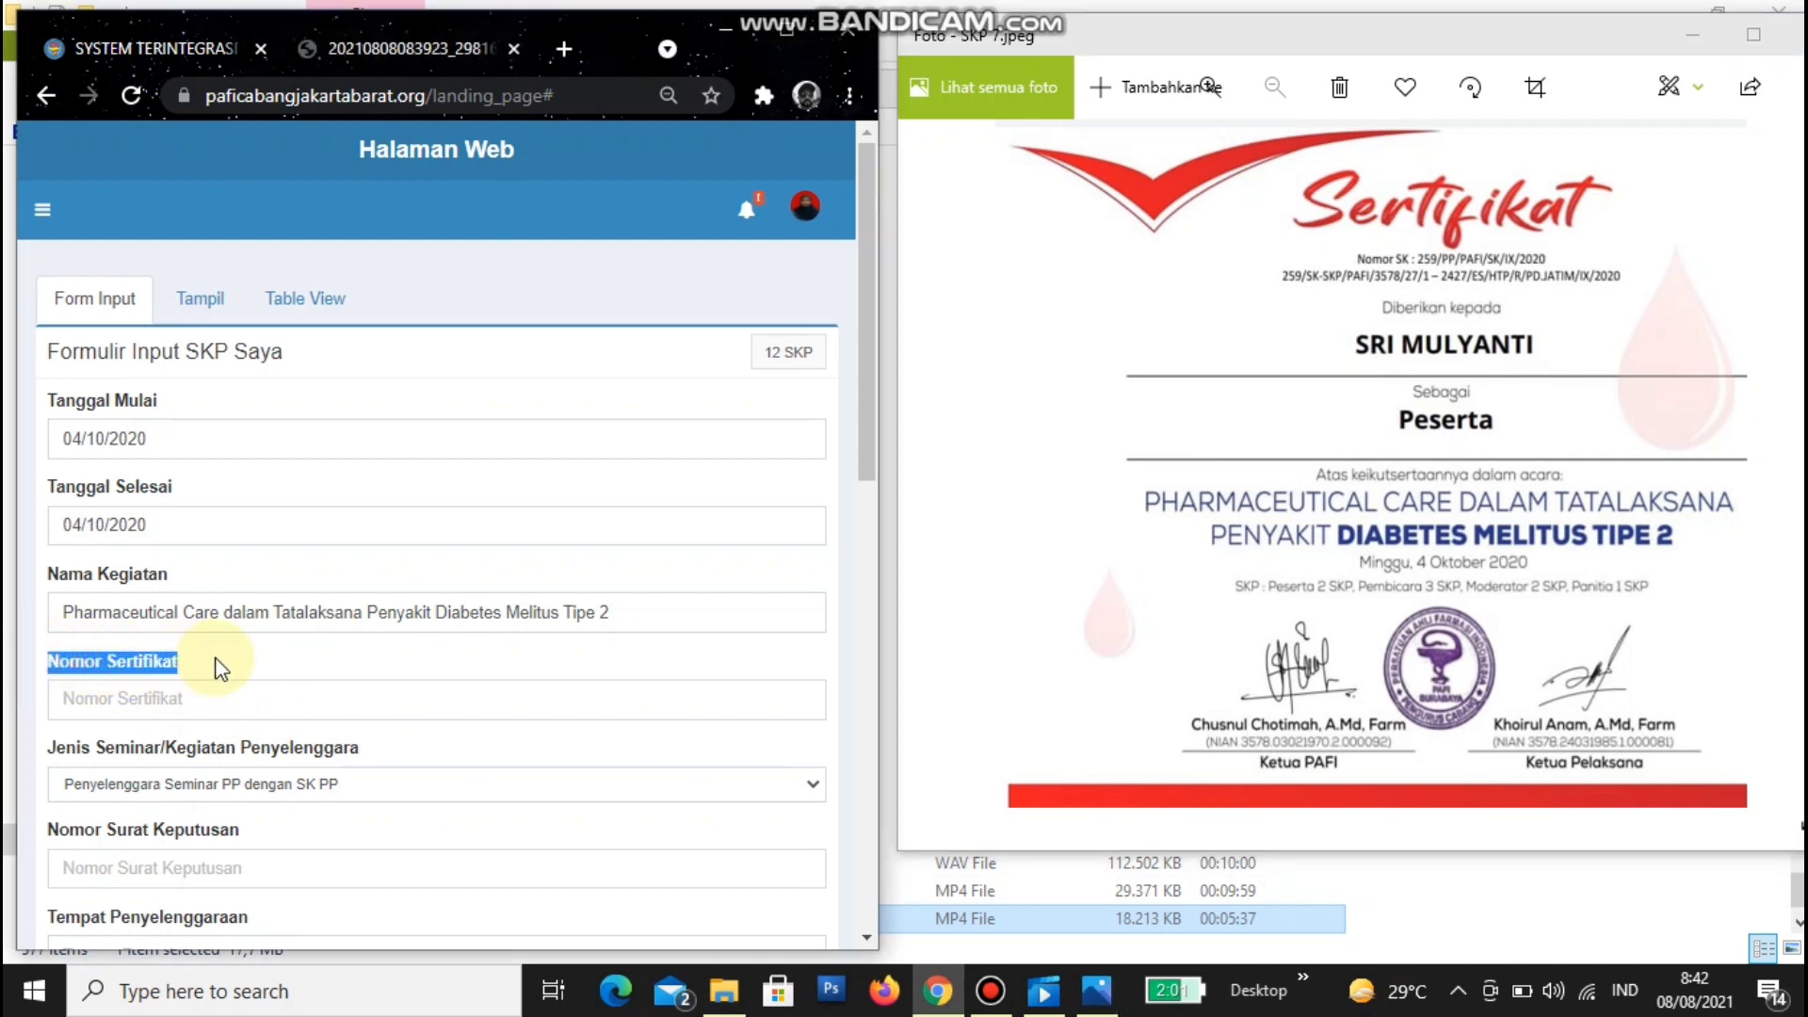
left_click(1691, 365)
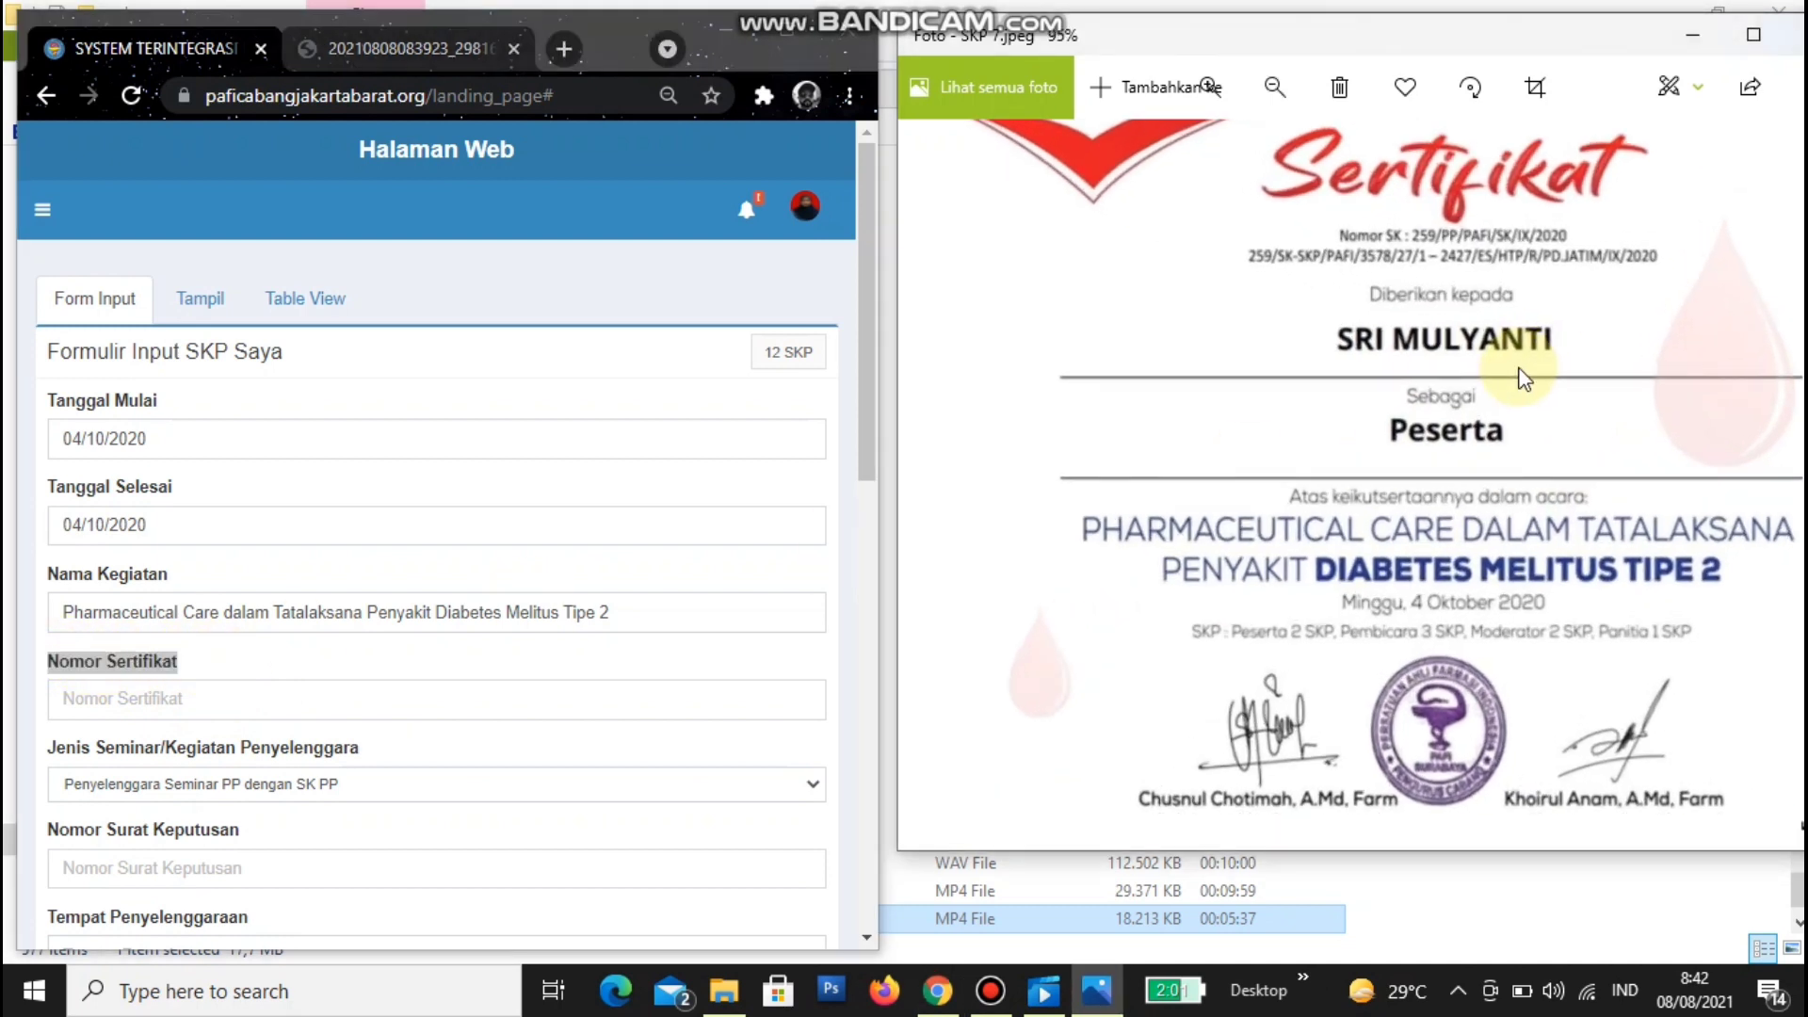
scroll(1523, 377, "up", 3)
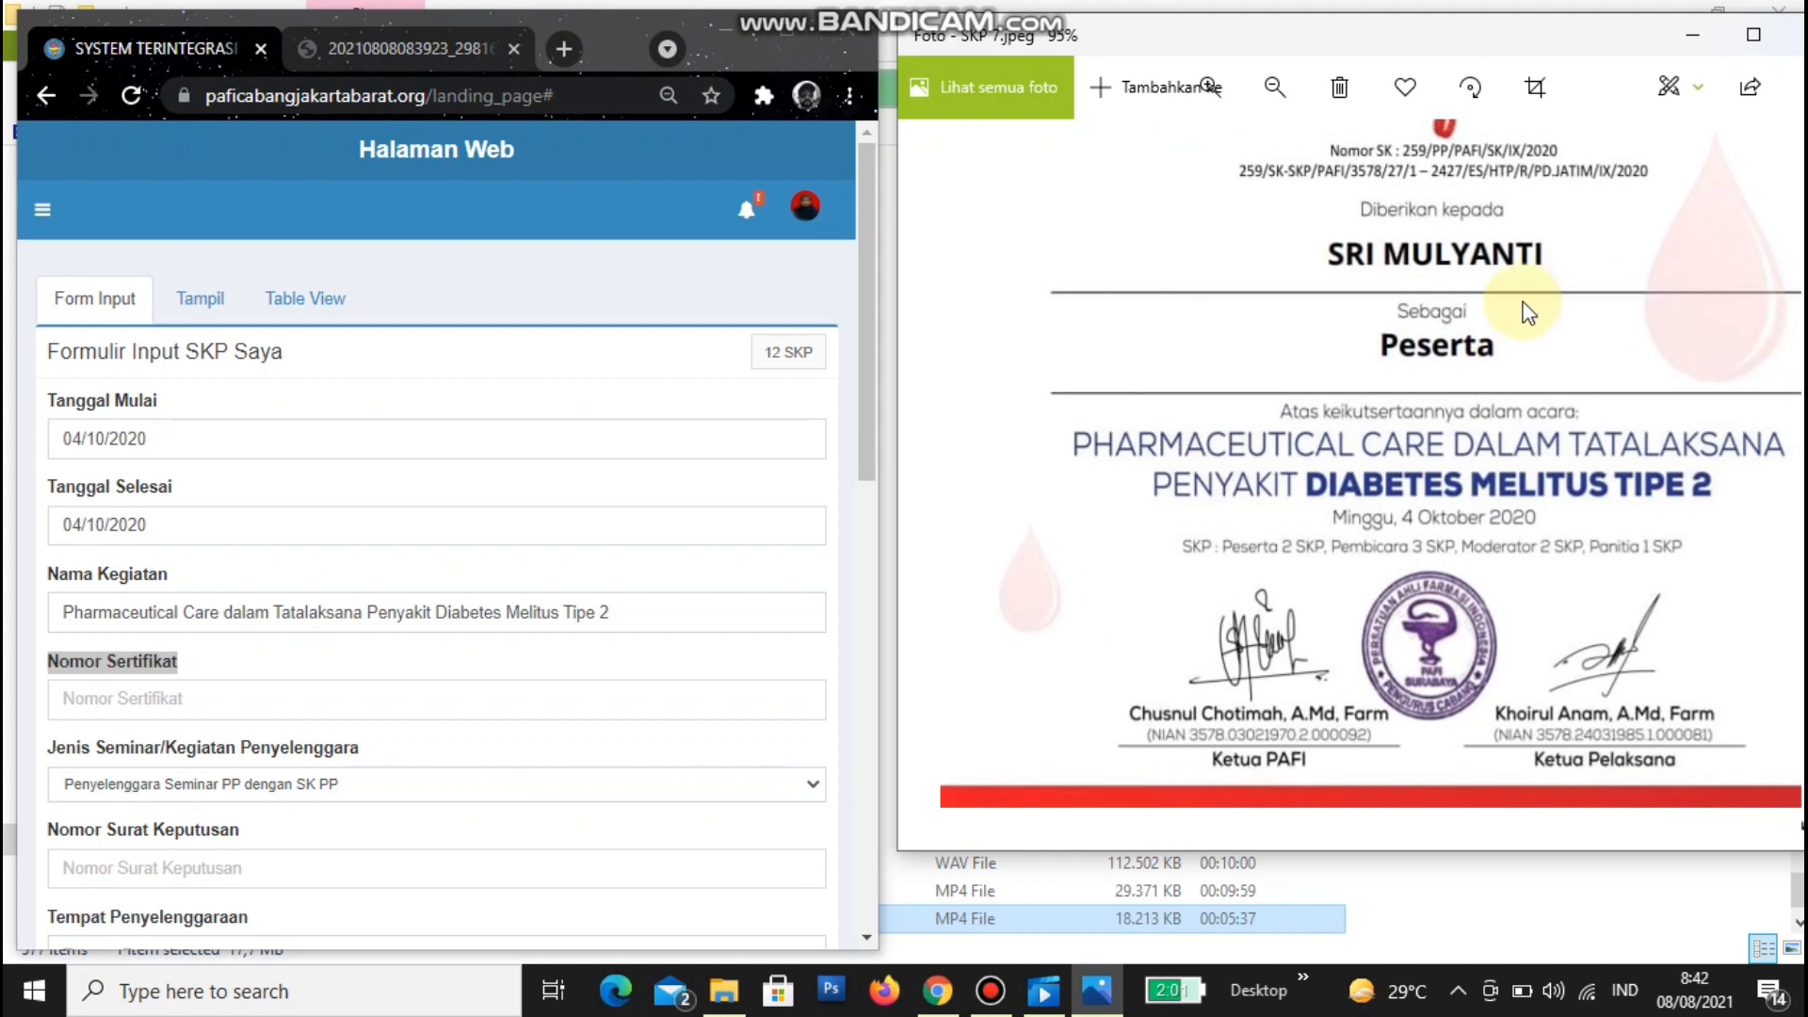
left_click_drag(1526, 302, 1469, 529)
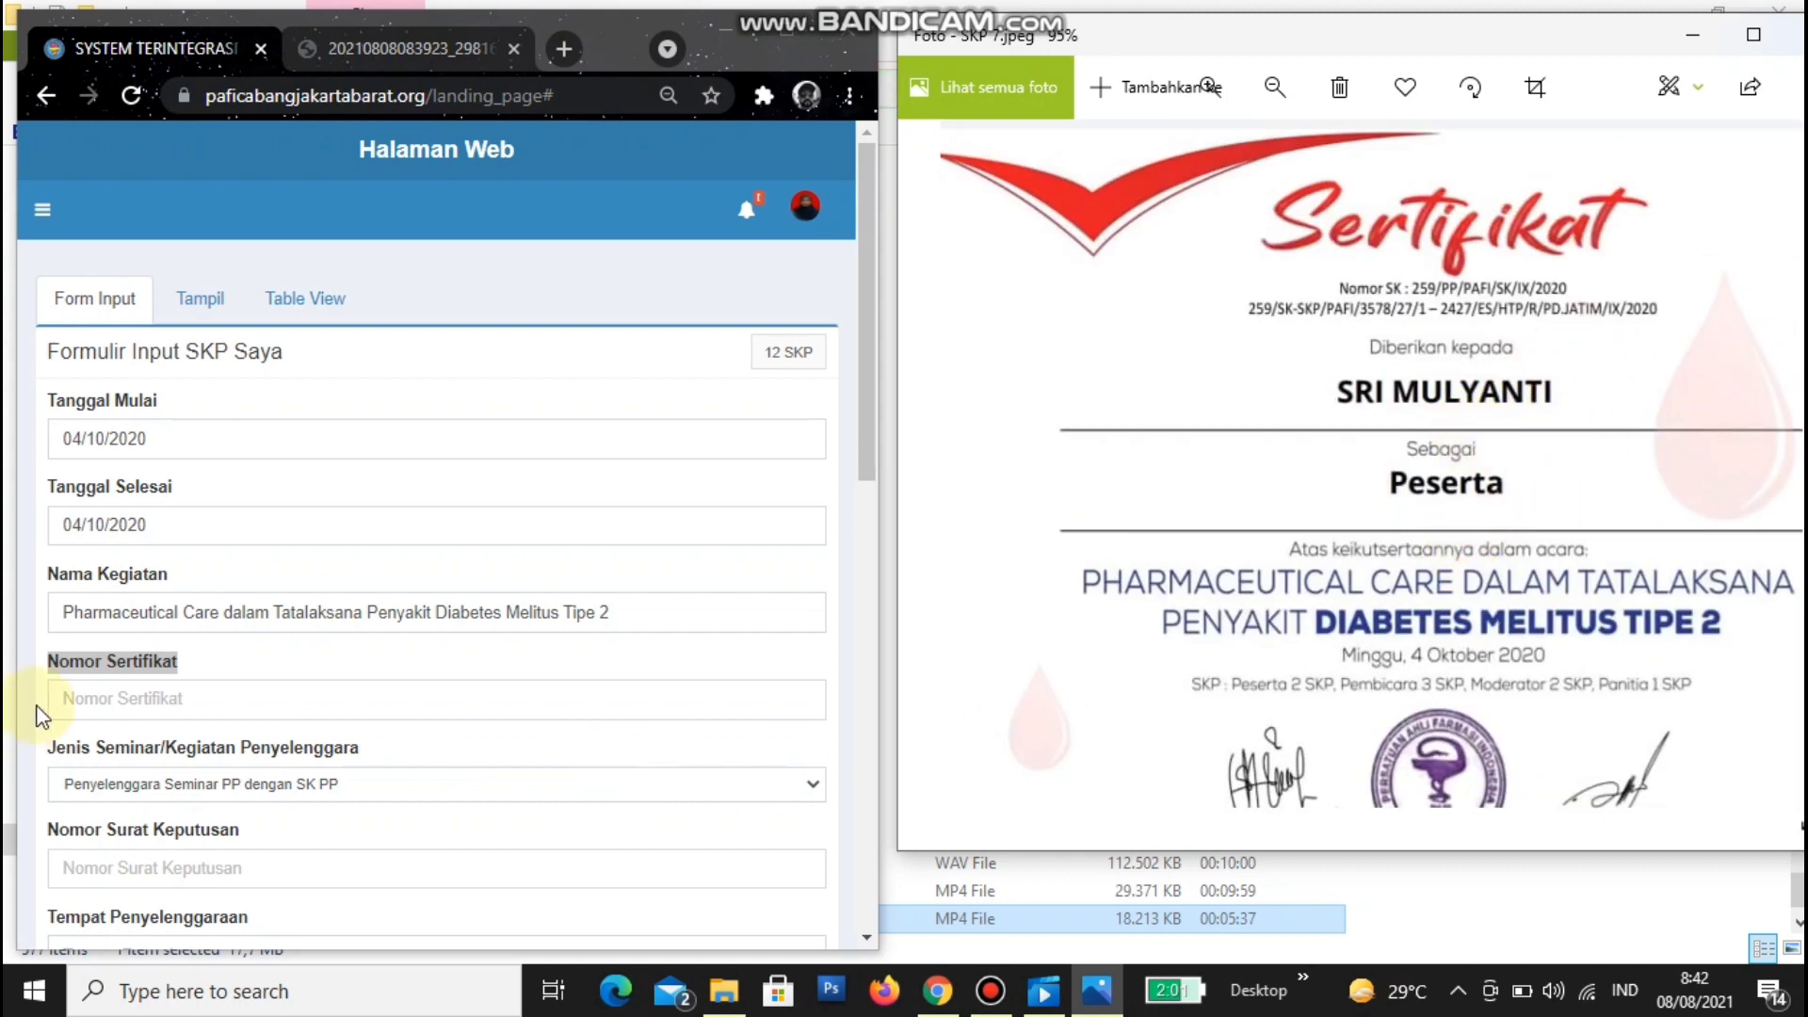
left_click(162, 700)
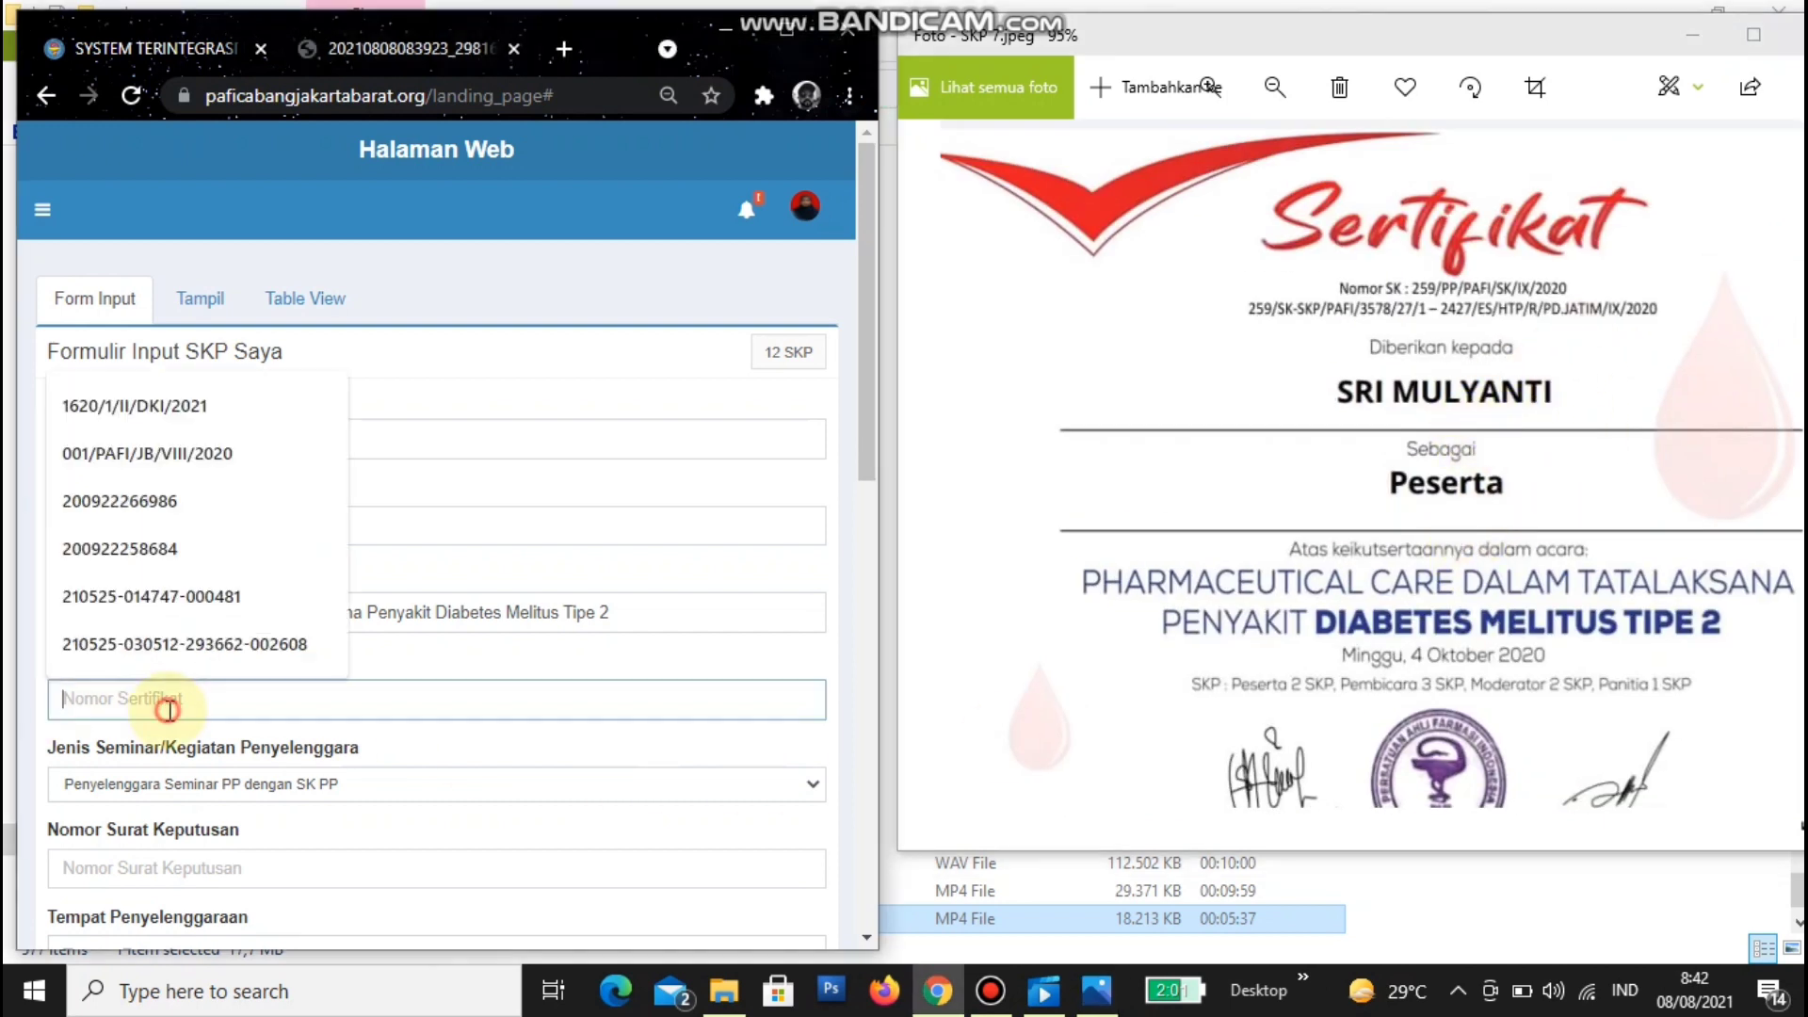
left_click(1598, 323)
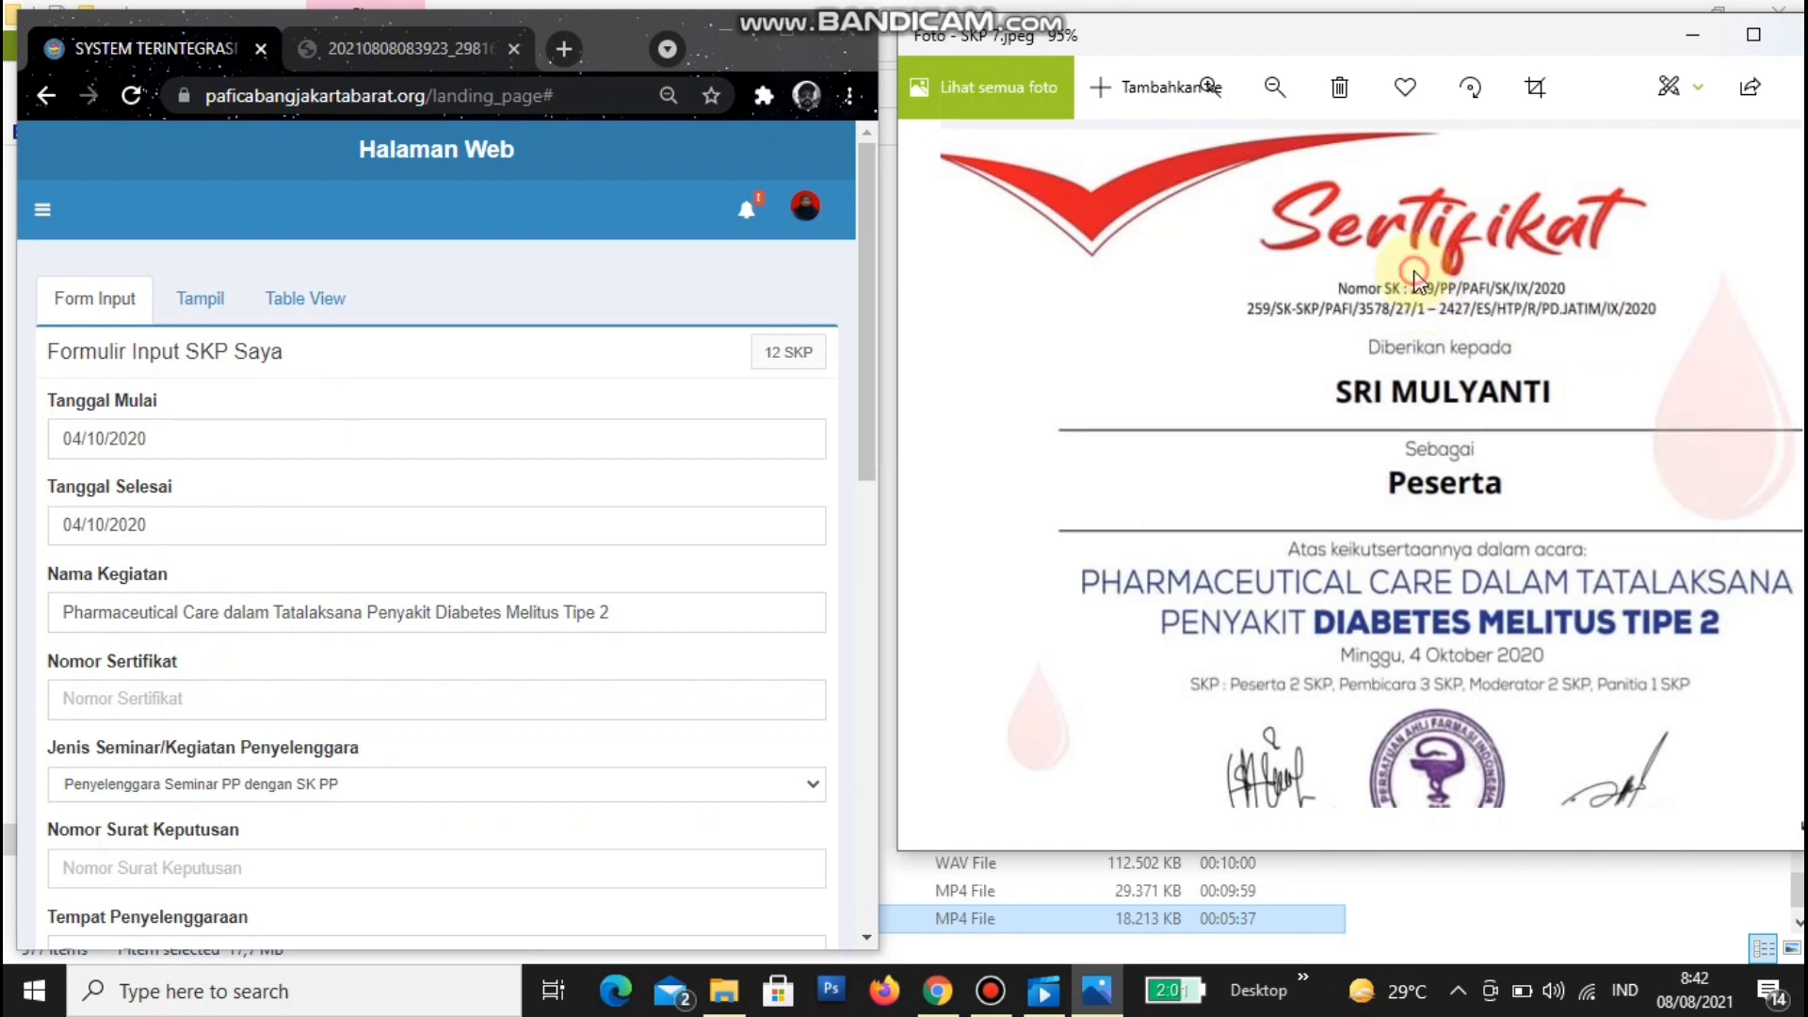
left_click_drag(1451, 286, 1443, 293)
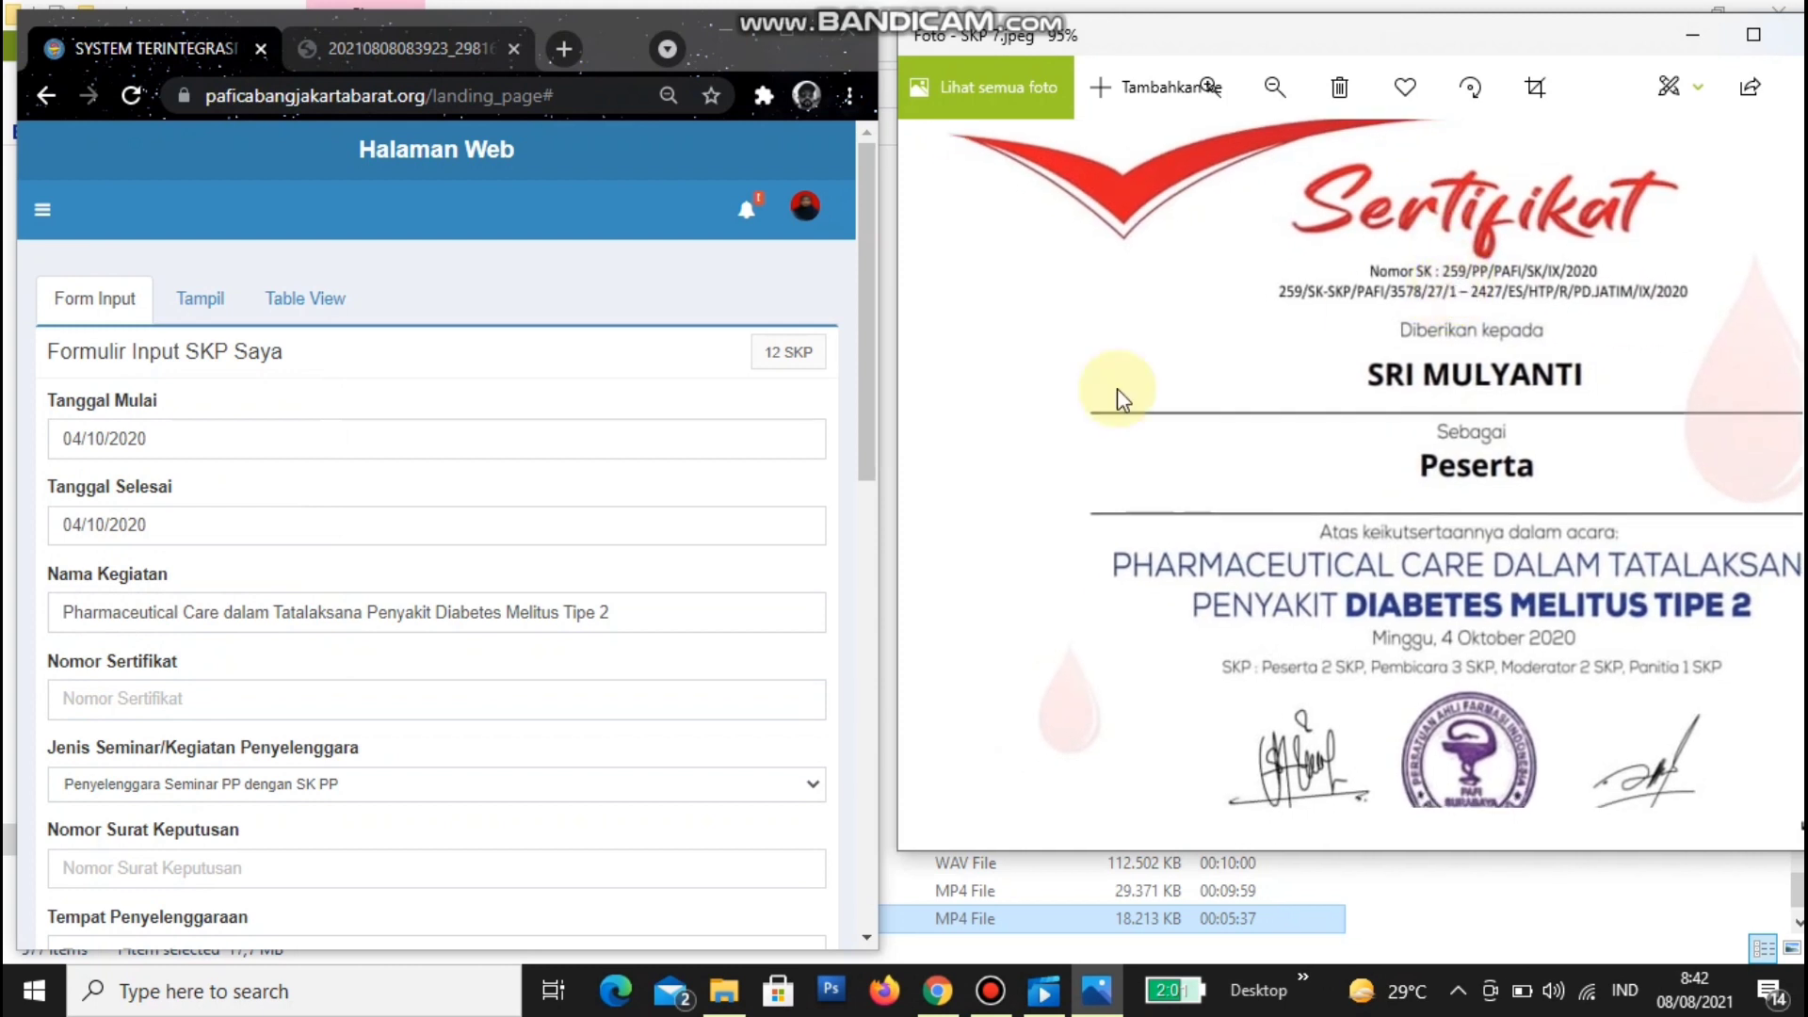
left_click(256, 694)
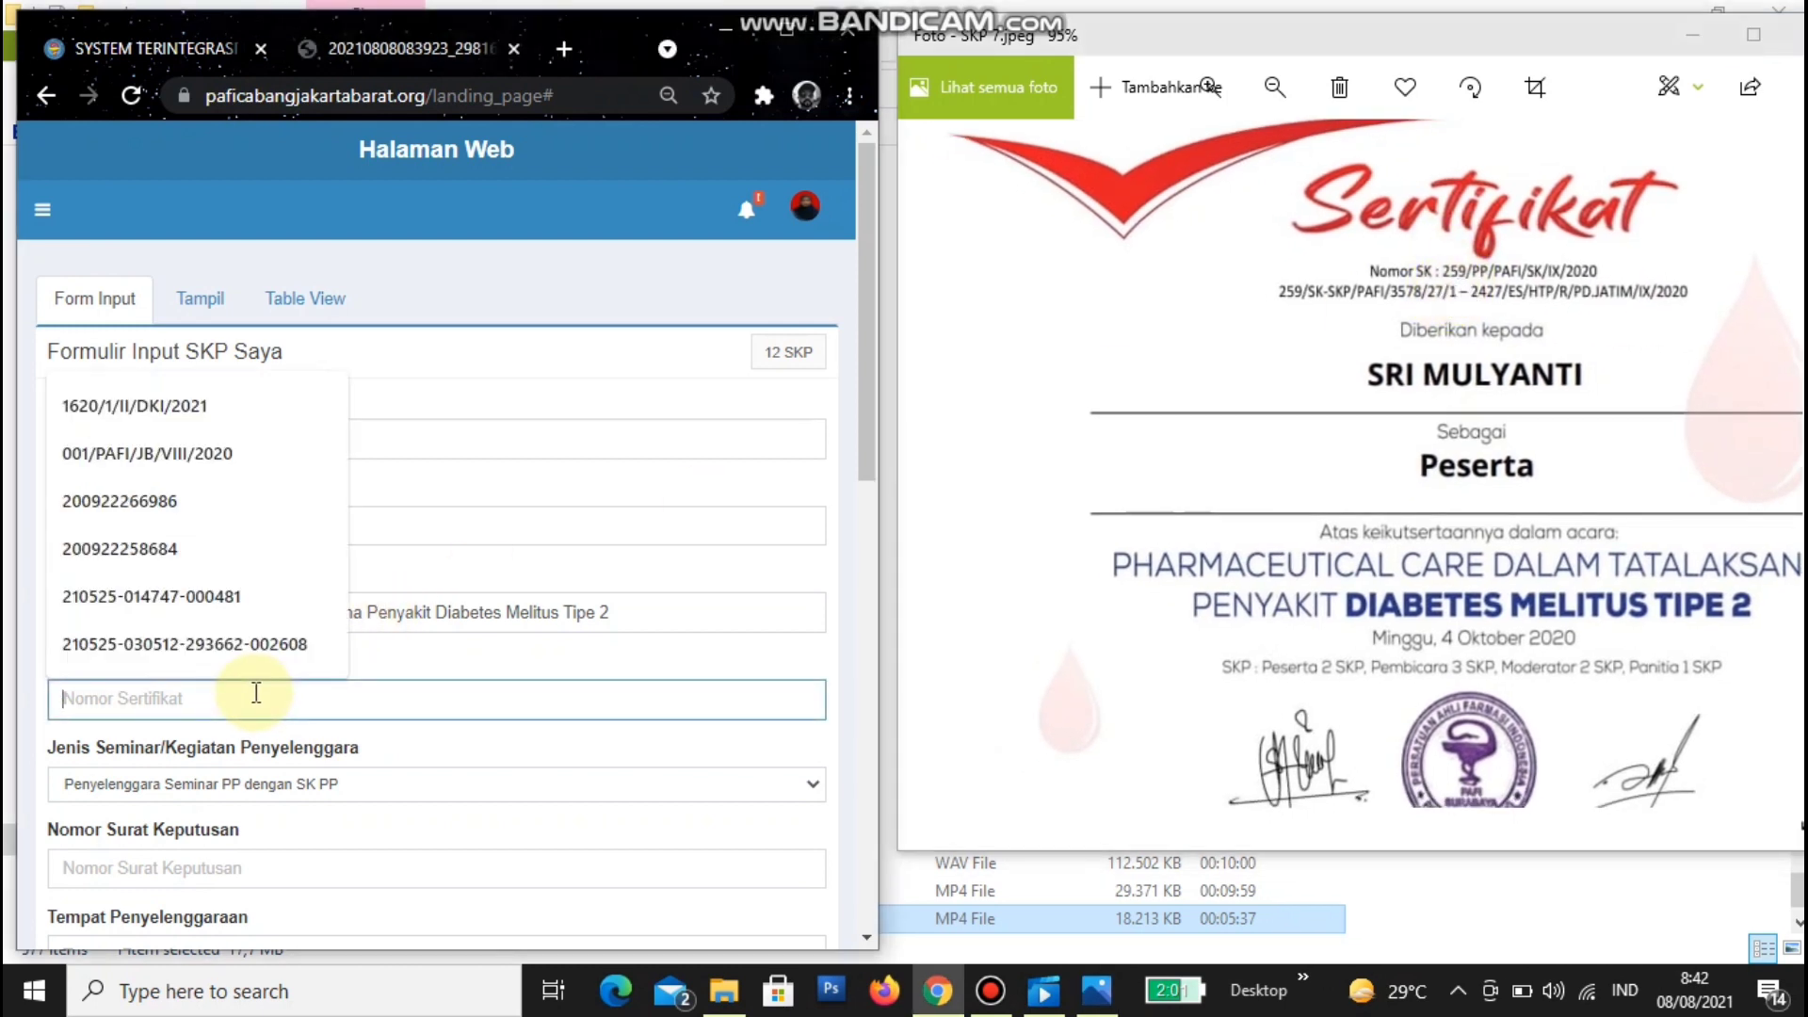
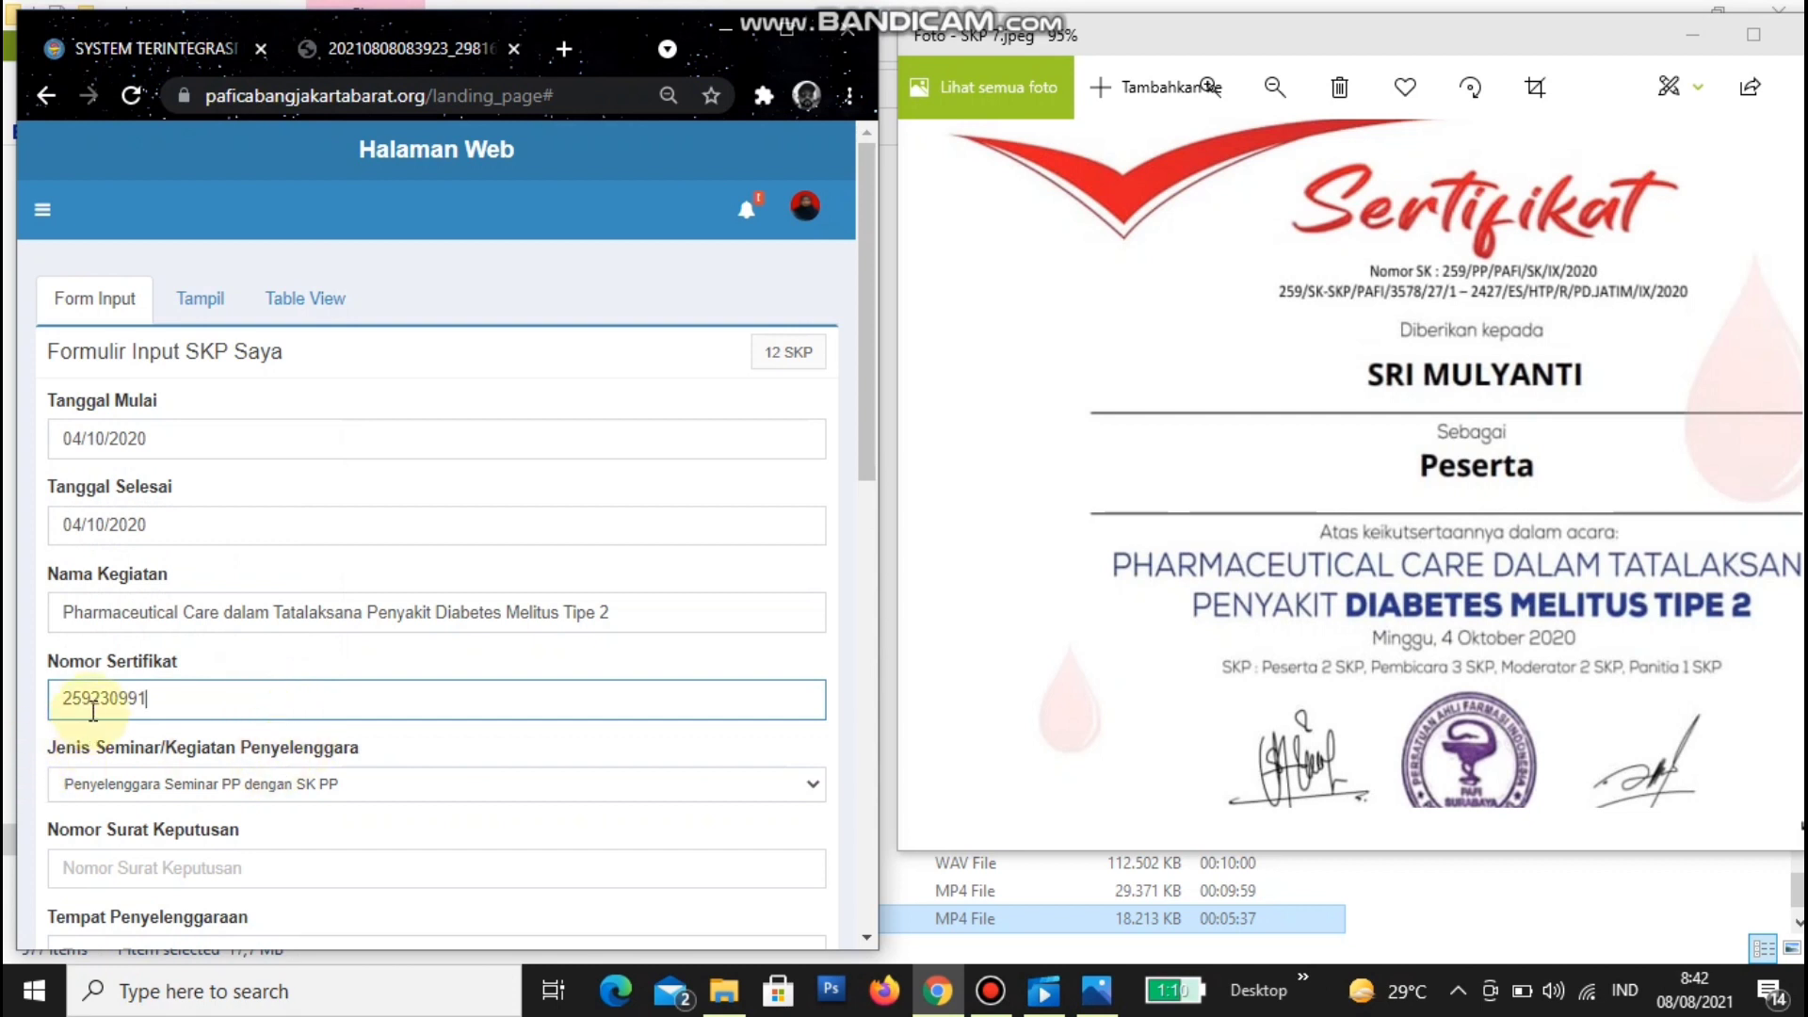
left_click_drag(91, 701, 57, 699)
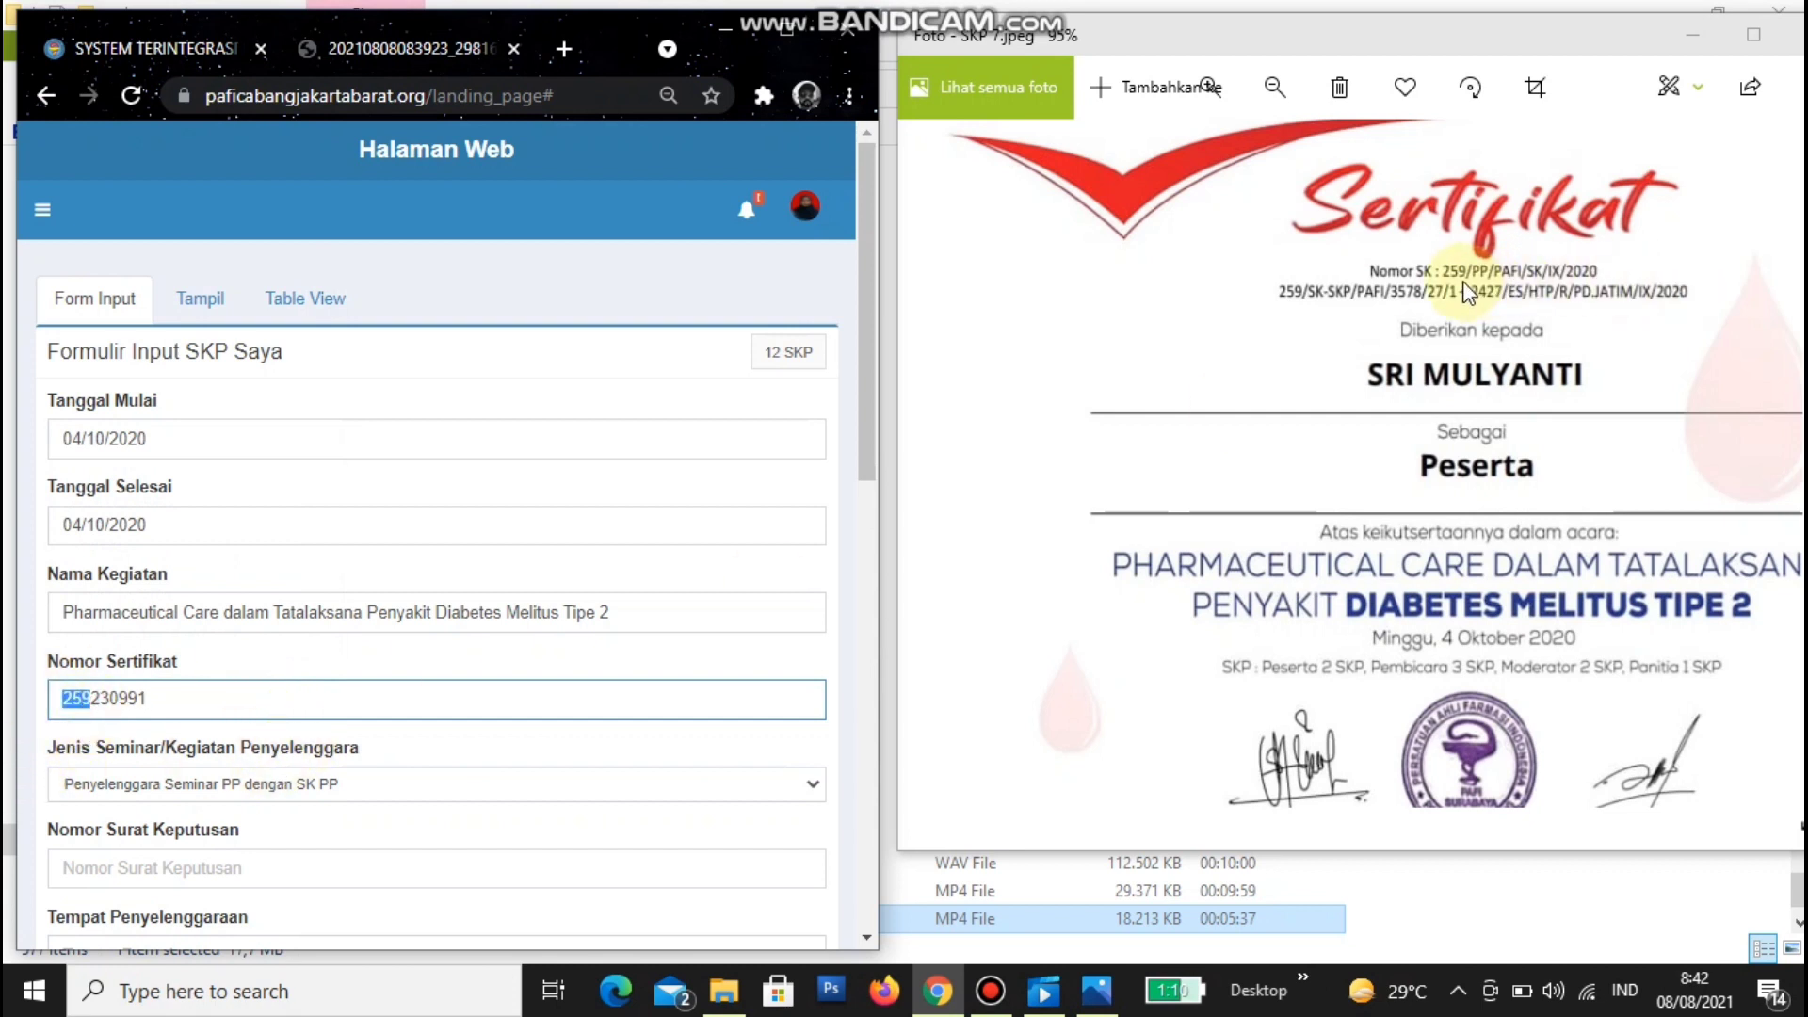
scroll(1461, 278, "up", 2)
scroll(1465, 283, "up", 3)
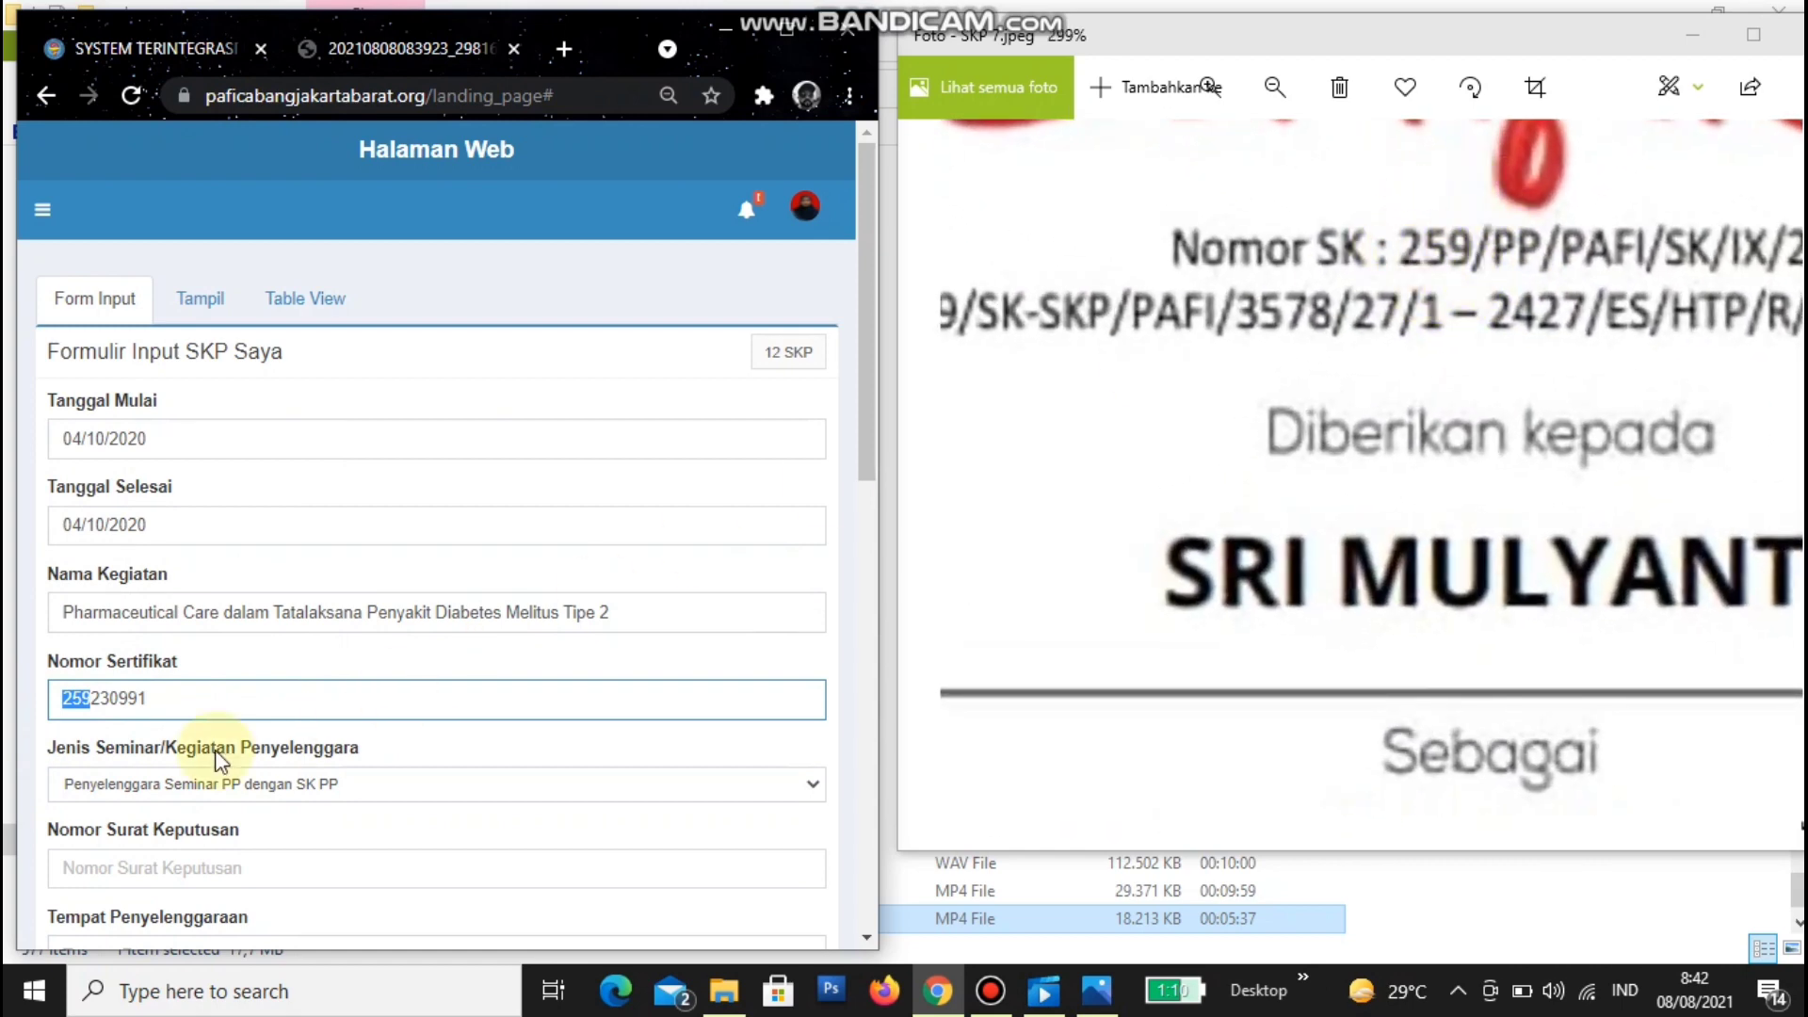
left_click(168, 700)
left_click_drag(91, 695, 178, 699)
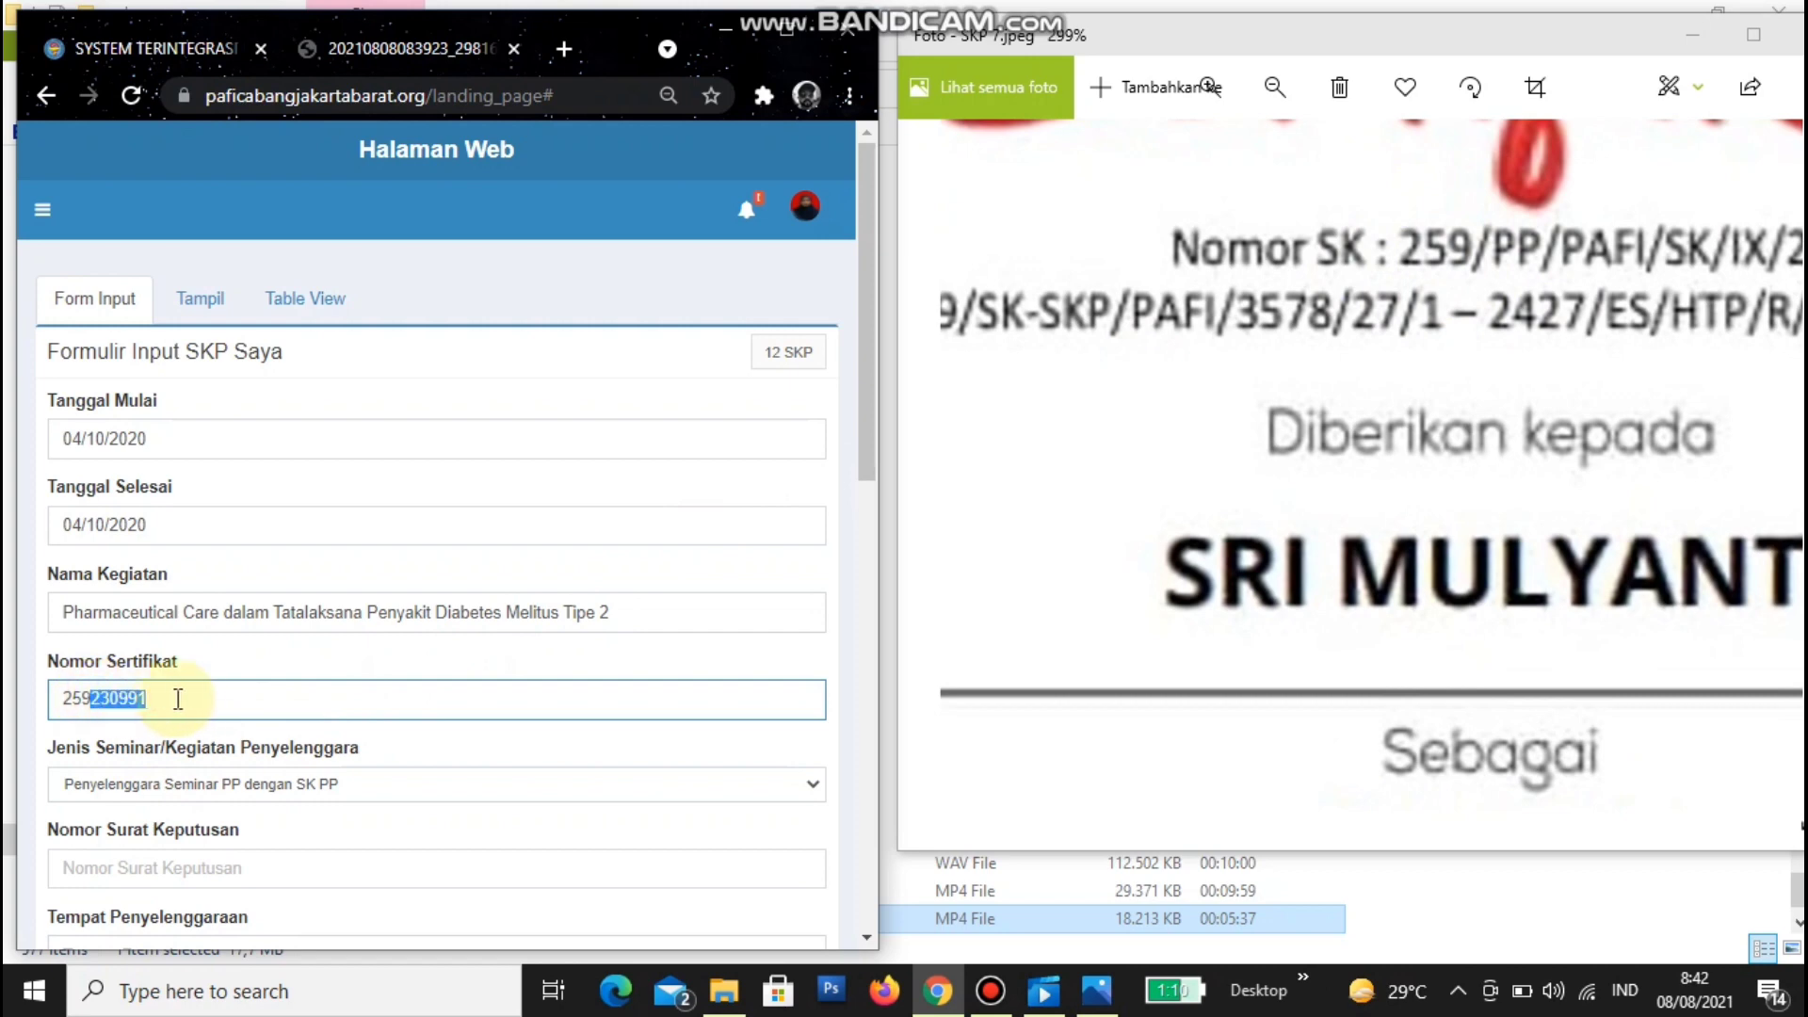
left_click(458, 713)
scroll(458, 713, "down", 4)
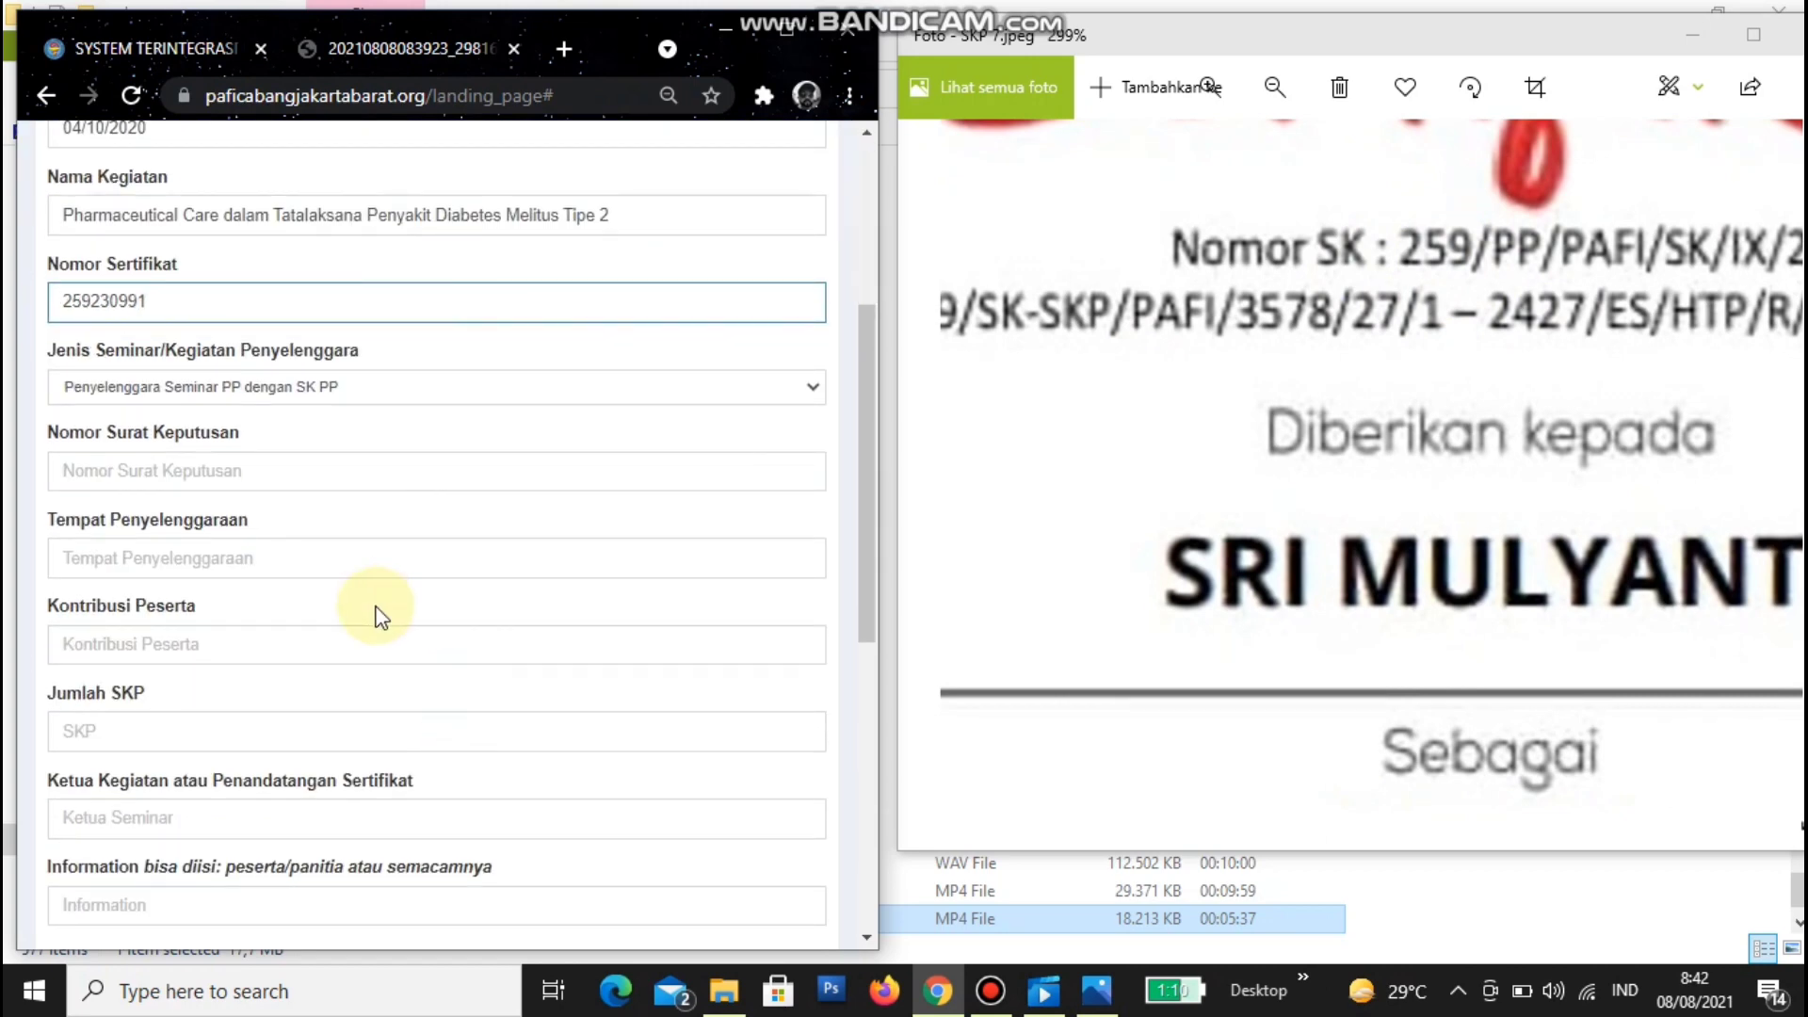
- Set Jenis Seminar to Penyelenggara Seminar PD dengan SK PP and read the decree number
left_click(448, 397)
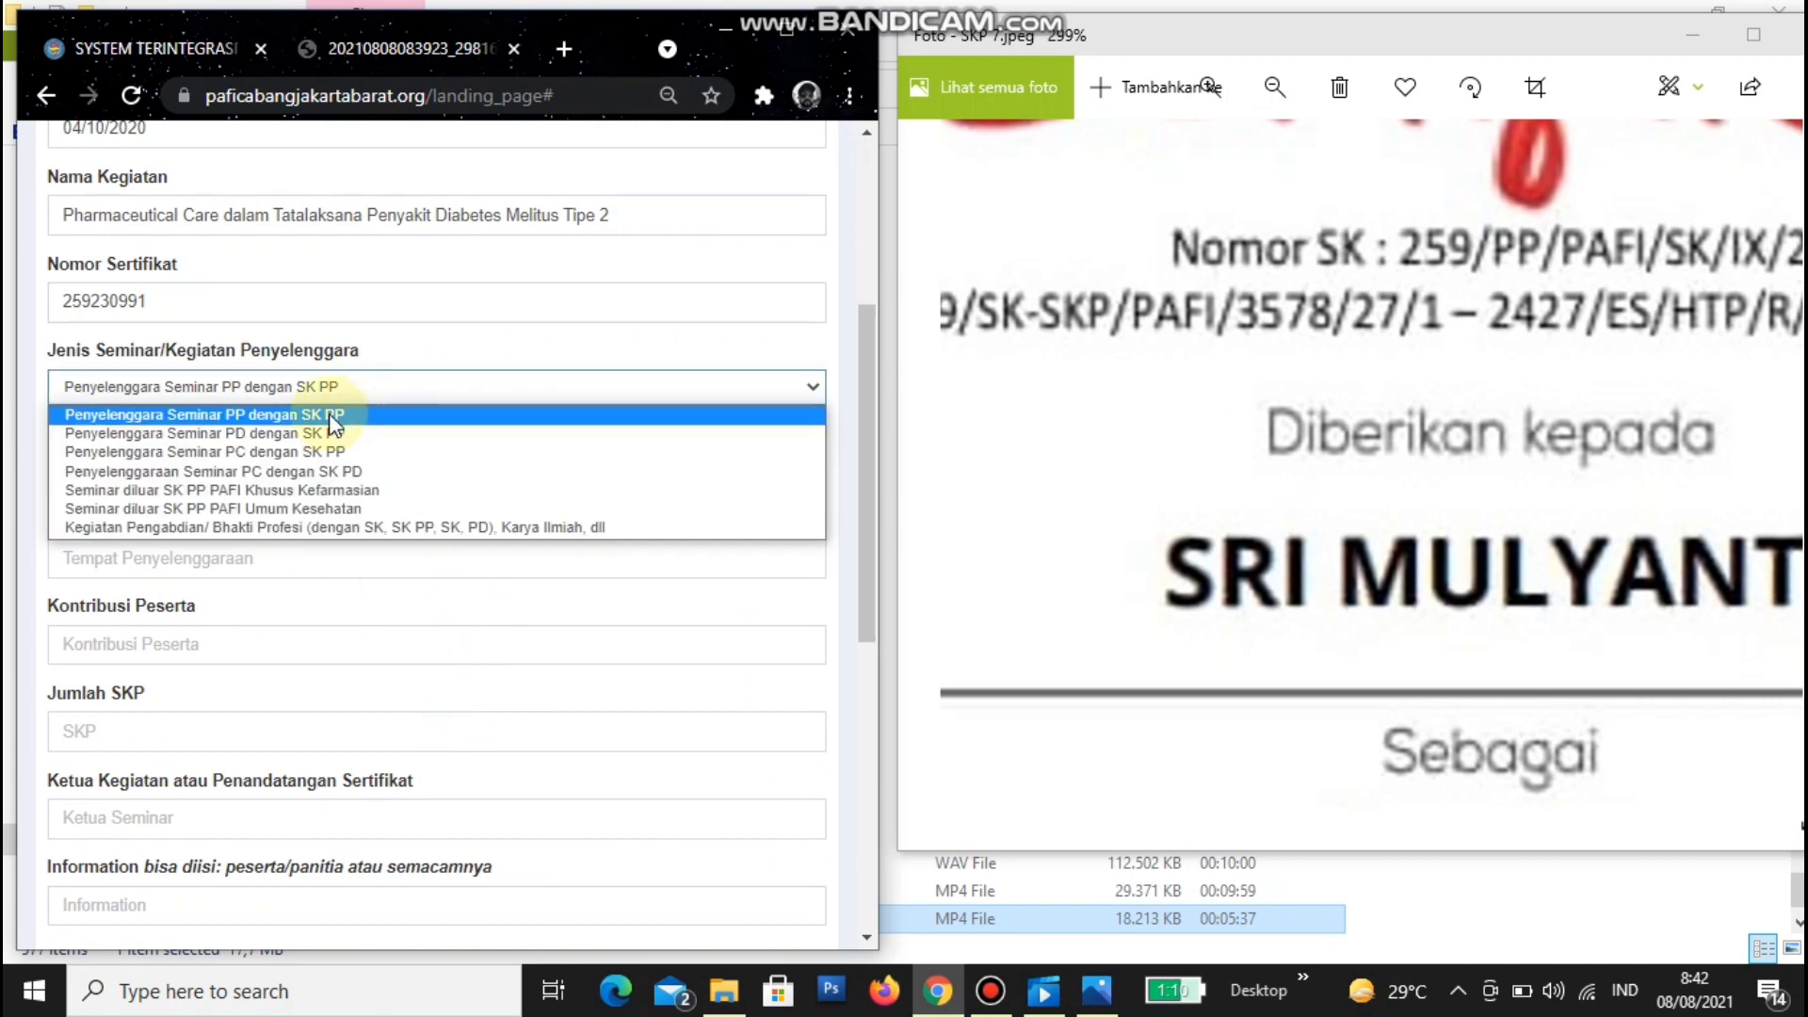
left_click(260, 432)
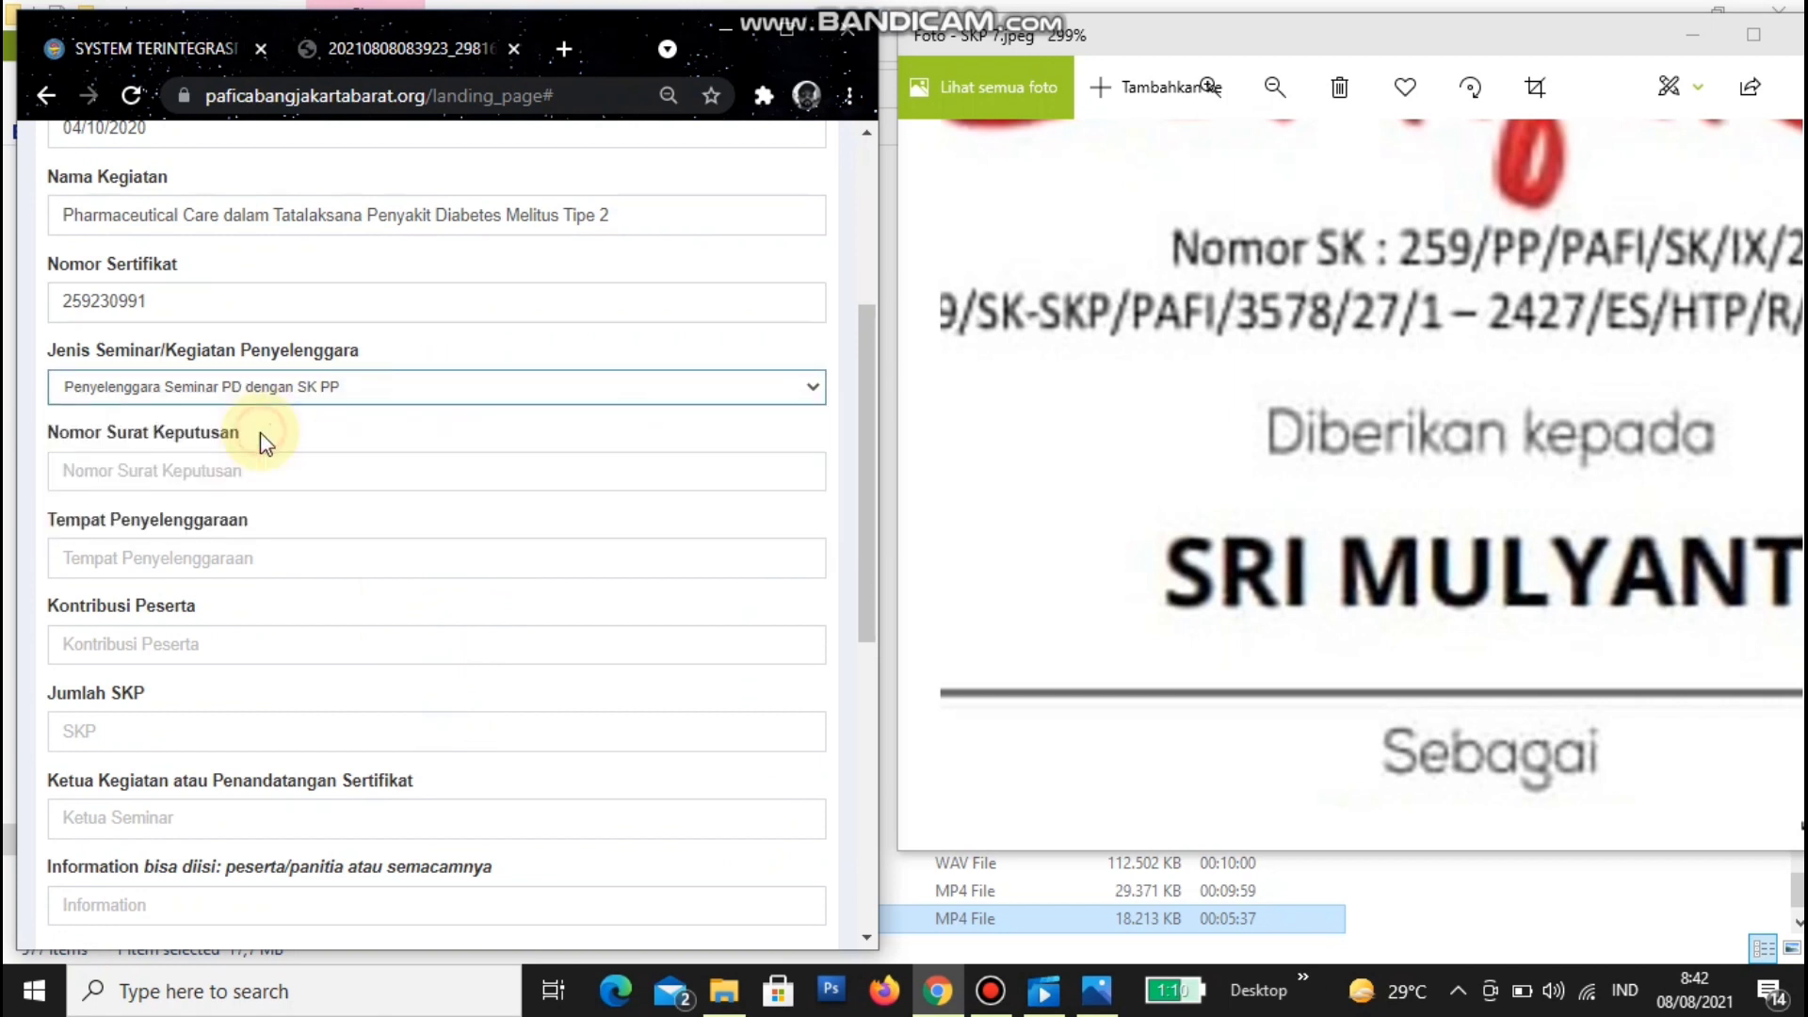
left_click_drag(1578, 375, 1235, 373)
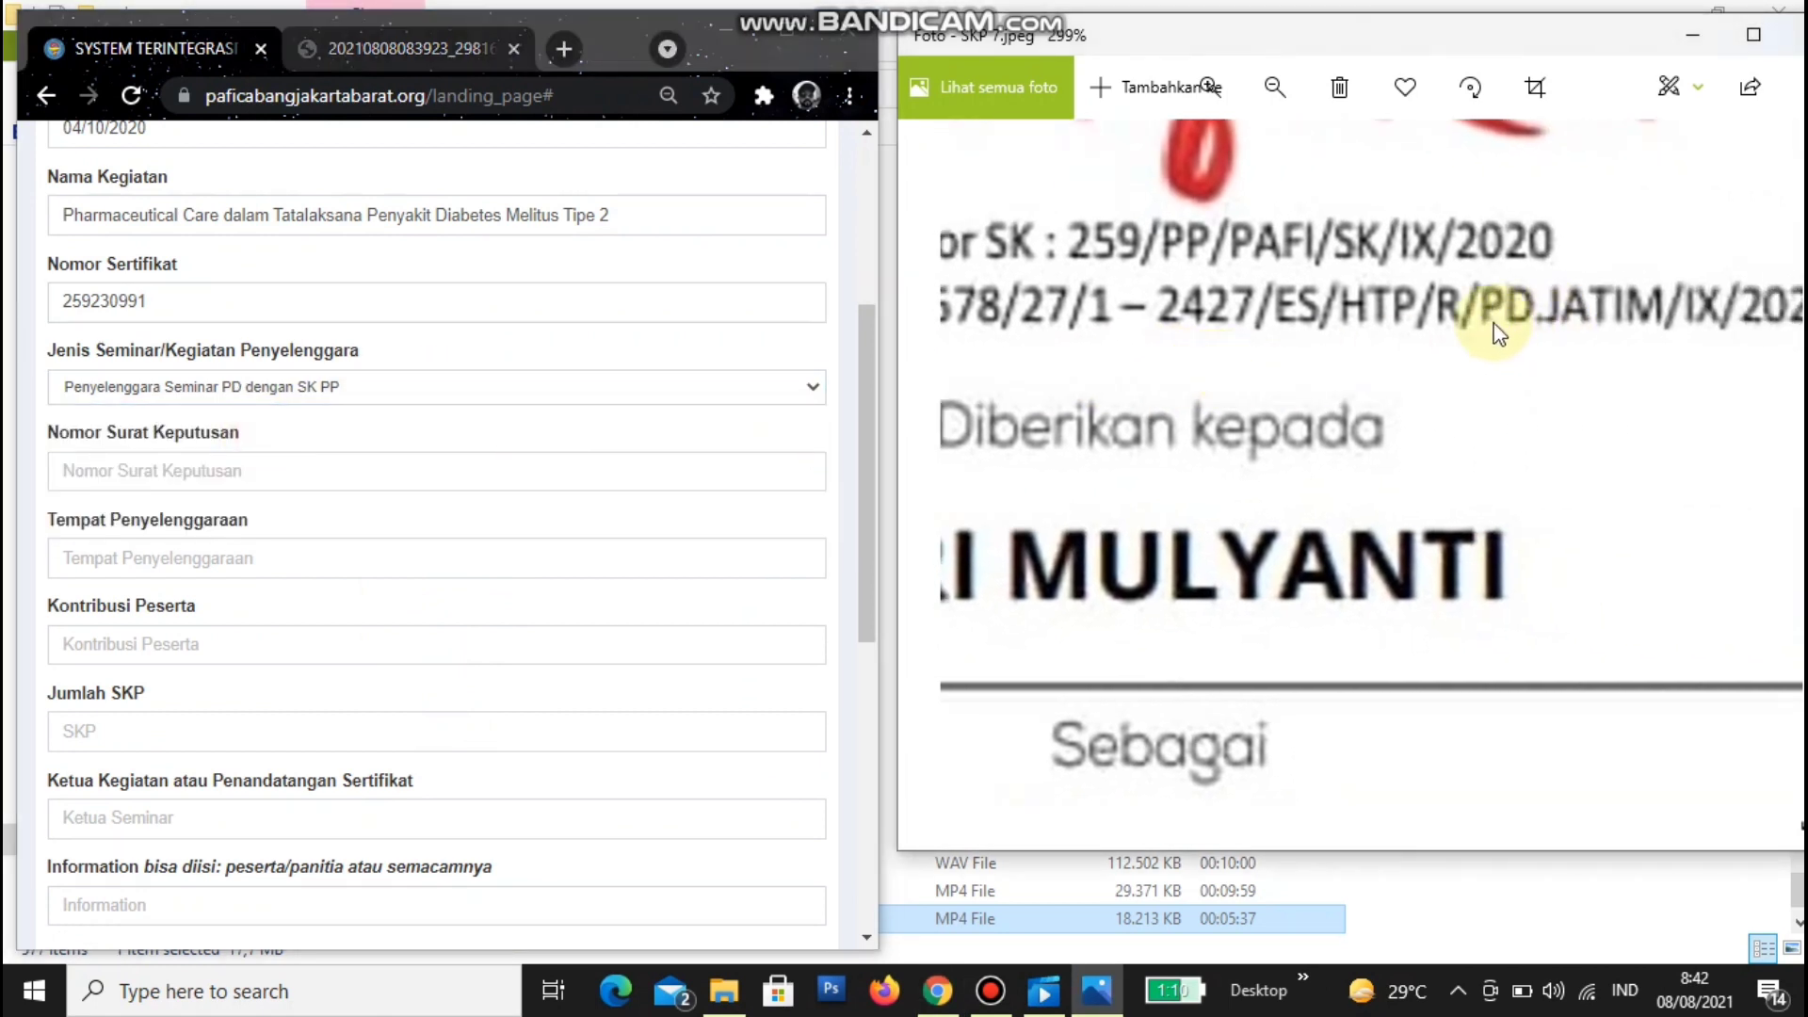
left_click_drag(1291, 383, 1320, 392)
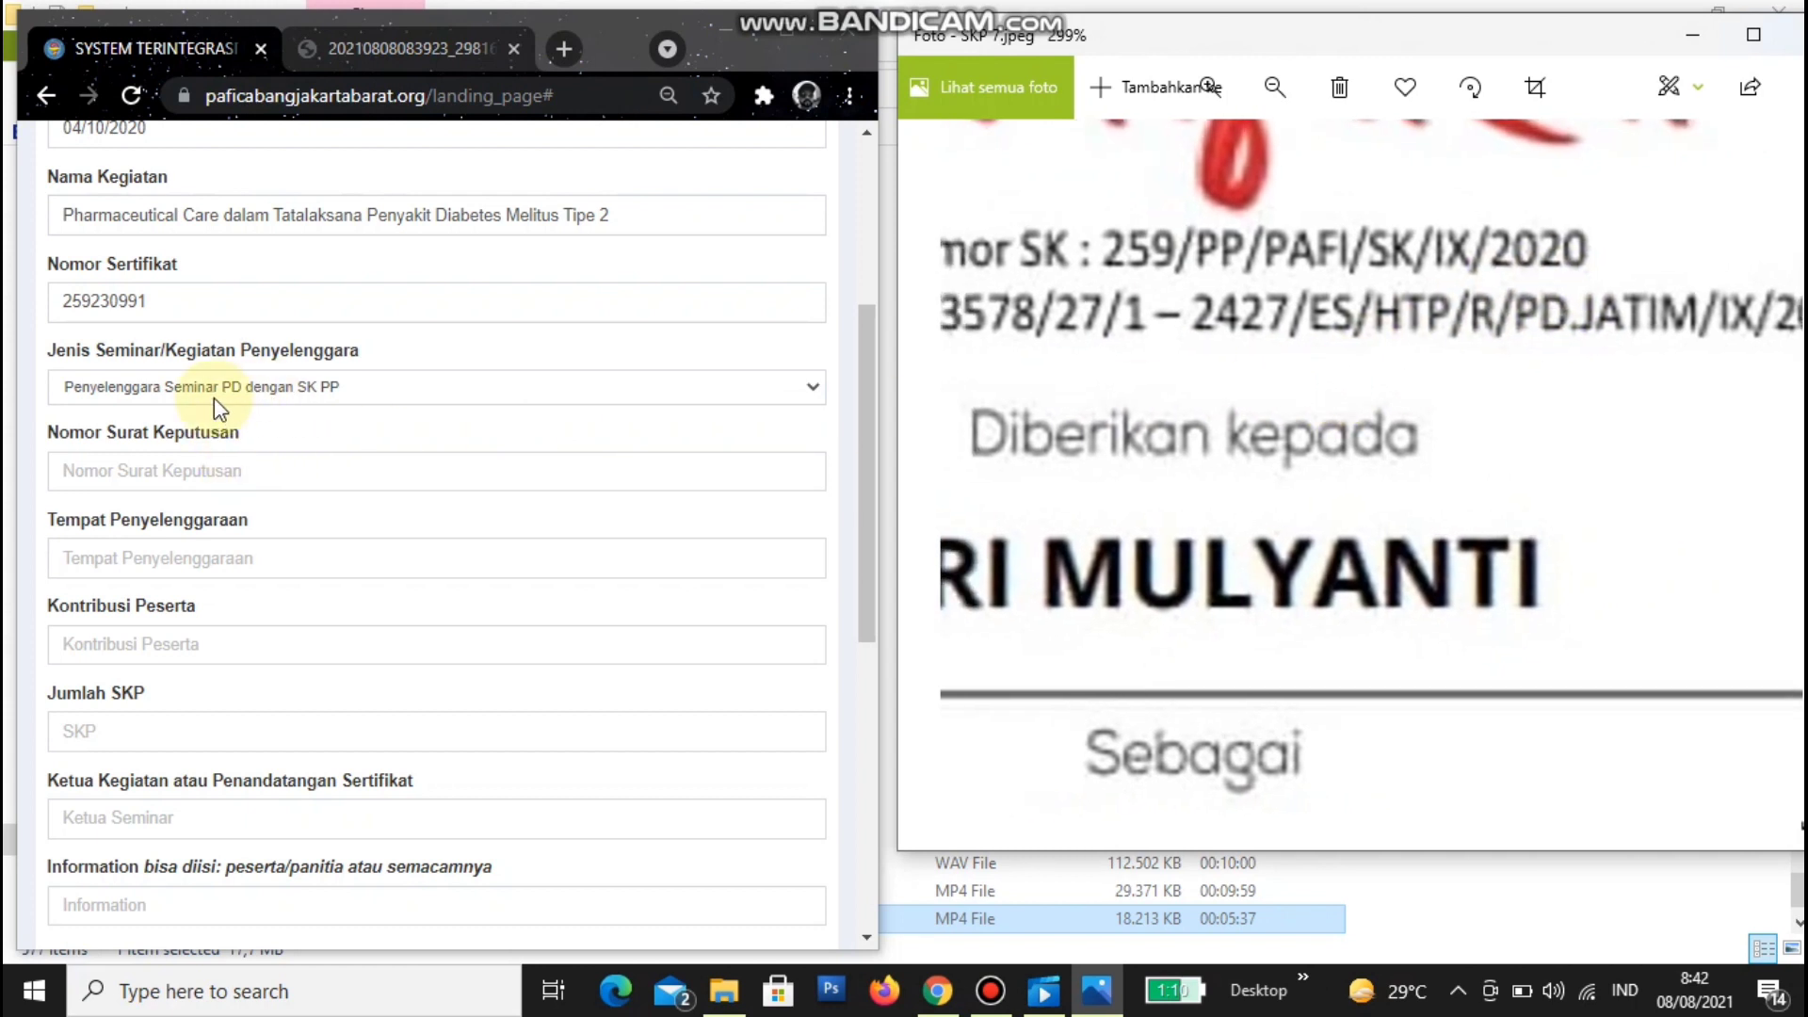
left_click(188, 471)
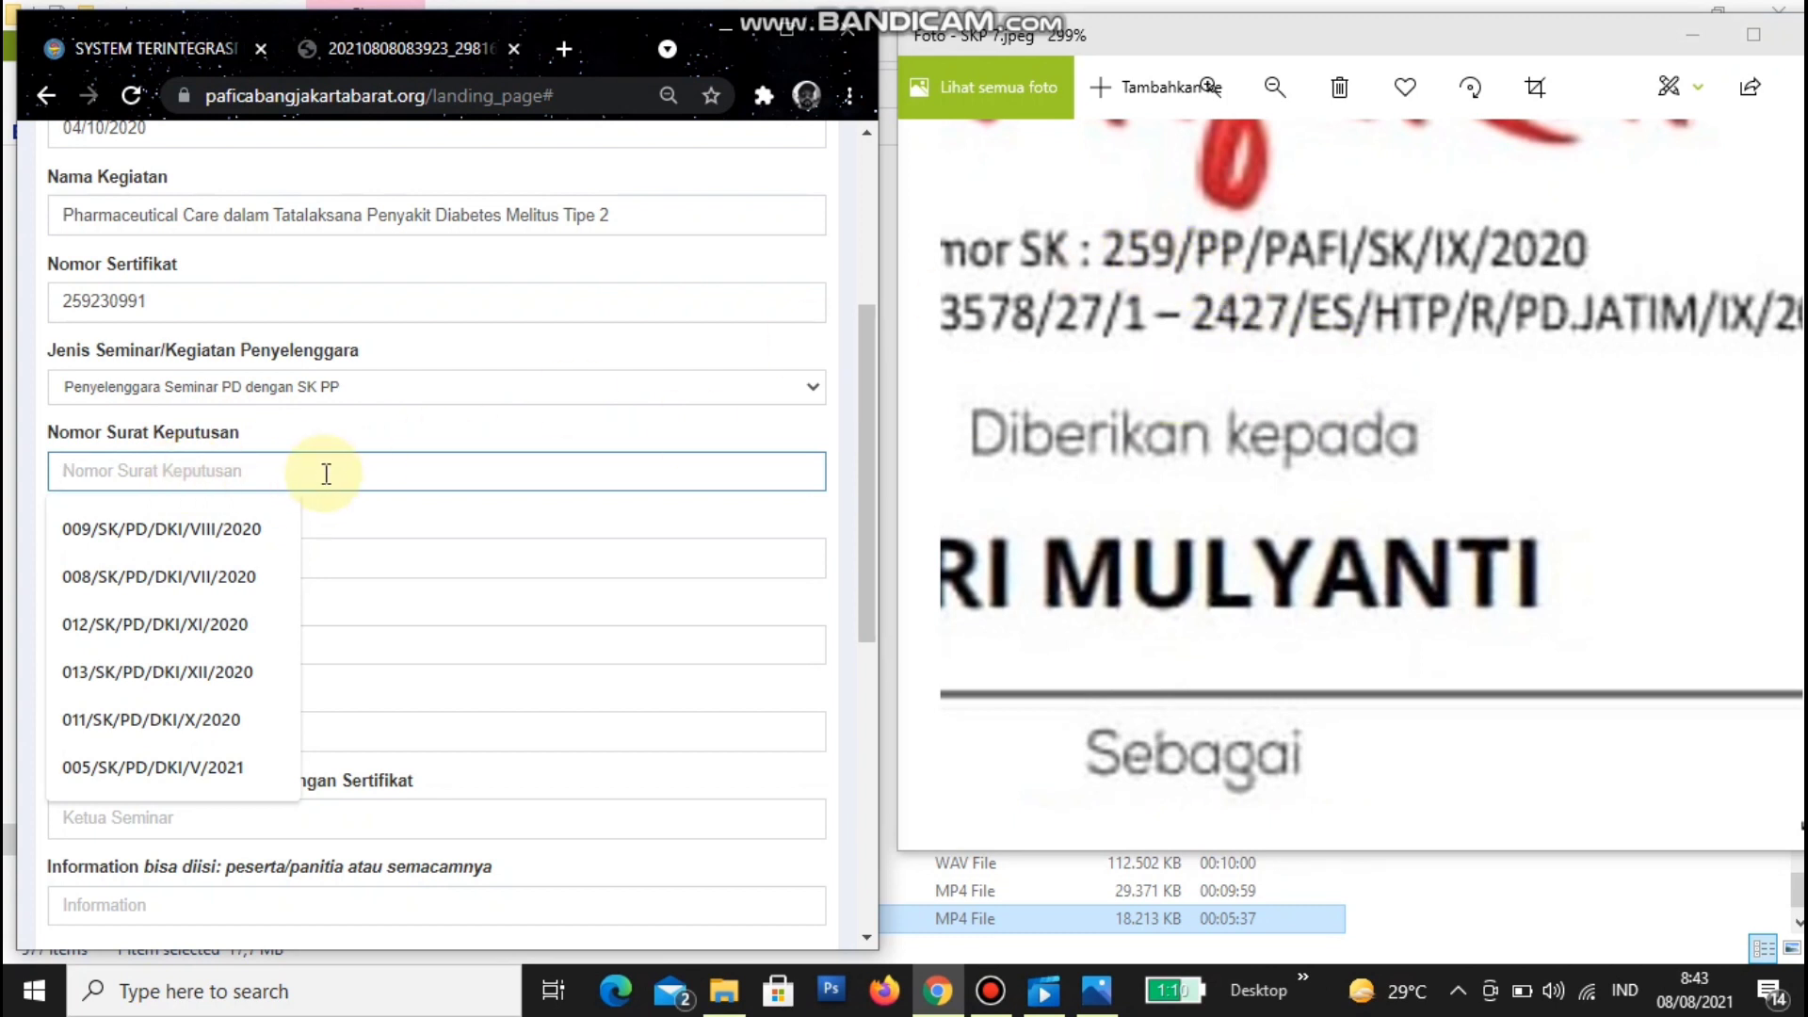
- Enter decree number 259/PP/PAFI/SK/IX/2020, venue Zoom, and participant contribution 0
type("259/PP/PAFI/SK/IX/2020")
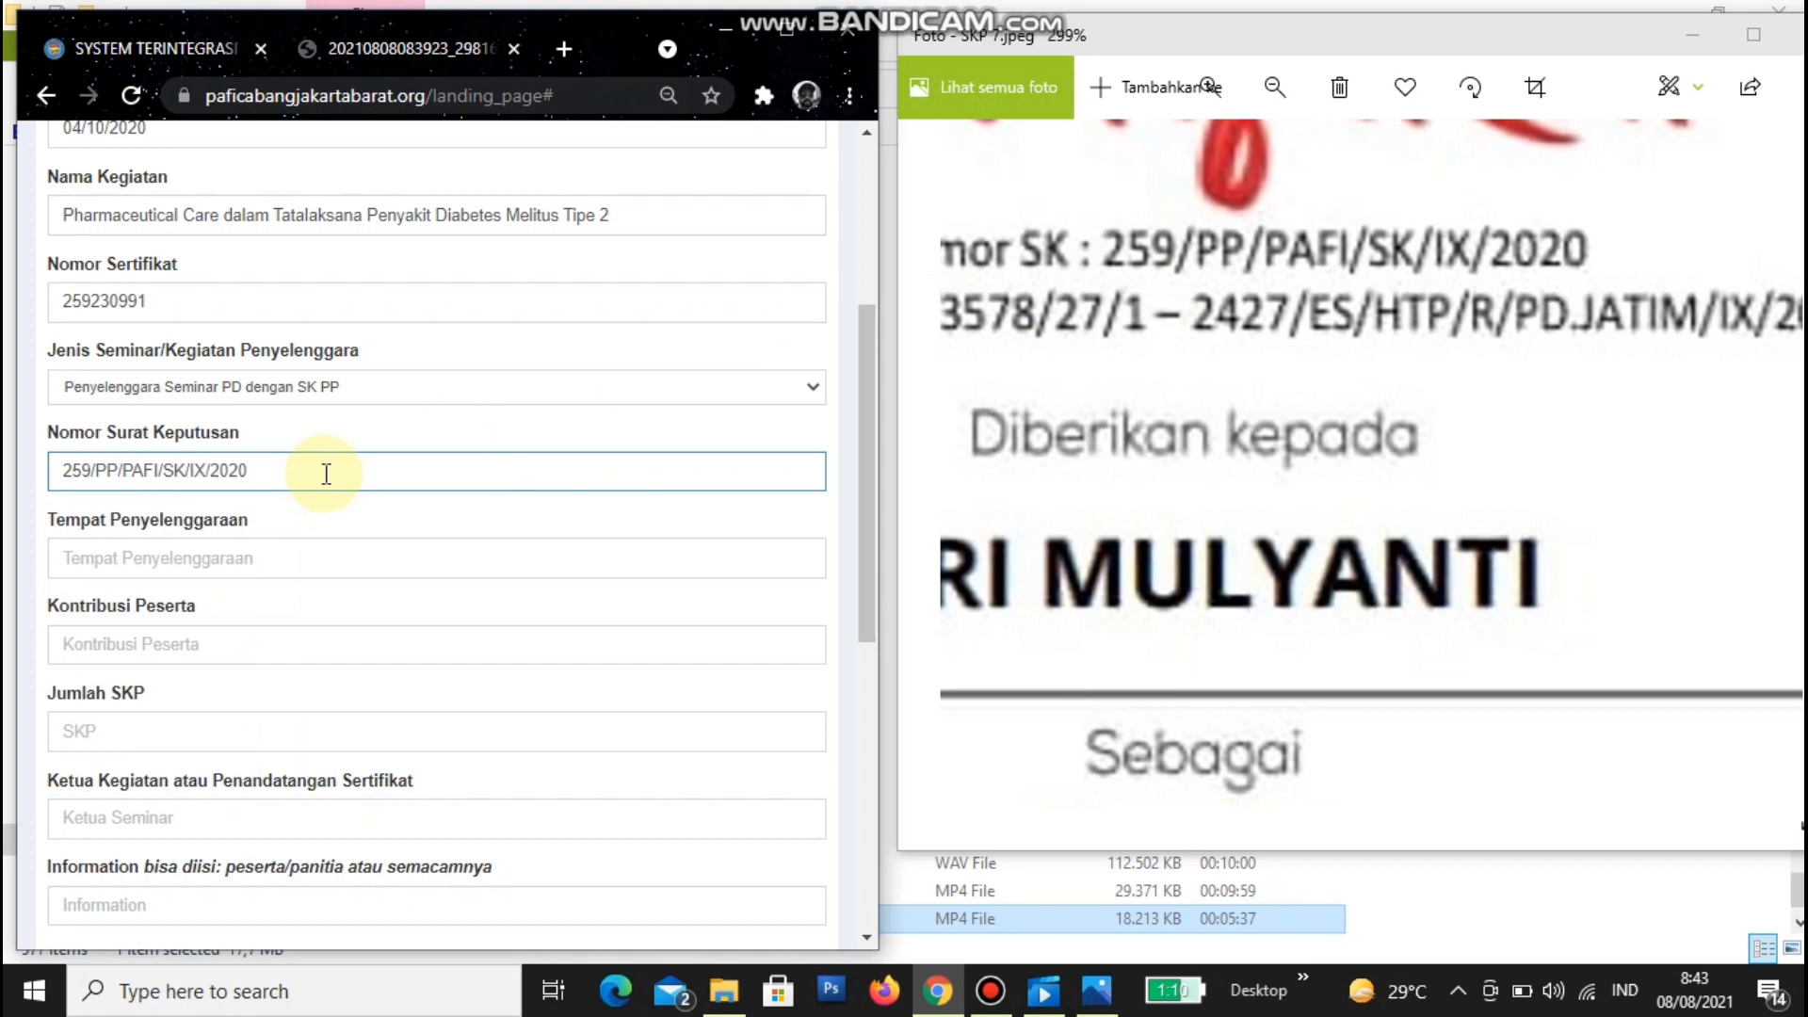
left_click(282, 561)
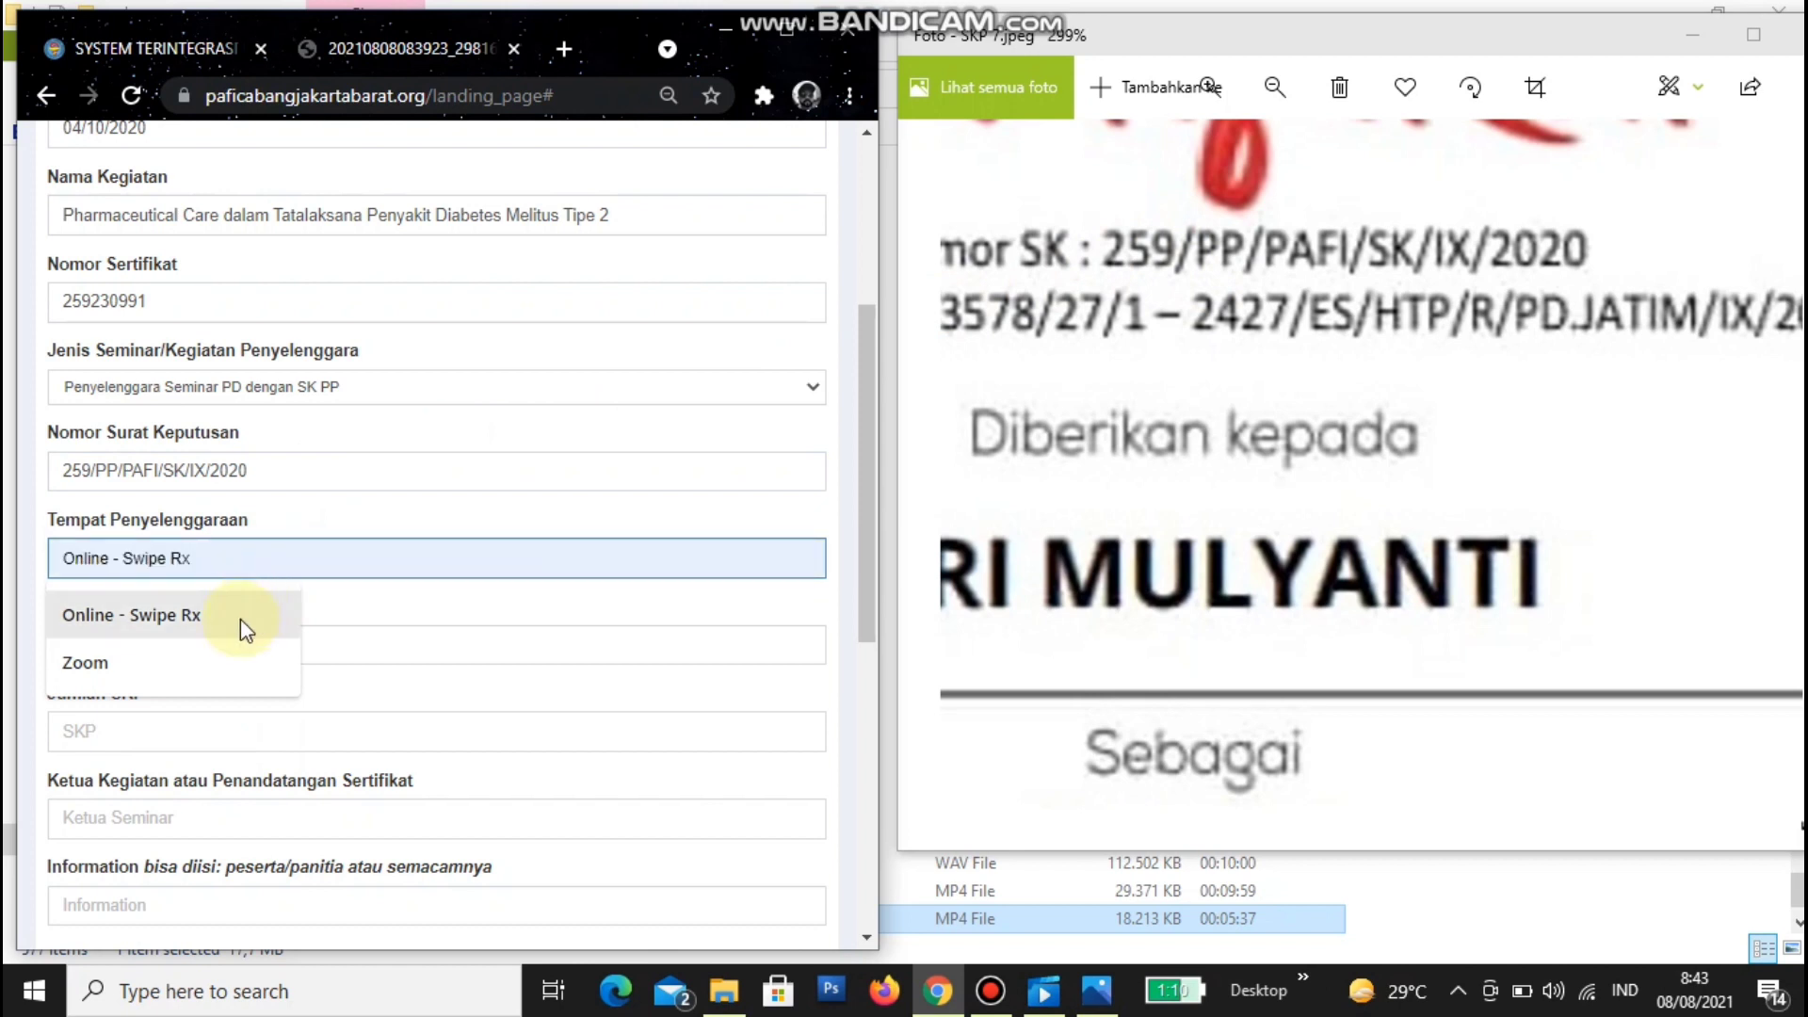
left_click(186, 670)
scroll(189, 659, "down", 3)
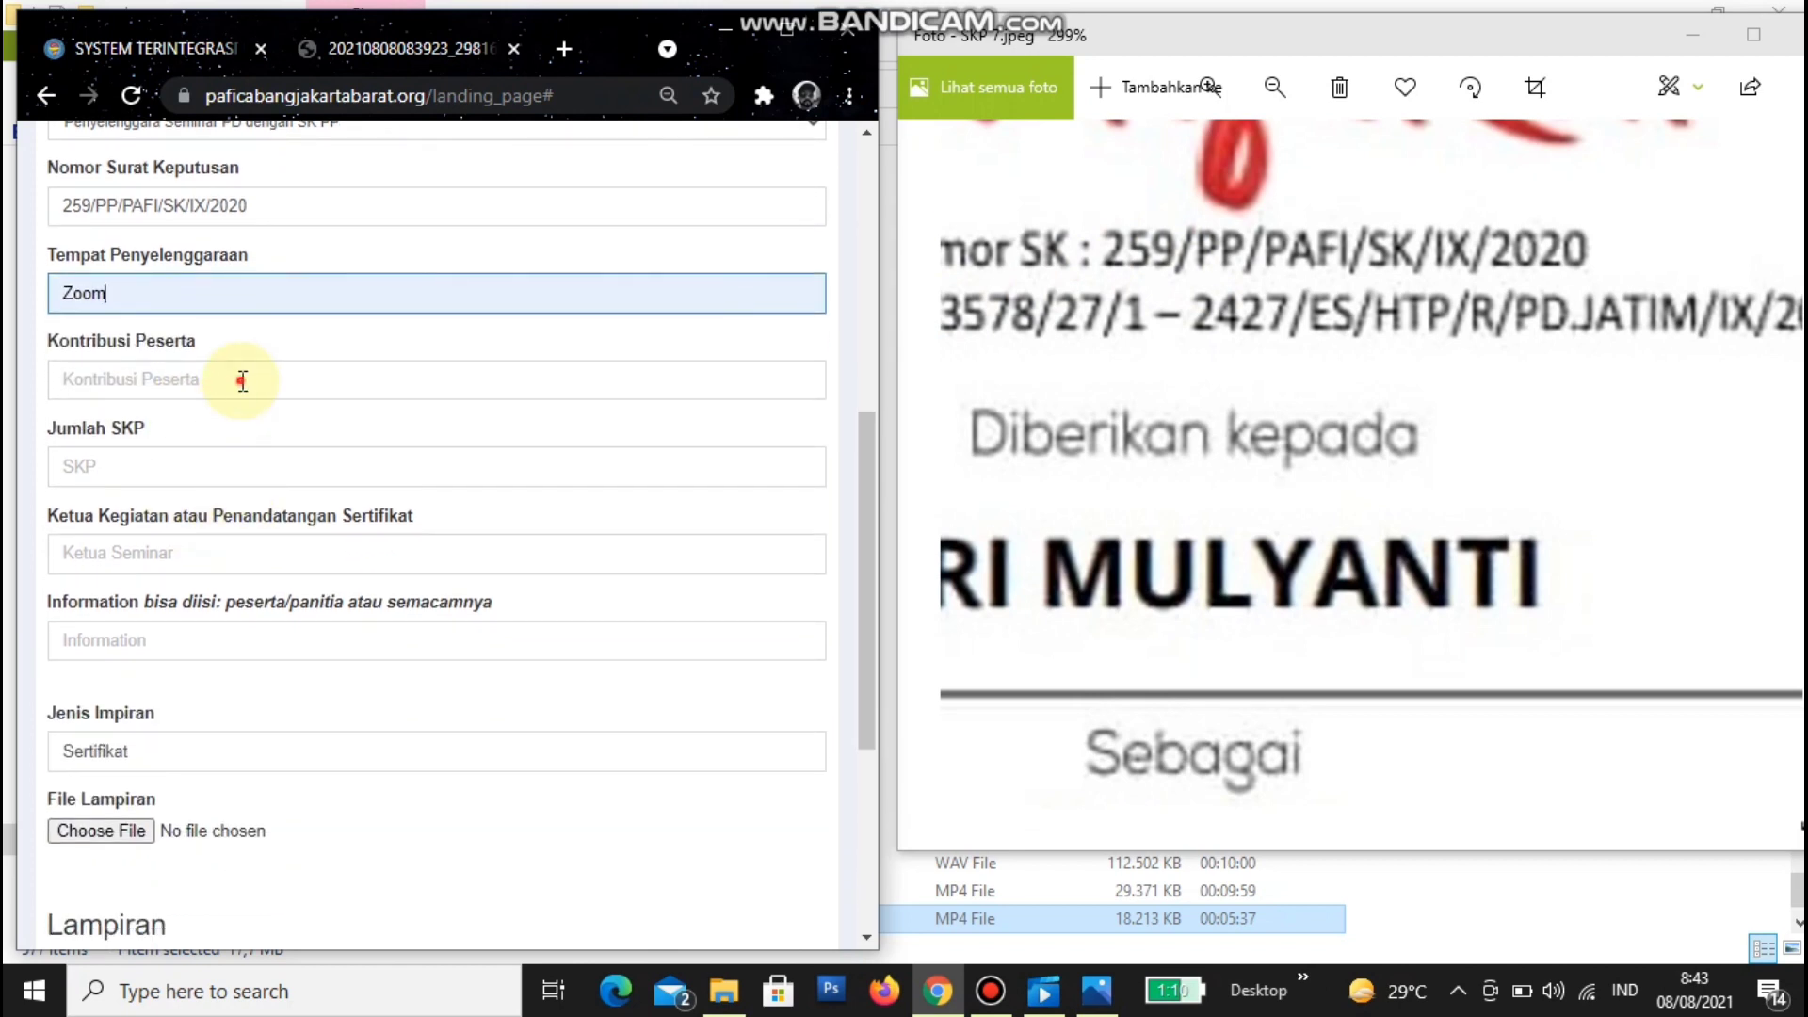
left_click(242, 378)
left_click(172, 439)
- Set Jumlah SKP to 2 and check it against the certificate
left_click(251, 466)
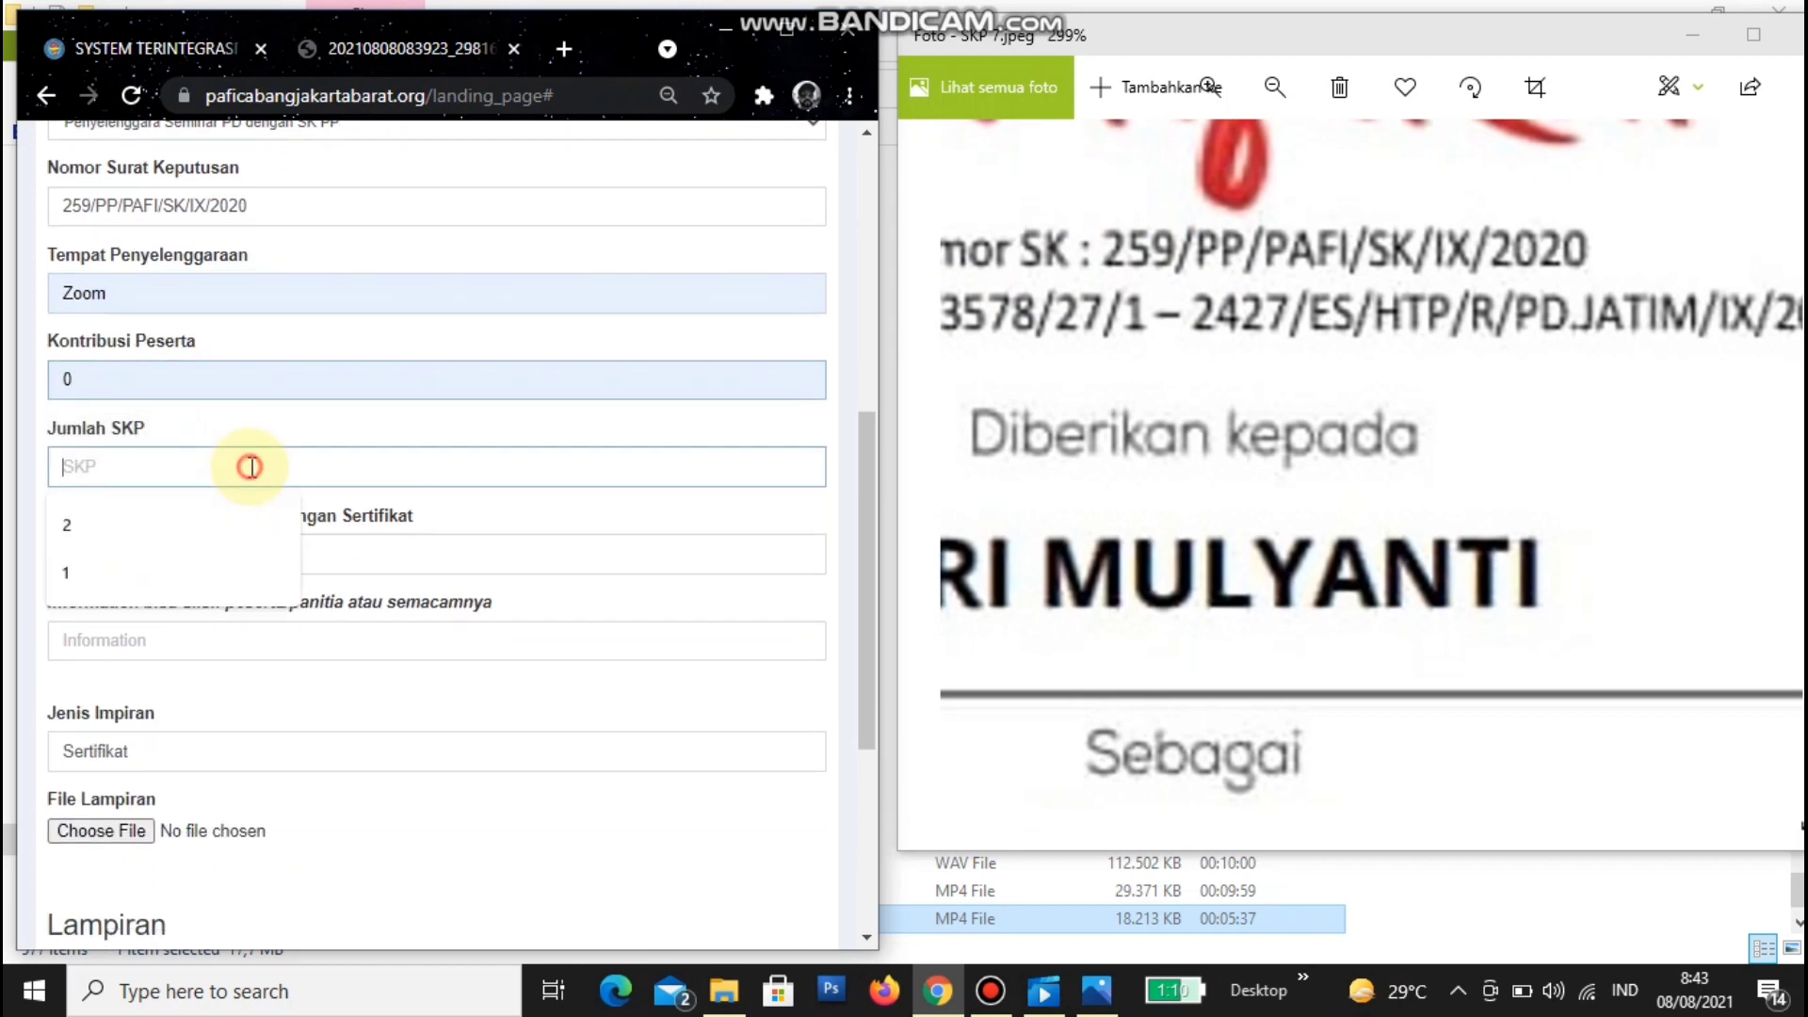
left_click(185, 527)
double_click(1236, 580)
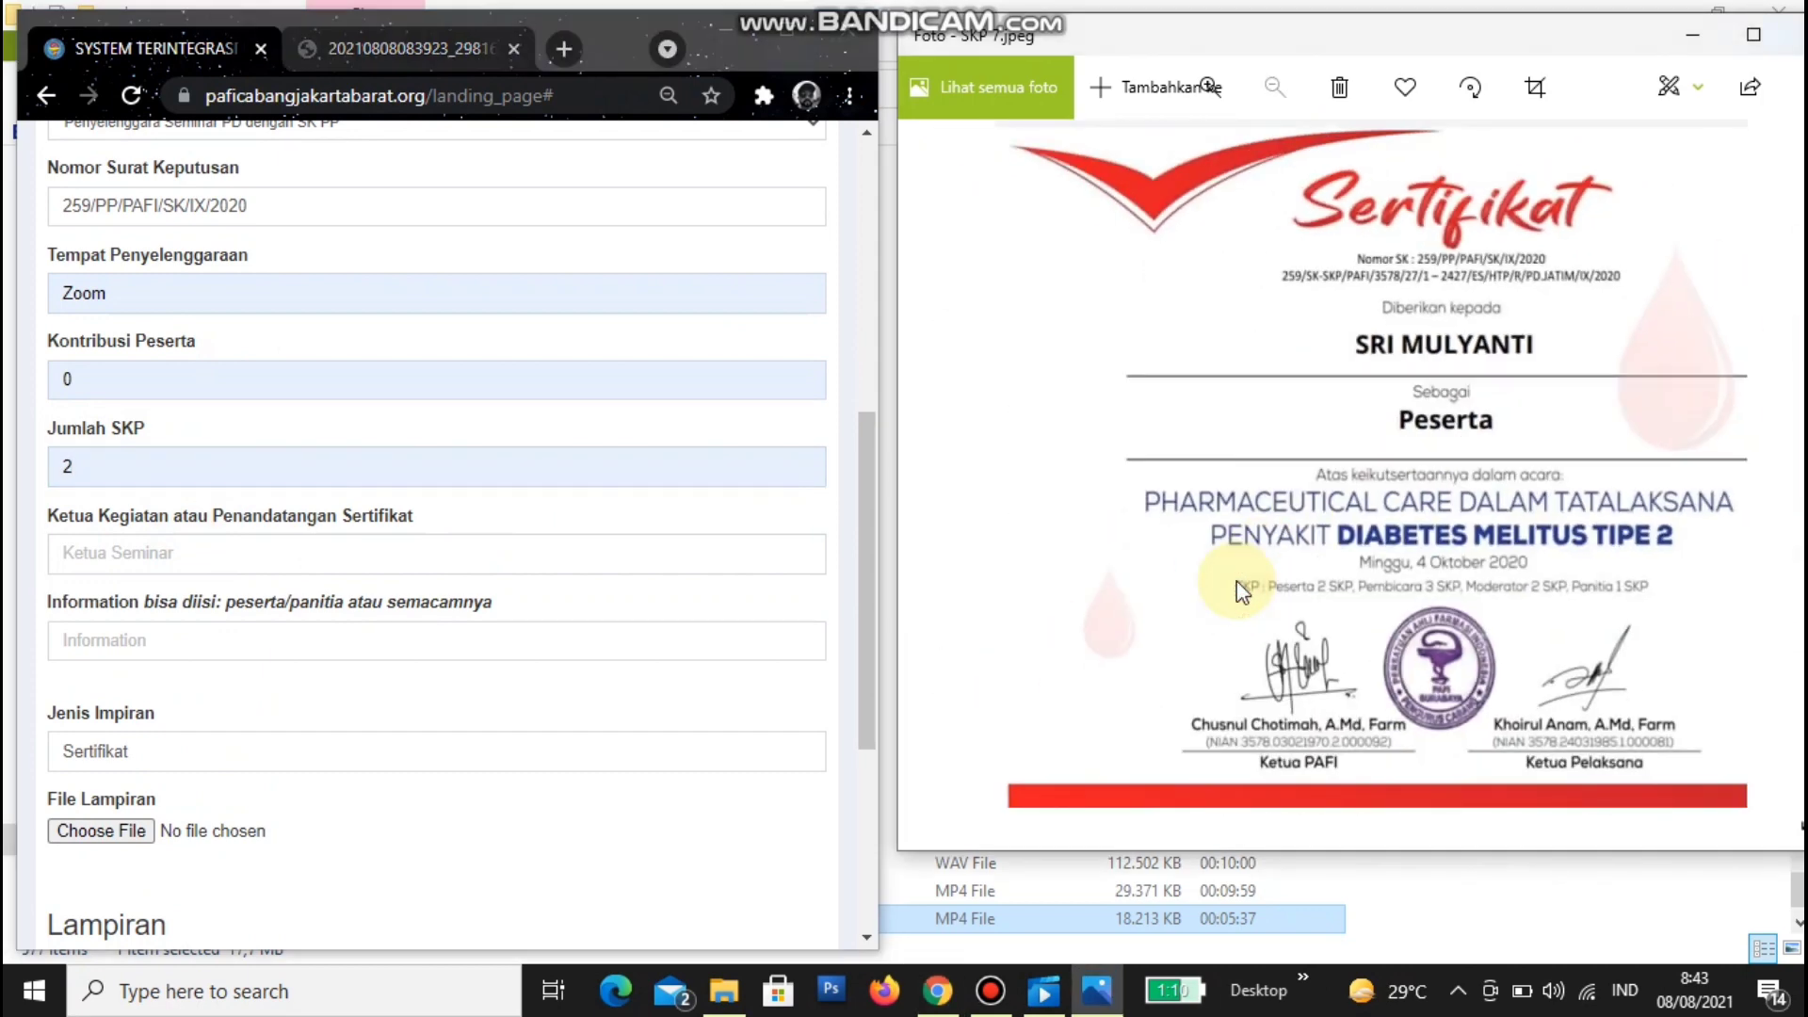
scroll(1401, 617, "up", 1)
scroll(1404, 622, "up", 2)
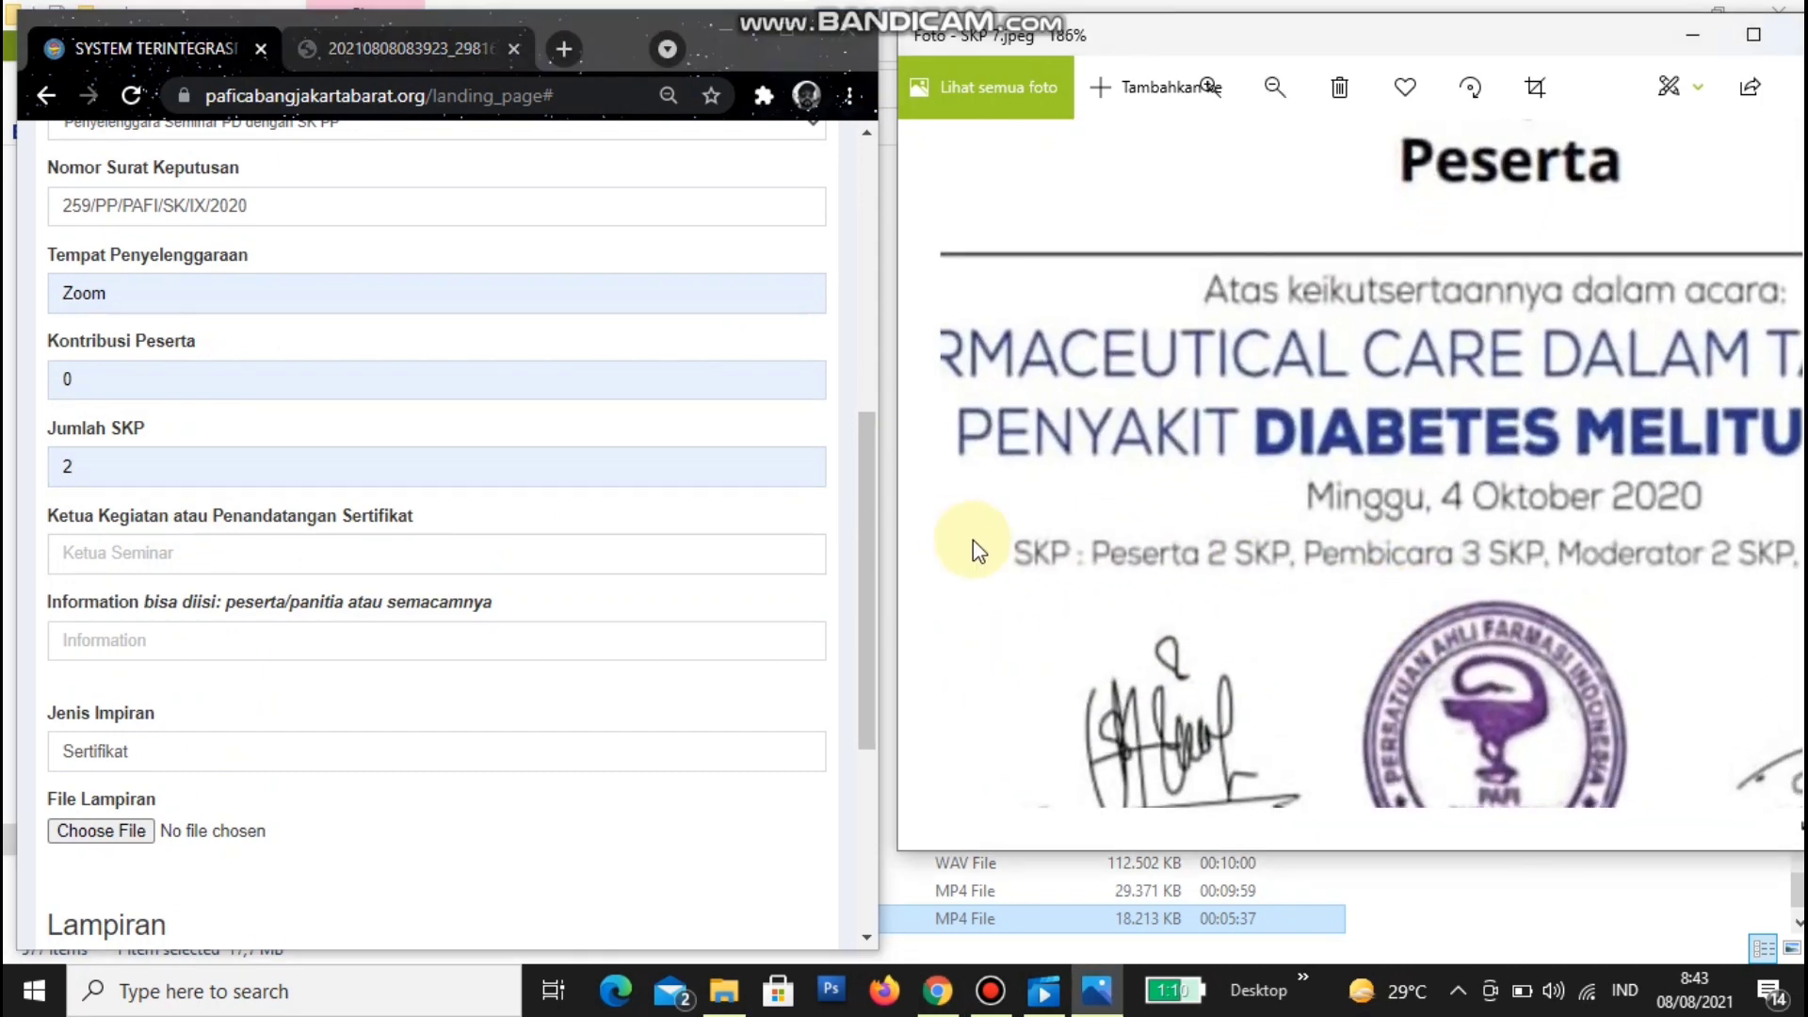
left_click_drag(1406, 577, 1325, 572)
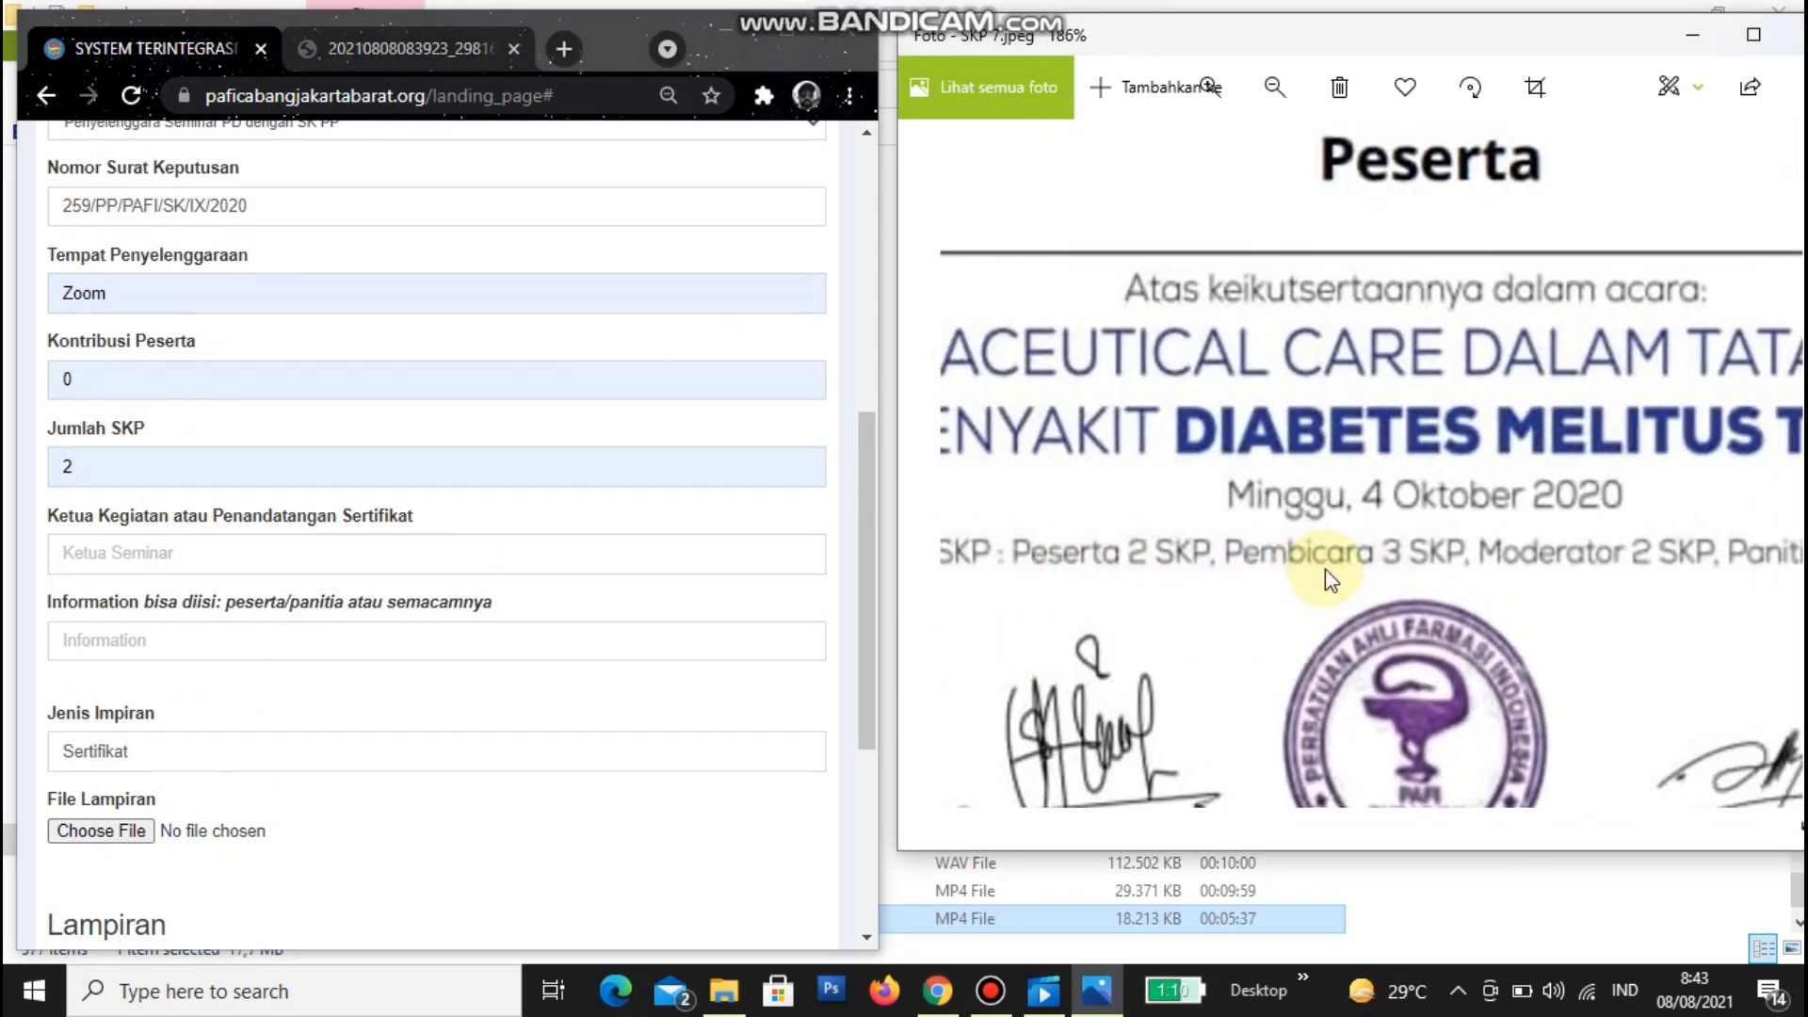
- Enter the certificate's signing chairman as Ketua Kegiatan and set Information to Peserta
left_click(209, 553)
scroll(1201, 593, "down", 2)
left_click_drag(1201, 593, 1165, 484)
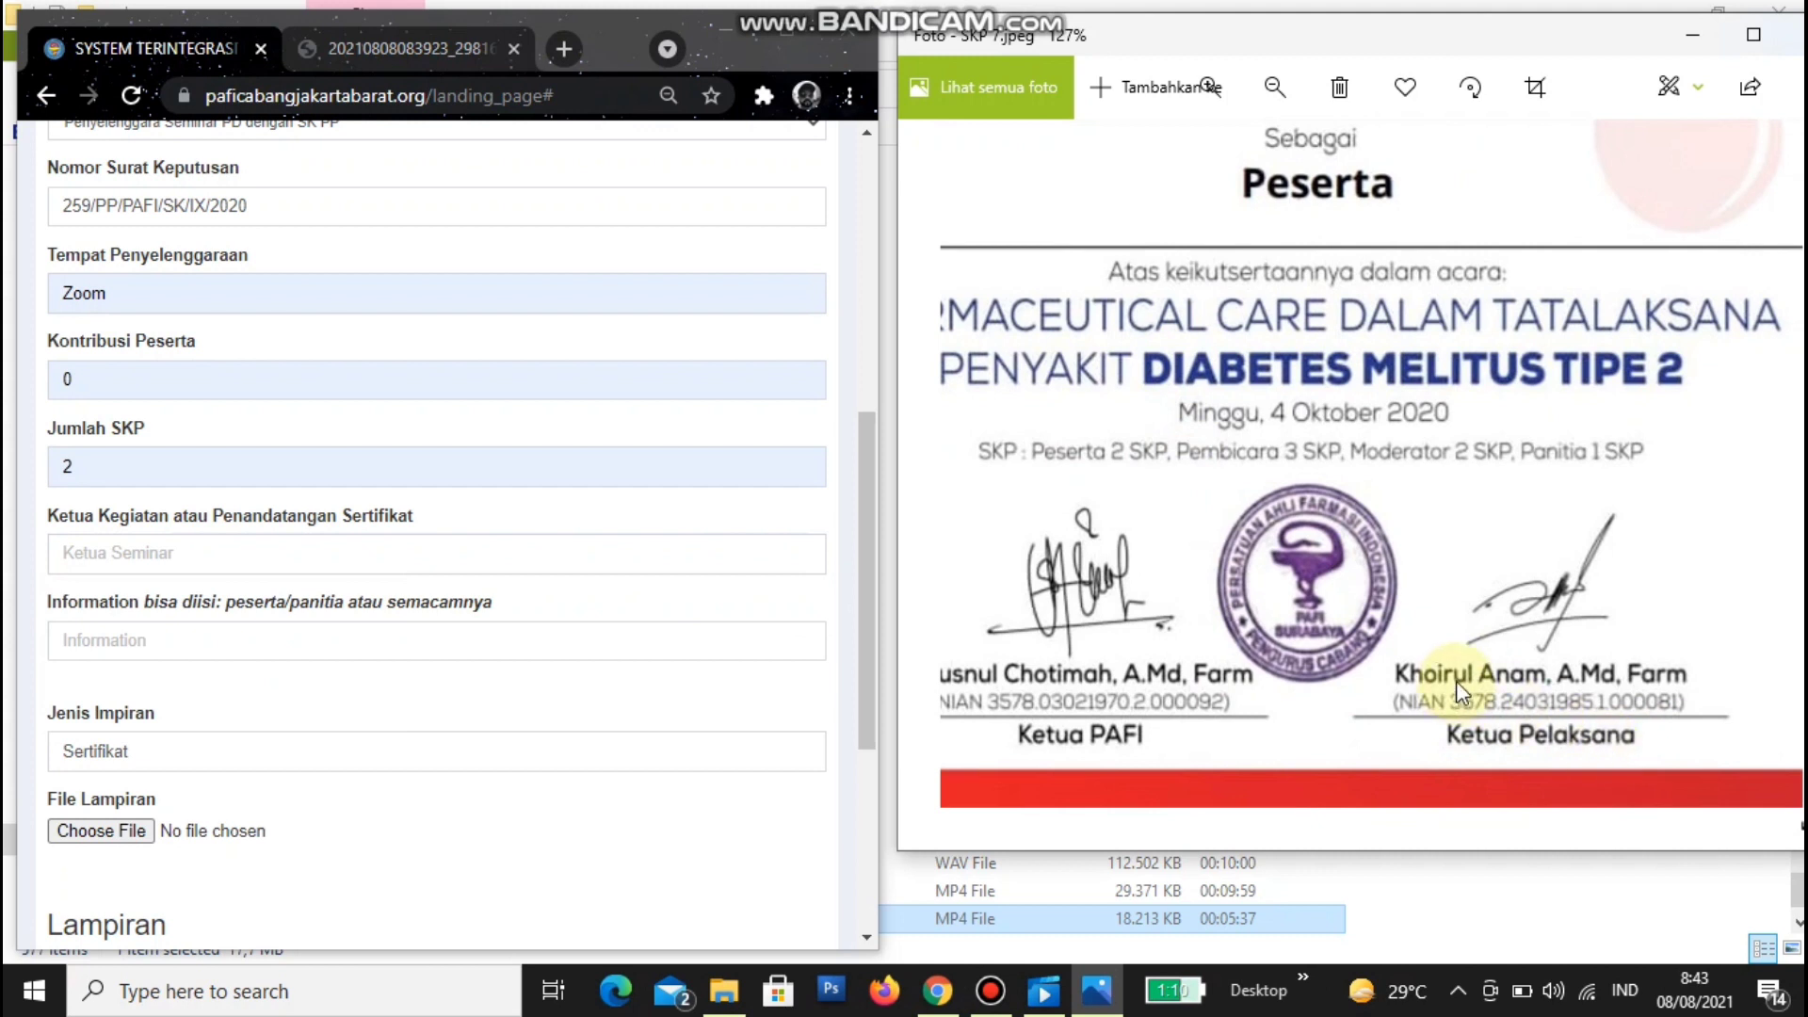
left_click(192, 553)
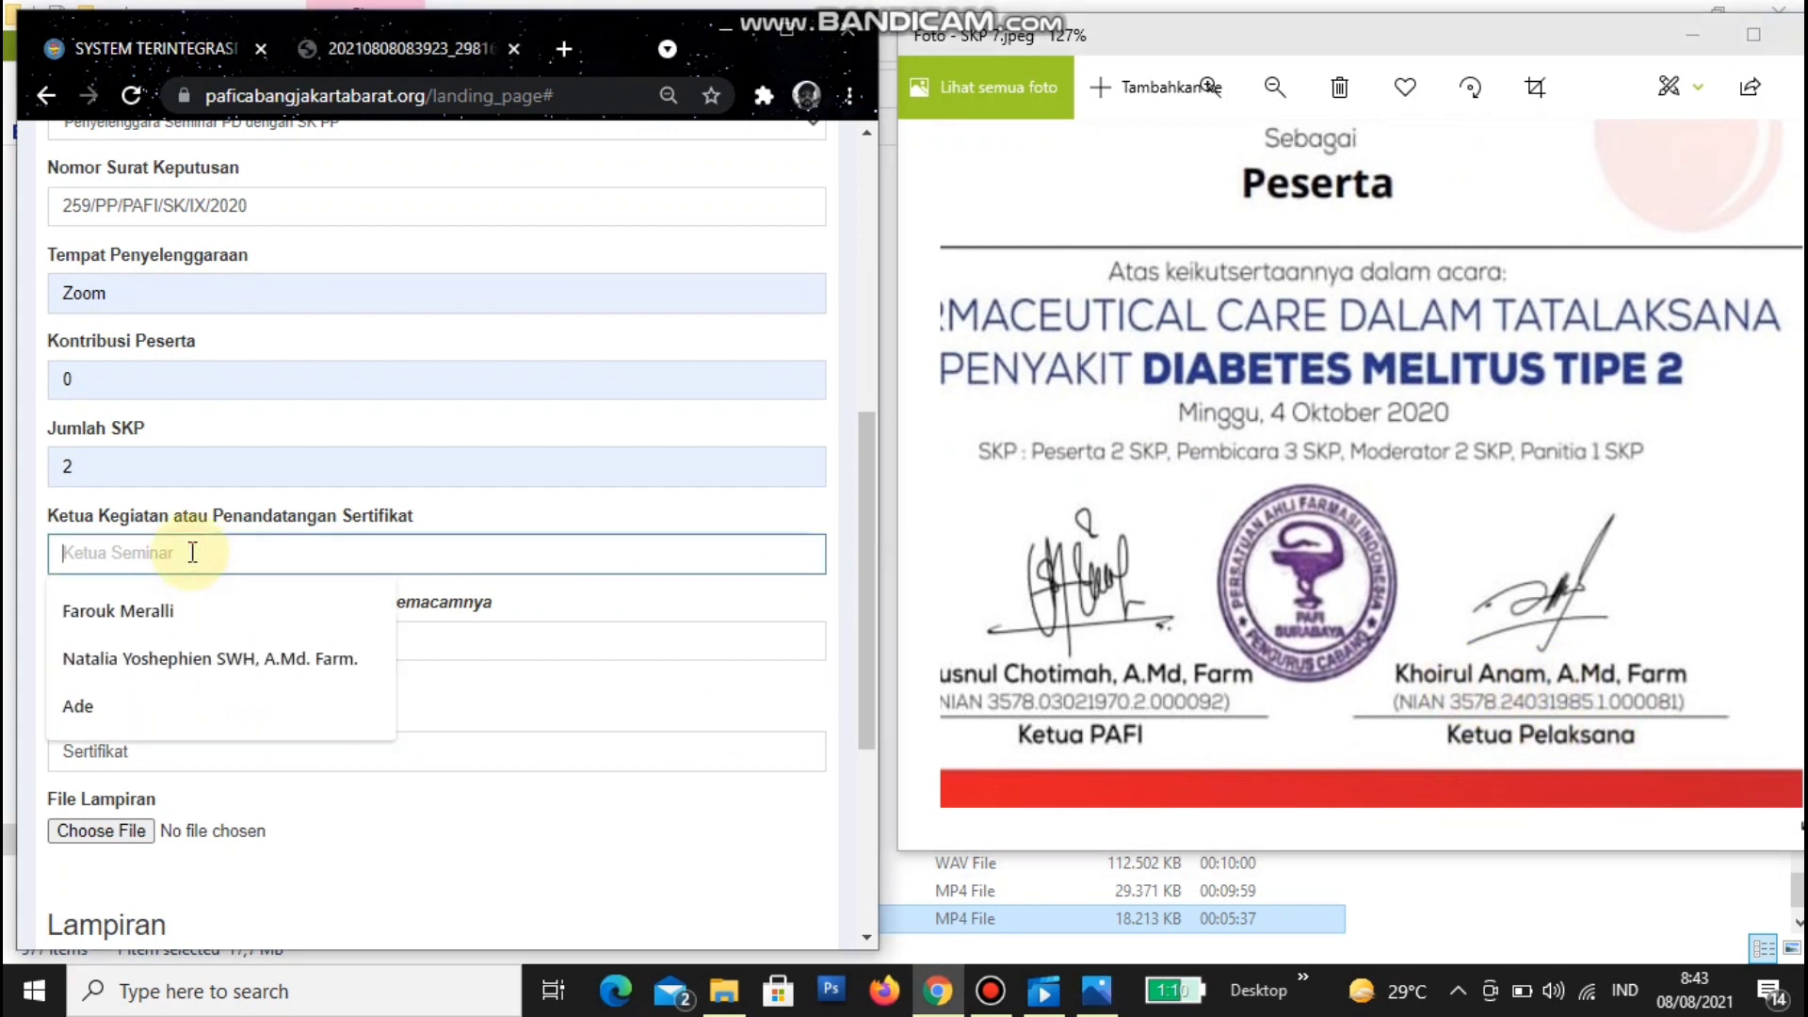
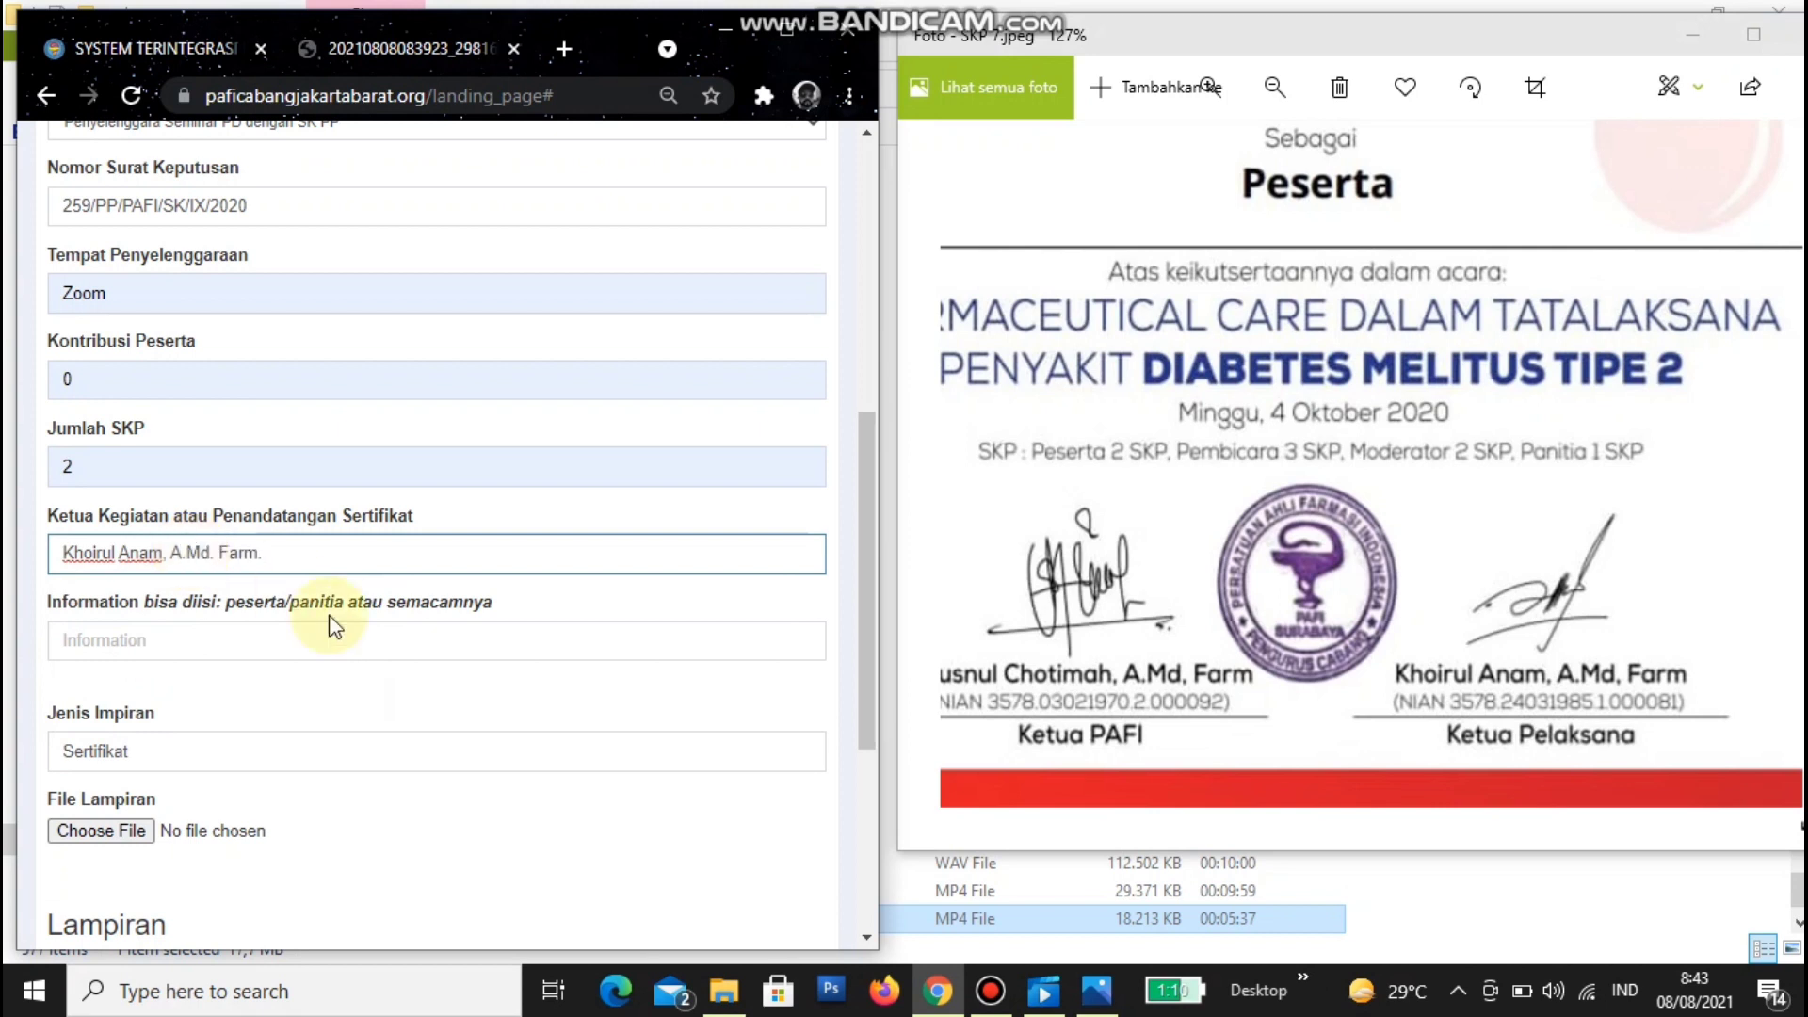
left_click(286, 633)
left_click(155, 701)
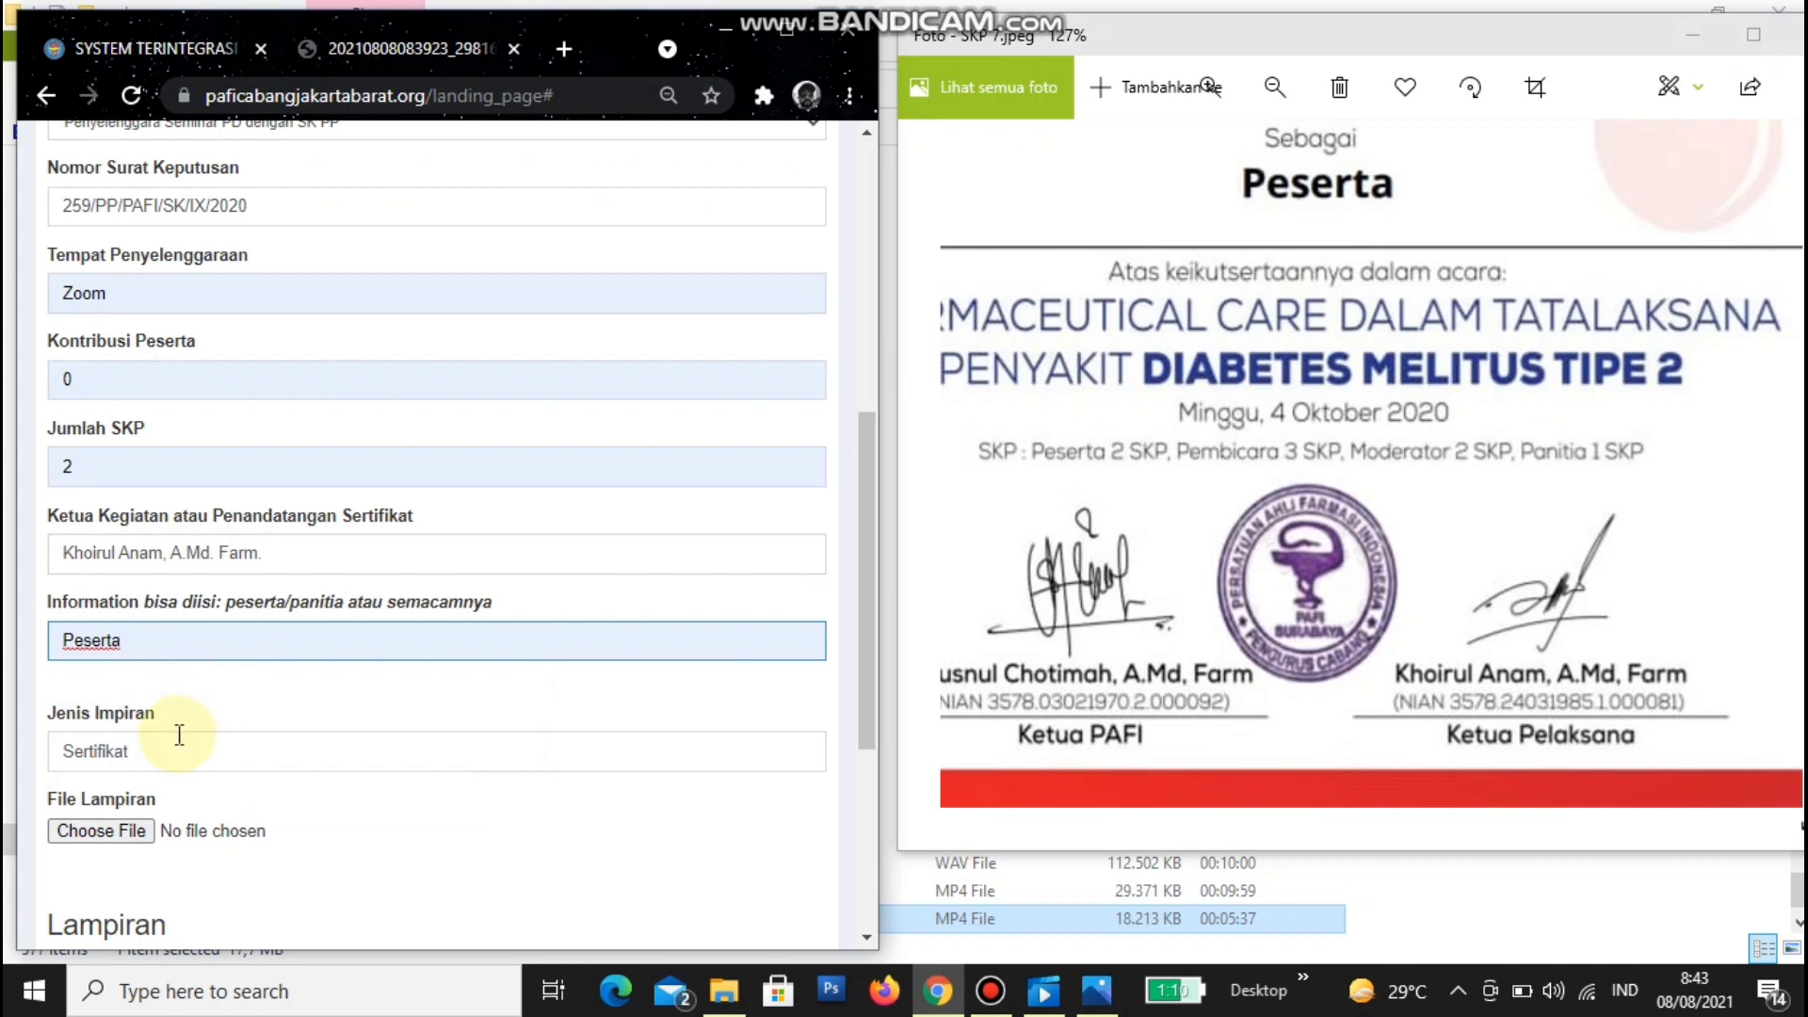
scroll(179, 734, "down", 4)
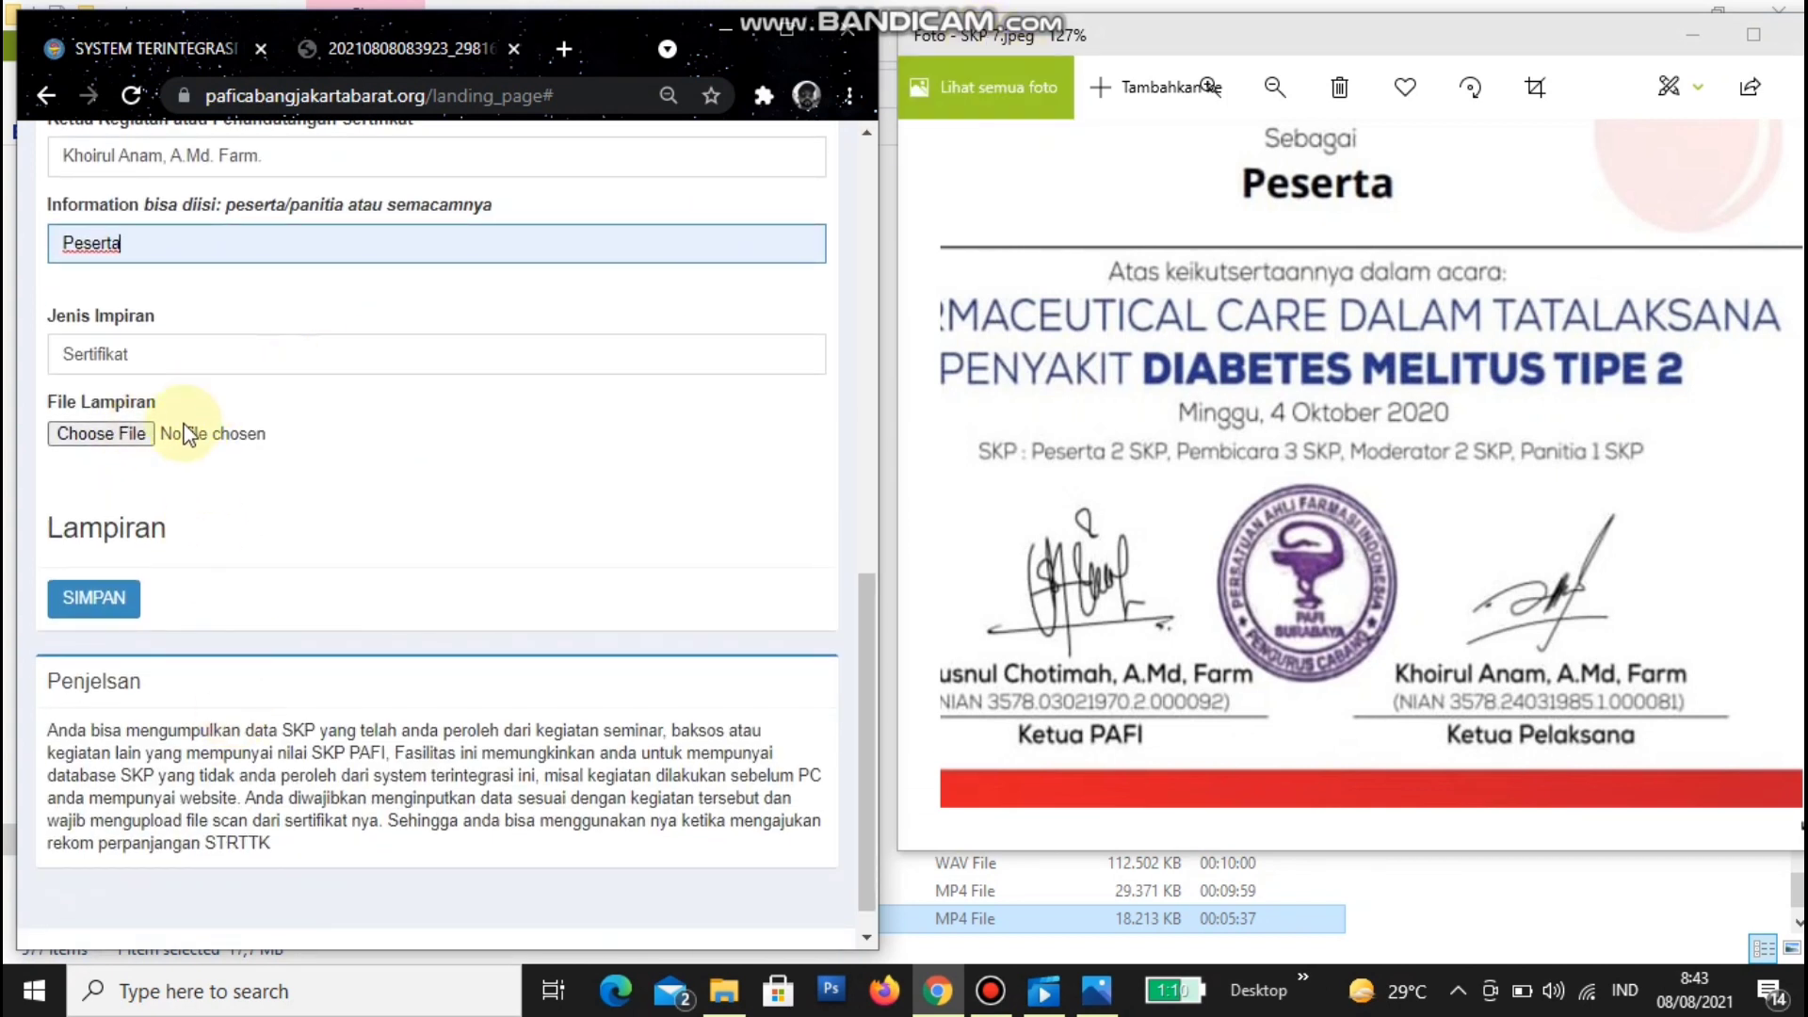
- Attach SKP 7.pdf as the certificate file
left_click(146, 434)
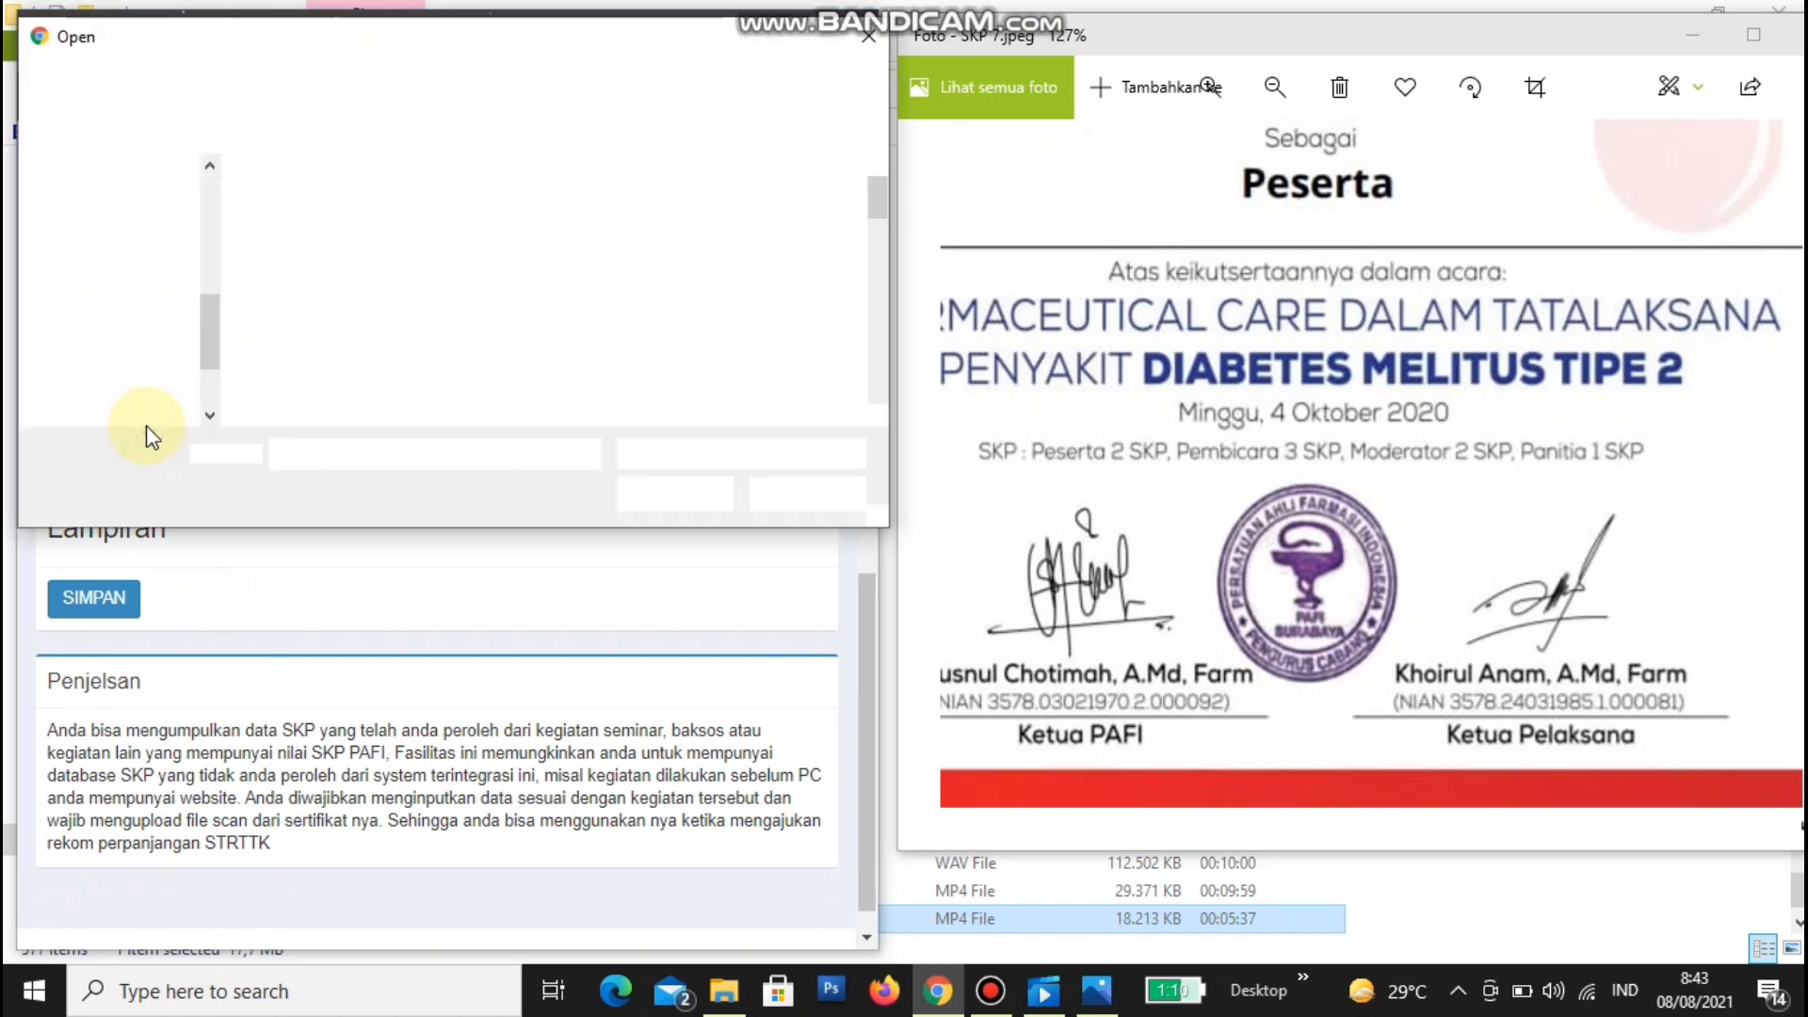
left_click(881, 415)
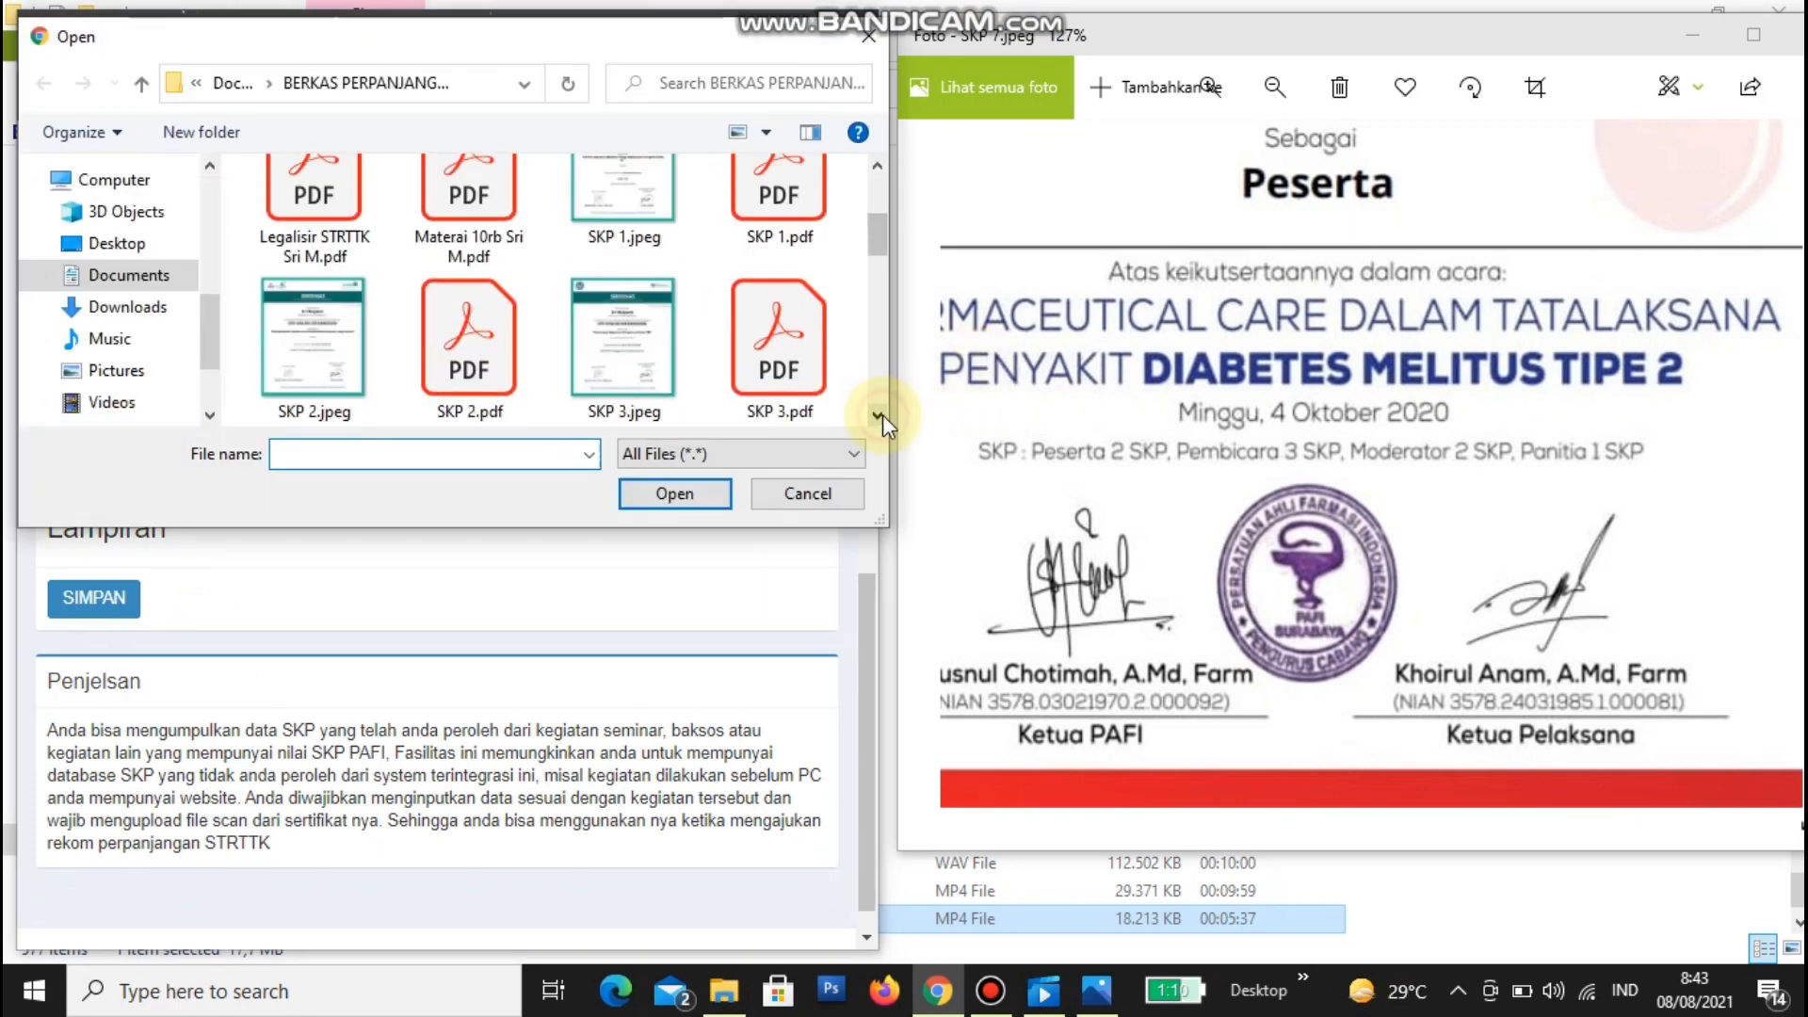
left_click(780, 367)
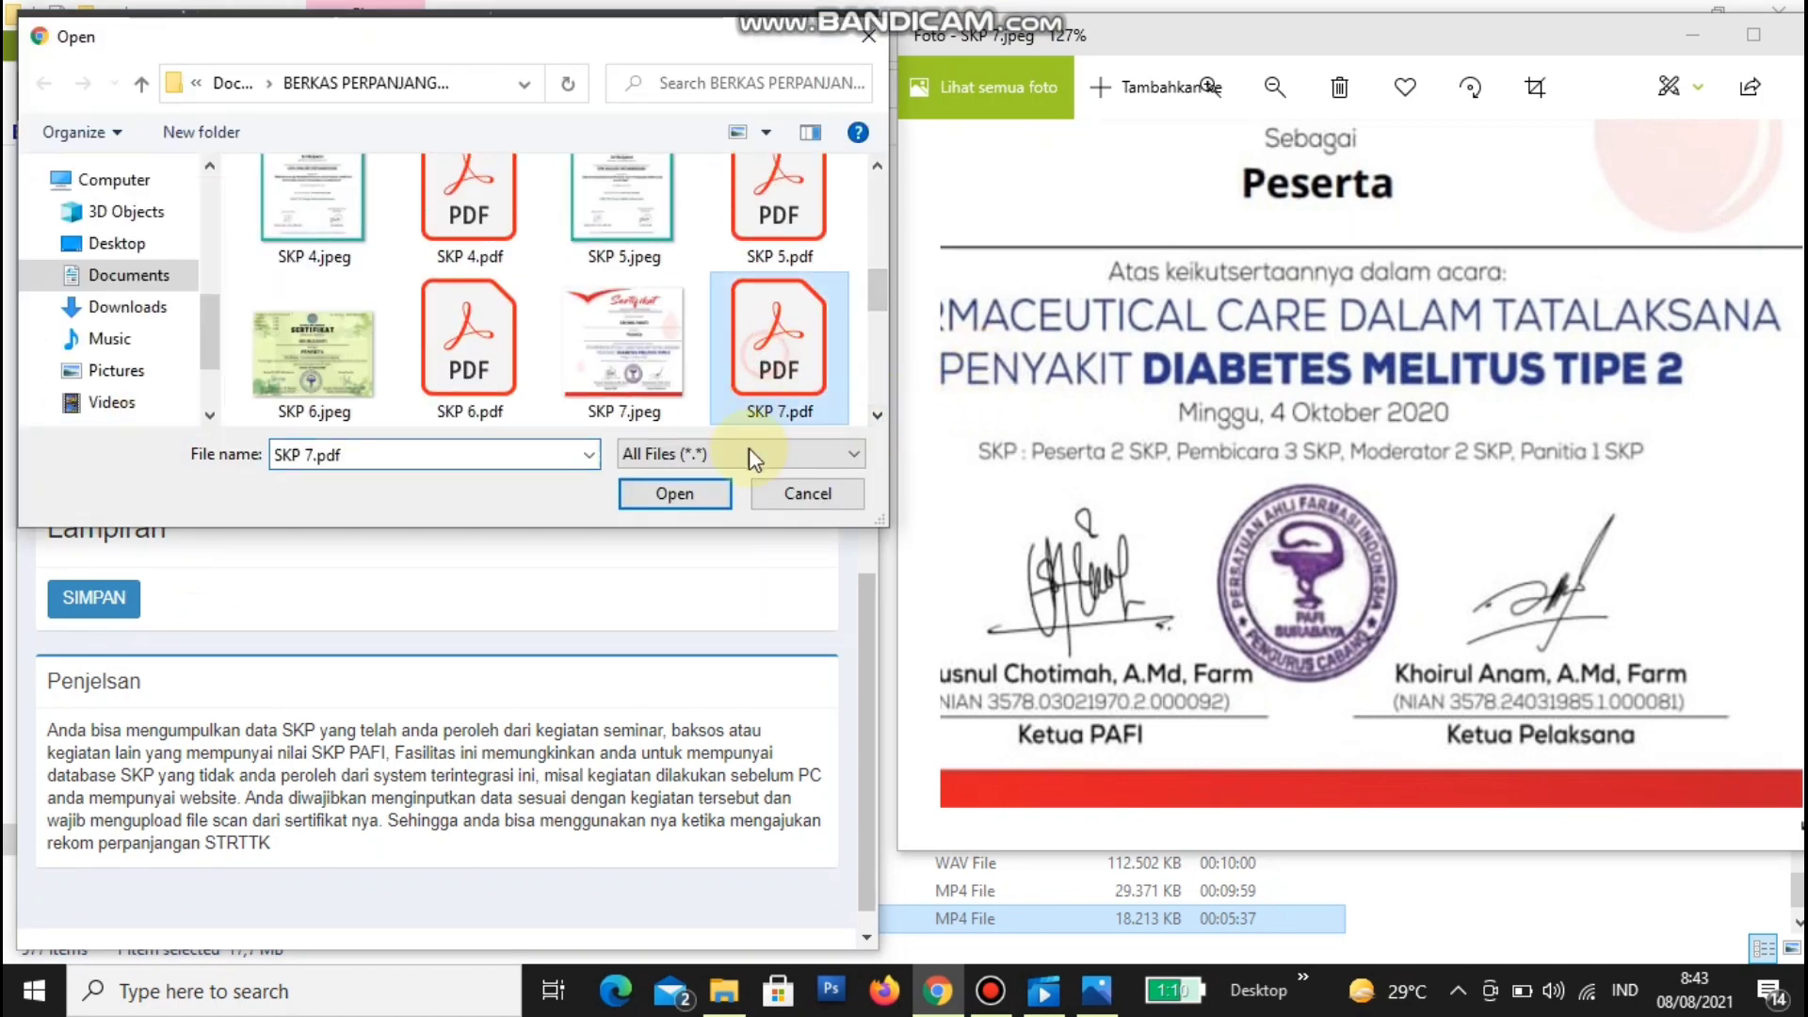
left_click(698, 475)
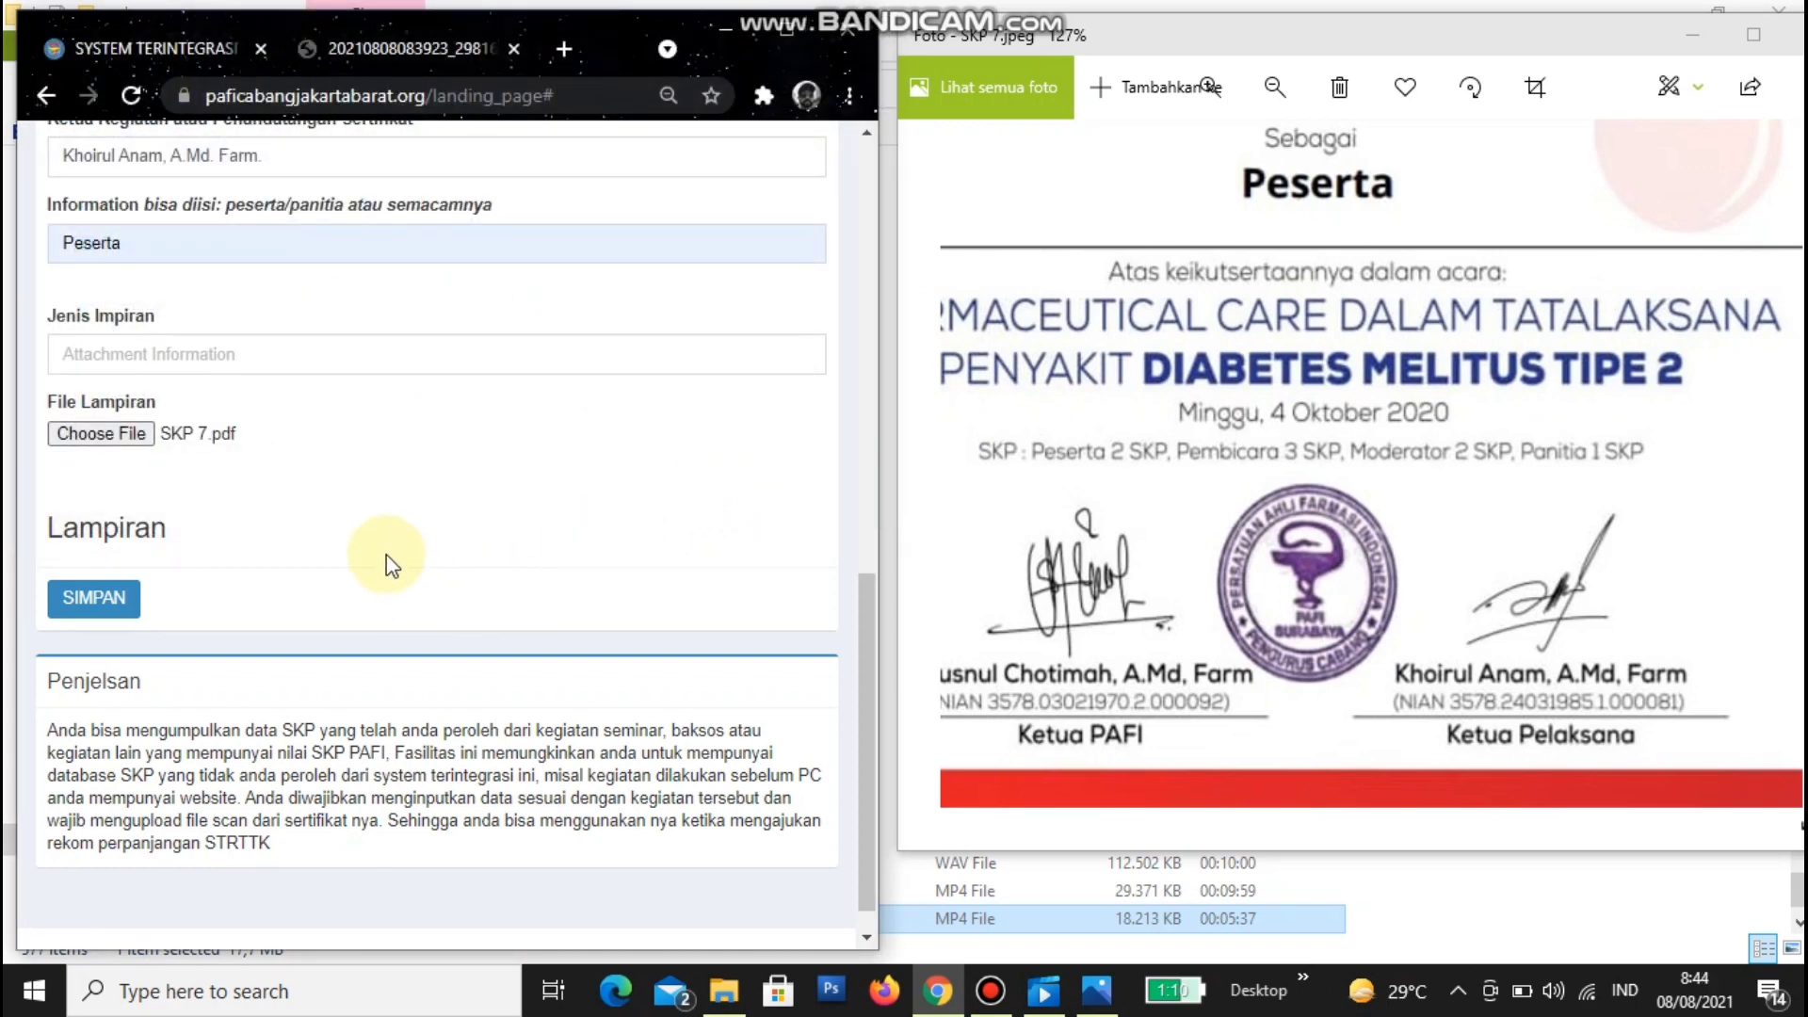
- Check the attachment type and save the entry, confirmed by 'Data berhasil disimpan'
left_click(232, 358)
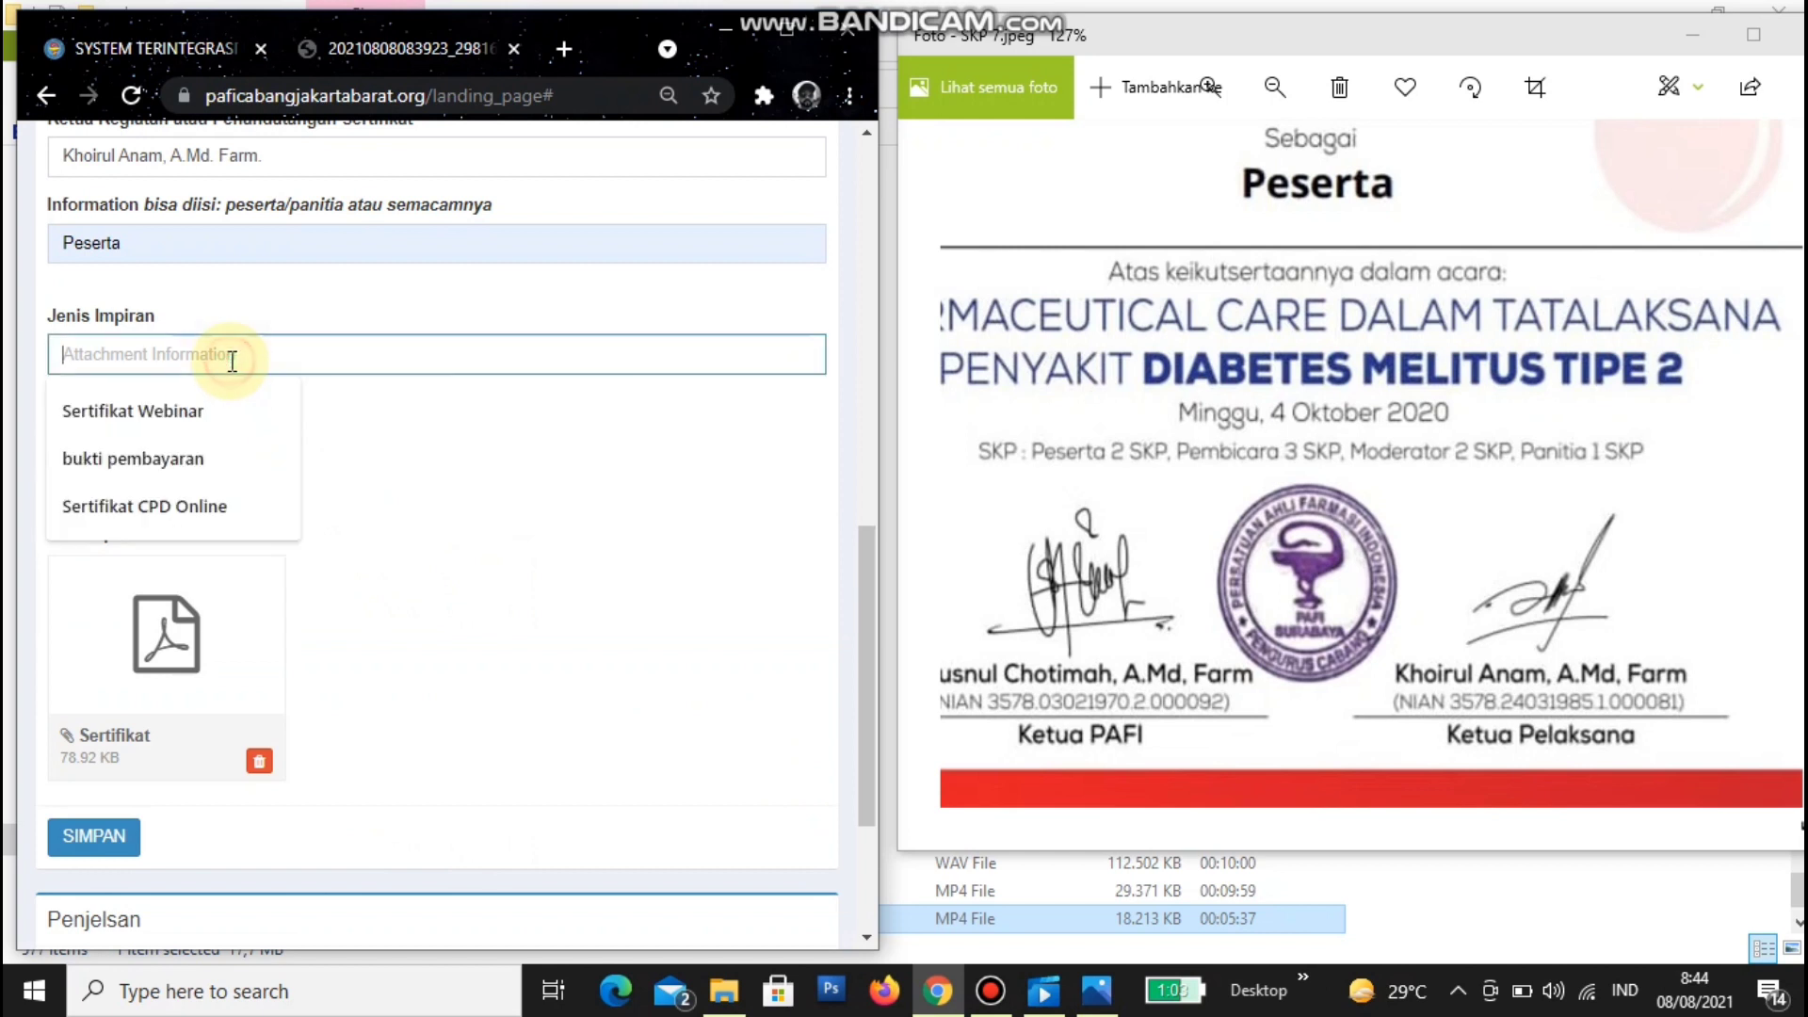
left_click(443, 537)
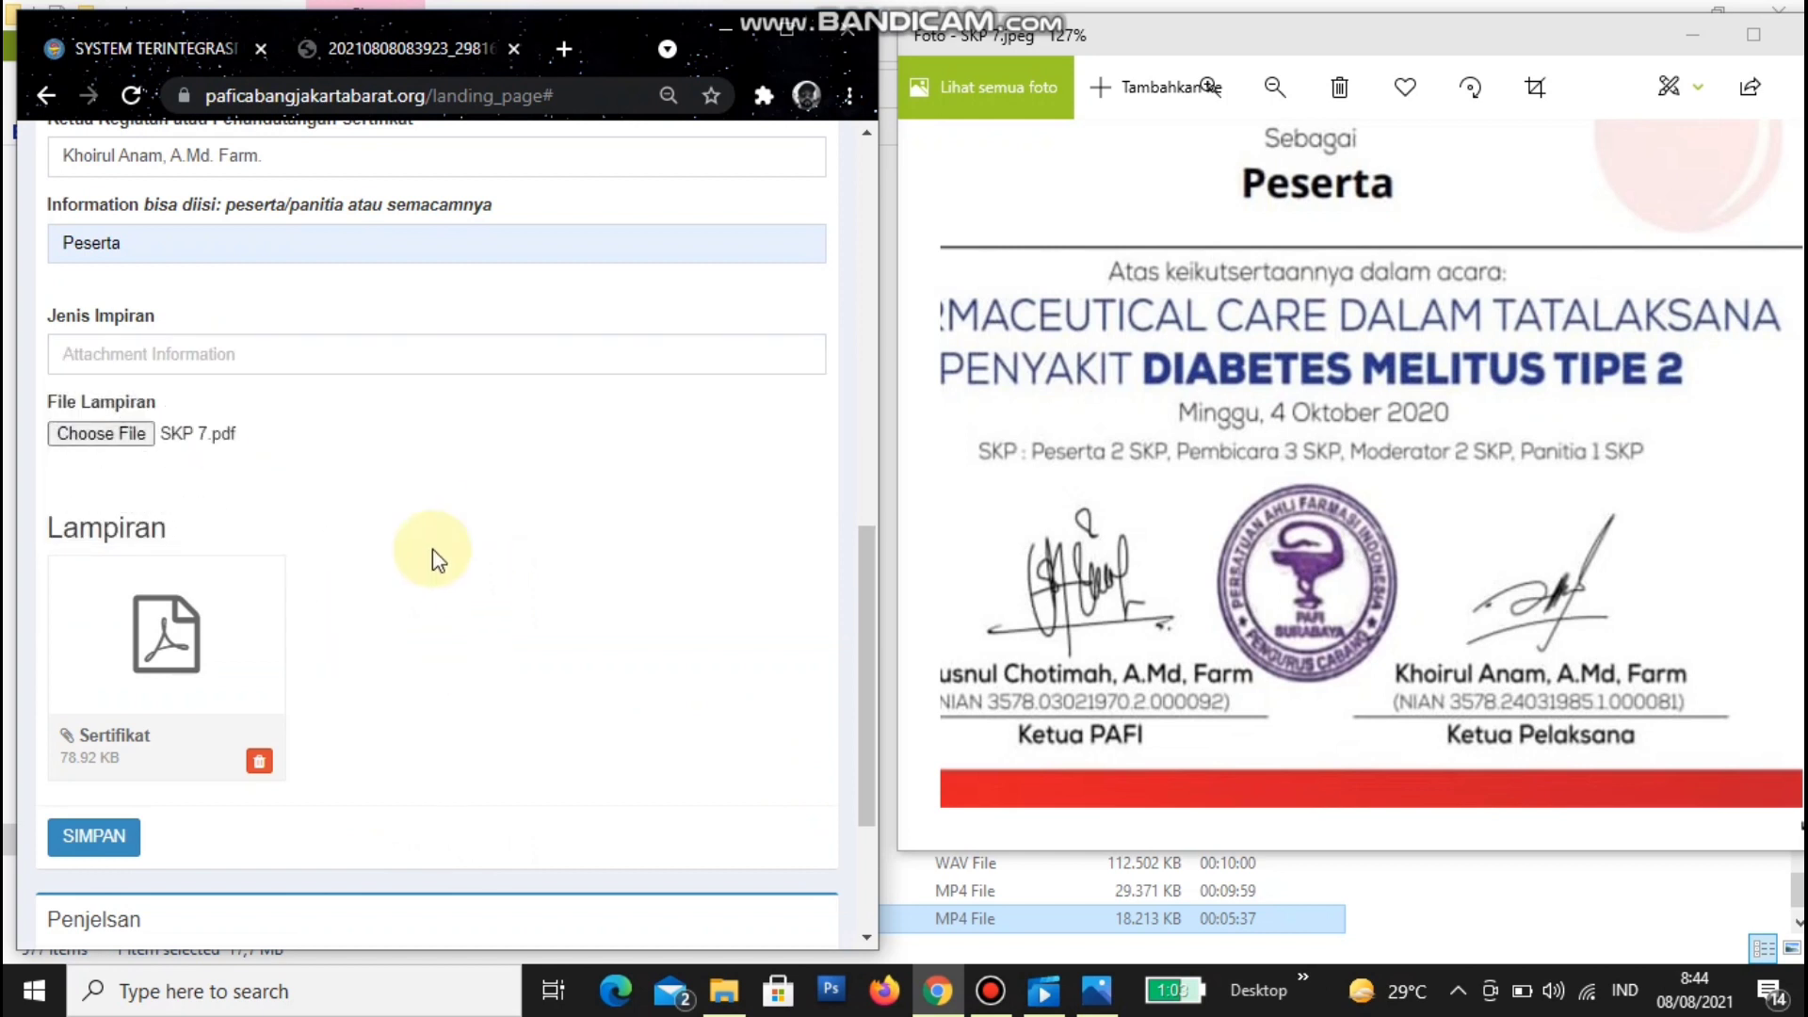
left_click(88, 838)
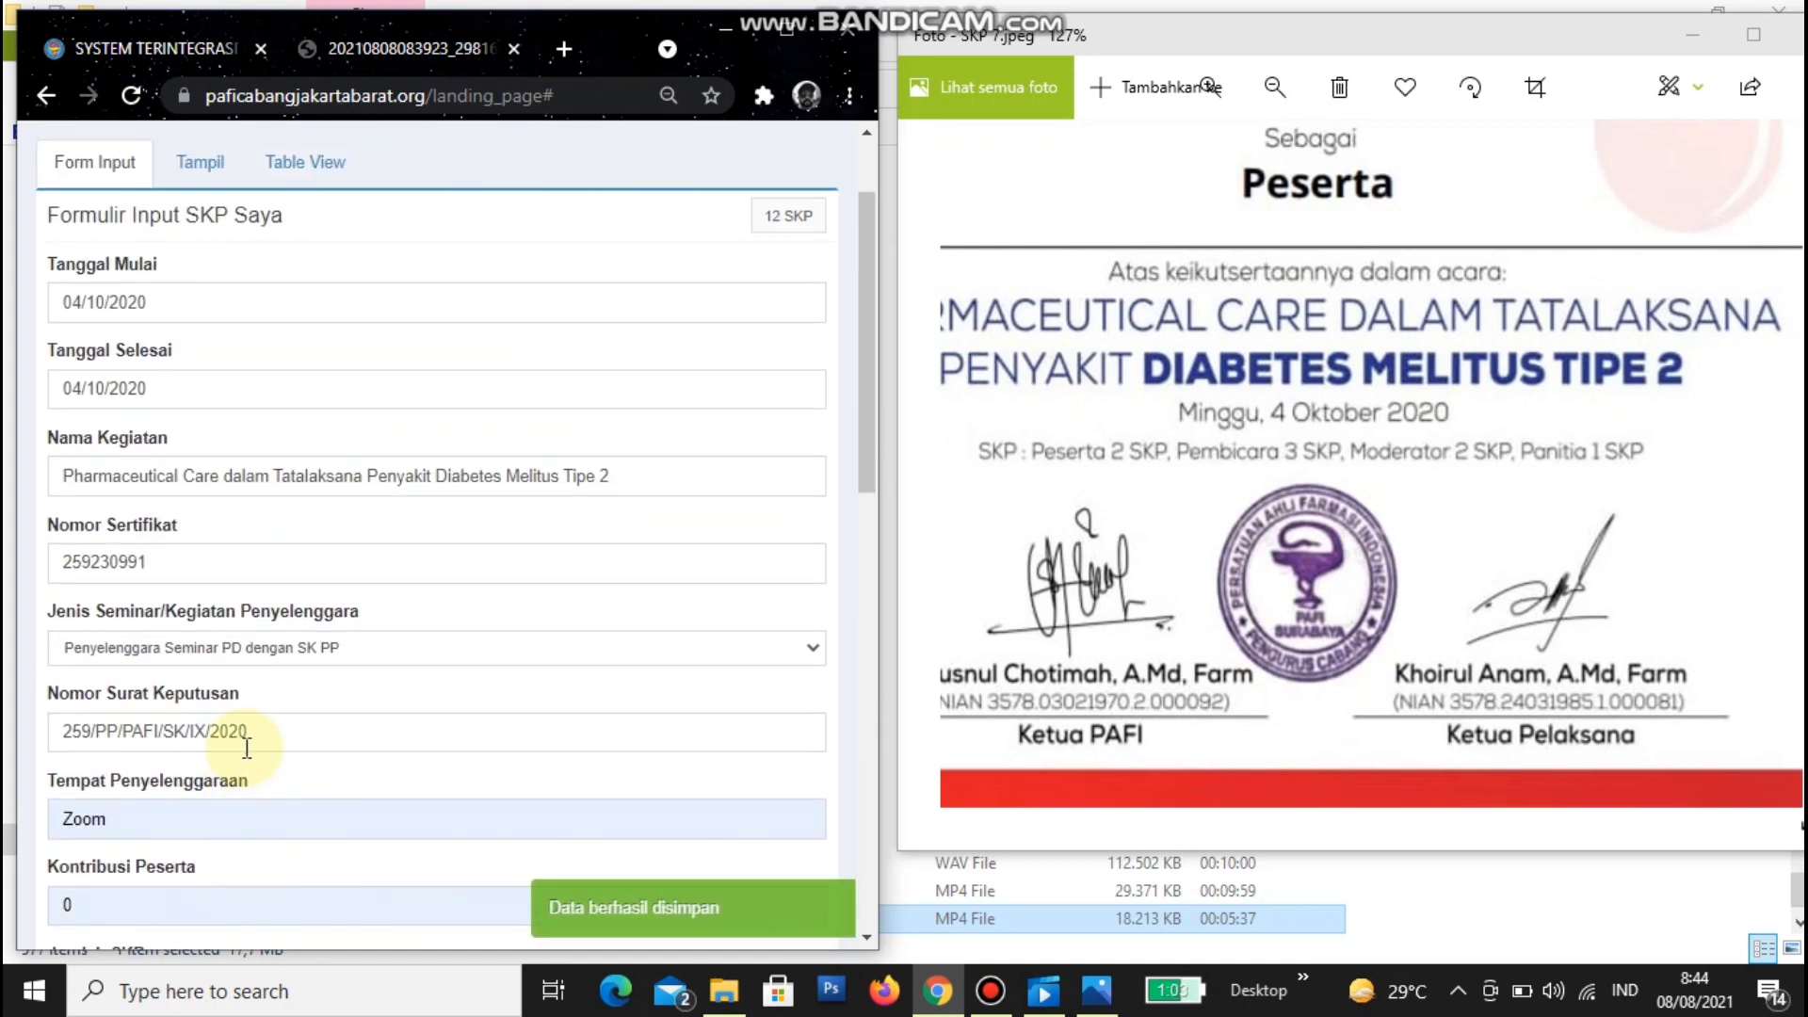
- Review the saved SKP entries in the Tampil and Table View tabs, then return to Form Input
left_click(193, 169)
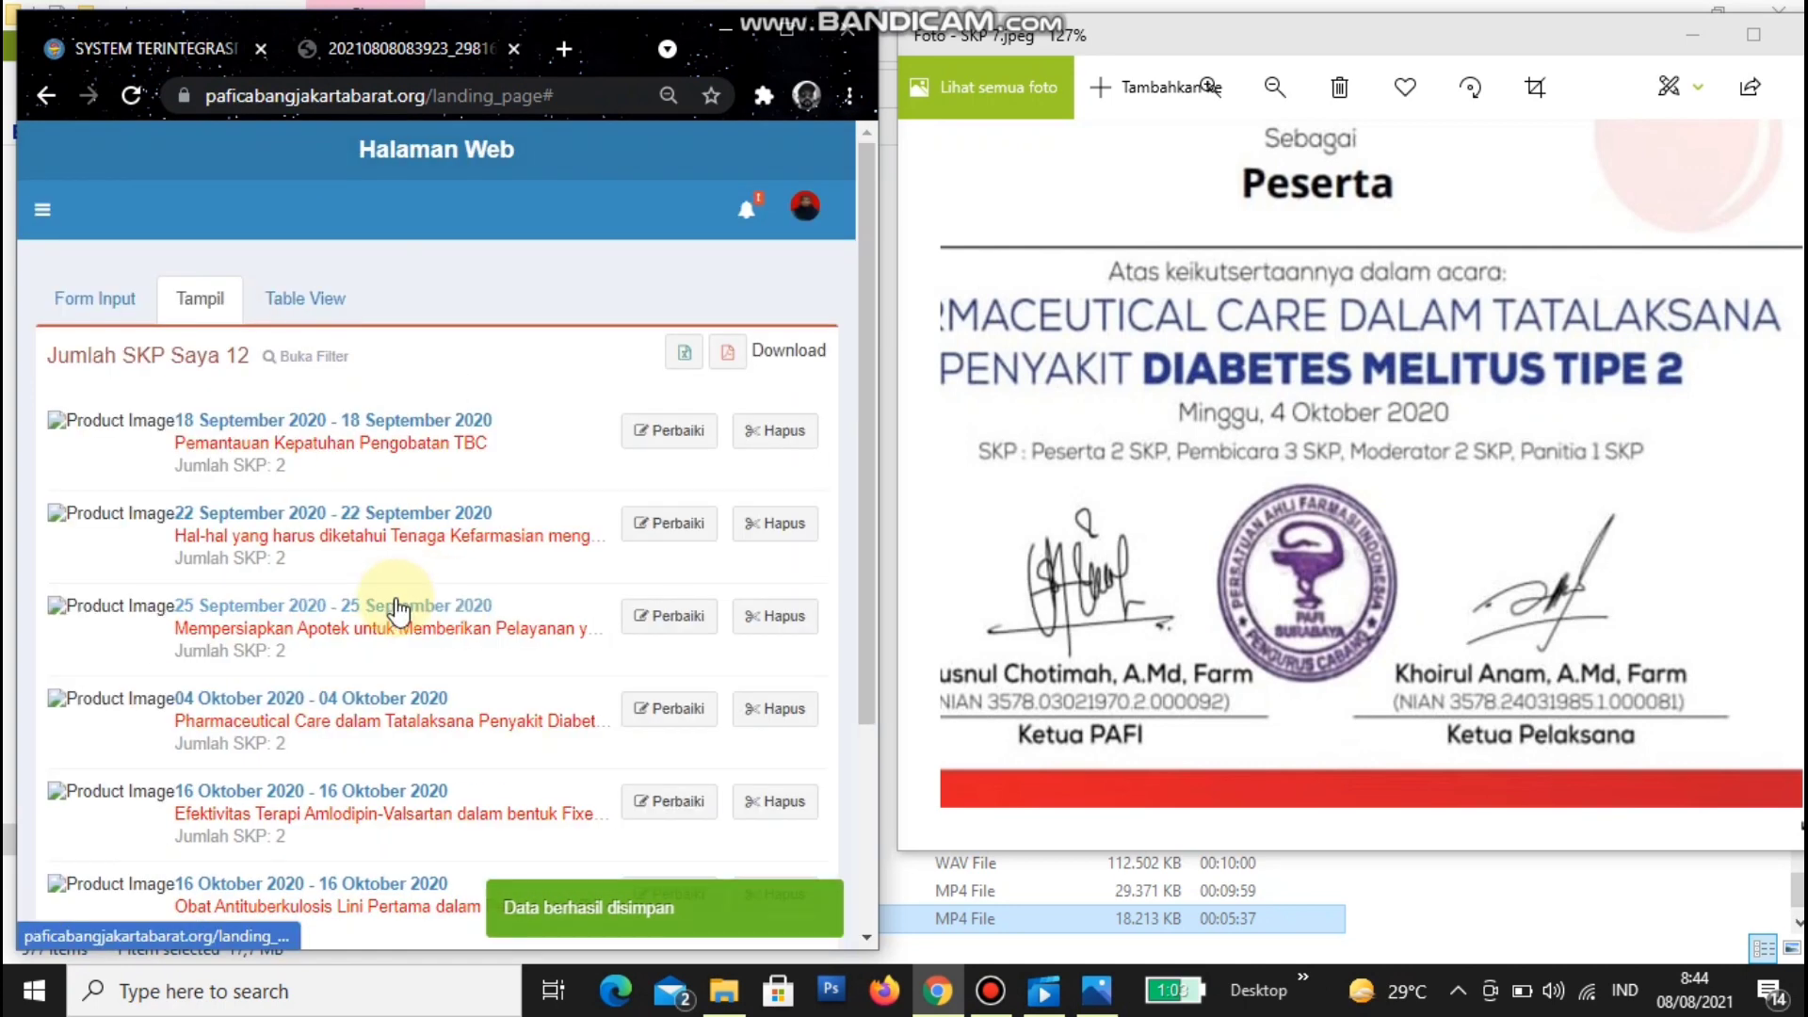
scroll(391, 593, "down", 4)
scroll(396, 610, "up", 1)
scroll(397, 613, "up", 5)
left_click(303, 296)
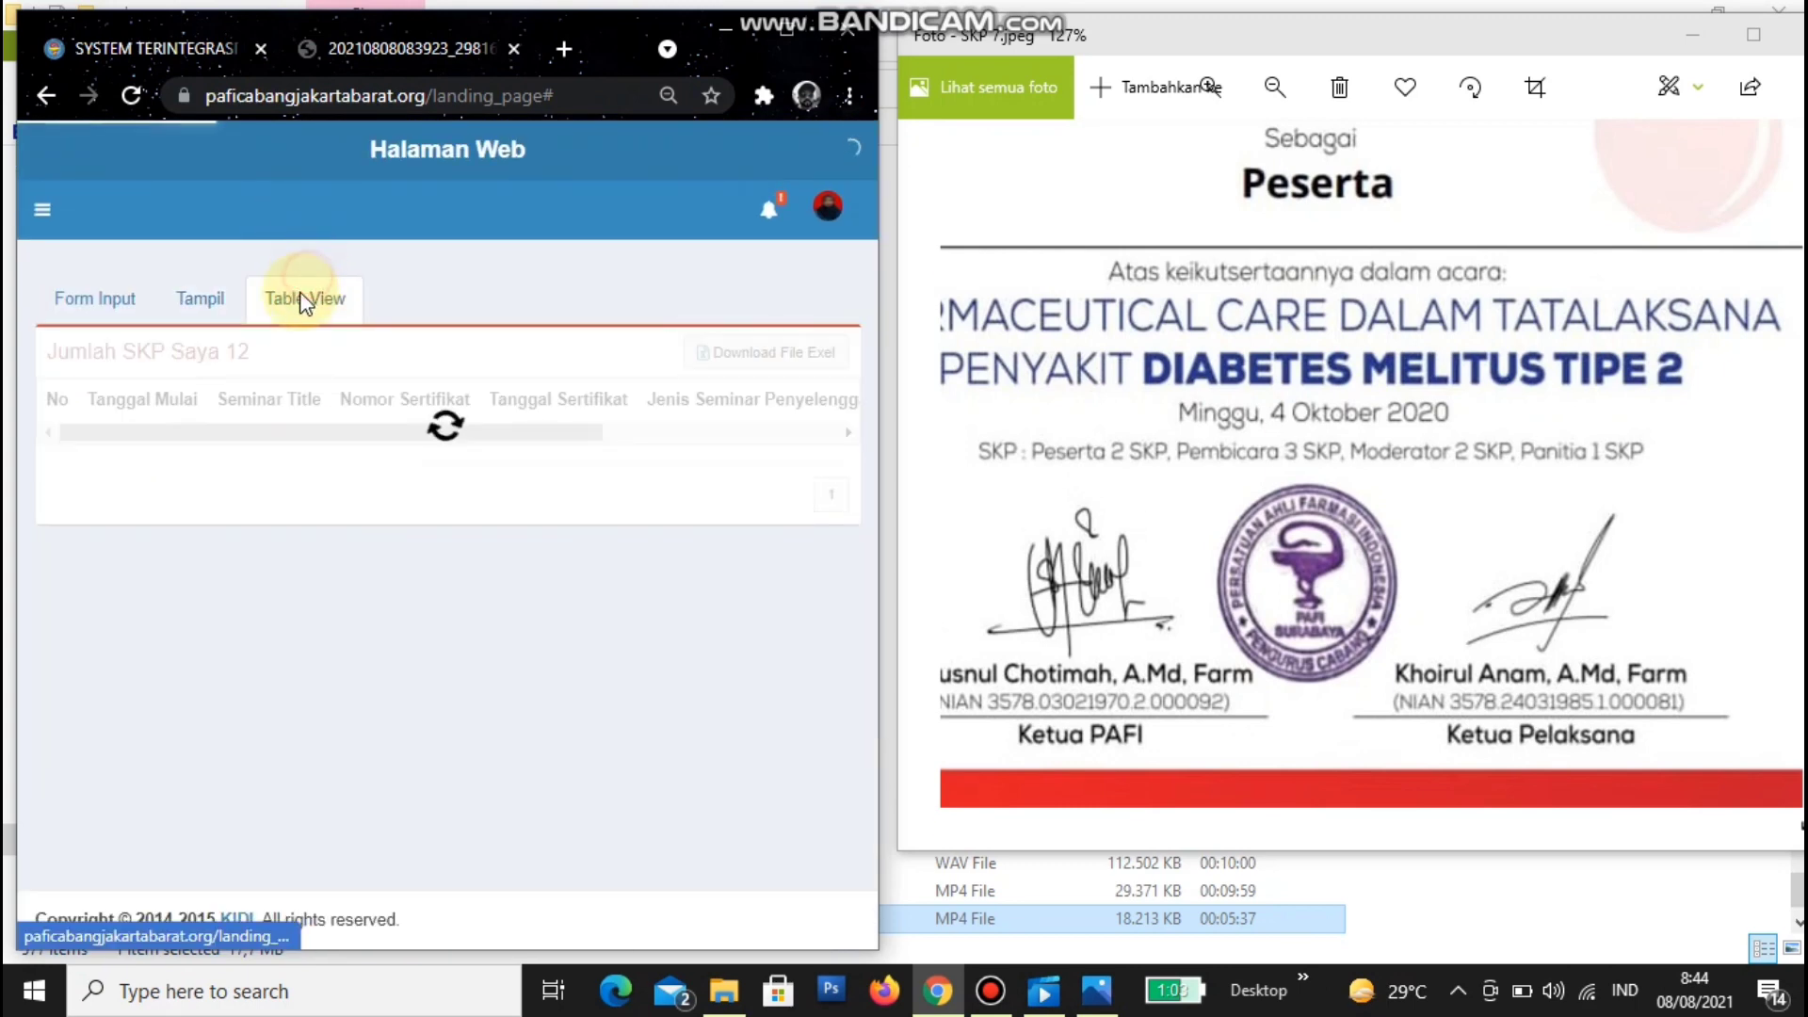
left_click(68, 282)
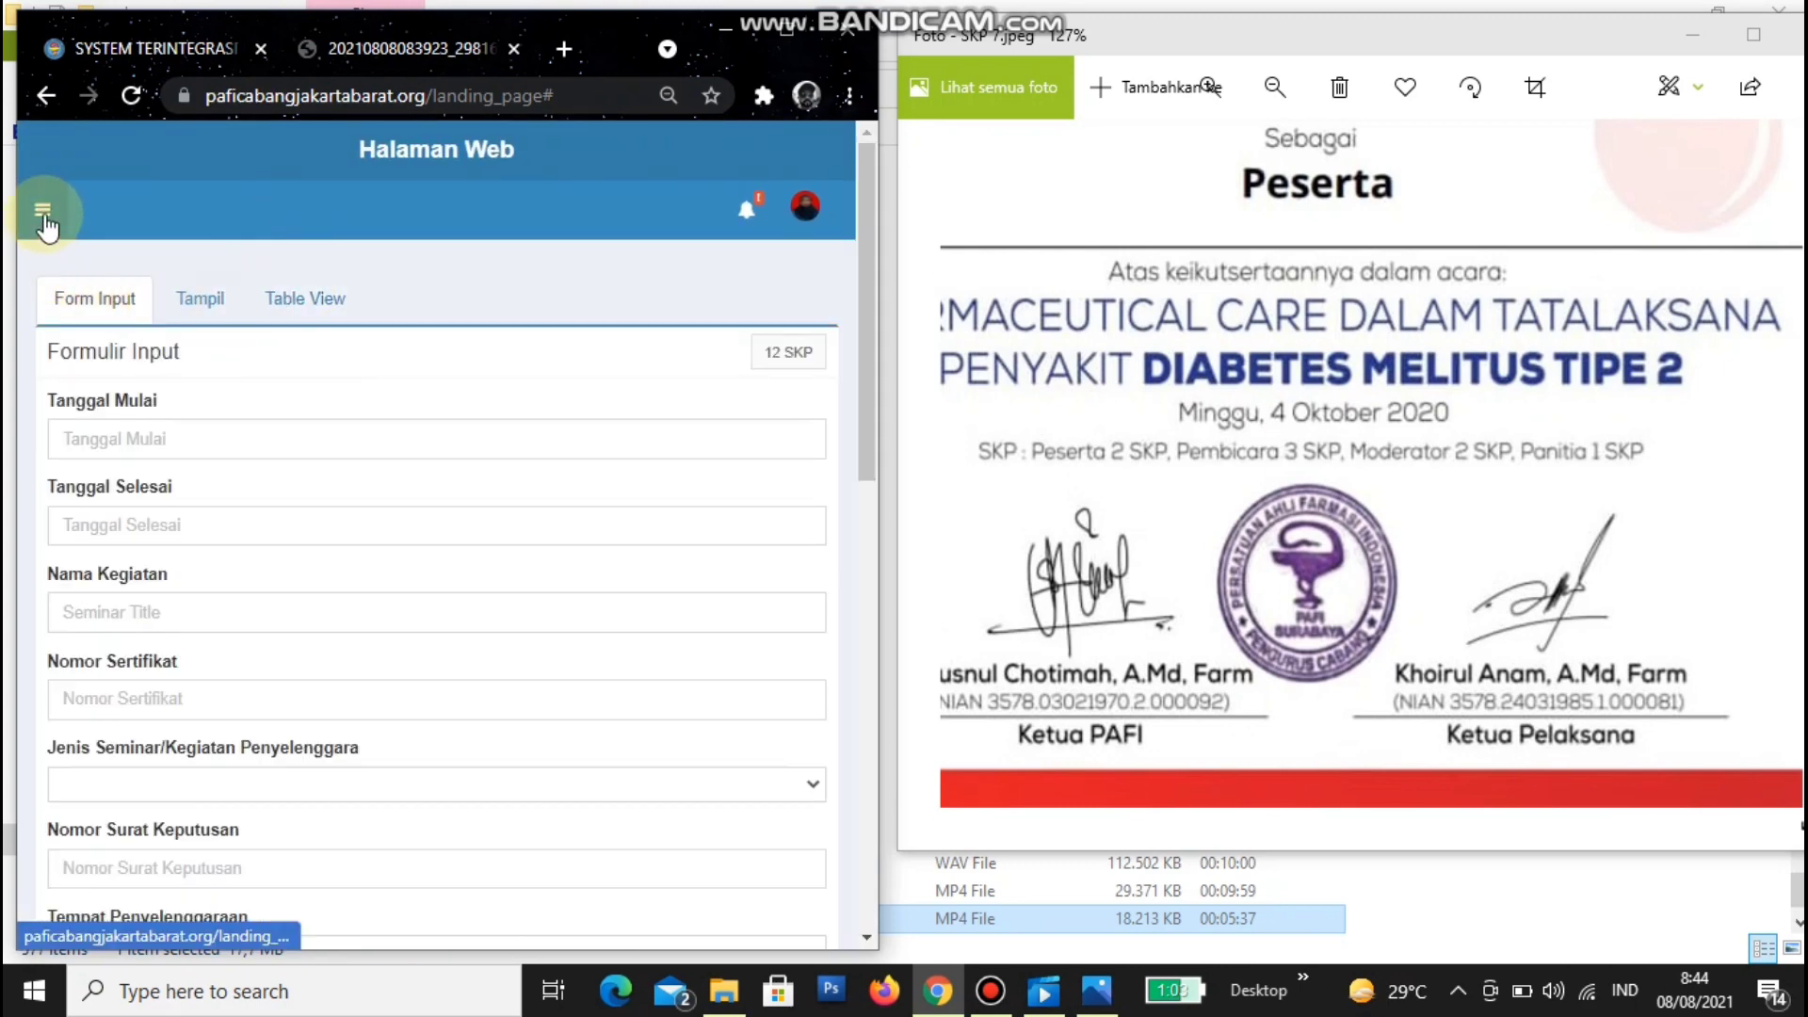
scroll(220, 561, "down", 7)
scroll(220, 559, "up", 7)
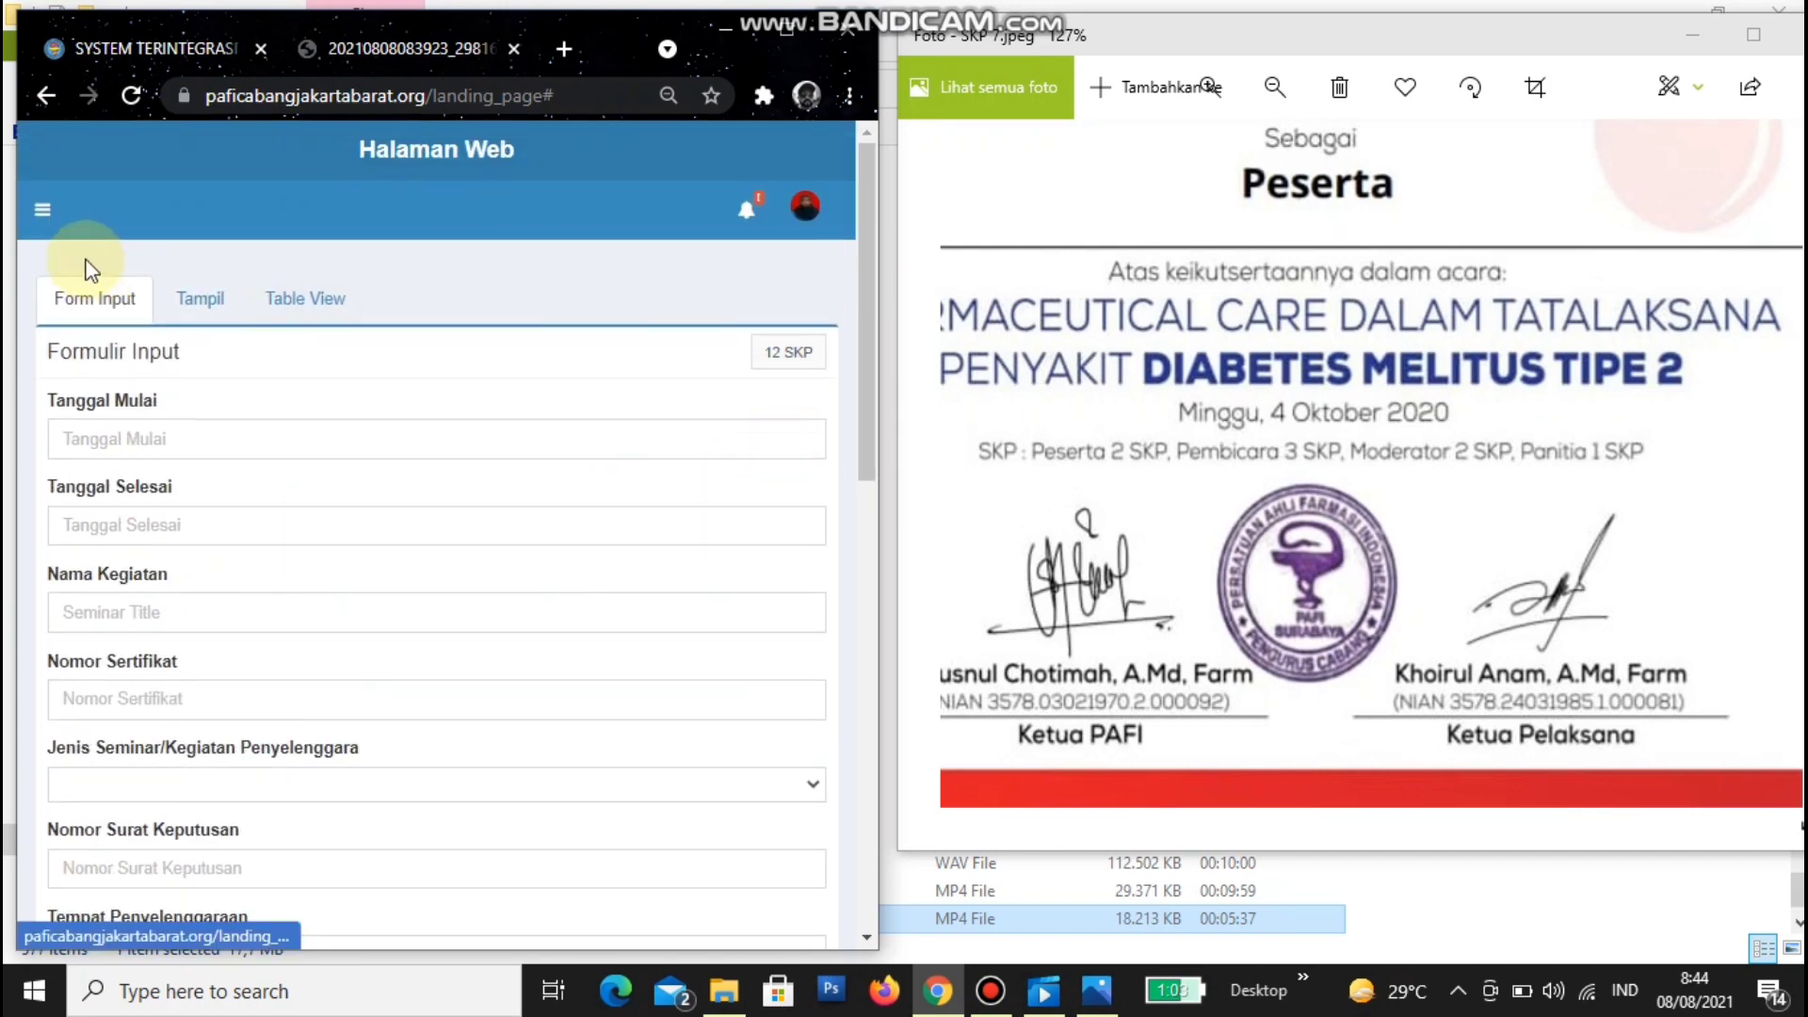
- Reload SKP Saya to a blank form showing 14 SKP total, and maximize Chrome
left_click(42, 209)
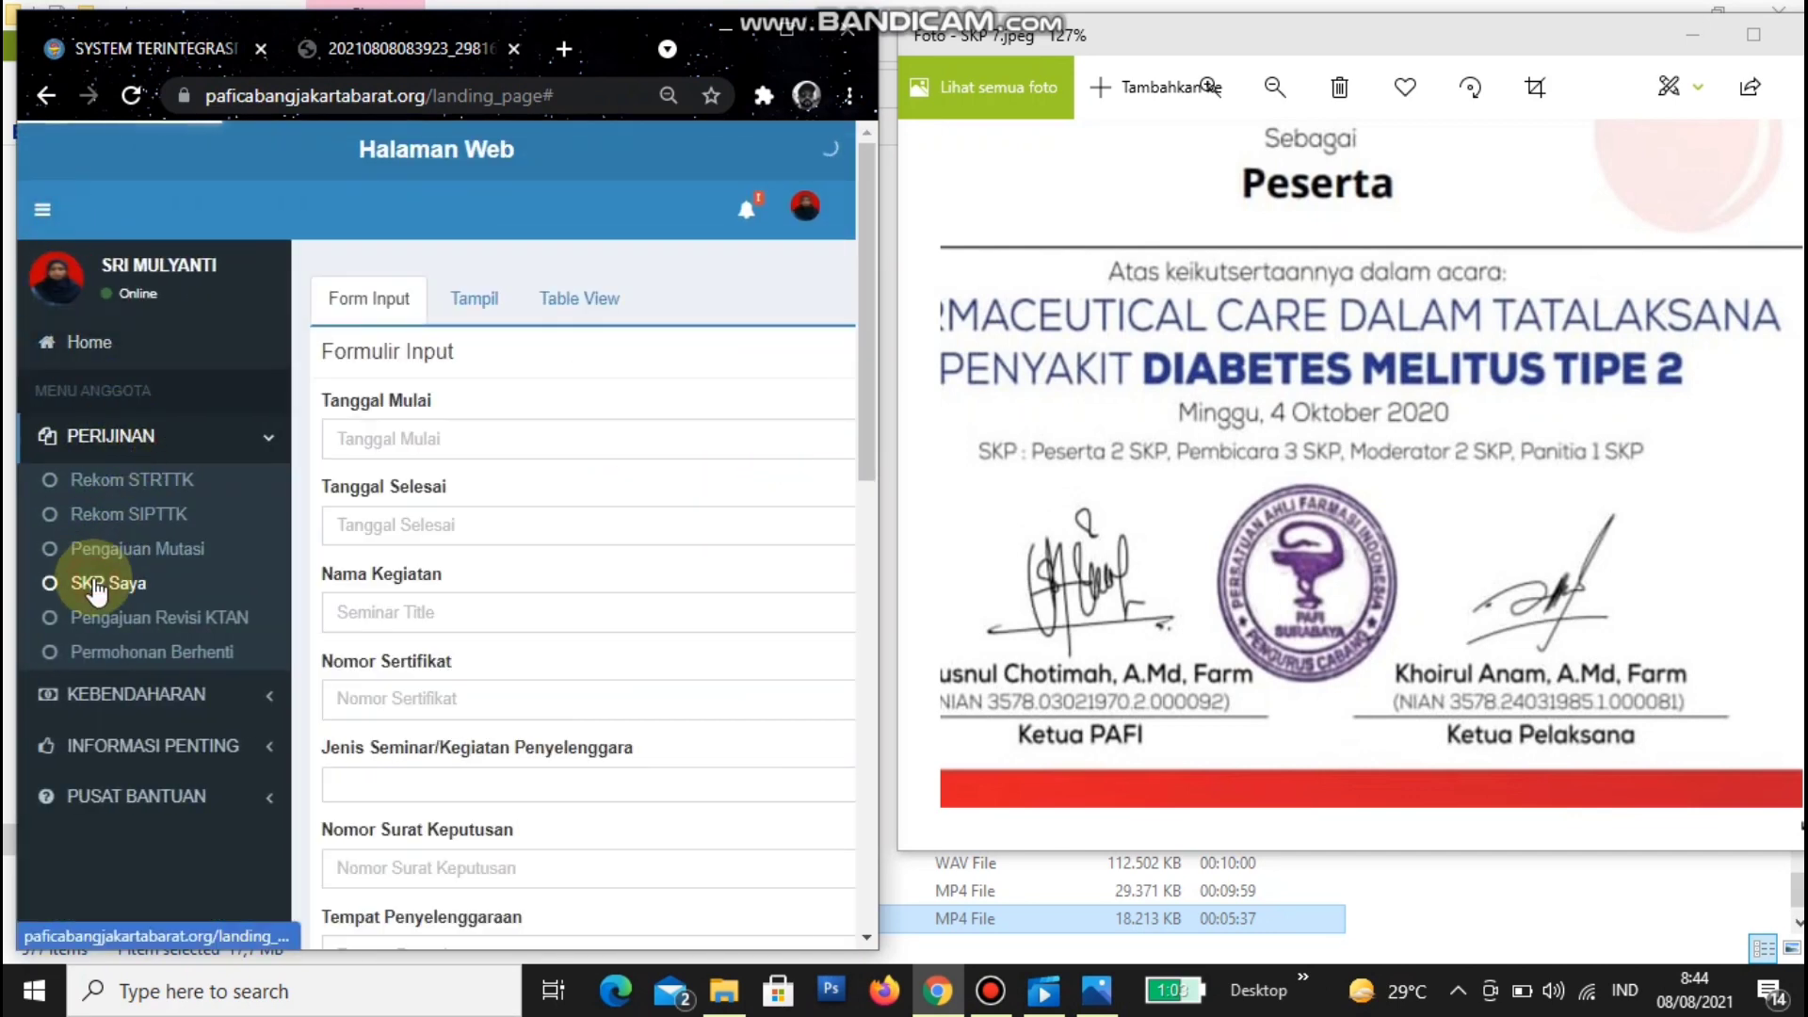
left_click(94, 584)
left_click(377, 307)
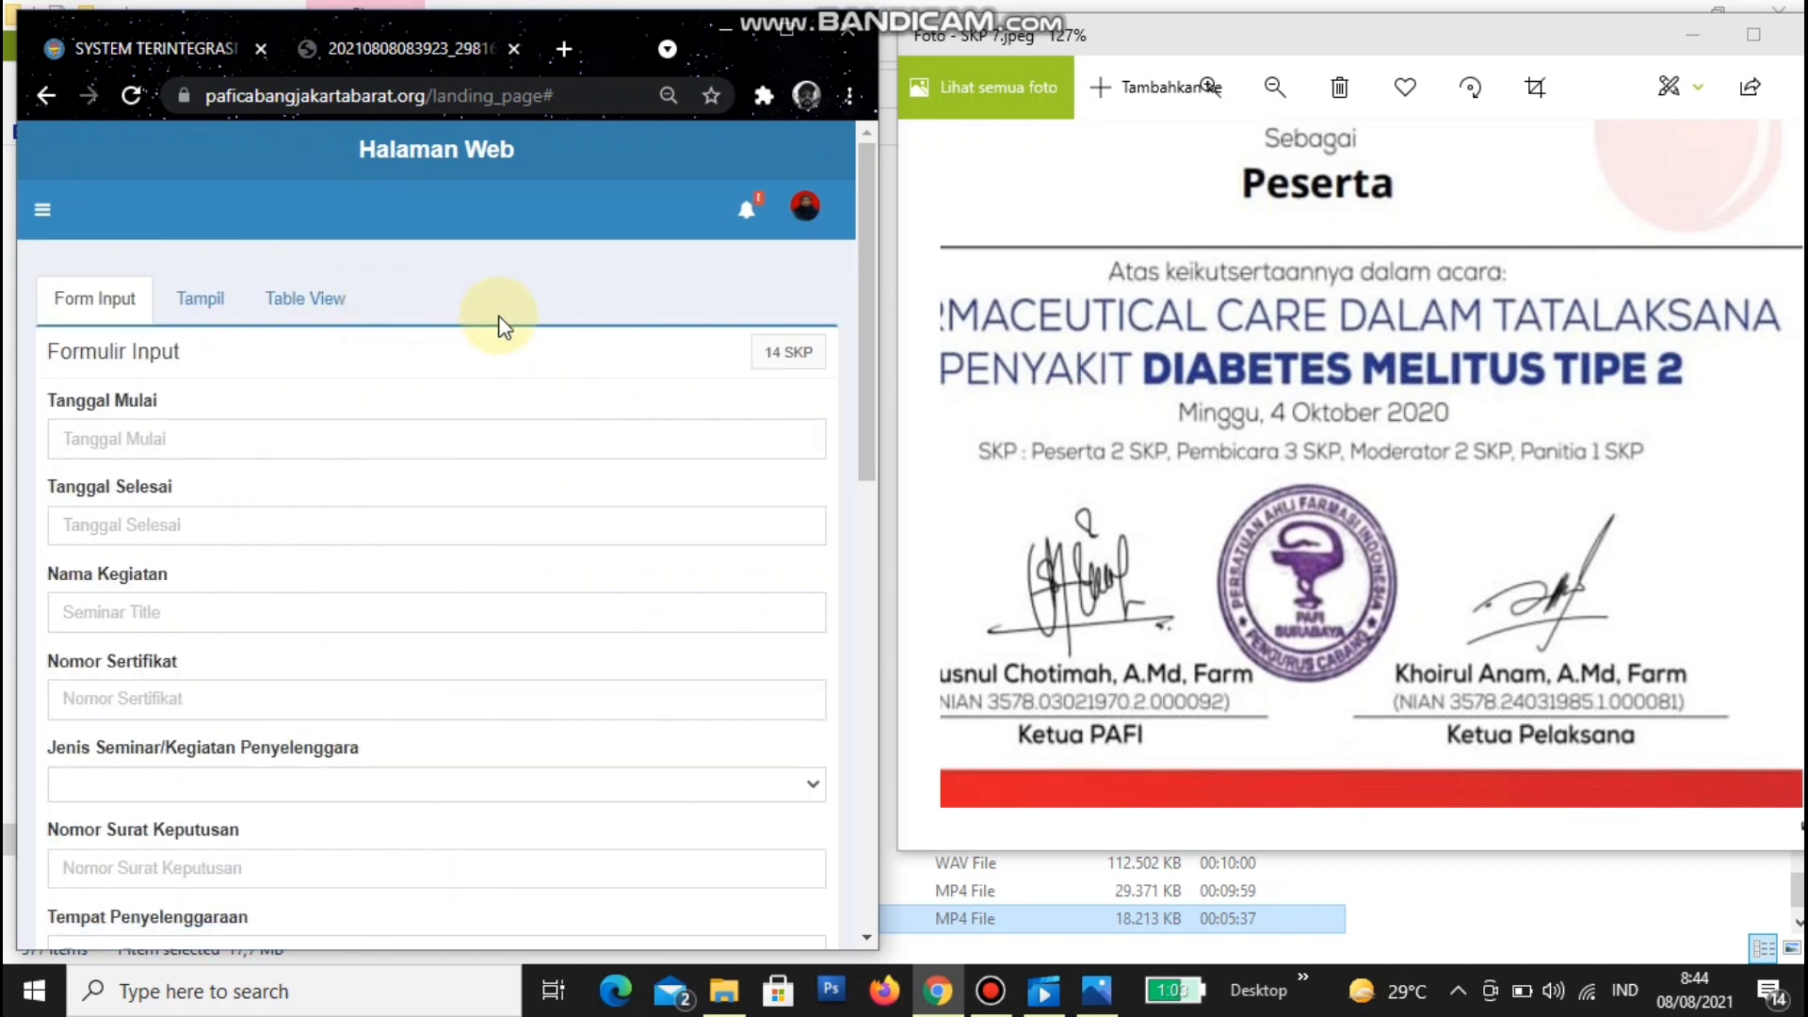
left_click(43, 209)
left_click(82, 586)
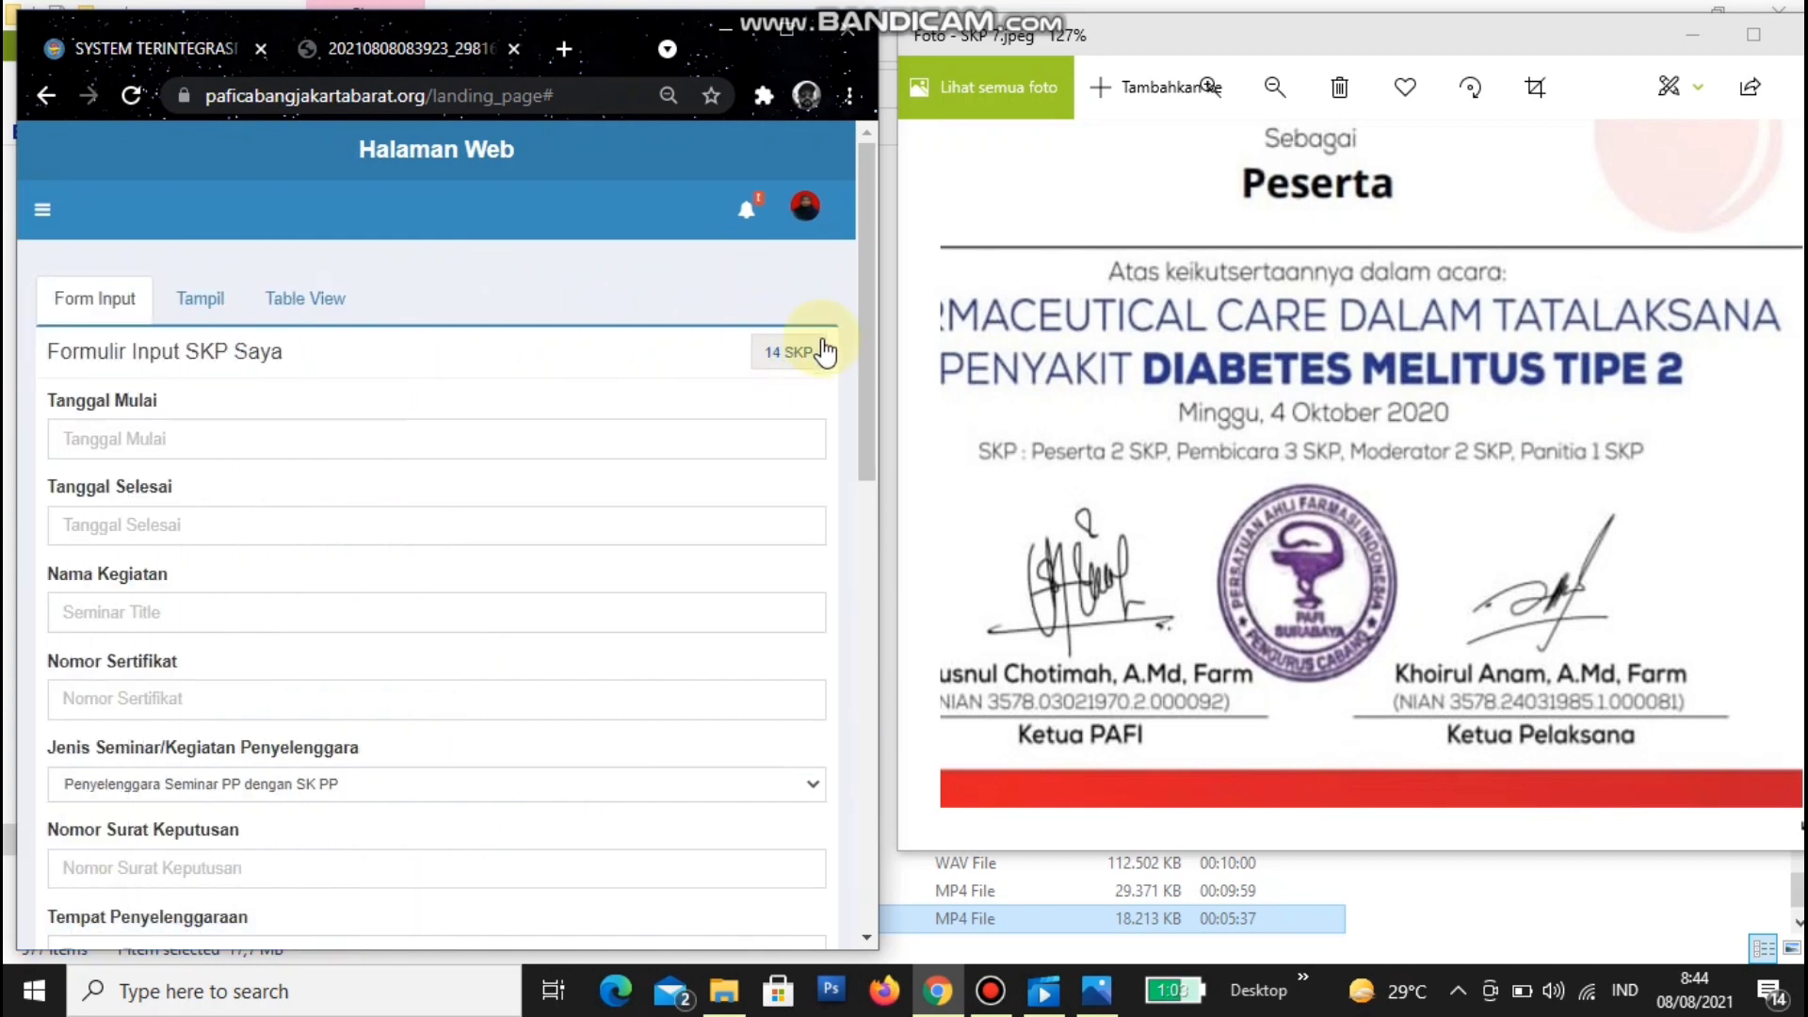
scroll(223, 452, "down", 4)
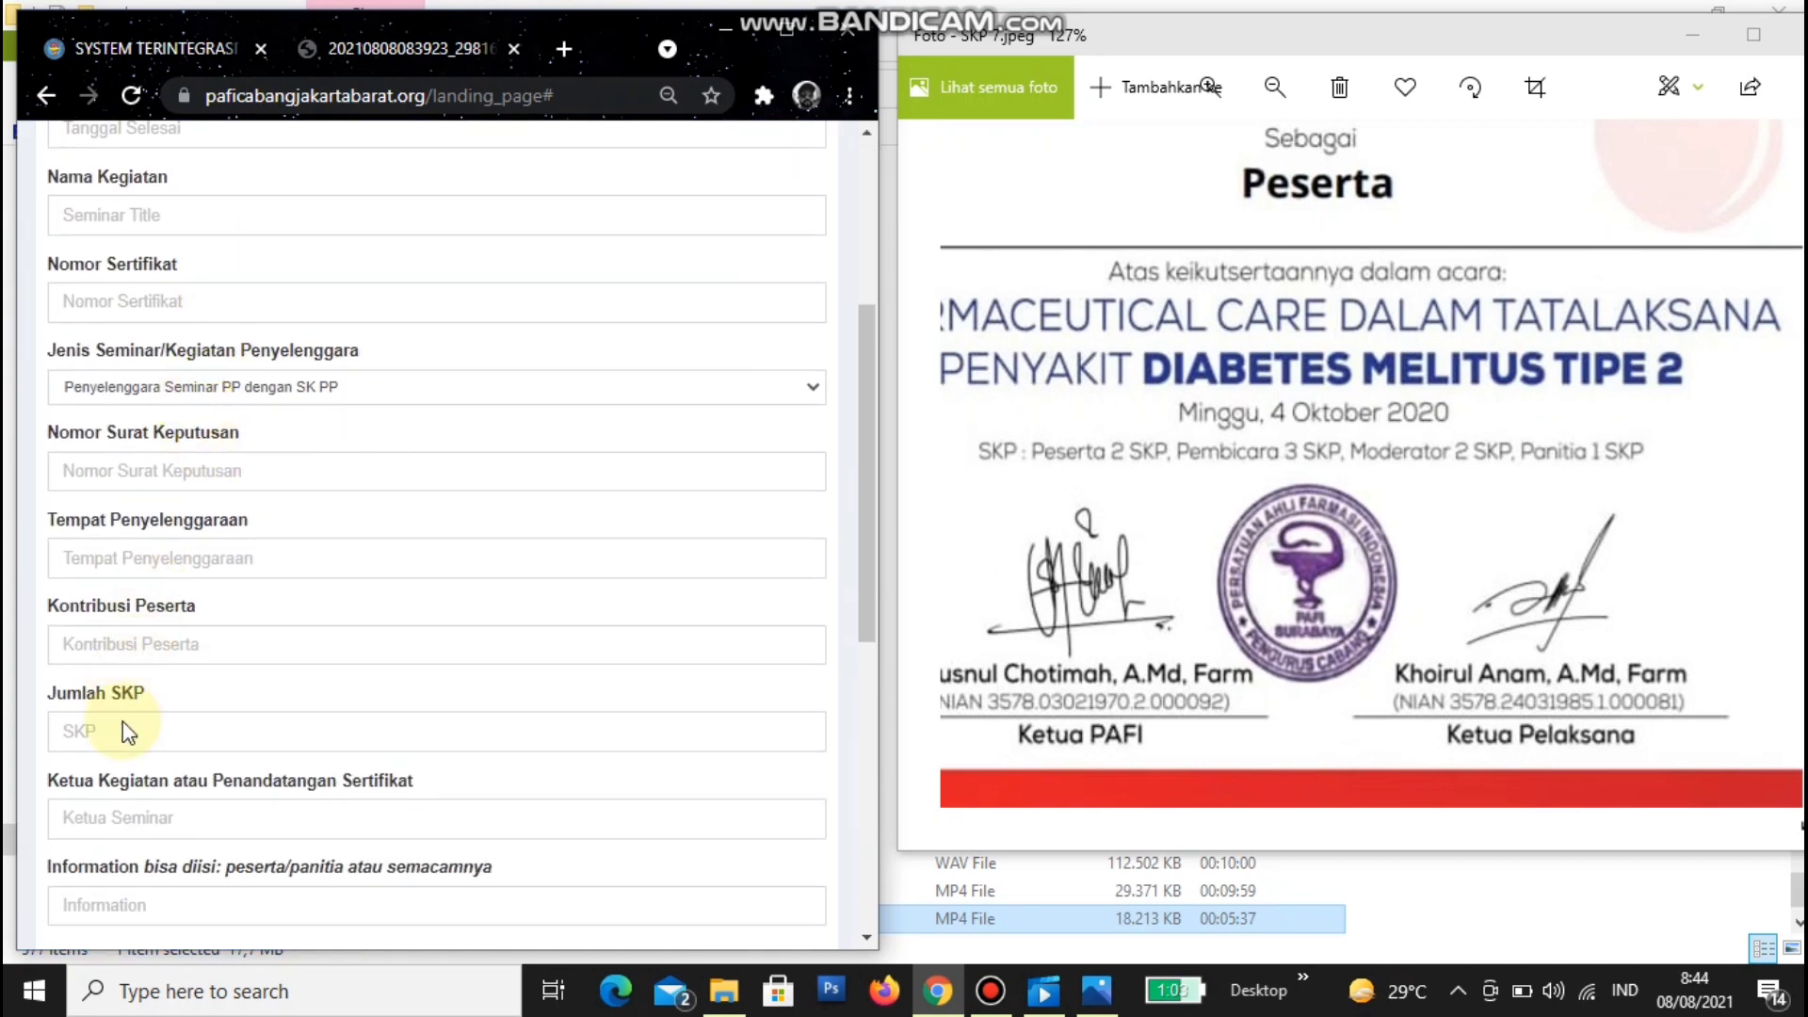
scroll(151, 716, "down", 5)
scroll(162, 719, "up", 10)
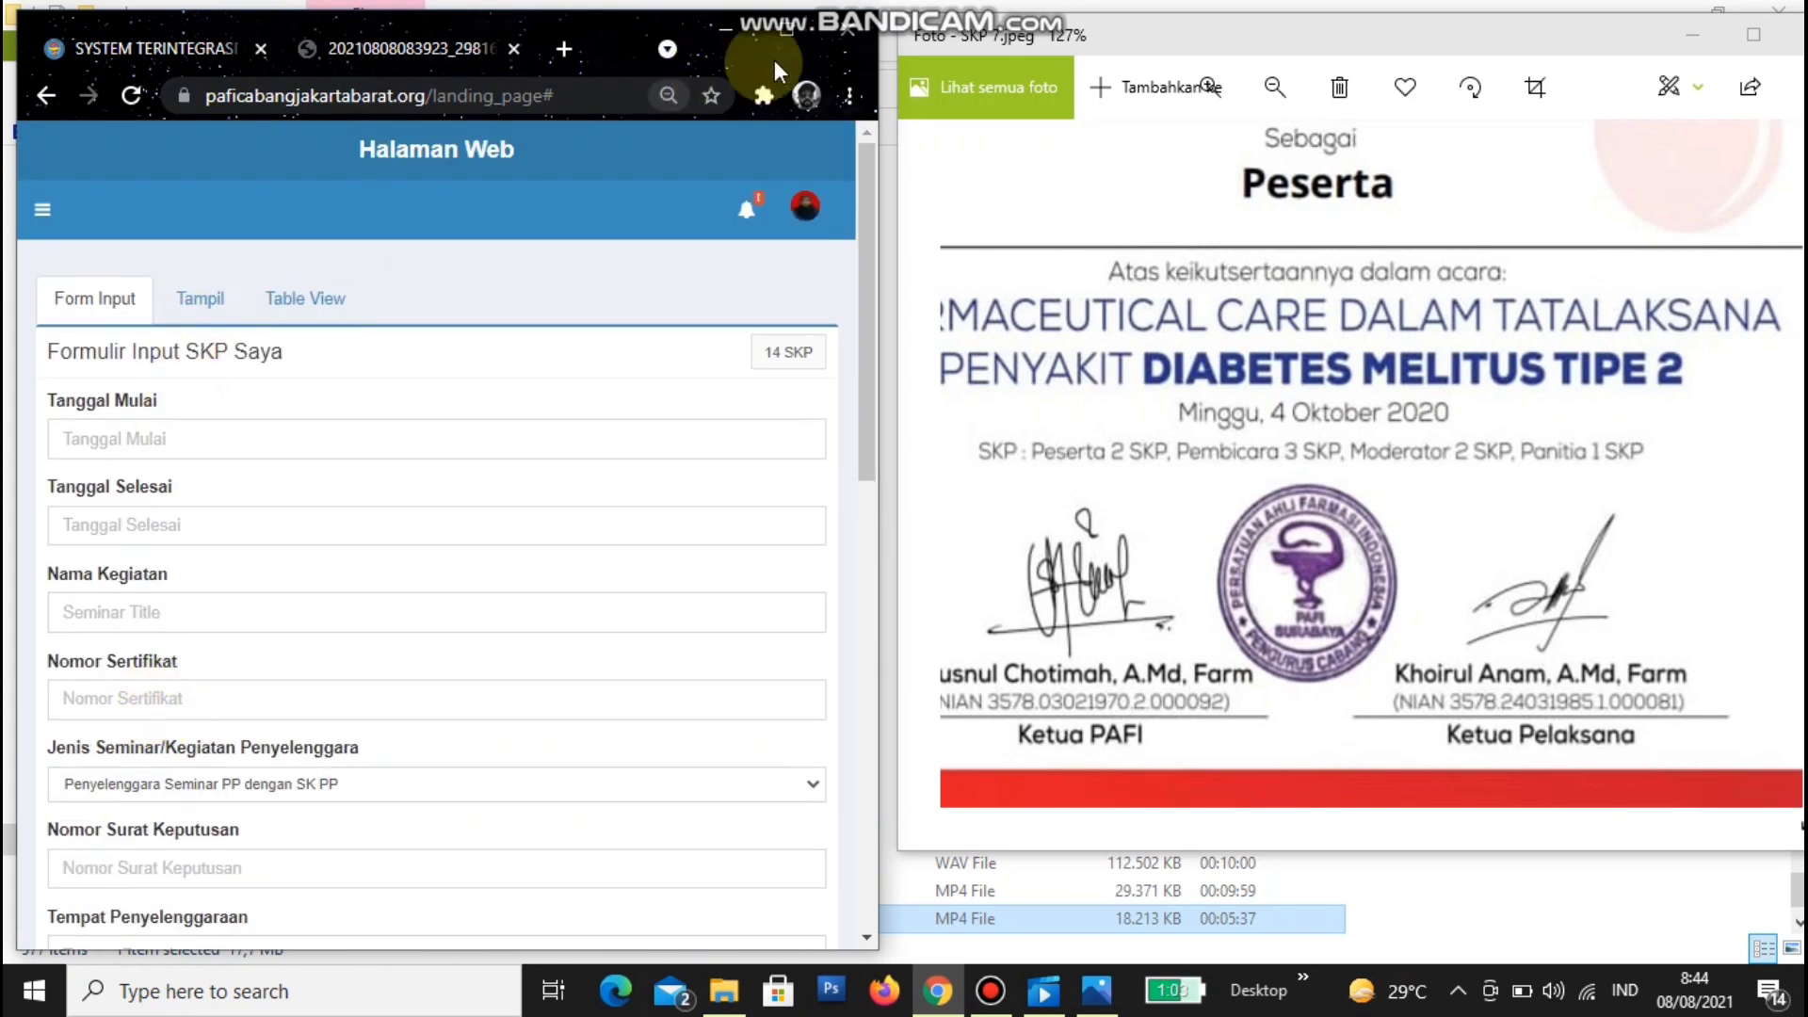
left_click(800, 26)
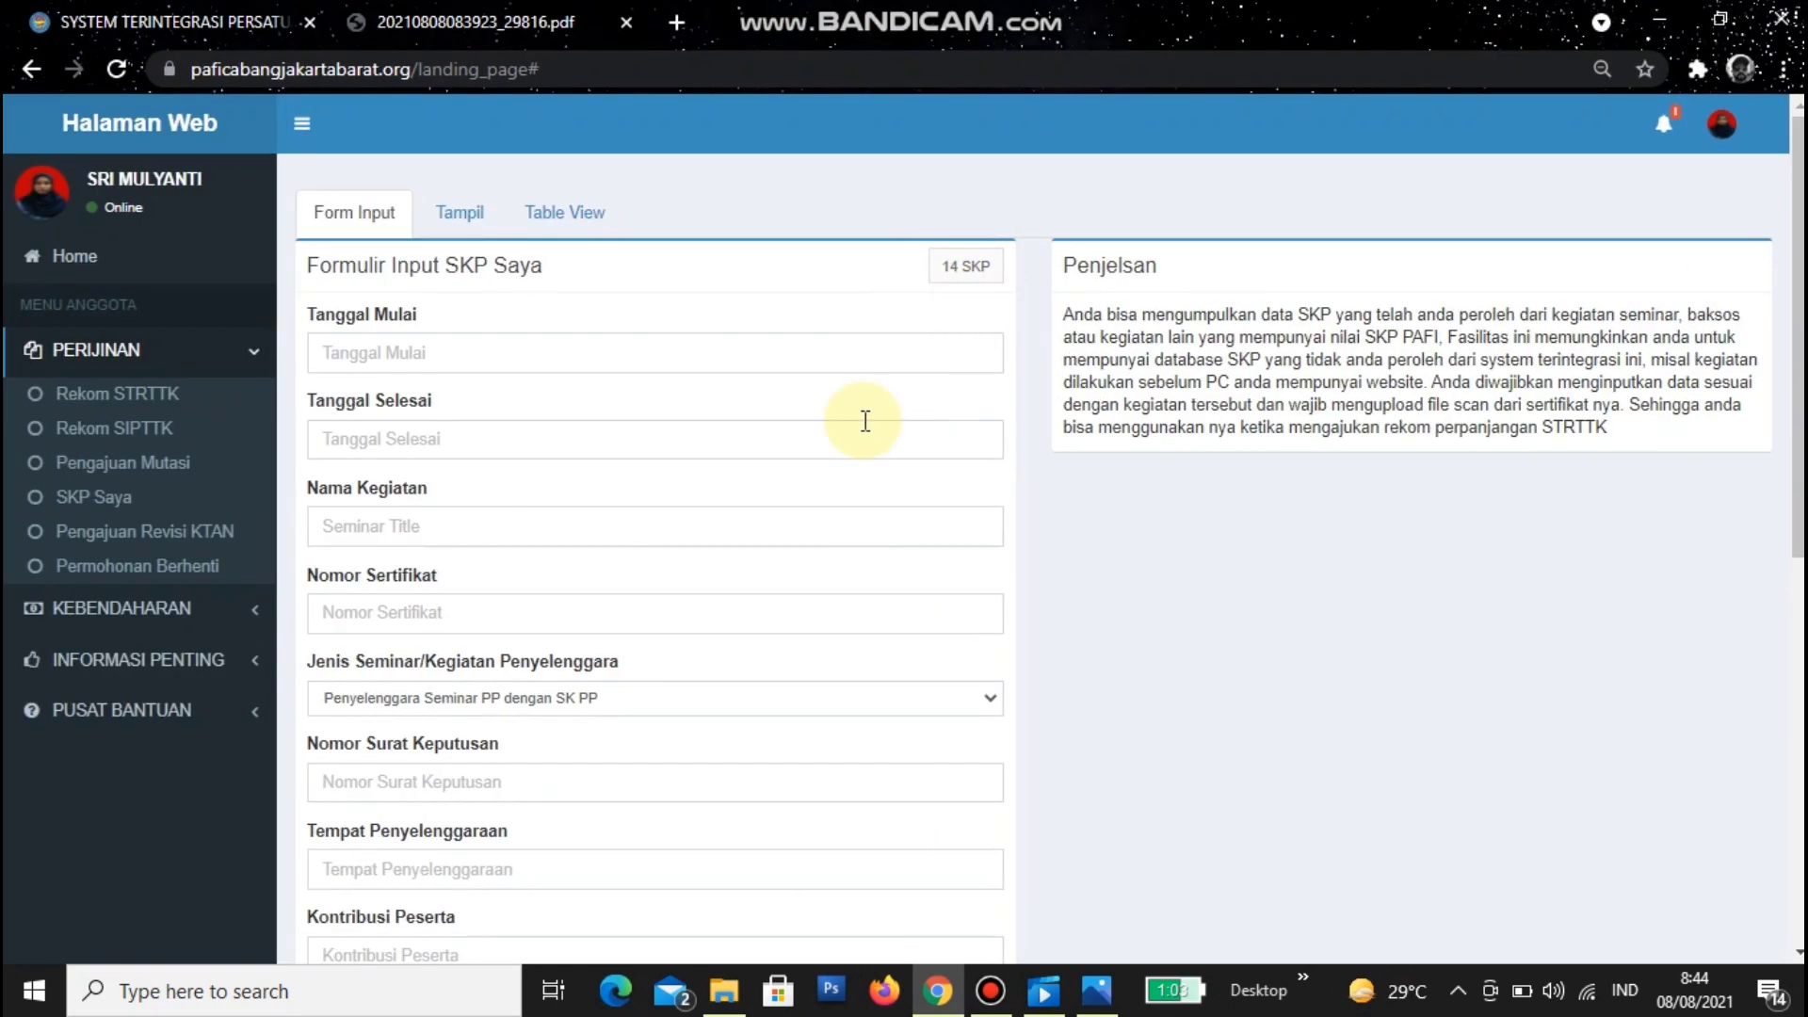